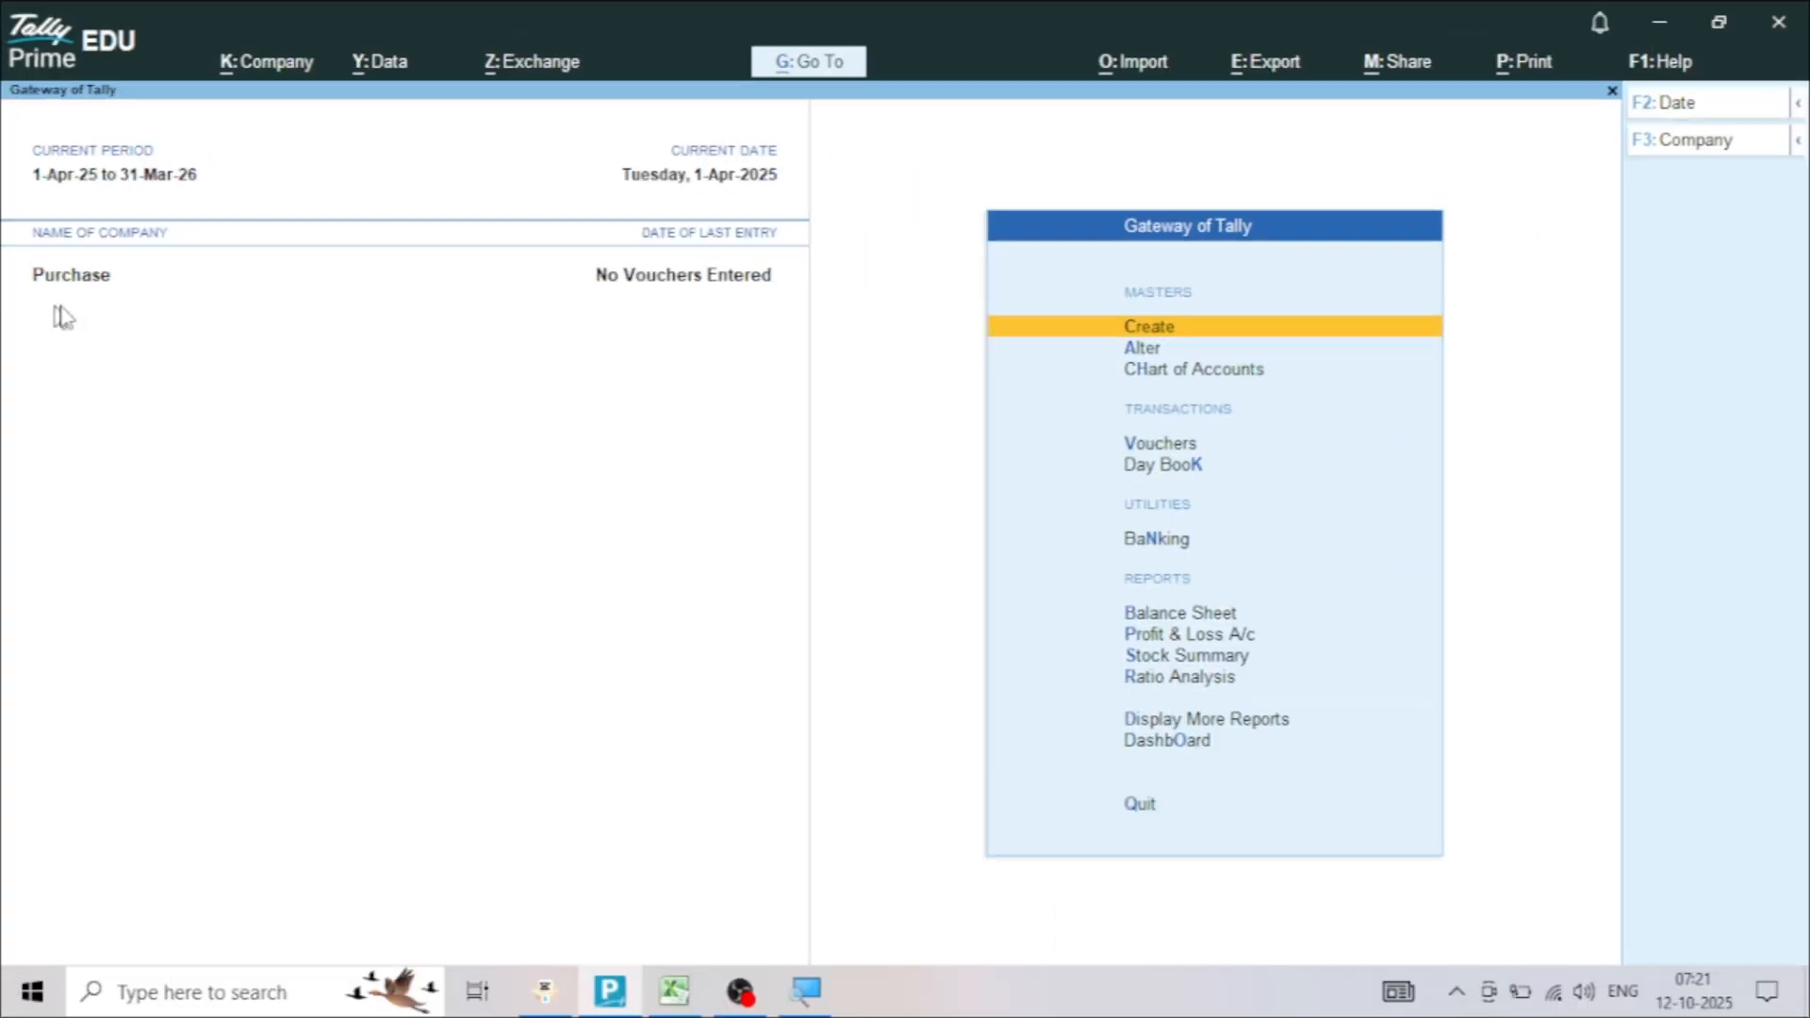
# View the Purchase company's Balance Sheet and return to the Gateway of Tally
pyautogui.click(1207, 613)
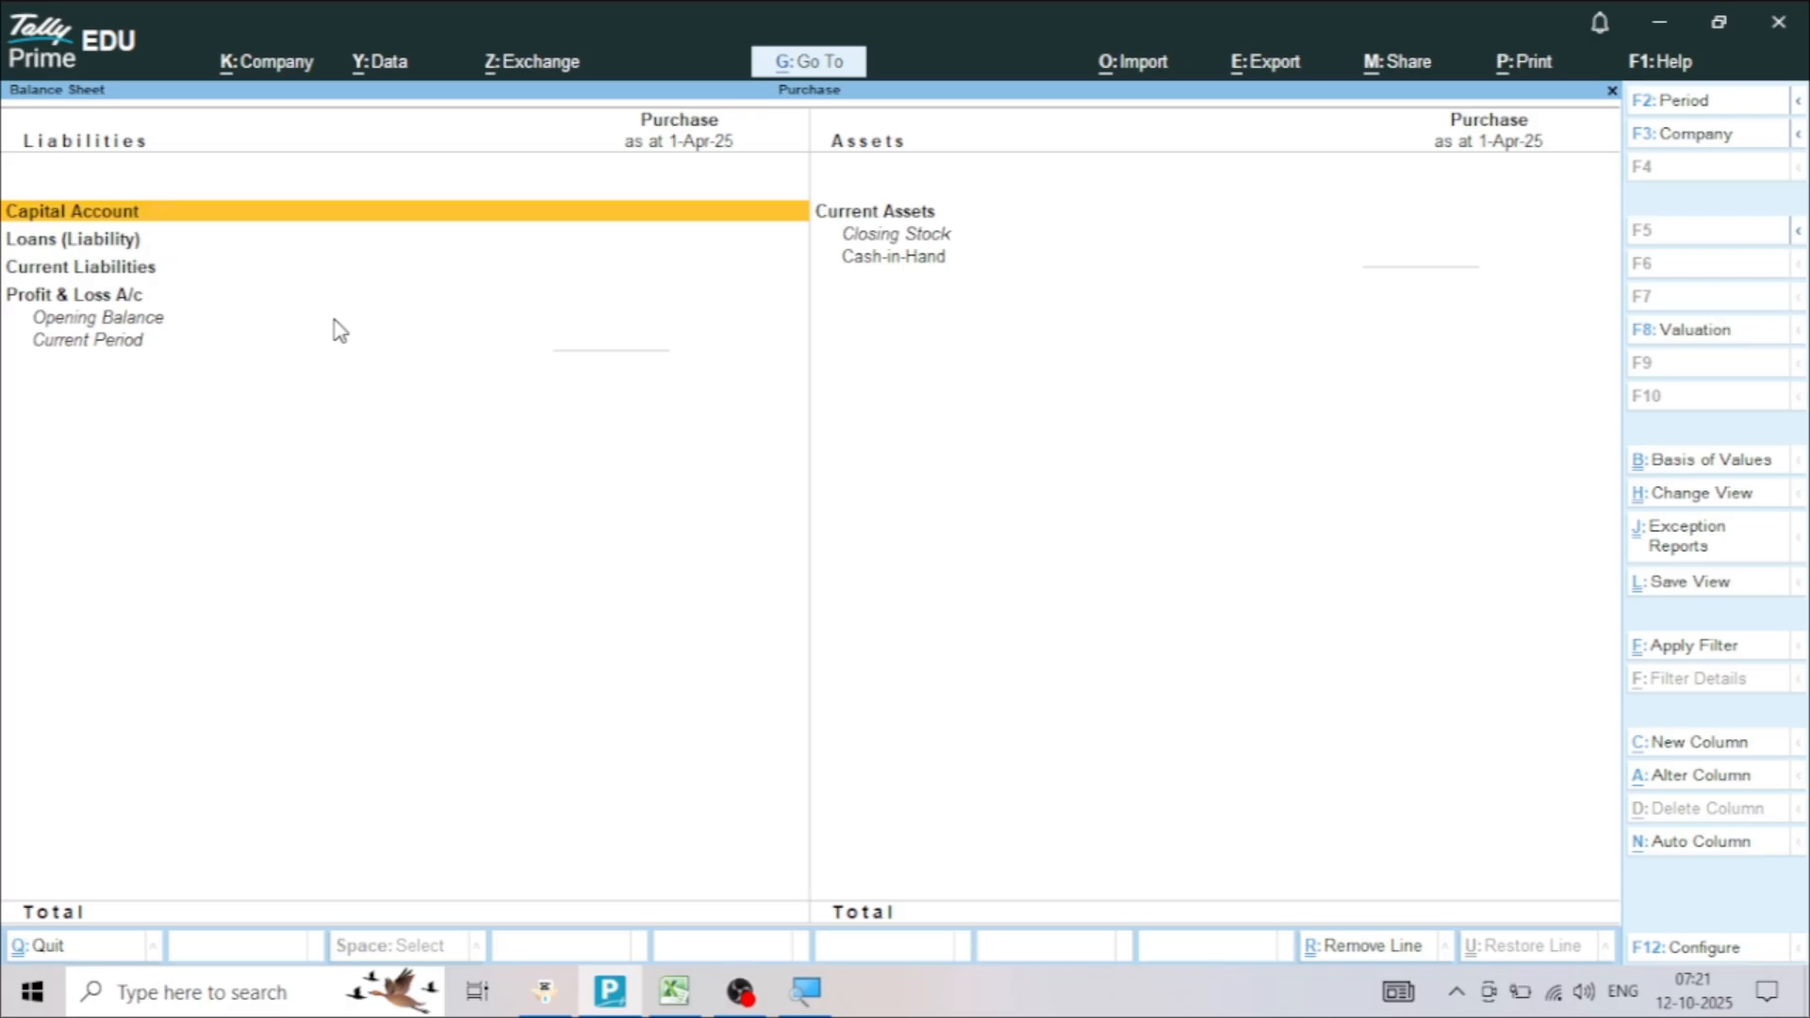
pyautogui.press('Escape')
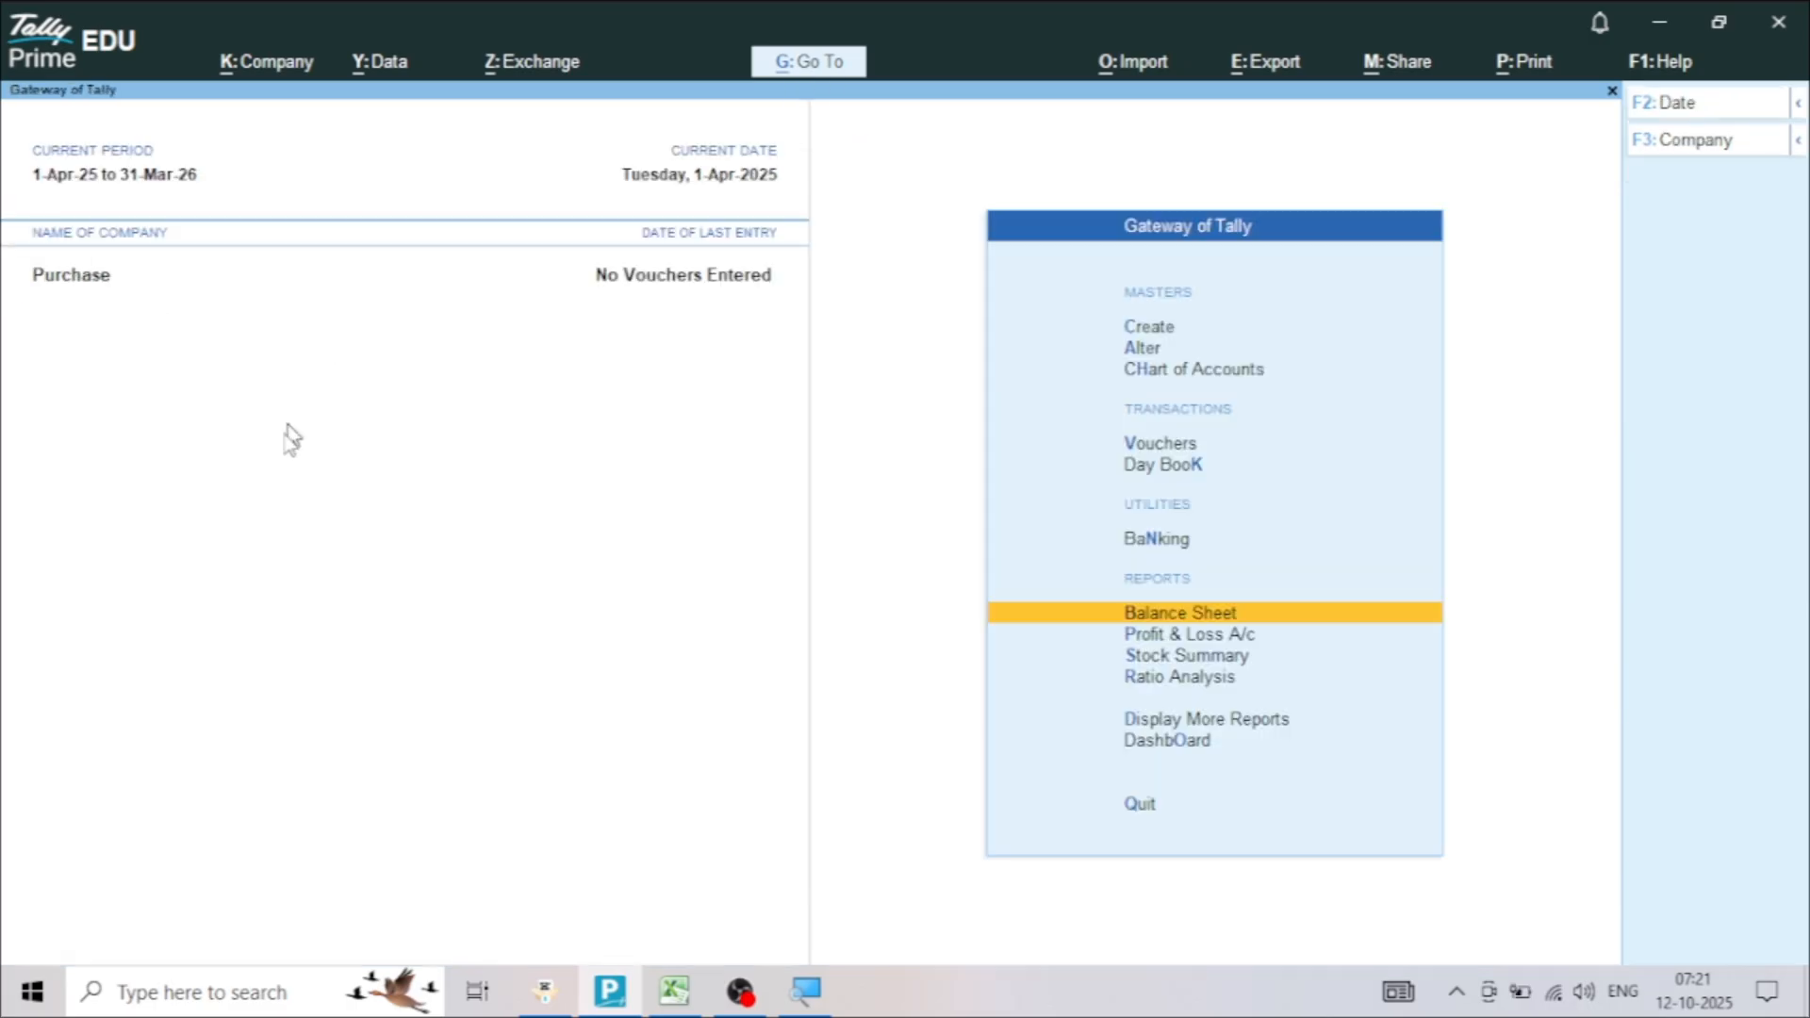
# Switch to the Purchase workbook in Excel and review the columns from Voucher No through Supplier Name
pyautogui.click(674, 990)
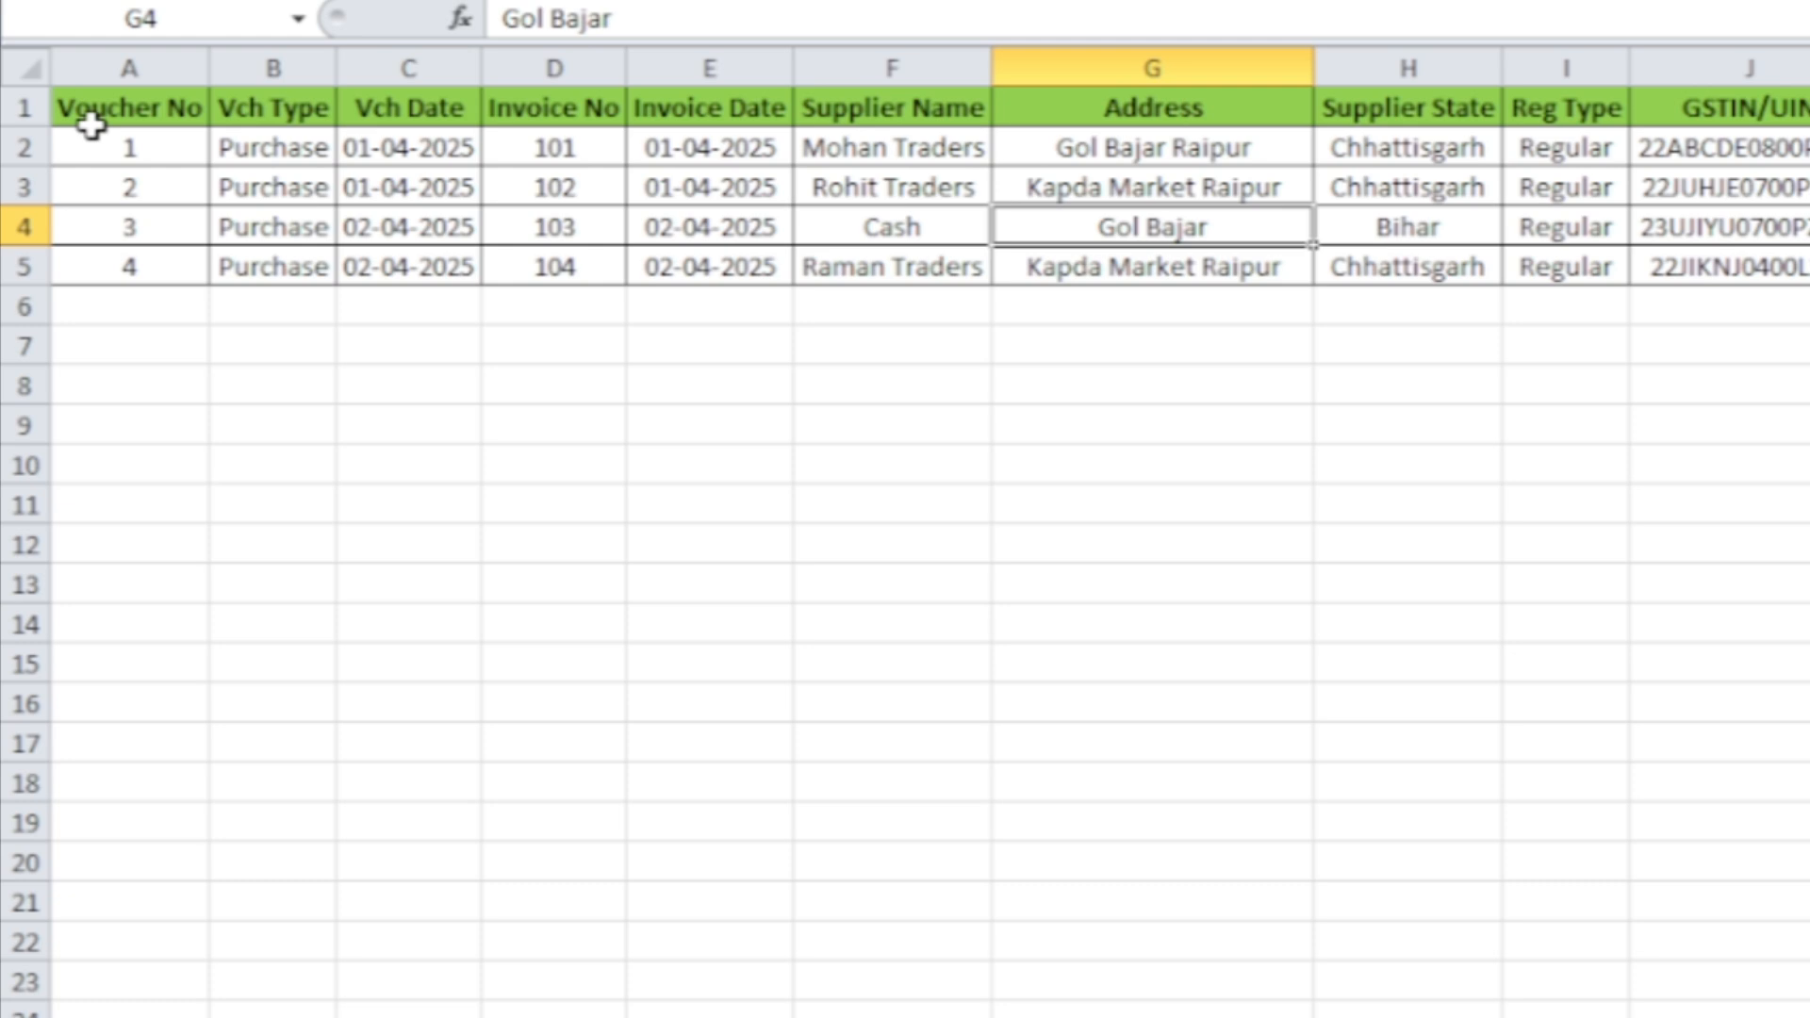
pyautogui.moveTo(91, 125); pyautogui.dragTo(88, 271)
pyautogui.click(89, 270)
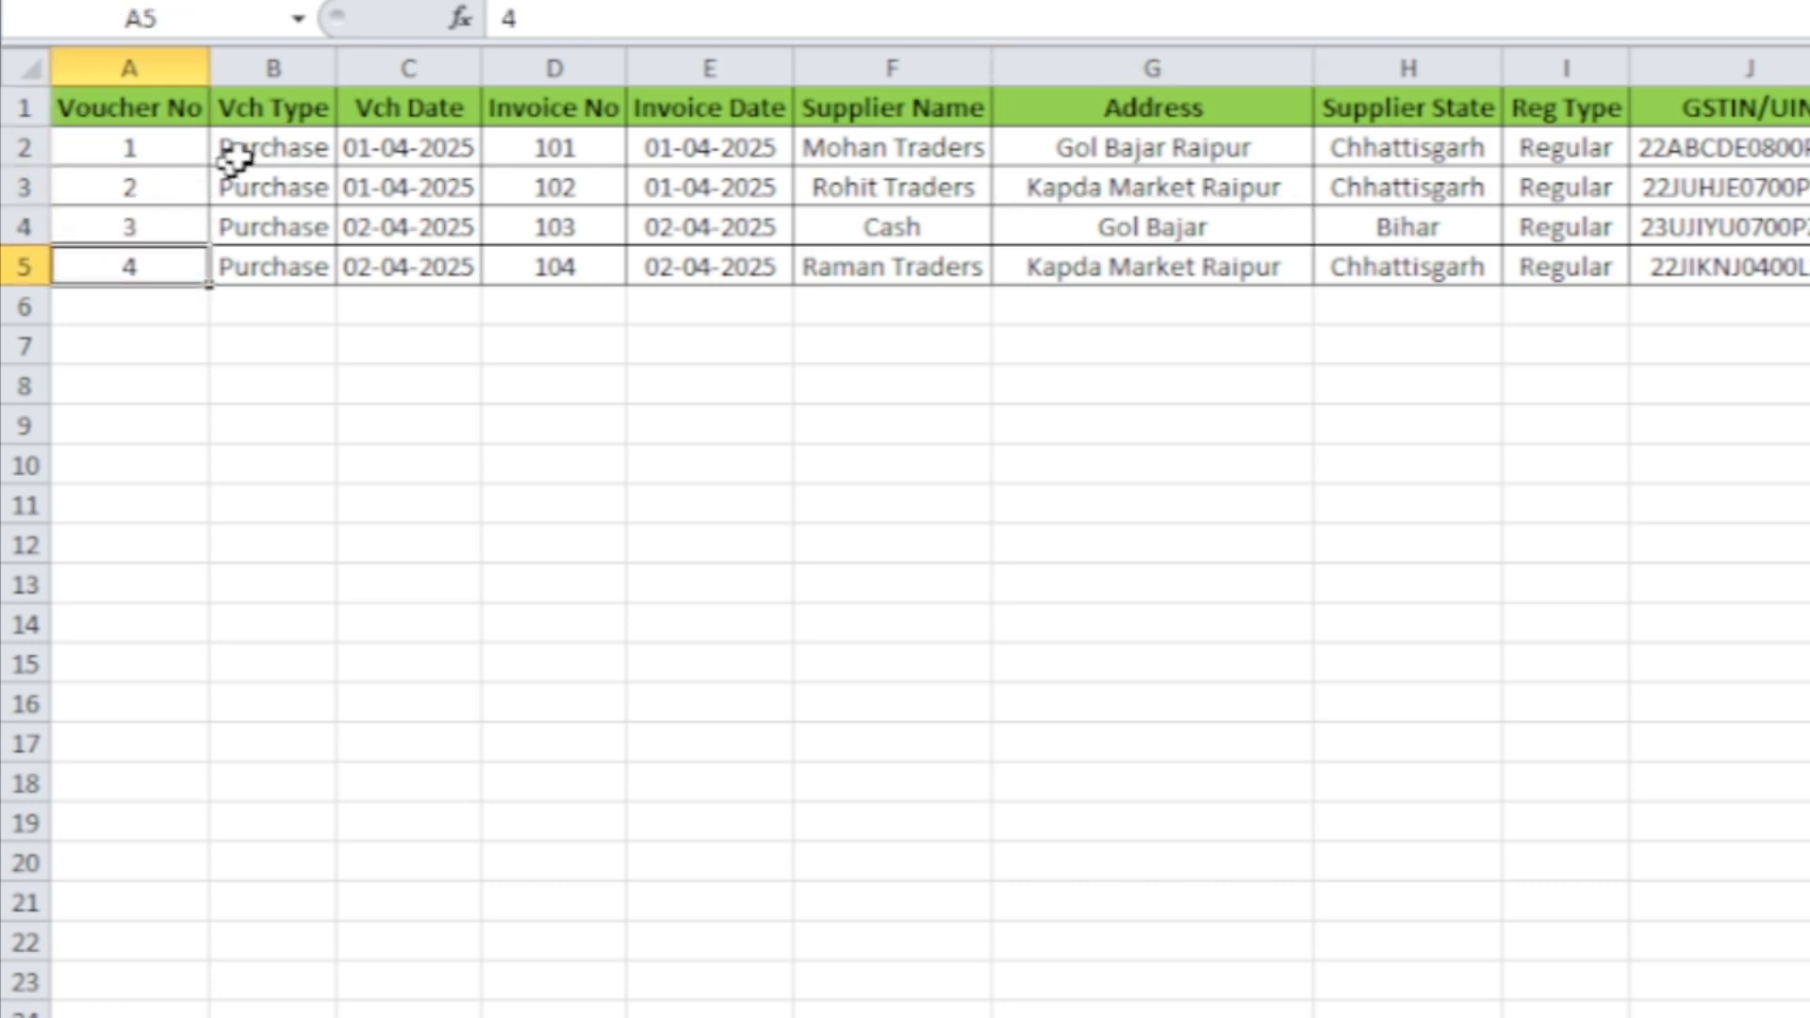
pyautogui.moveTo(242, 109); pyautogui.dragTo(250, 231)
pyautogui.click(382, 107)
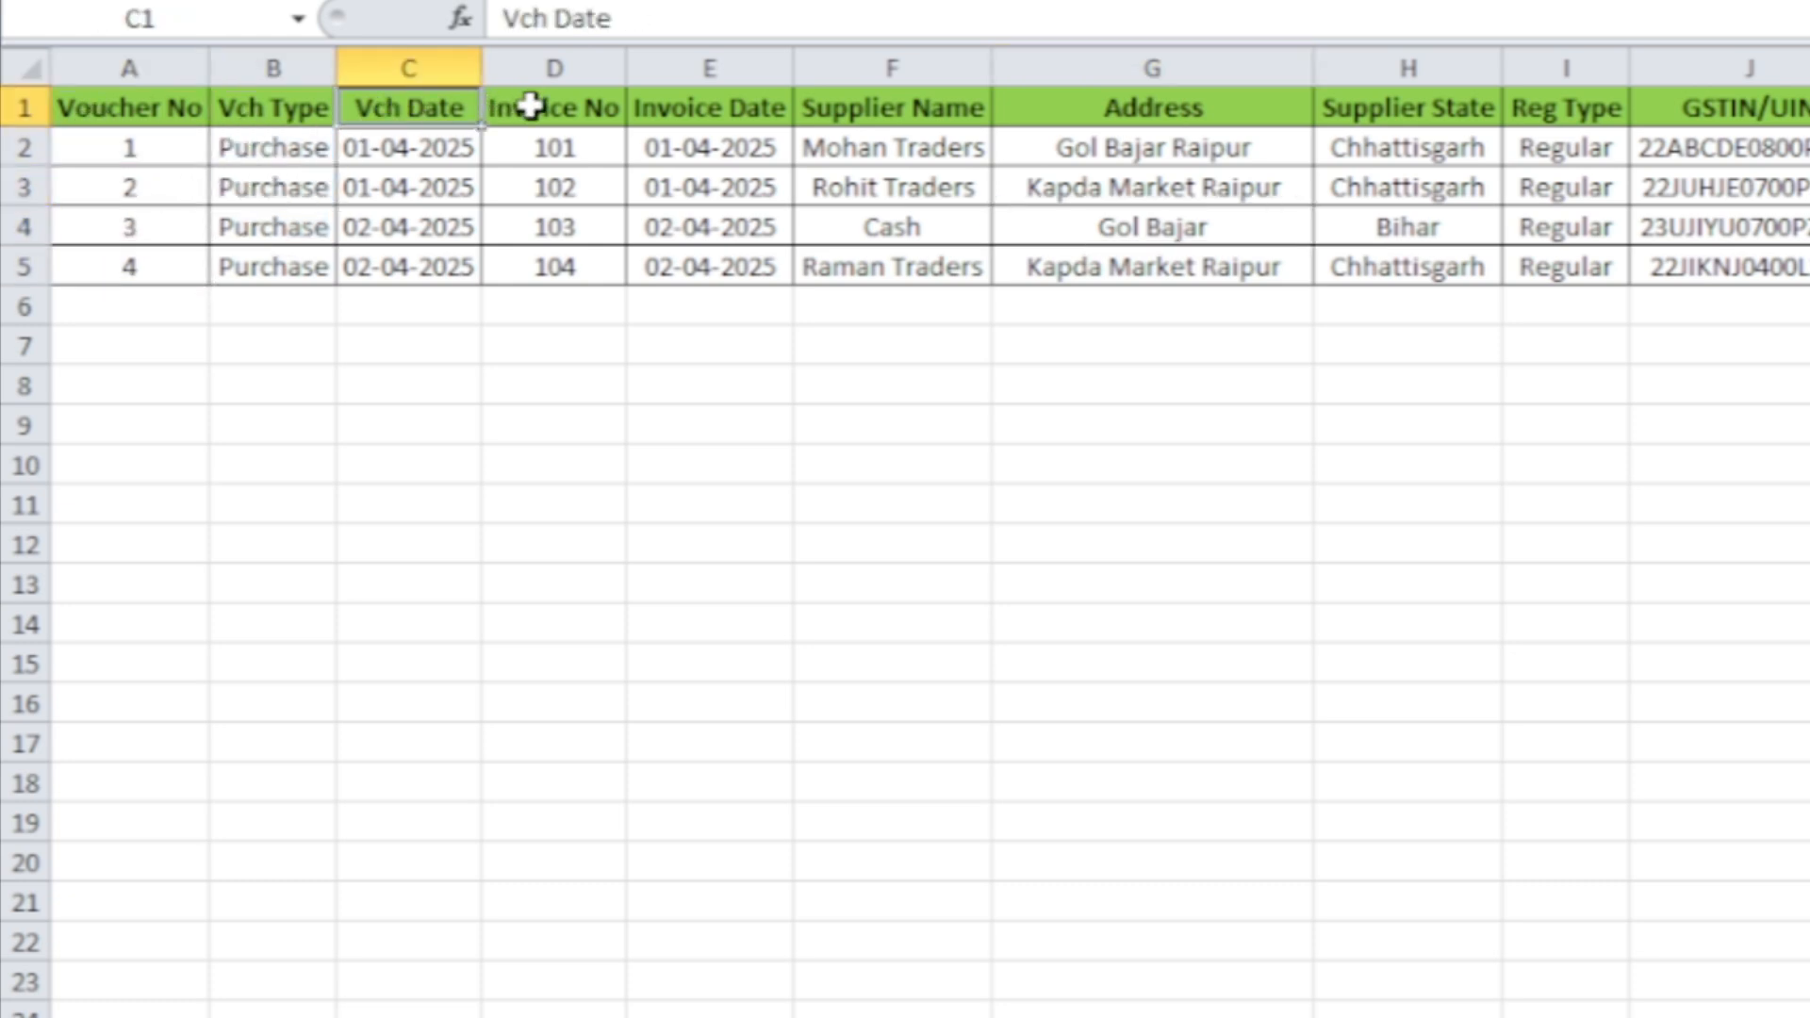
pyautogui.moveTo(531, 106); pyautogui.dragTo(614, 139)
pyautogui.click(718, 112)
pyautogui.click(872, 111)
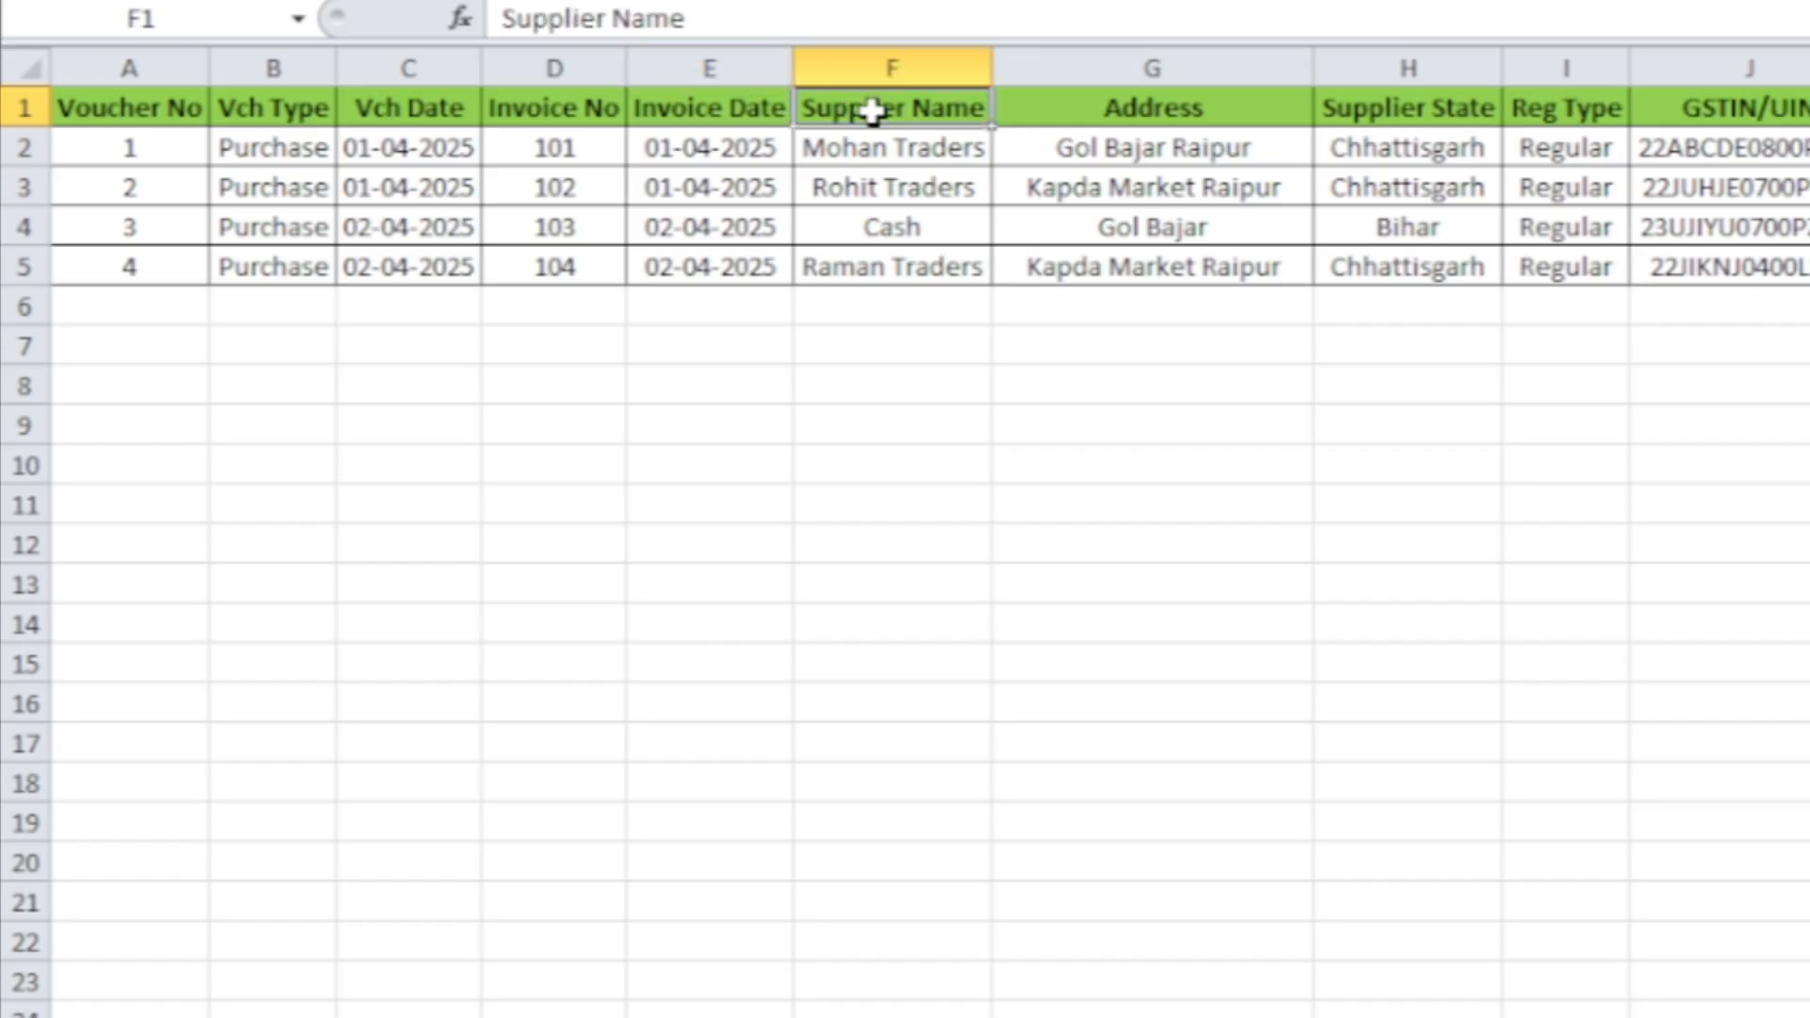
# Review the purchase sheet's columns from Address through Supplier Dr/Cr, including GSTIN/UIN, Place of Supply and Supplier Amt
pyautogui.click(1154, 110)
pyautogui.click(1471, 113)
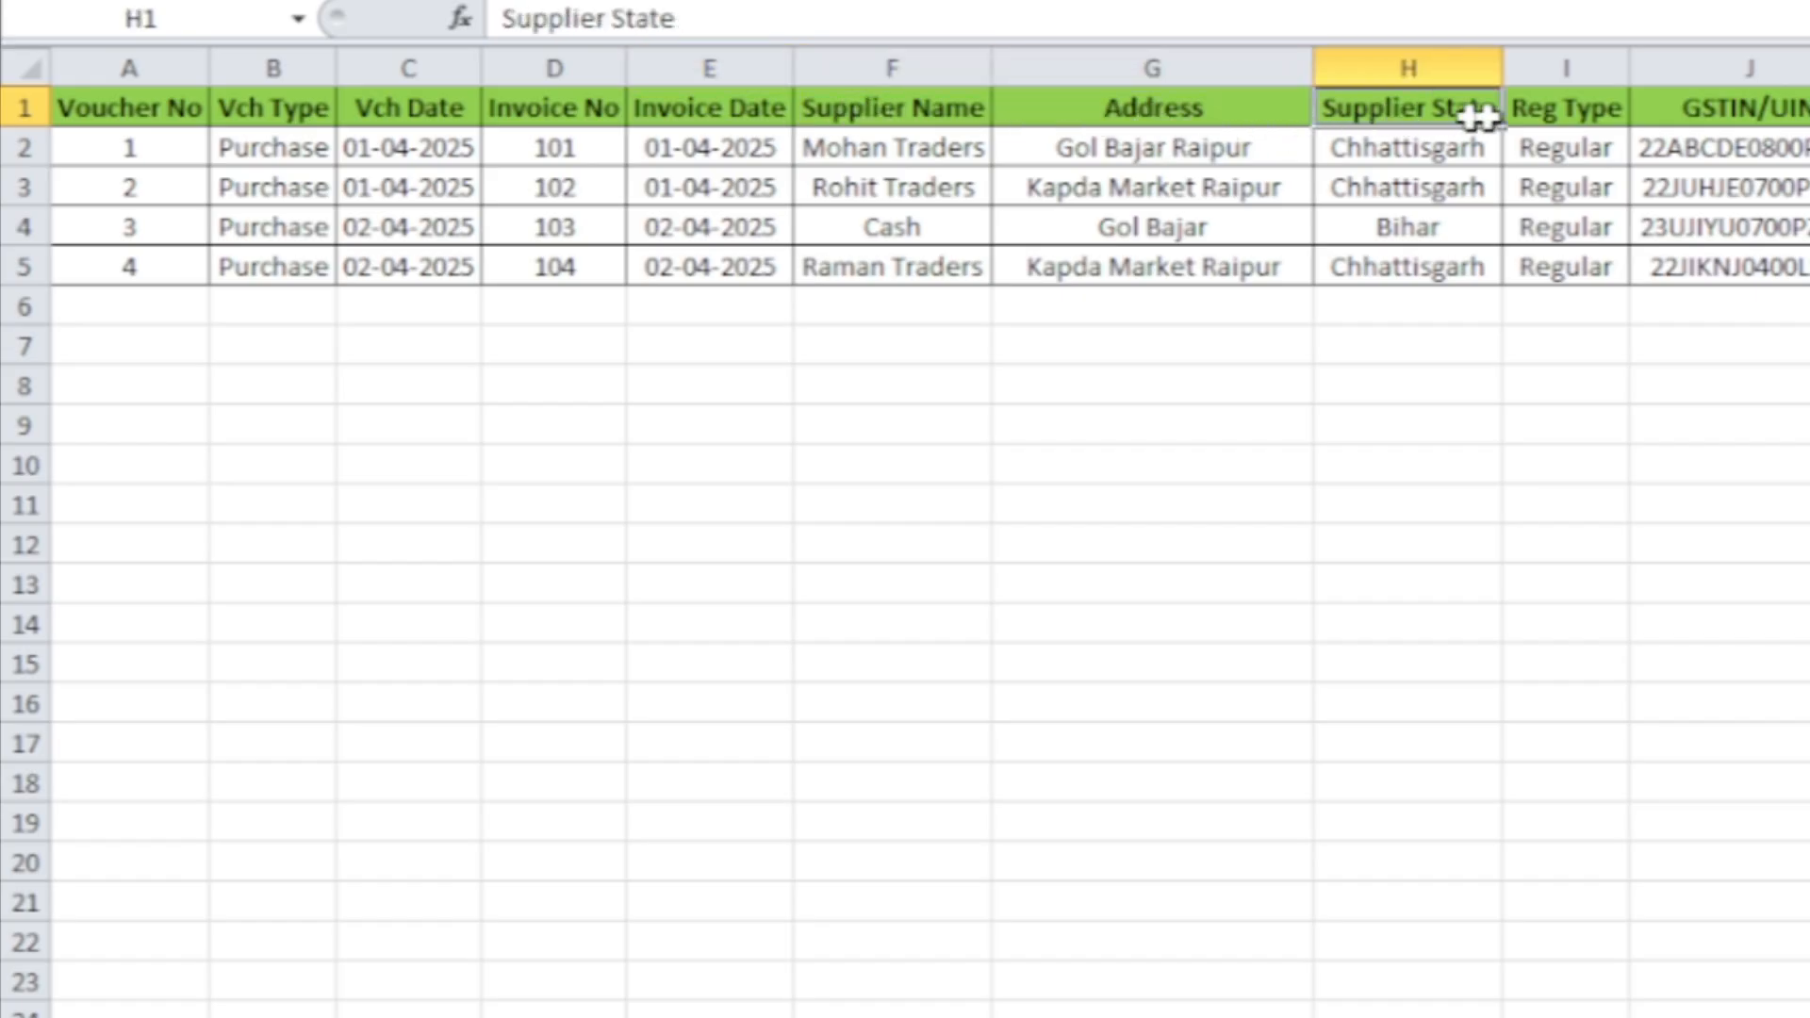
pyautogui.click(1604, 109)
pyautogui.click(1704, 109)
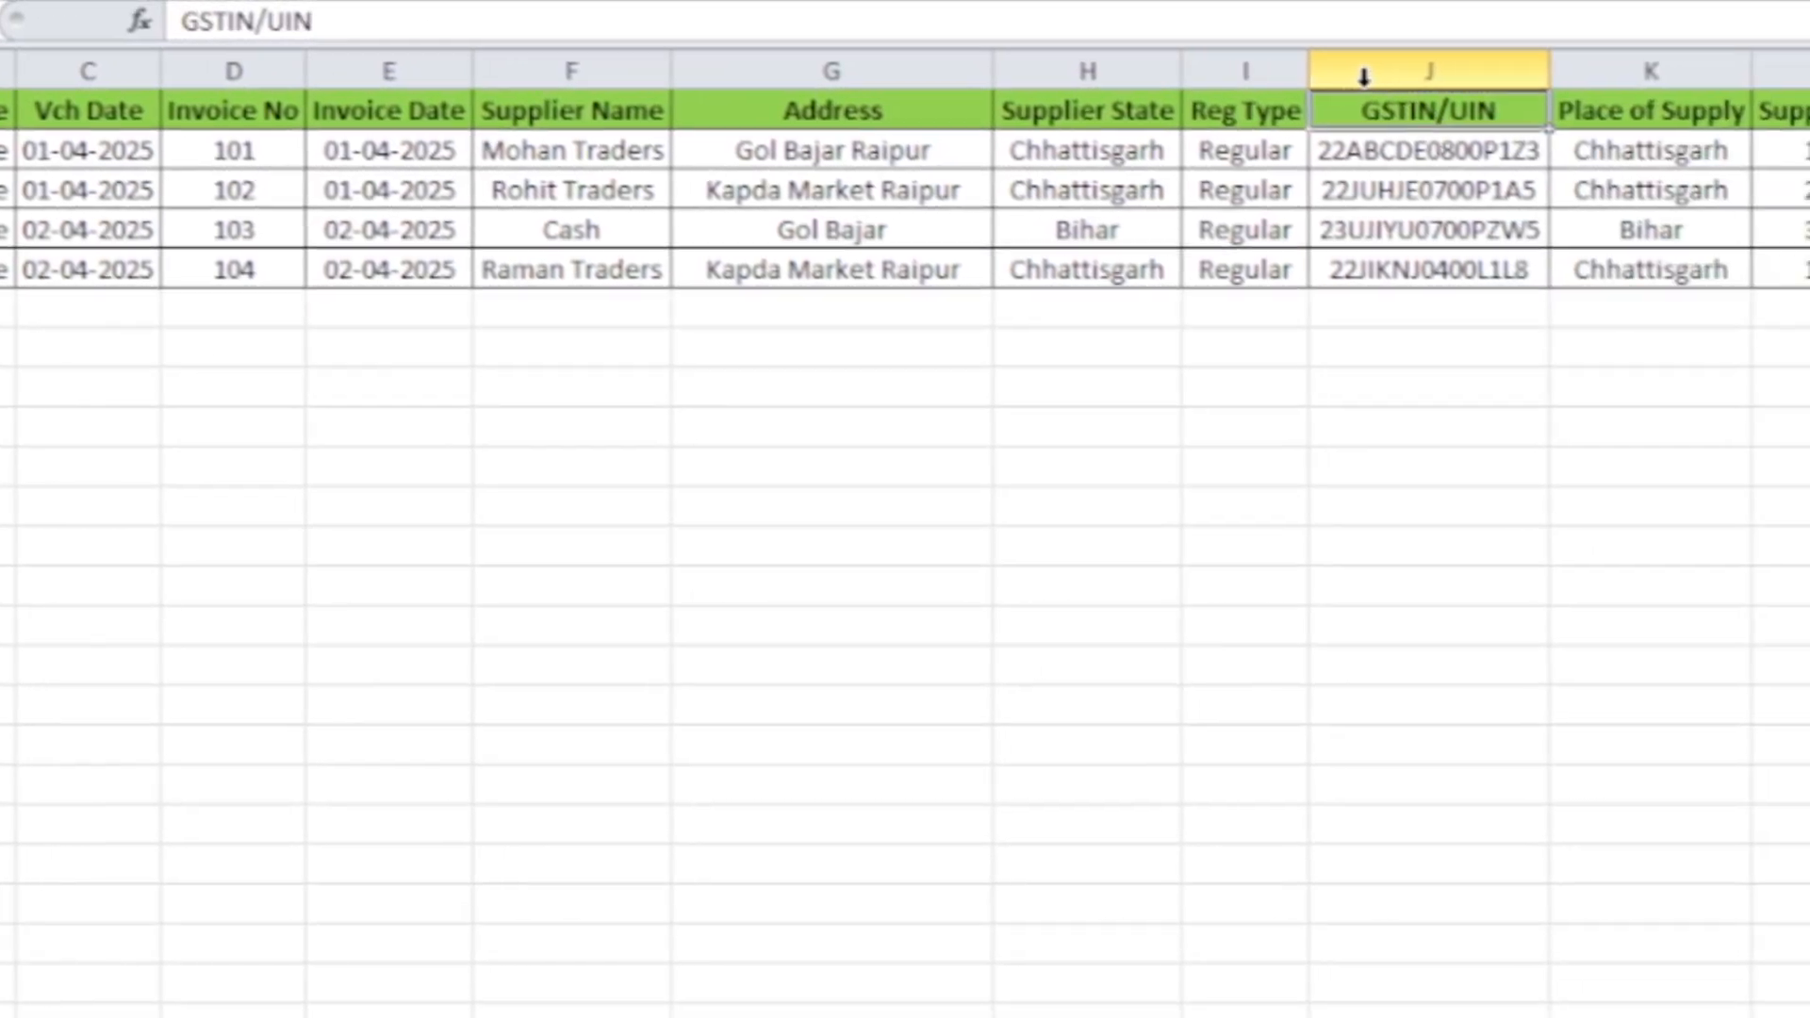
pyautogui.click(1697, 110)
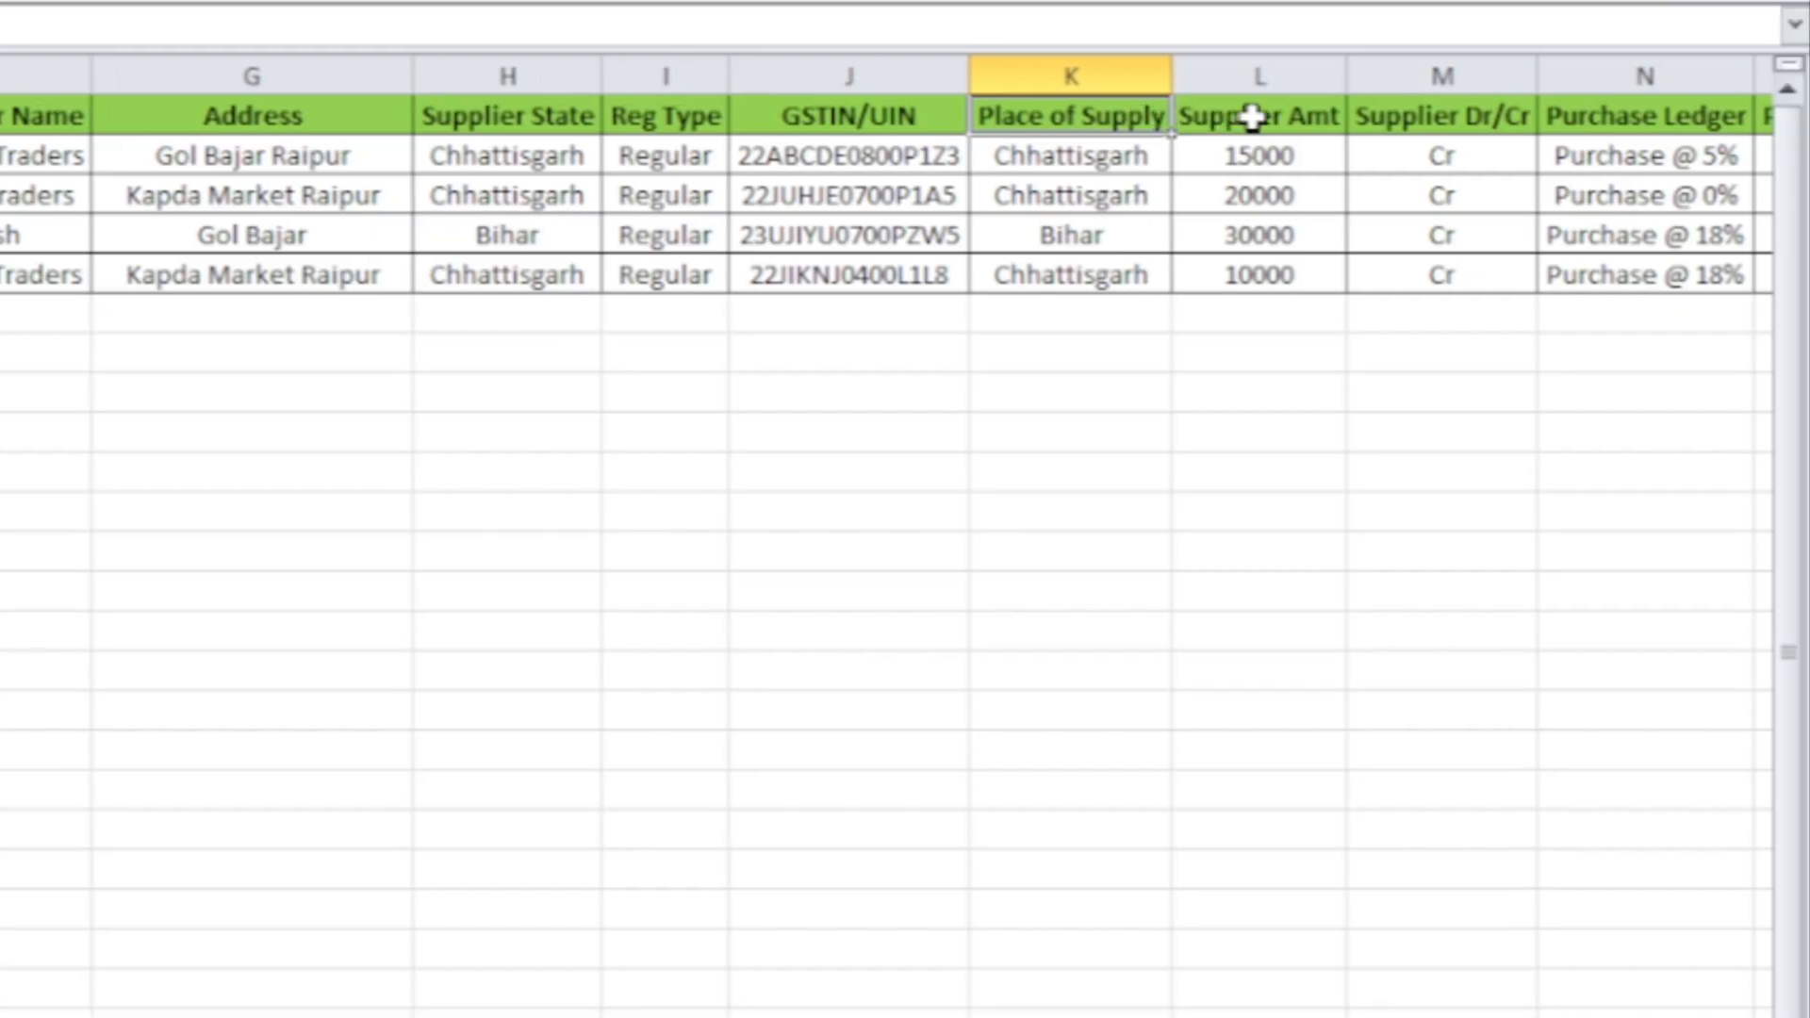
pyautogui.click(1252, 117)
pyautogui.click(1414, 123)
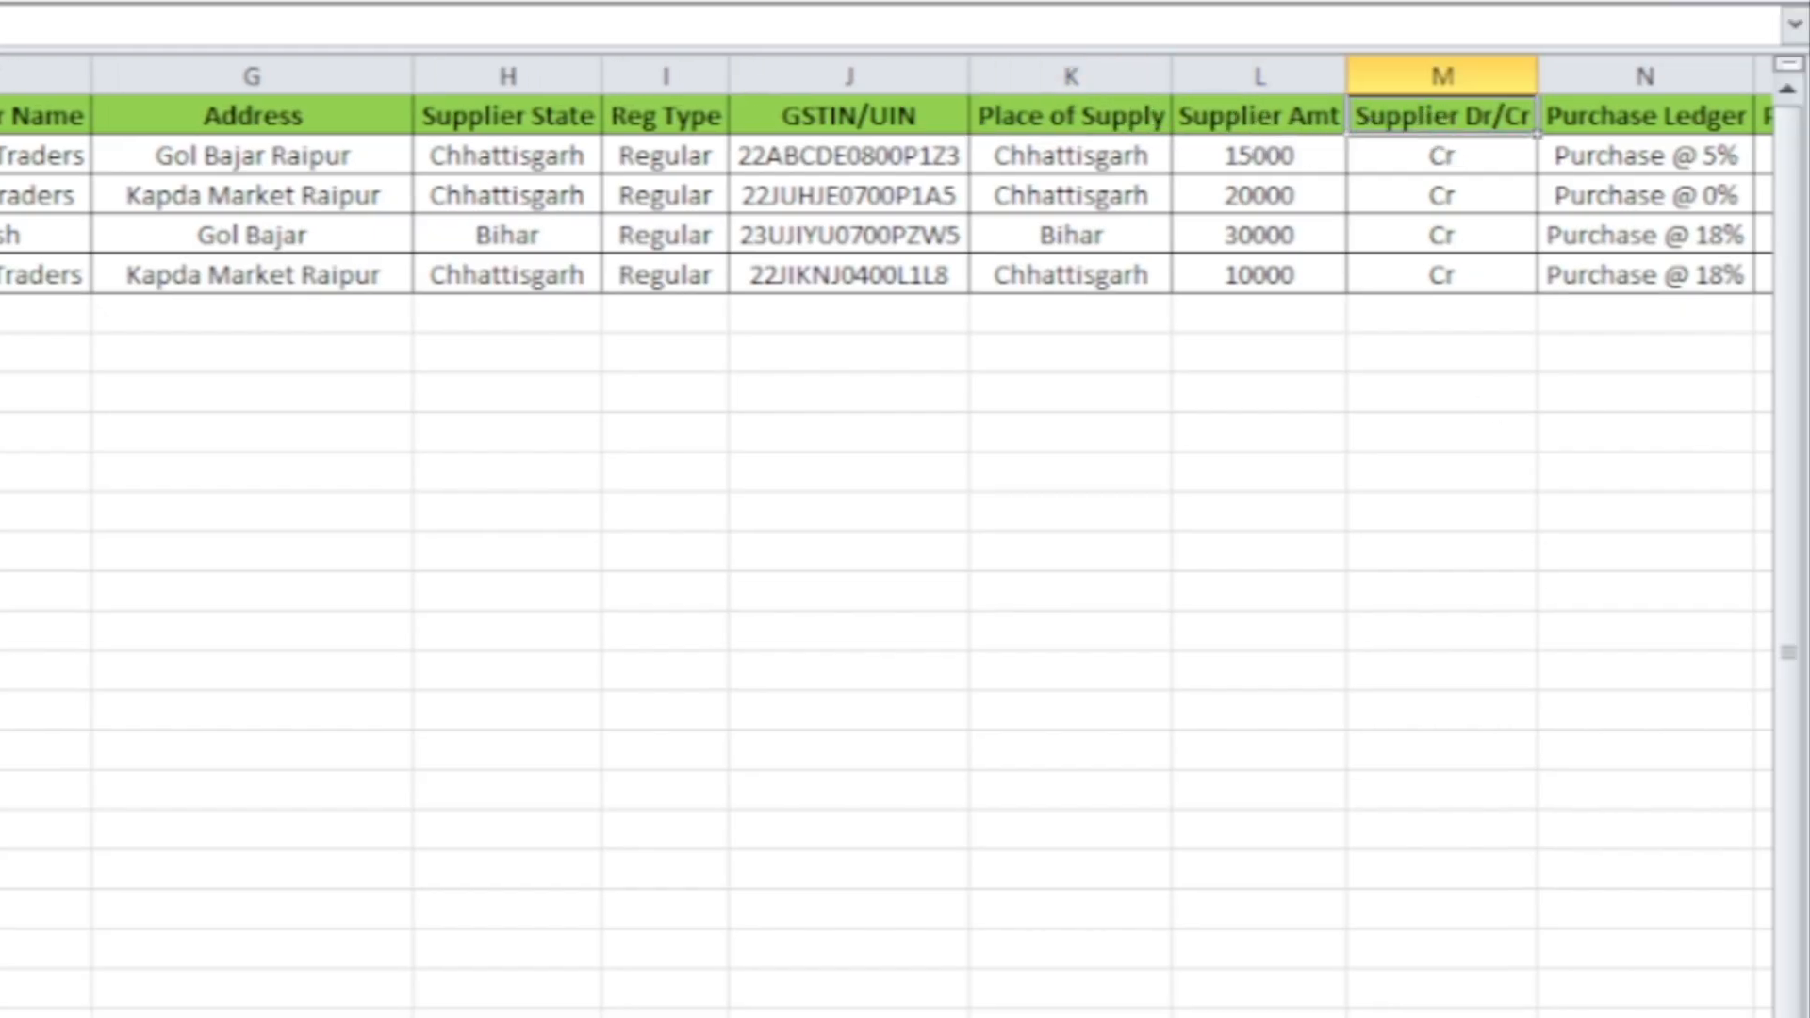
pyautogui.moveTo(1501, 940); pyautogui.dragTo(1423, 947)
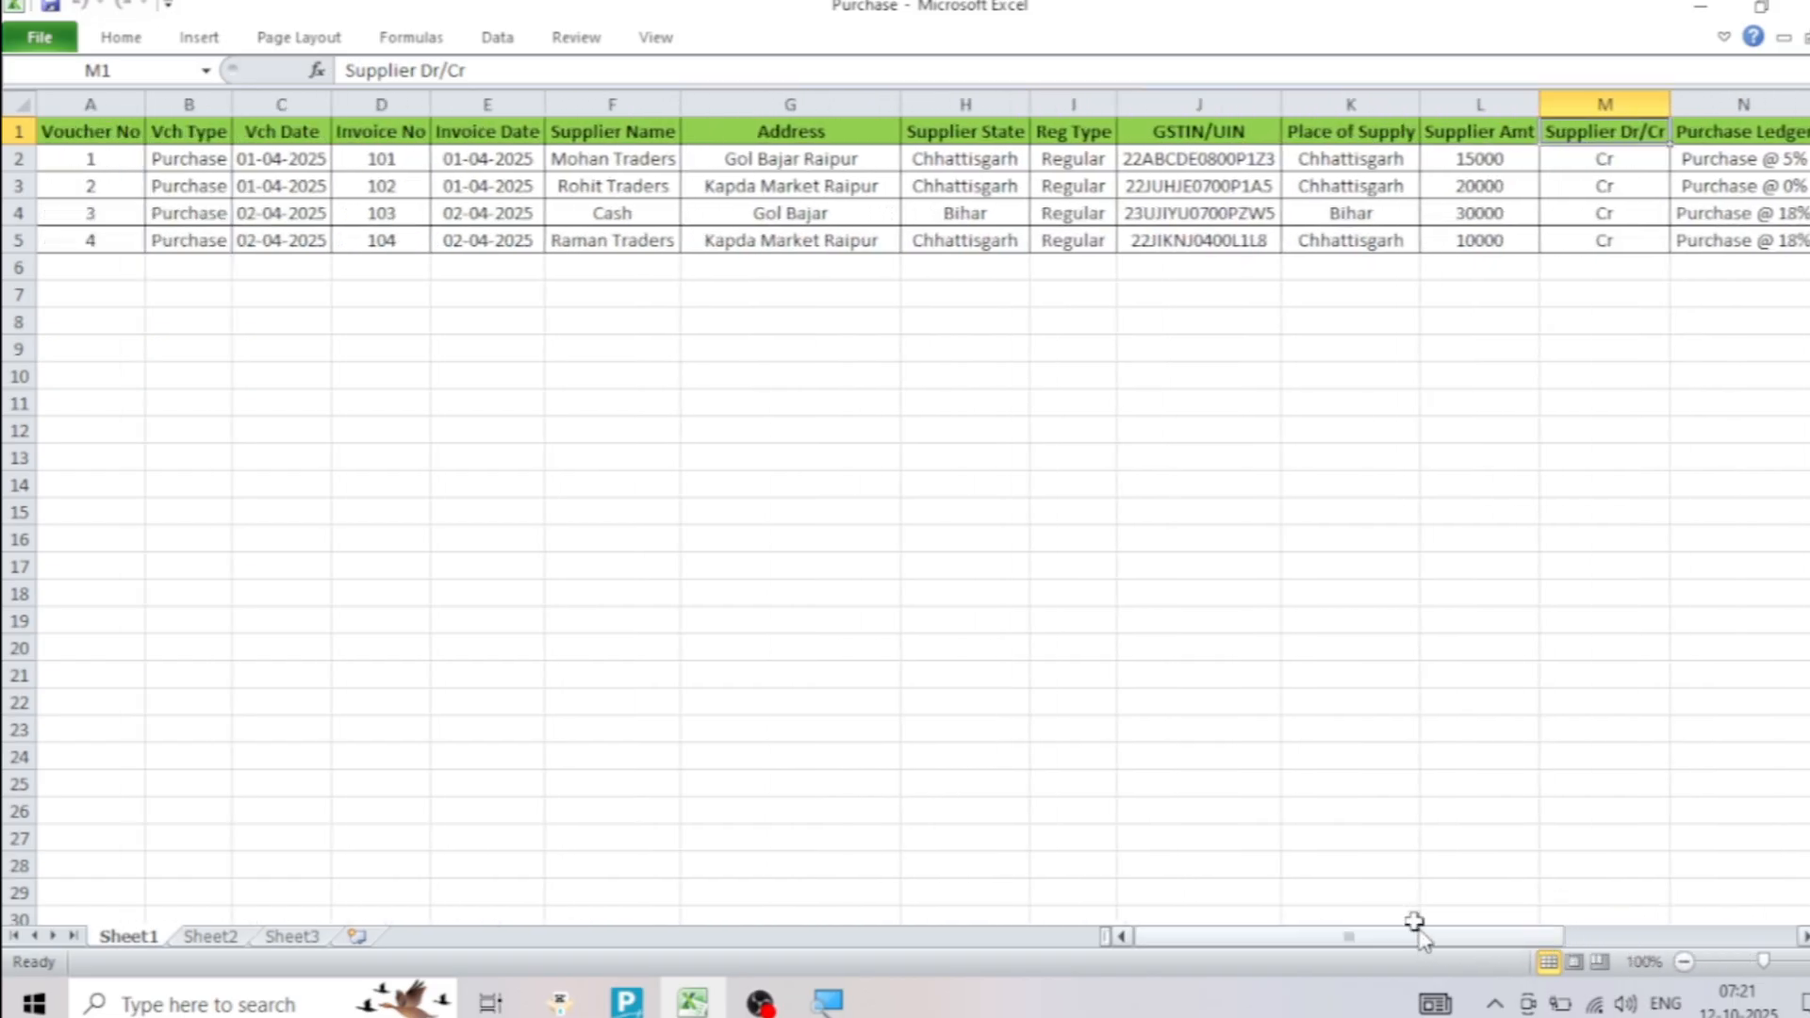
pyautogui.click(1079, 700)
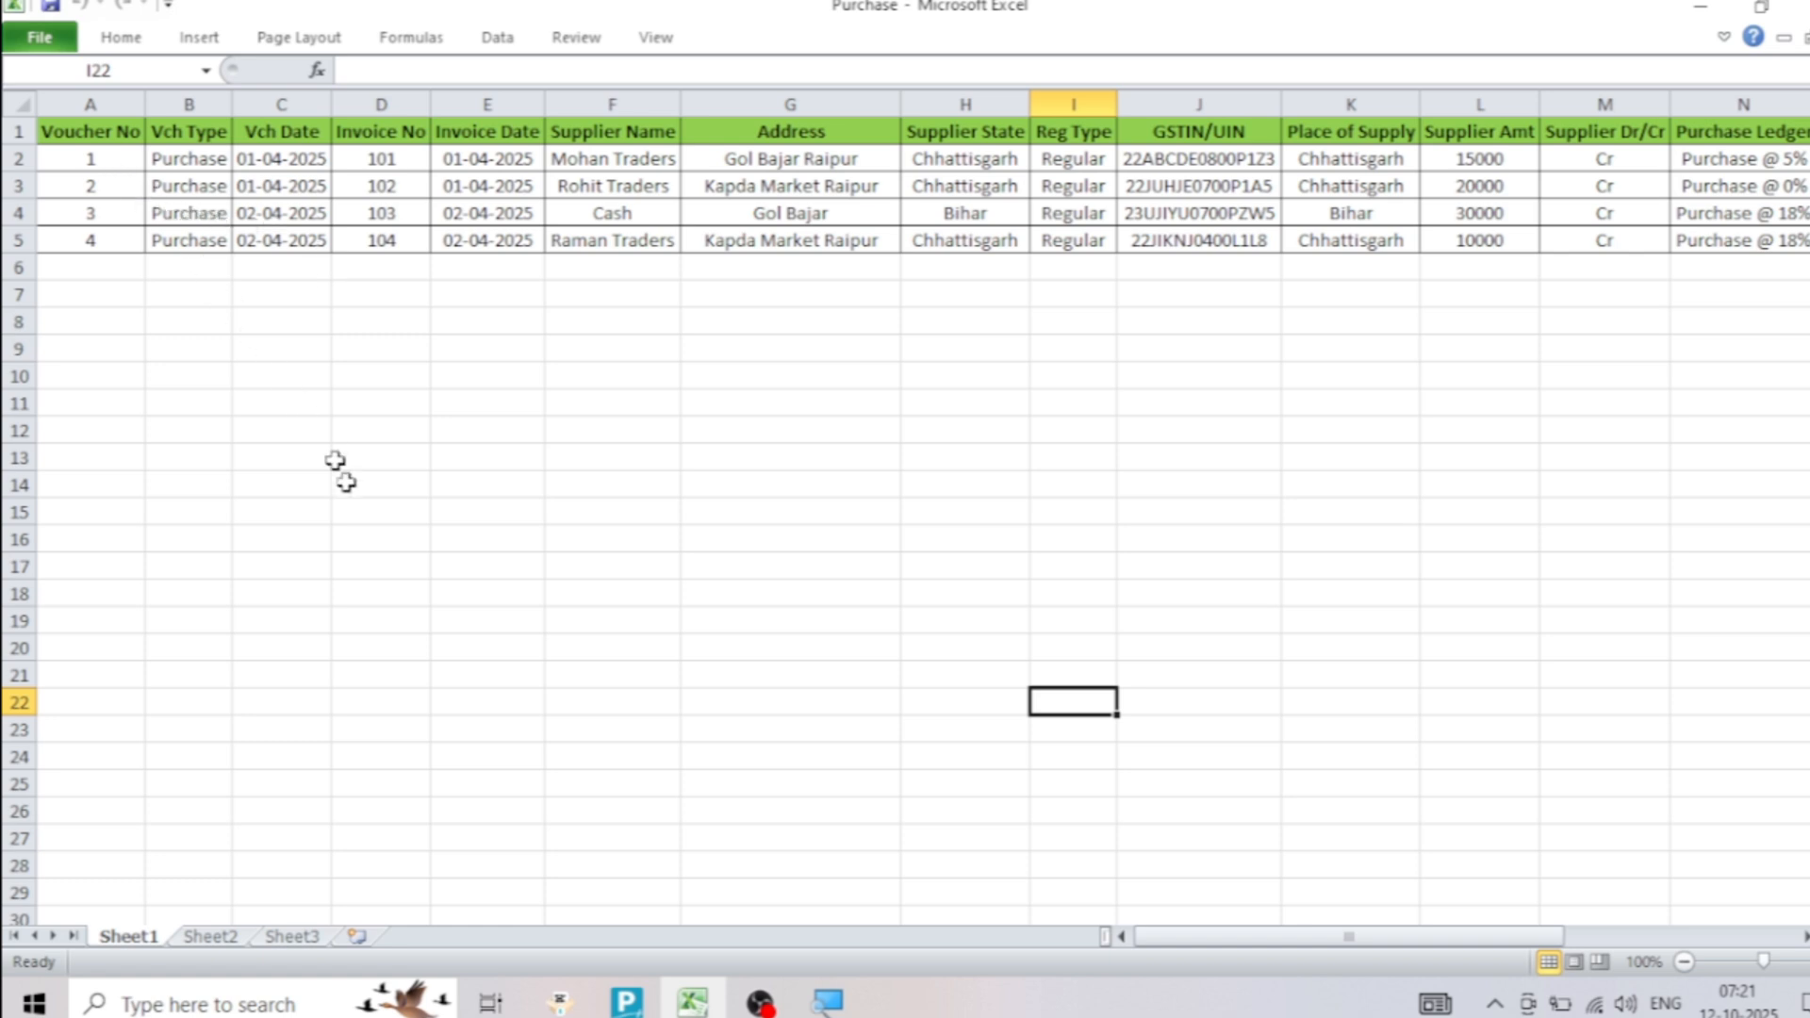
# Switch to TallyPrime, open a new Purchase voucher and set its voucher mode to Accounting Invoice
pyautogui.click(626, 1002)
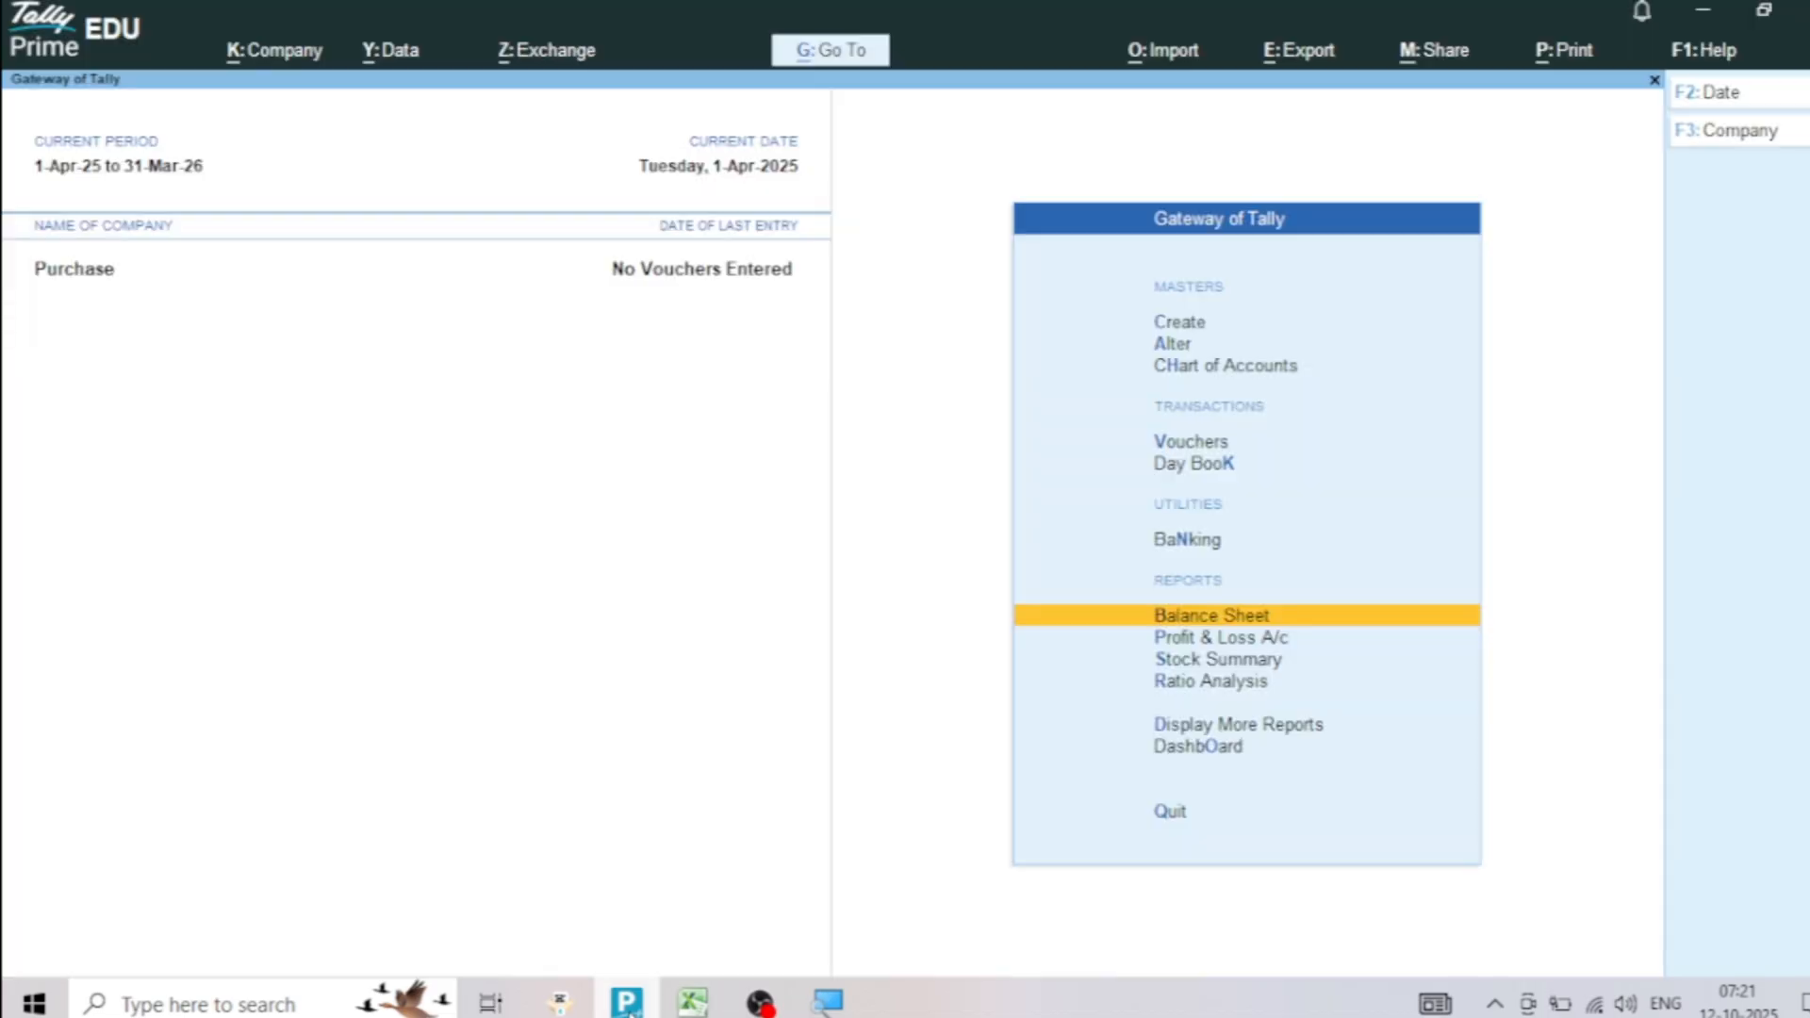
pyautogui.press('Up')
pyautogui.press('Up')
pyautogui.press('Up')
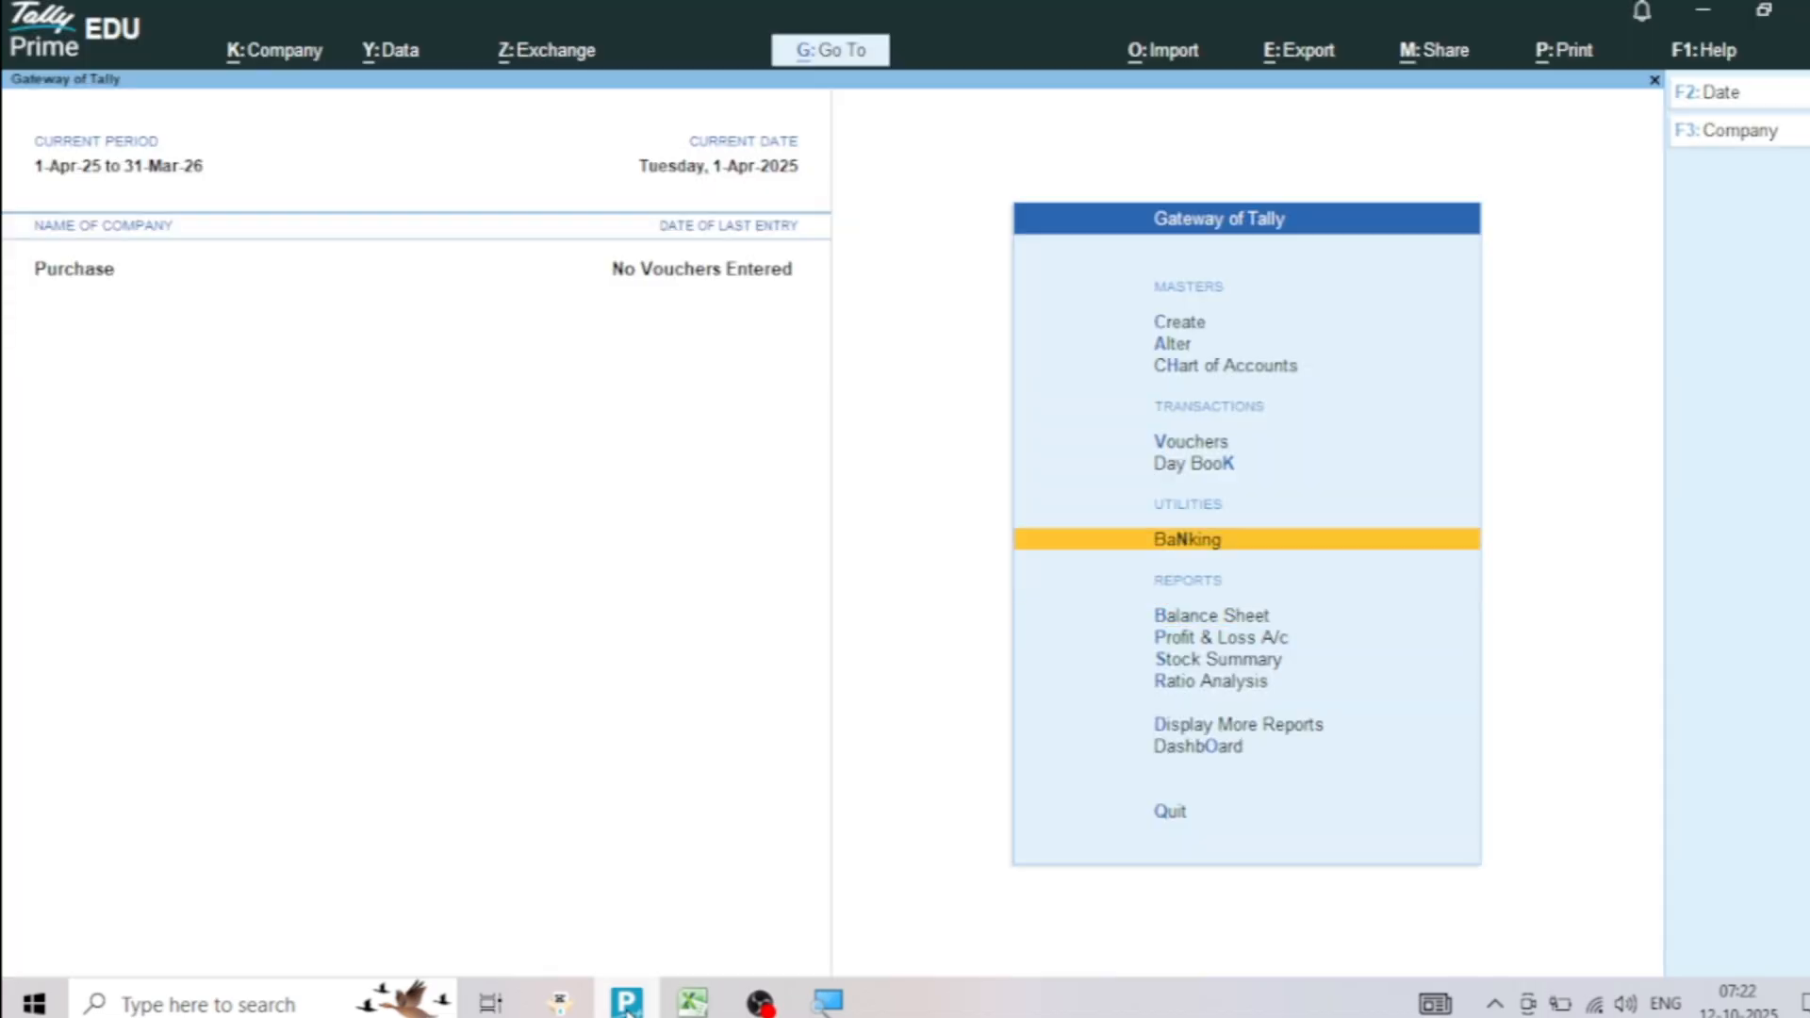
pyautogui.press('Return')
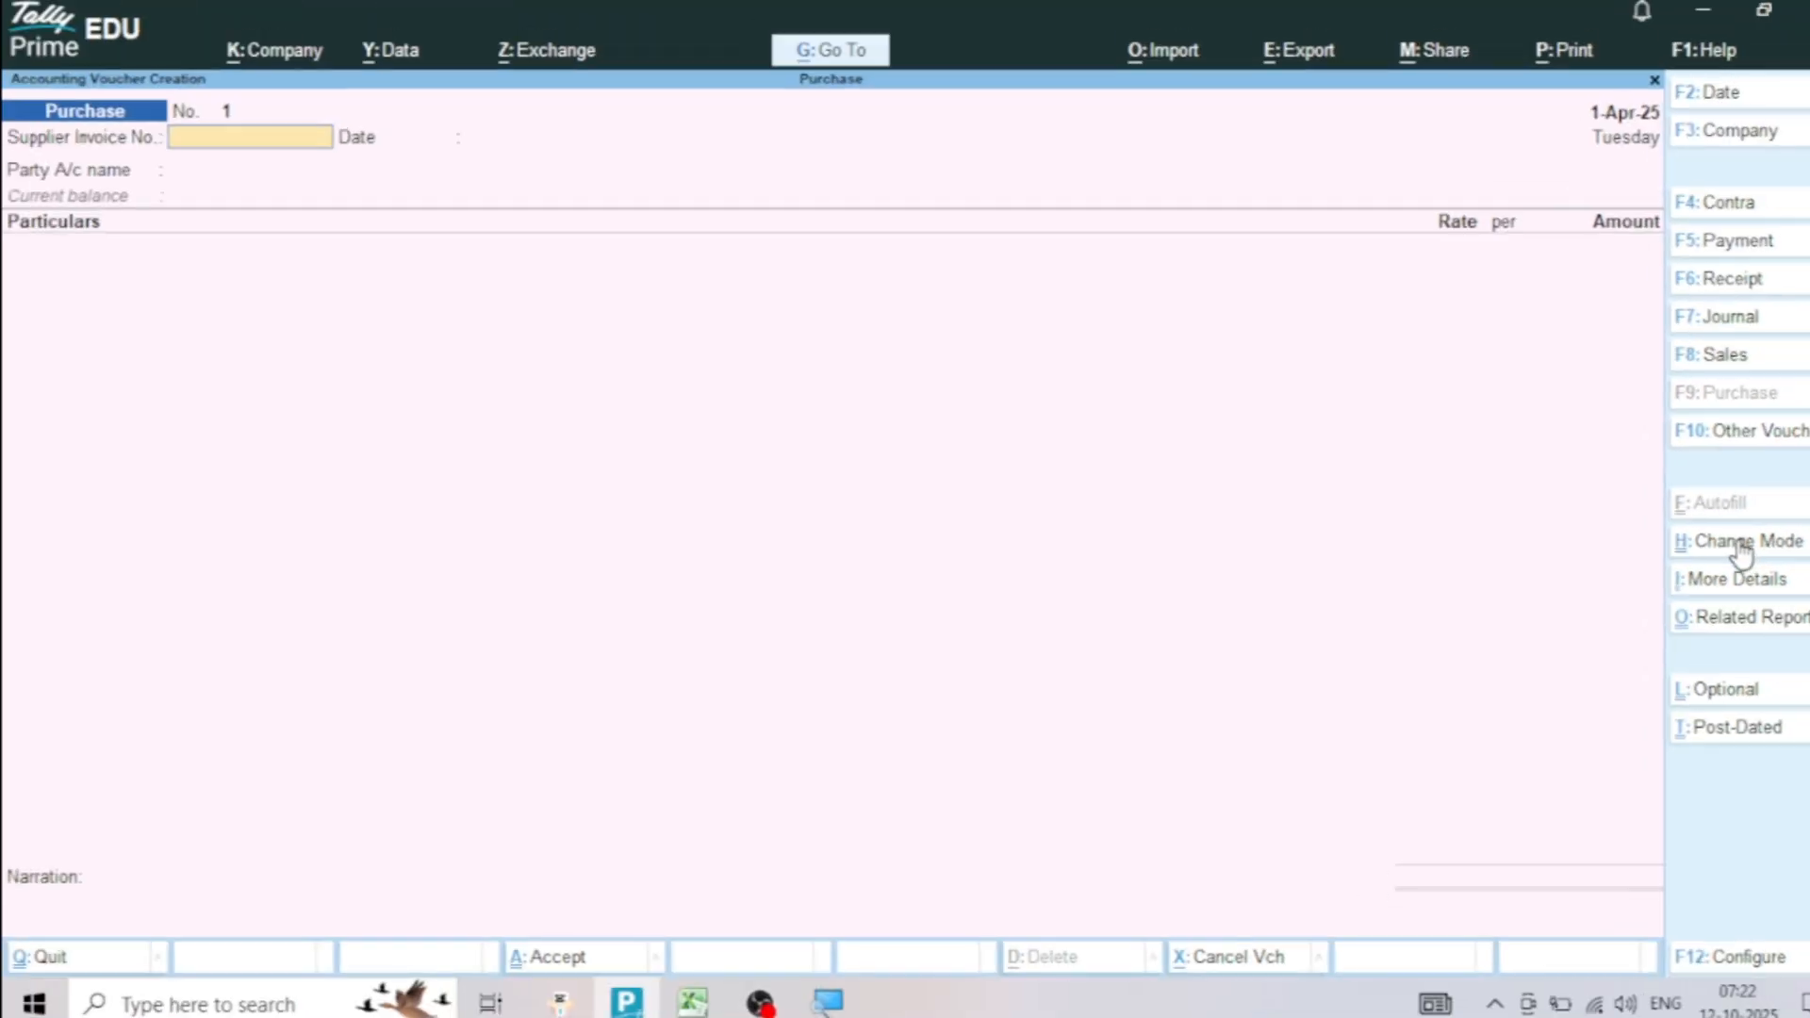
pyautogui.click(1742, 547)
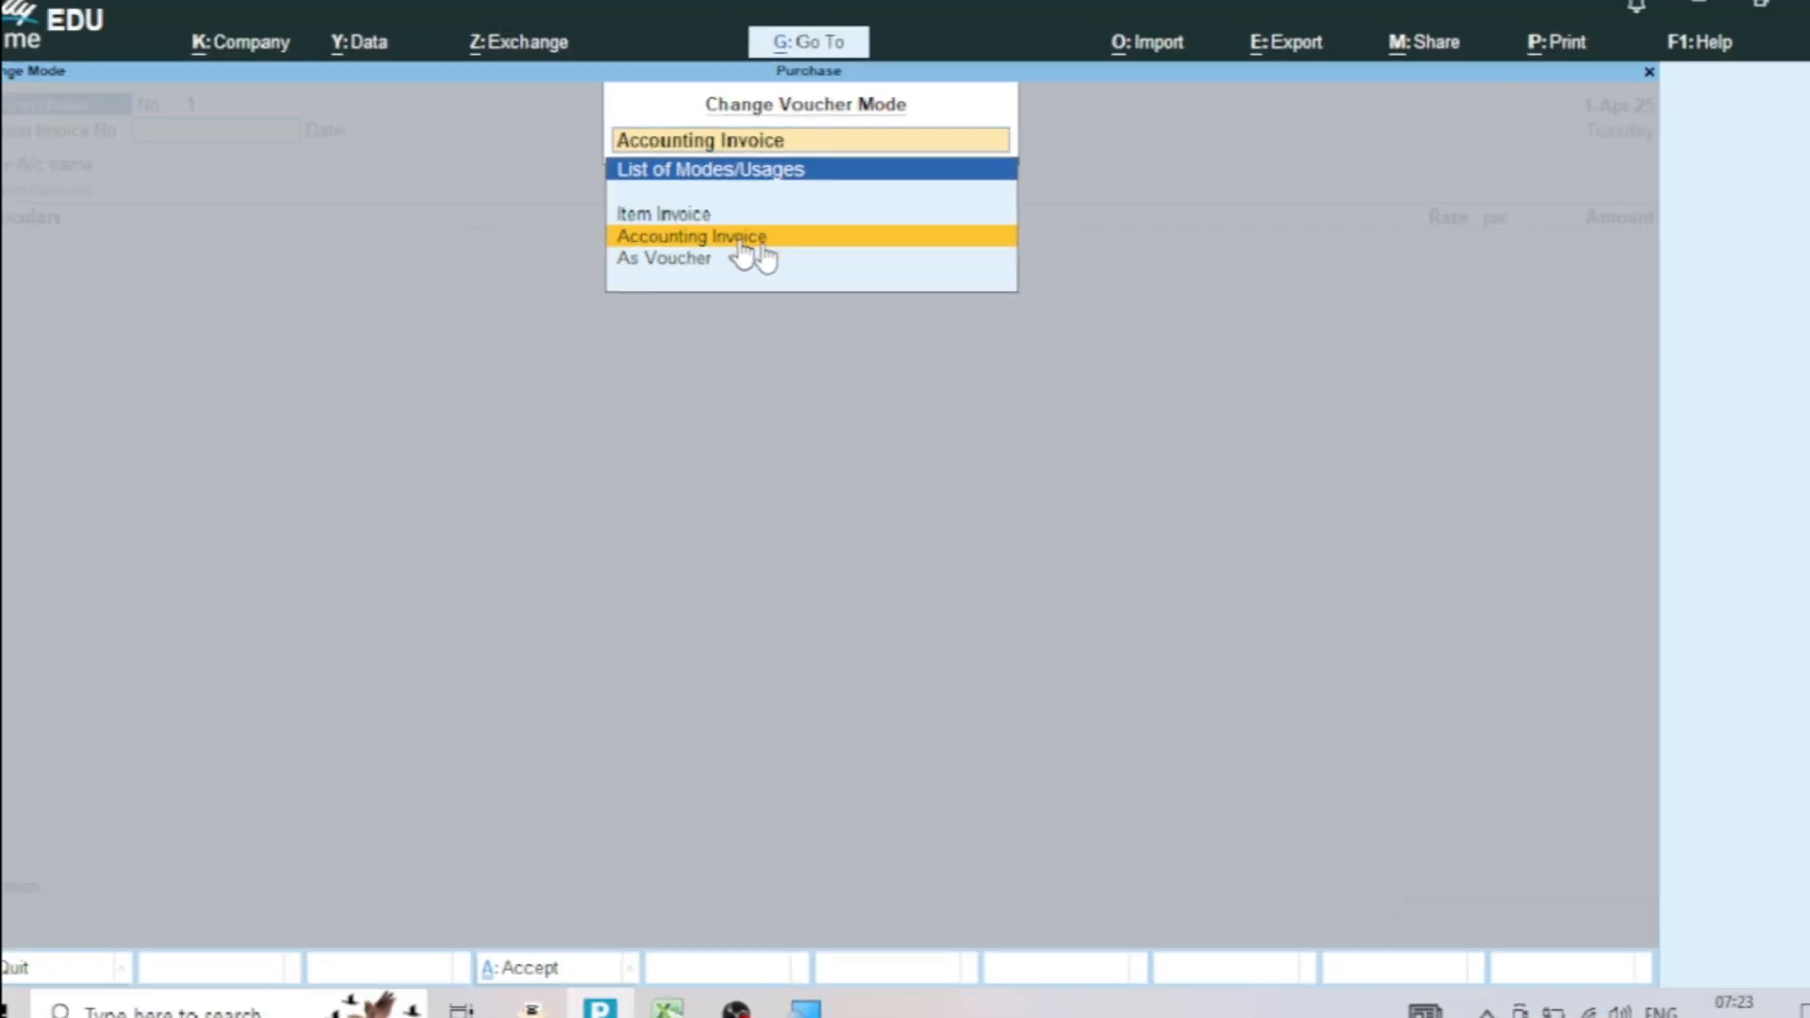
pyautogui.click(743, 244)
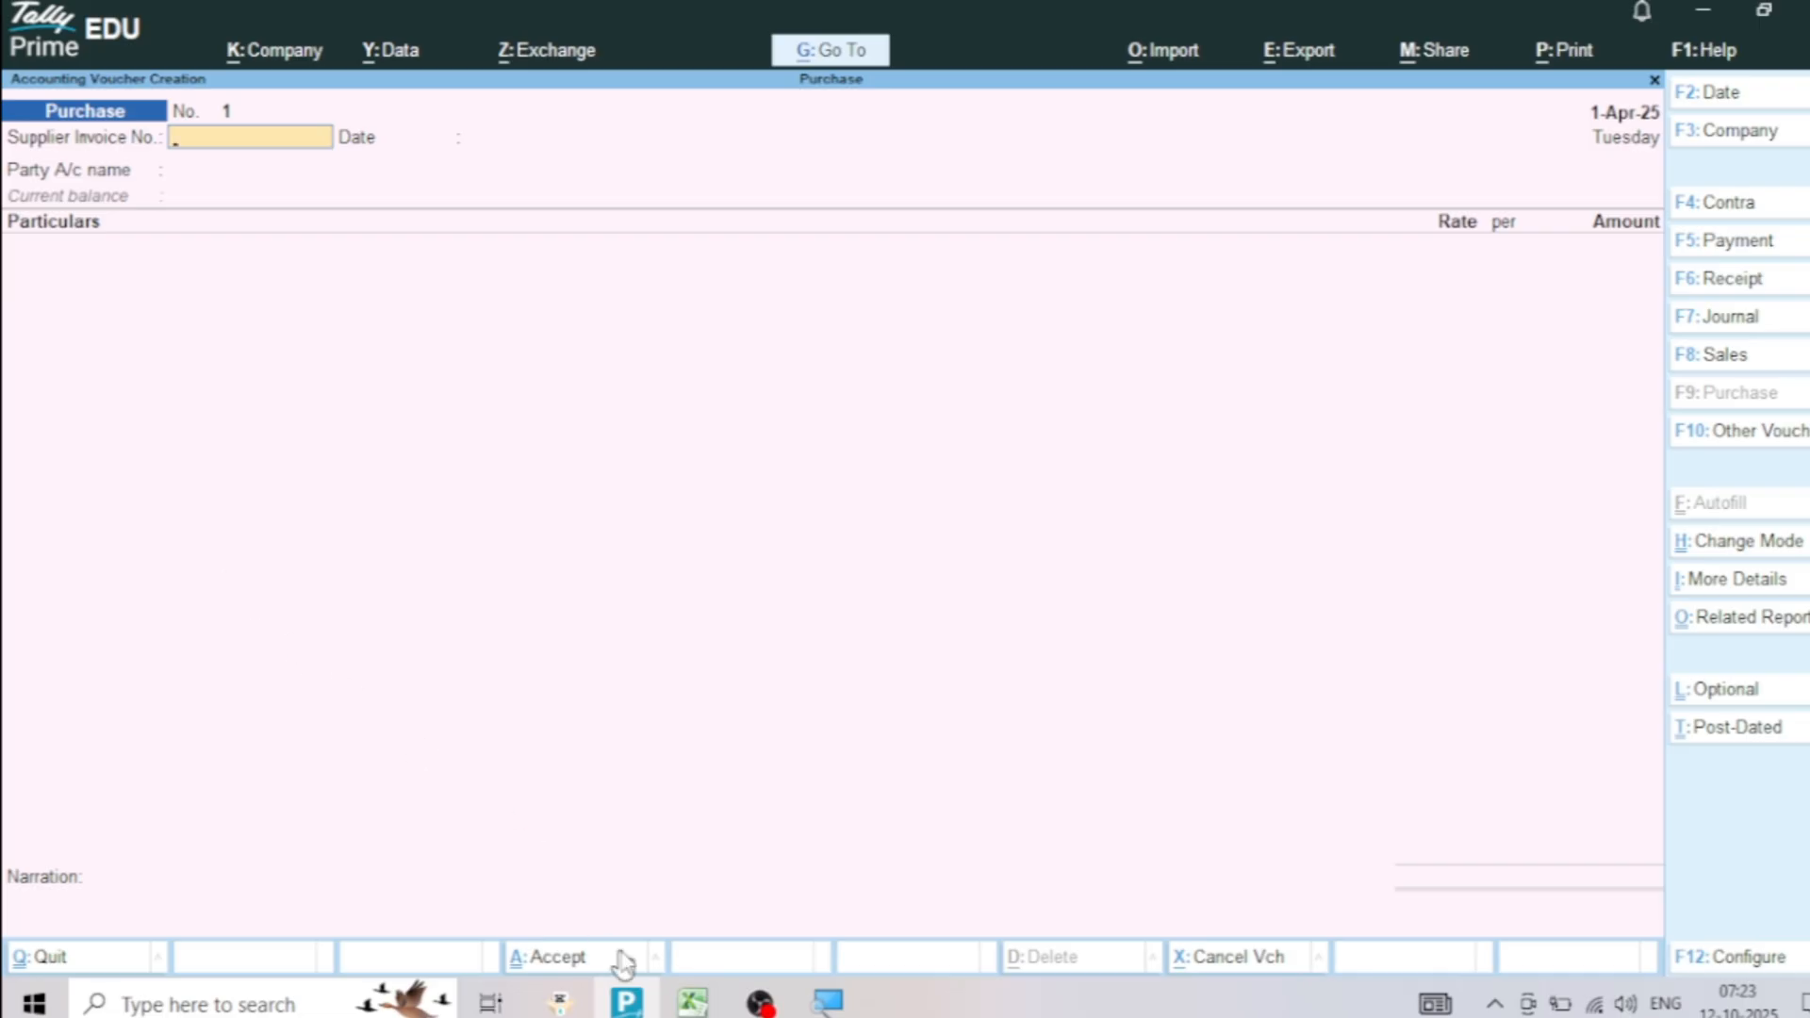
# Switch back to the Excel purchase sheet and examine the entries under Supplier Name and Address
pyautogui.click(689, 1004)
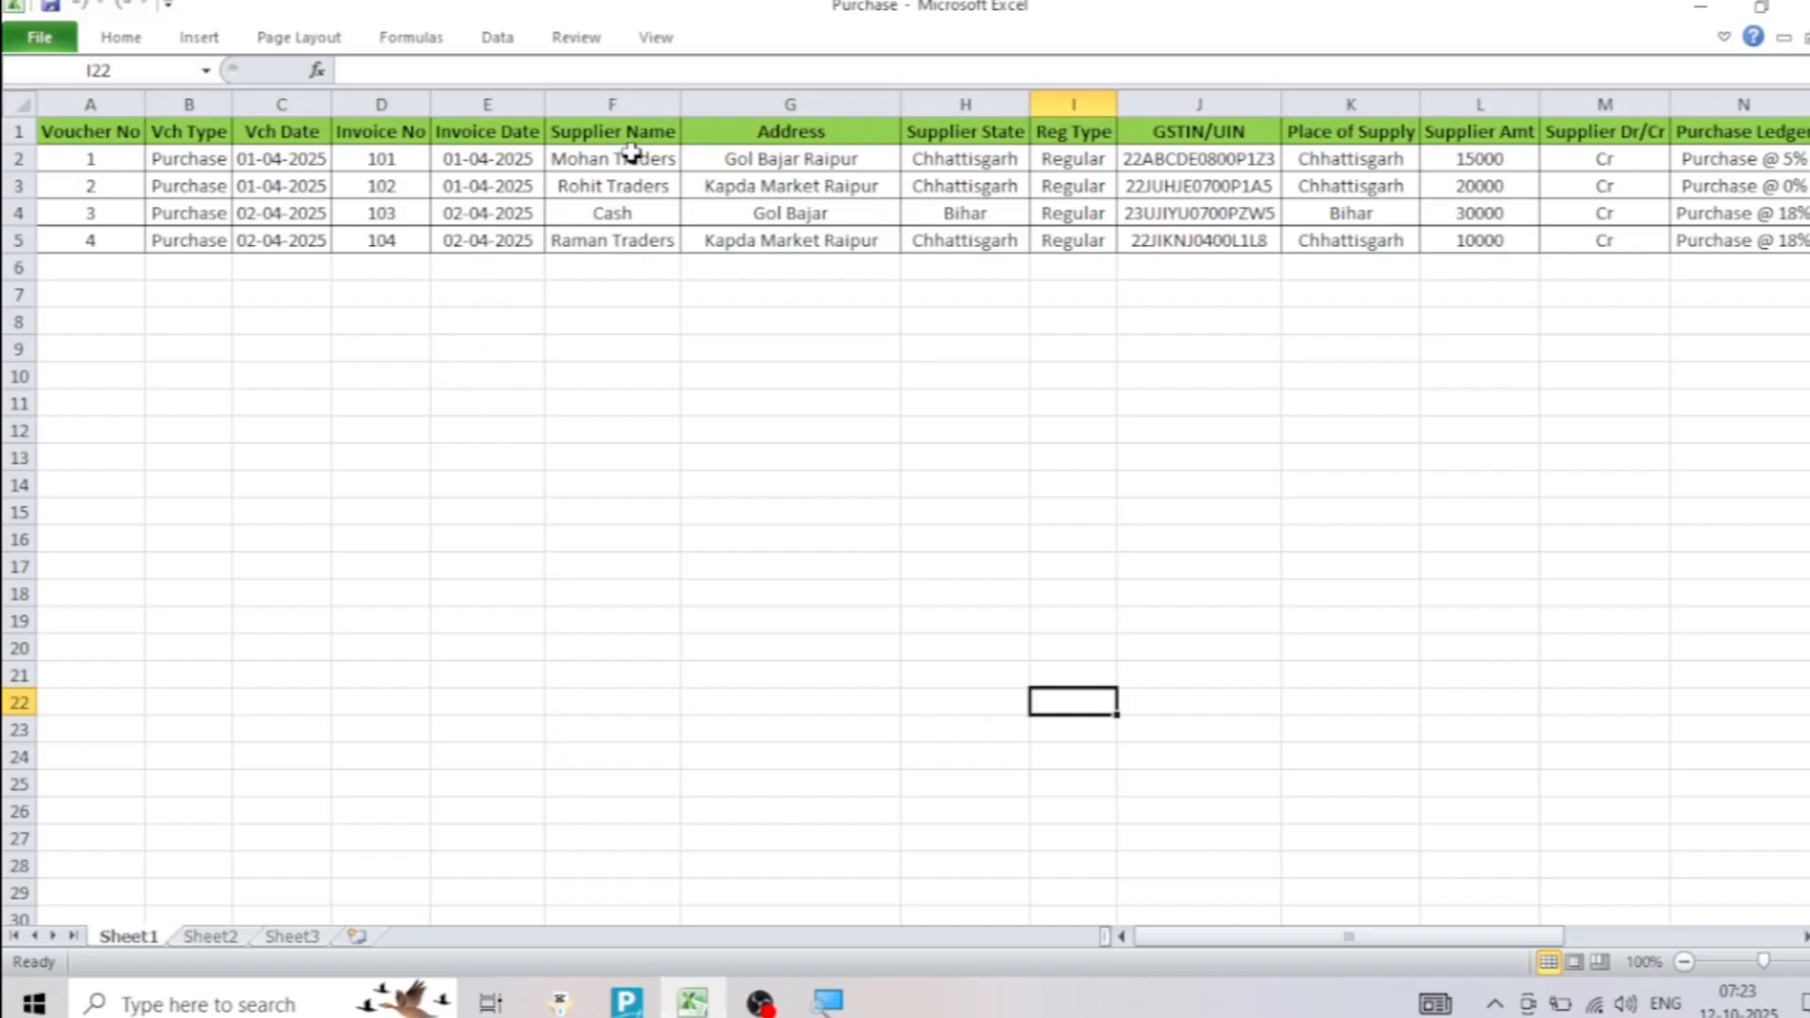
pyautogui.moveTo(630, 135); pyautogui.dragTo(623, 215)
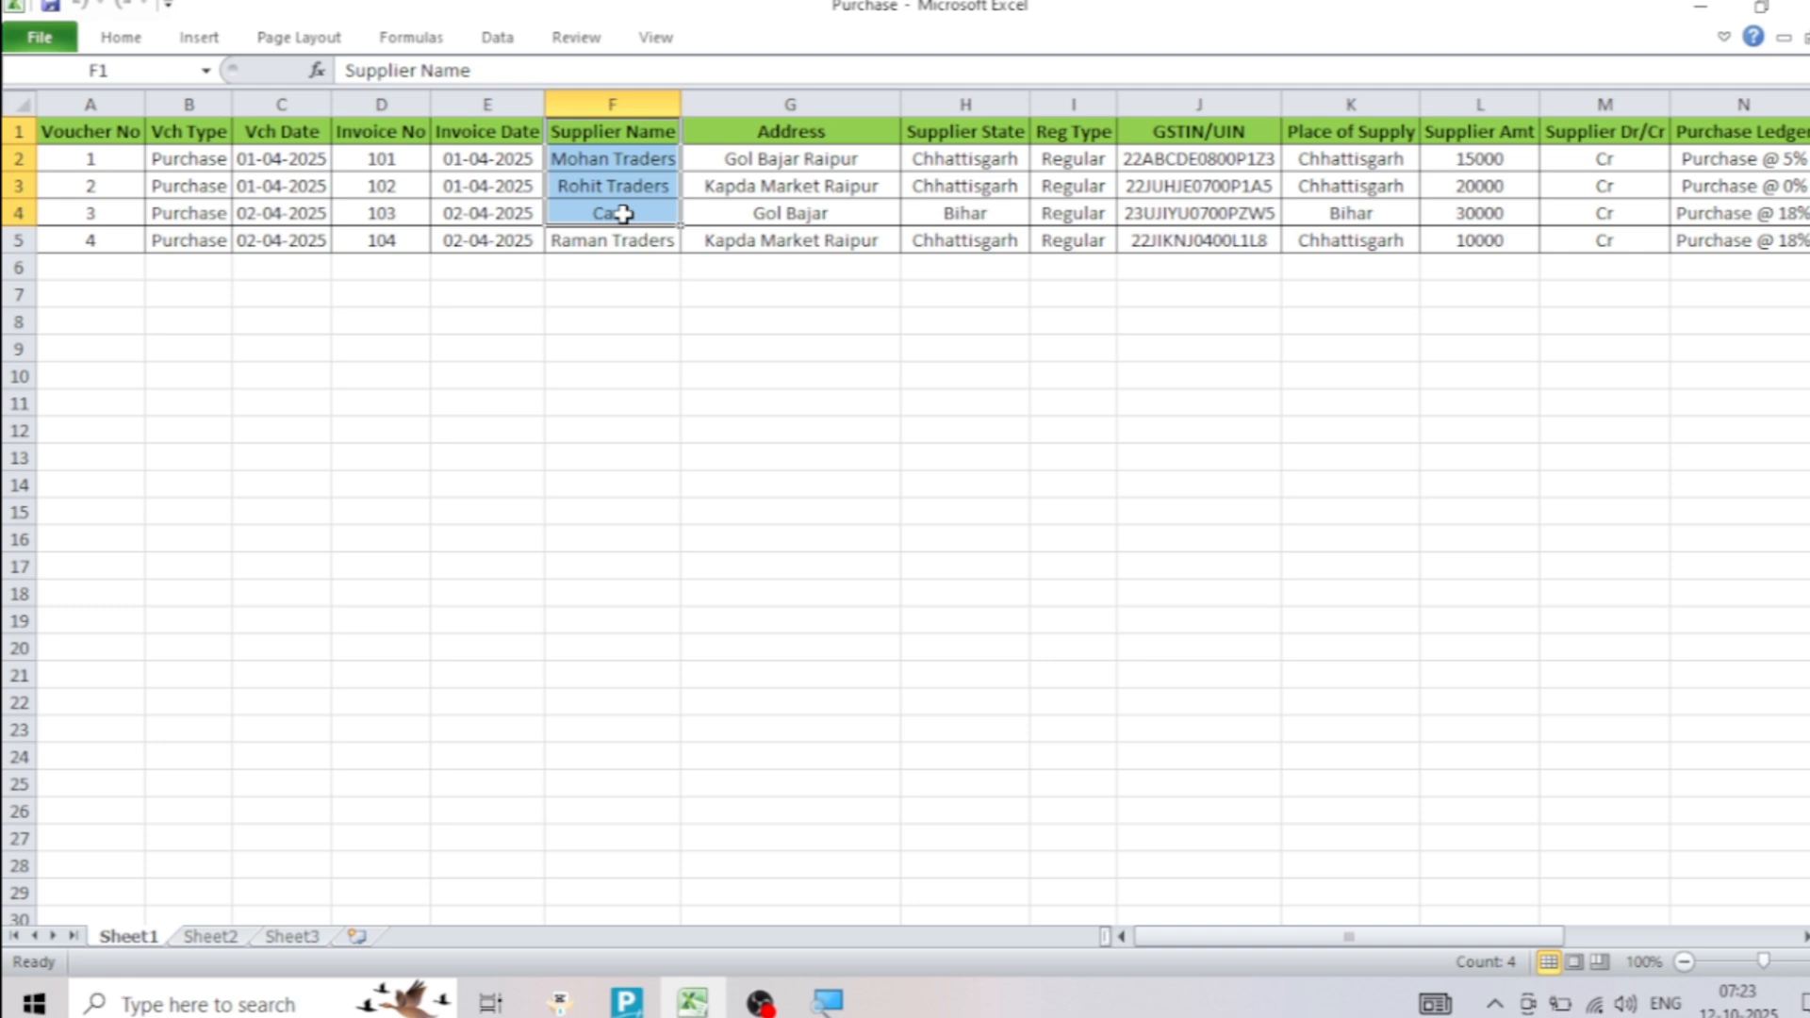
pyautogui.click(623, 214)
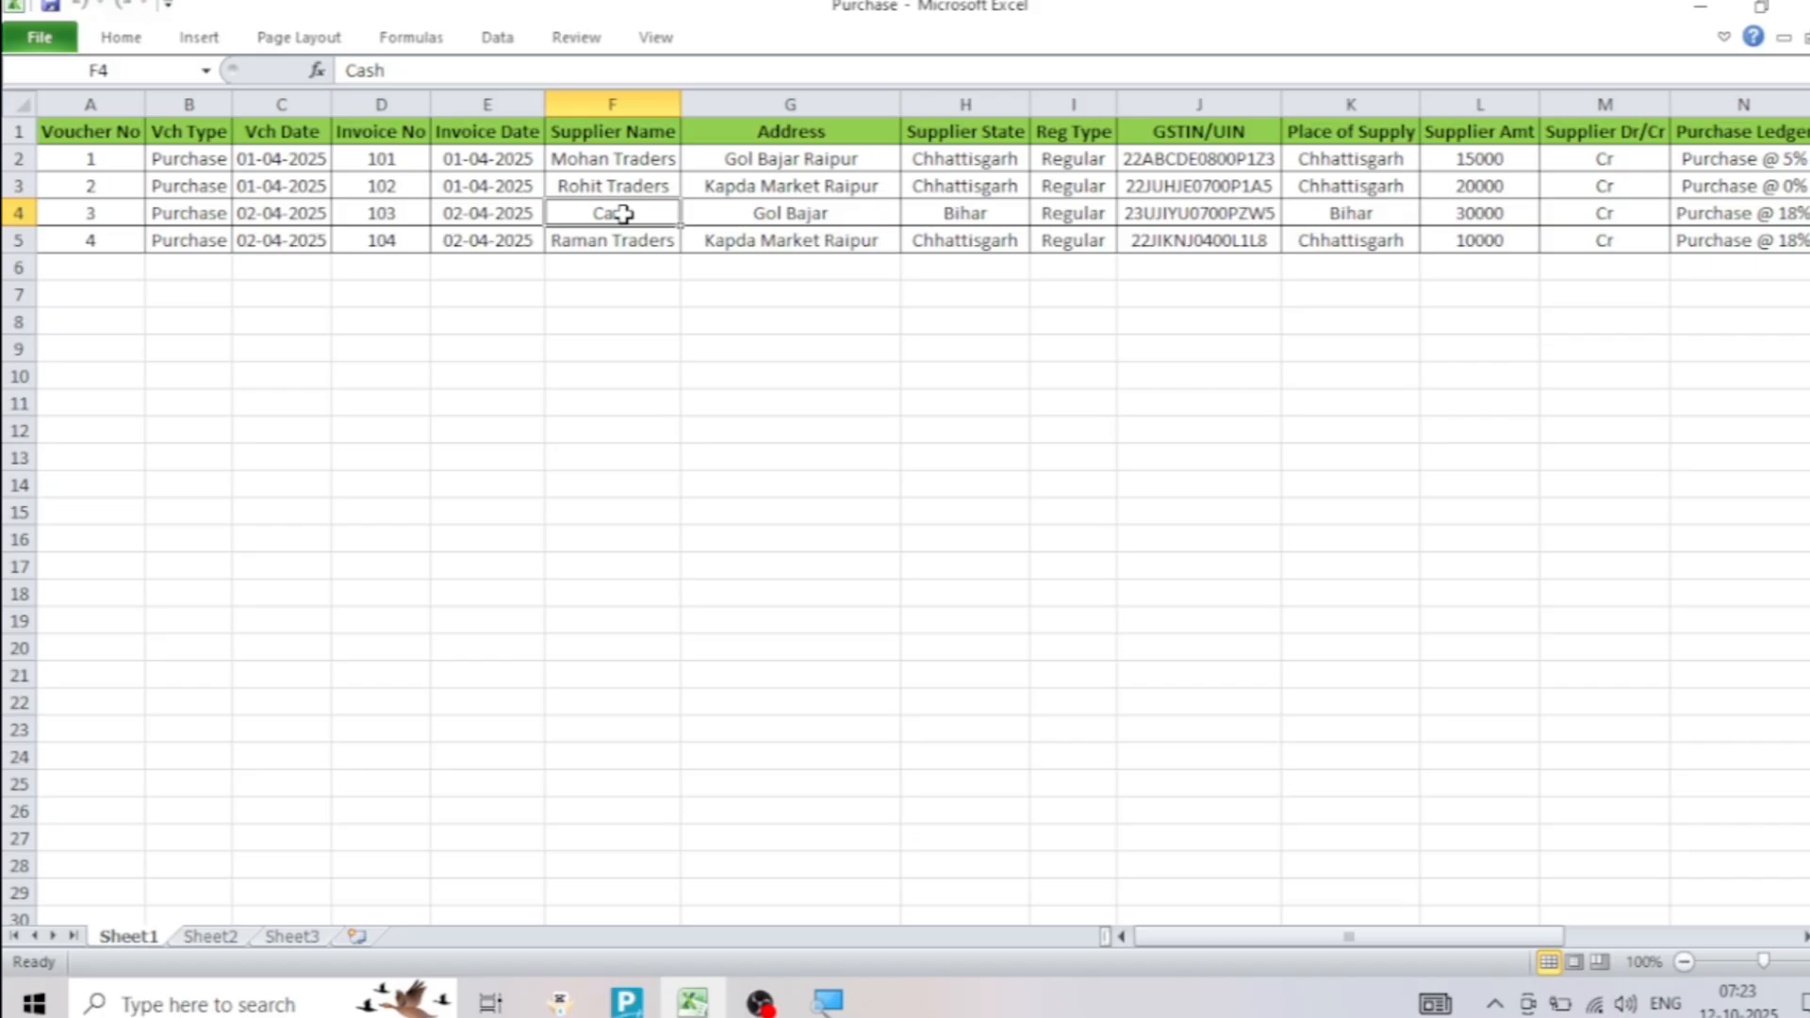
pyautogui.click(613, 158)
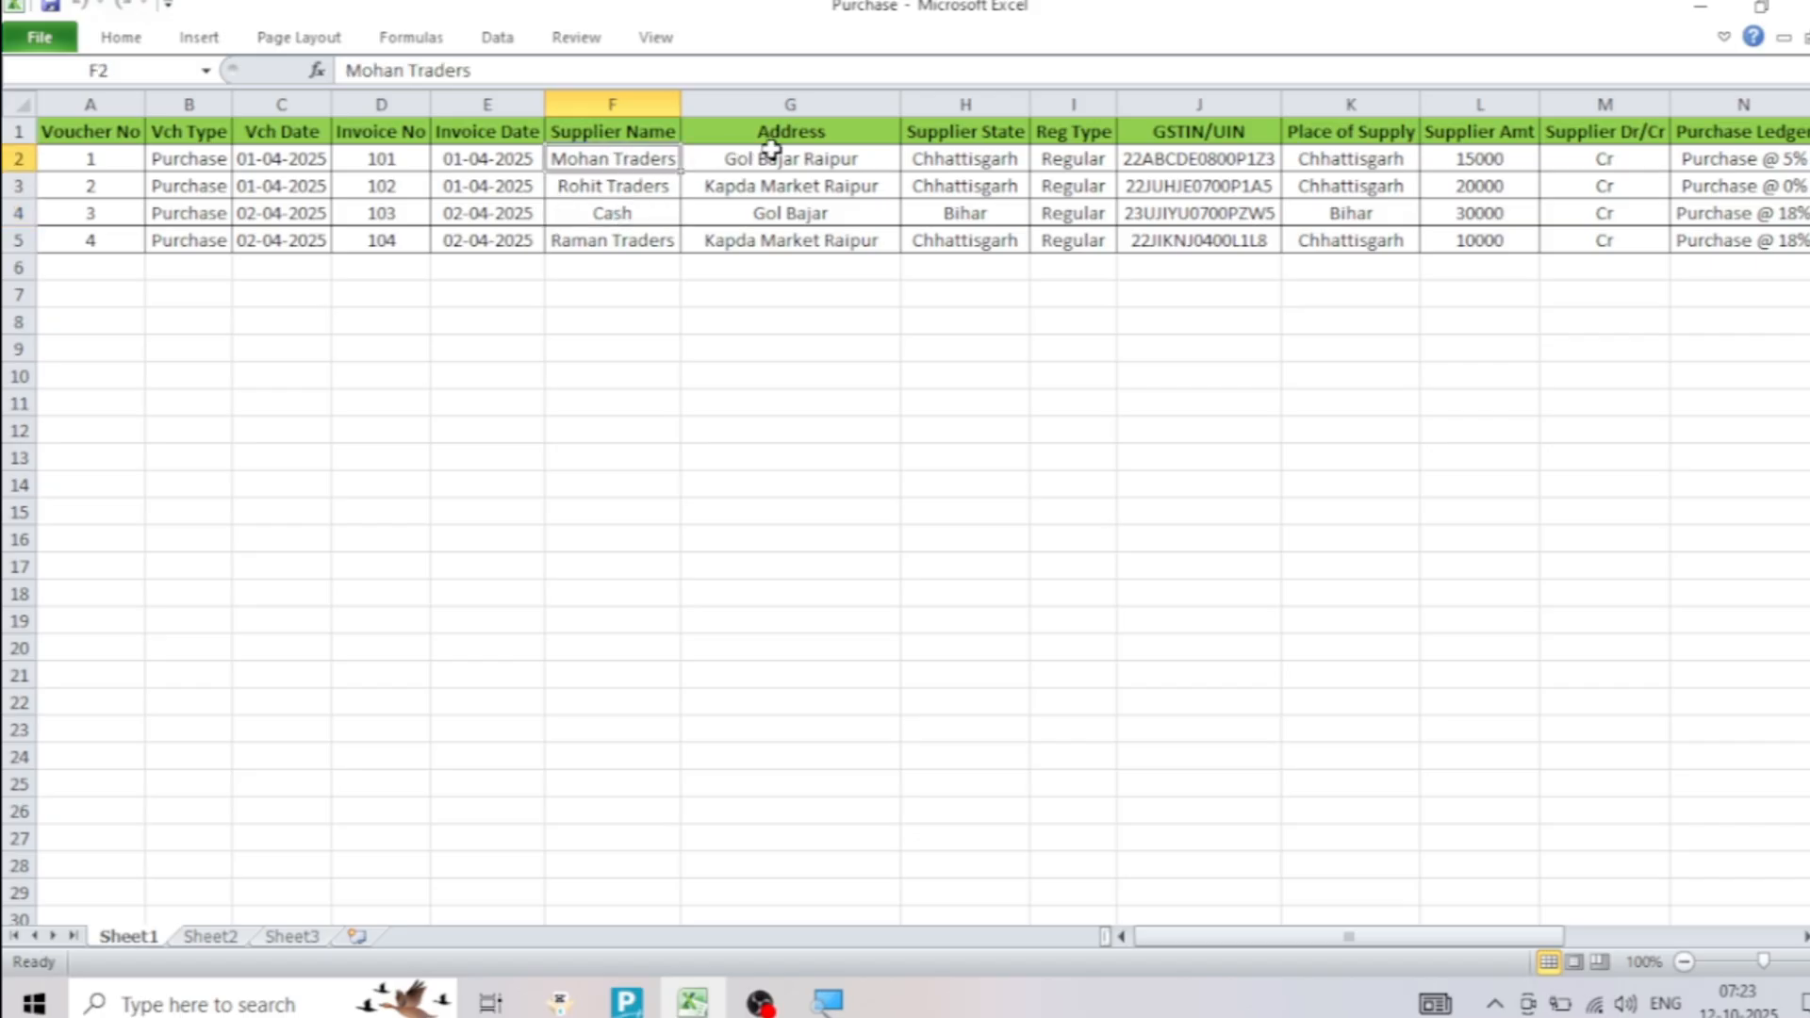
pyautogui.moveTo(771, 131); pyautogui.dragTo(775, 208)
pyautogui.click(774, 209)
# Examine the supplier's state, registration type, GSTIN/UIN, place of supply, amount and Dr/Cr columns
pyautogui.moveTo(970, 133); pyautogui.dragTo(971, 185)
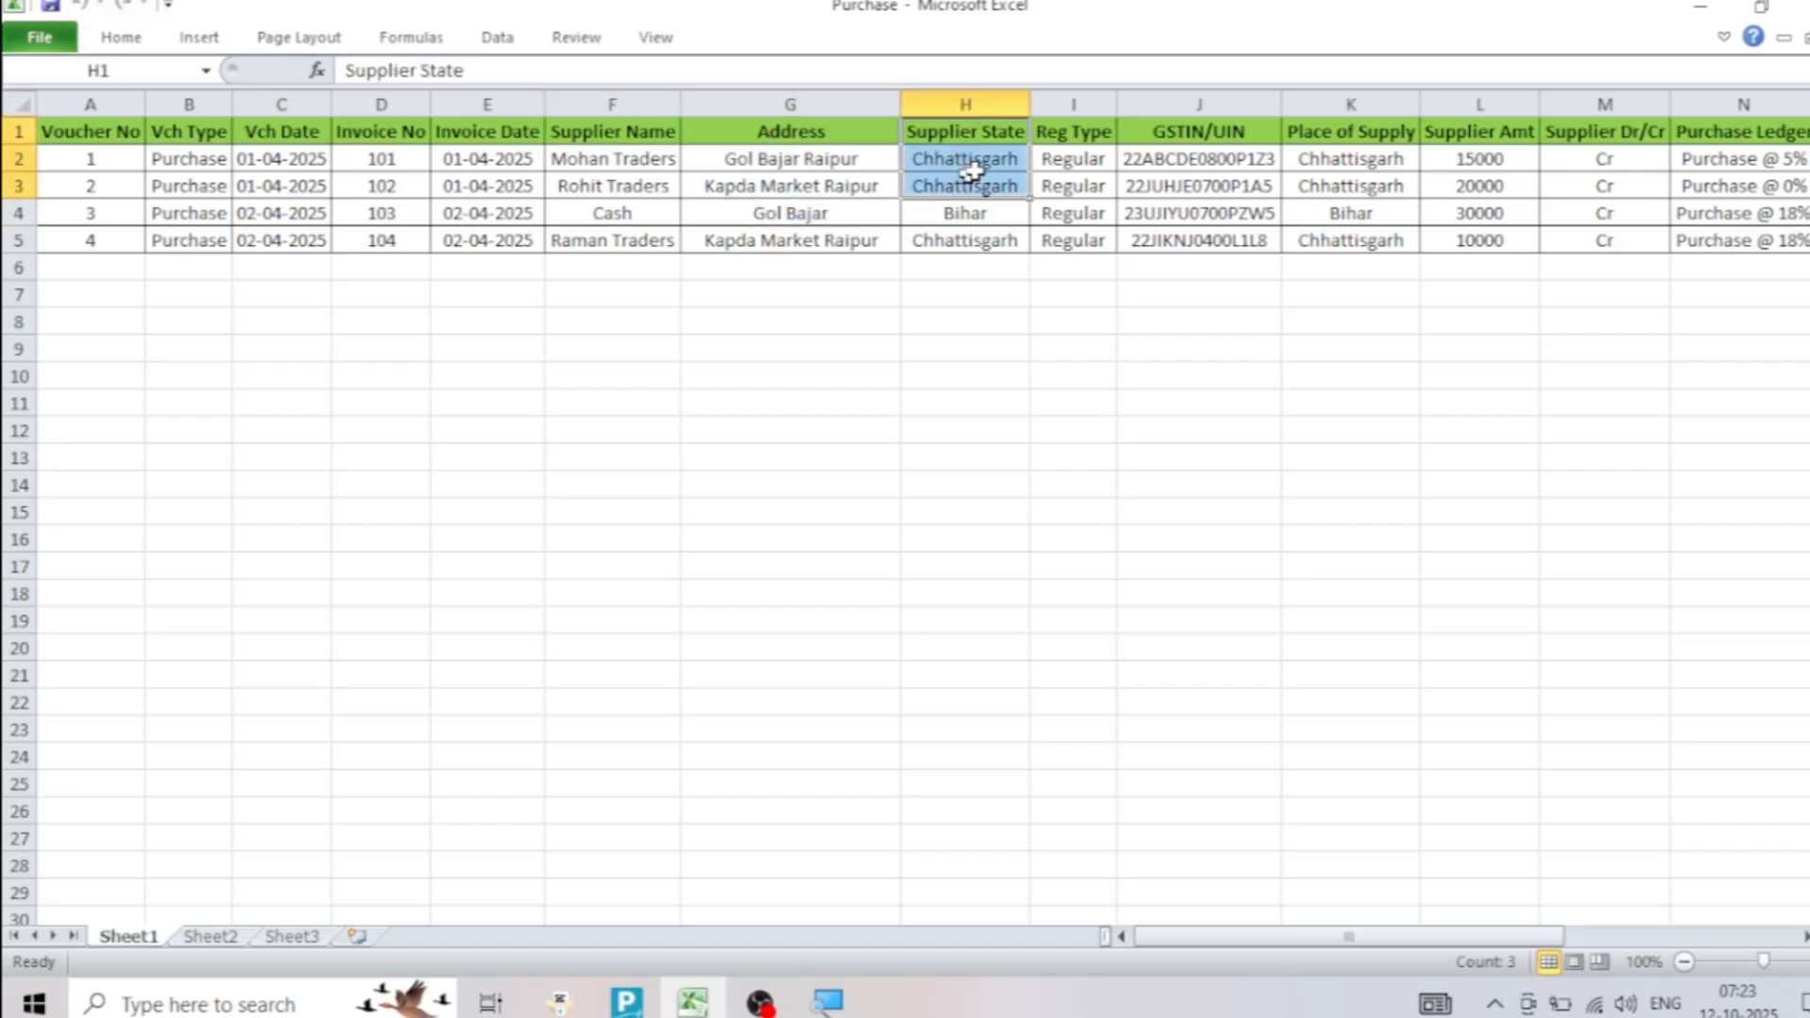
pyautogui.moveTo(1077, 140); pyautogui.dragTo(1072, 179)
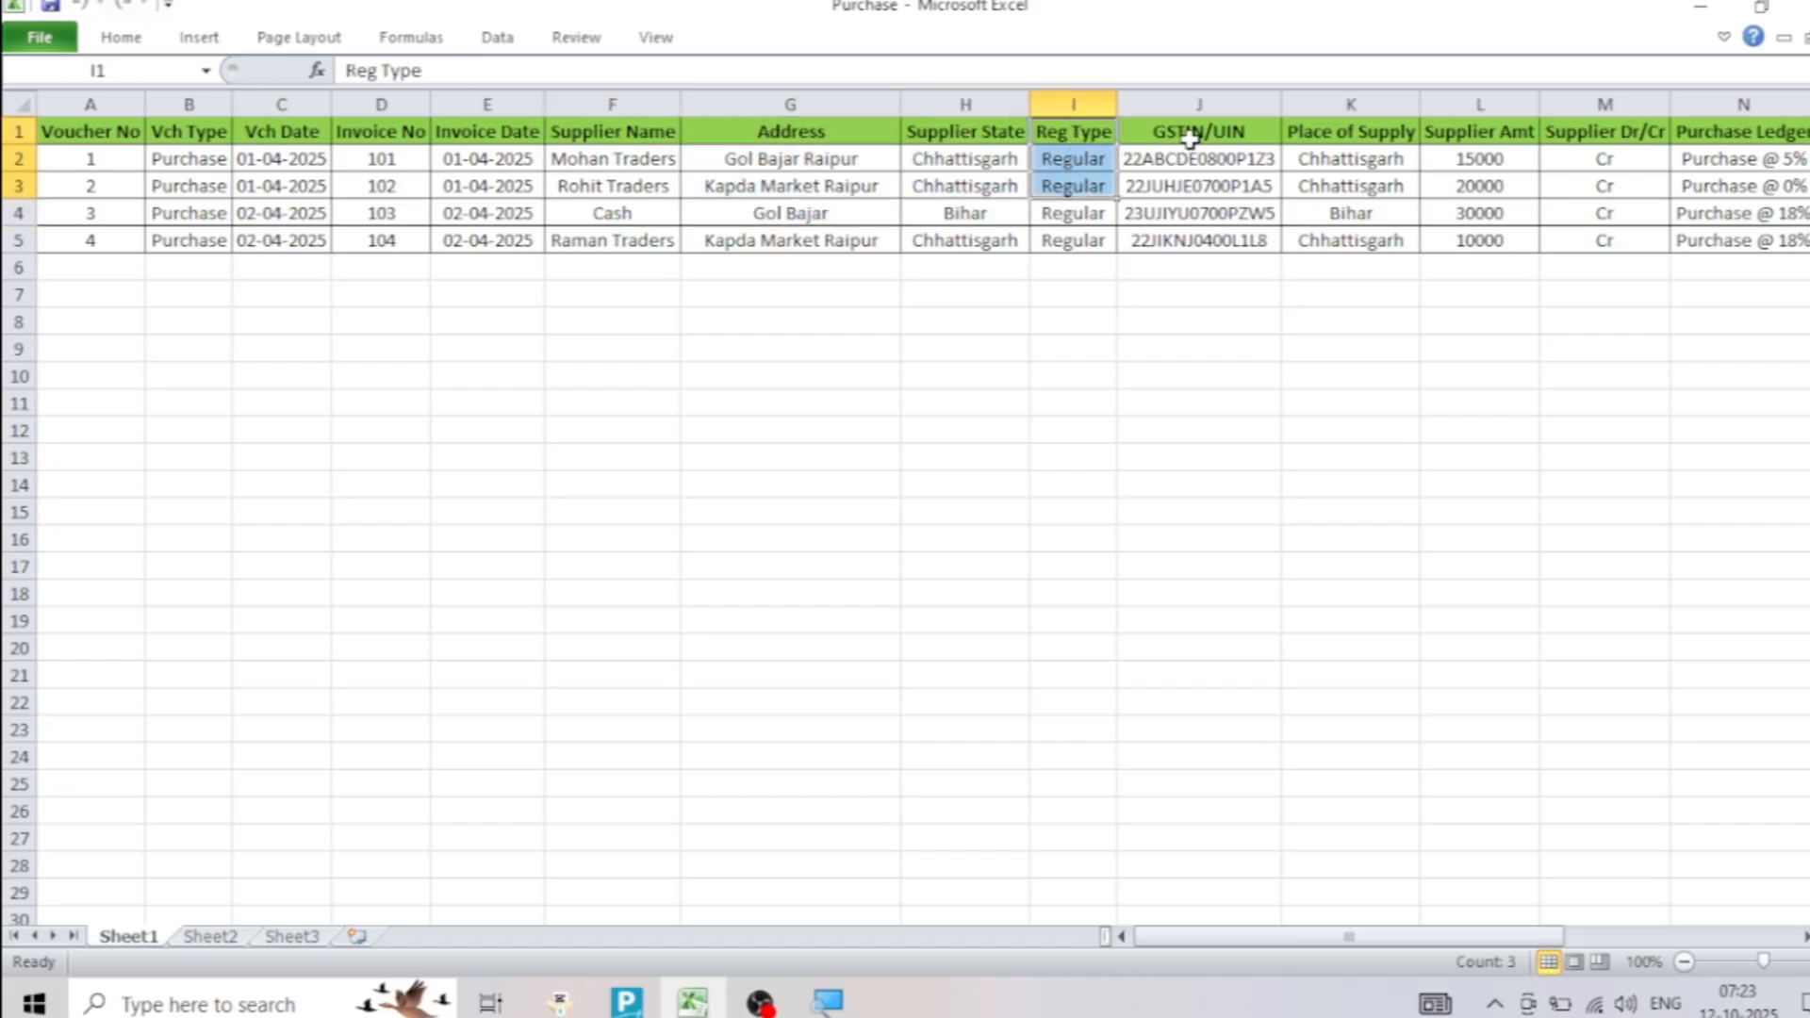
pyautogui.moveTo(1184, 138); pyautogui.dragTo(1190, 173)
pyautogui.moveTo(1338, 132); pyautogui.dragTo(1347, 162)
pyautogui.moveTo(1456, 134); pyautogui.dragTo(1459, 173)
pyautogui.moveTo(1613, 133); pyautogui.dragTo(1612, 151)
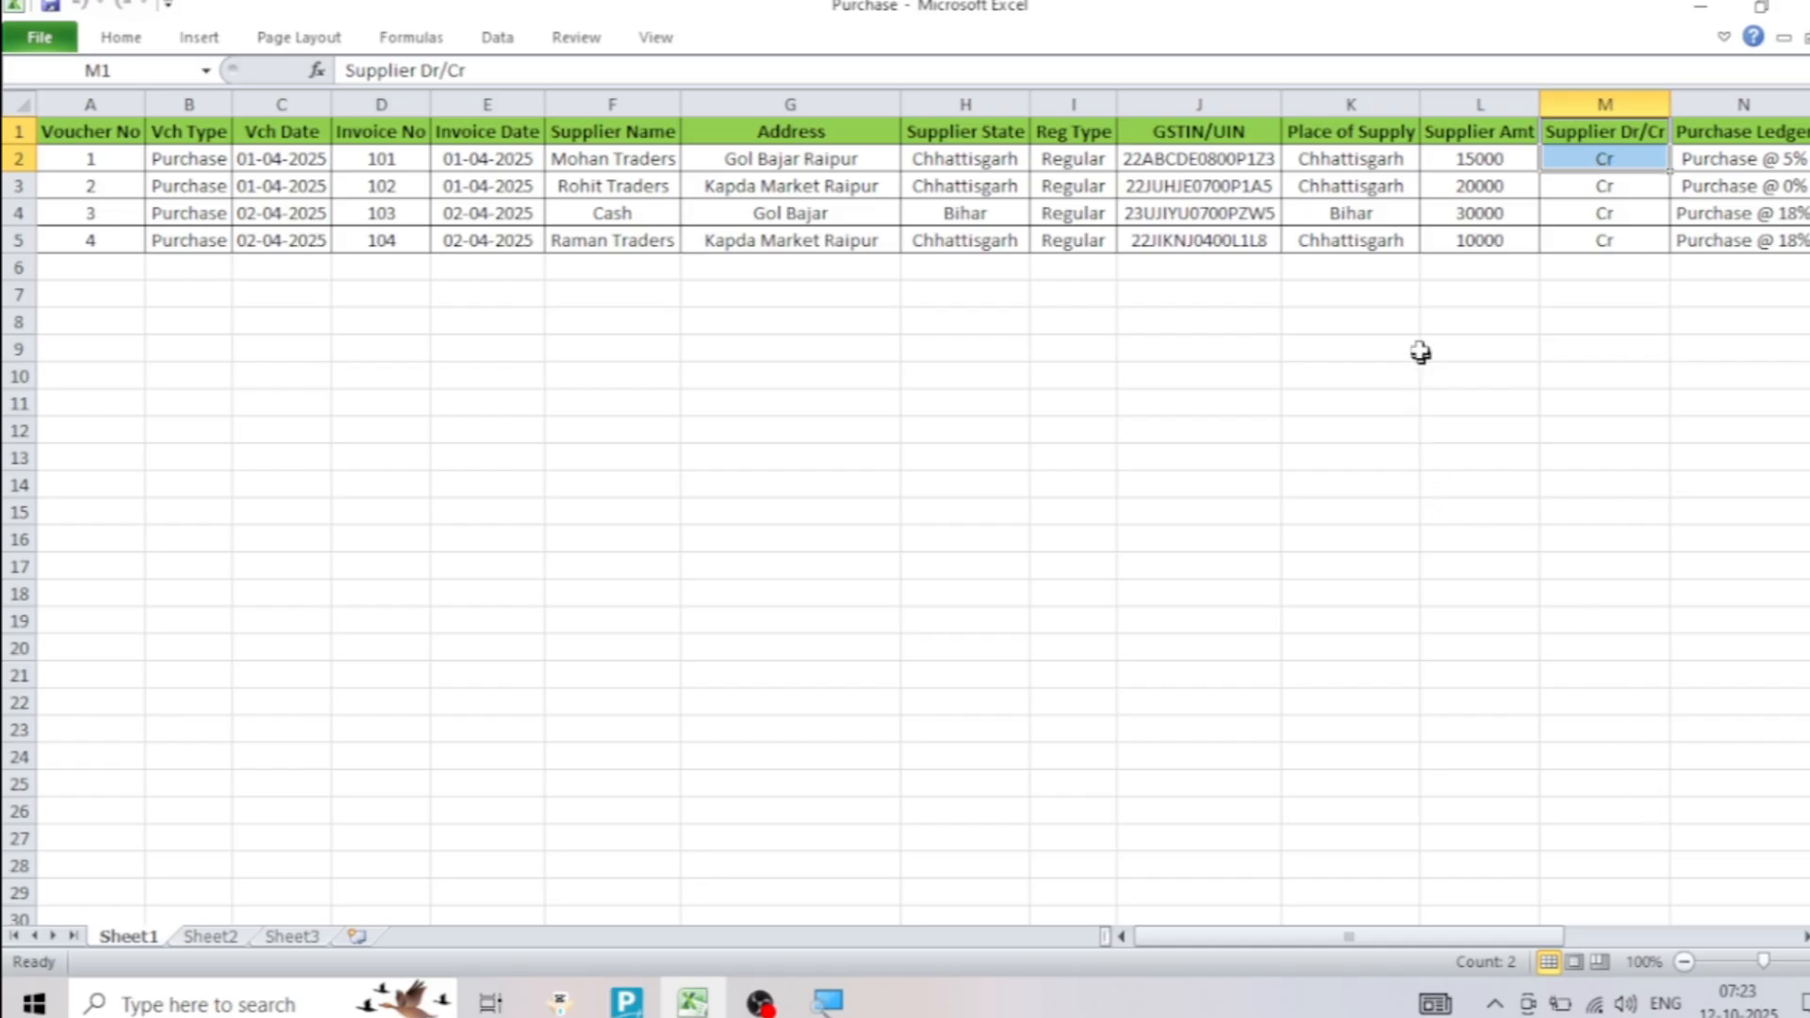
# Examine the Purchase Ledger, Purchase Amt and Purchase Dr/Cr columns of the voucher rows
pyautogui.moveTo(1494, 937); pyautogui.dragTo(1770, 959)
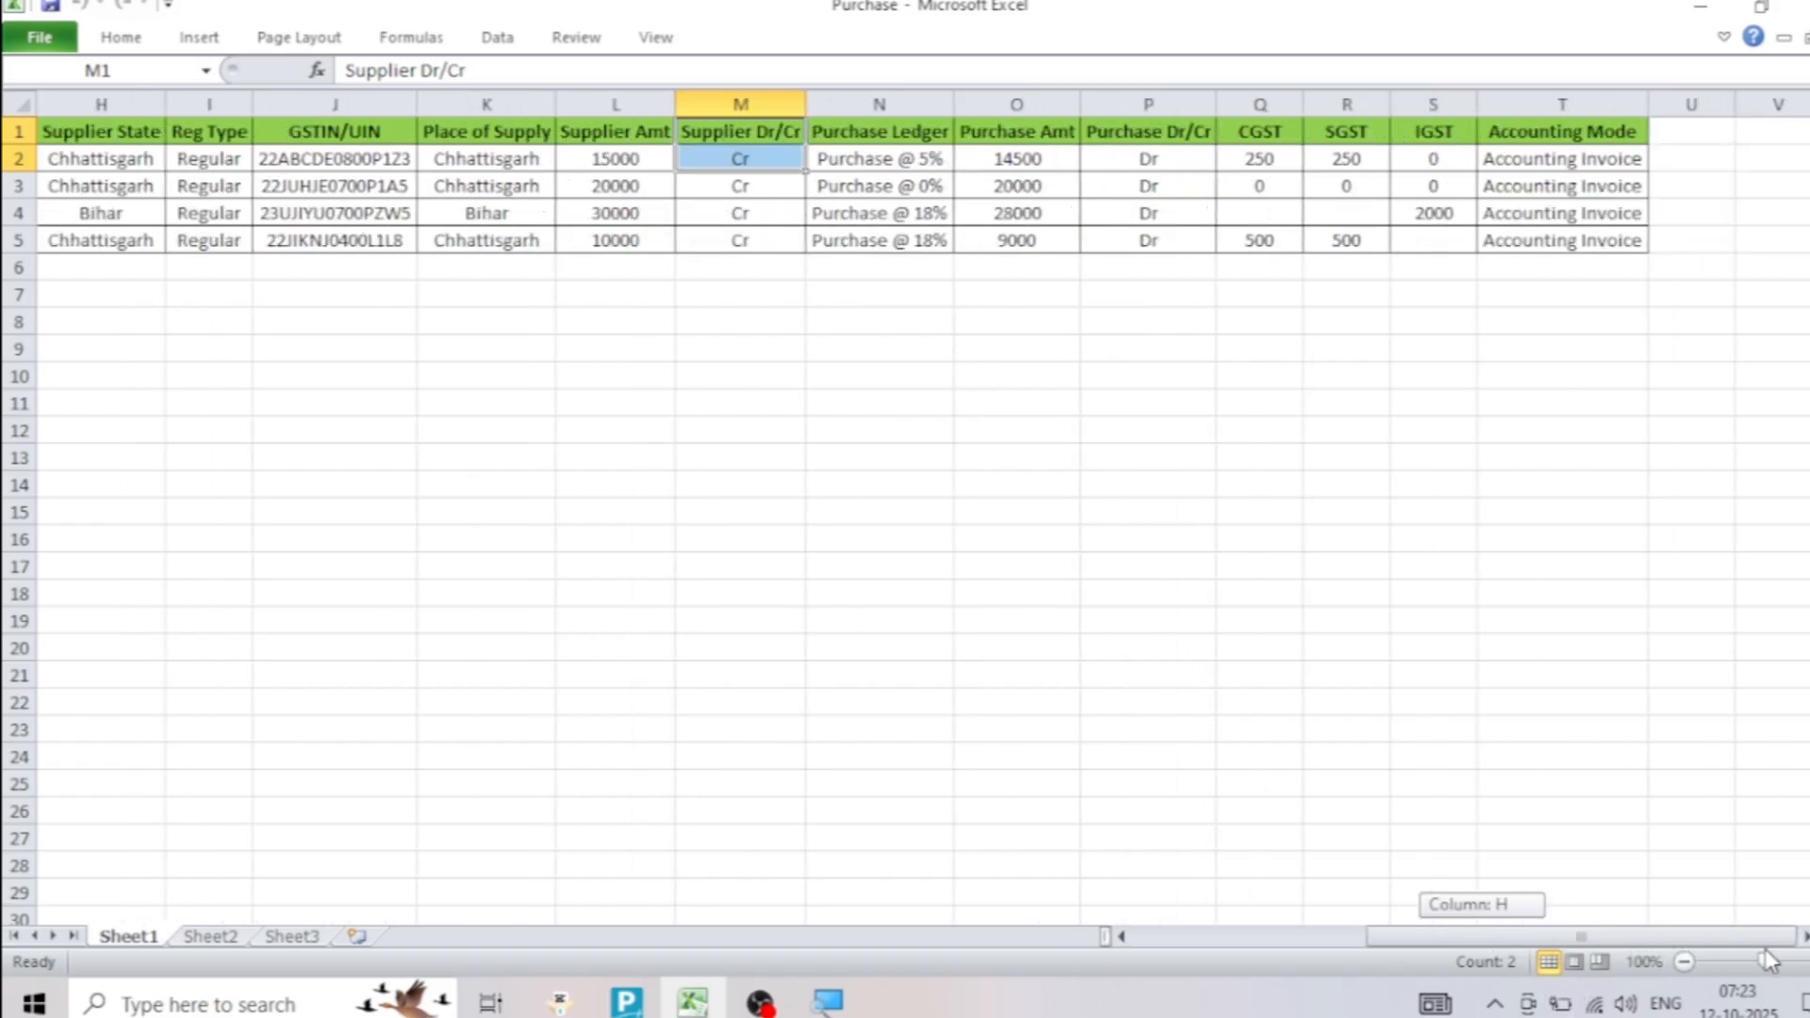
pyautogui.click(913, 156)
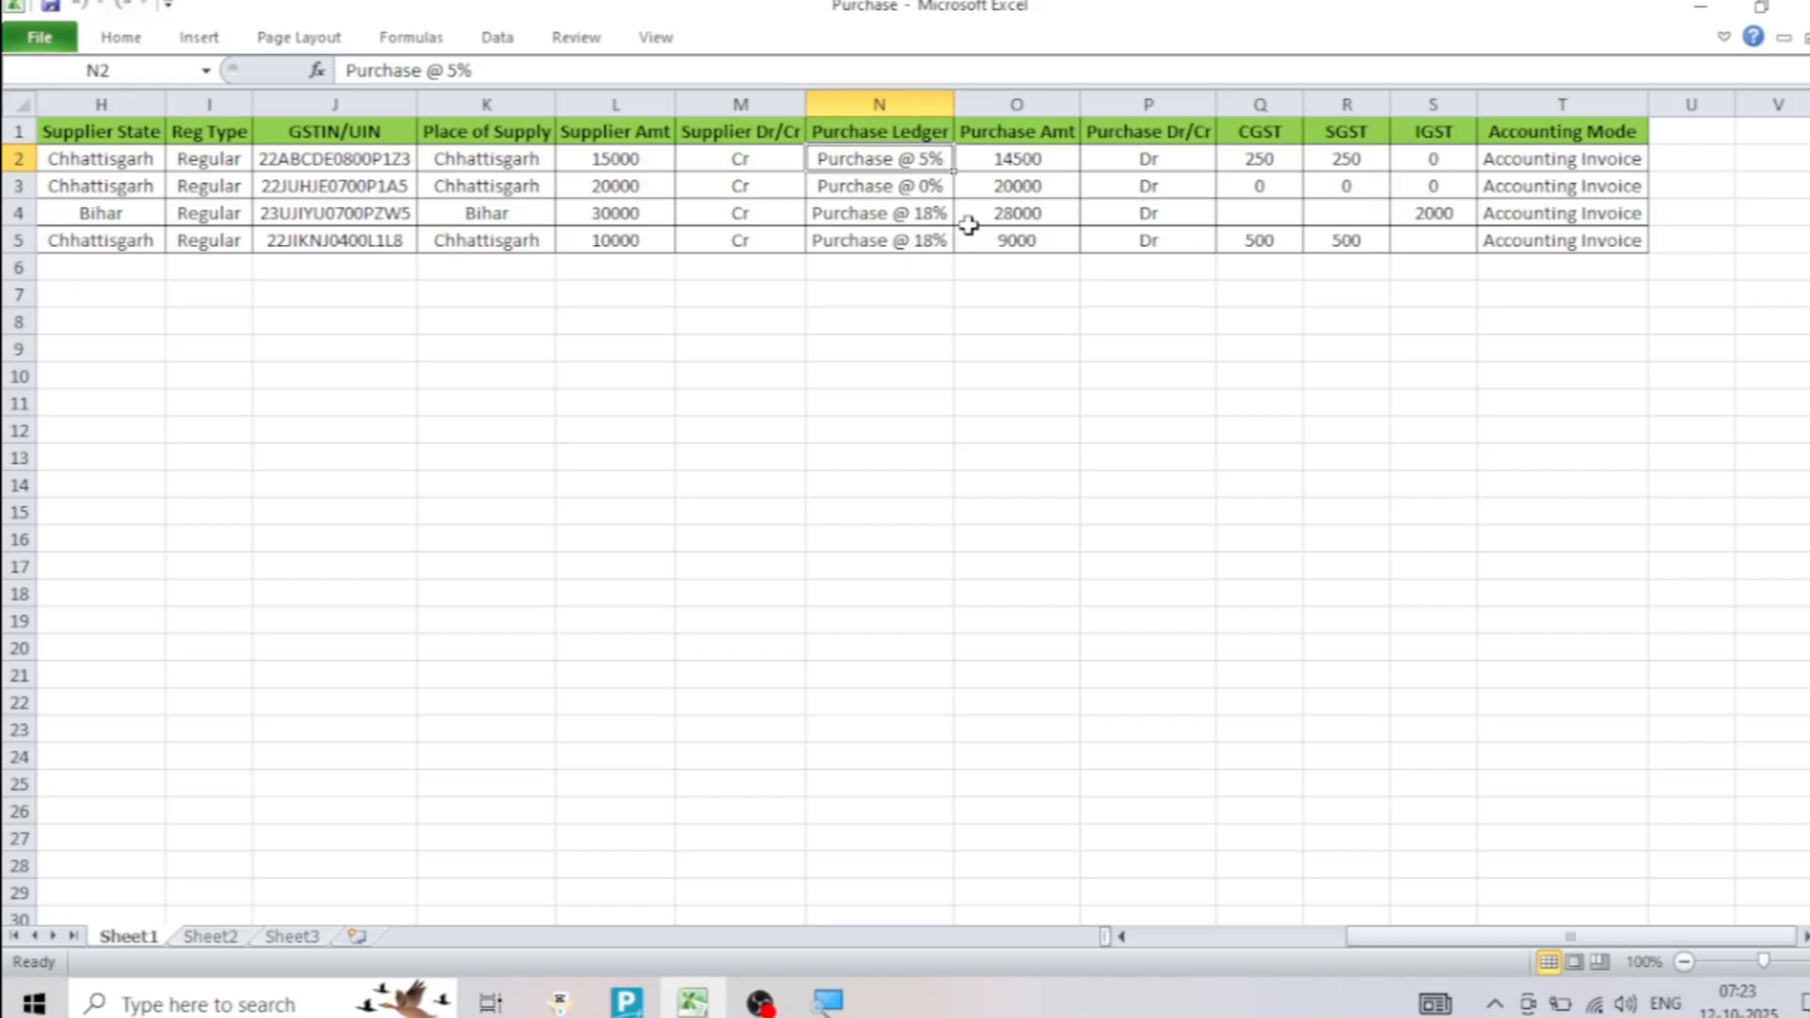
pyautogui.click(1022, 159)
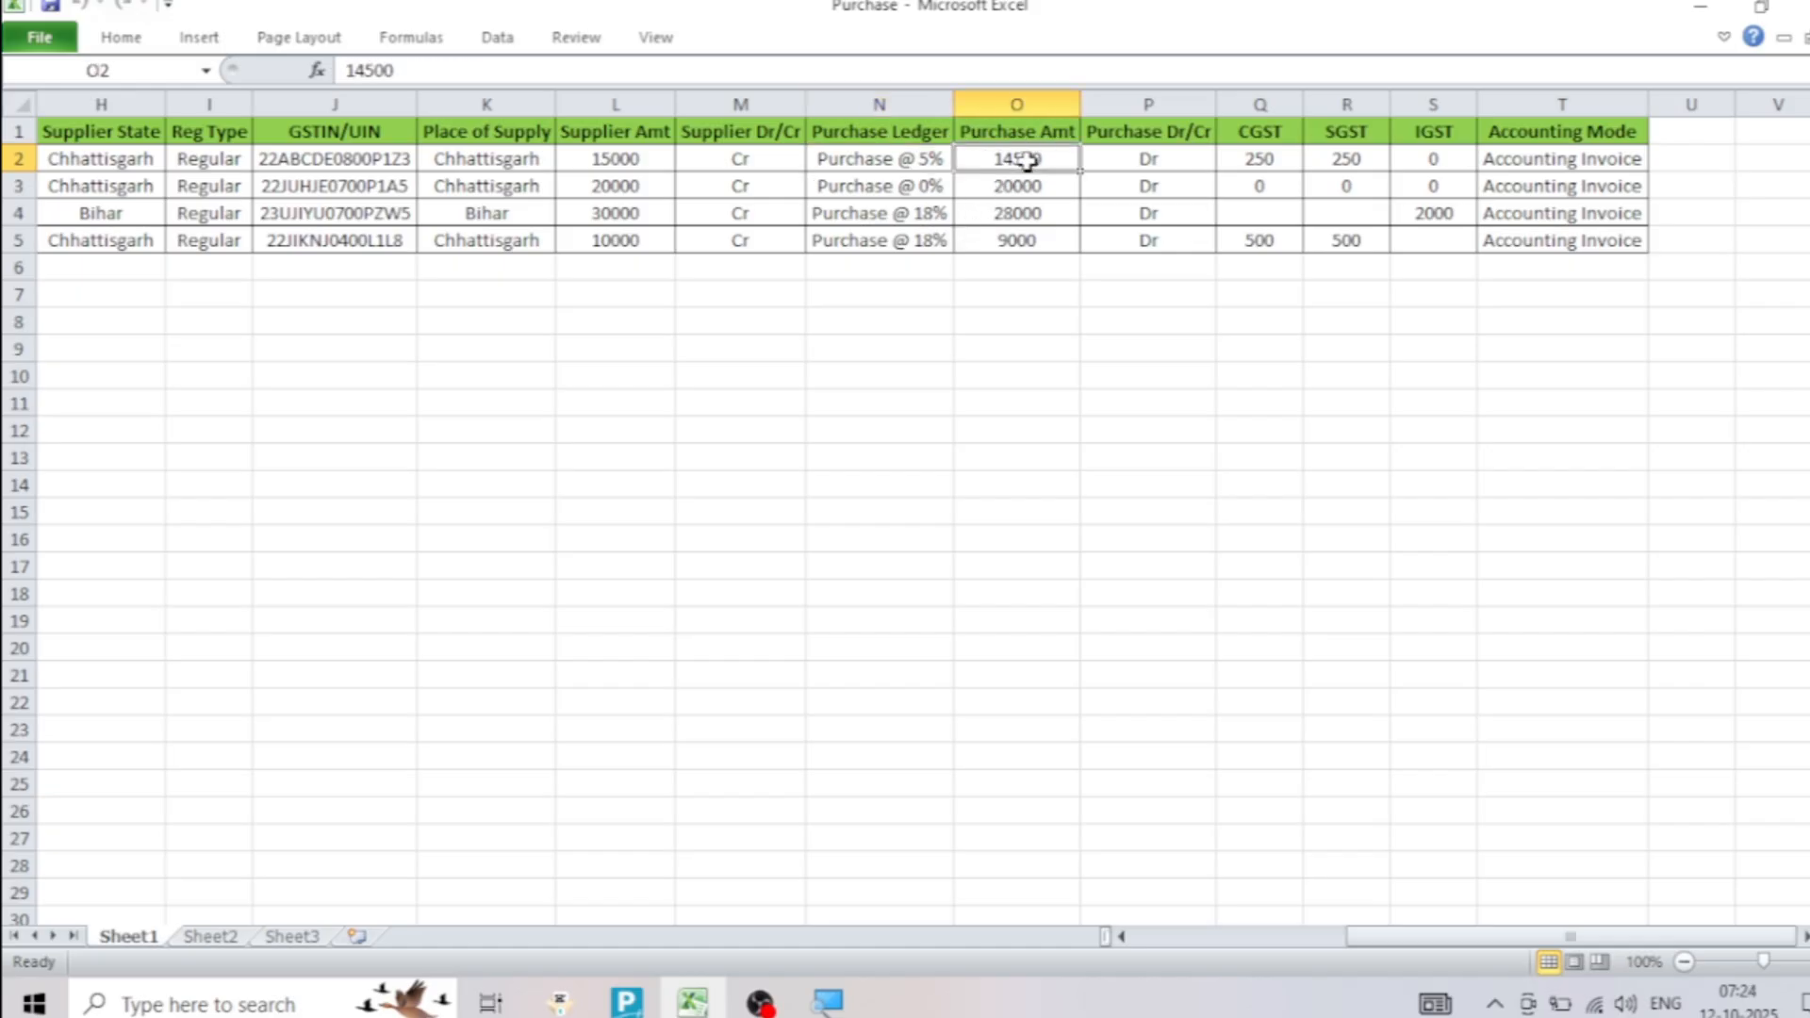
pyautogui.click(1022, 184)
pyautogui.click(1022, 210)
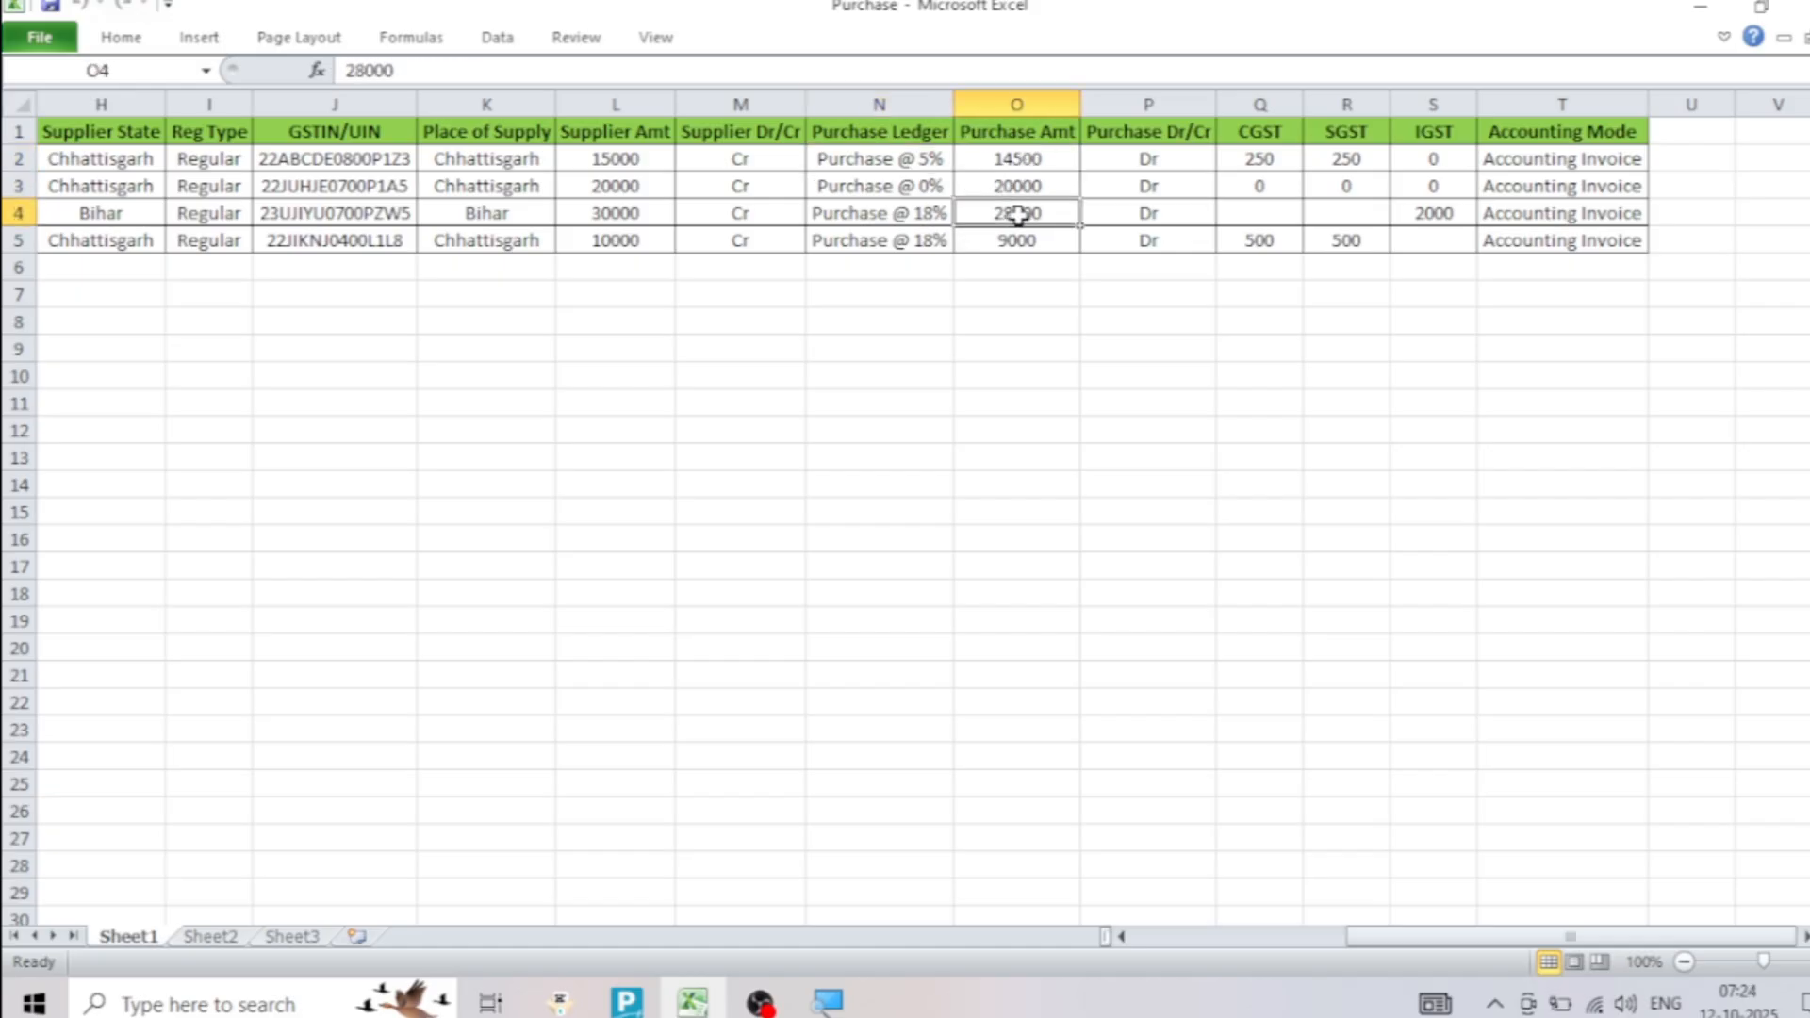
pyautogui.click(1172, 140)
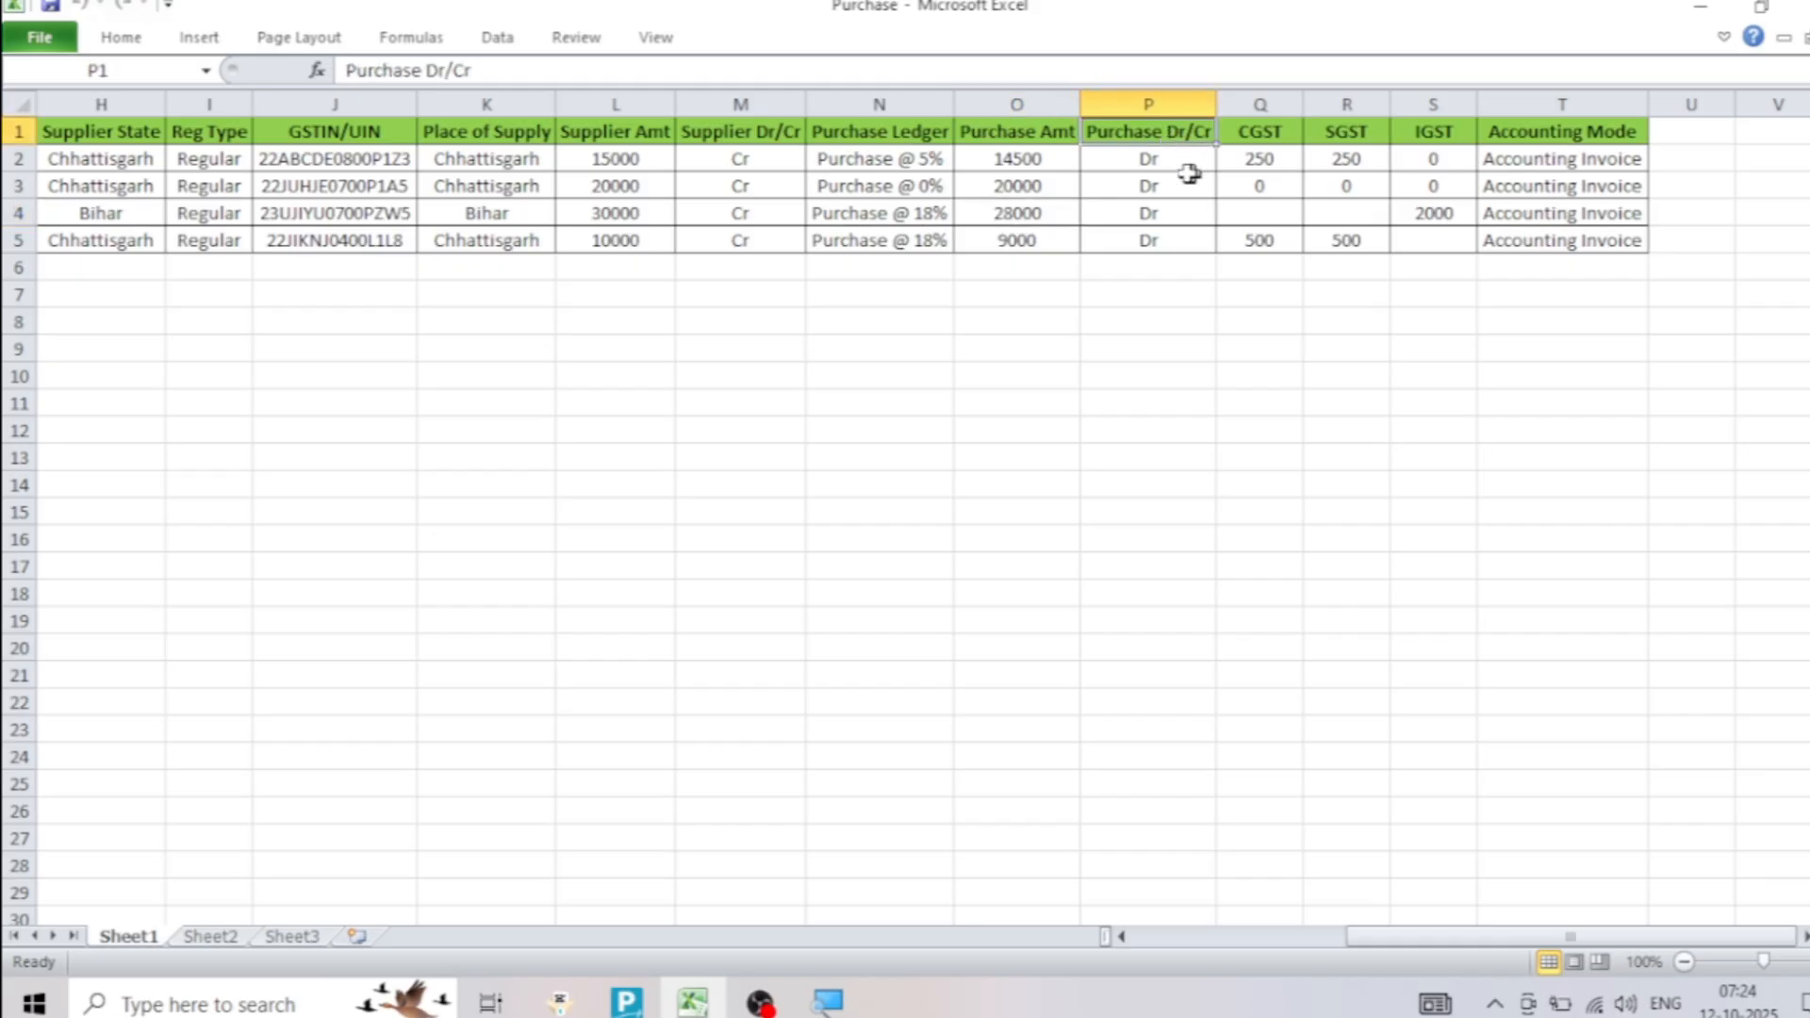
pyautogui.moveTo(1161, 160); pyautogui.dragTo(1166, 229)
pyautogui.click(1167, 234)
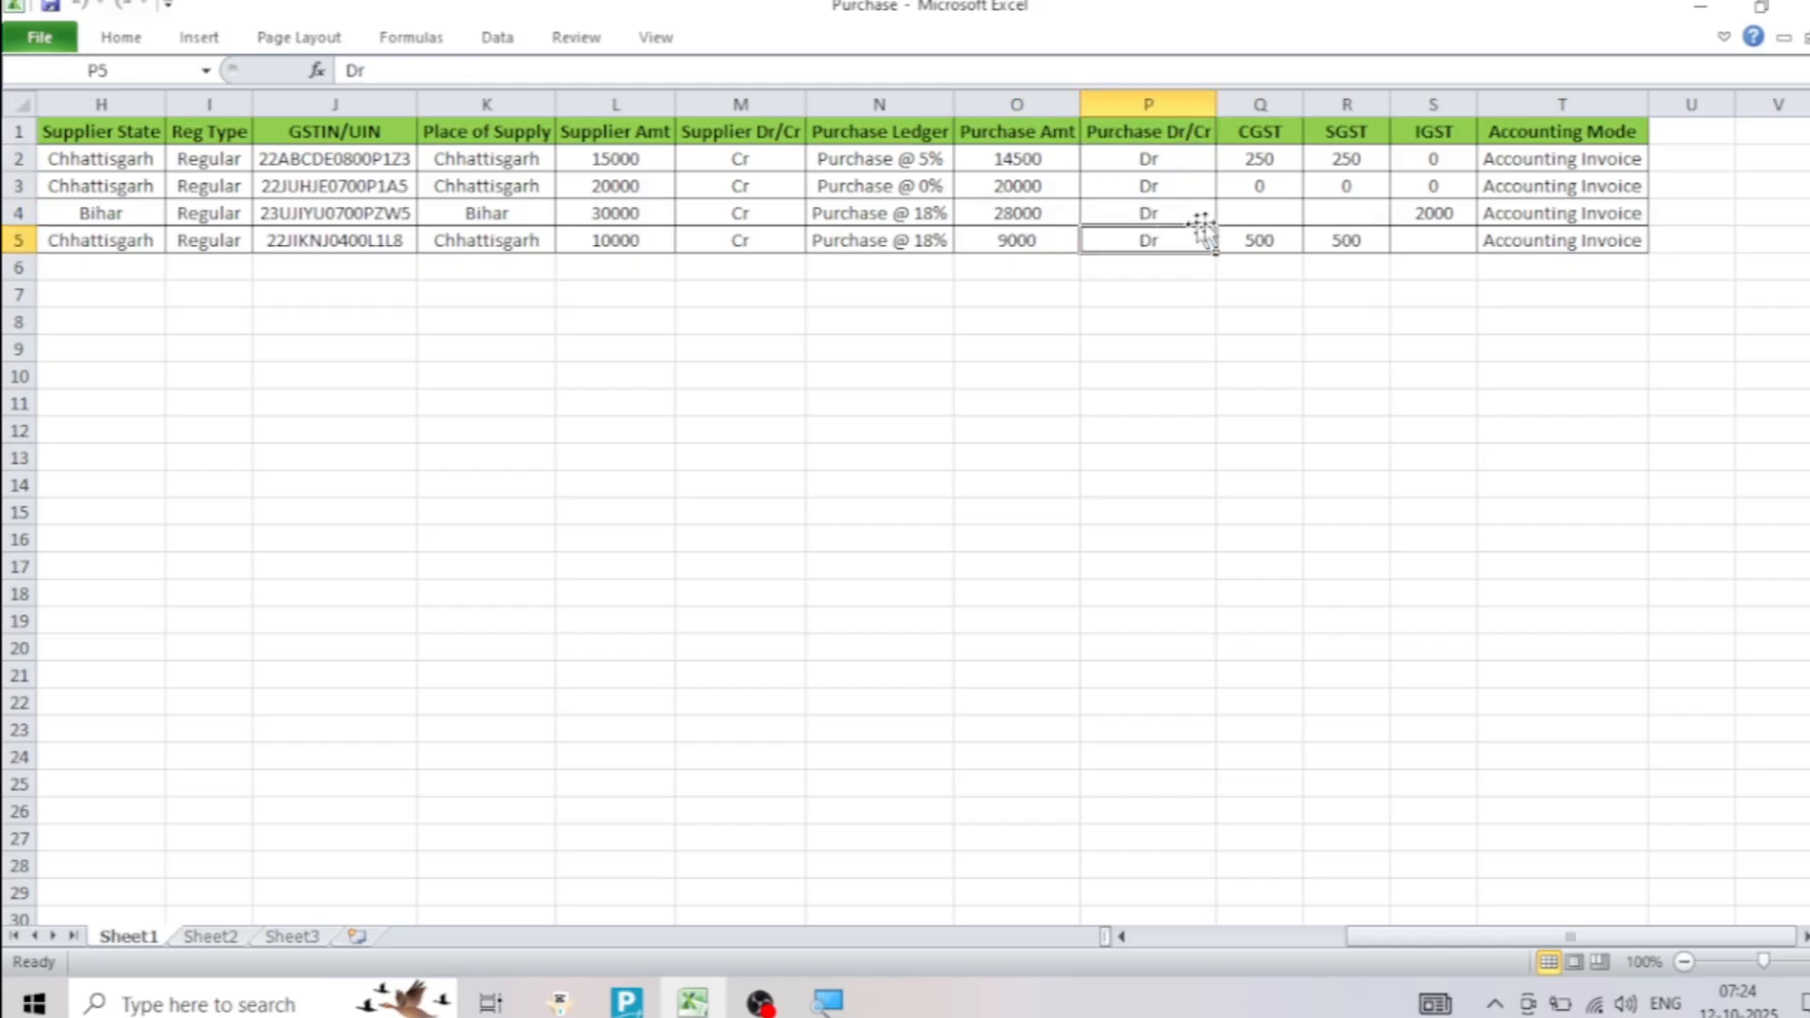
# Check the first voucher's CGST, SGST, IGST and Accounting Mode entries, and return to the sheet's first columns
pyautogui.click(1258, 160)
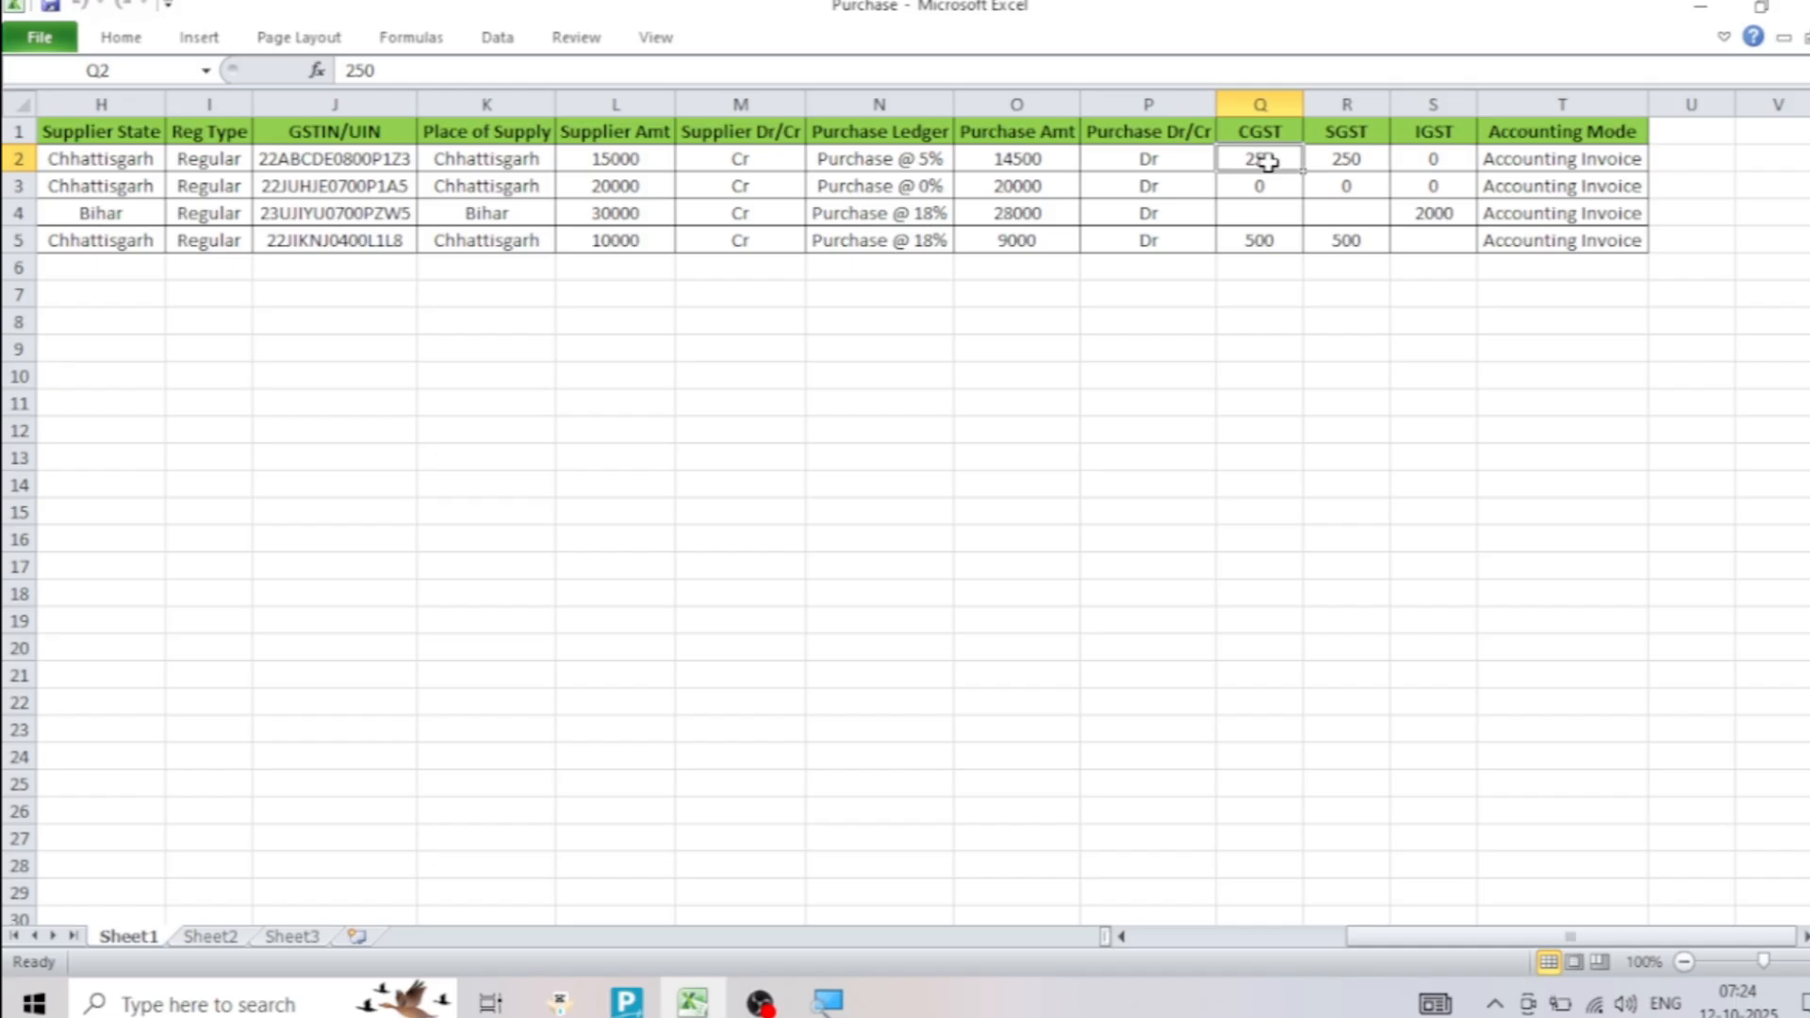
pyautogui.click(1337, 162)
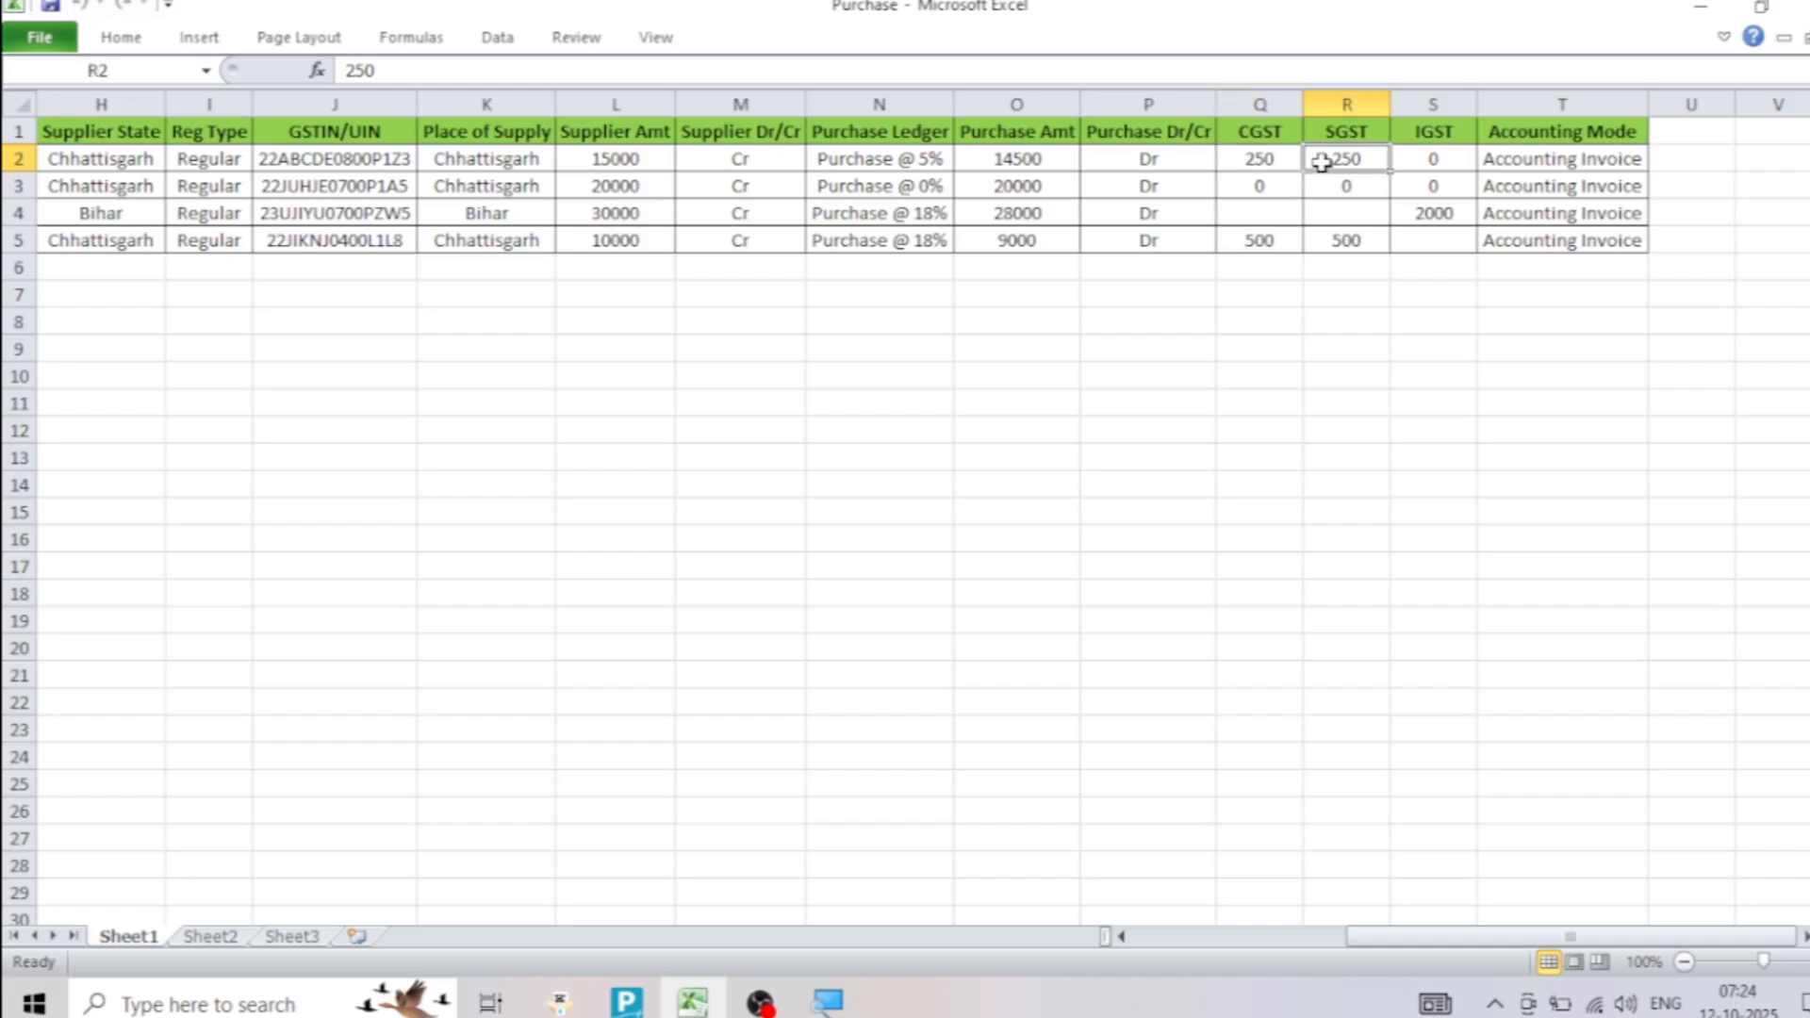
pyautogui.click(1430, 160)
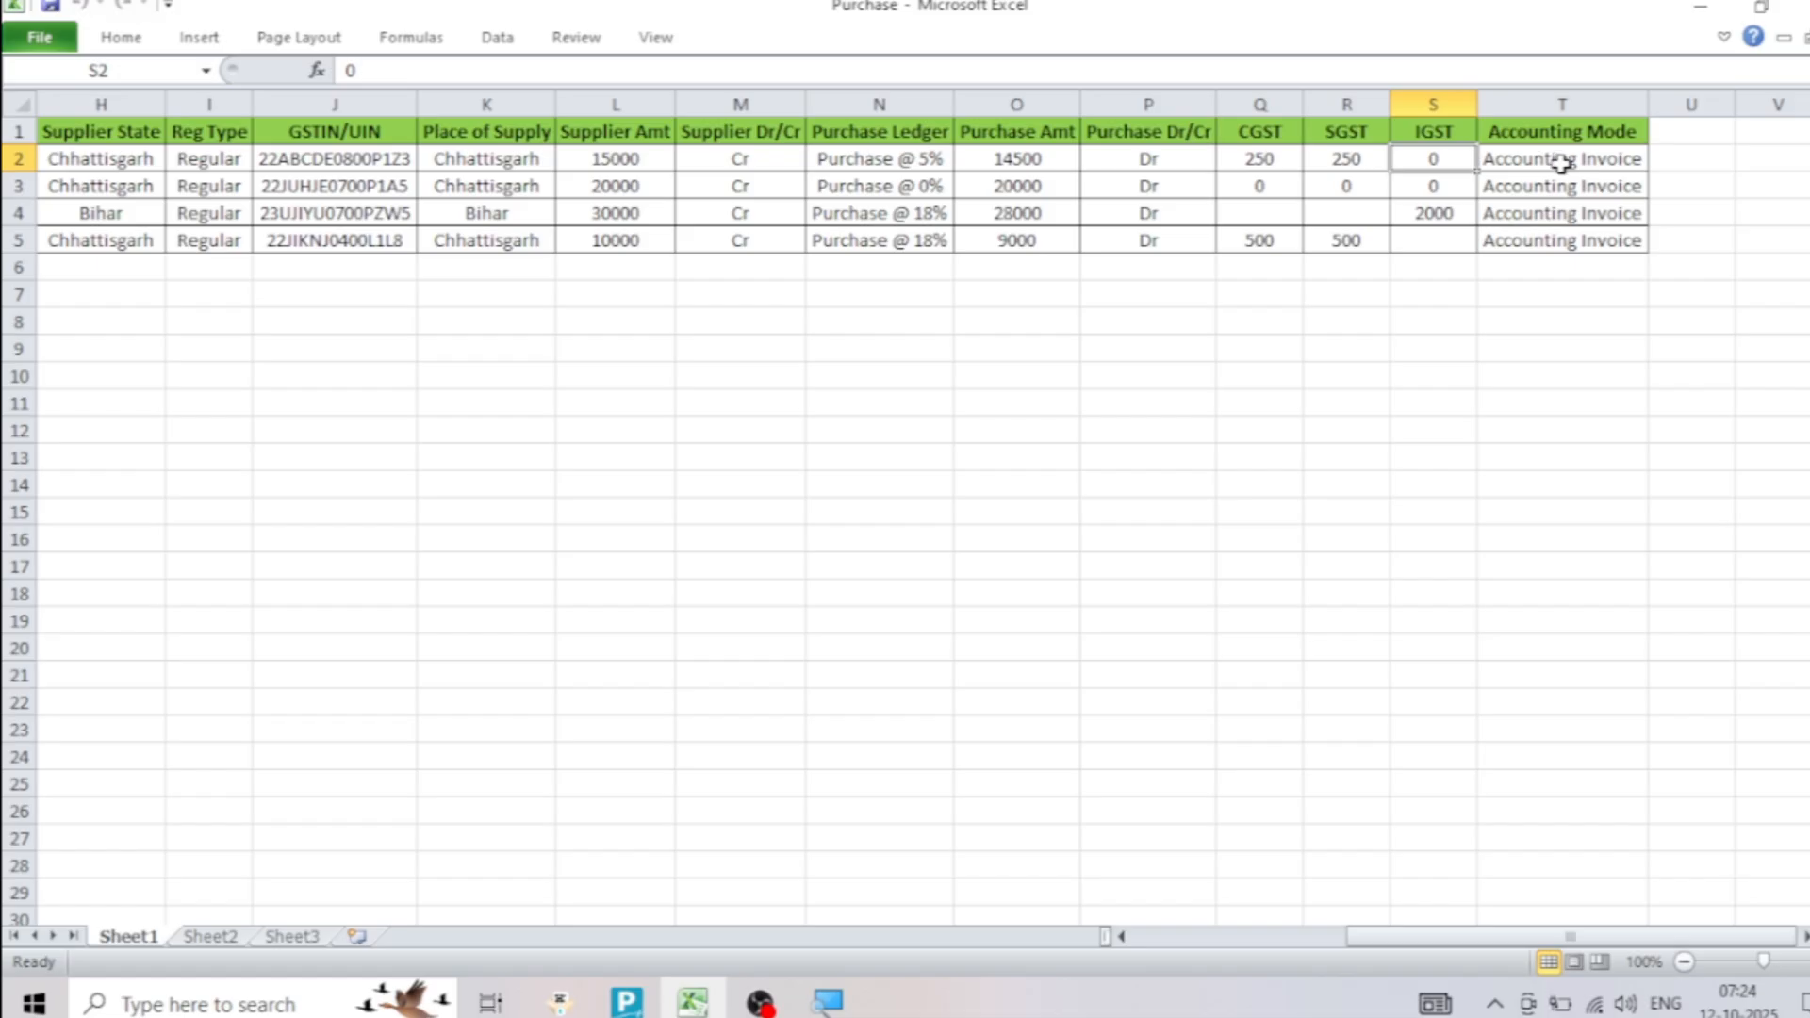
pyautogui.click(1561, 164)
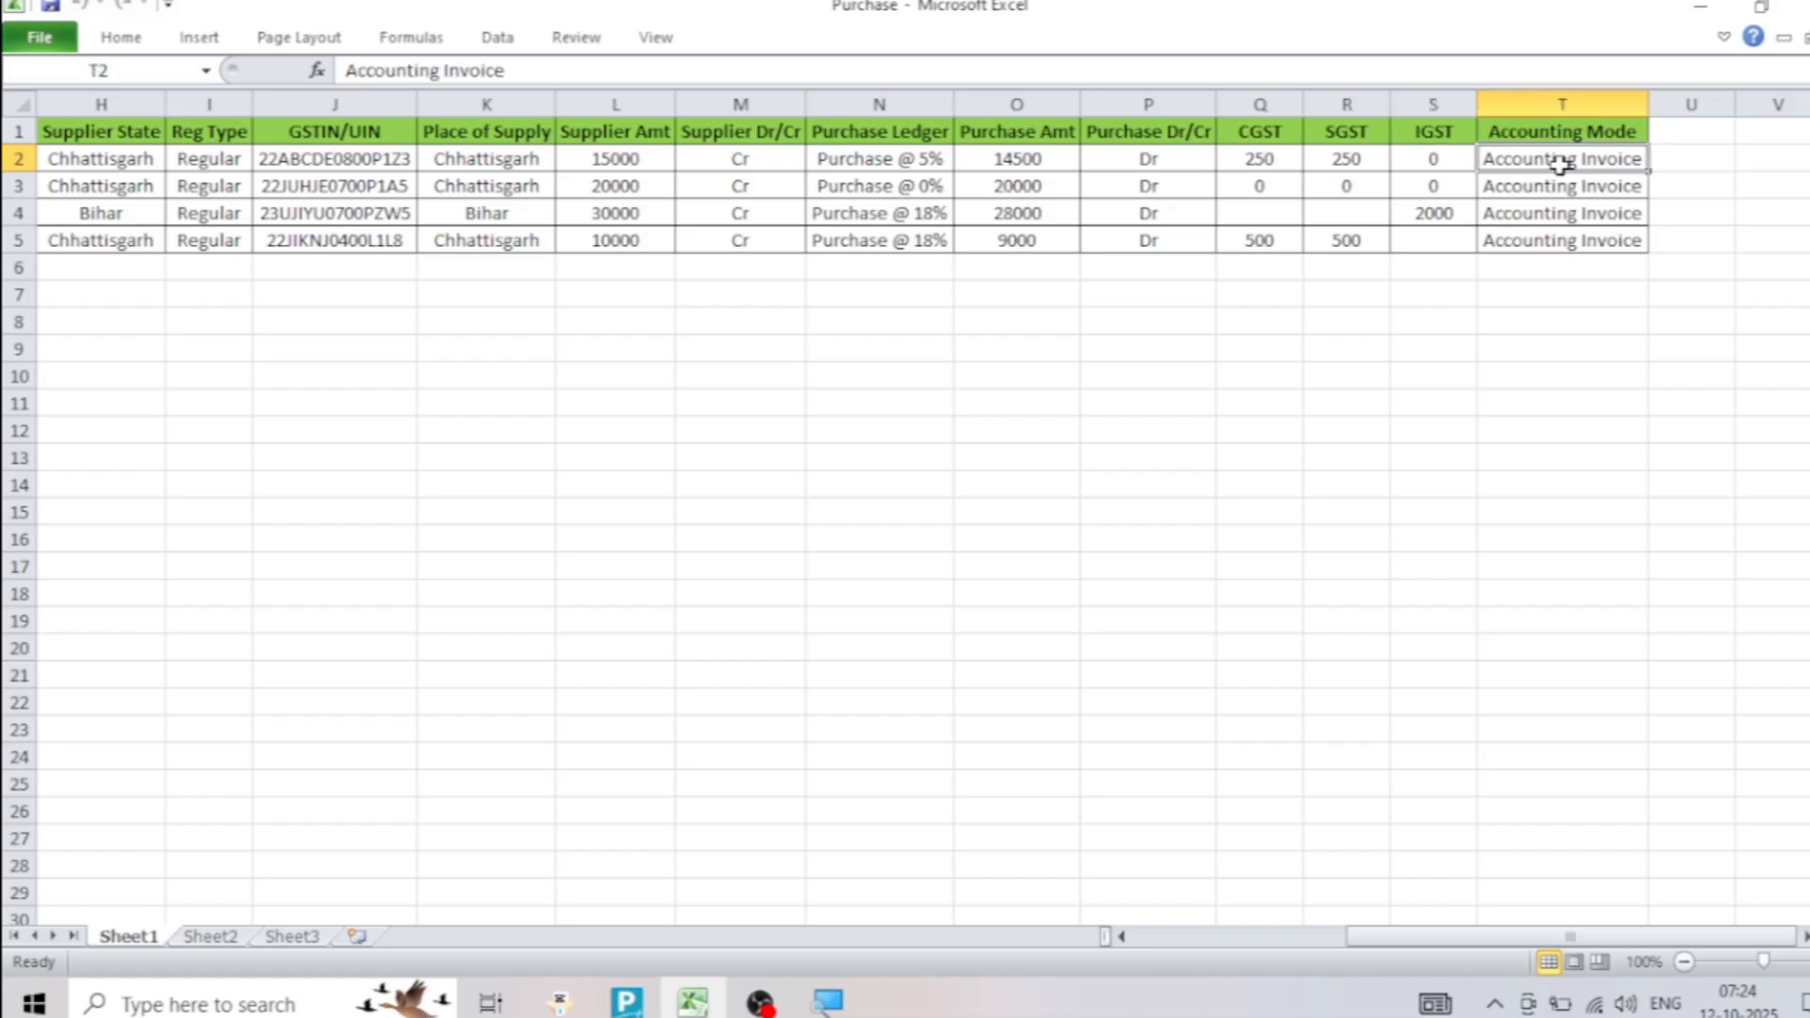
pyautogui.moveTo(1357, 938); pyautogui.dragTo(1112, 937)
pyautogui.click(992, 709)
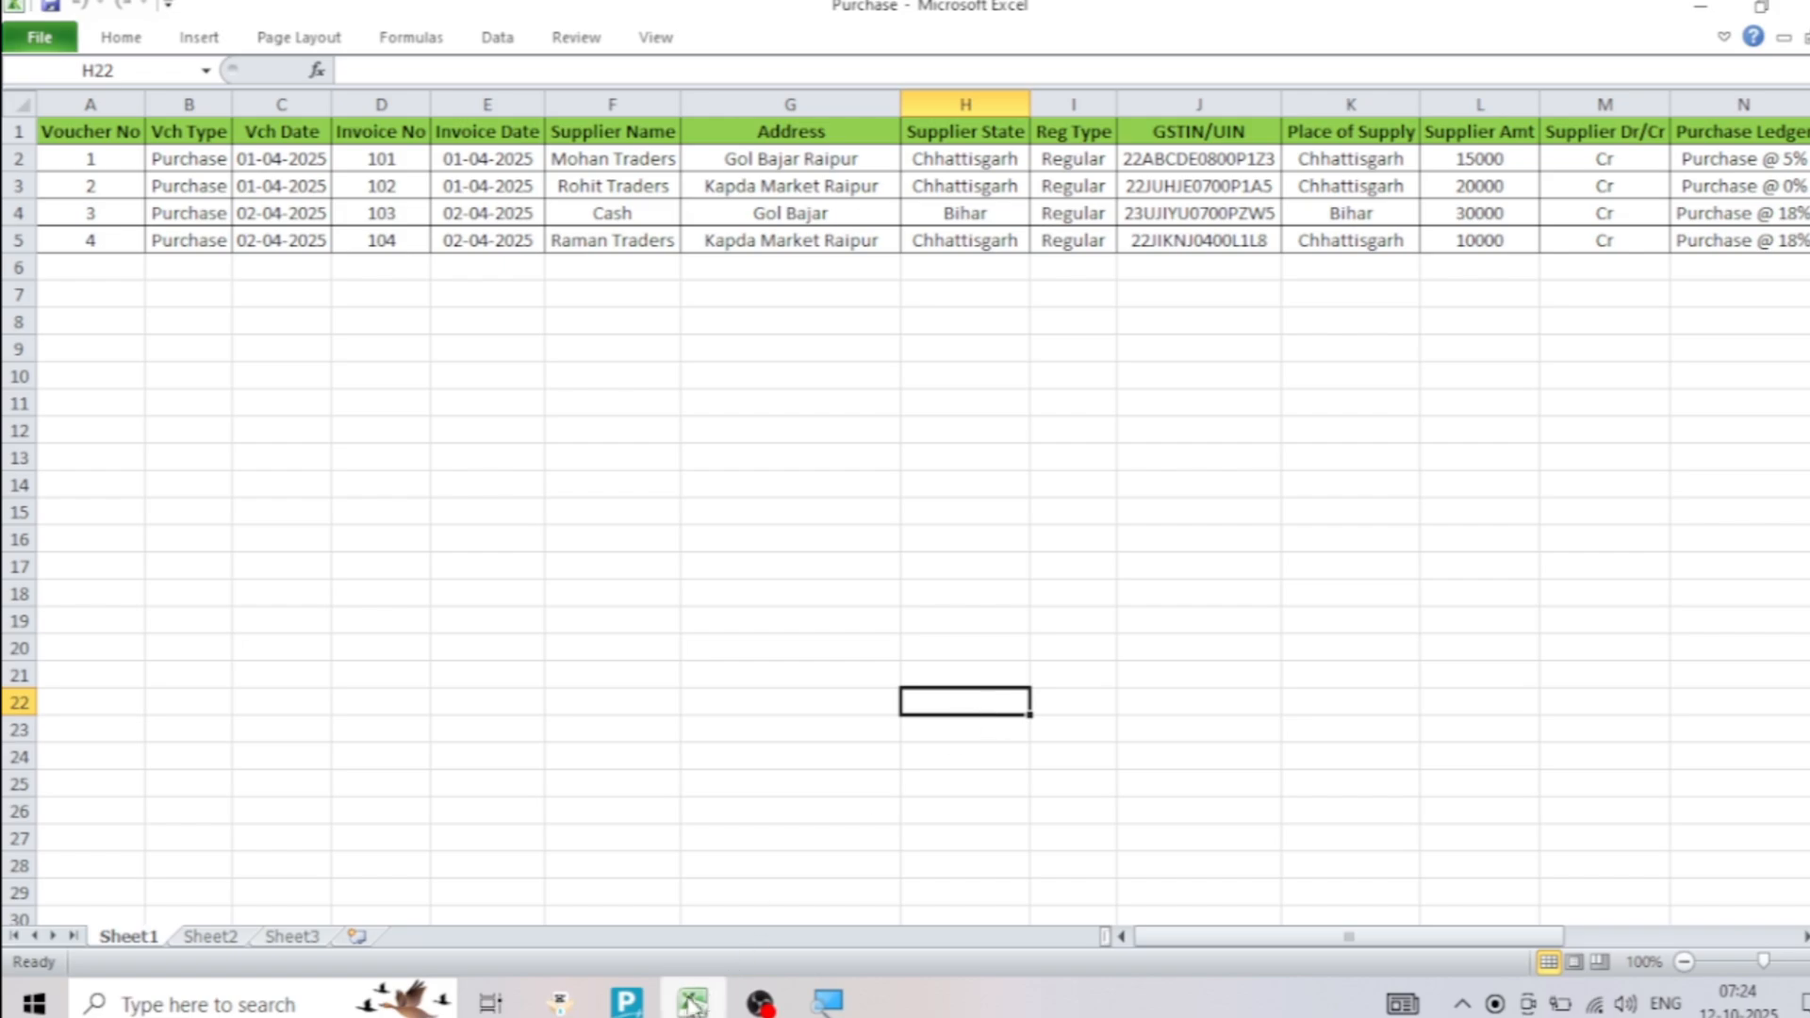
# Switch to TallyPrime and quit the blank purchase voucher, returning to the Gateway of Tally
pyautogui.click(627, 1001)
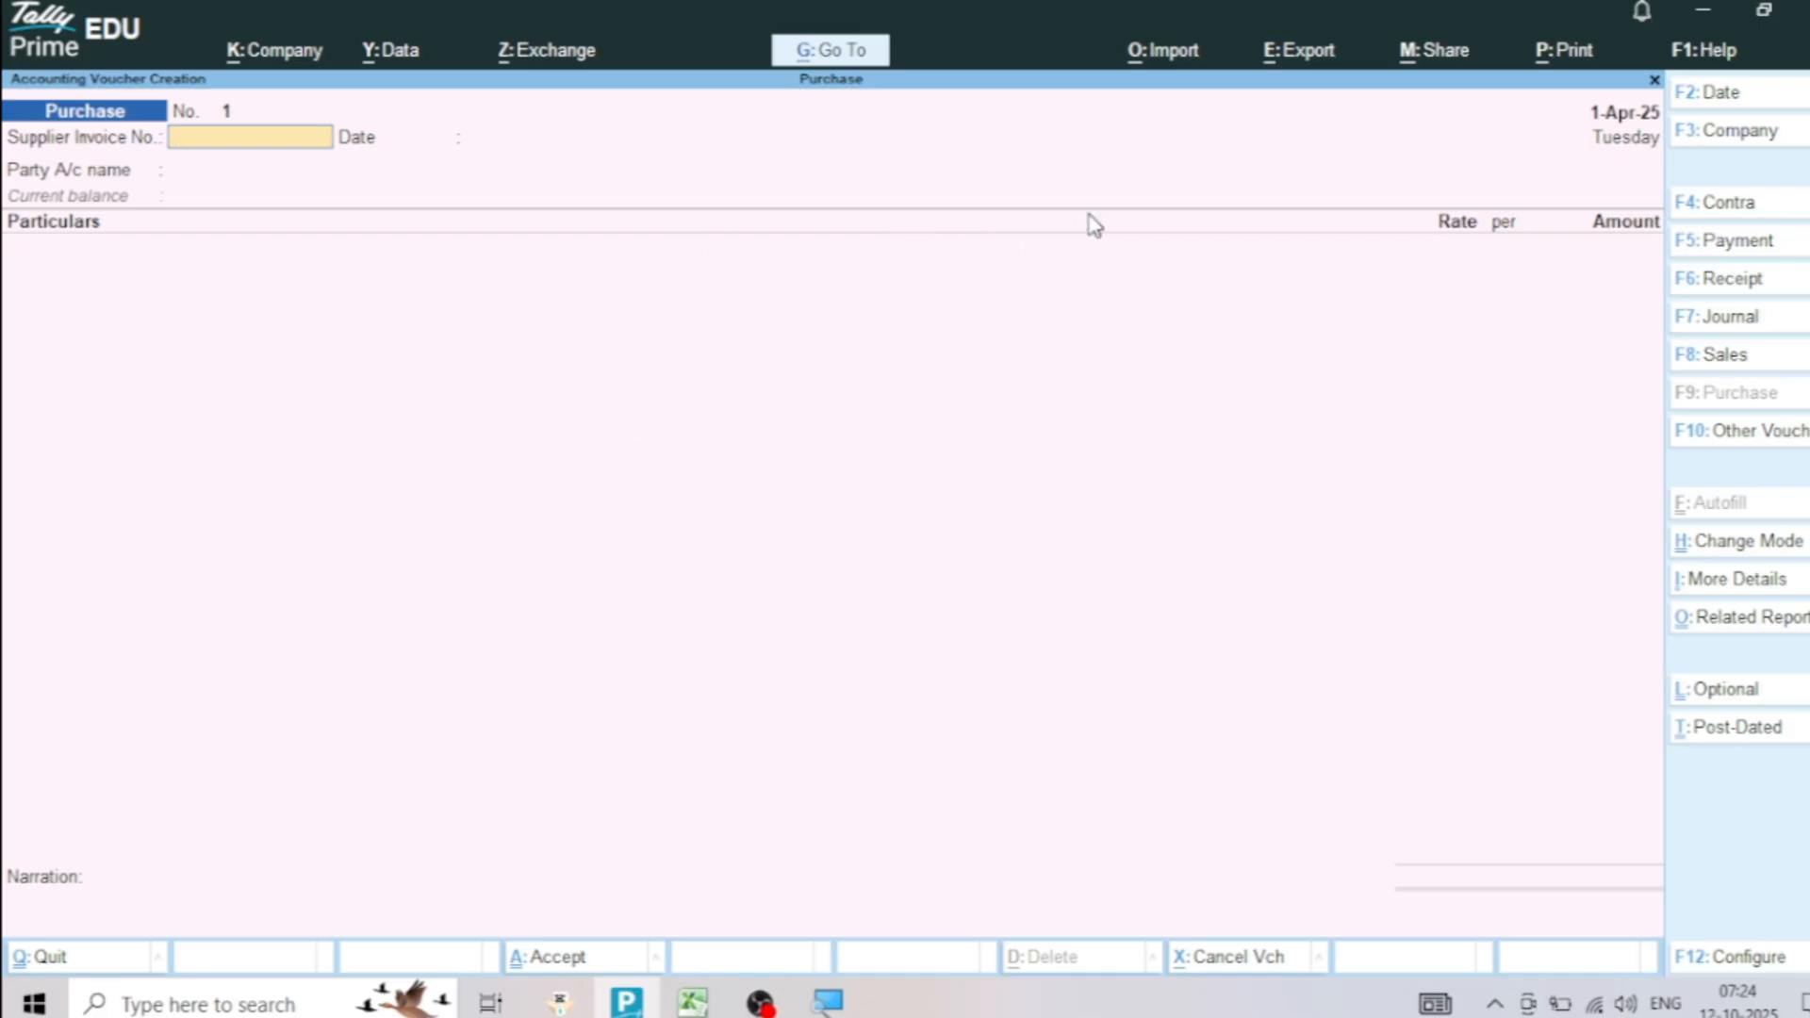
pyautogui.press('Escape')
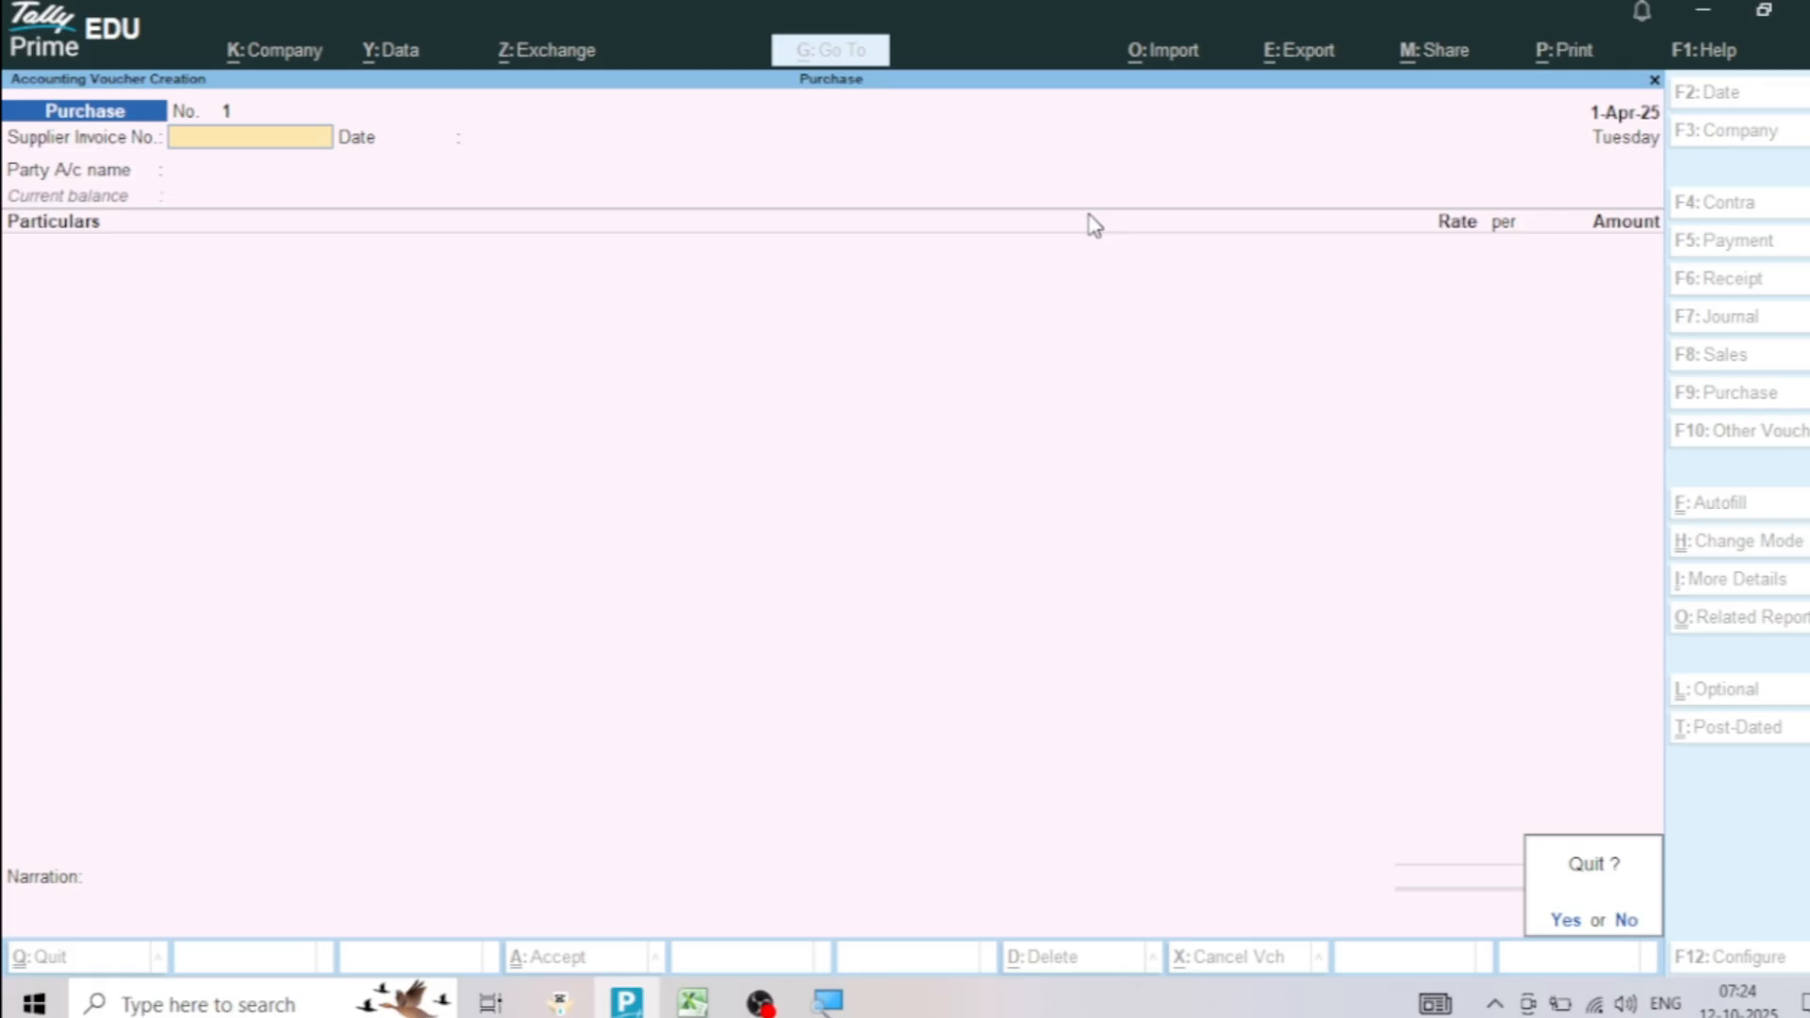
pyautogui.press('y')
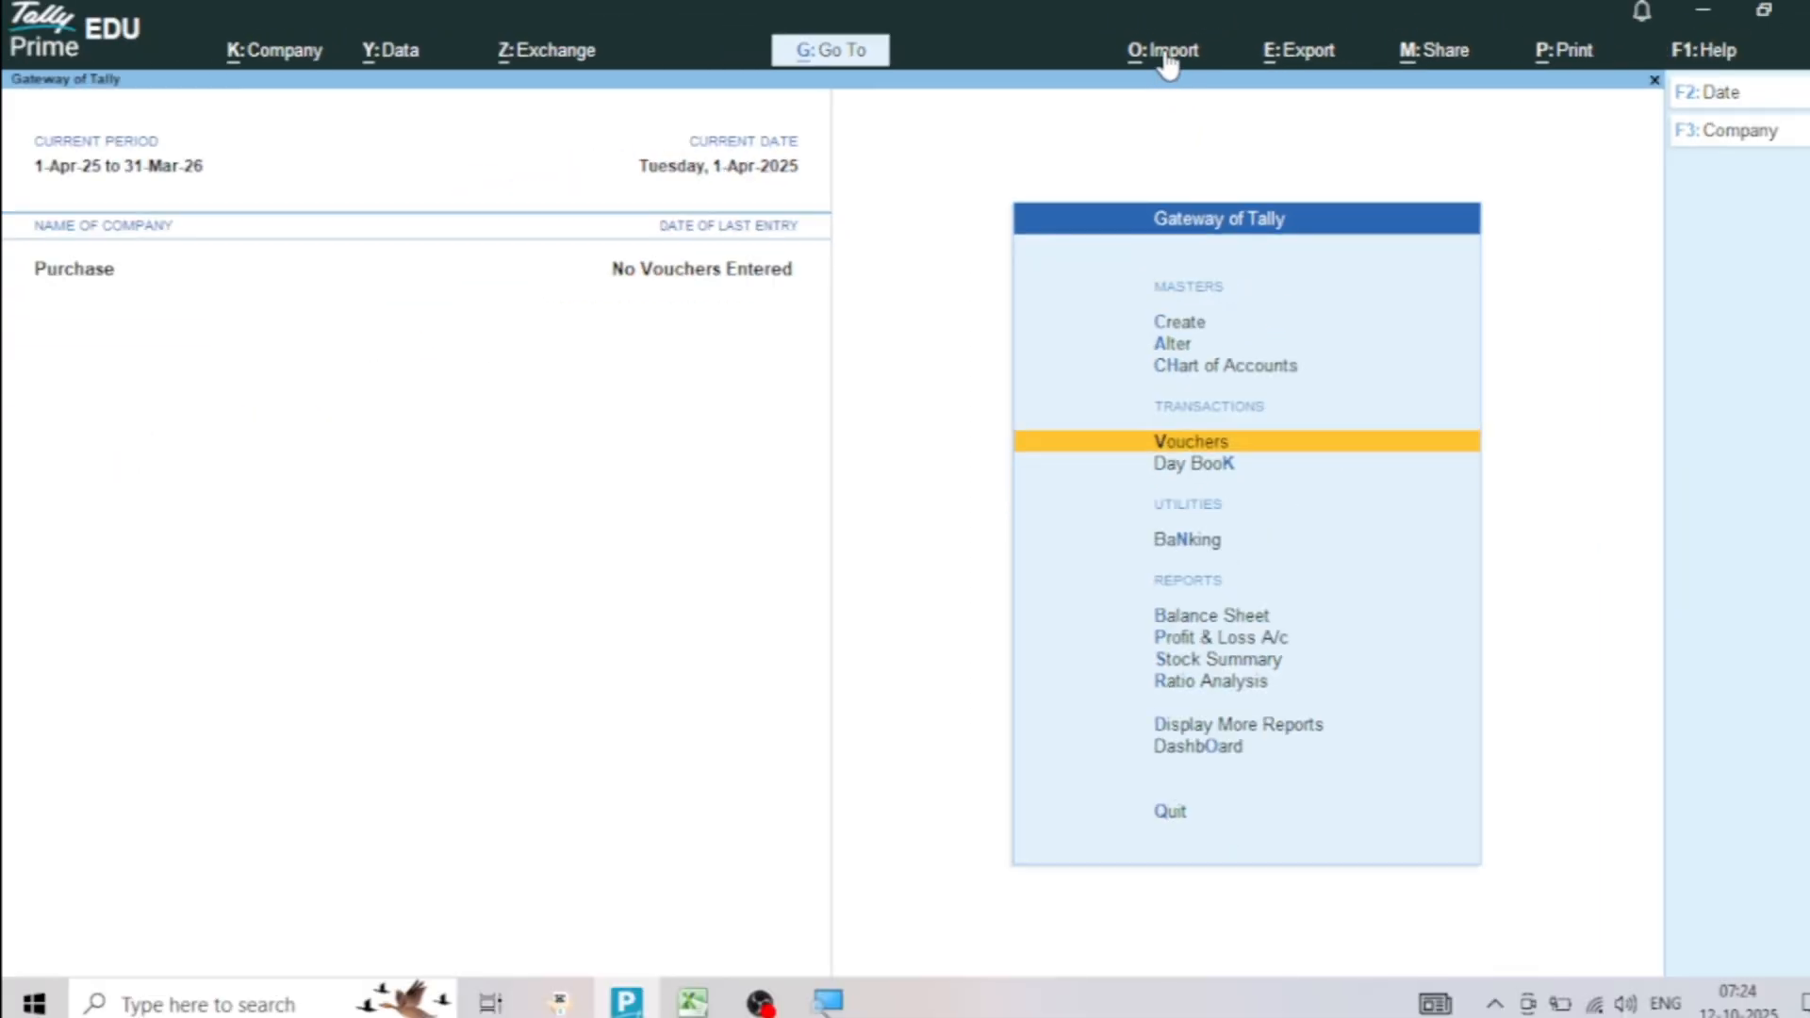
# Start creating an Excel import mapping template for transactions
pyautogui.click(1170, 48)
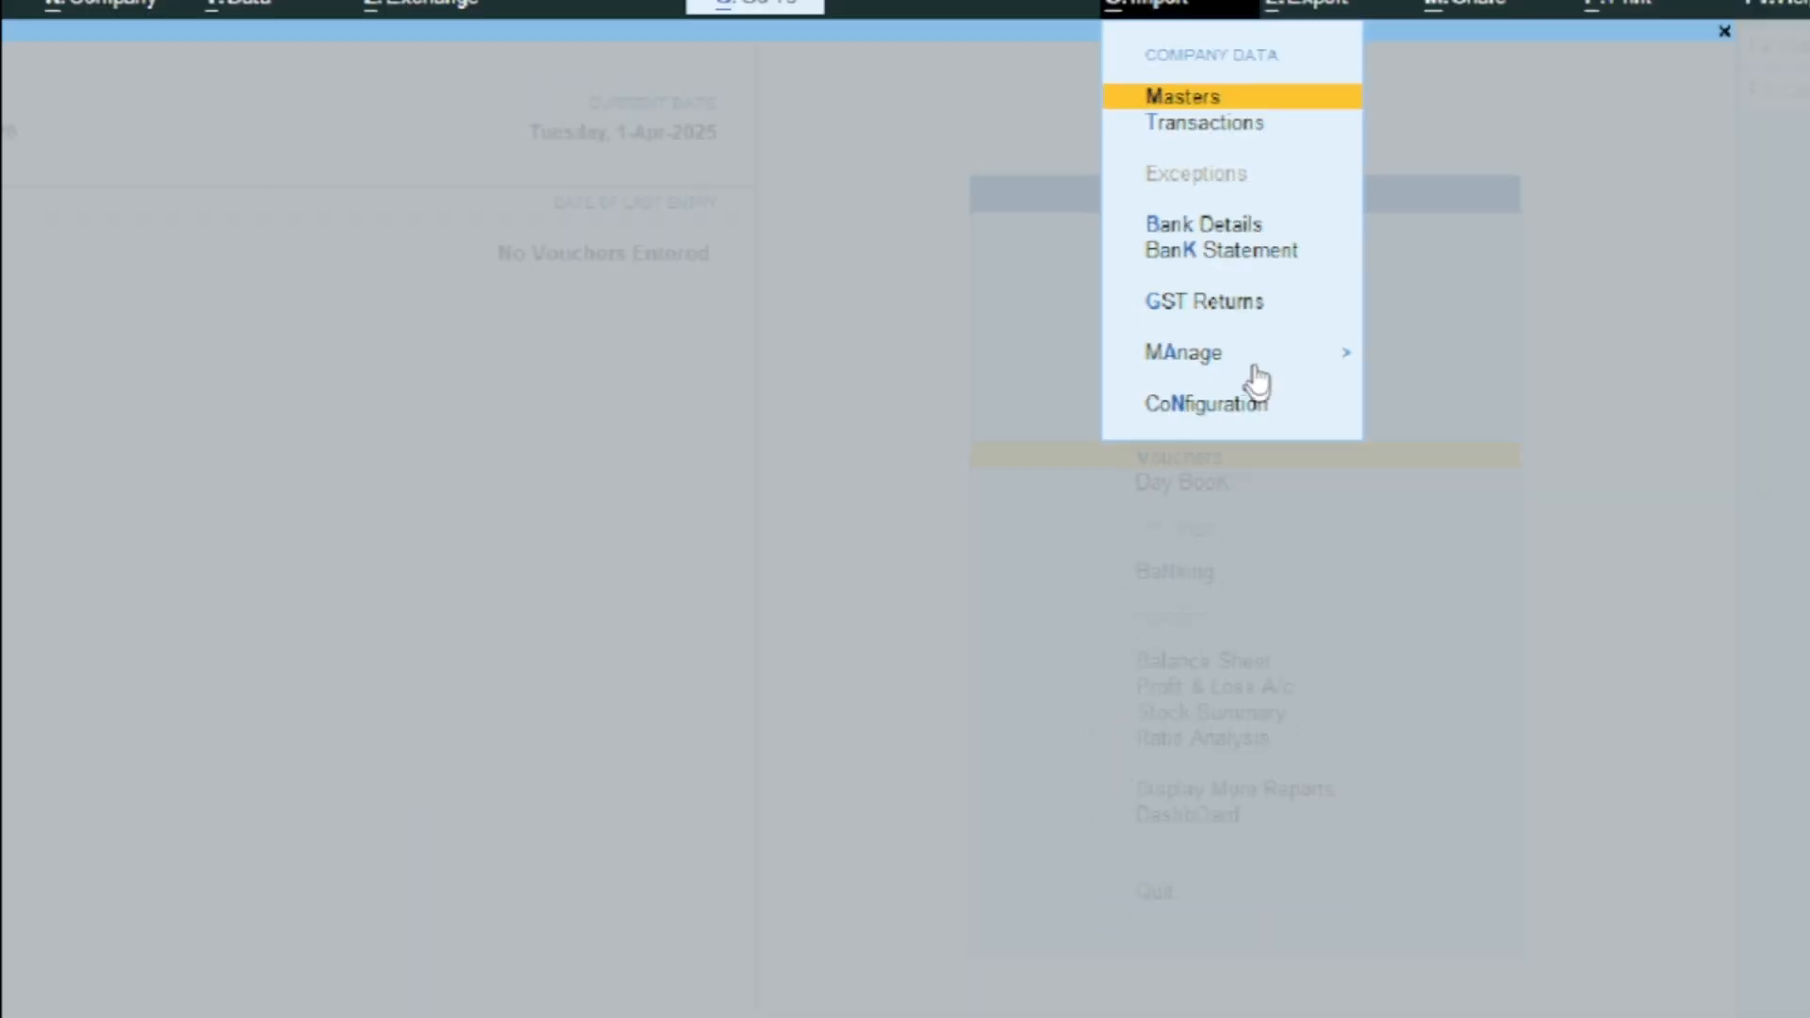
pyautogui.click(1255, 368)
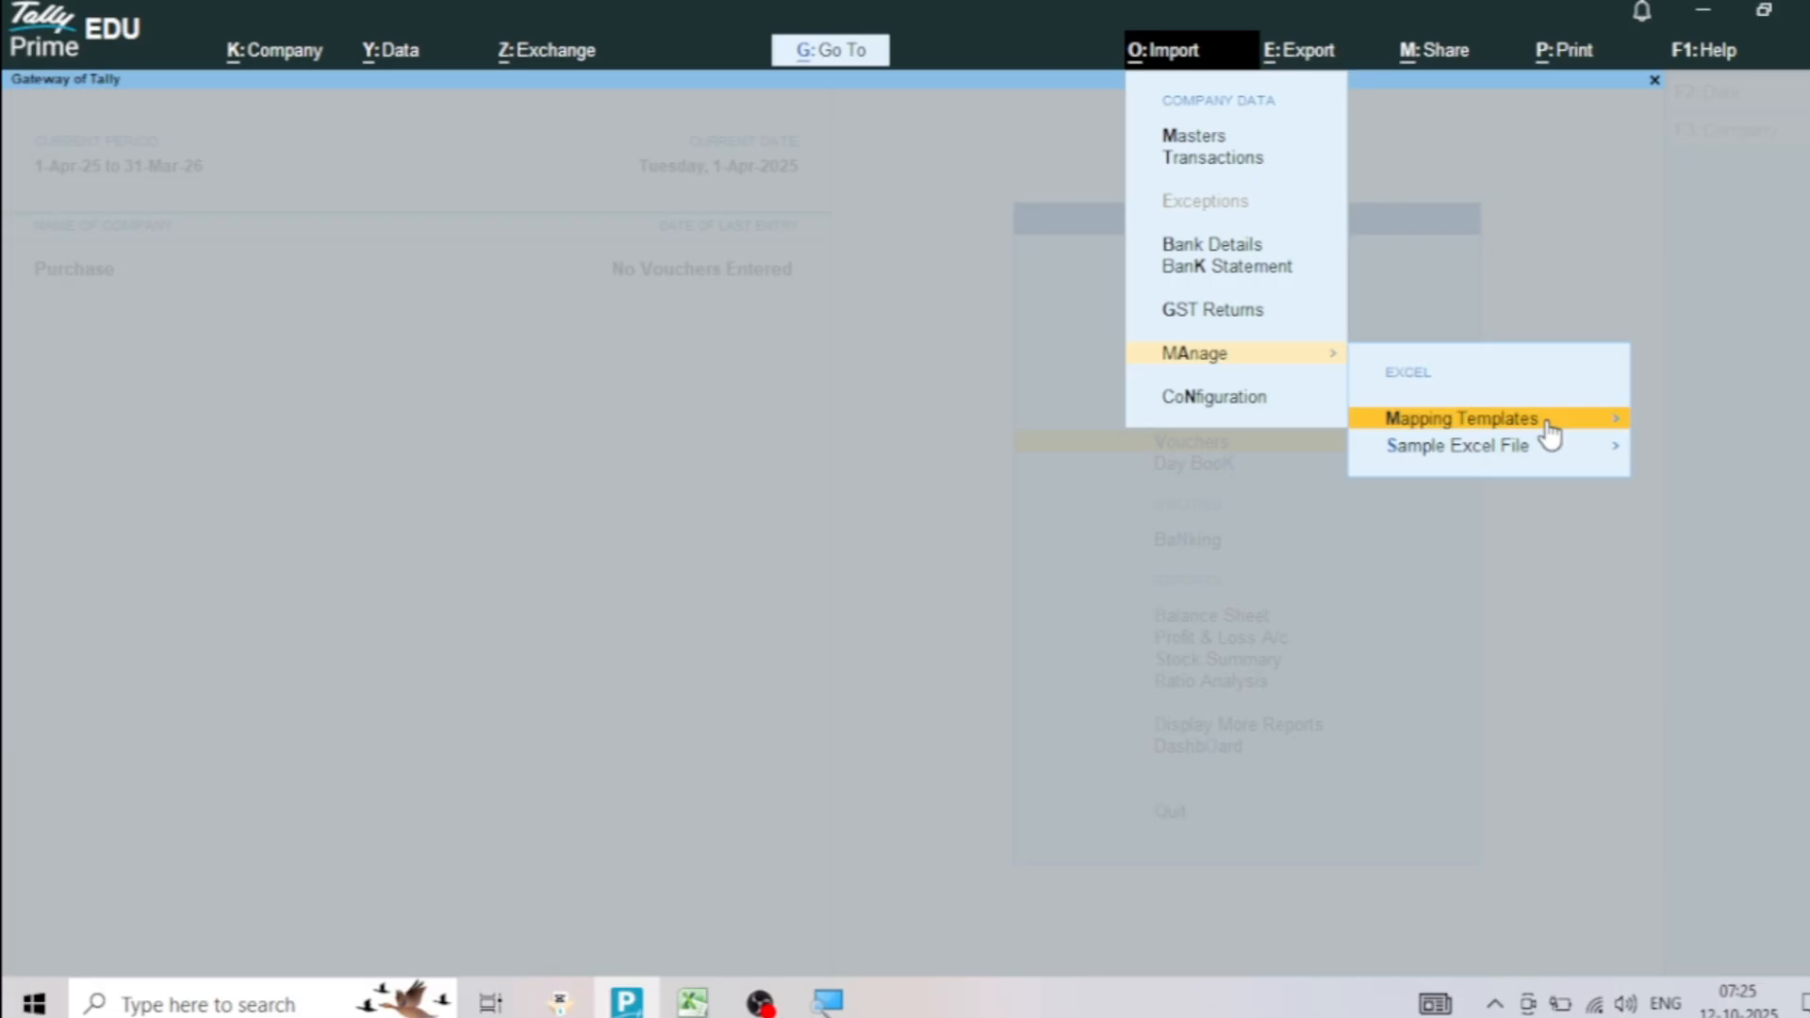
pyautogui.click(1547, 423)
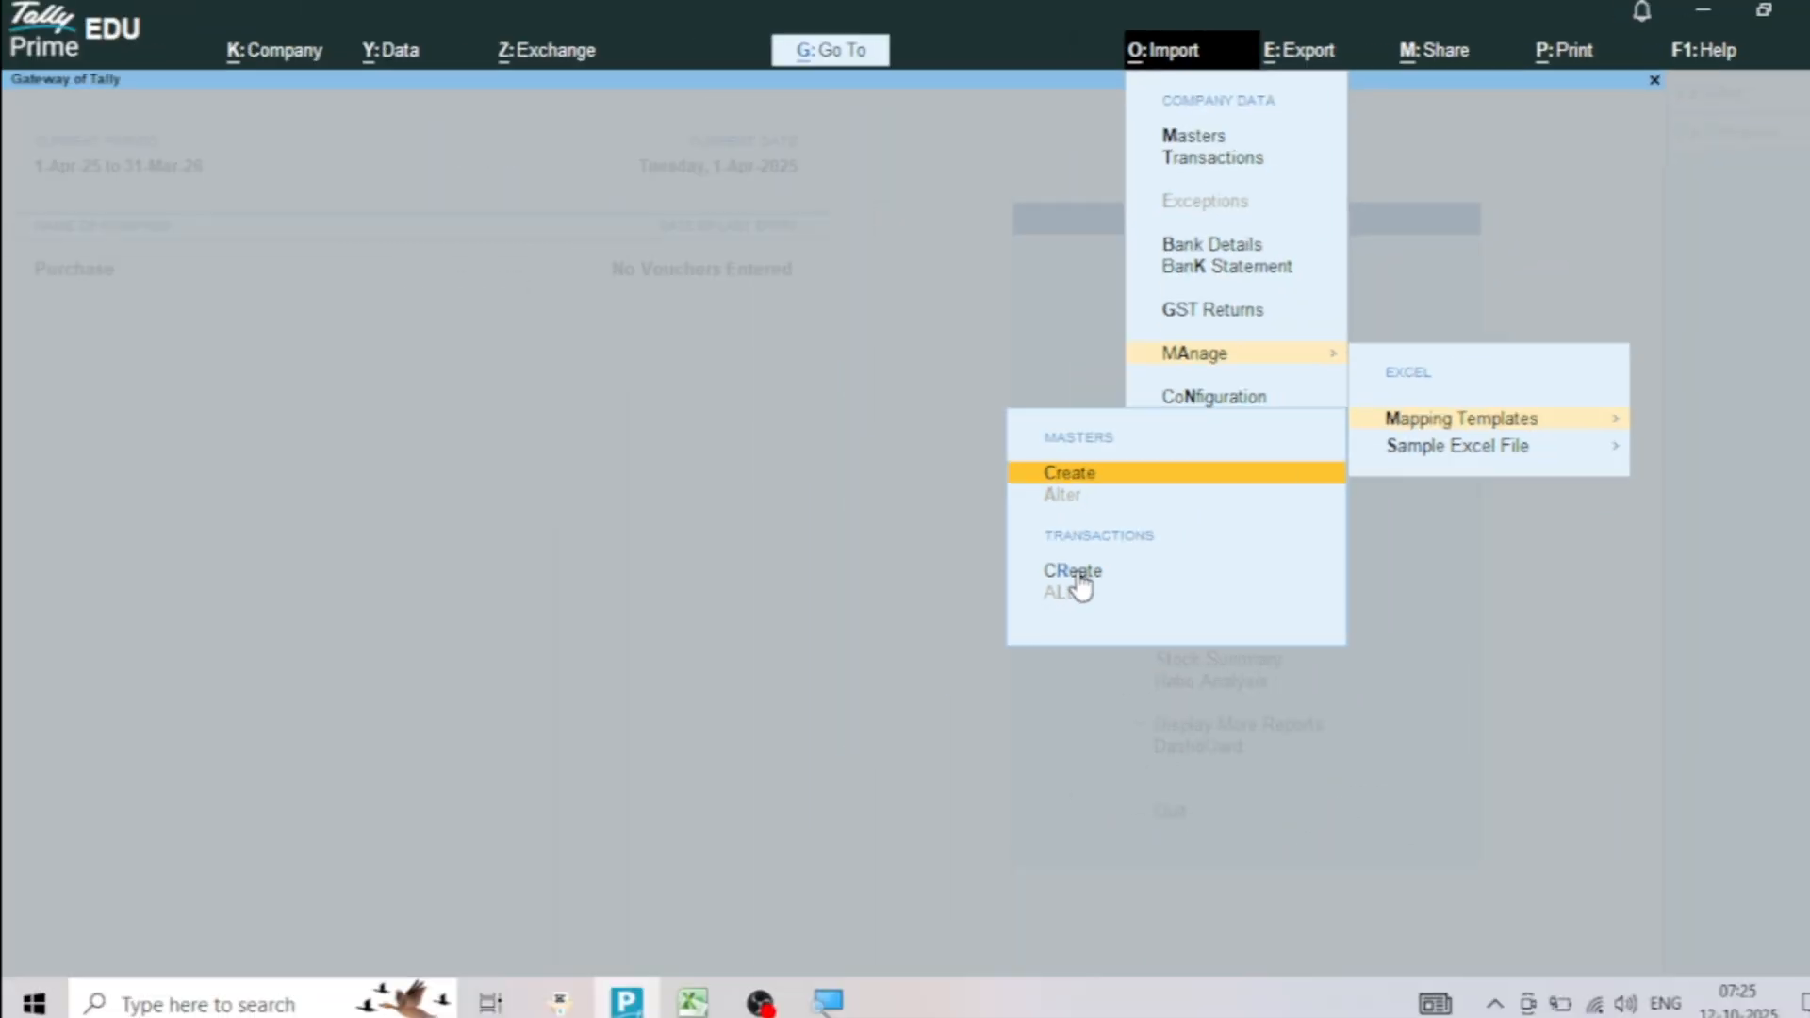
pyautogui.click(1075, 573)
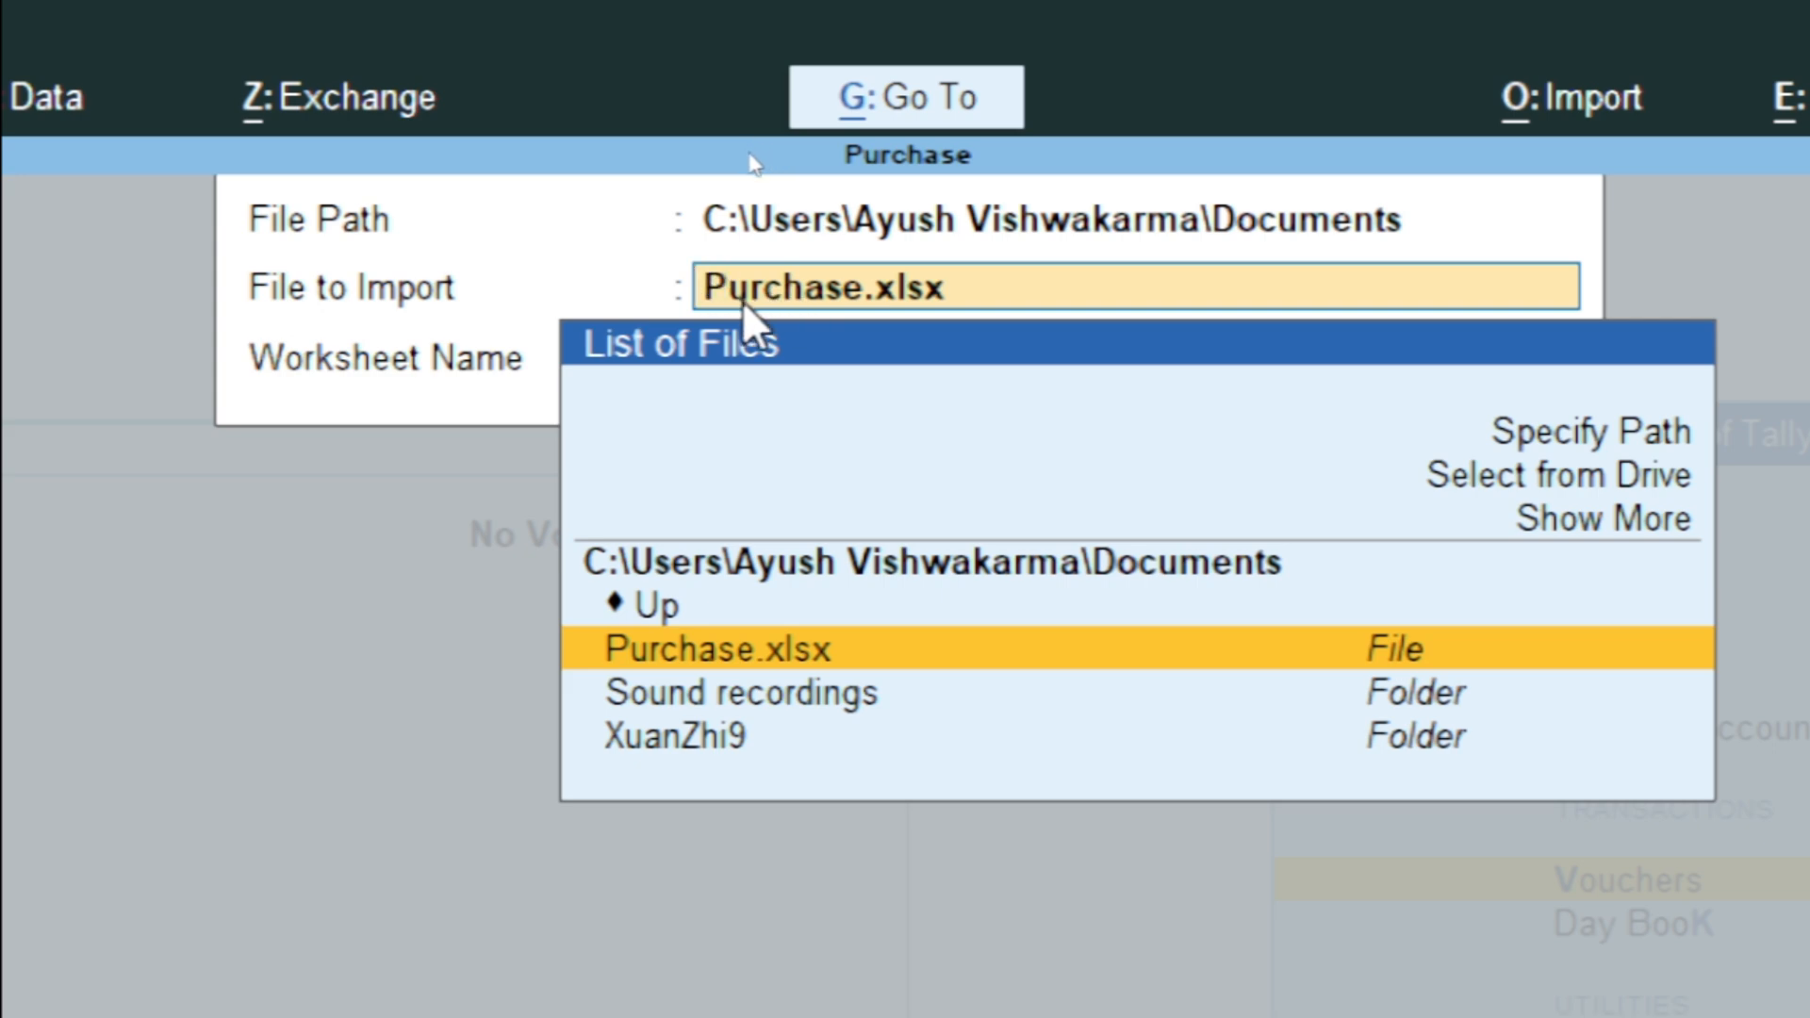
# Choose Purchase.xlsx as the file to import and Sheet1 as its worksheet, checking the sheet name in the Excel workbook
pyautogui.press('Return')
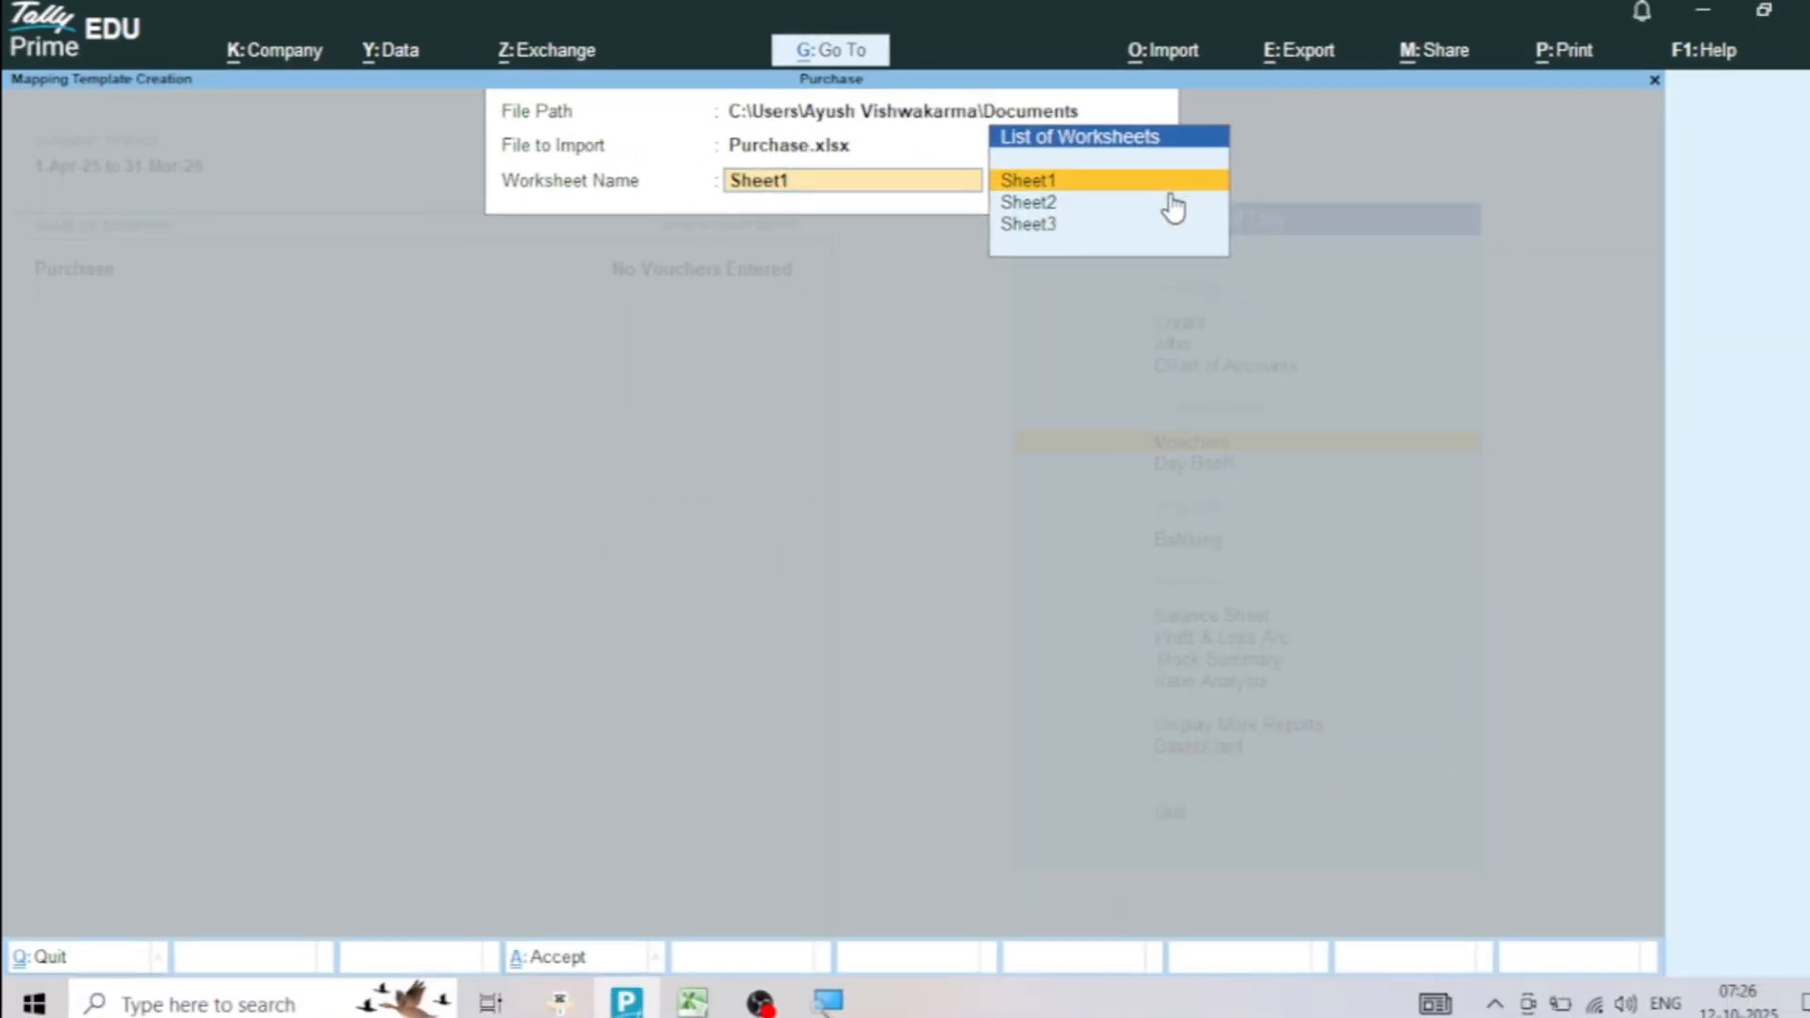
pyautogui.click(692, 1001)
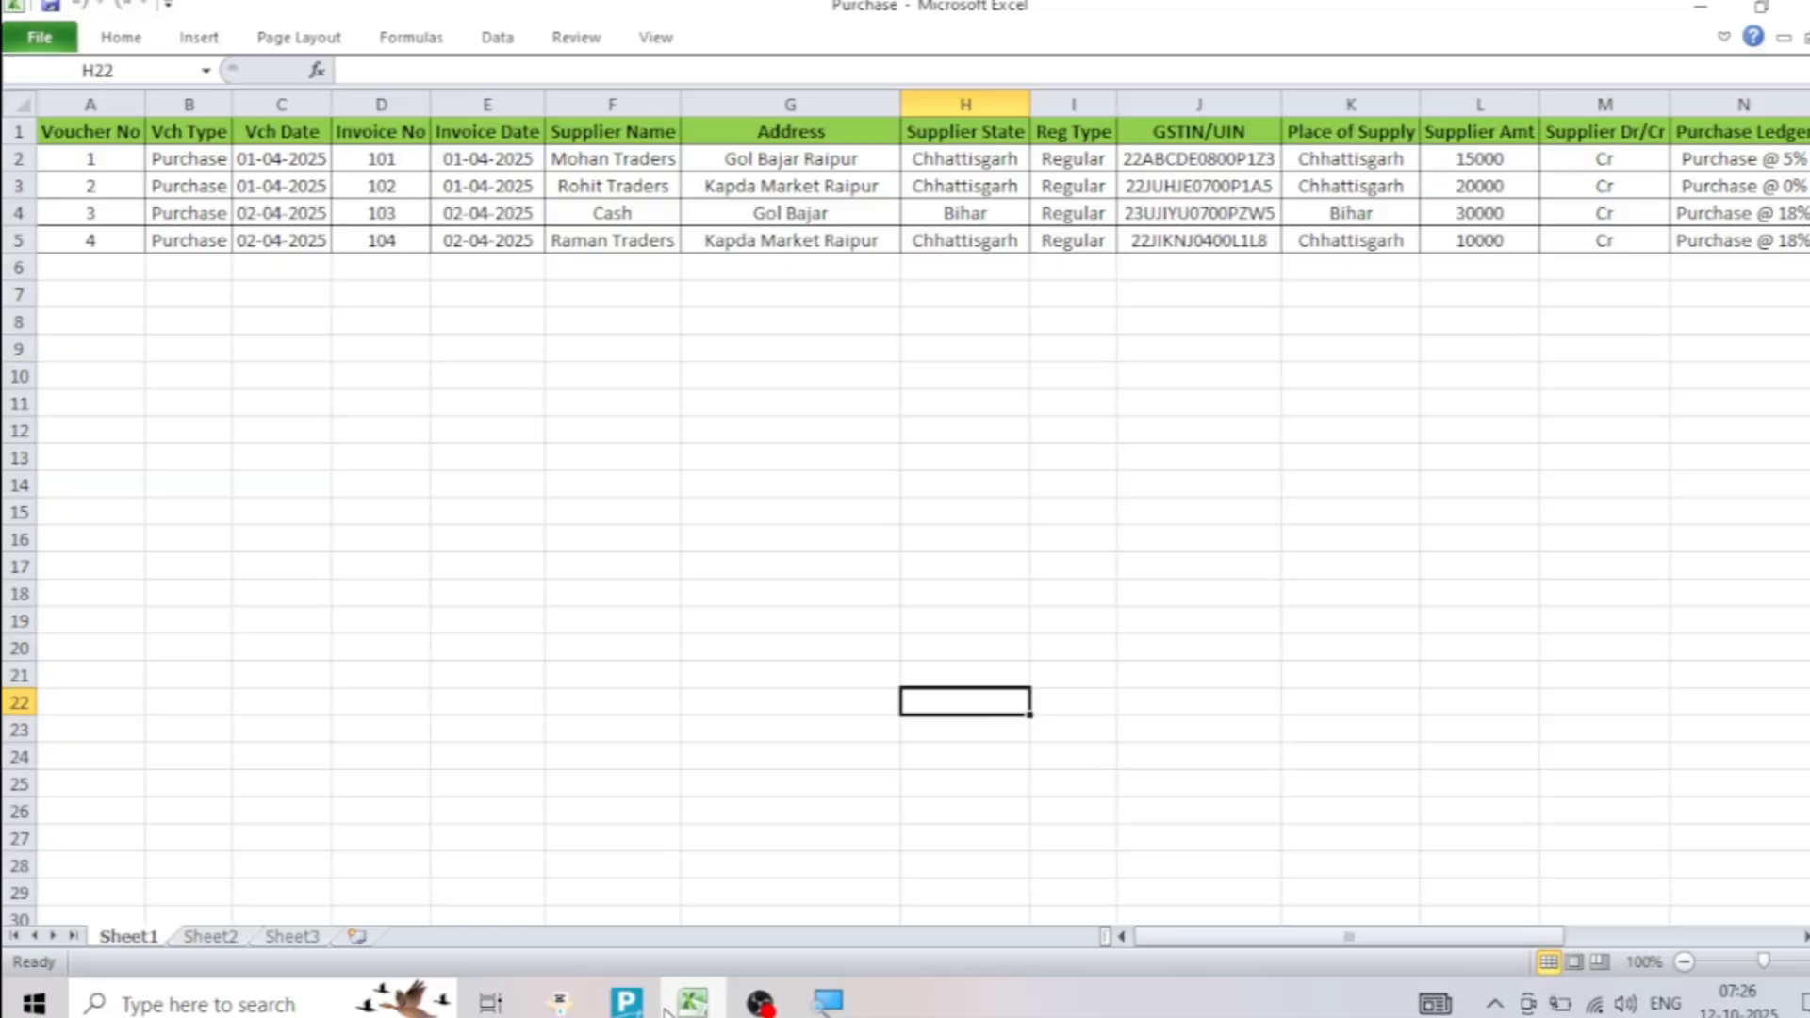
pyautogui.click(631, 1004)
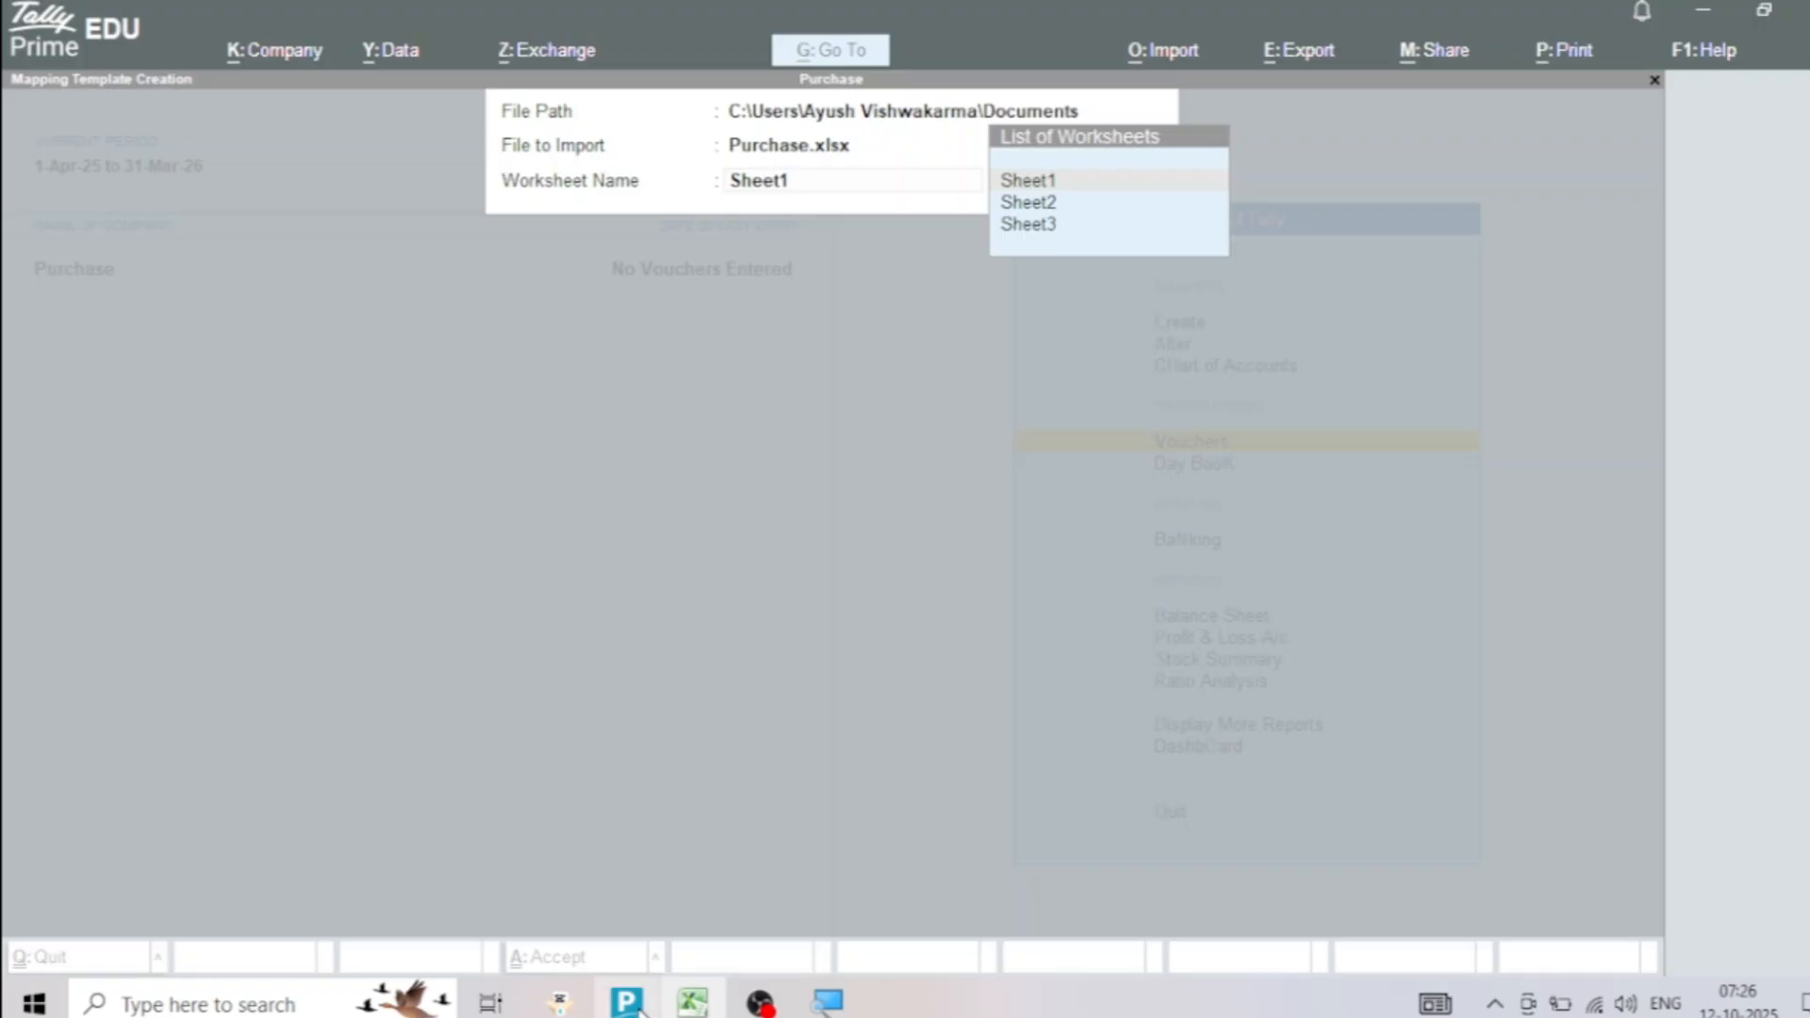
pyautogui.press('Return')
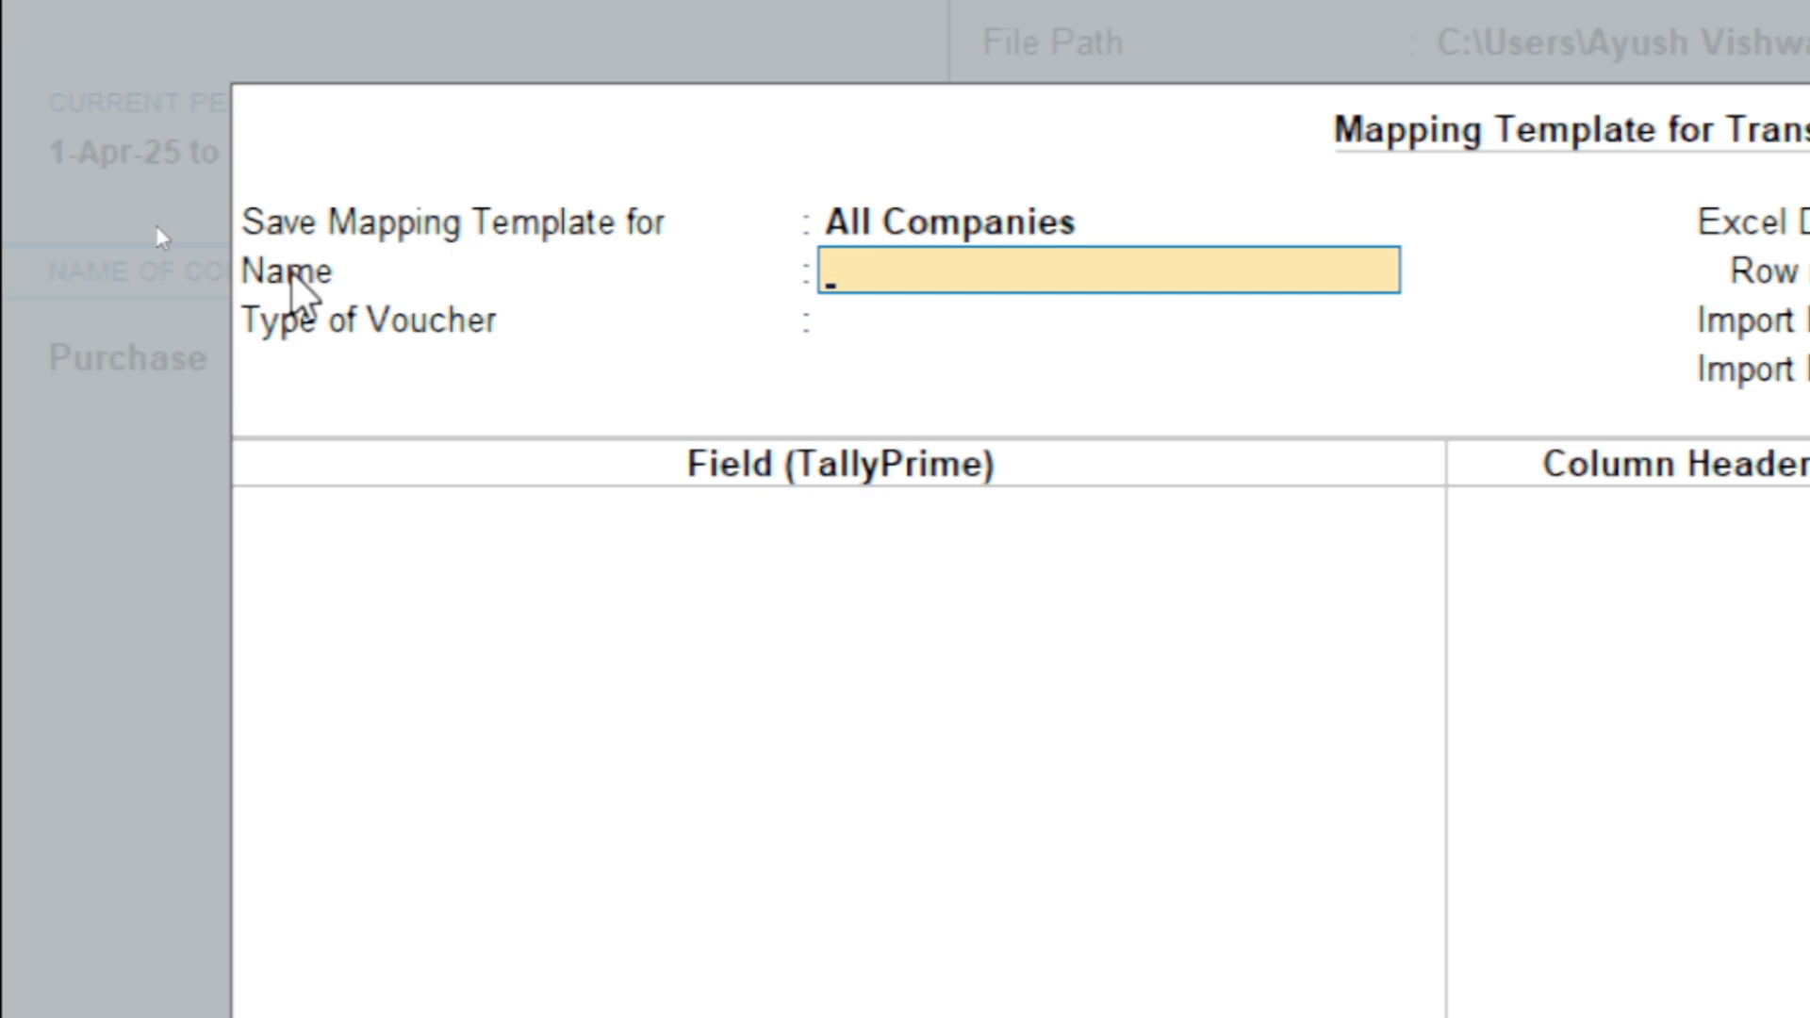
# Name the mapping template Purchase and set its type of voucher to Accounting Vouchers
pyautogui.write('Purch')
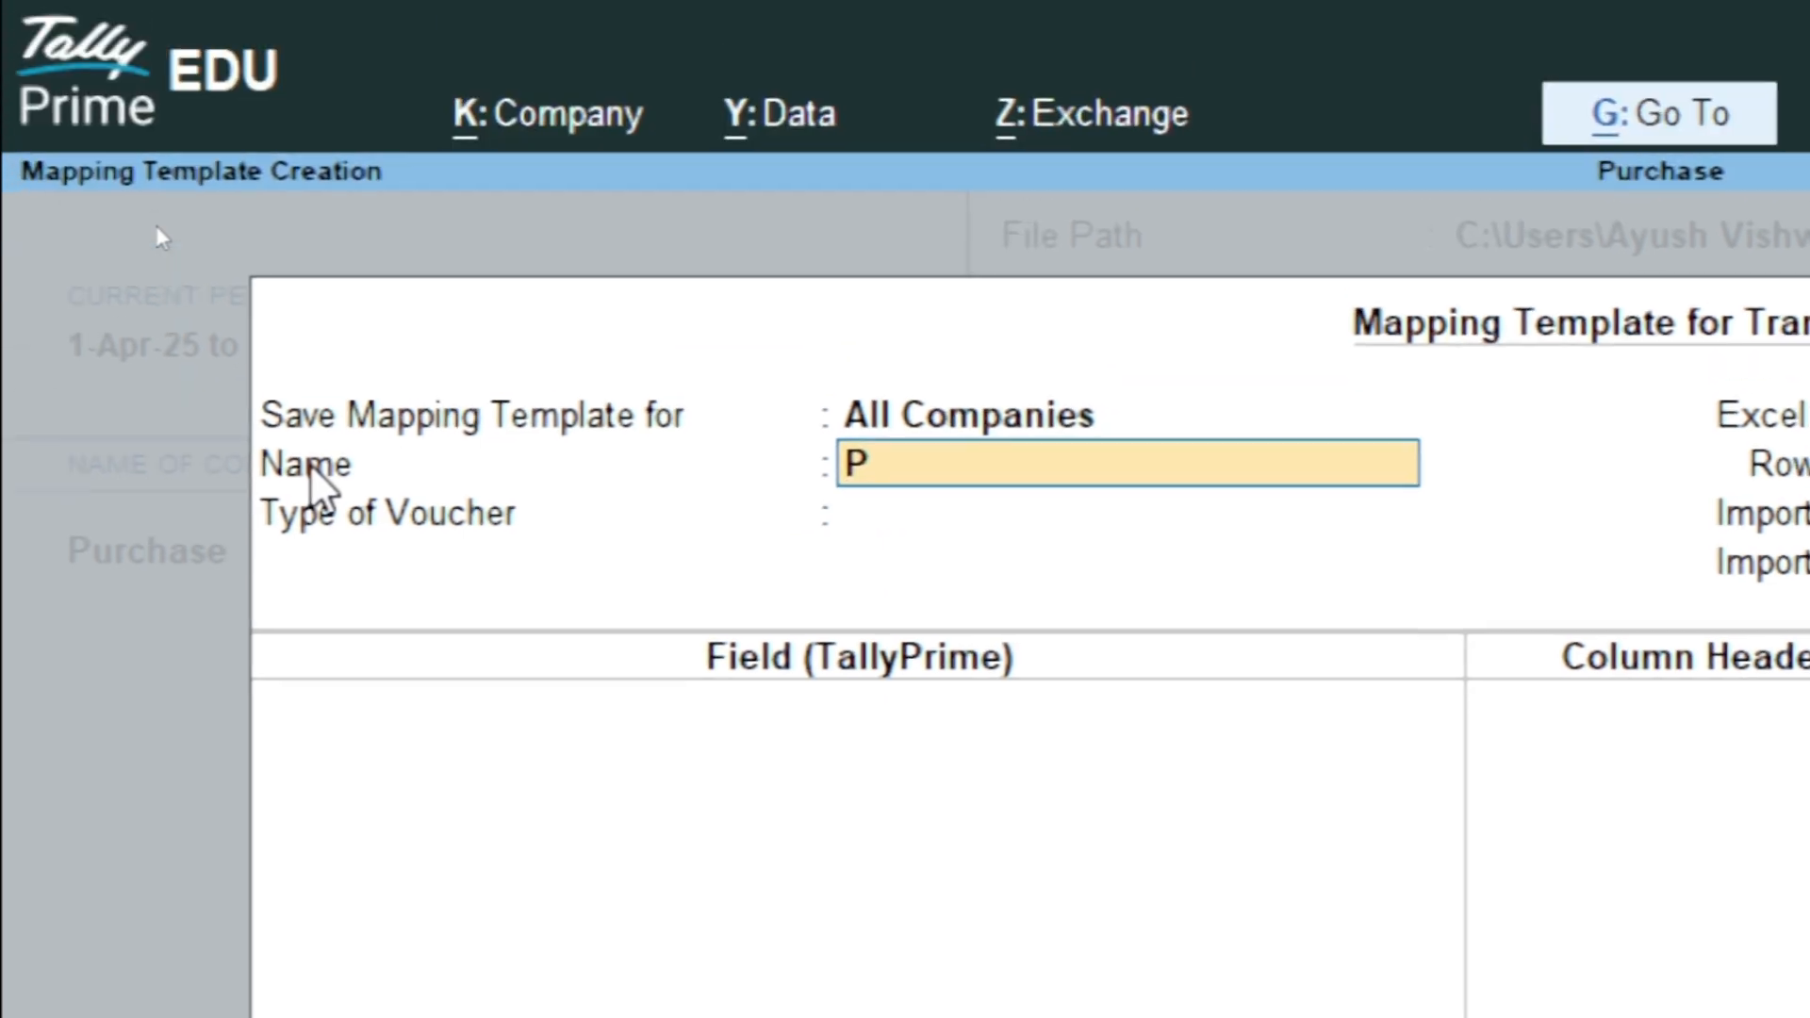
pyautogui.write('ase')
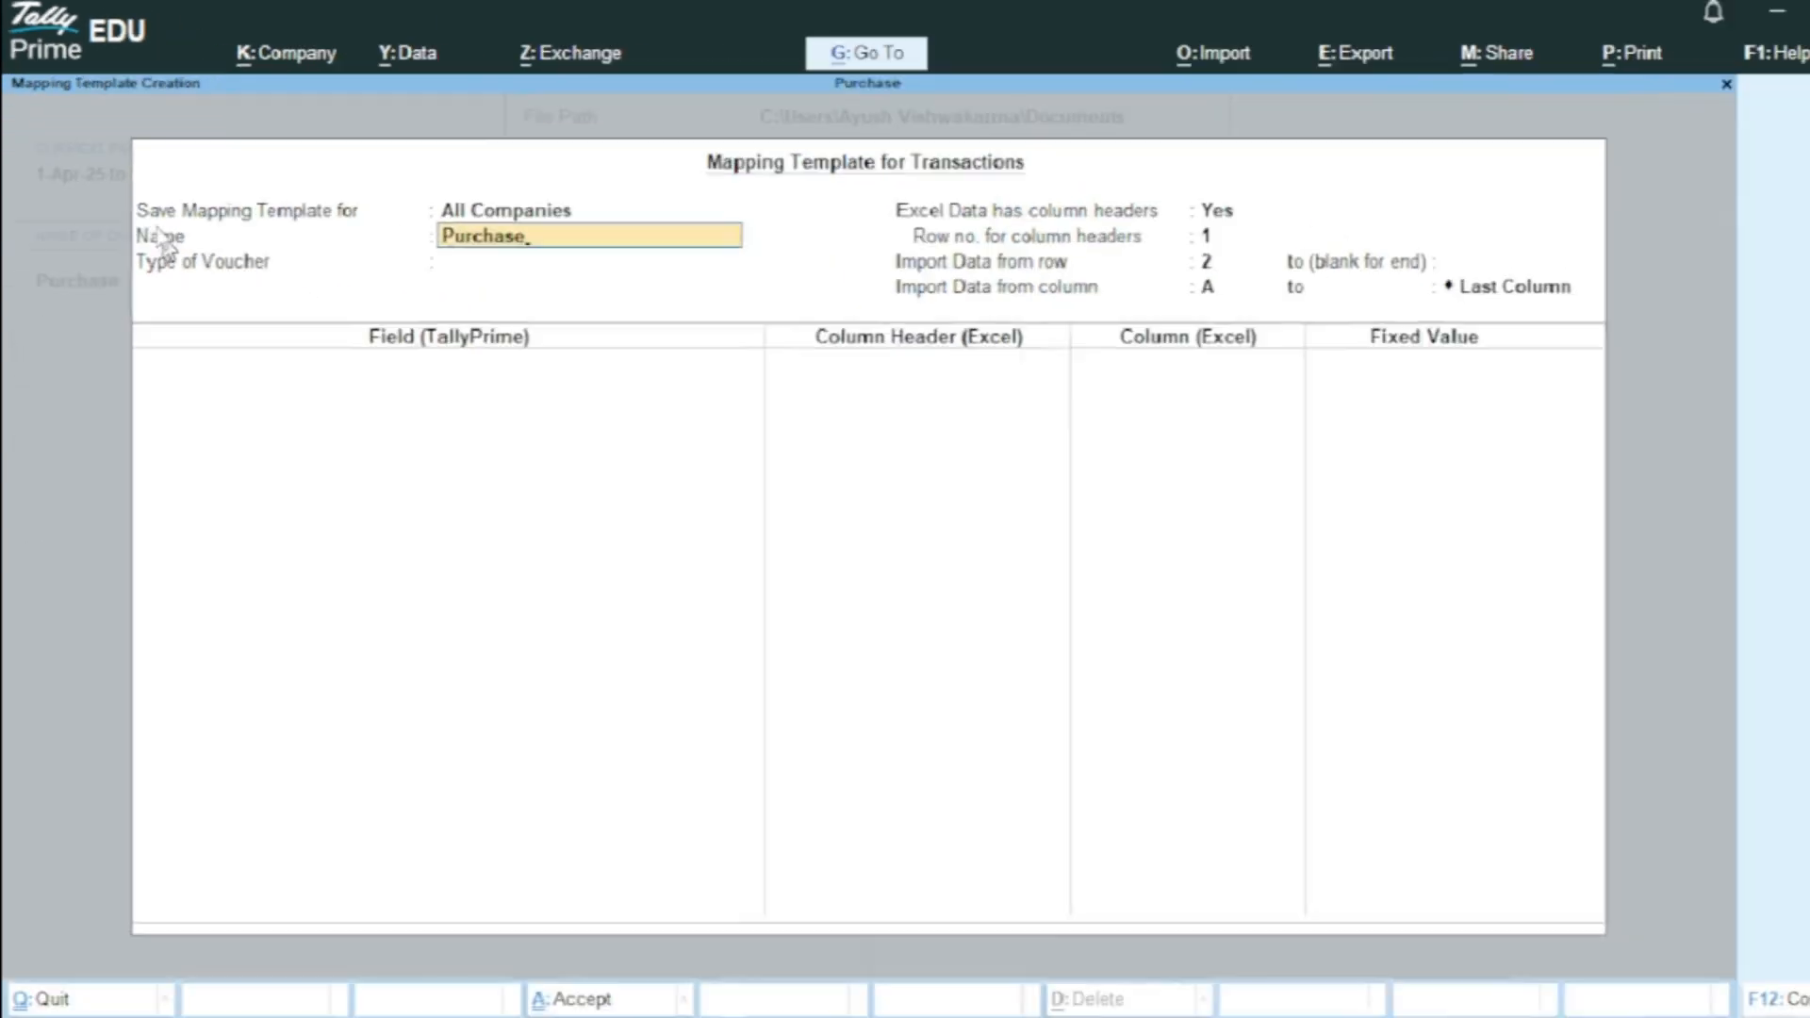
pyautogui.press('Return')
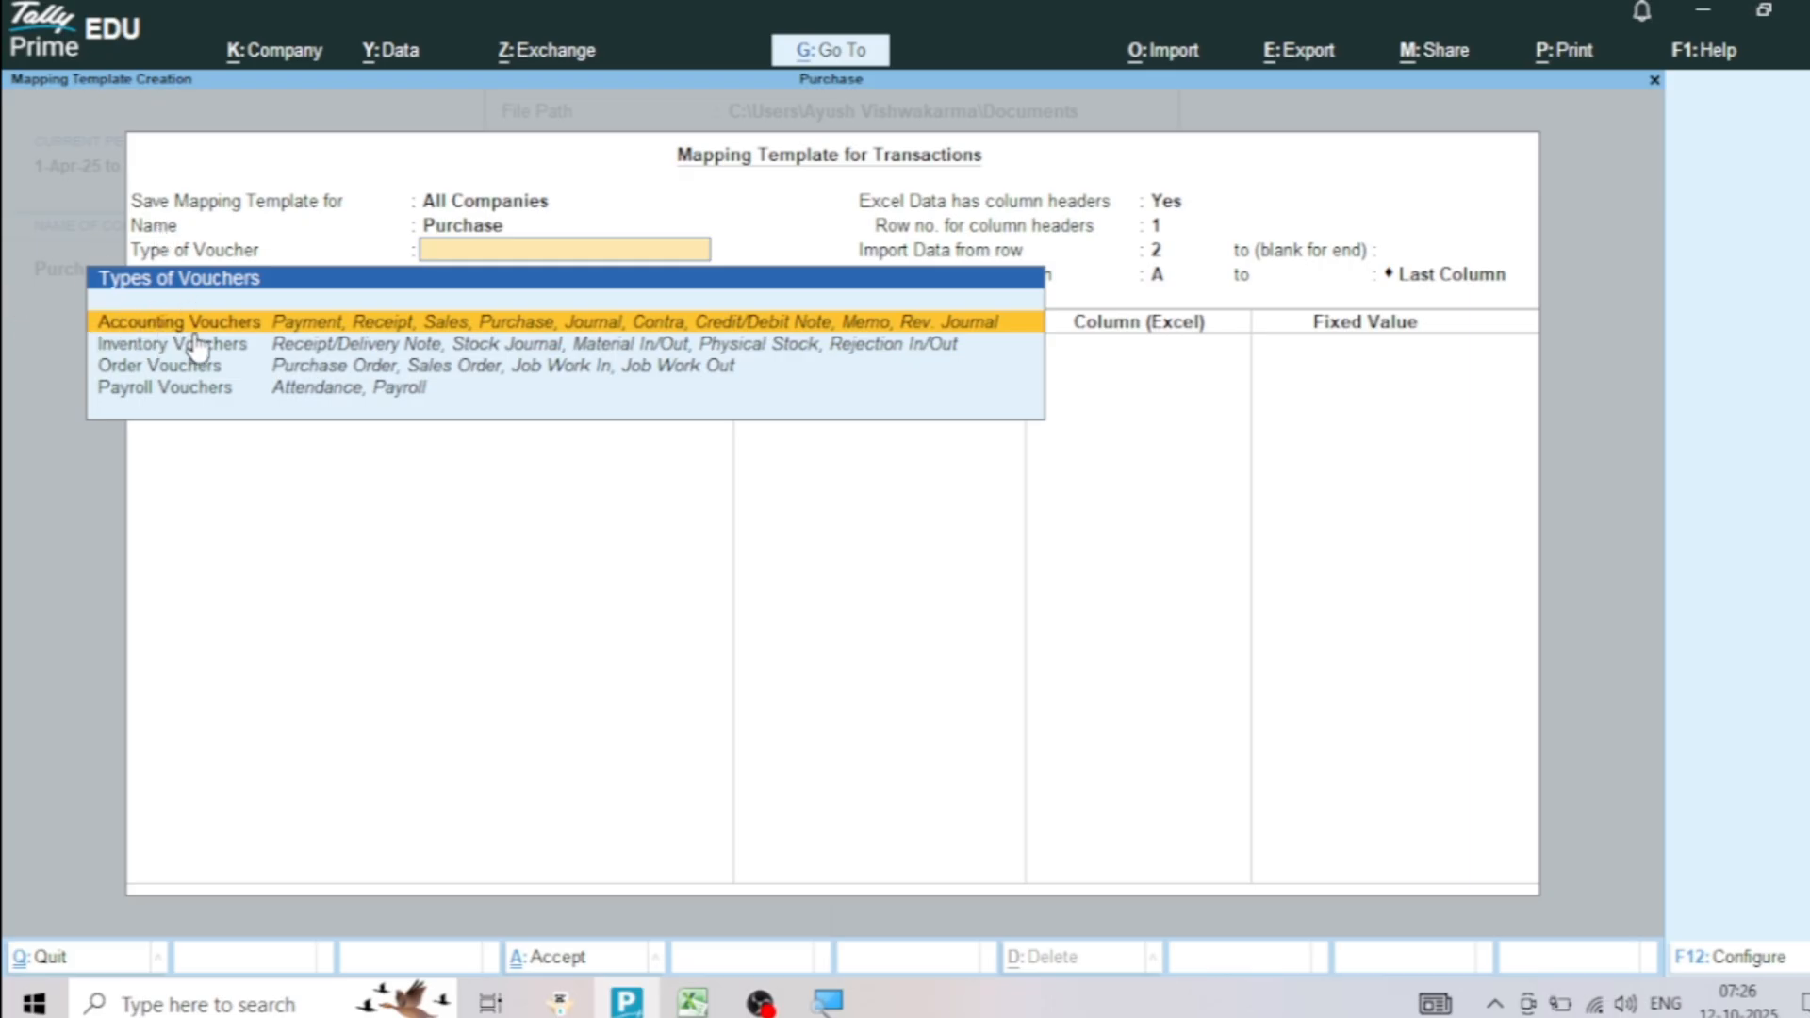
pyautogui.click(312, 329)
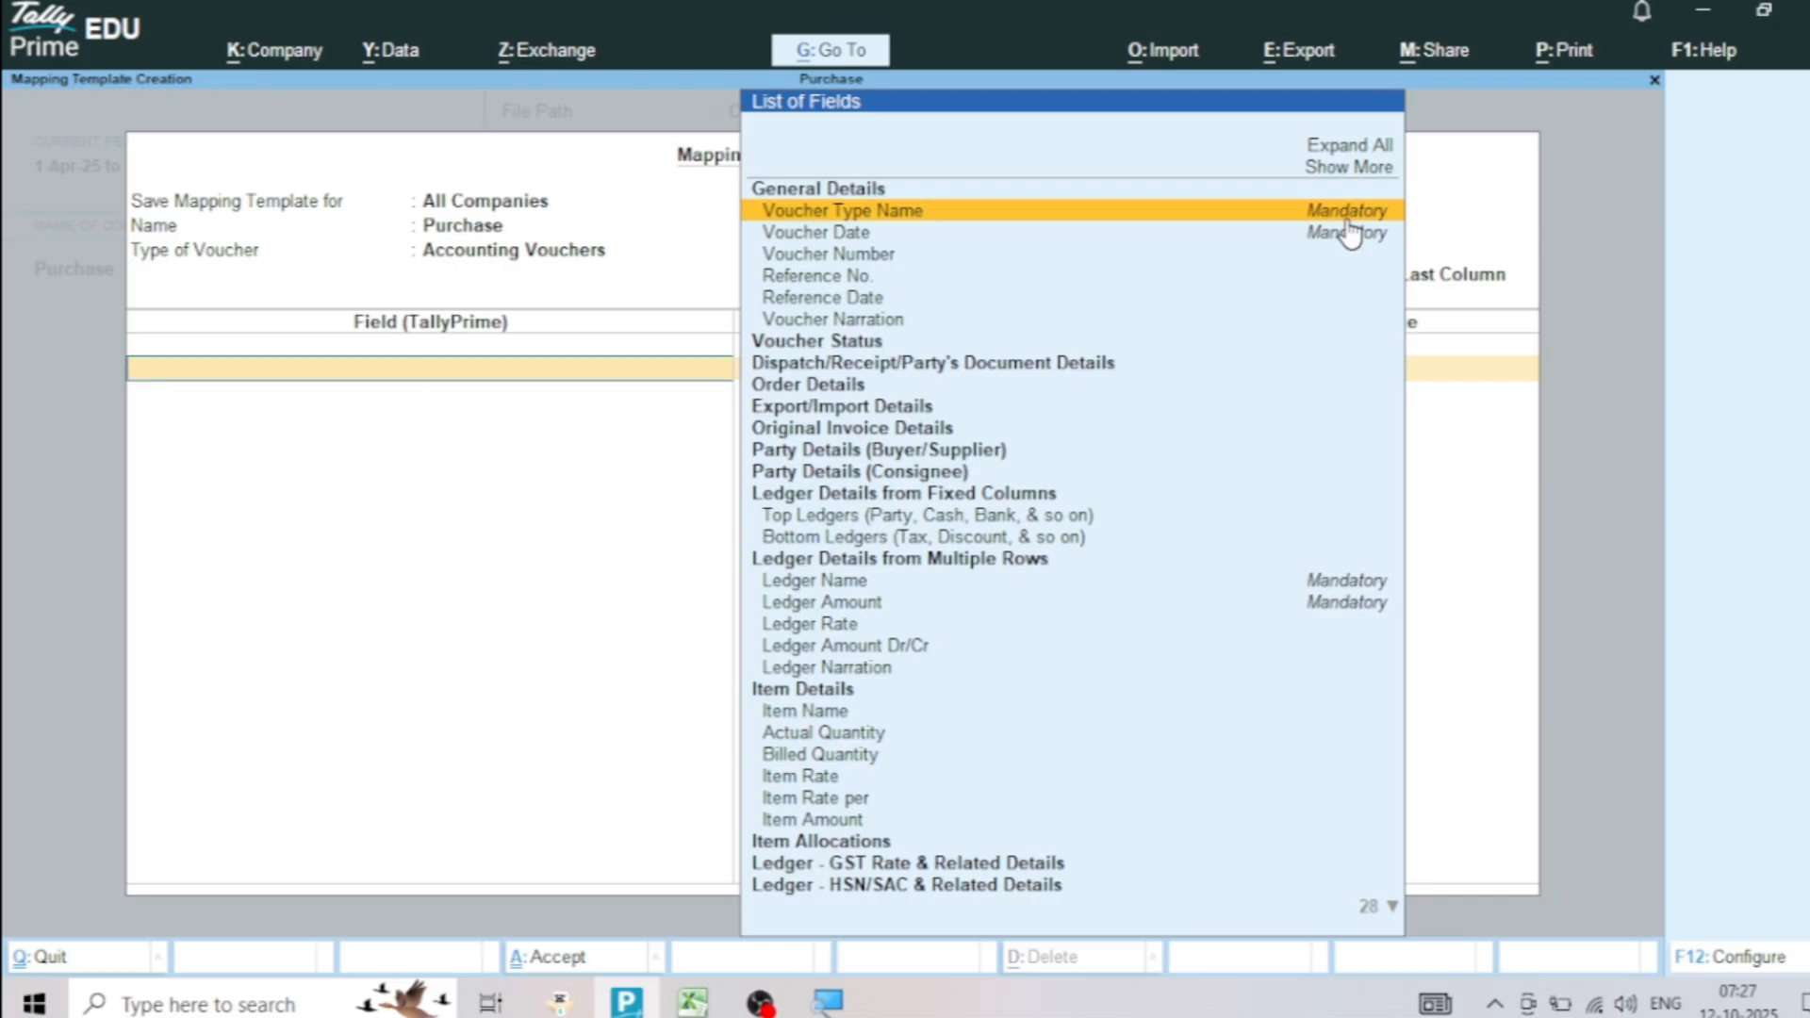
# Map the Voucher Type Name field to the Vch Type column, checking that column in the Excel sheet
pyautogui.click(1347, 218)
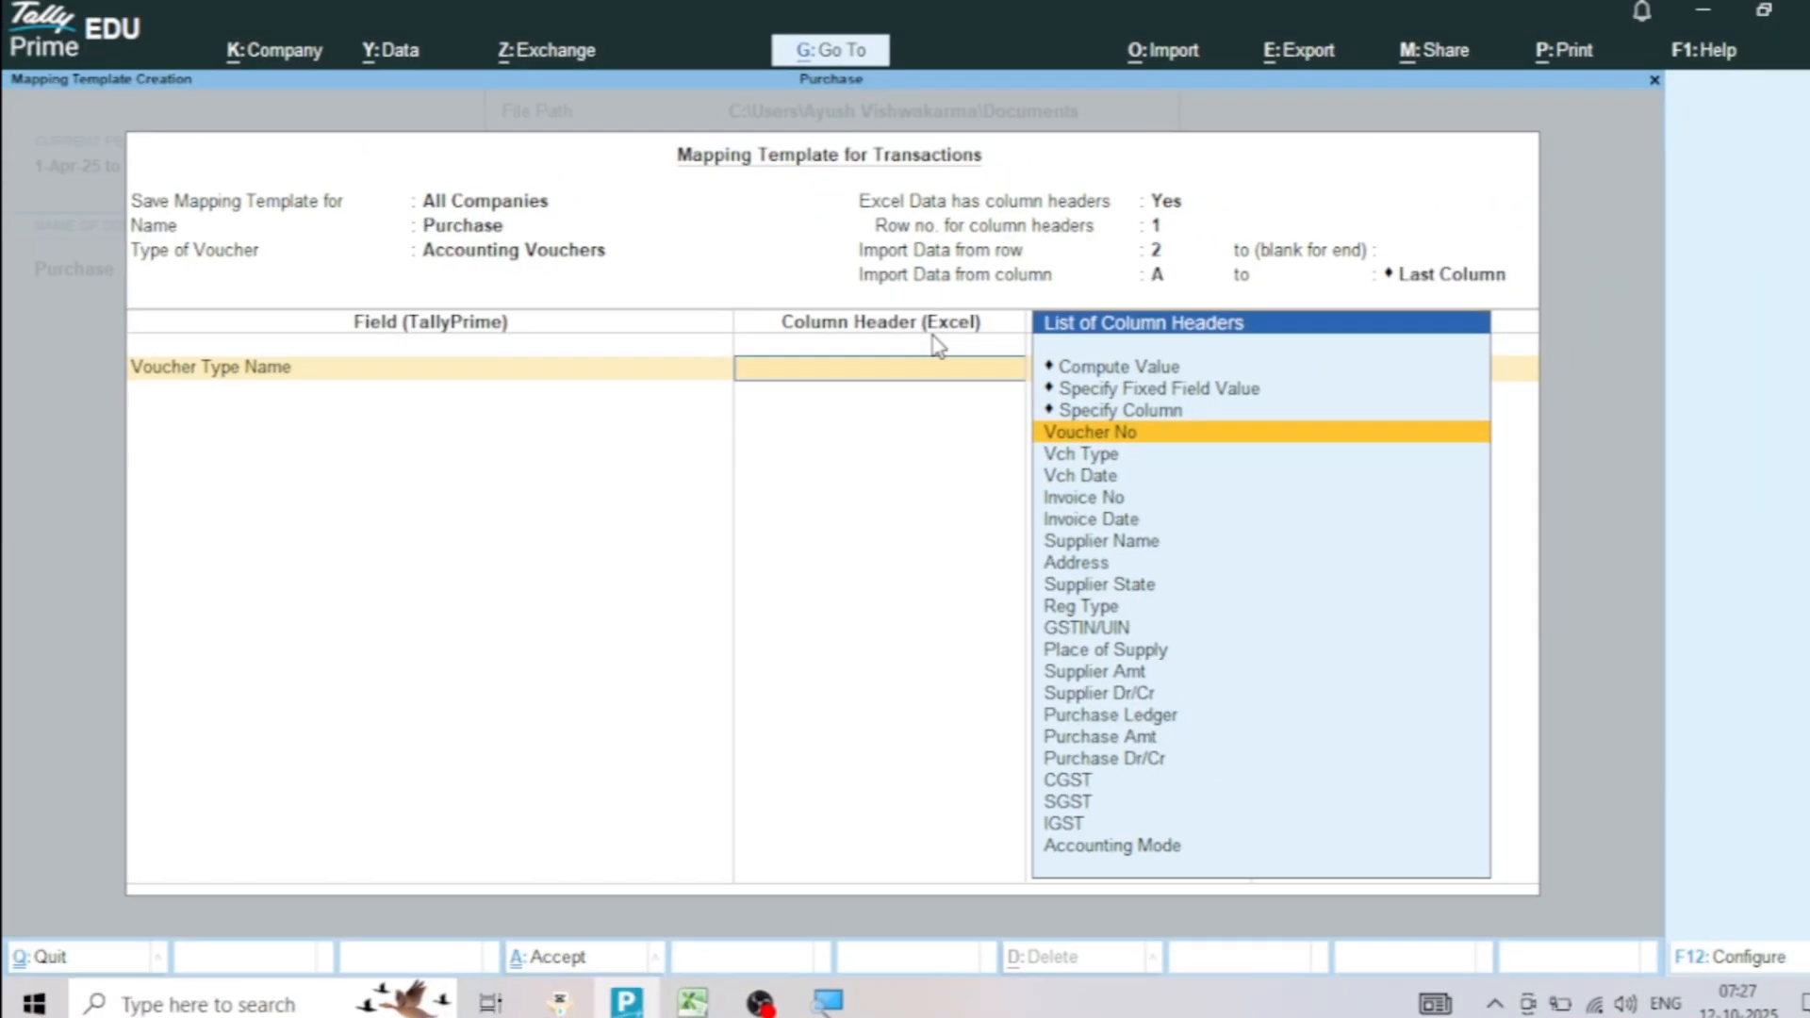
pyautogui.click(693, 1002)
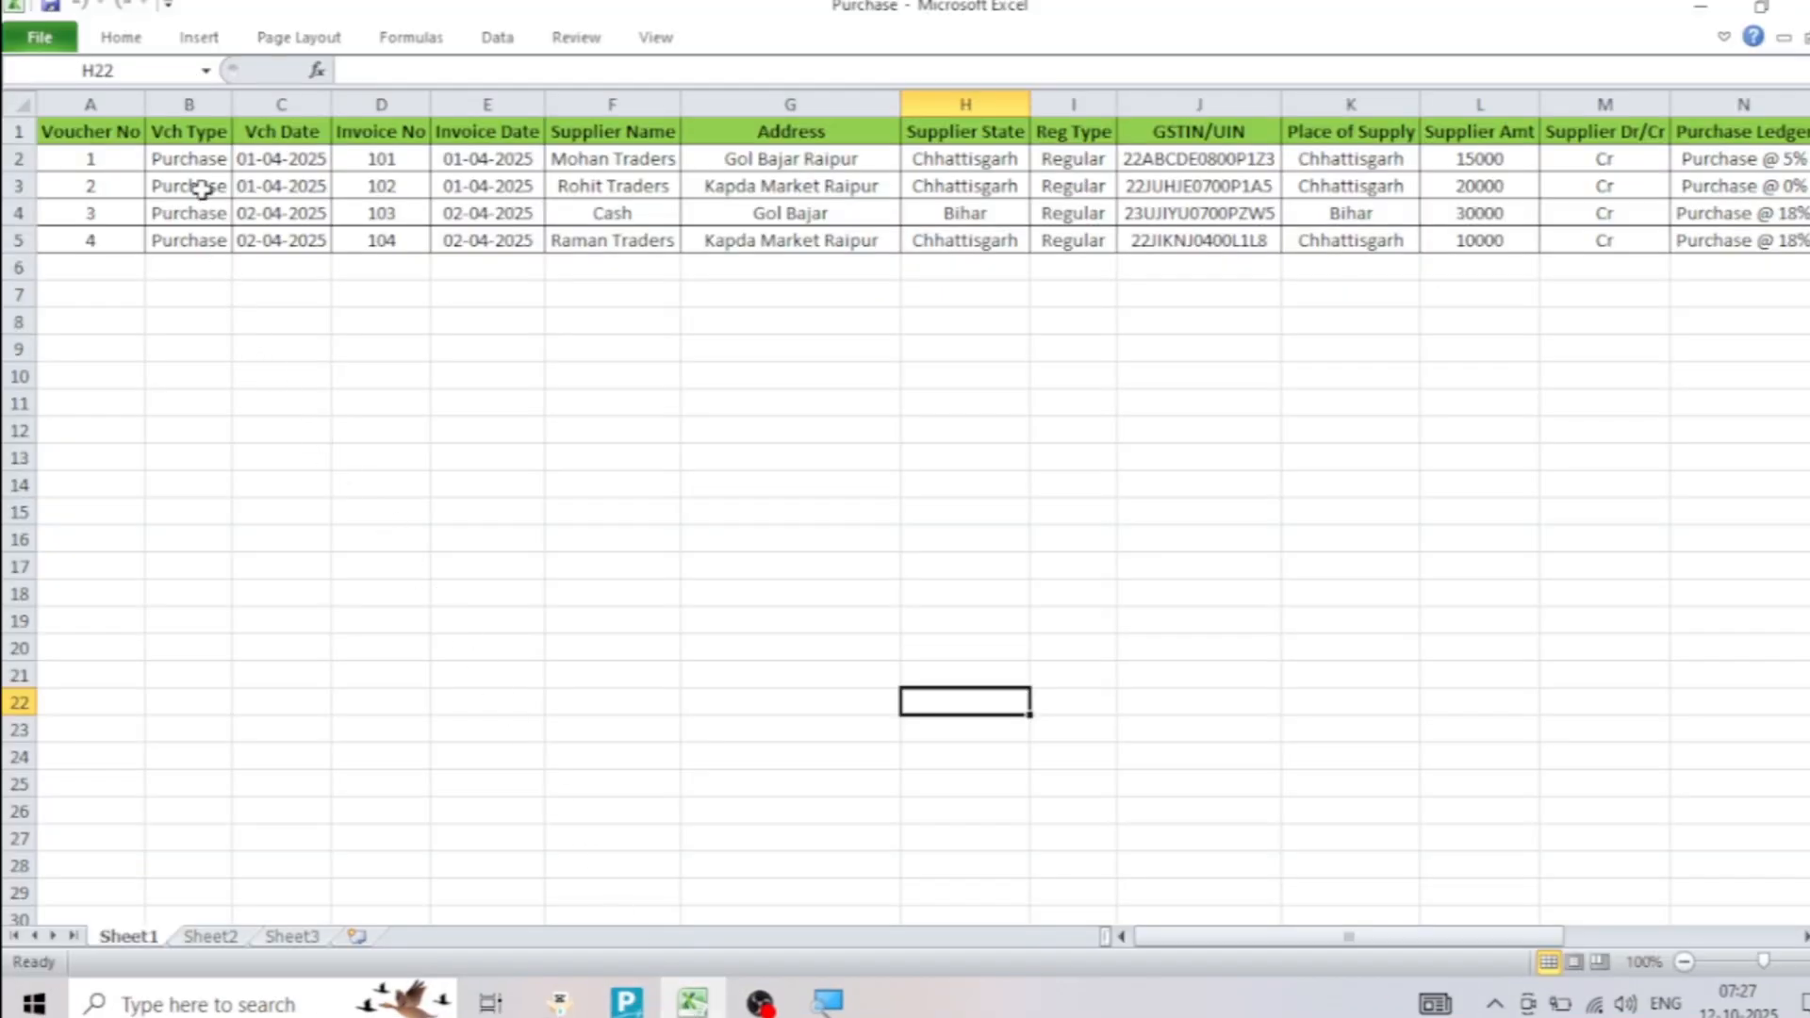
pyautogui.moveTo(204, 130); pyautogui.dragTo(194, 179)
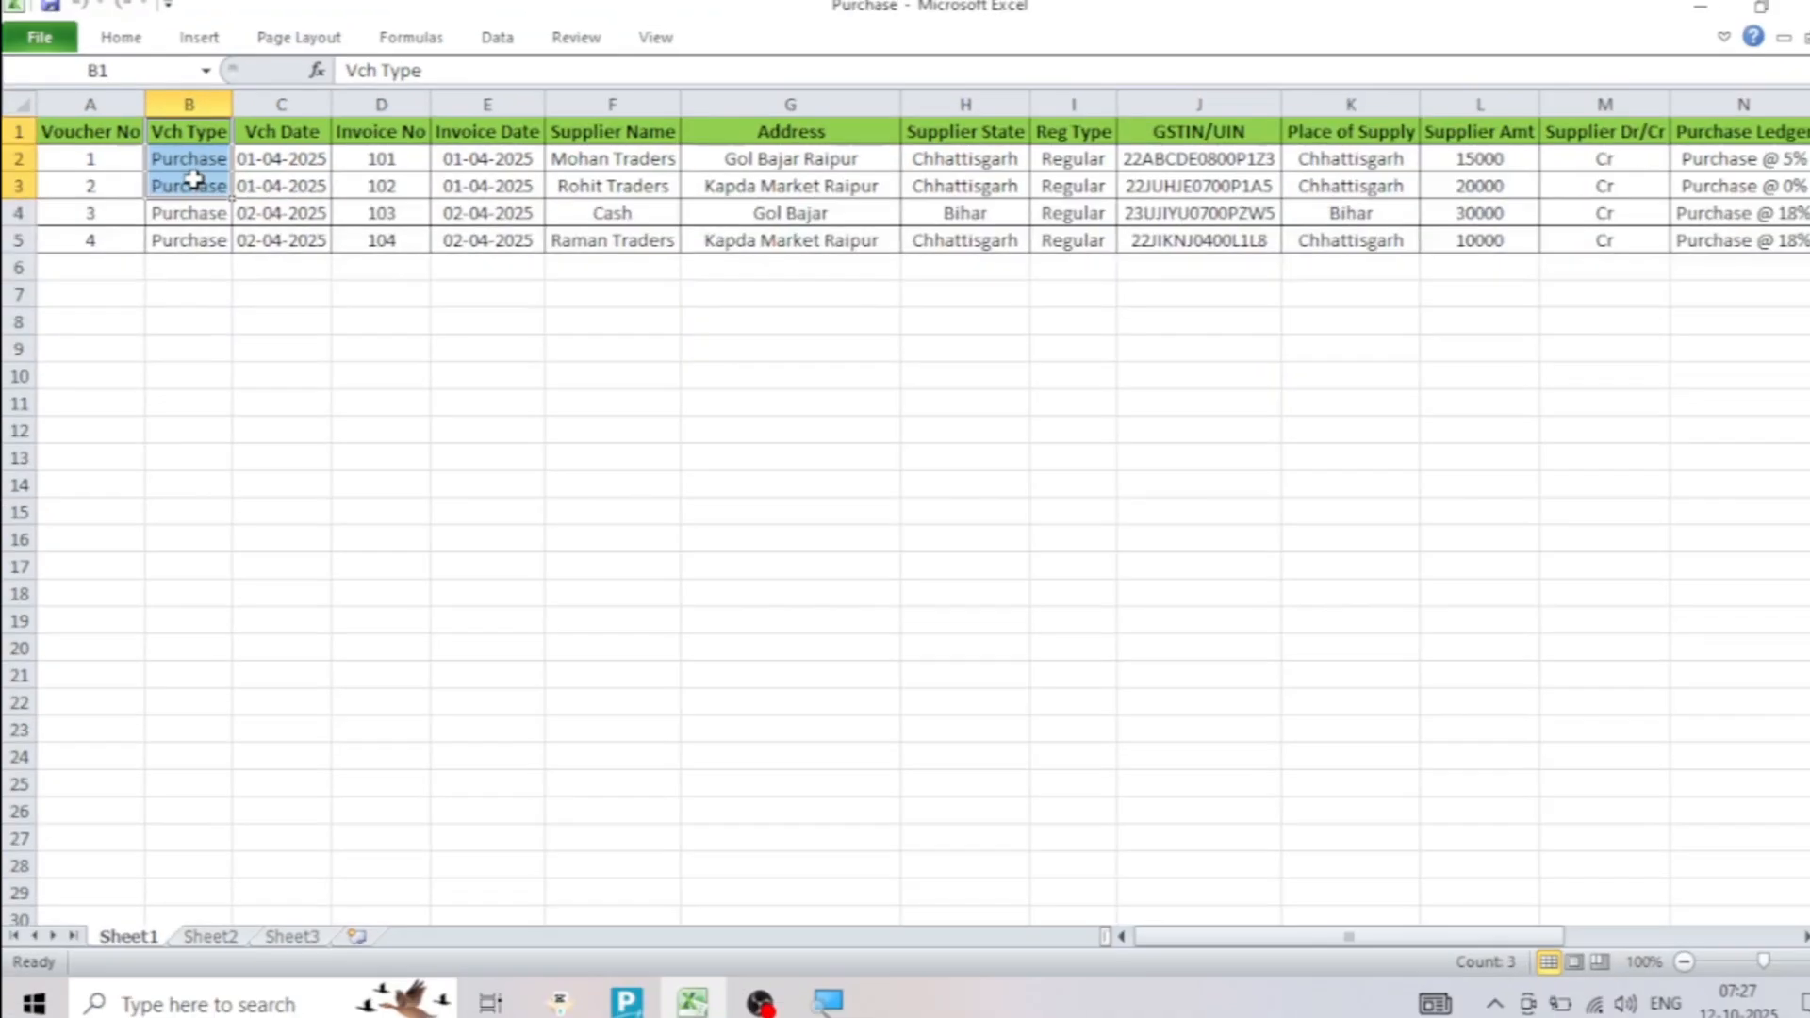
pyautogui.hotkey('alt', 'Tab')
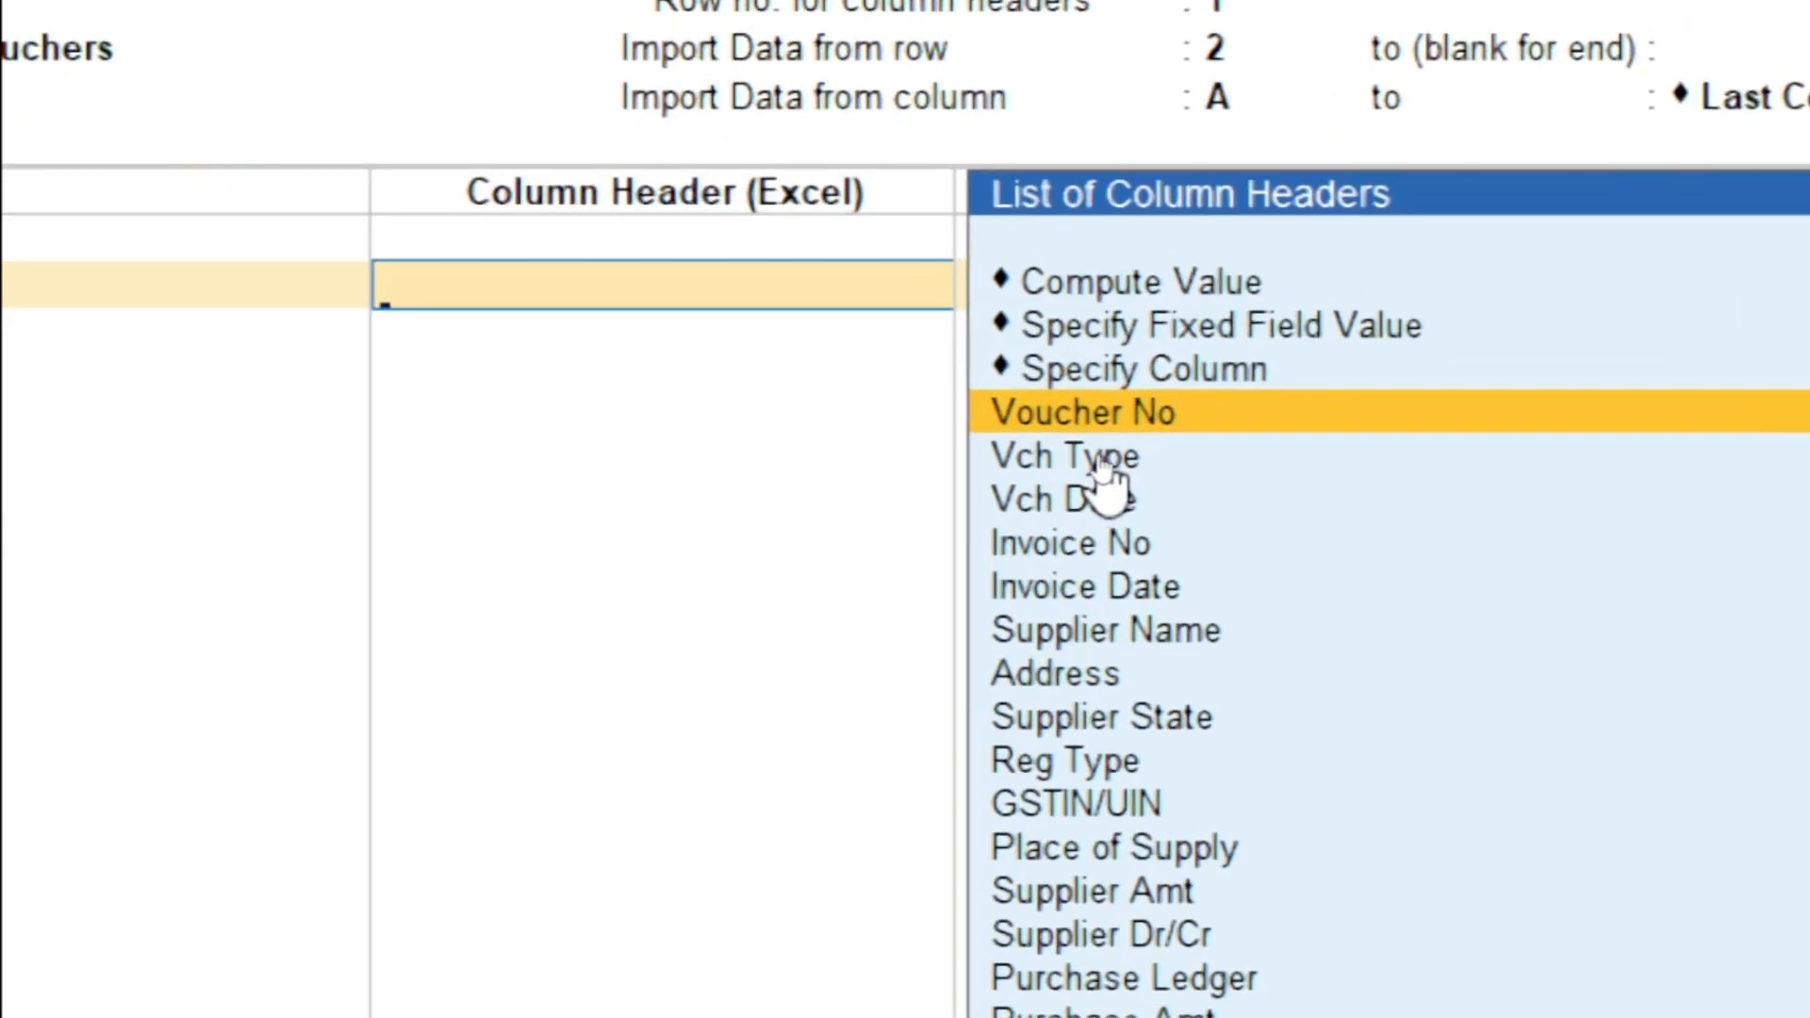
pyautogui.press('Down')
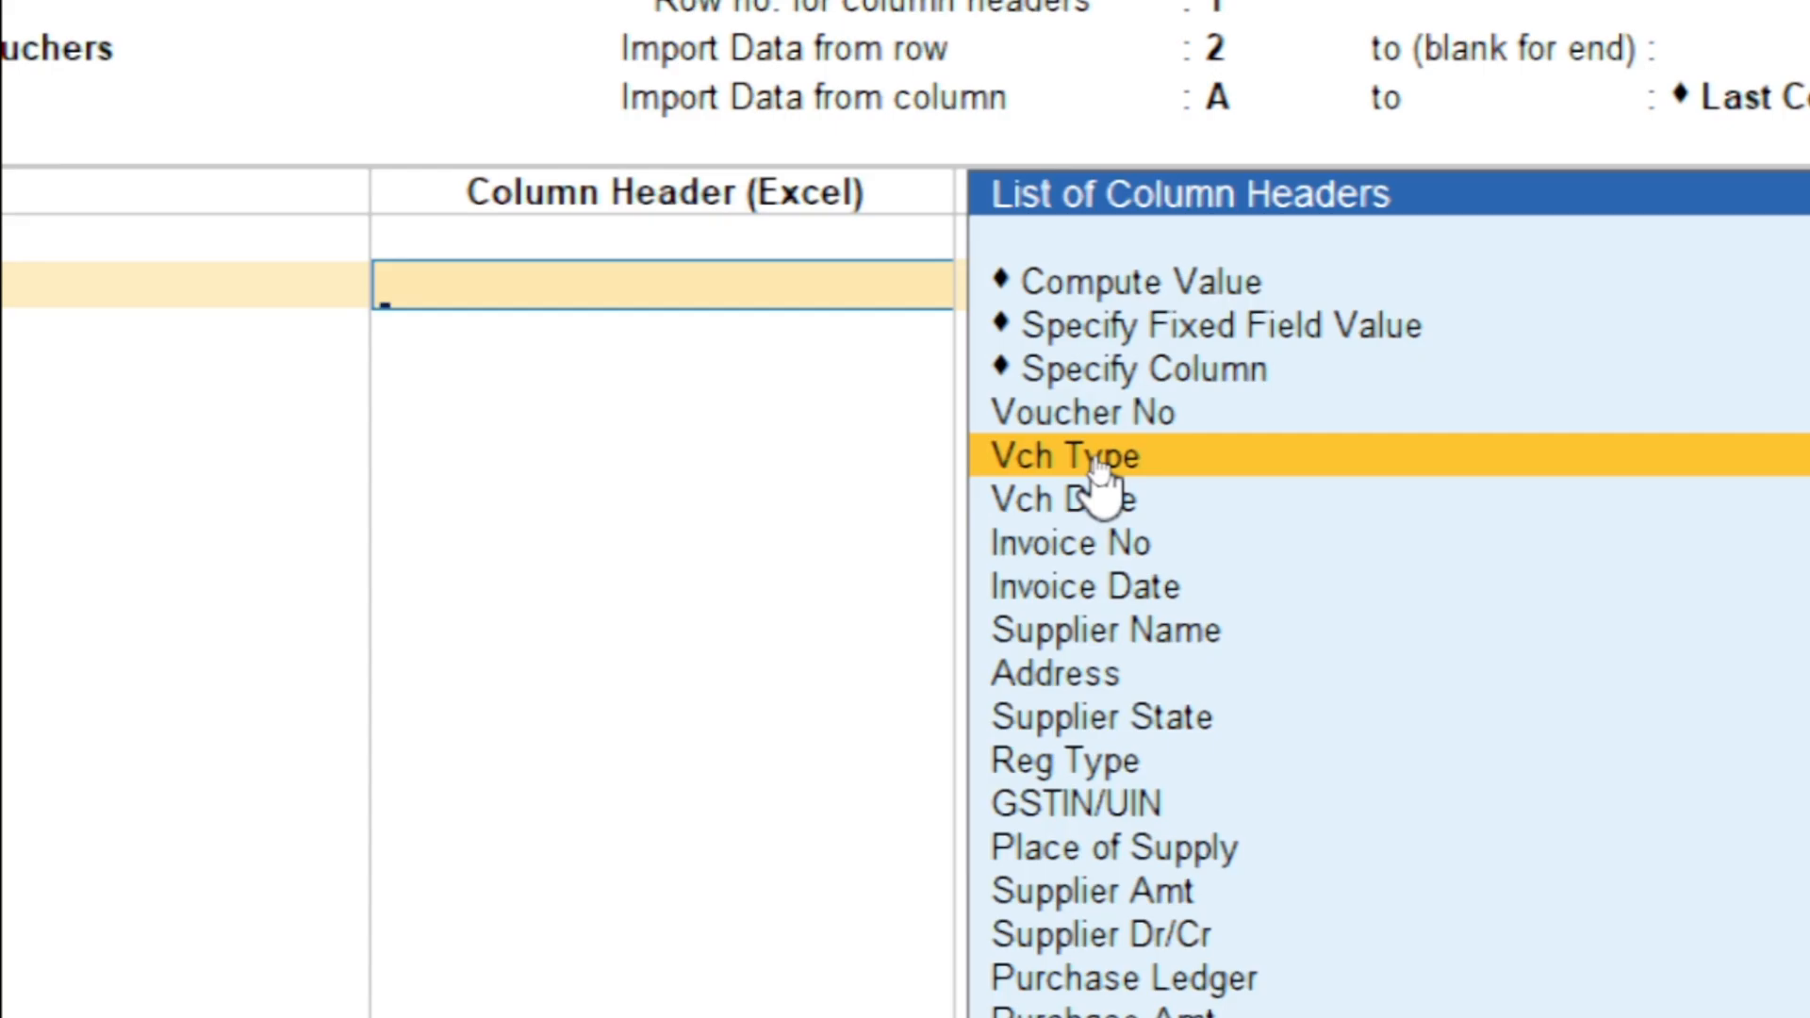
pyautogui.click(1099, 462)
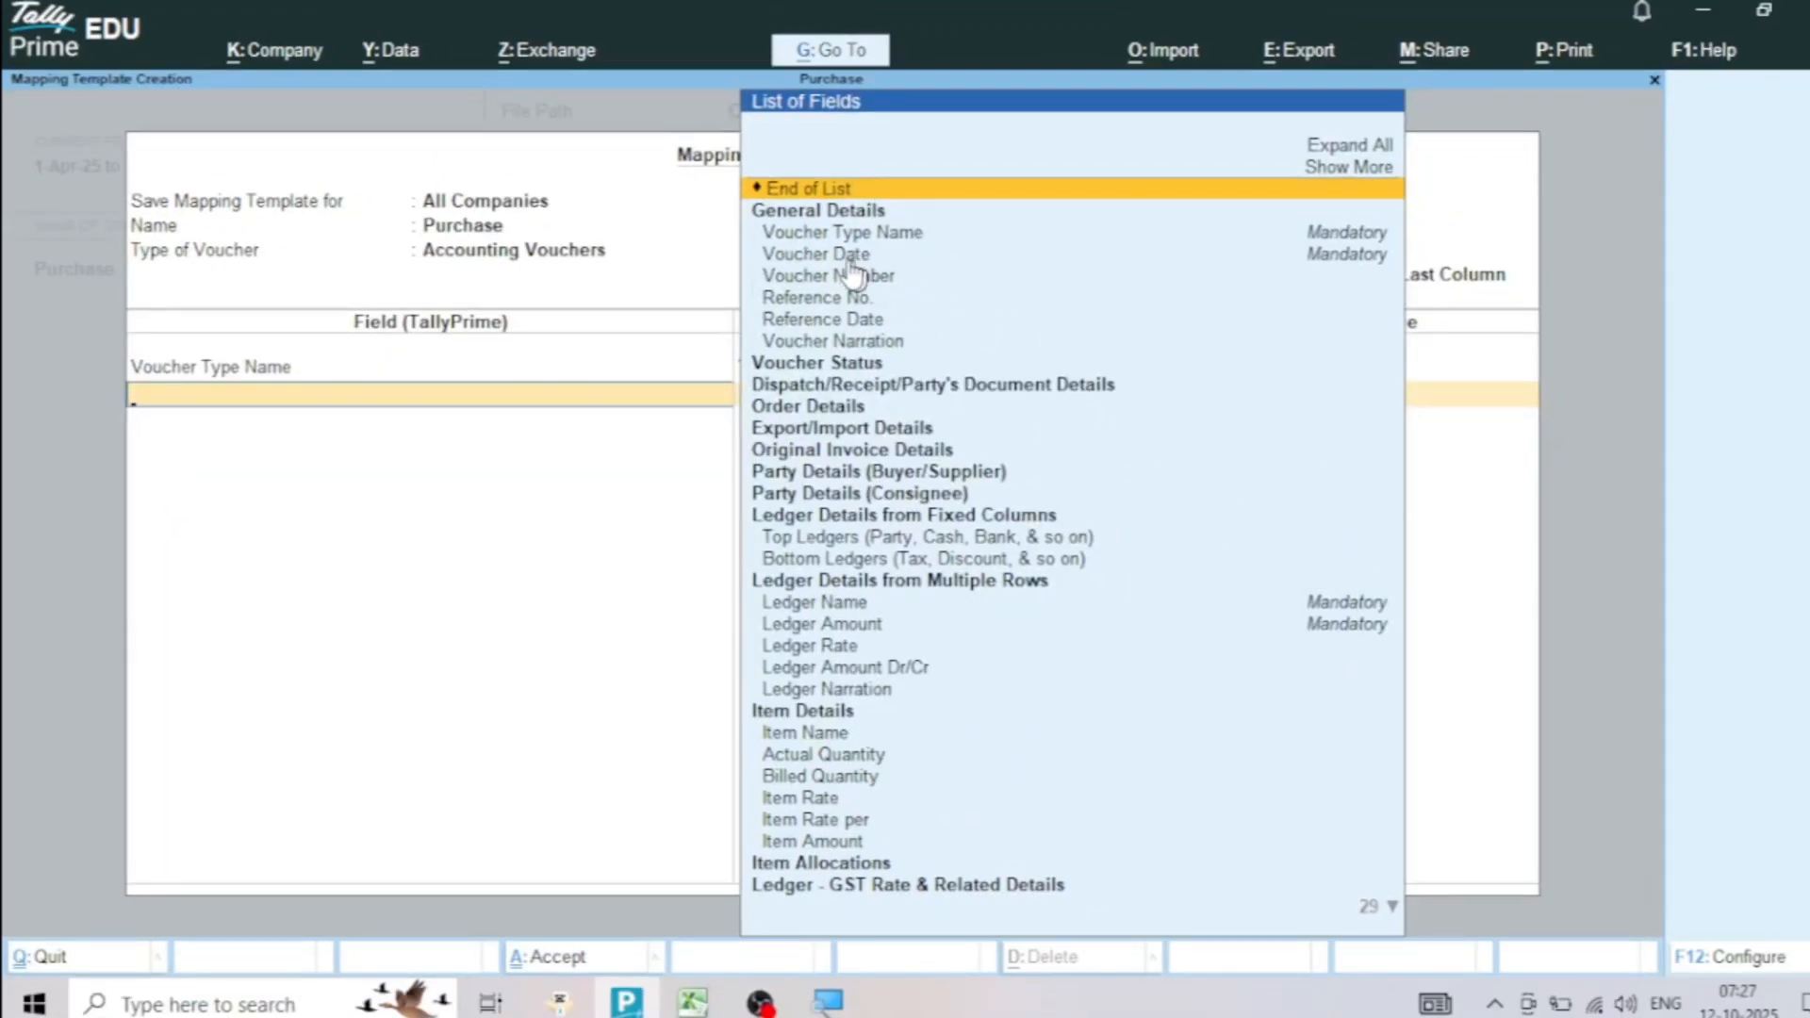
# Map the Voucher Date field to the Vch Date column and Voucher Number to the Voucher No column
pyautogui.click(837, 256)
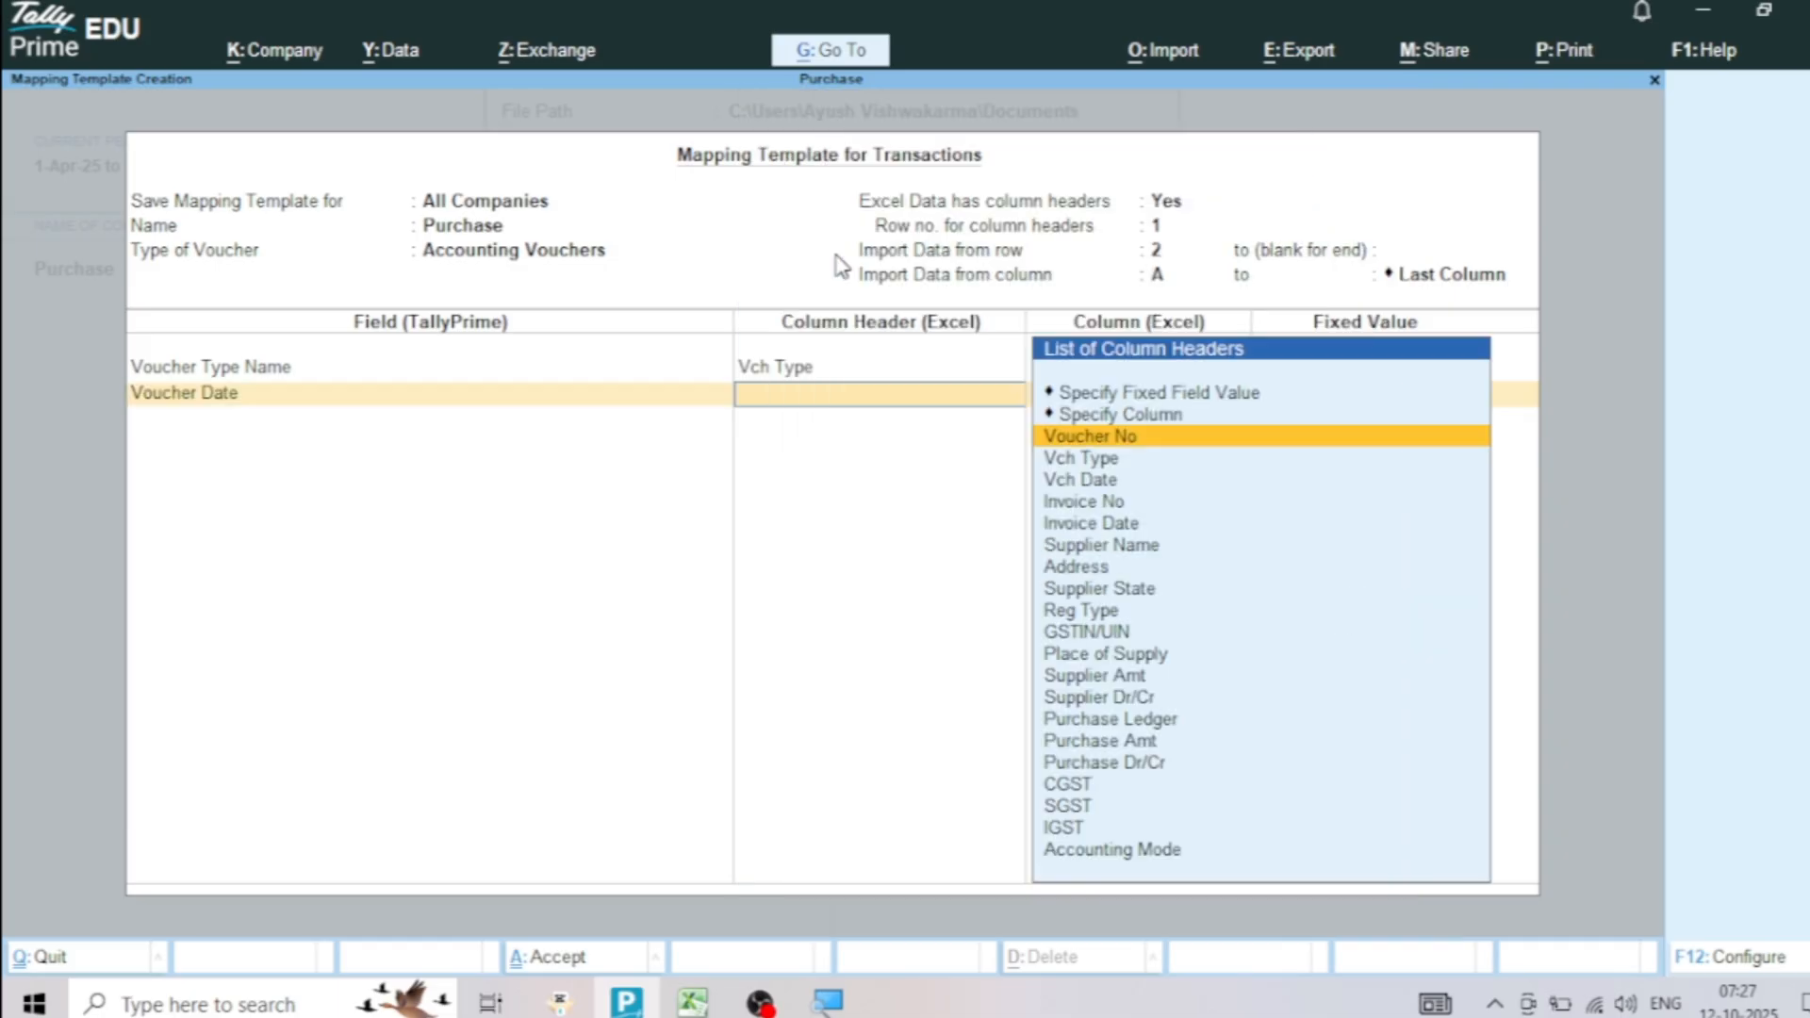
pyautogui.click(1092, 481)
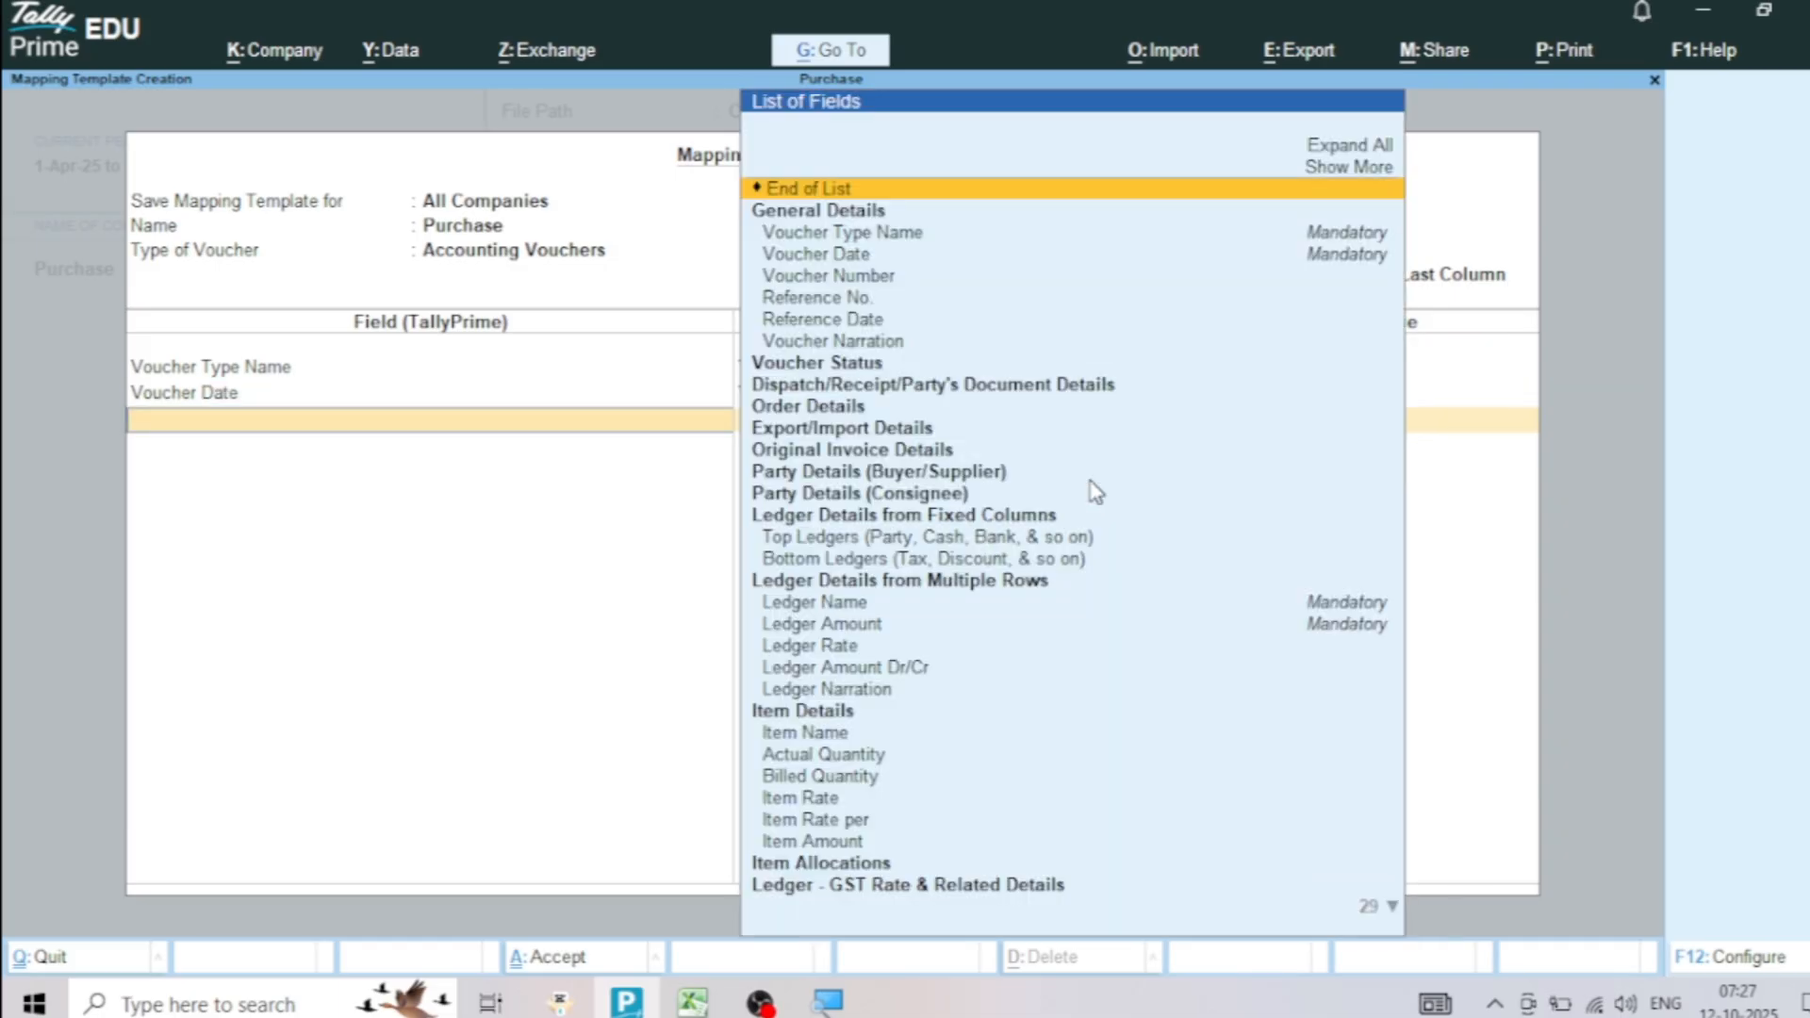
pyautogui.click(833, 279)
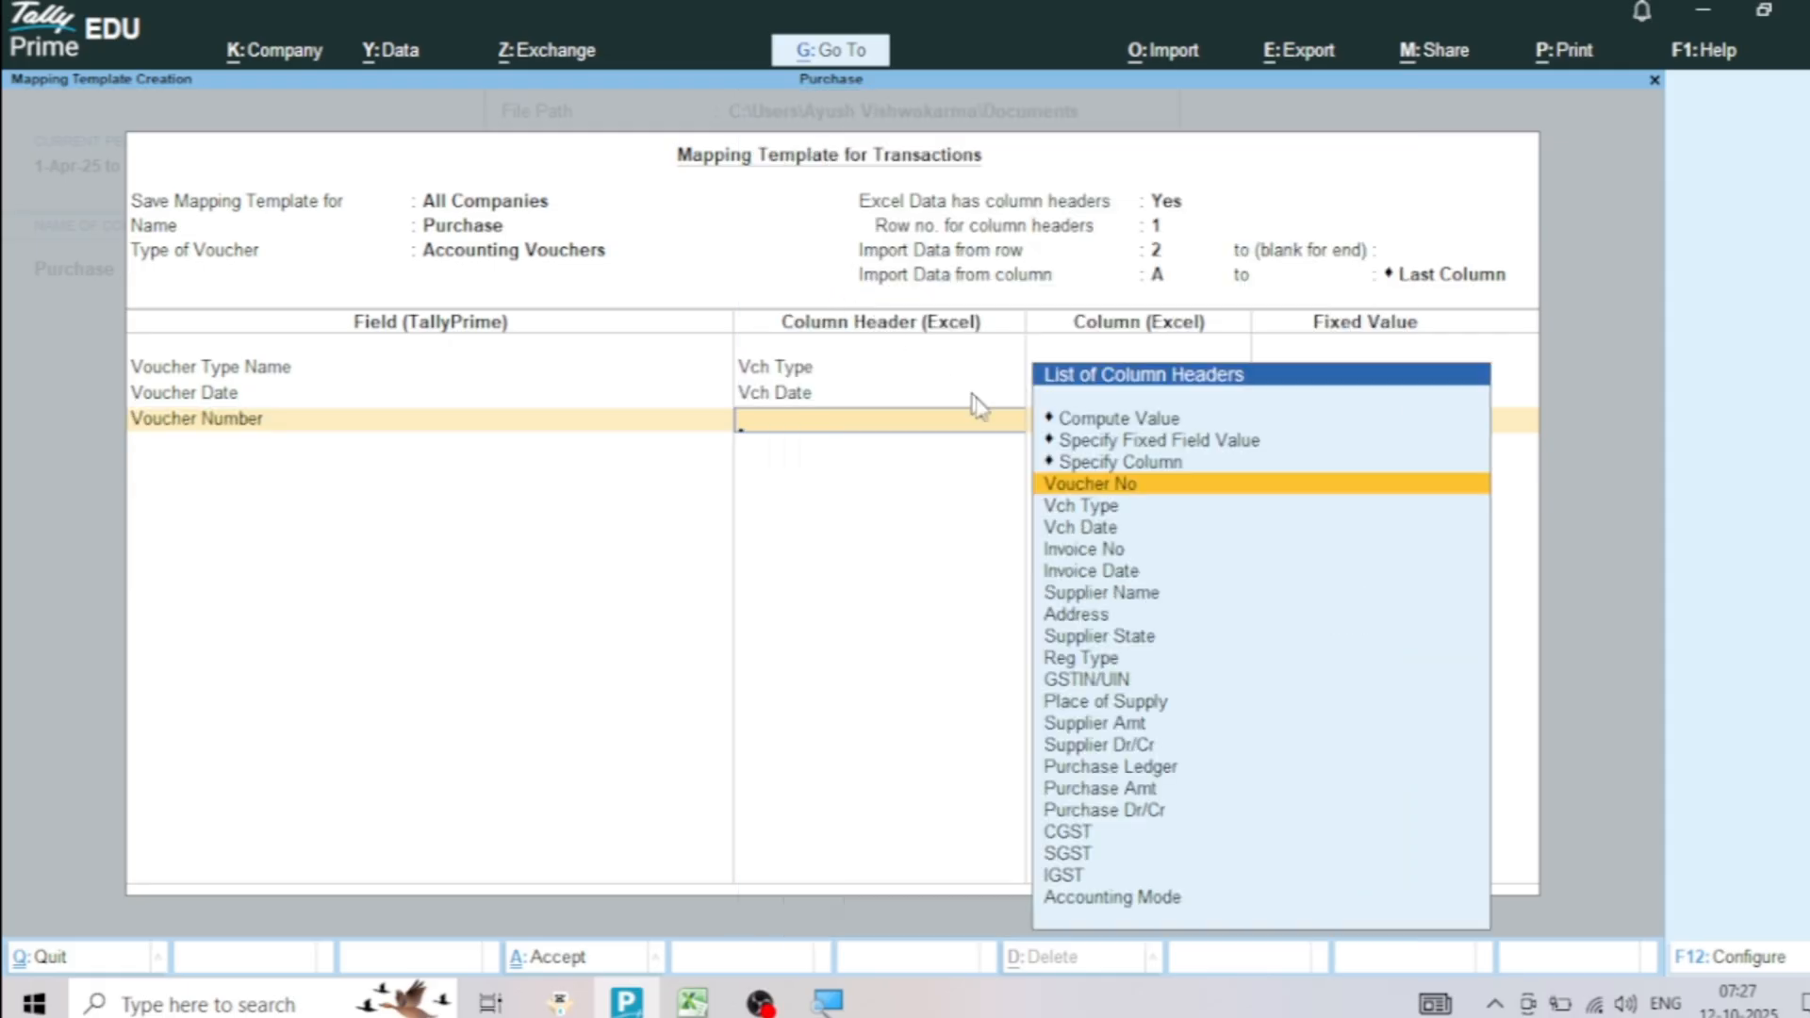
pyautogui.click(1104, 489)
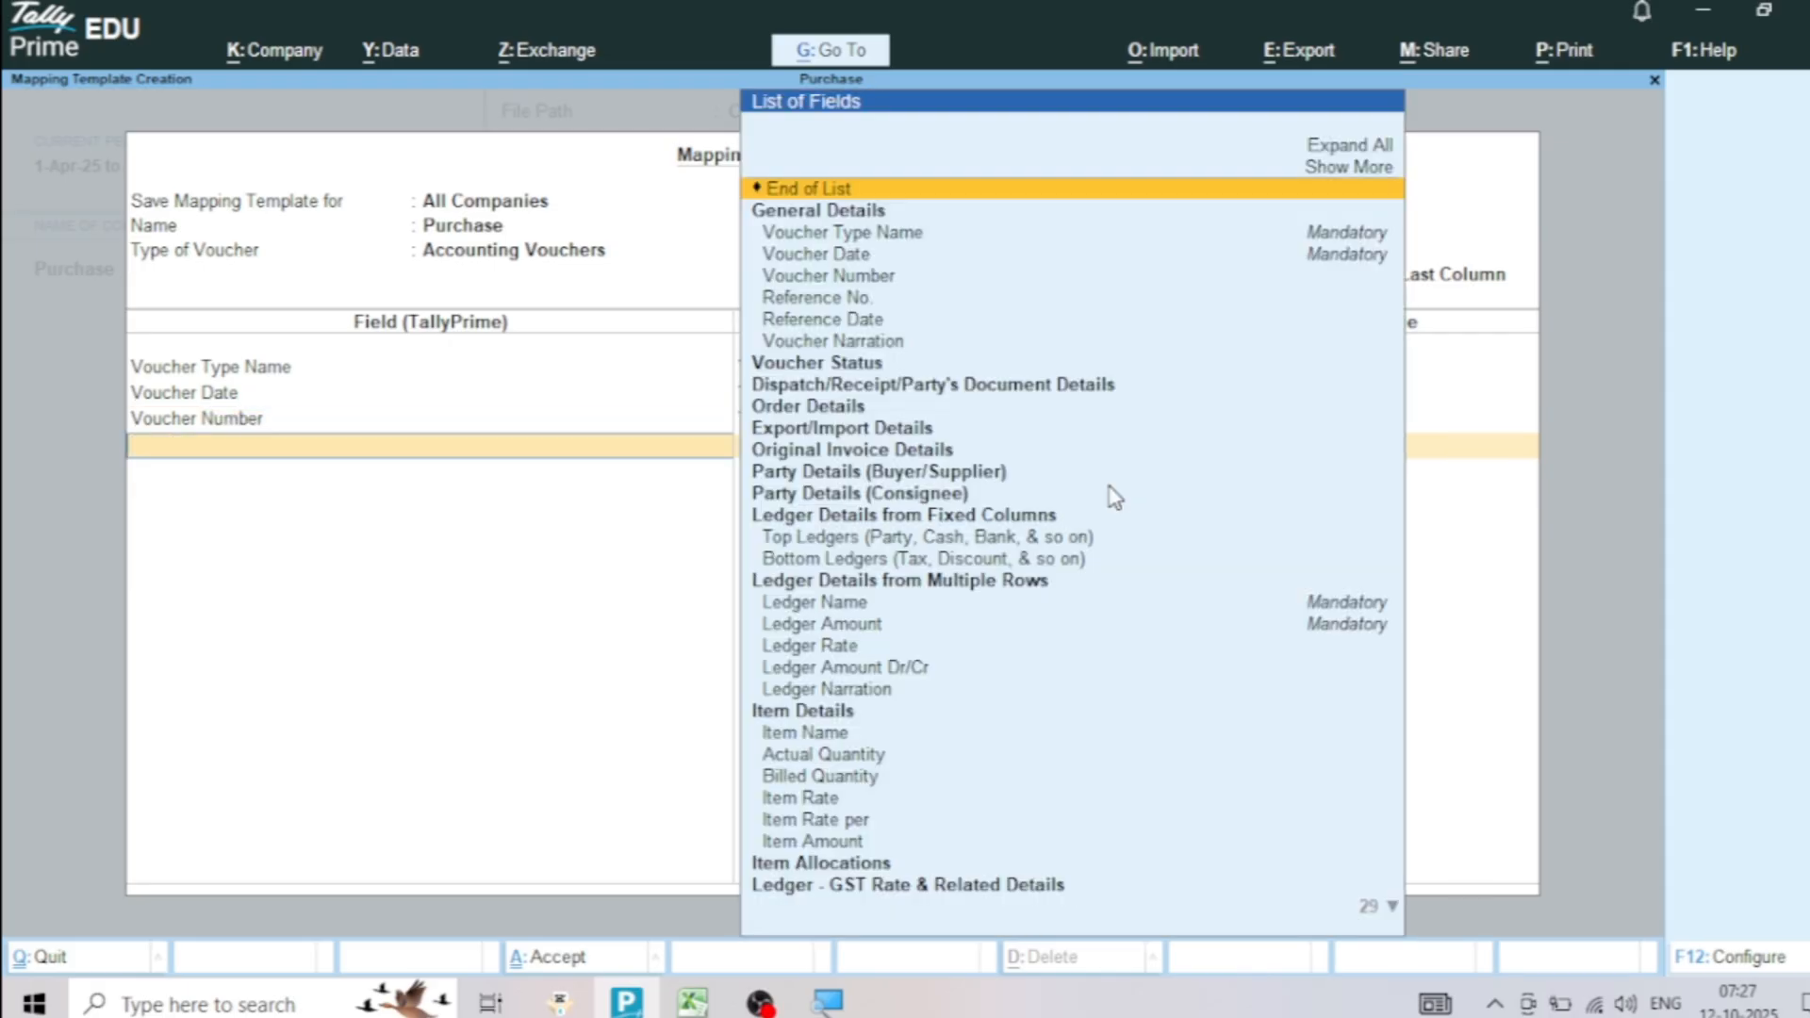
# Map Reference No. to the Invoice No column, checking it in the Excel sheet, and Reference Date to Invoice Date
pyautogui.click(812, 306)
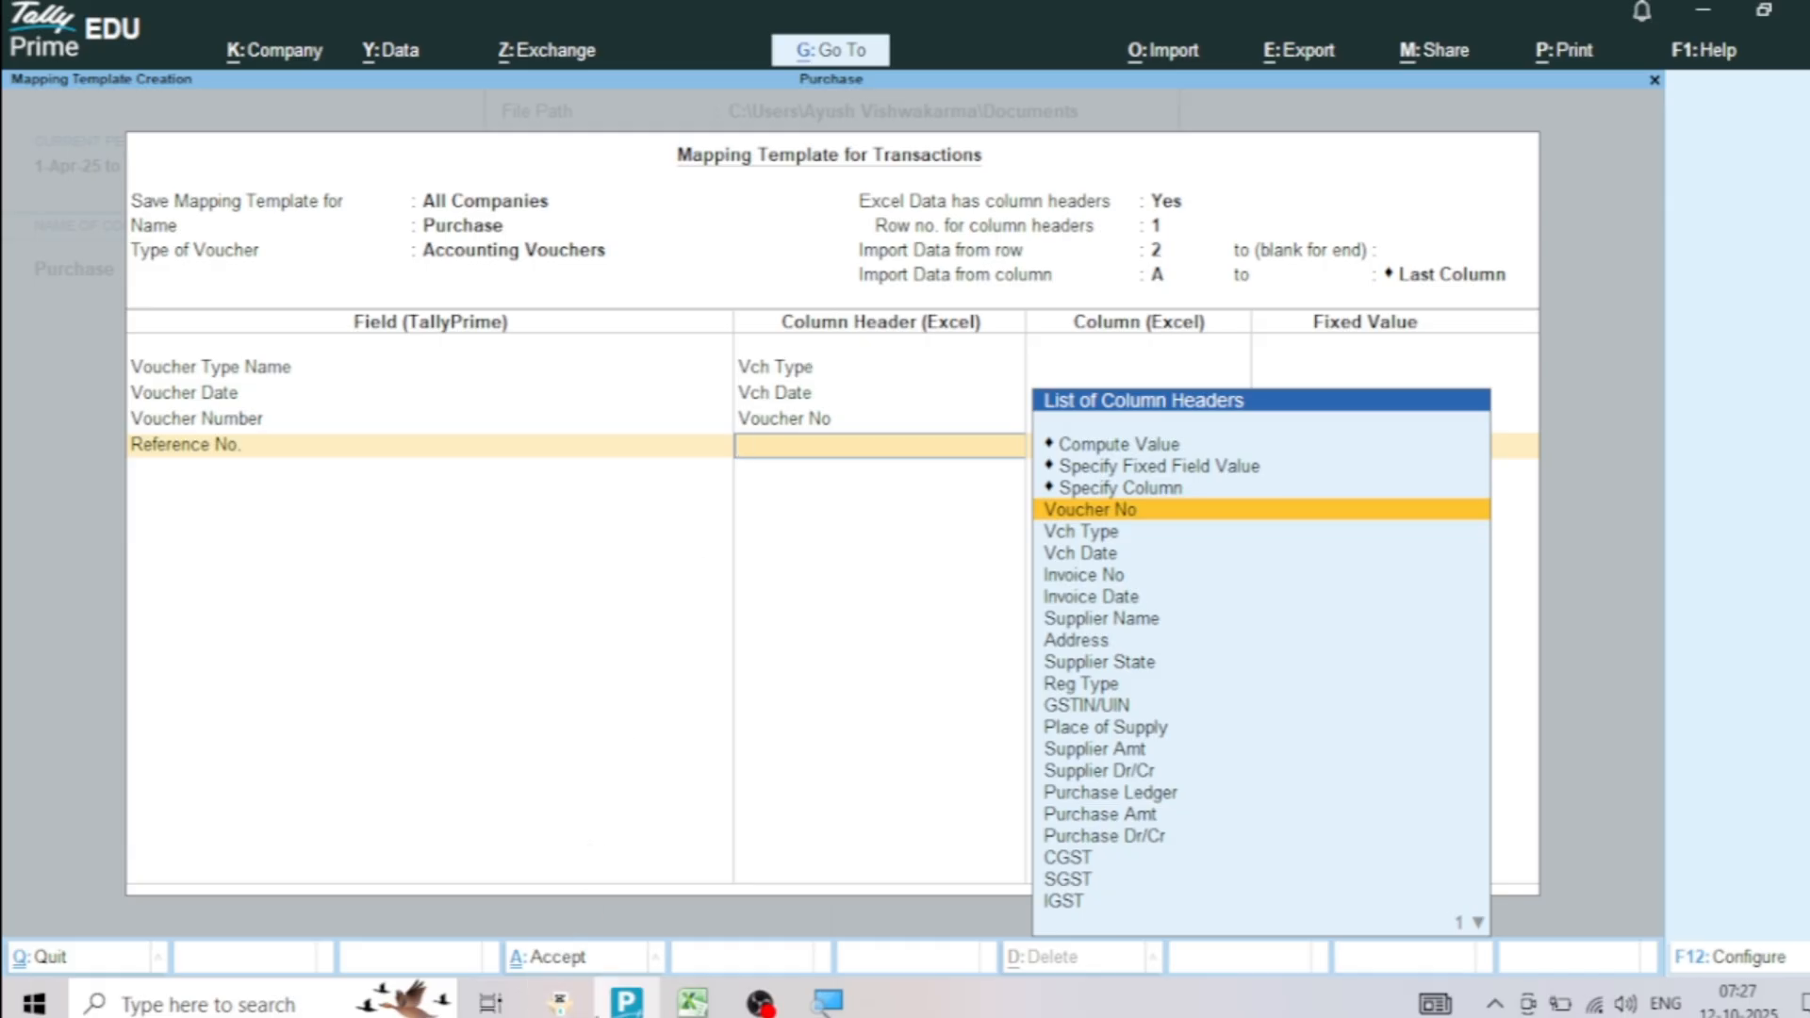
pyautogui.hotkey('alt', 'Tab')
pyautogui.click(339, 350)
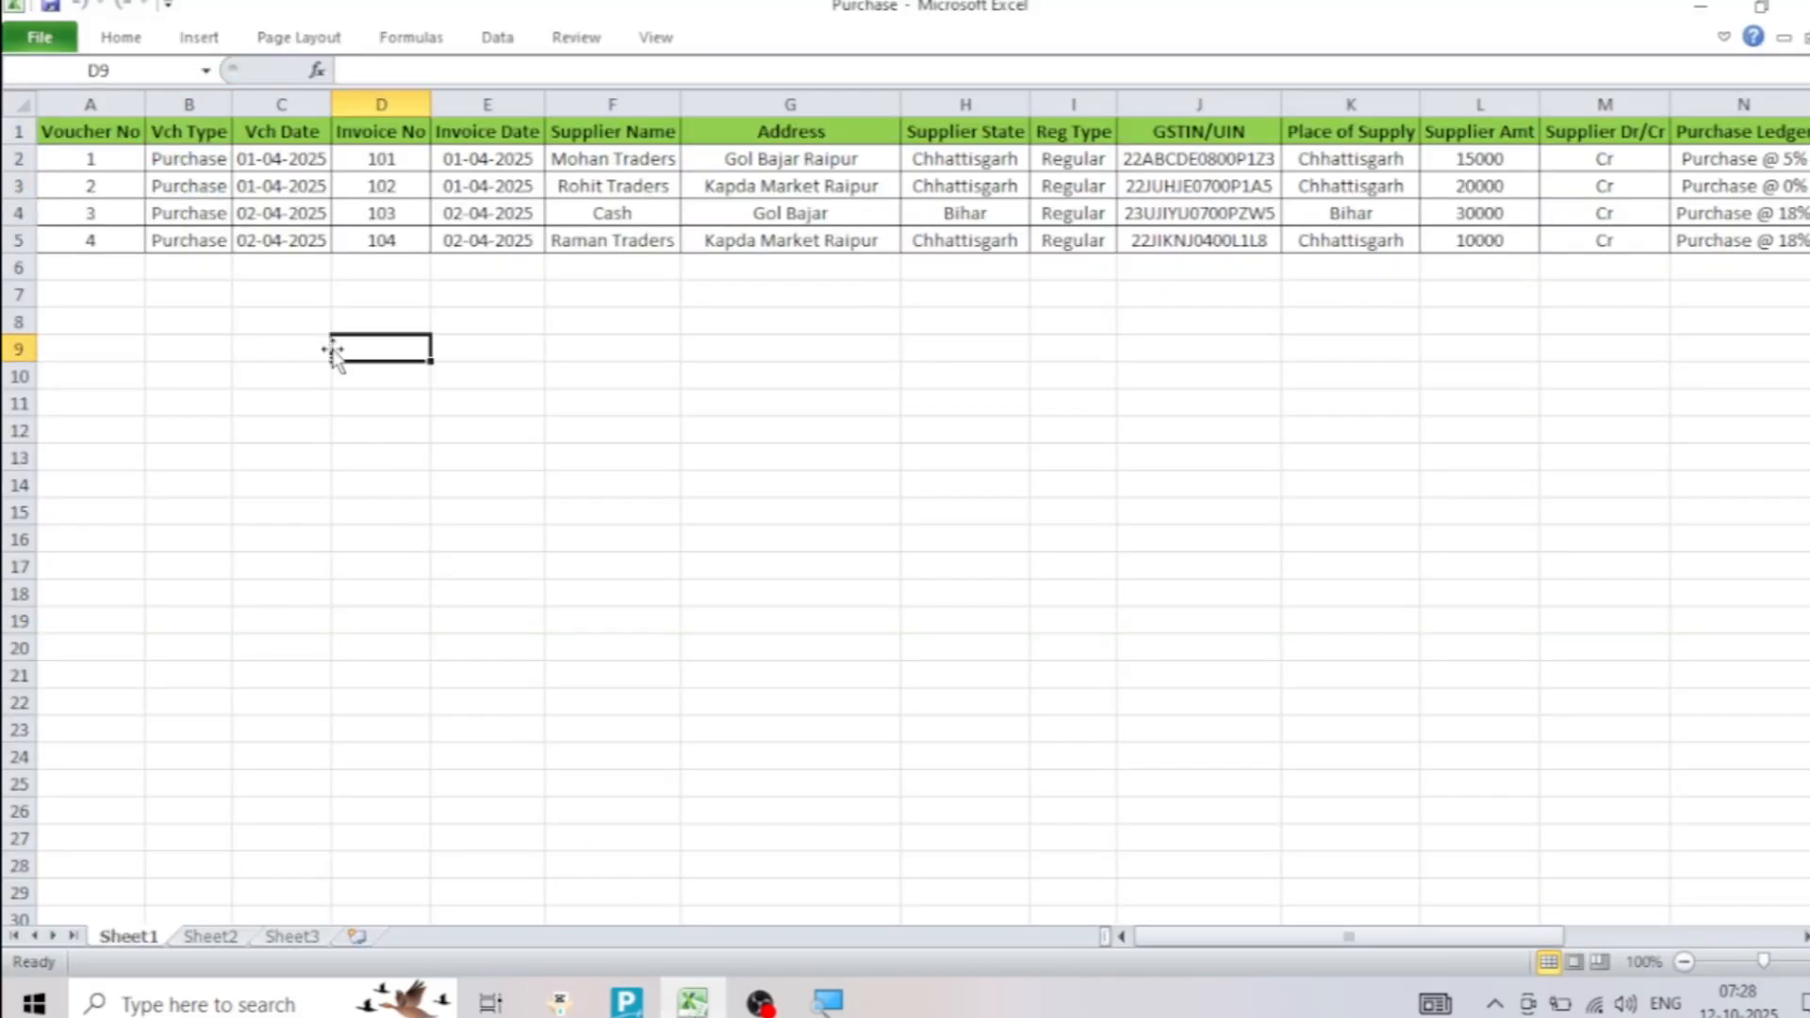
pyautogui.moveTo(381, 132); pyautogui.dragTo(377, 236)
pyautogui.click(377, 240)
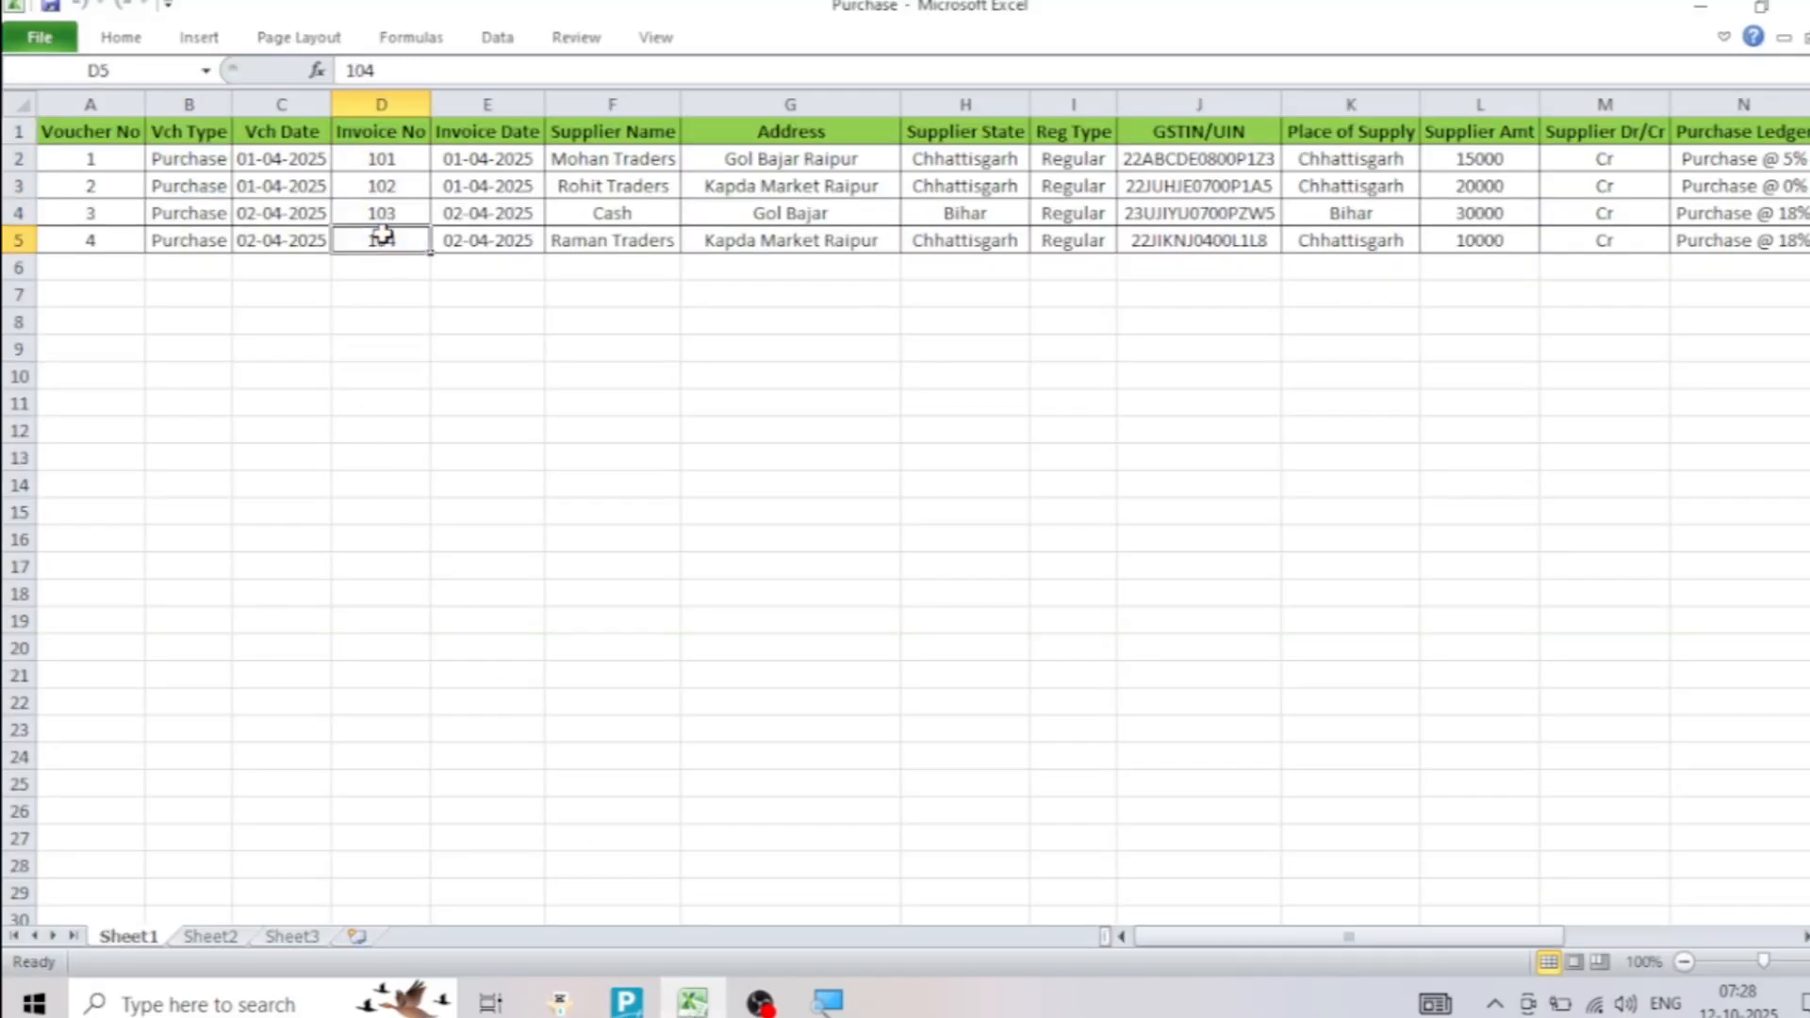
pyautogui.click(627, 1001)
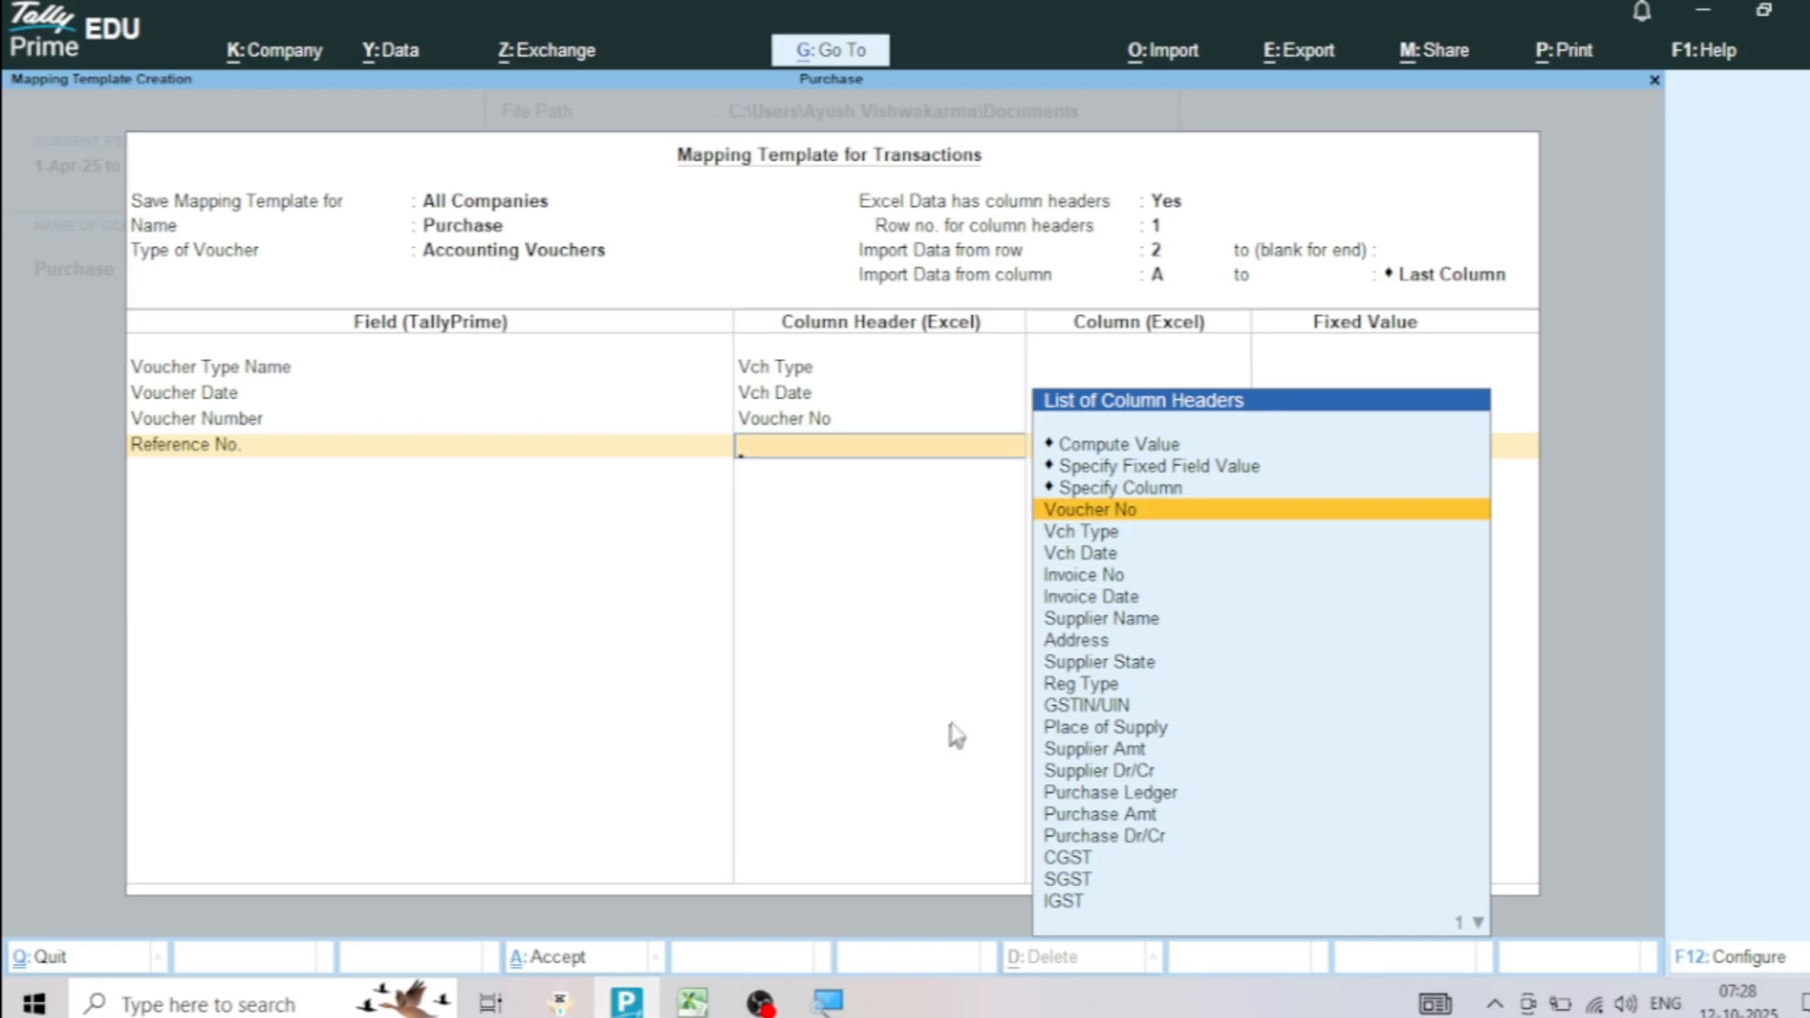
pyautogui.click(1087, 577)
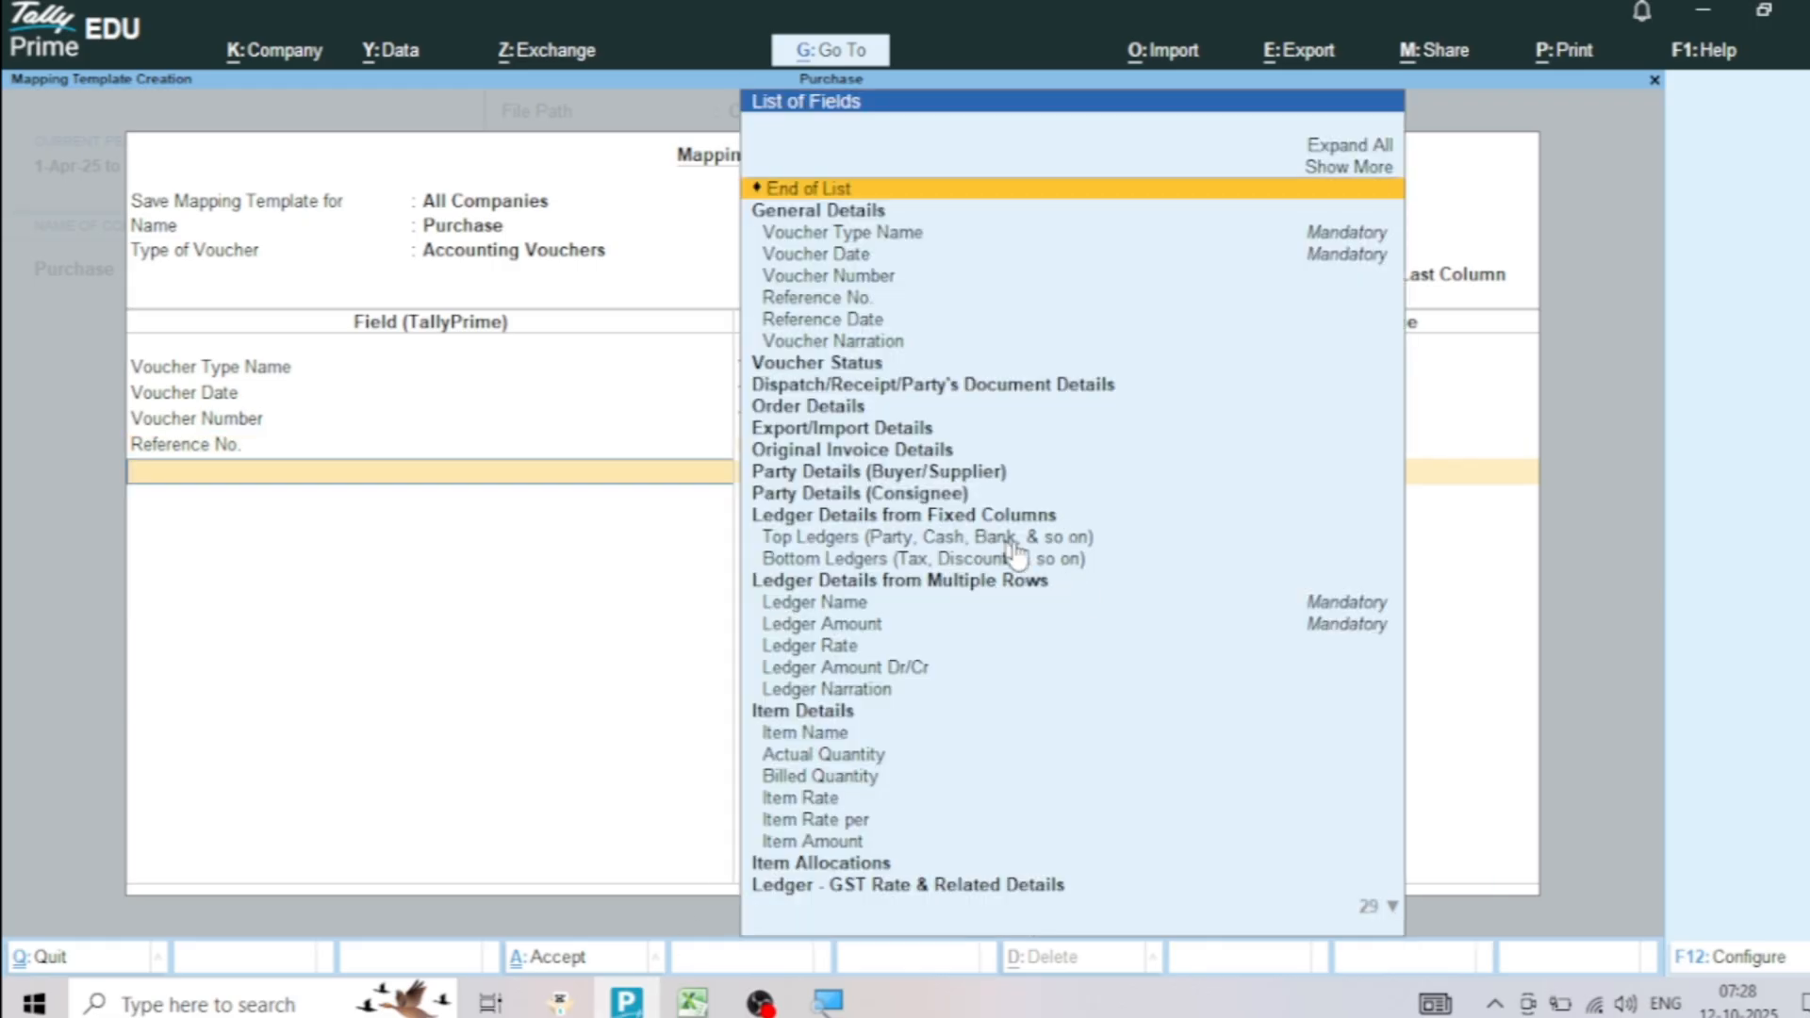
pyautogui.click(854, 321)
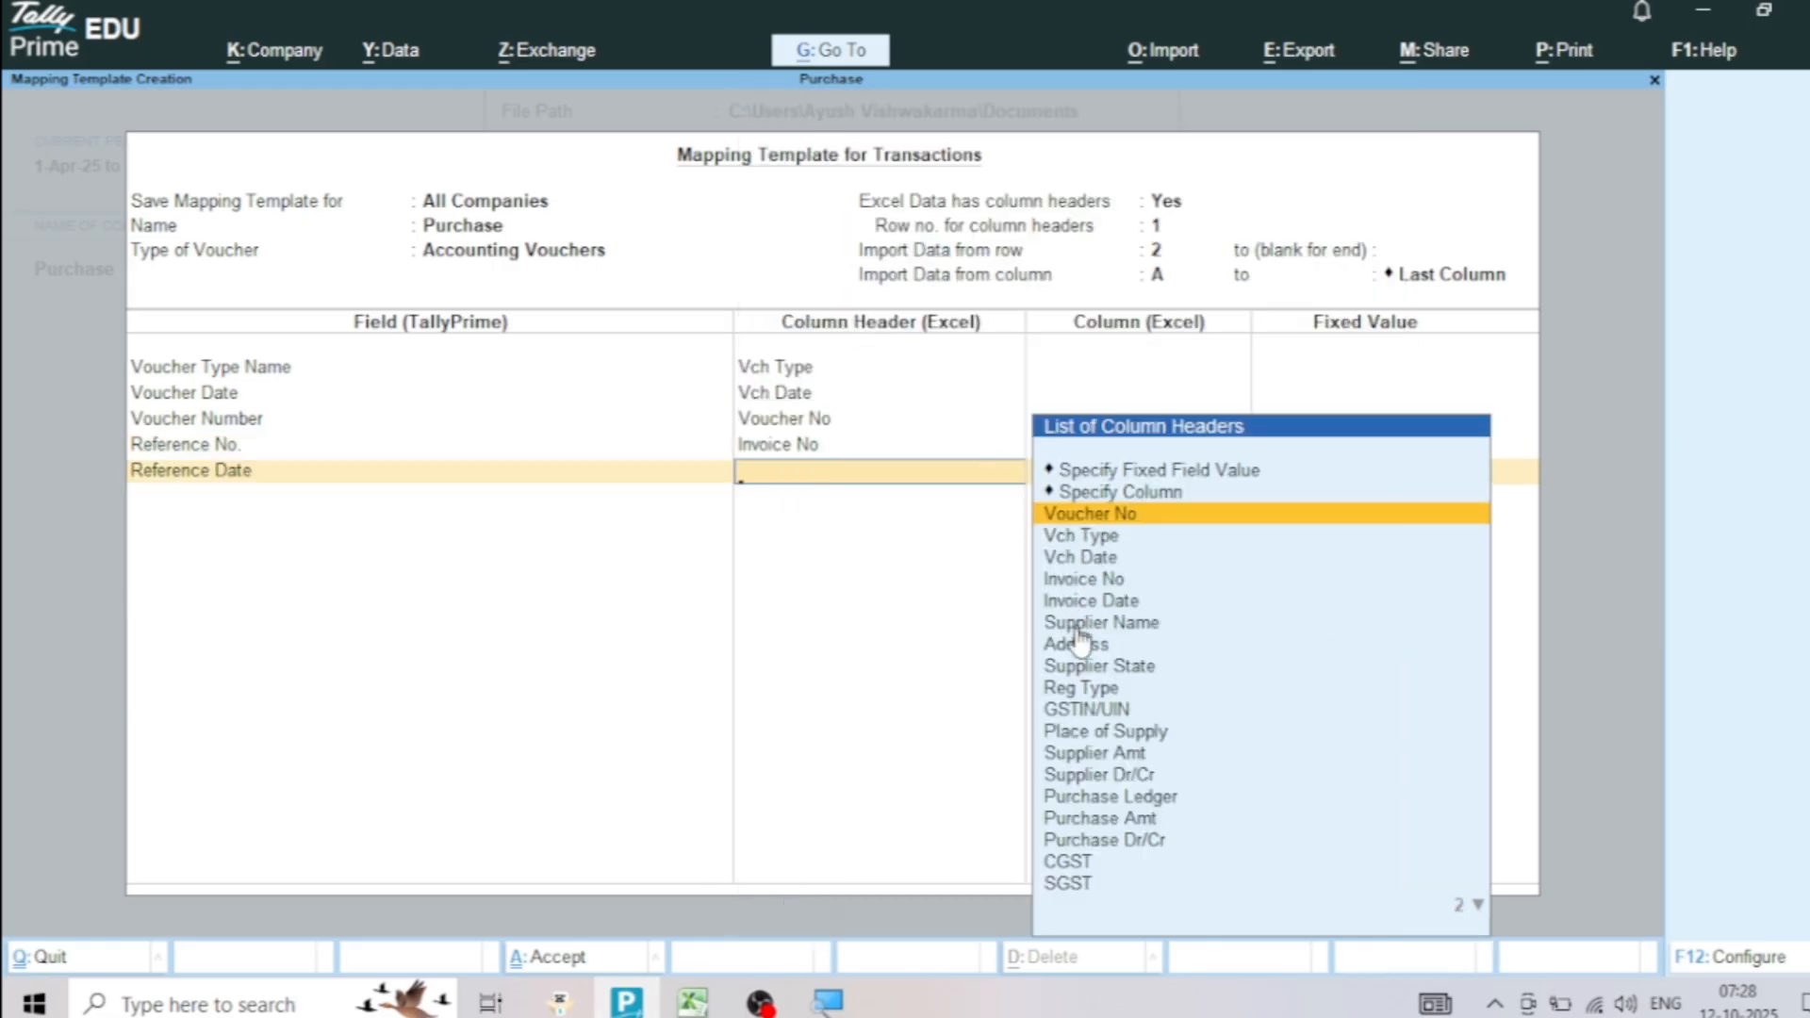
pyautogui.click(1095, 603)
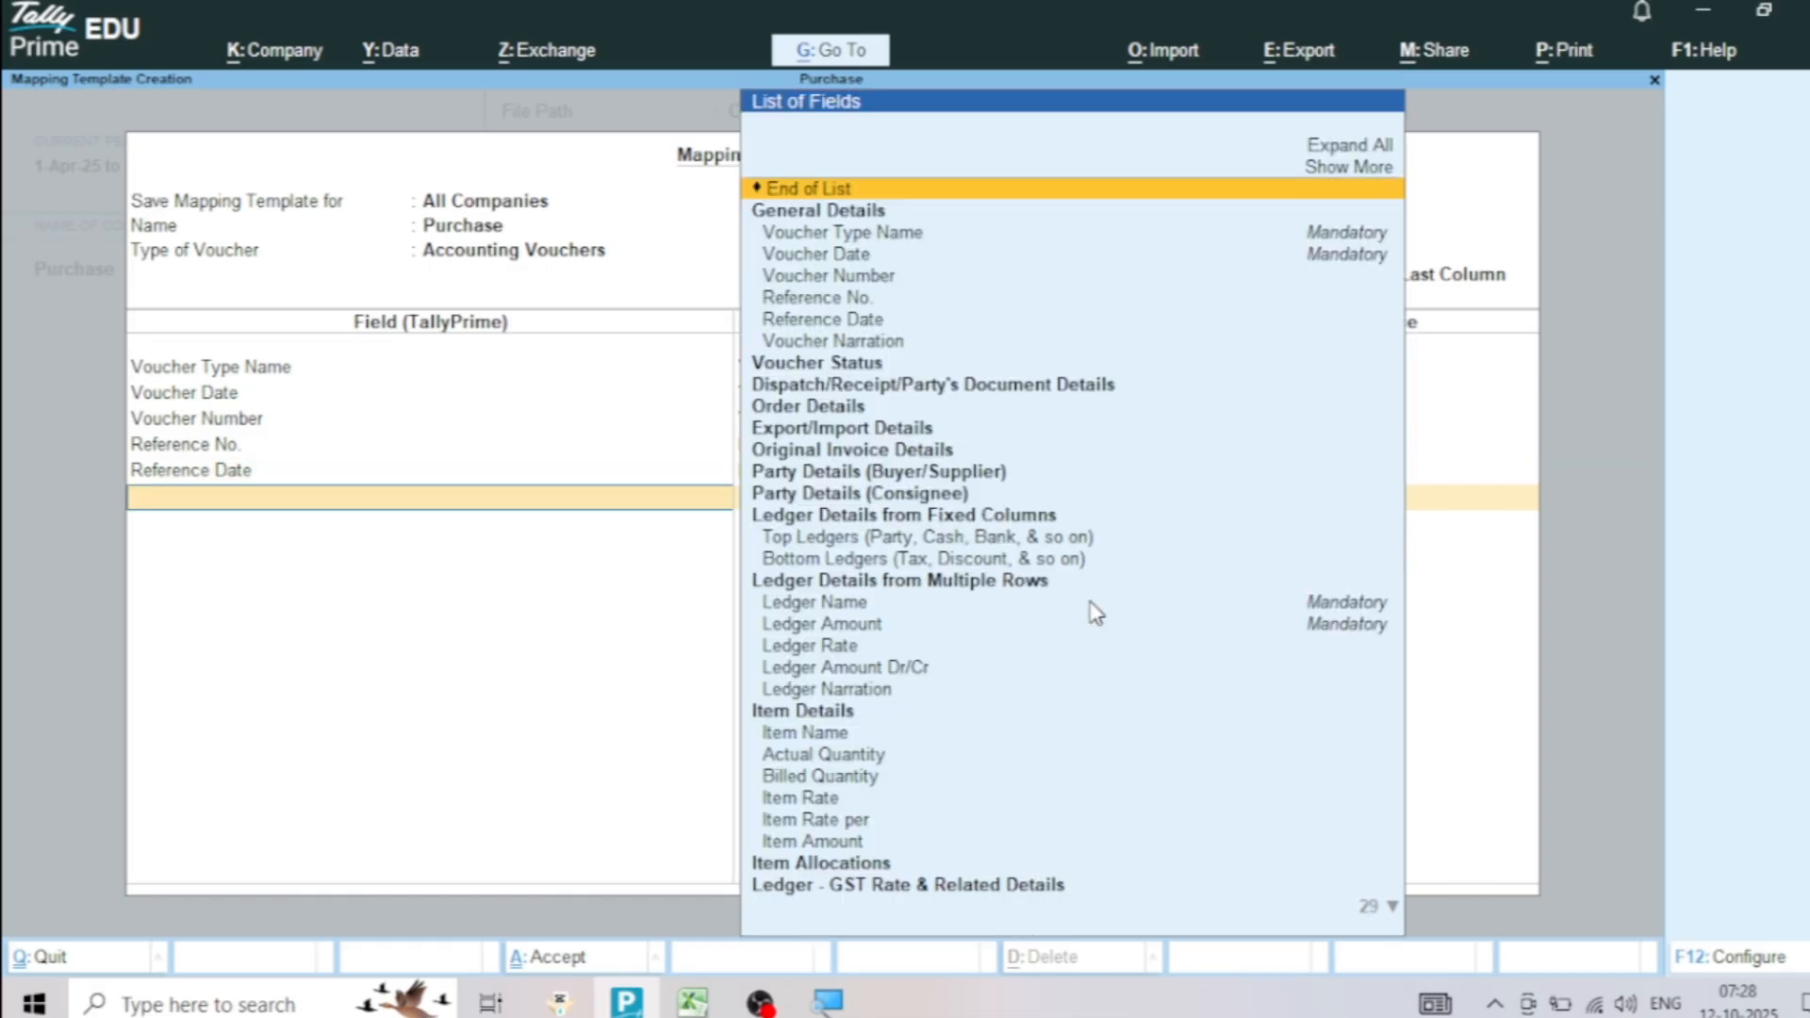
# Map the Change Mode field under Voucher Status to the Accounting Mode column, checking that column in the Excel sheet
pyautogui.click(857, 368)
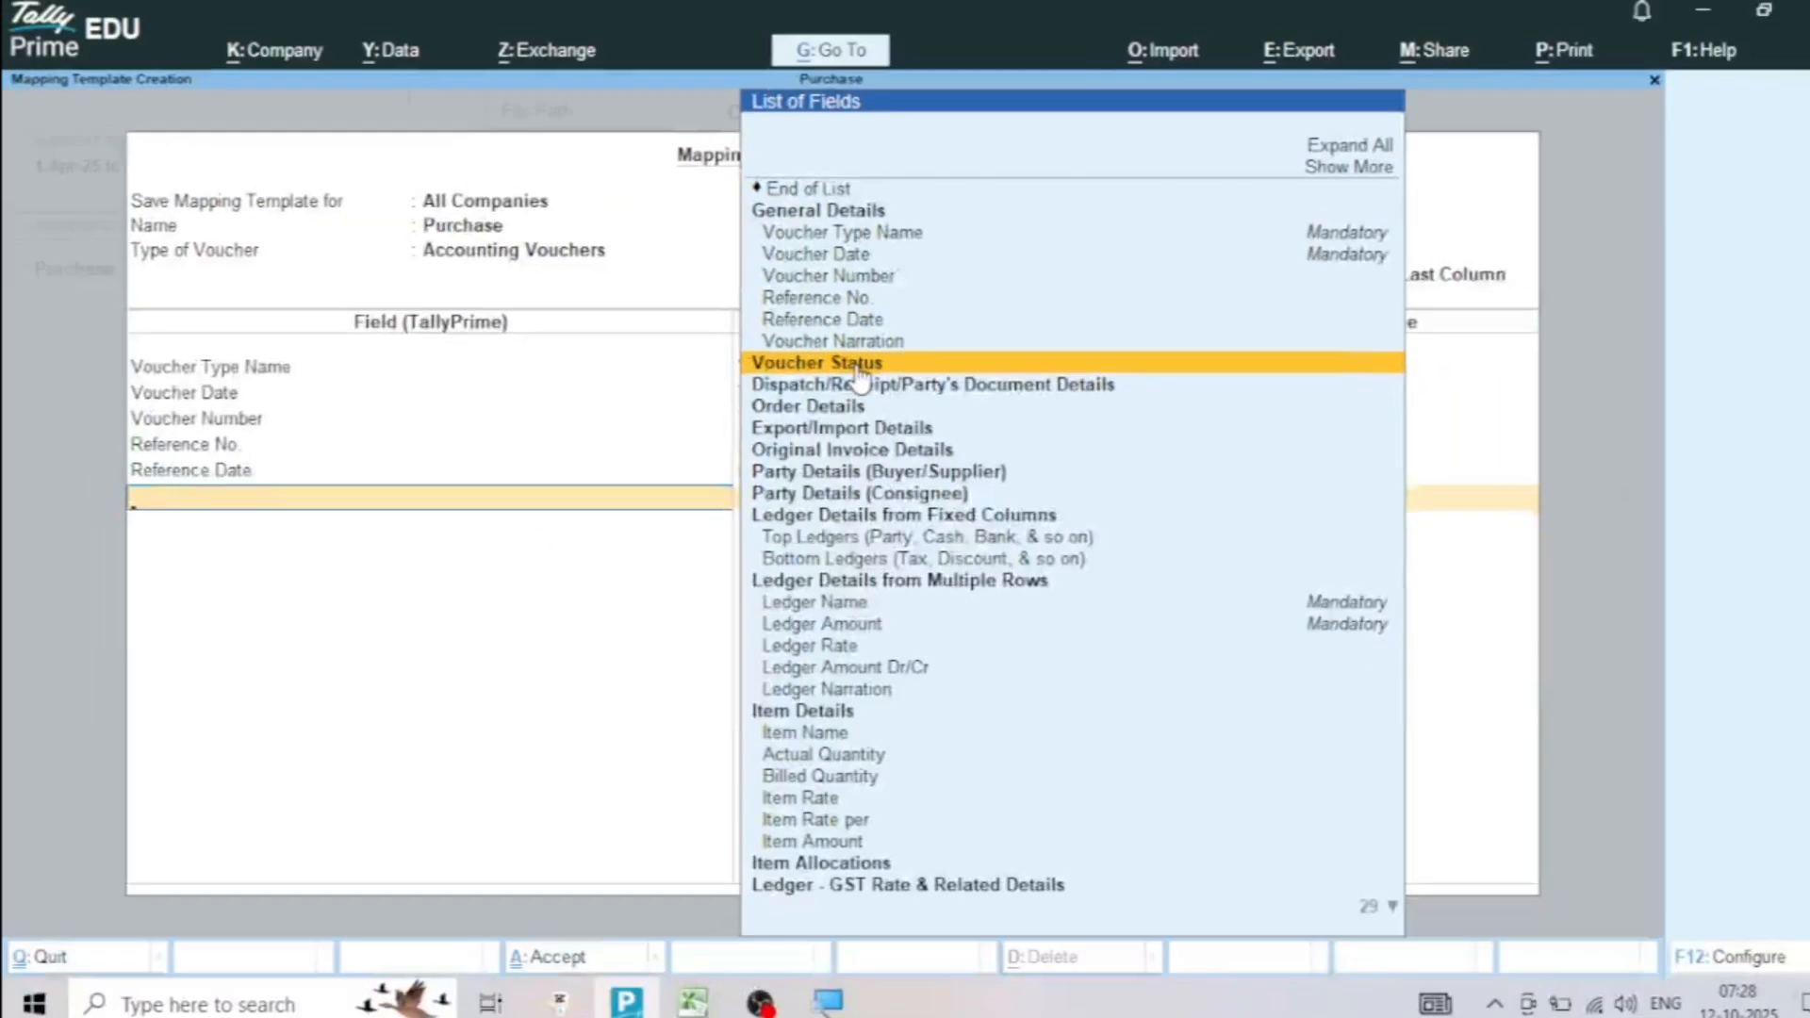
pyautogui.click(856, 368)
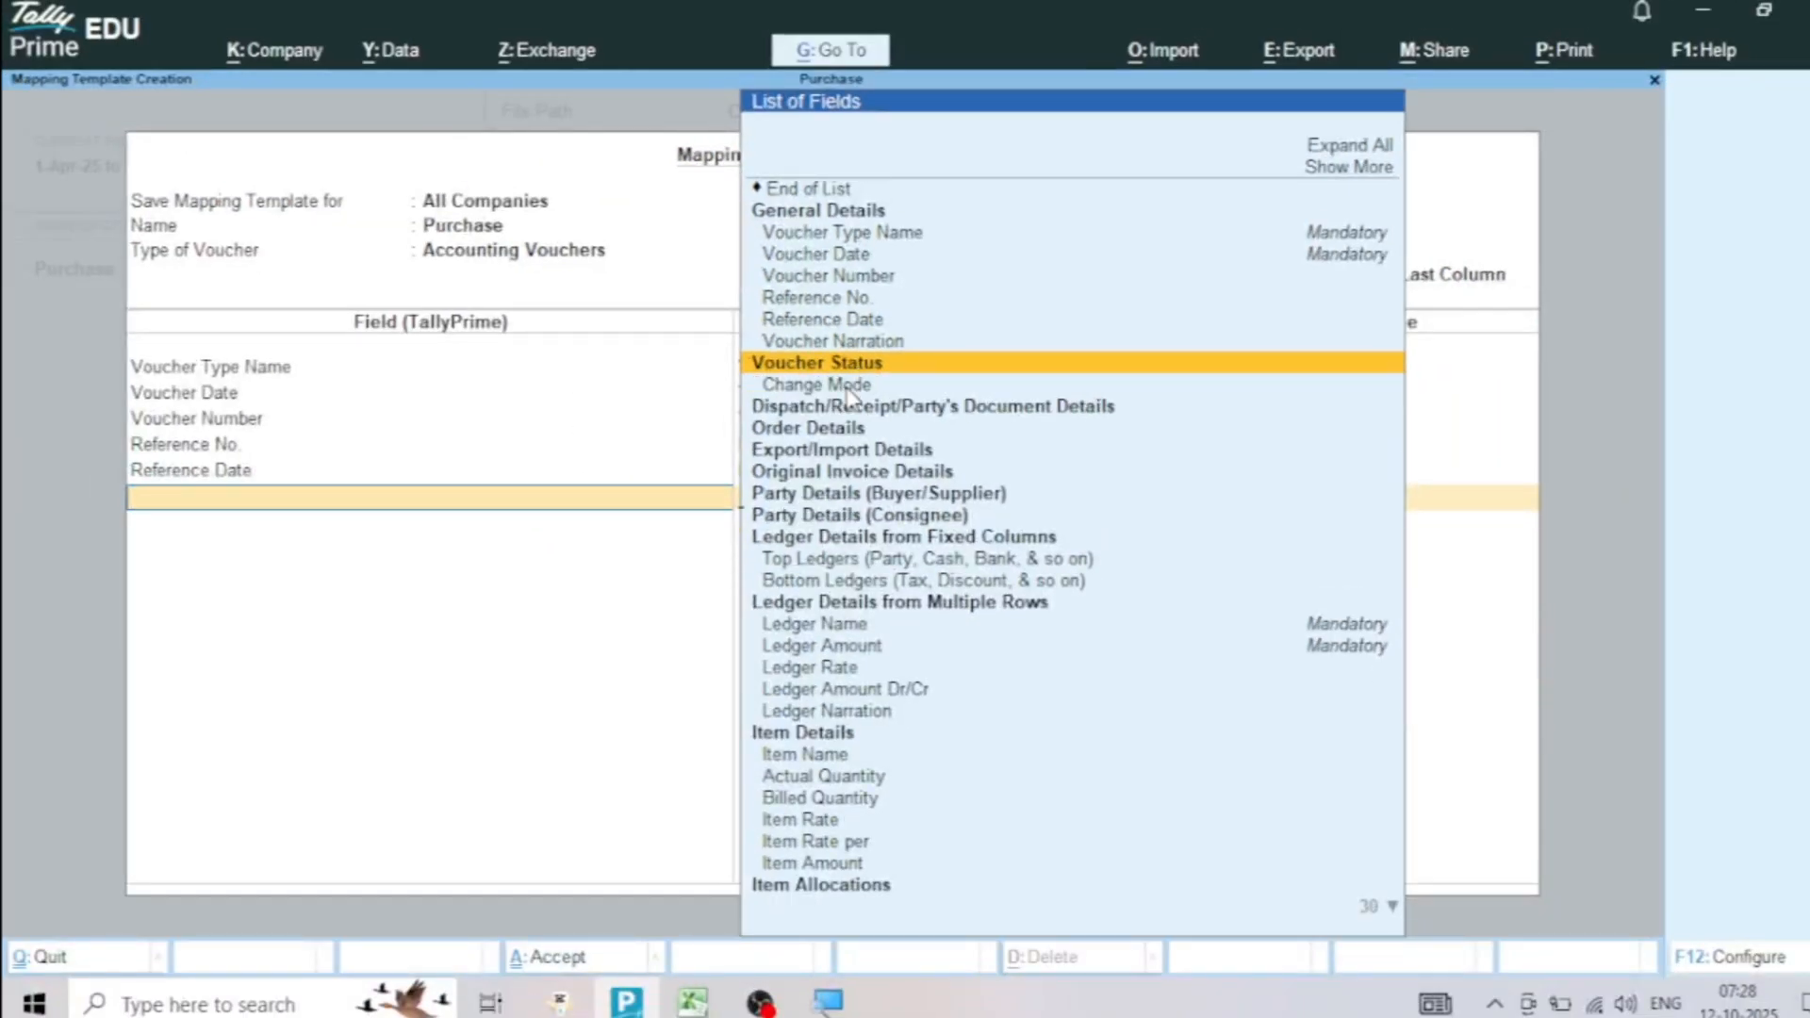
pyautogui.click(847, 386)
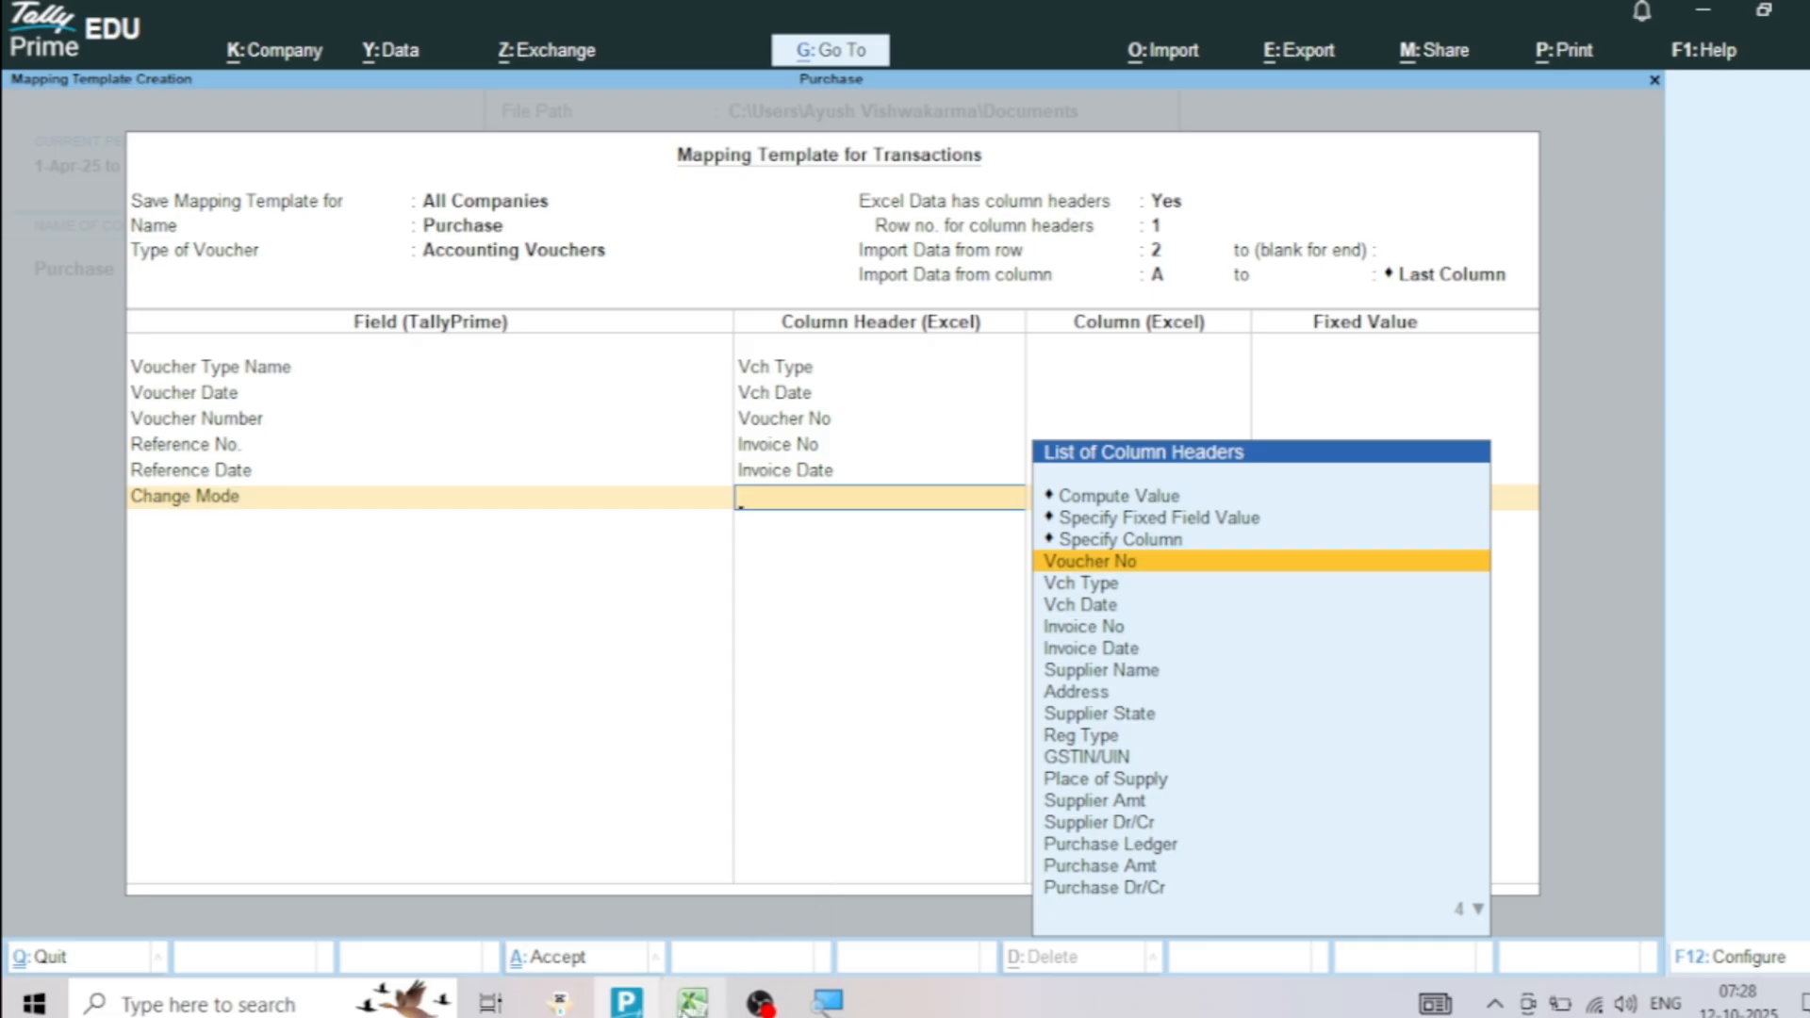
pyautogui.click(692, 1001)
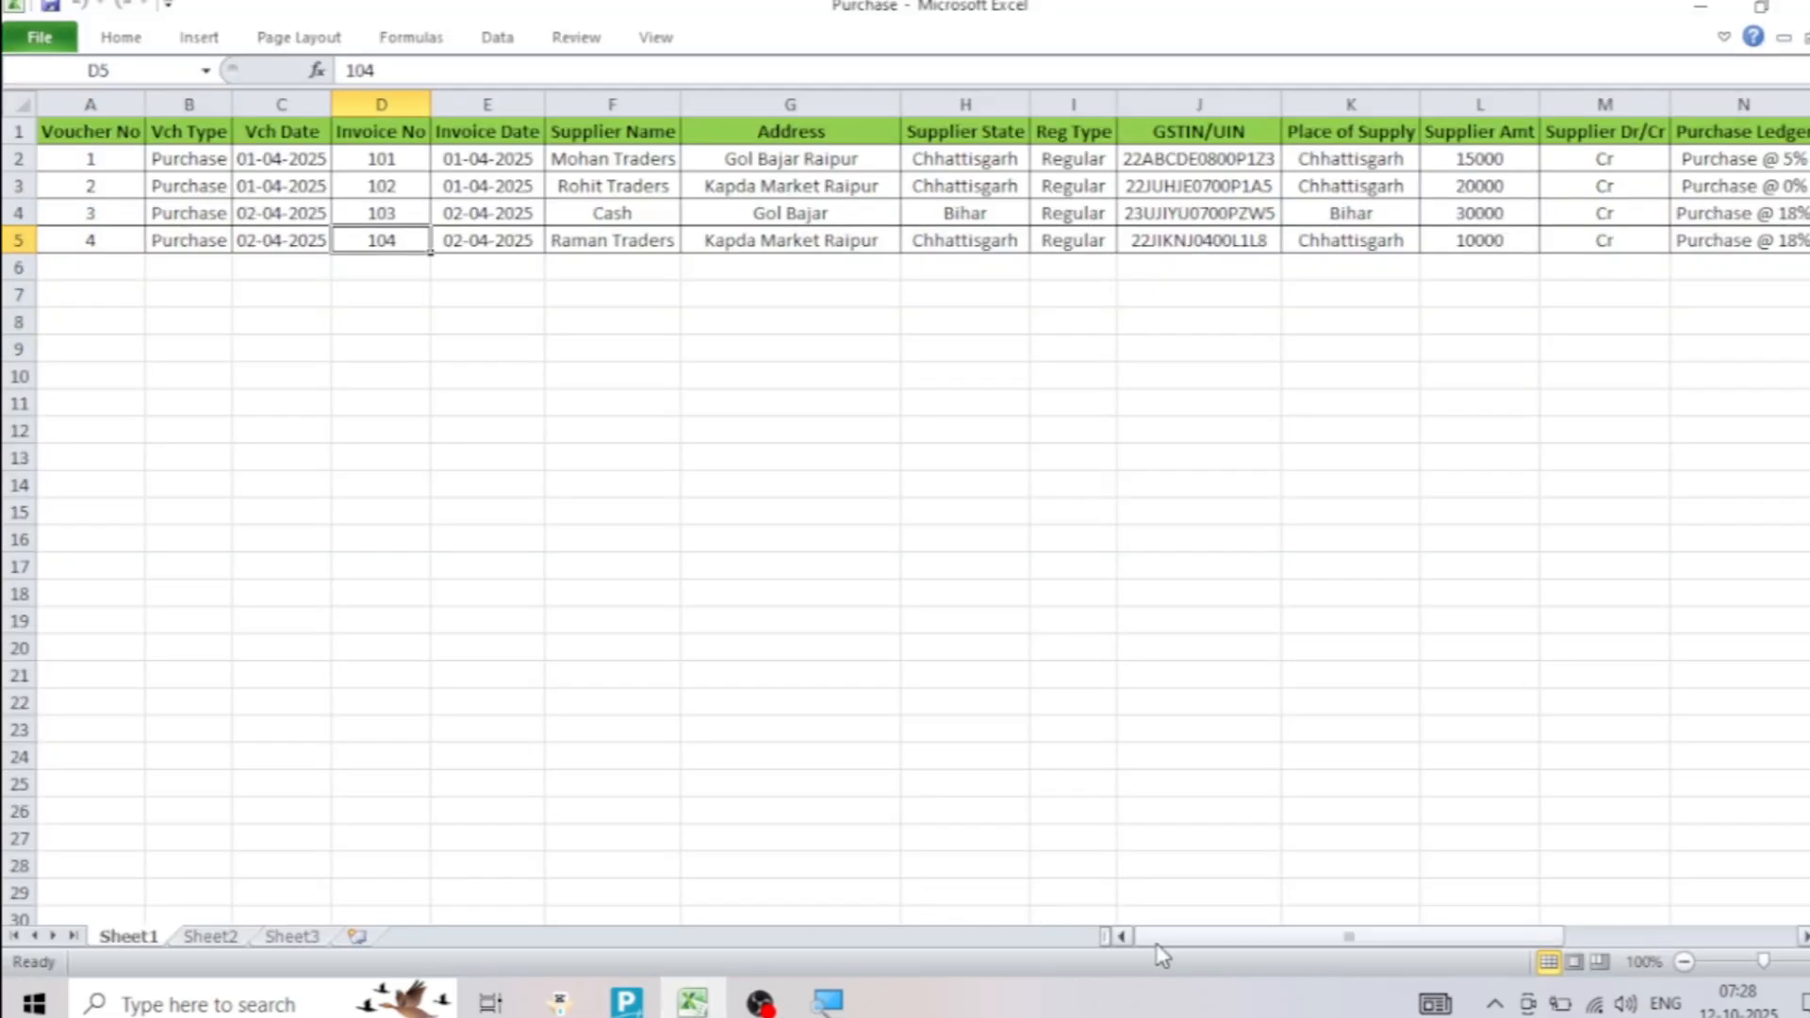
pyautogui.moveTo(1159, 943); pyautogui.dragTo(1414, 942)
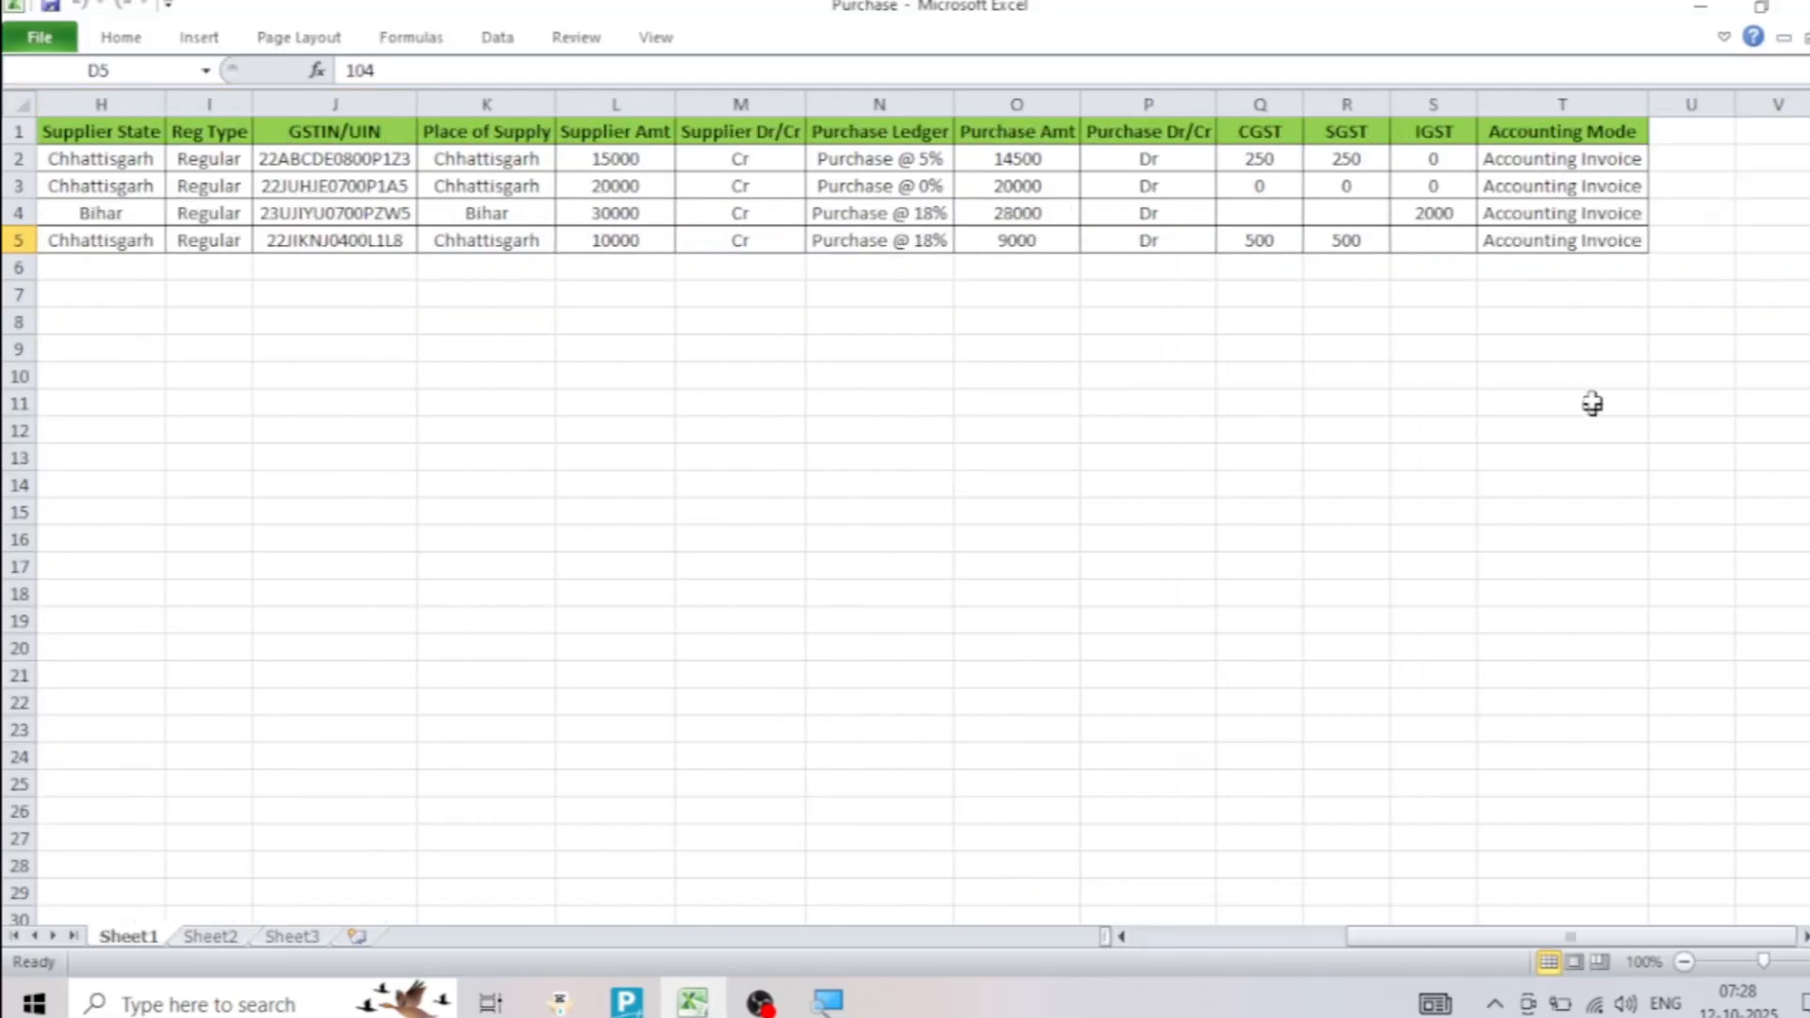
pyautogui.click(1593, 131)
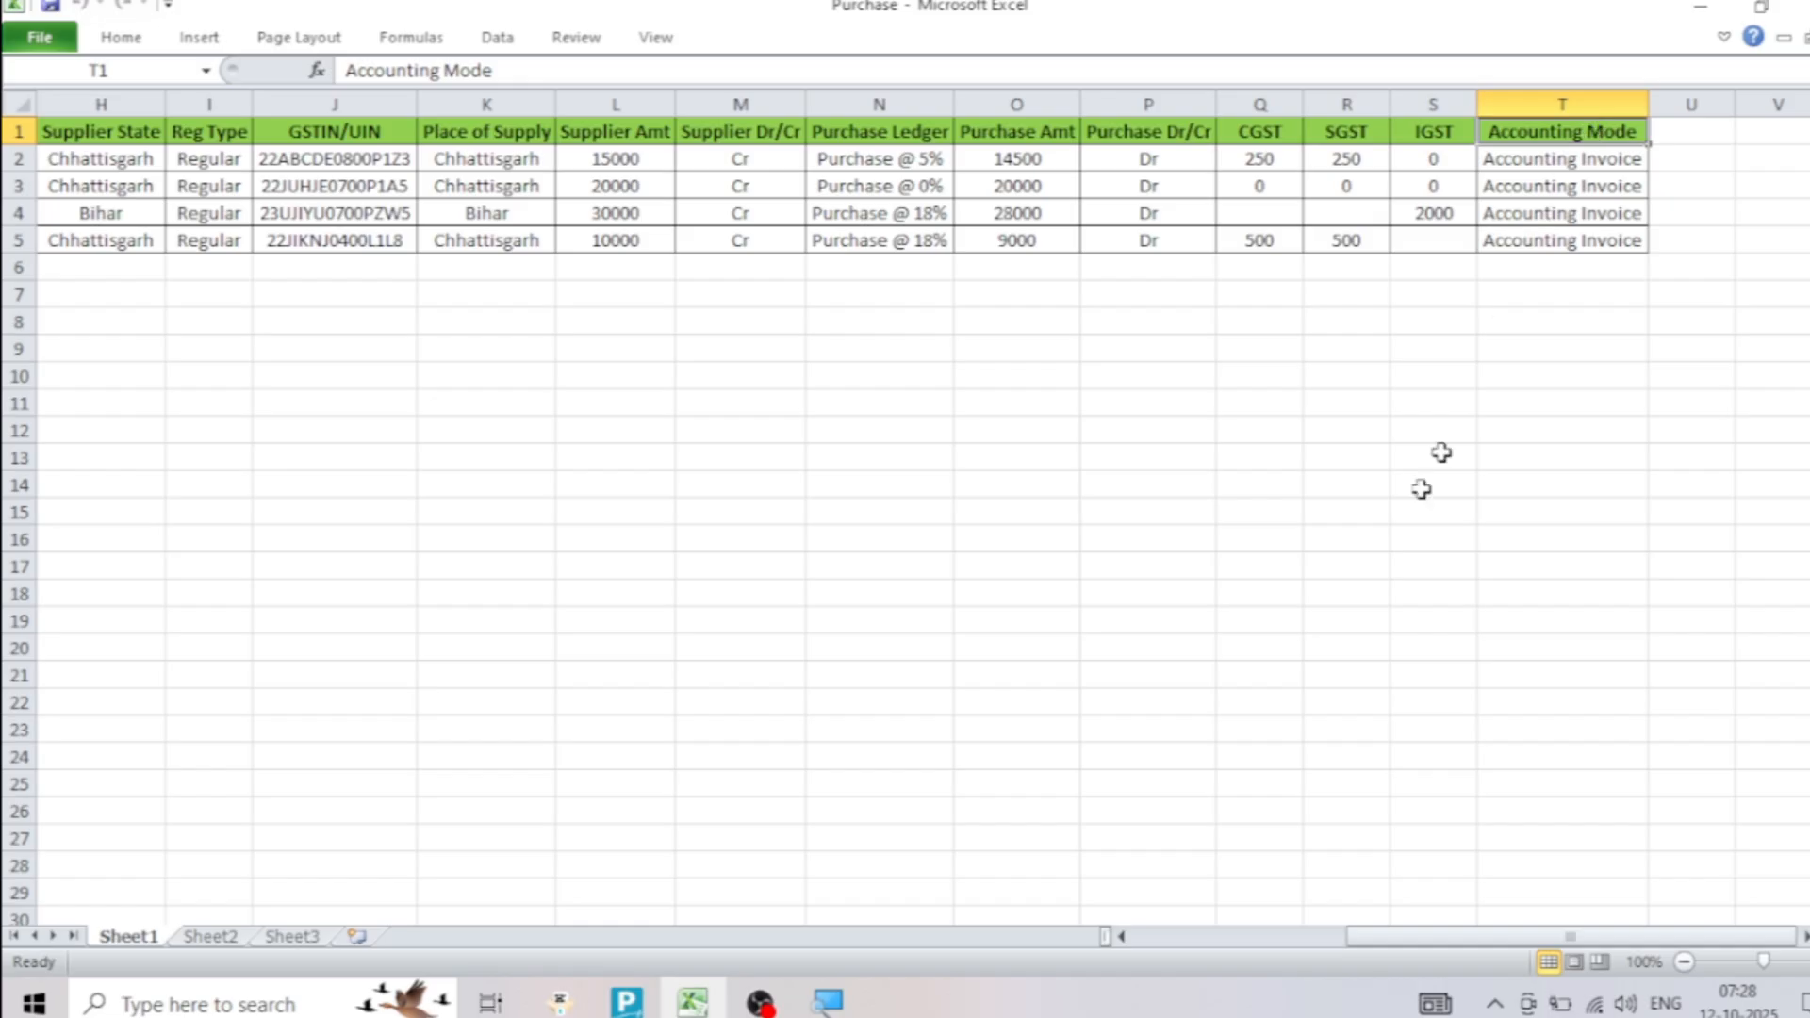
pyautogui.click(627, 1002)
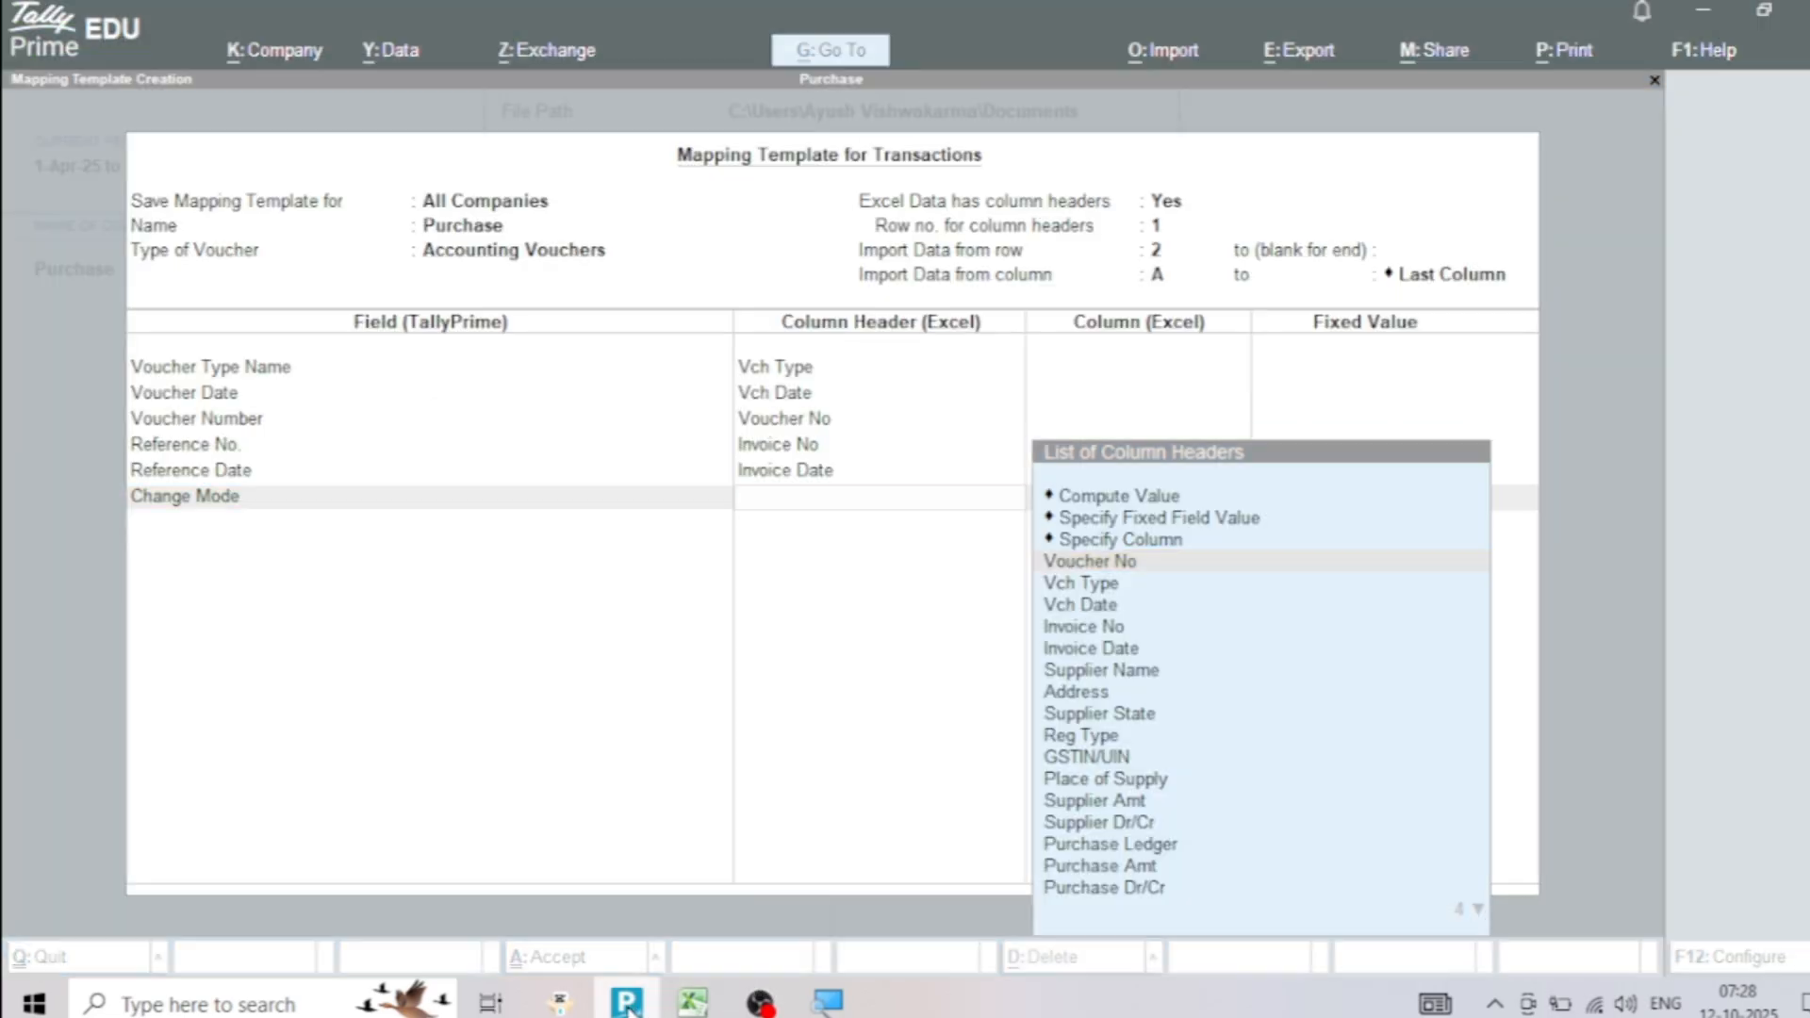
pyautogui.press('Down')
pyautogui.press('Down')
pyautogui.press('Down')
pyautogui.press('Down')
pyautogui.press('Down')
pyautogui.press('Down')
pyautogui.press('Down')
pyautogui.press('Down')
pyautogui.press('Down')
pyautogui.press('Down')
pyautogui.press('Down')
pyautogui.press('Down')
pyautogui.press('Down')
pyautogui.press('Down')
pyautogui.press('Down')
pyautogui.press('Down')
pyautogui.press('Down')
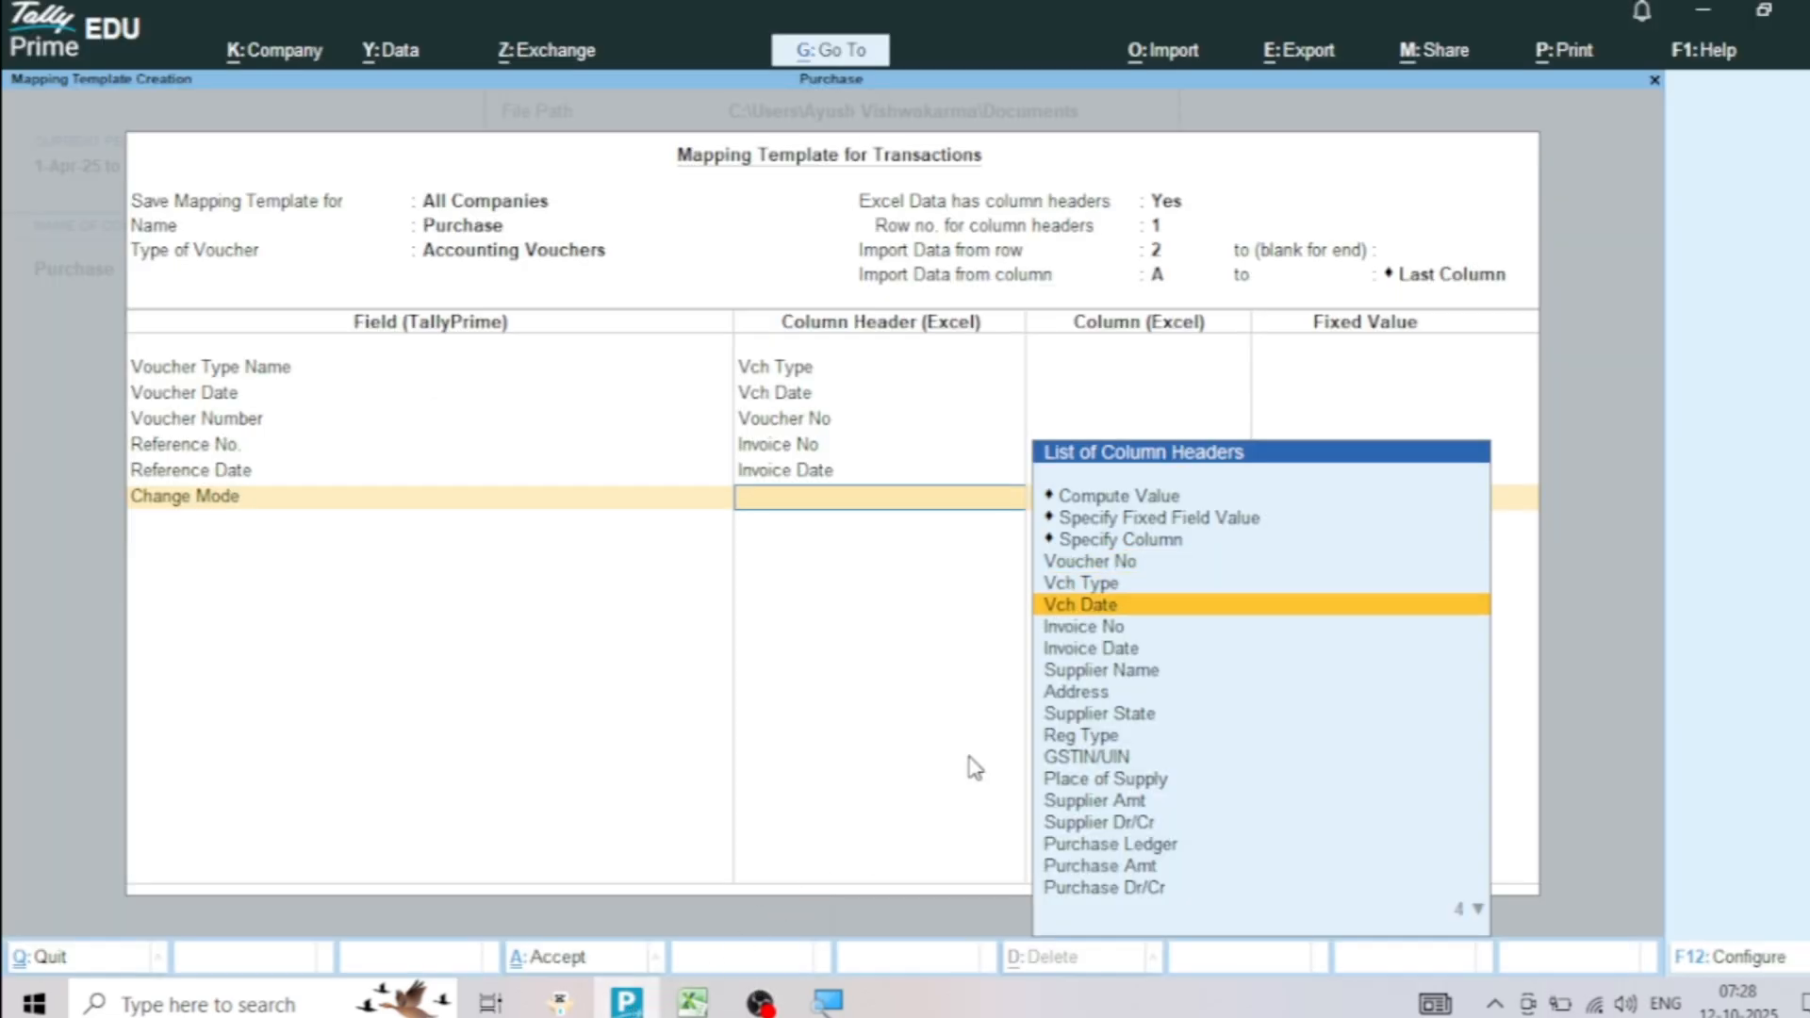
pyautogui.press('Down')
pyautogui.press('Down')
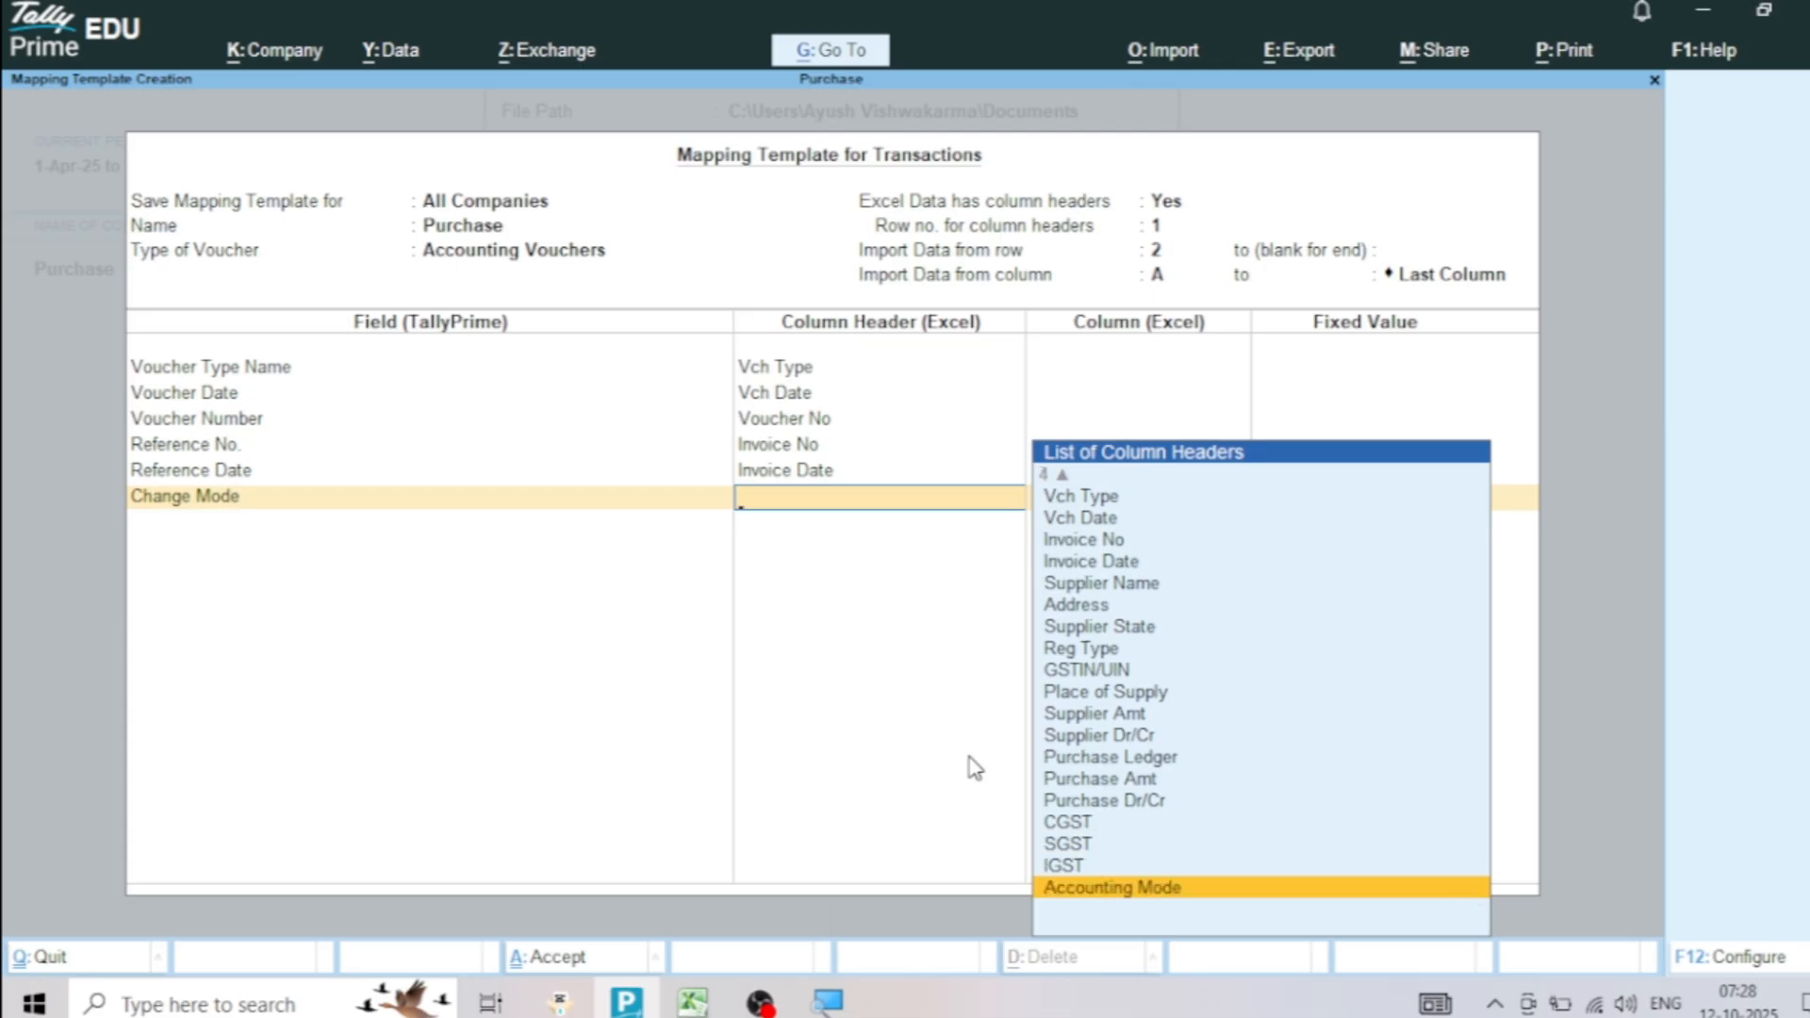
pyautogui.press('Return')
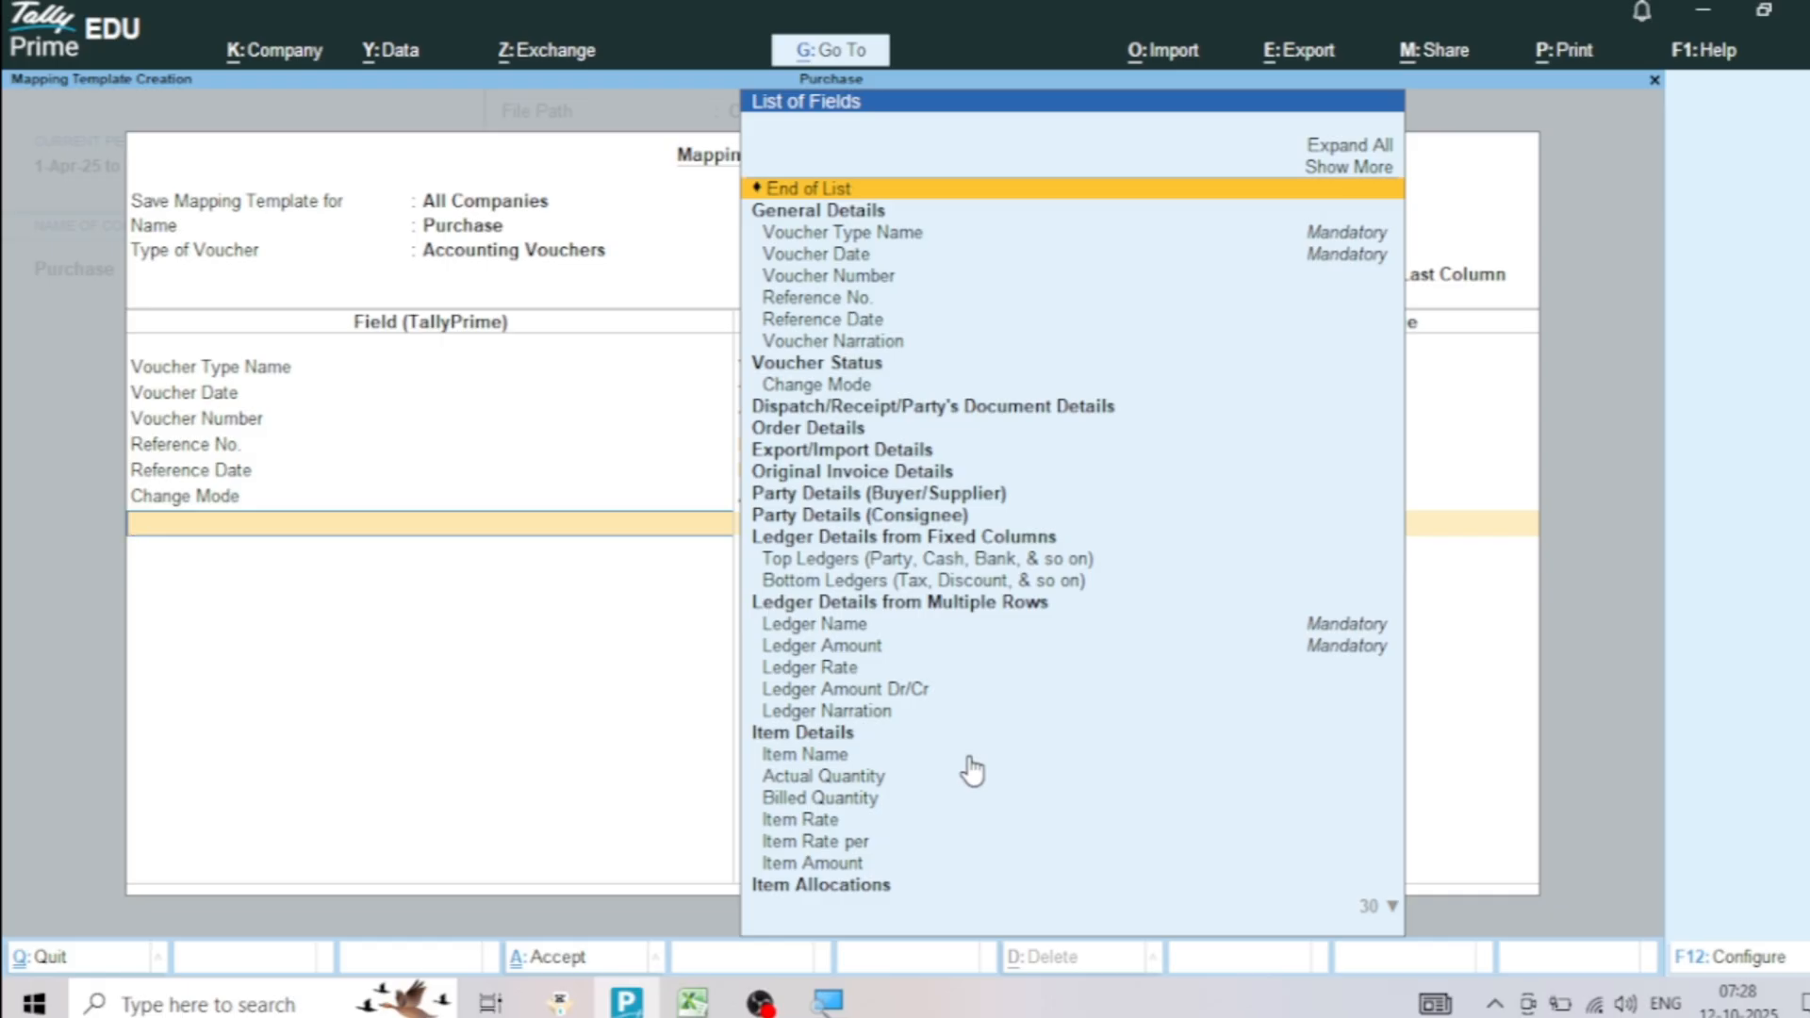
# Expand Party Details (Buyer/Supplier) and map its Bill to/from field to the Supplier Name column
pyautogui.click(839, 502)
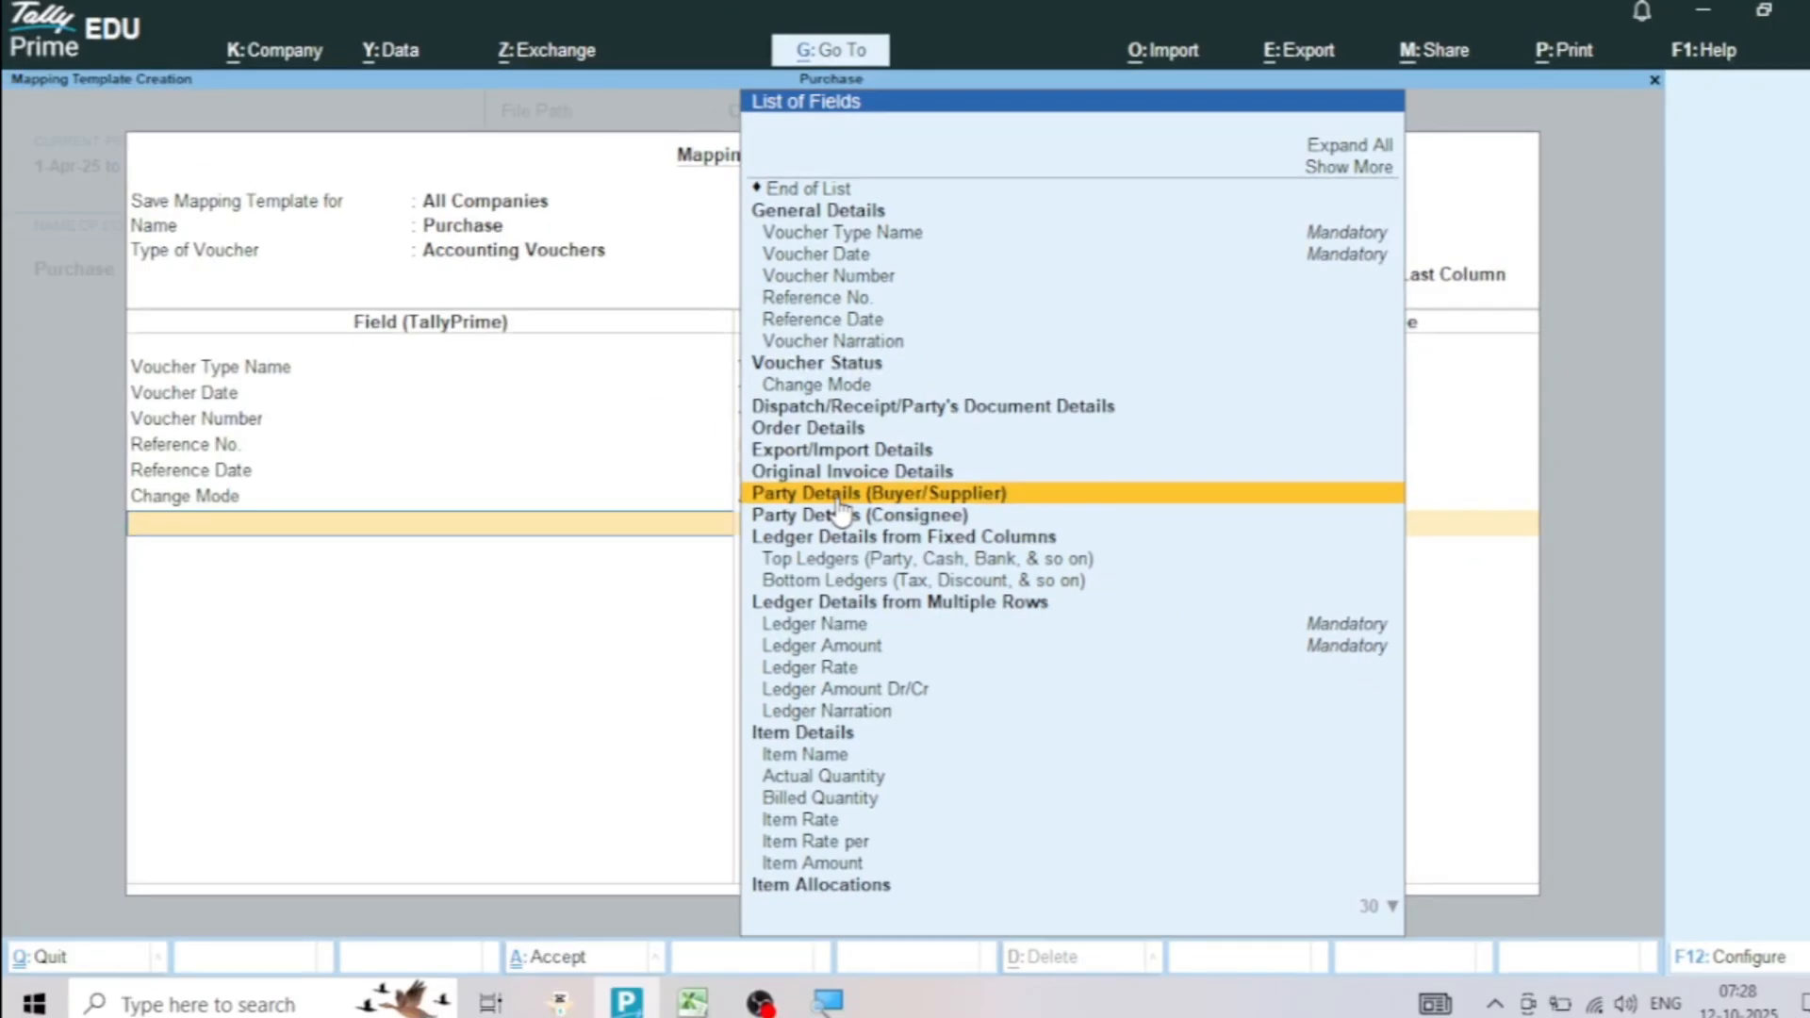
pyautogui.click(837, 500)
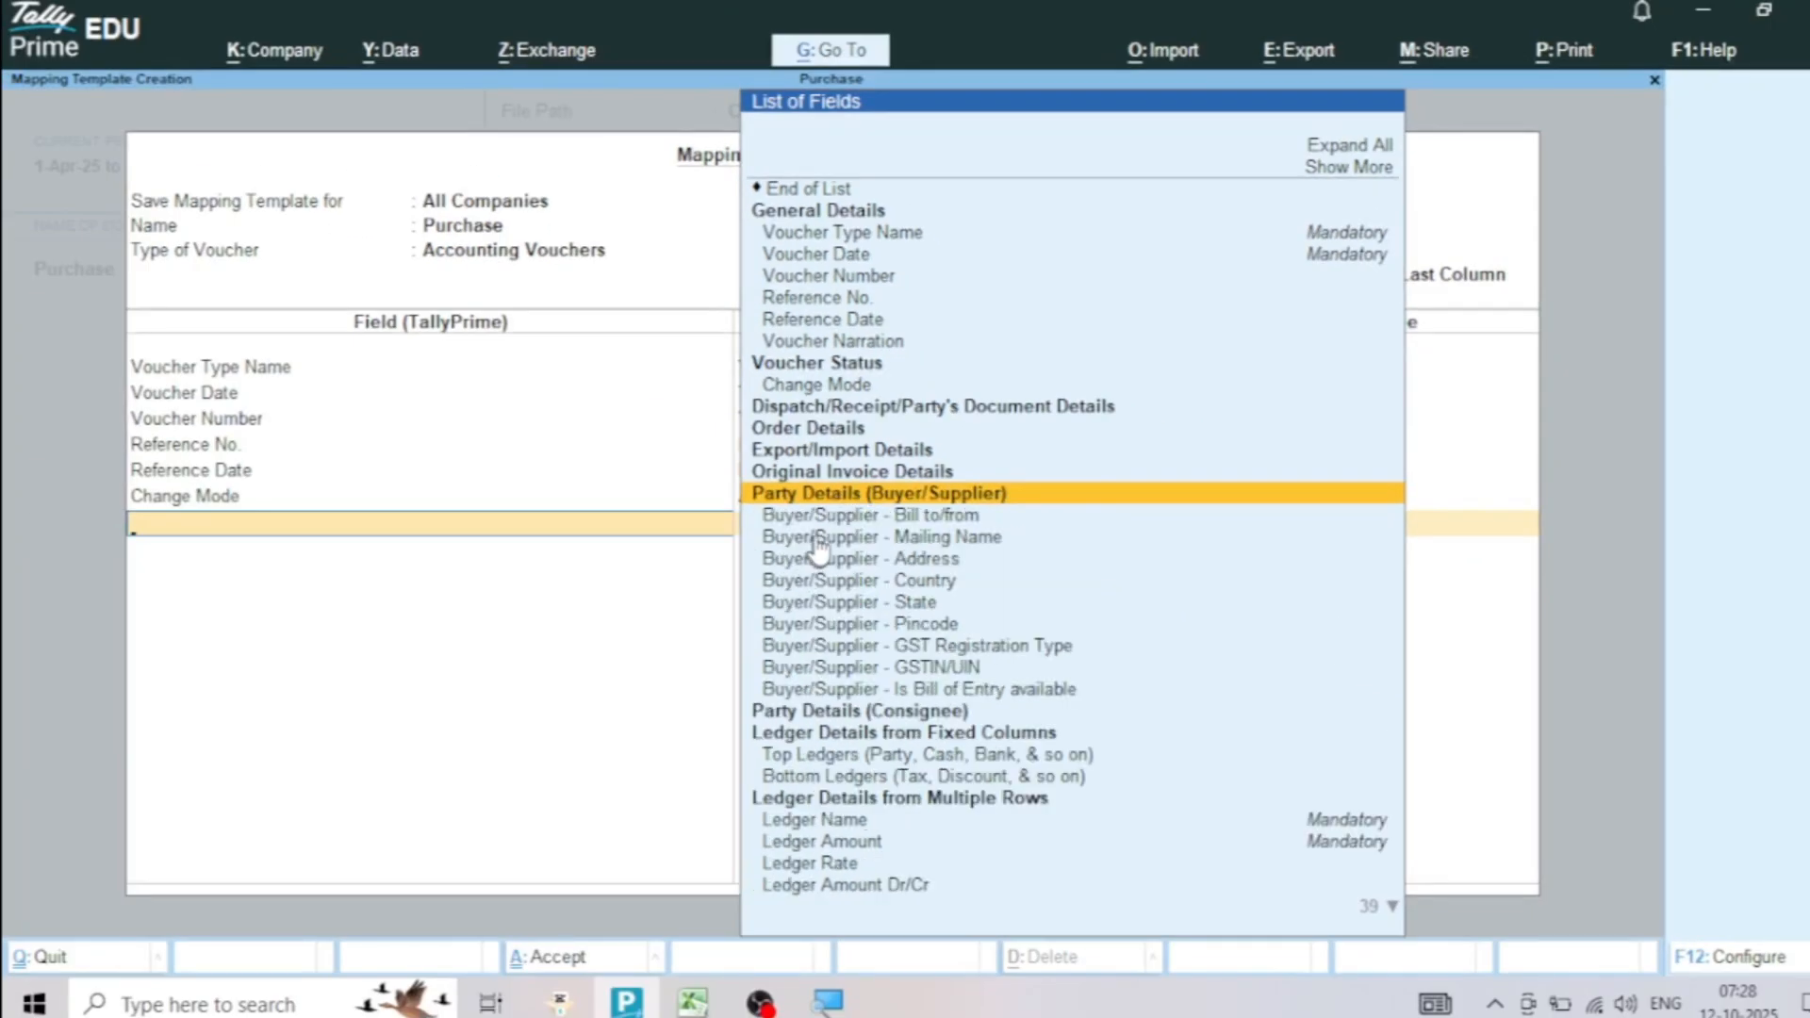
pyautogui.click(920, 524)
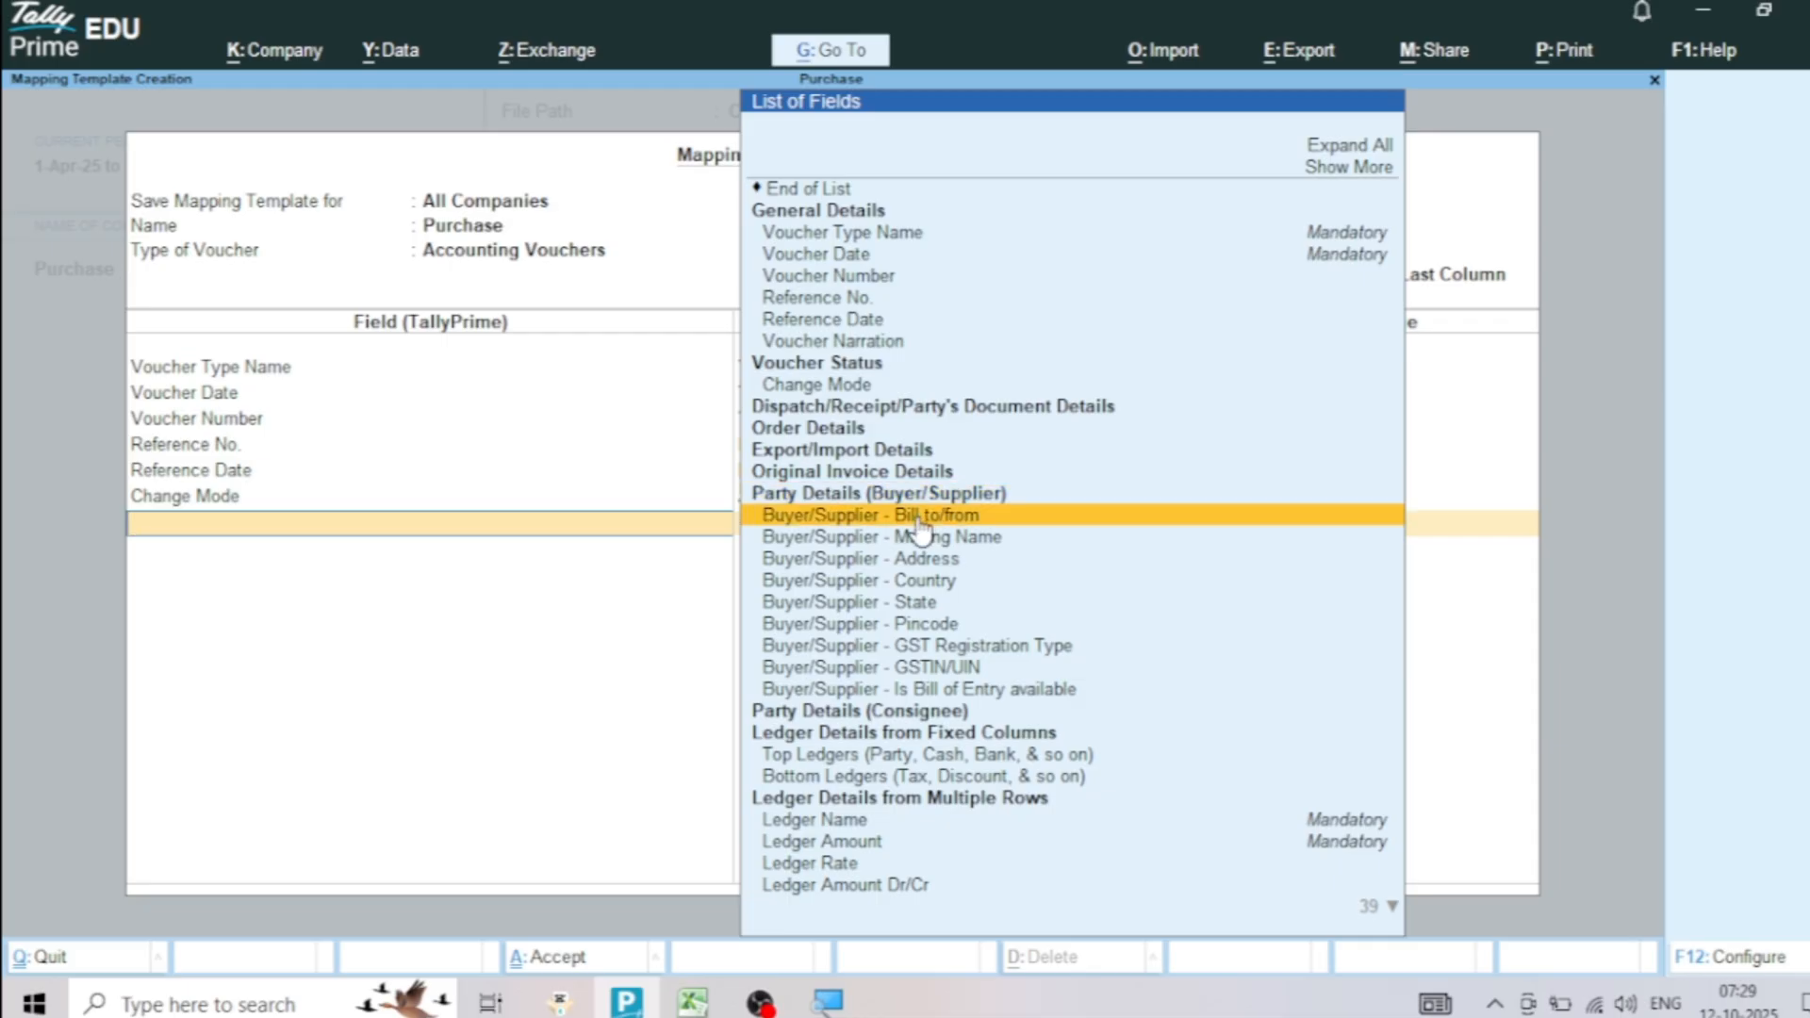
pyautogui.click(919, 519)
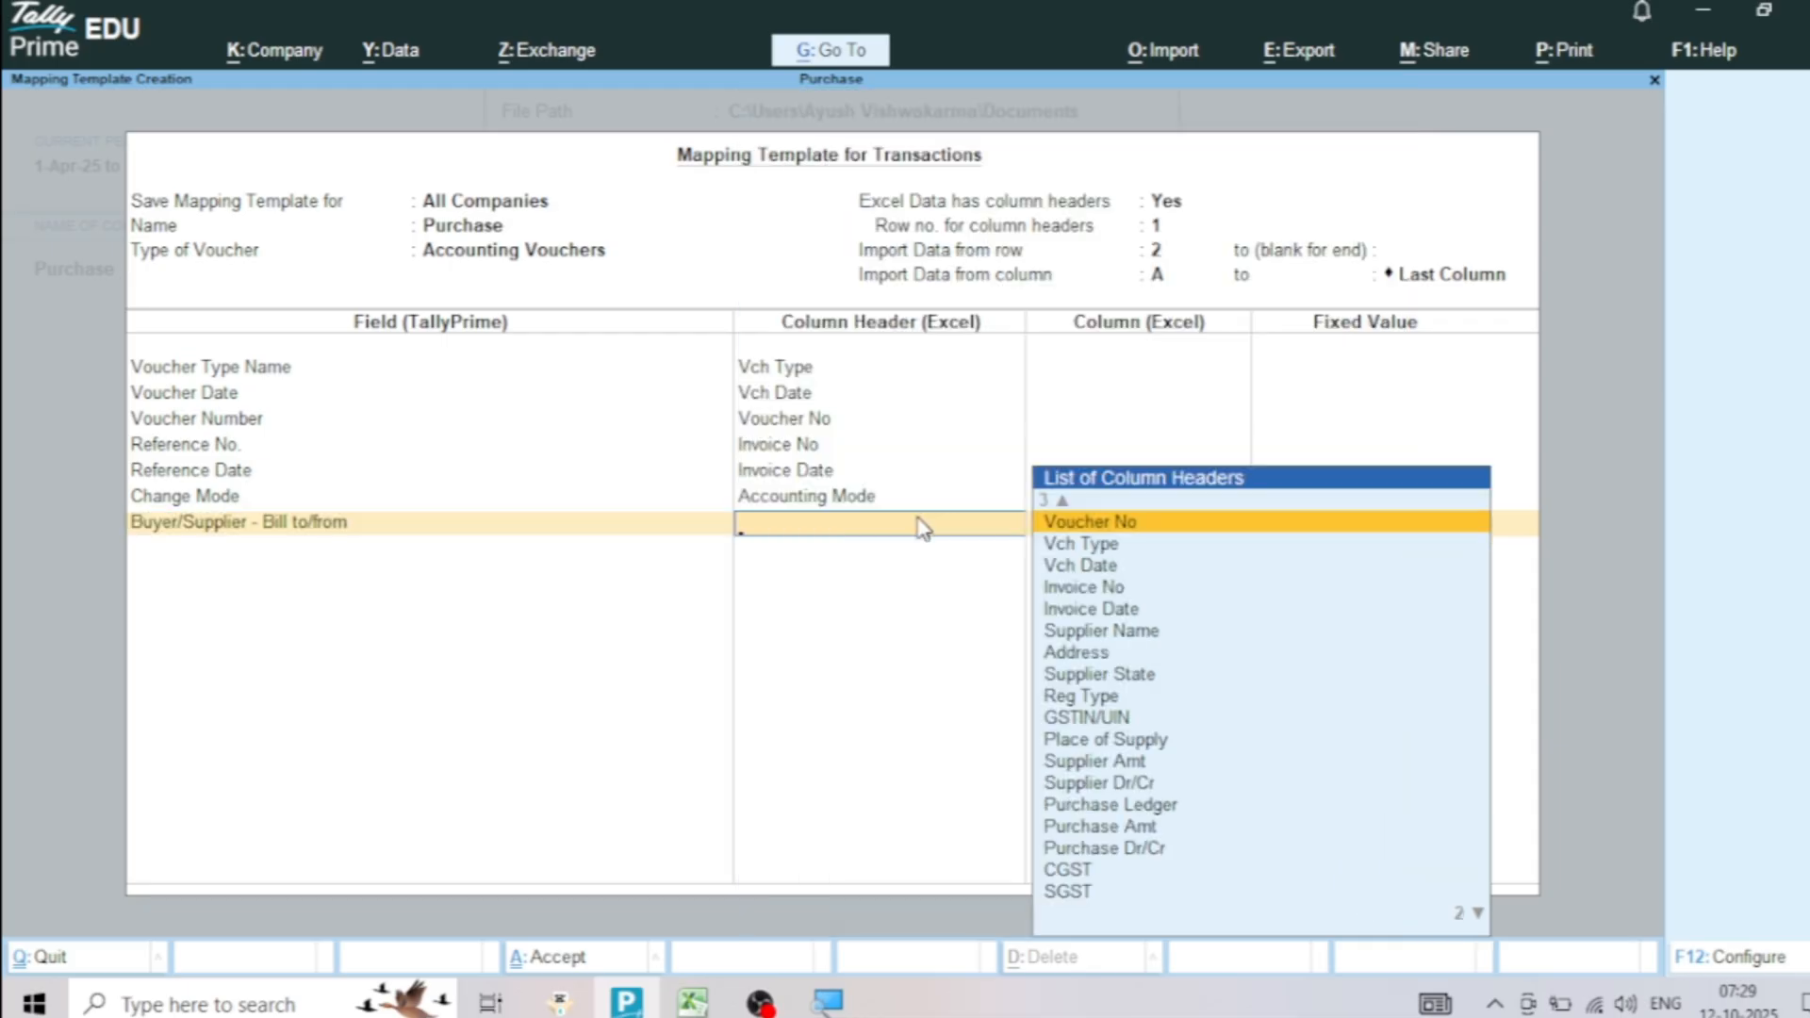
pyautogui.press('Down')
pyautogui.press('Down')
pyautogui.press('Down')
pyautogui.press('Down')
pyautogui.press('Down')
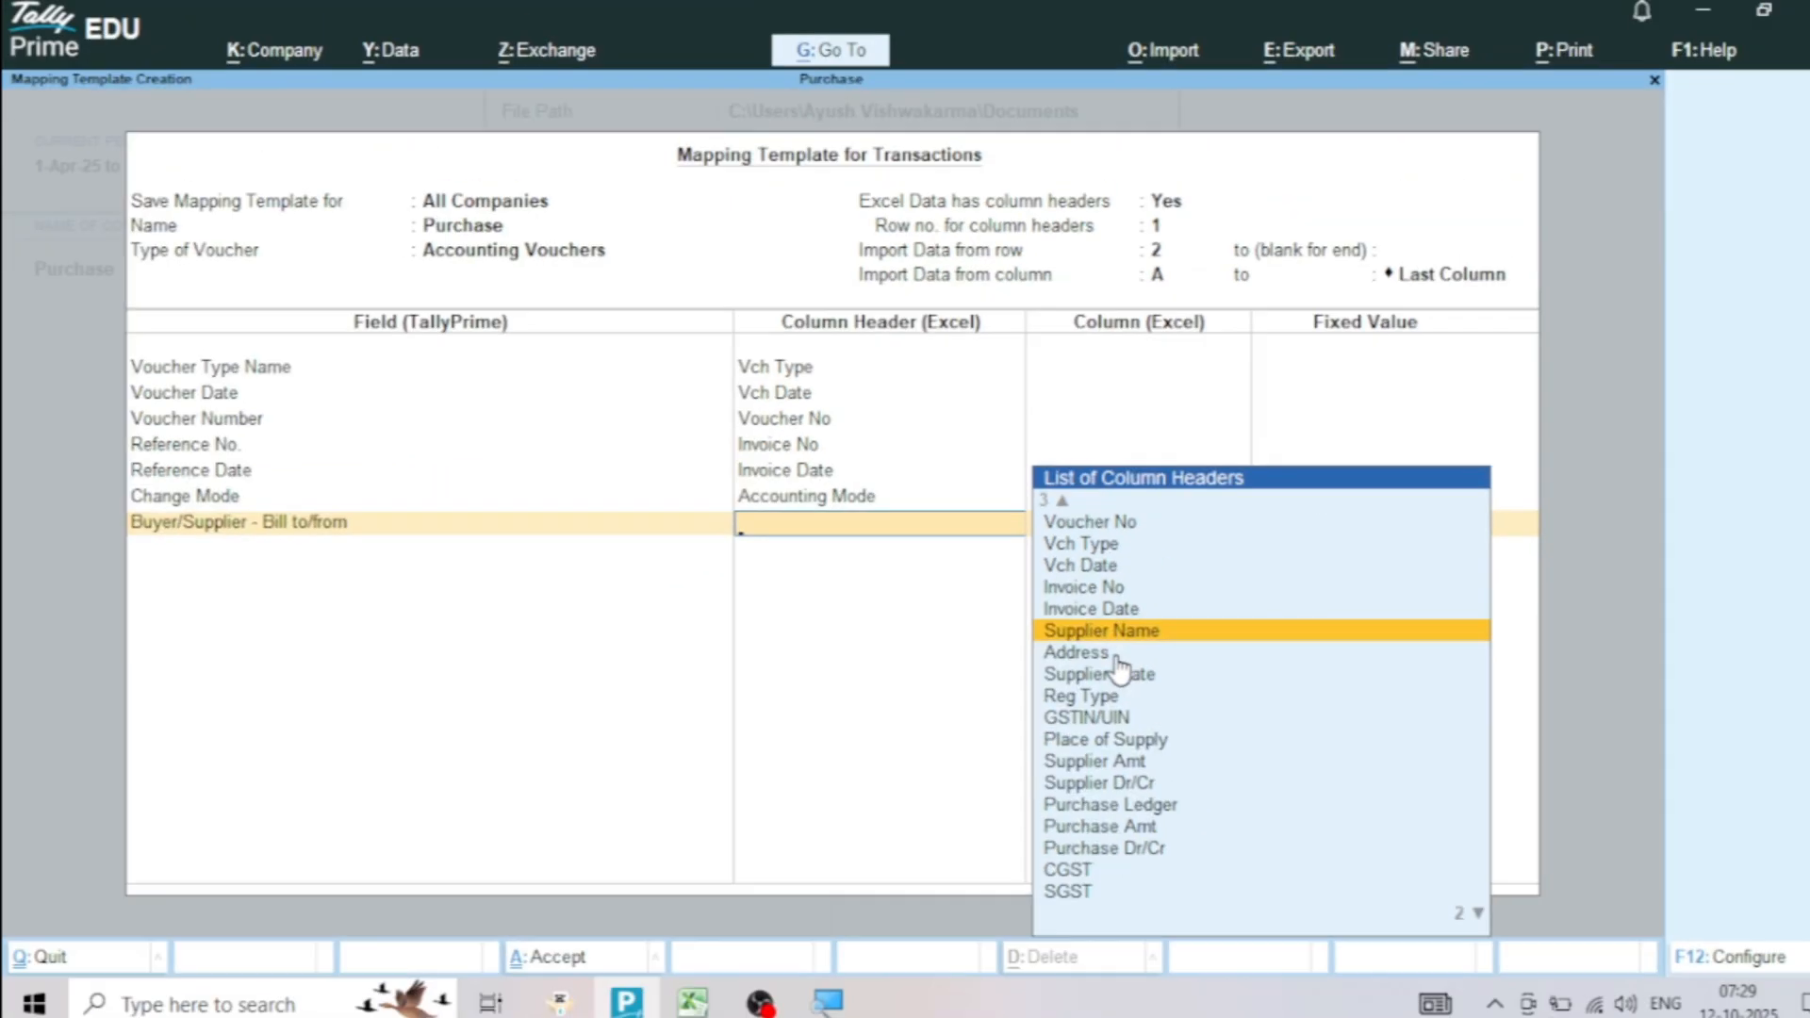
pyautogui.press('Return')
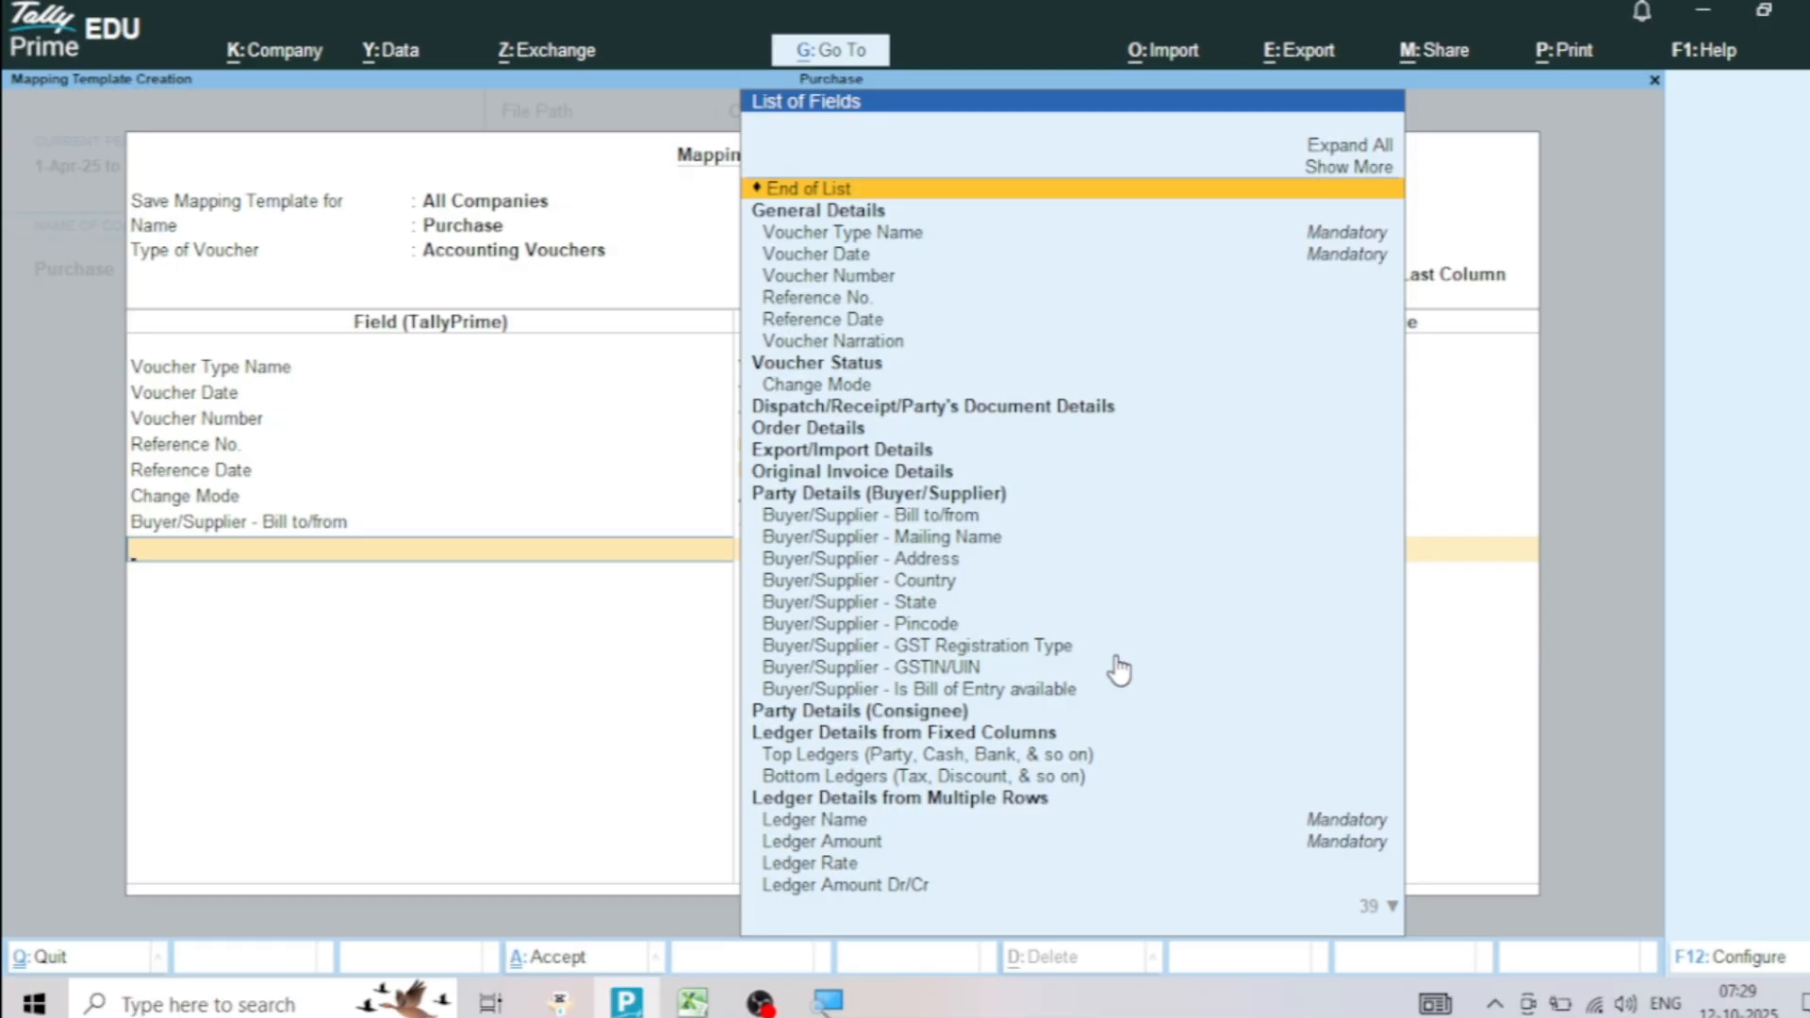
# Map the Buyer/Supplier - Address field to the Address column and Buyer/Supplier - State to Supplier State
pyautogui.press('Down')
pyautogui.press('Down')
pyautogui.press('Down')
pyautogui.press('Down')
pyautogui.press('Down')
pyautogui.press('Down')
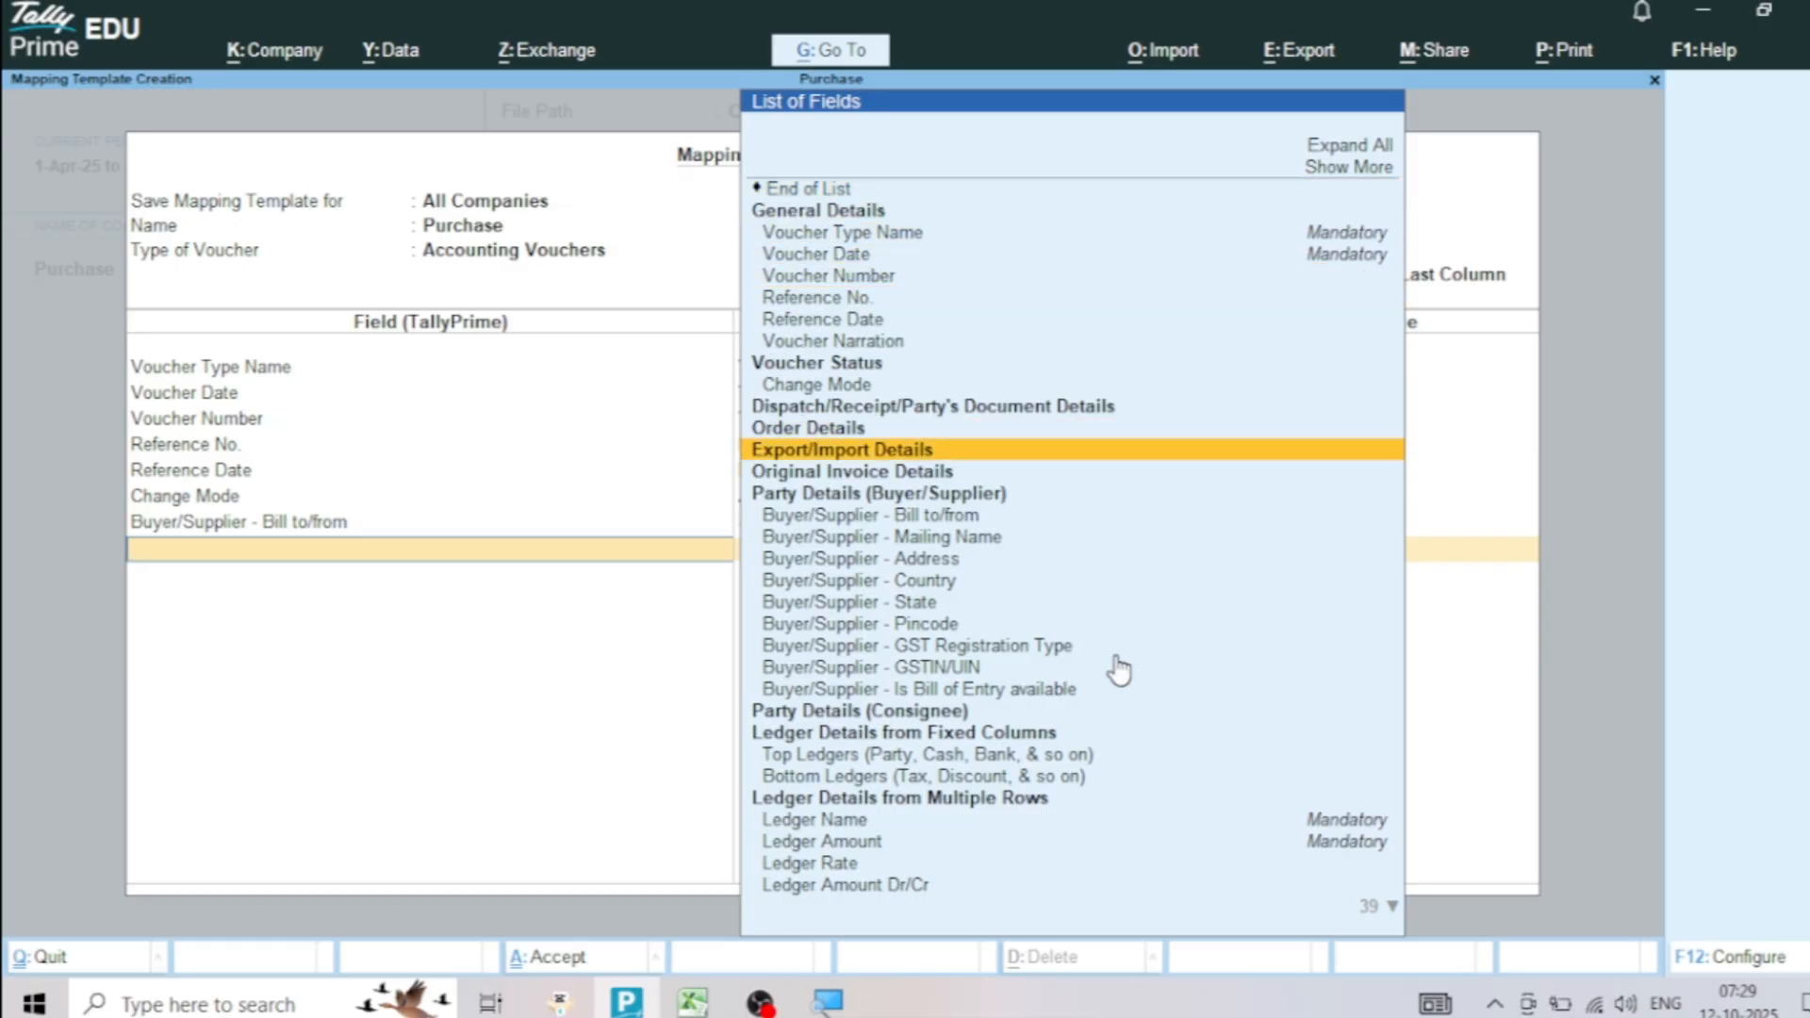
pyautogui.press('Down')
pyautogui.press('Down')
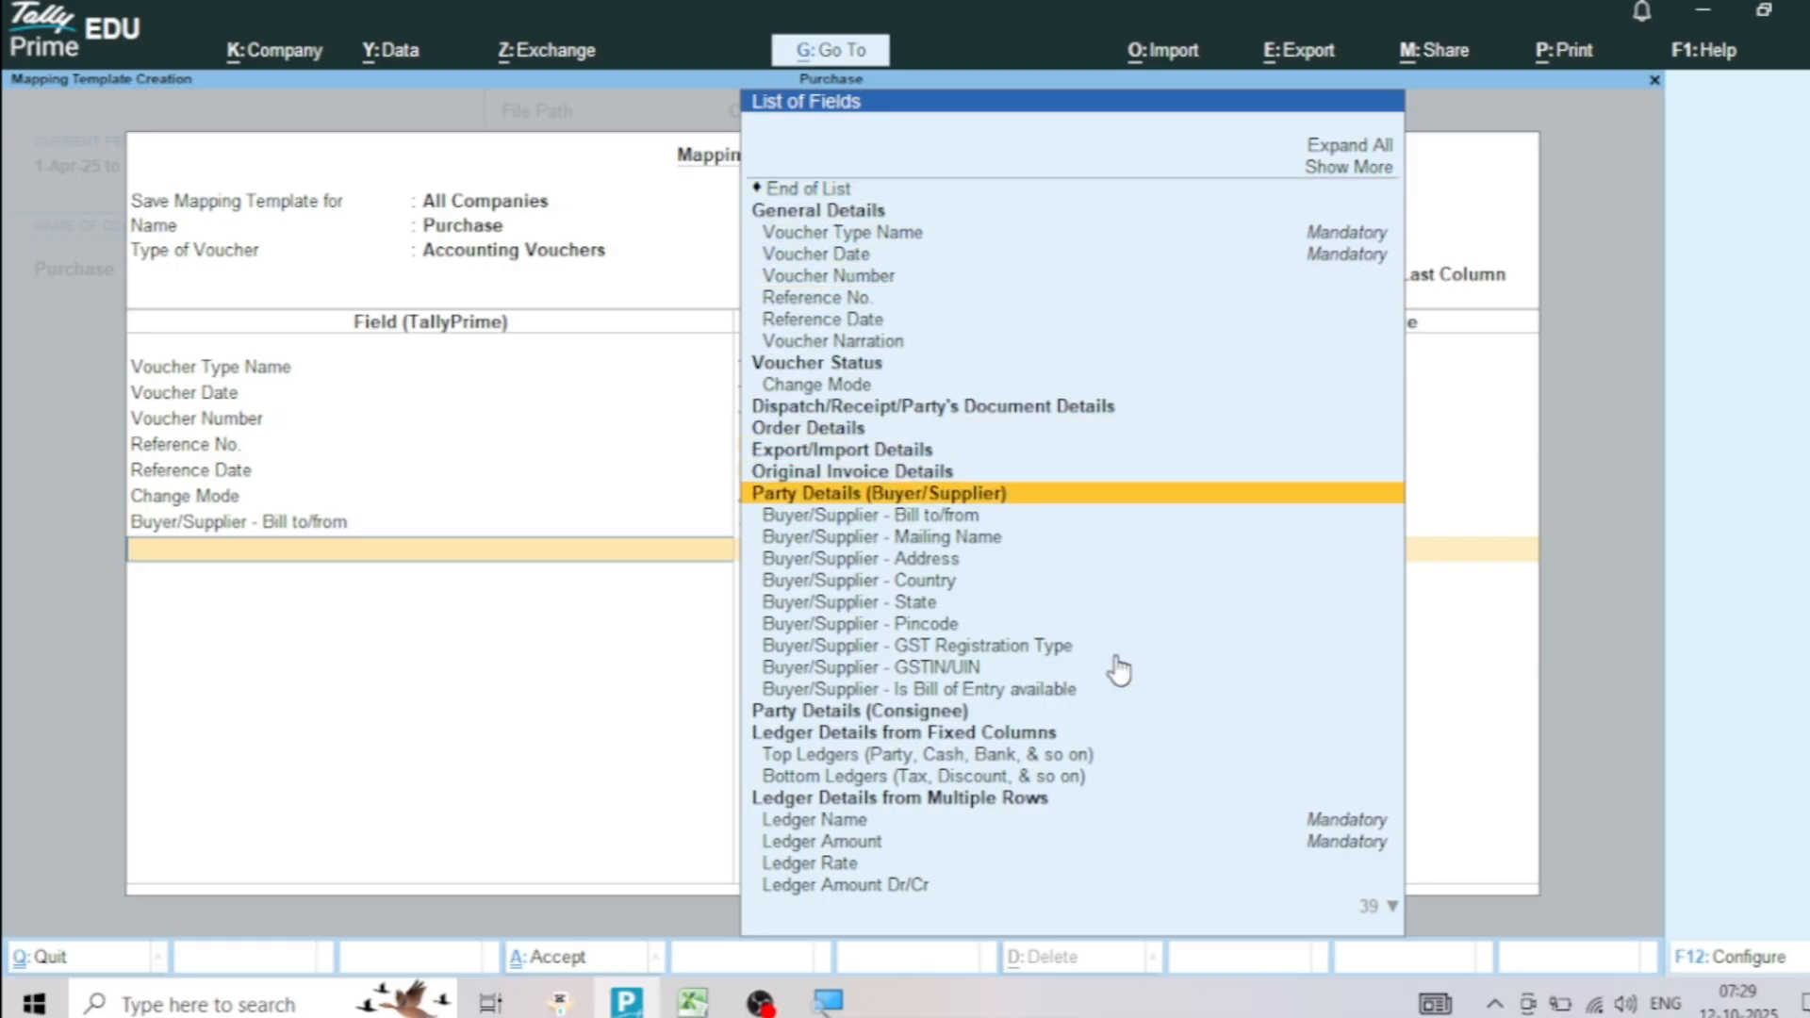
pyautogui.click(929, 560)
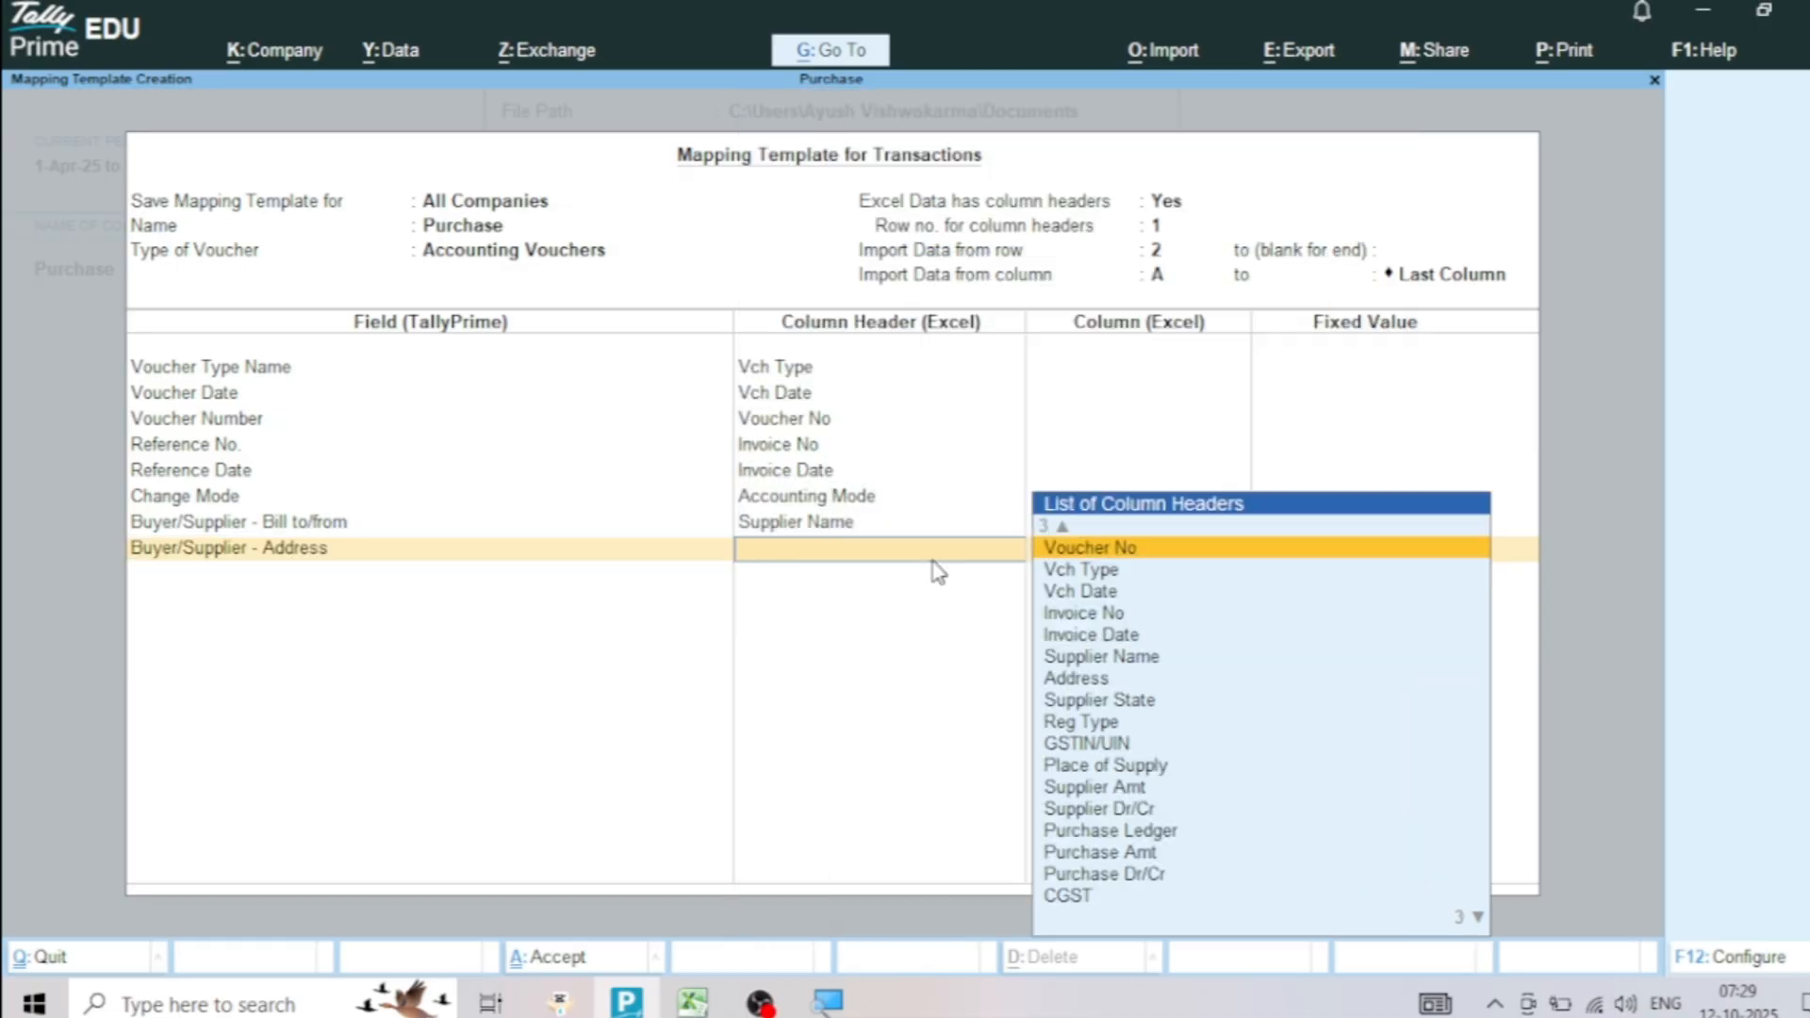
pyautogui.click(1076, 679)
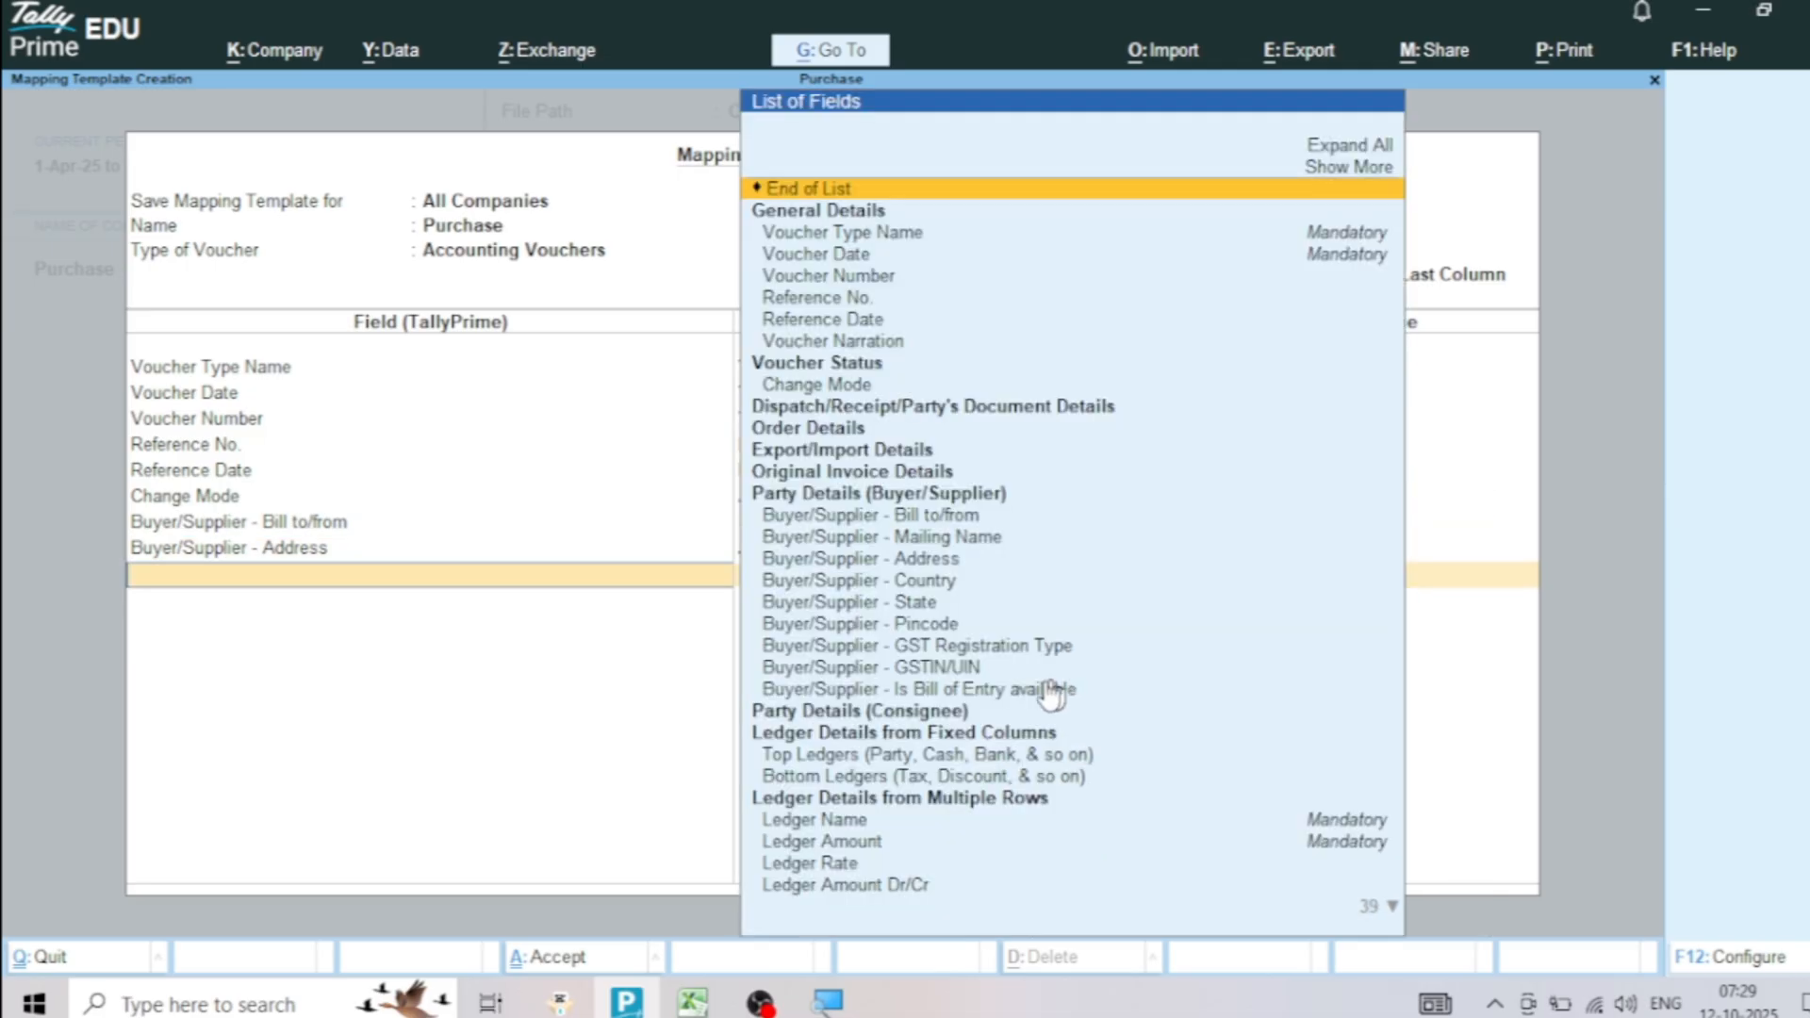
pyautogui.click(916, 606)
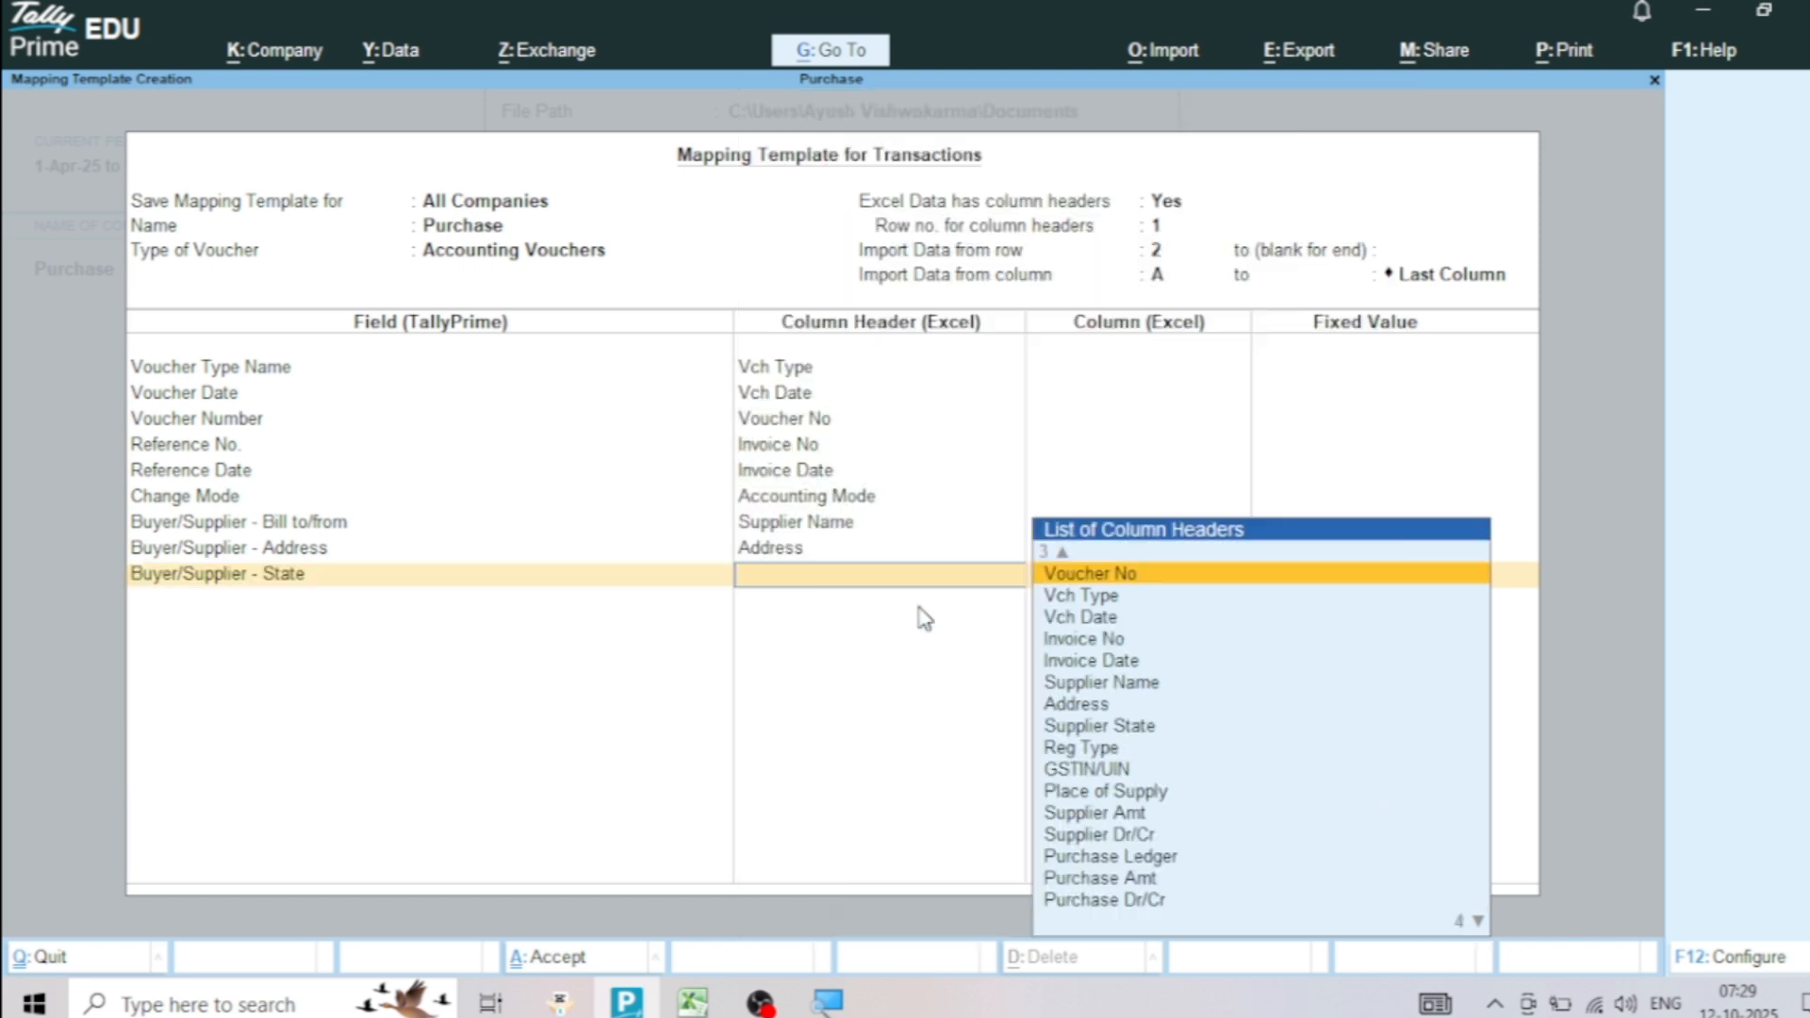
pyautogui.click(1101, 727)
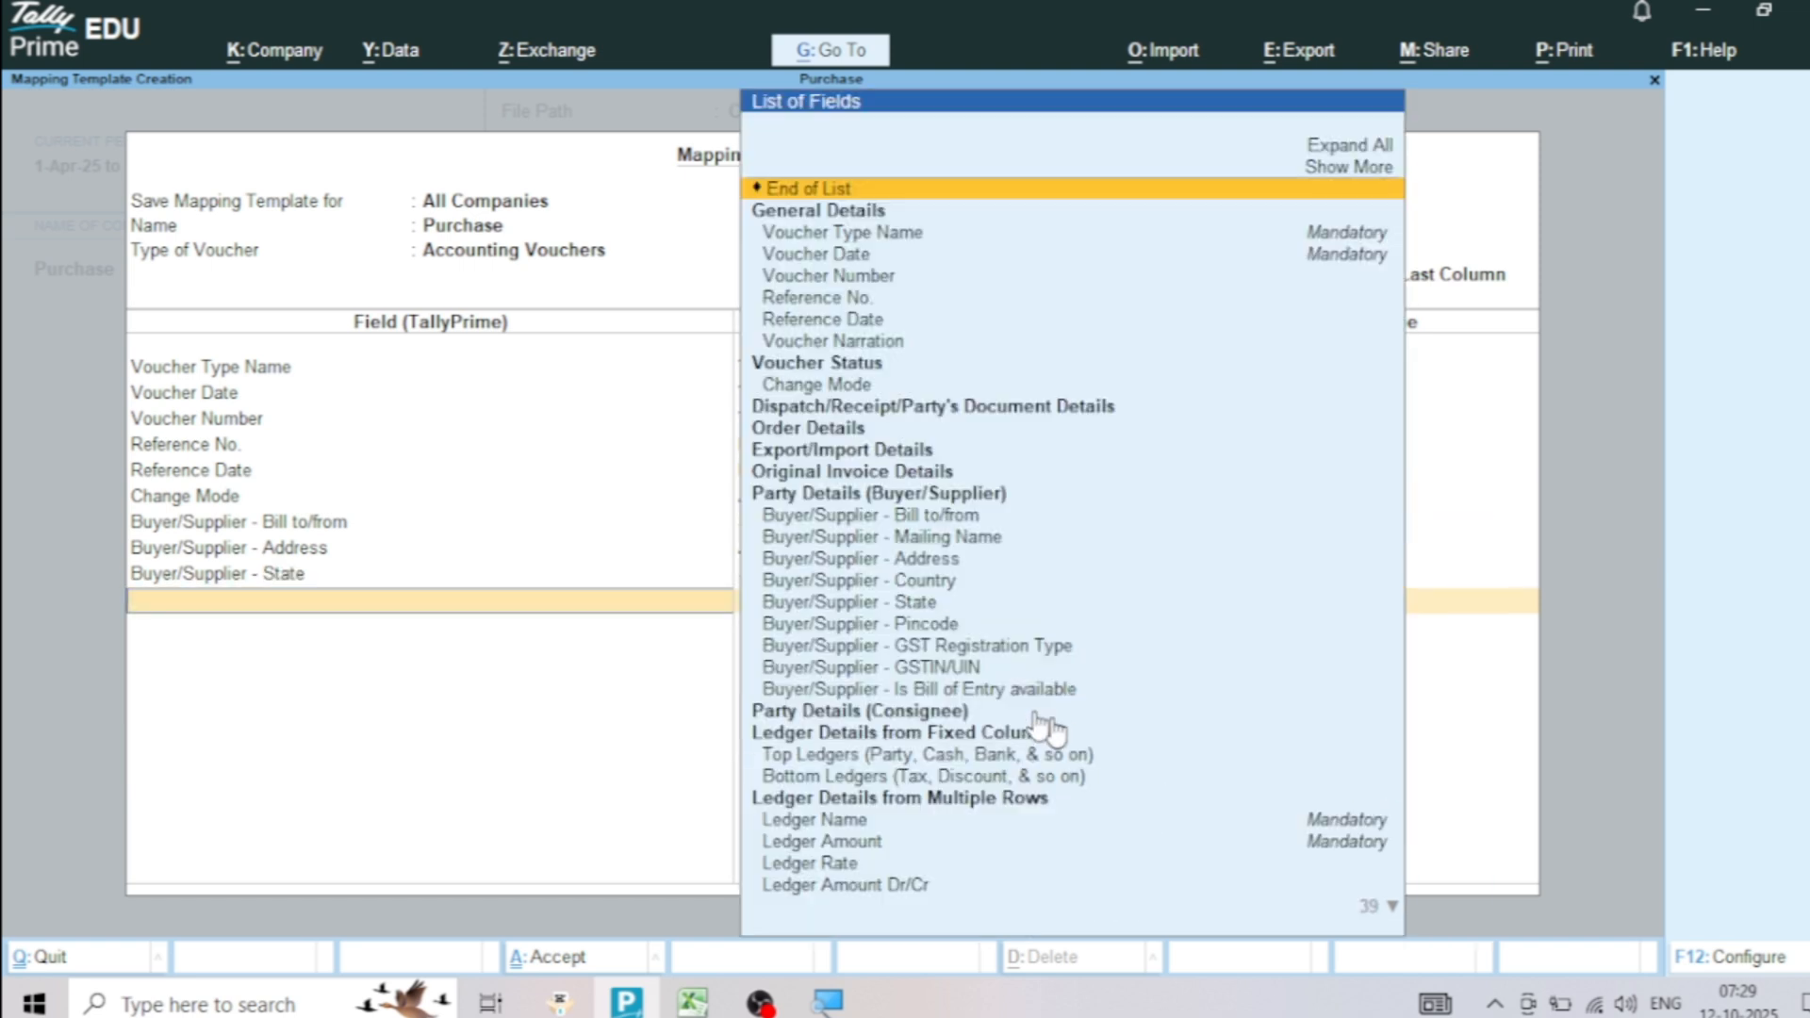
# Map the Buyer/Supplier - GST Registration Type field to the Reg Type column and Buyer/Supplier - GSTIN/UIN to GSTIN/UIN
pyautogui.click(960, 648)
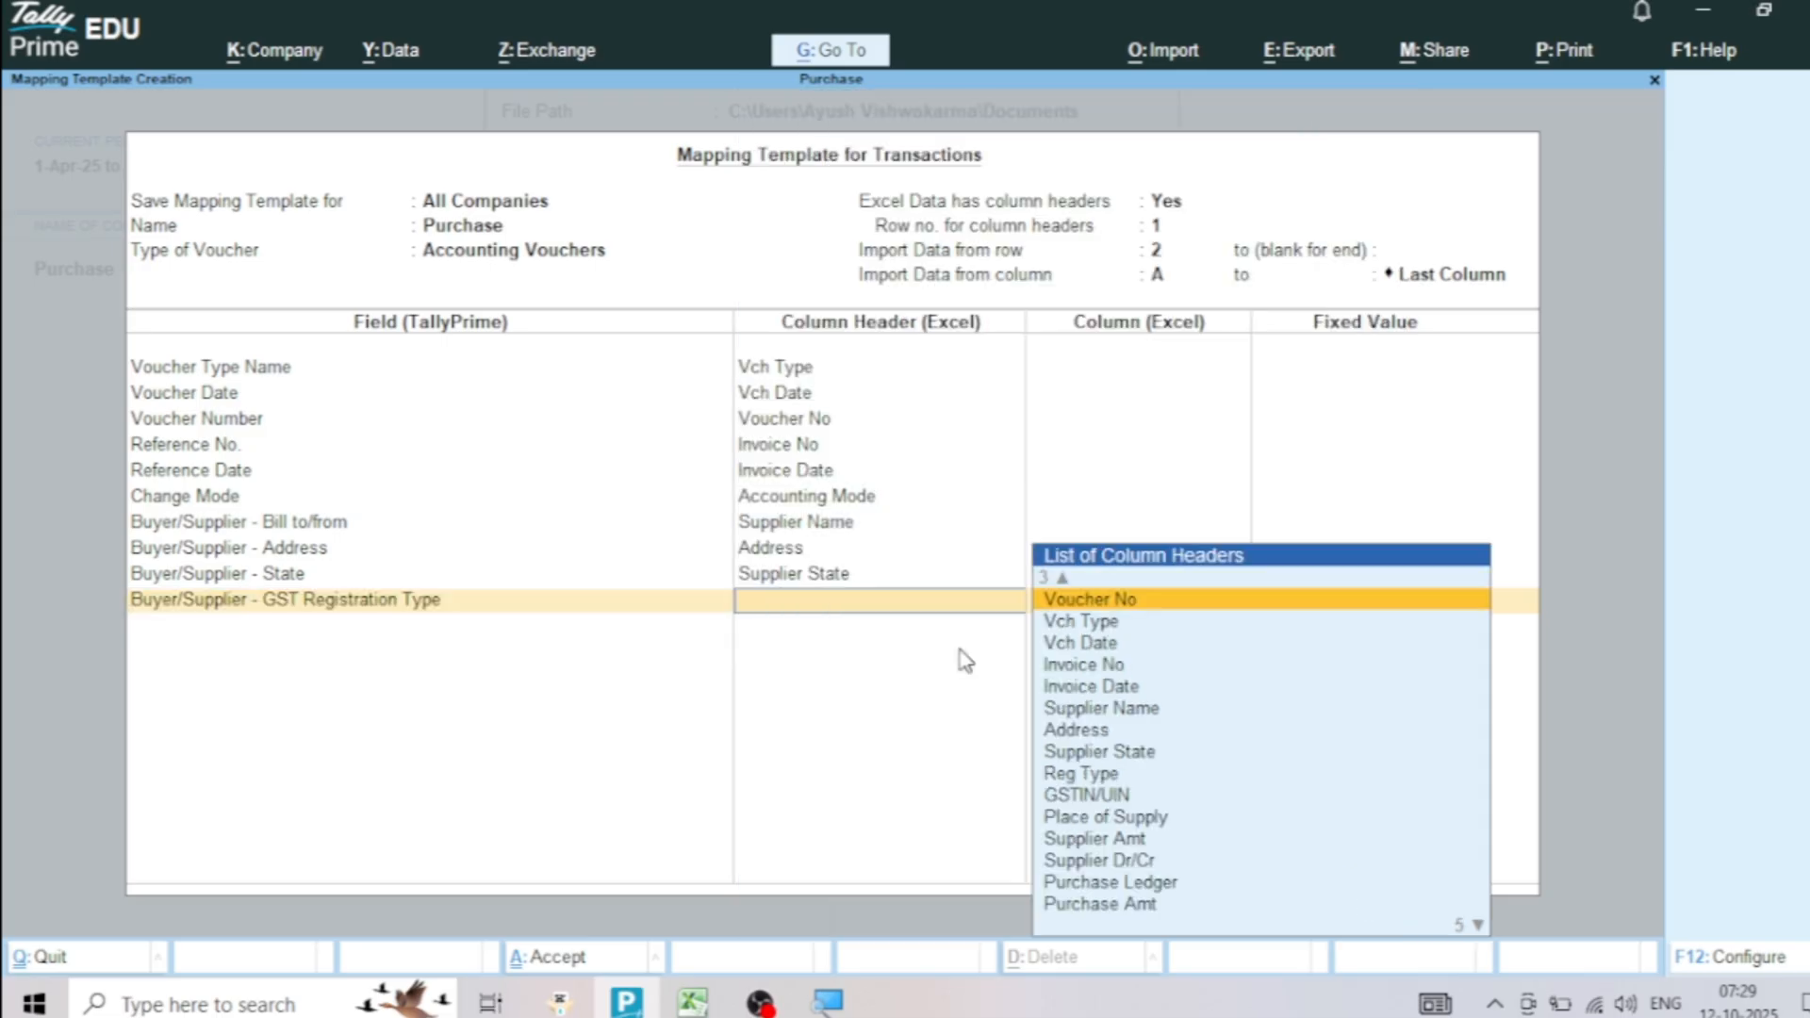
pyautogui.click(1091, 775)
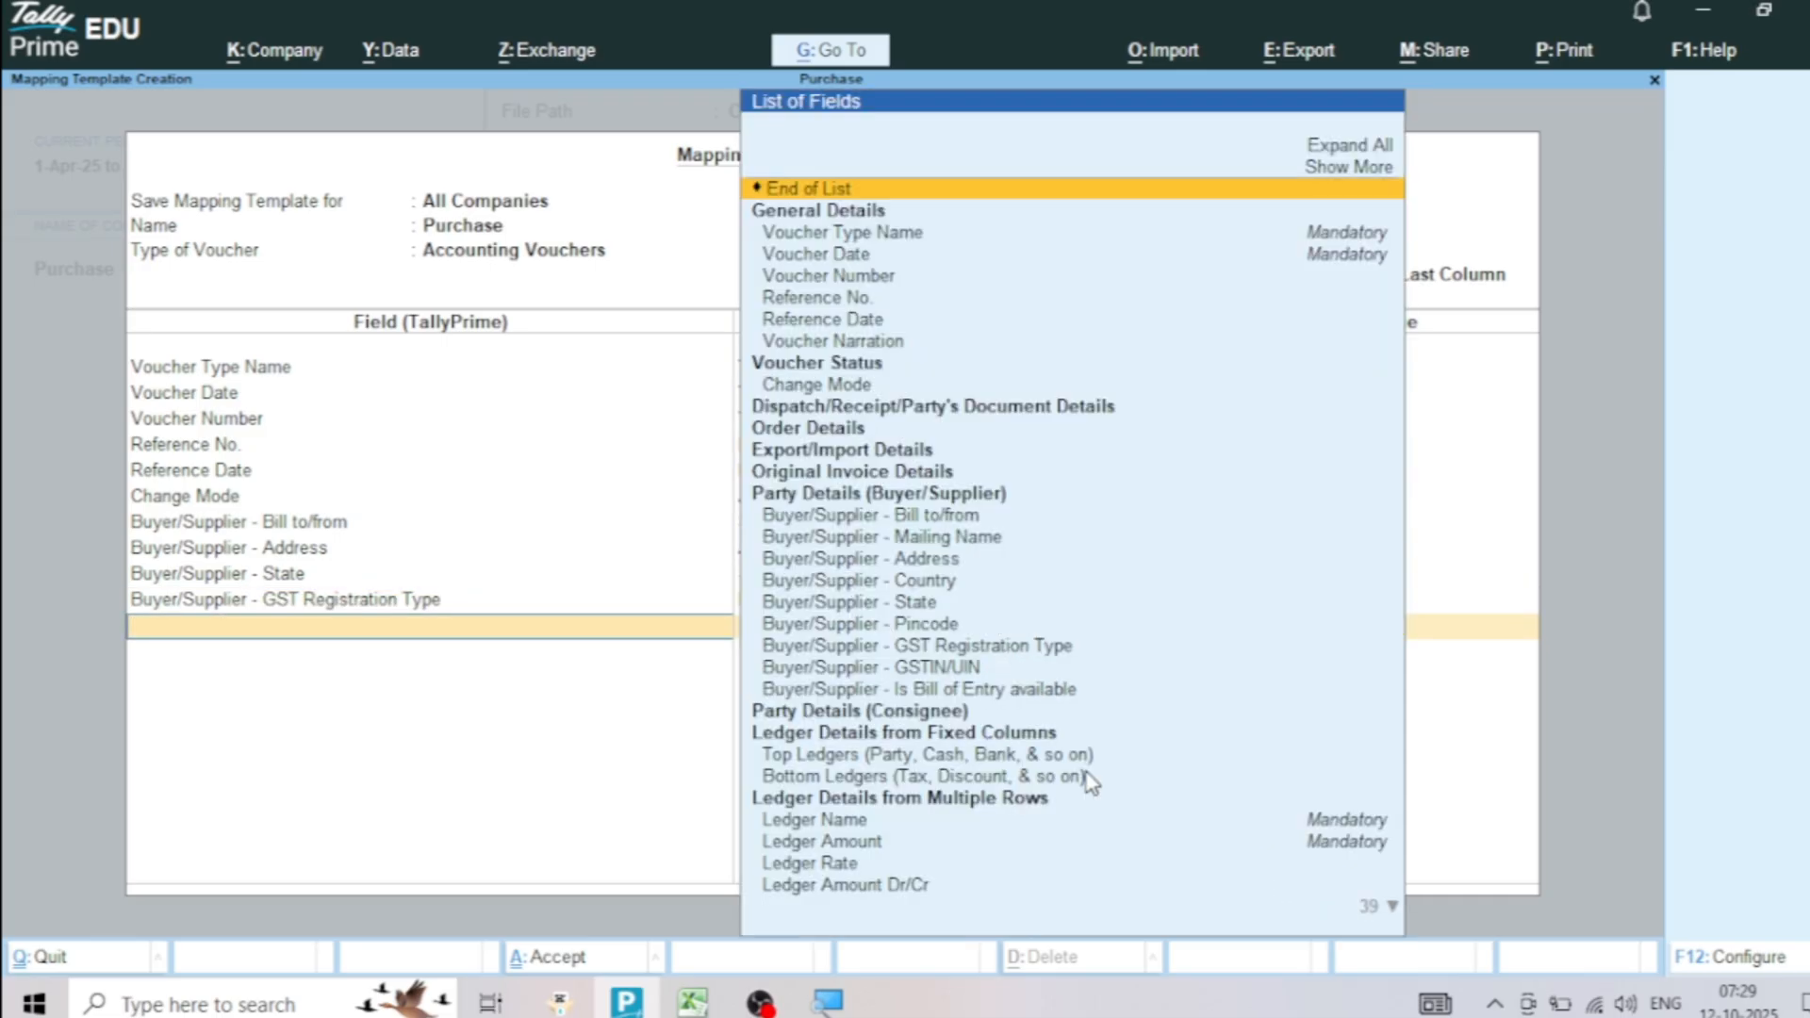
pyautogui.click(931, 666)
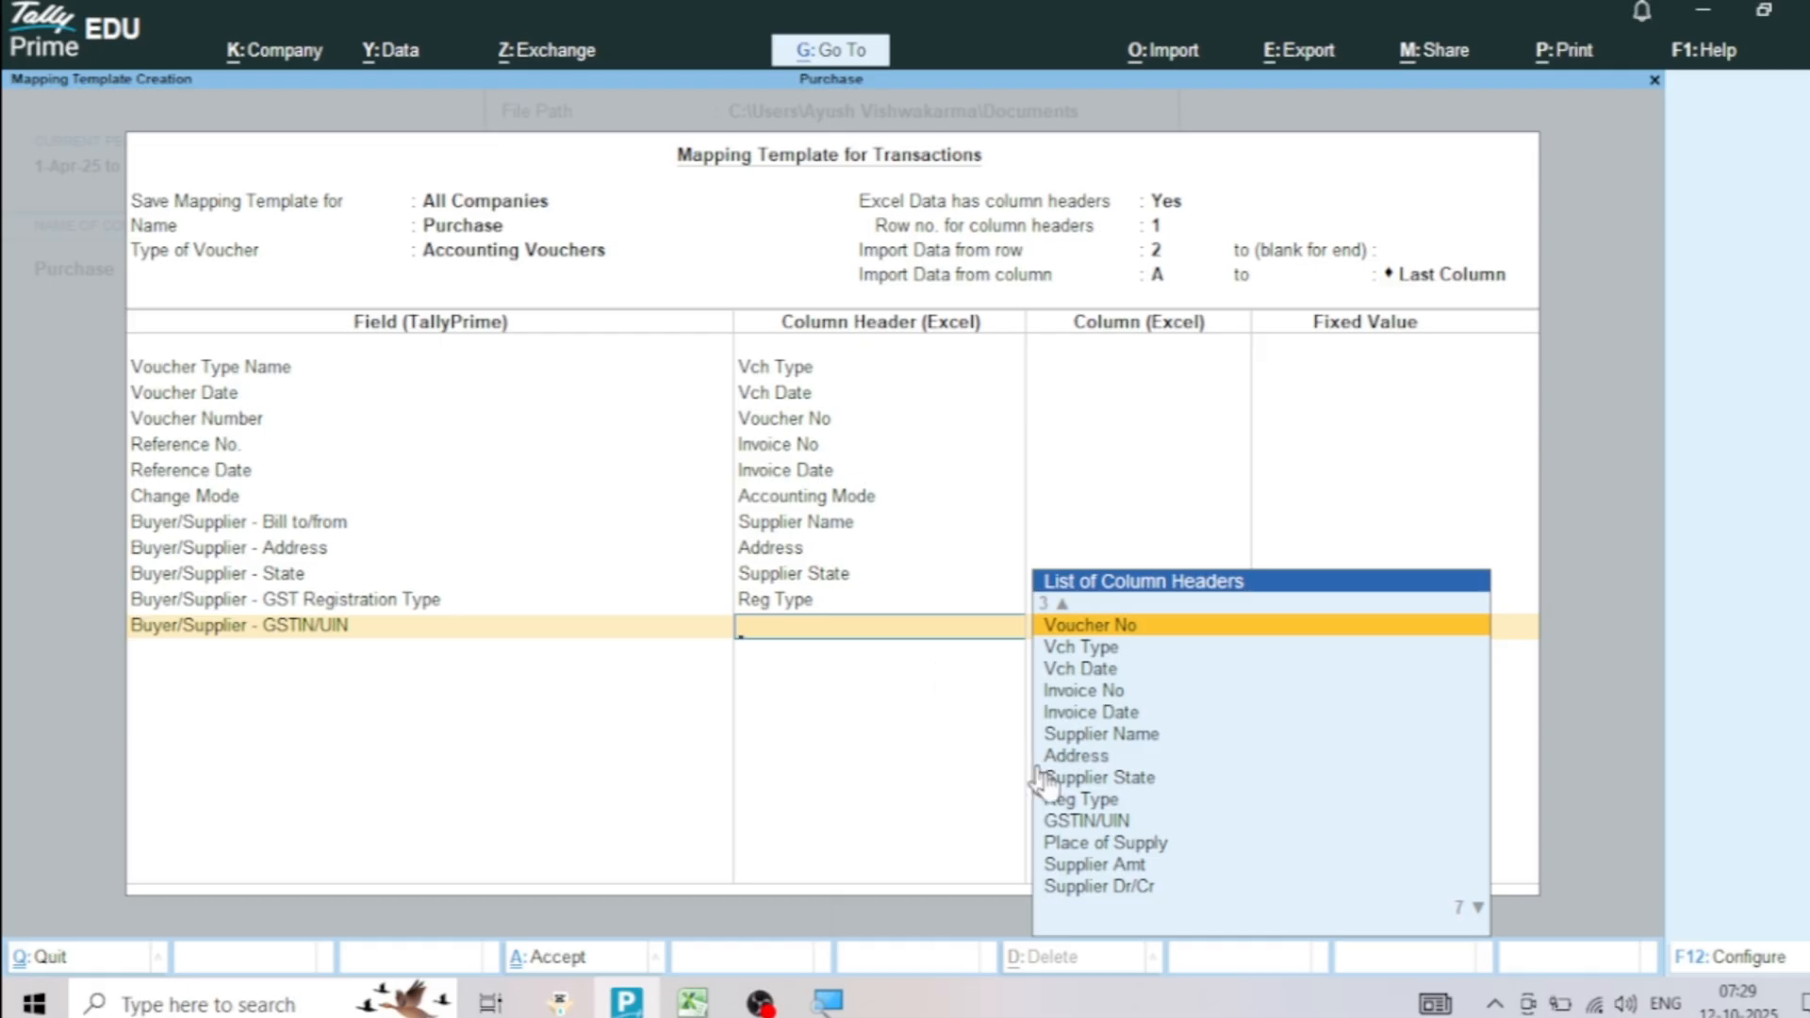
pyautogui.click(1086, 826)
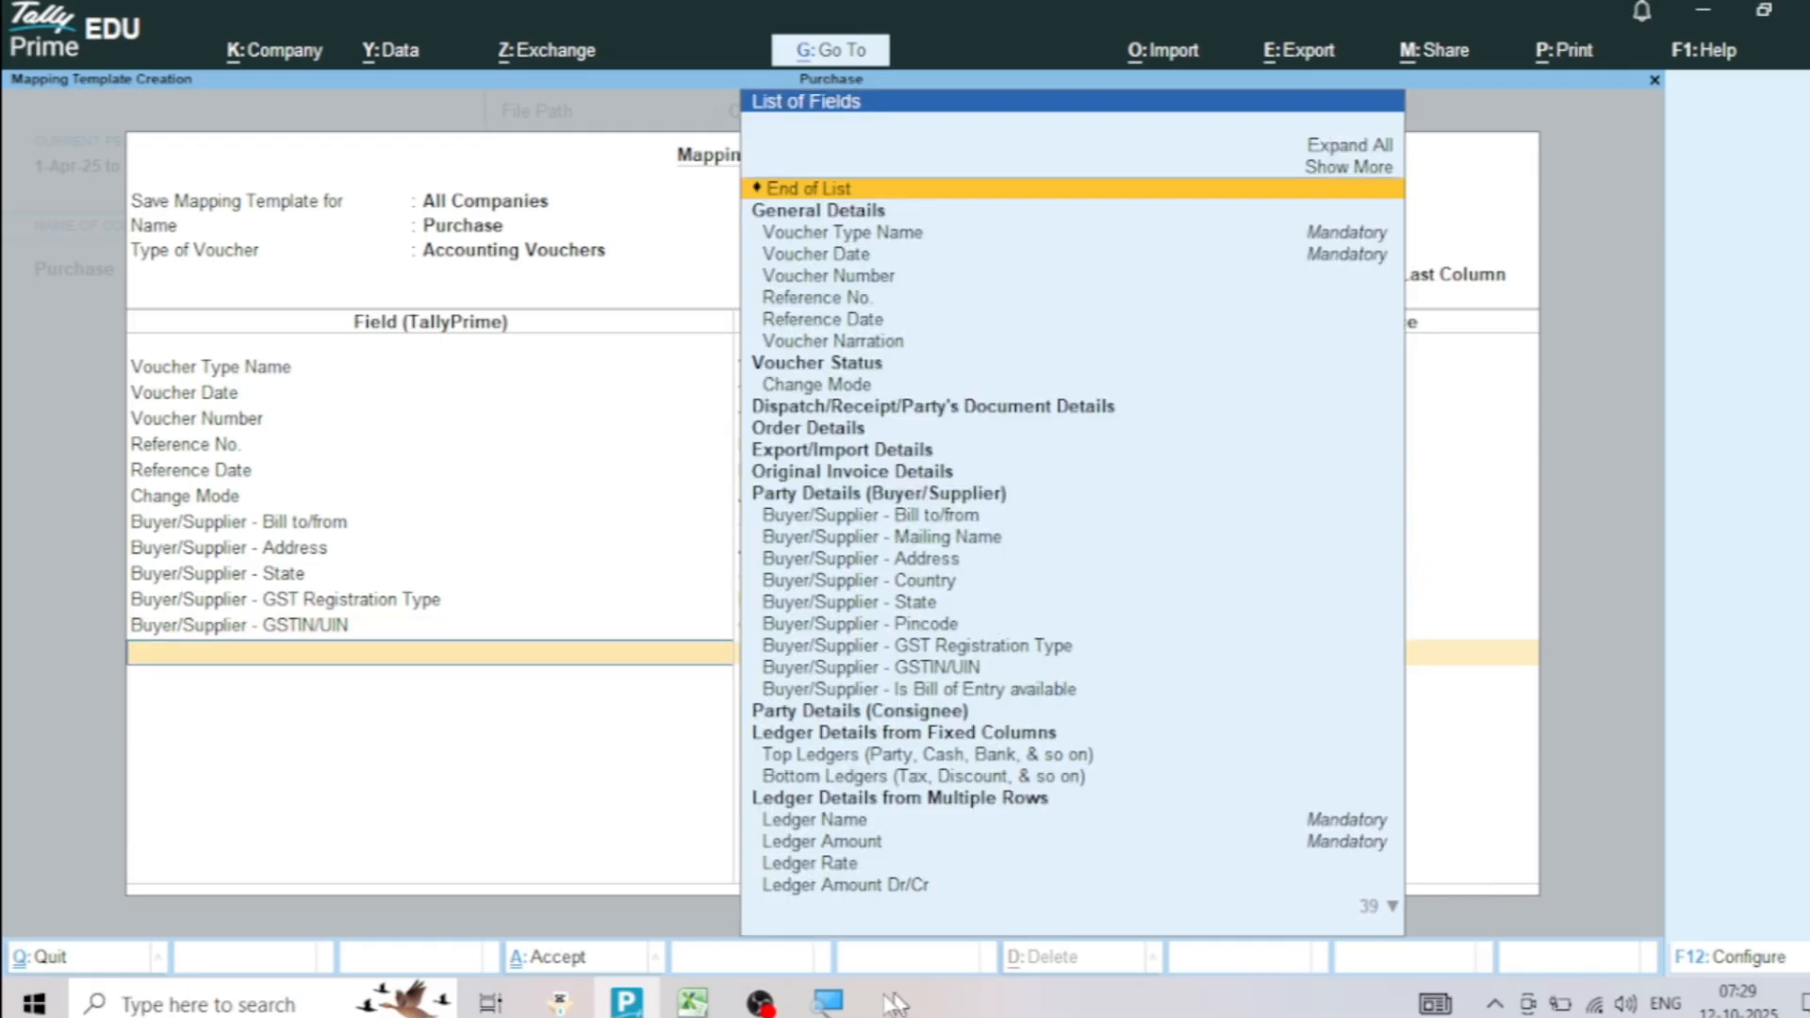
# Switch to the Excel purchase sheet and check the Reg Type and GSTIN/UIN columns against the mapped fields, returning to TallyPrime
pyautogui.click(693, 1002)
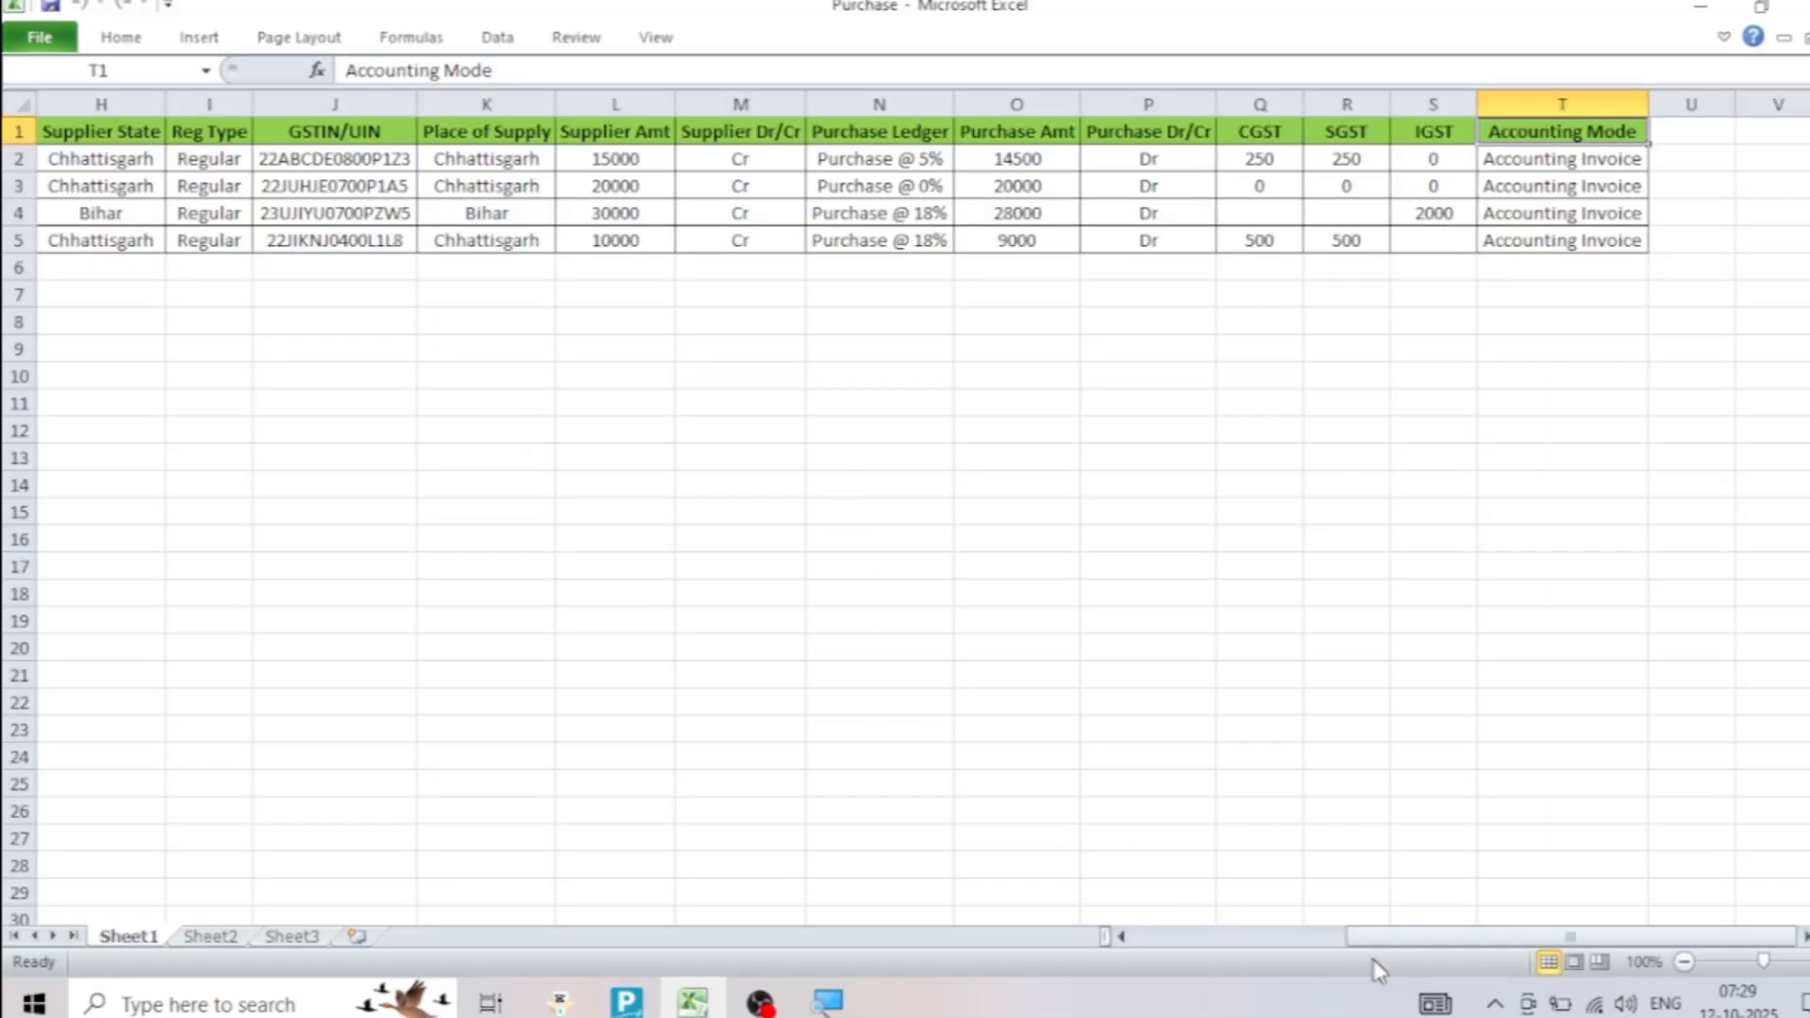
pyautogui.moveTo(1377, 937); pyautogui.dragTo(1272, 941)
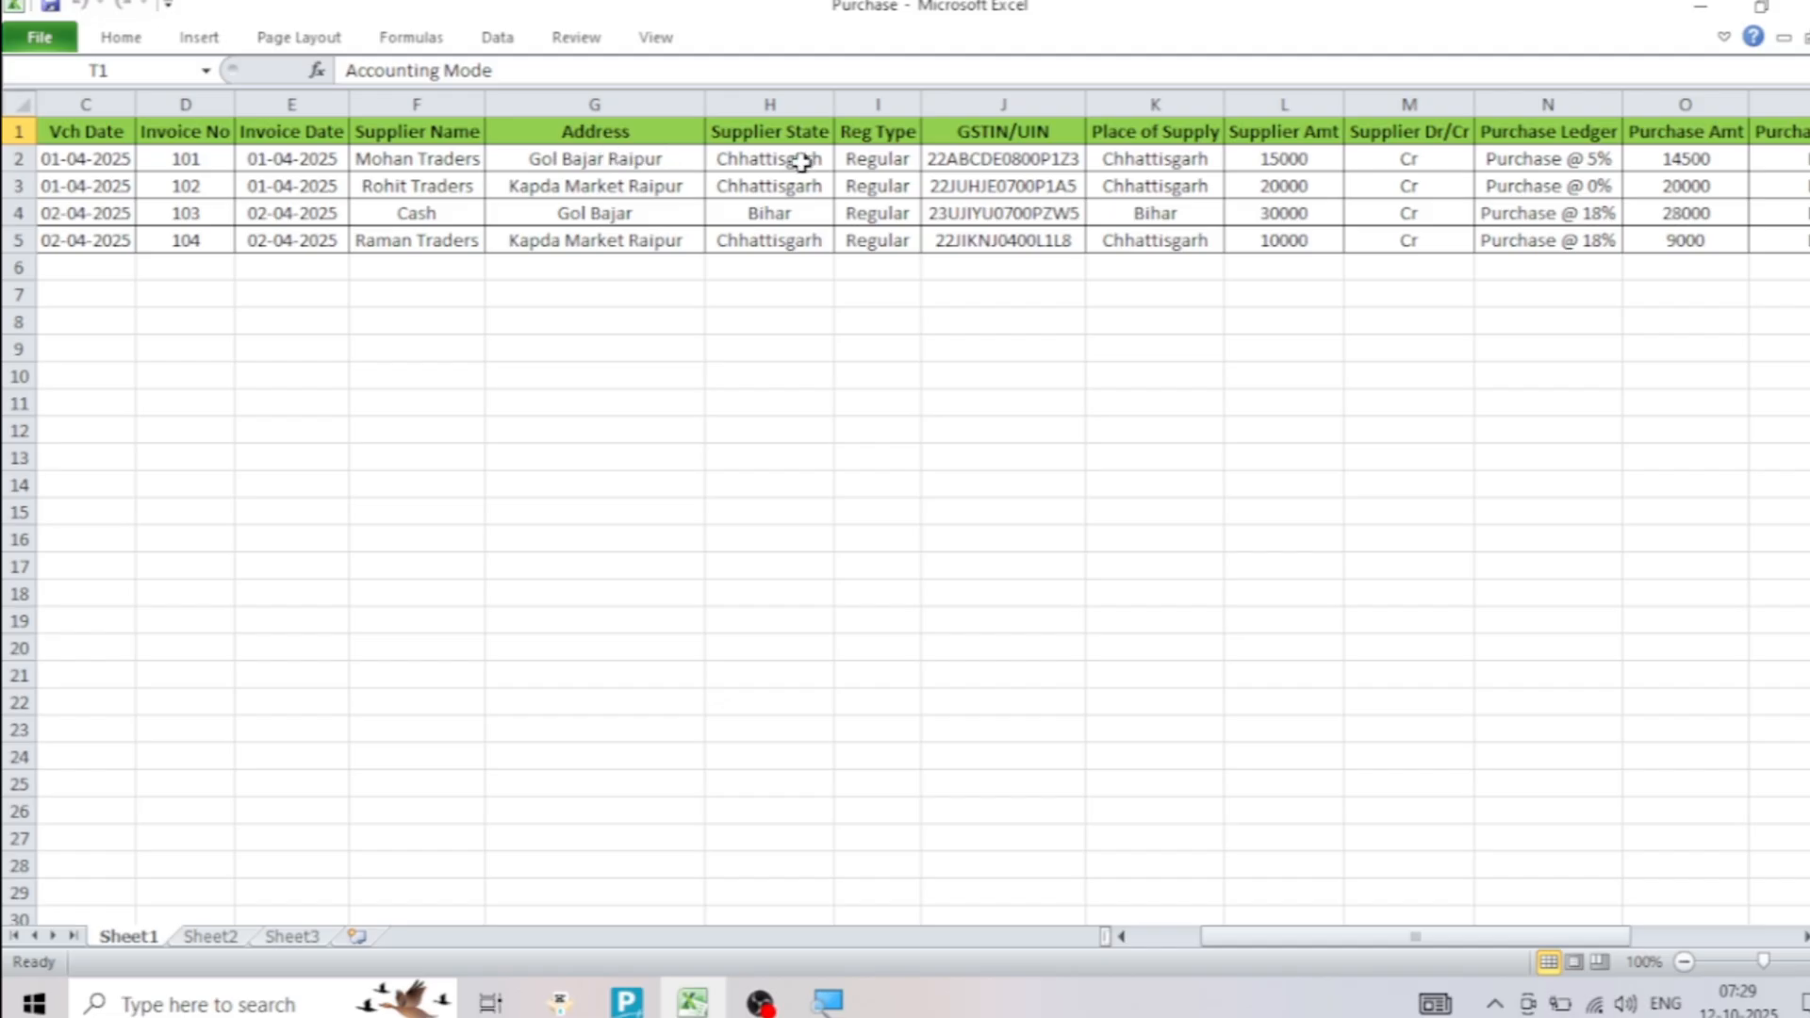
pyautogui.moveTo(824, 139); pyautogui.dragTo(876, 241)
pyautogui.click(1009, 140)
pyautogui.moveTo(1008, 139); pyautogui.dragTo(1003, 241)
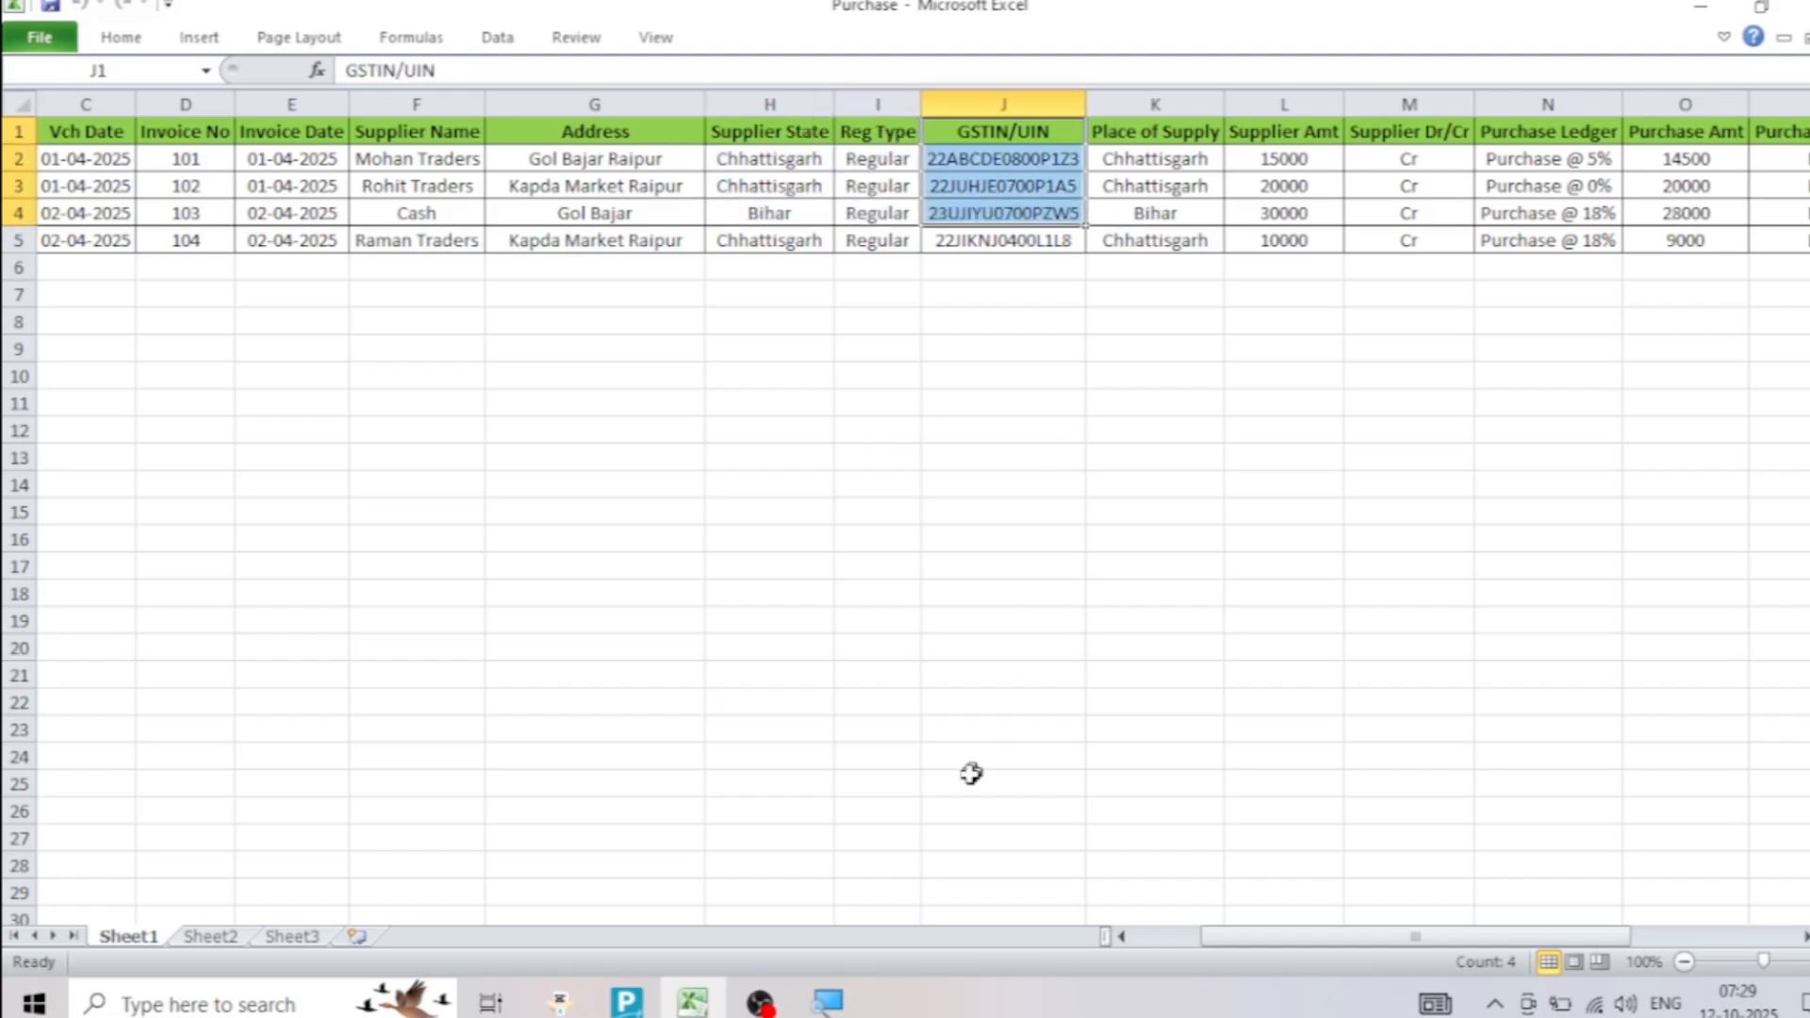
pyautogui.click(626, 1002)
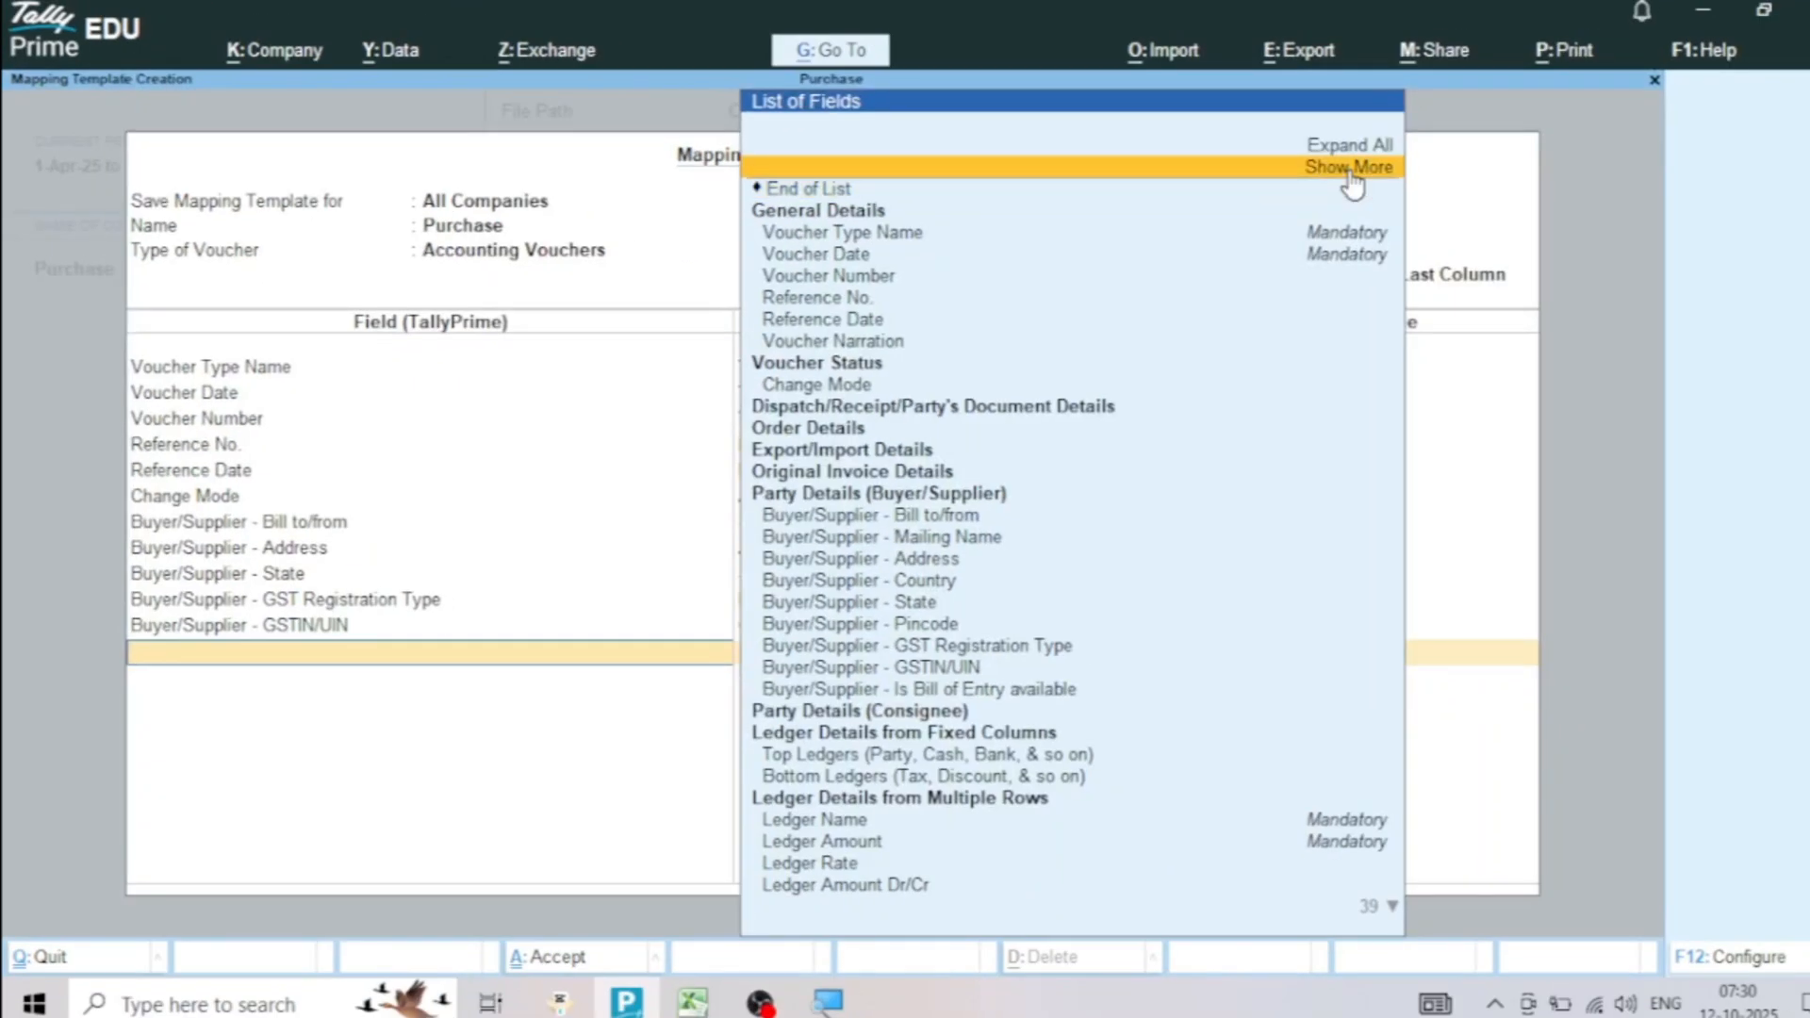
# Show more fields, expand Party Details (Buyer/Supplier), and map Buyer/Supplier - Place of Supply to the Place of Supply column
pyautogui.click(1350, 170)
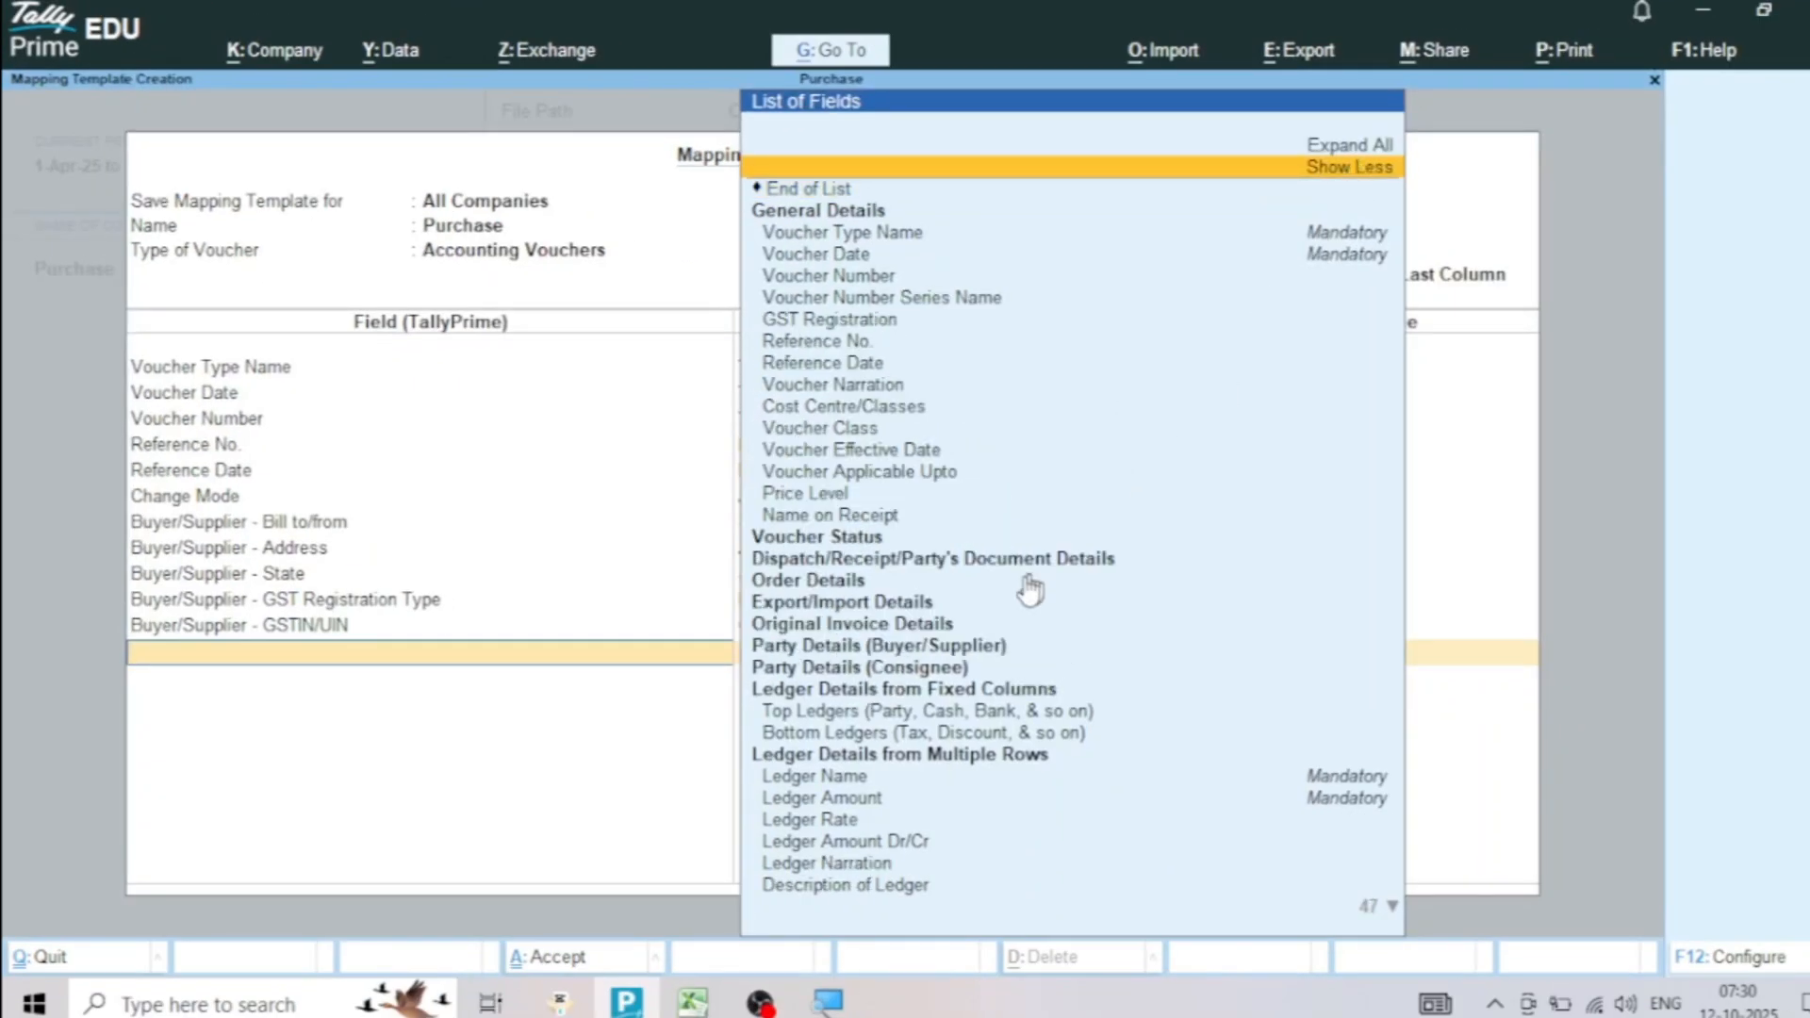
pyautogui.click(907, 649)
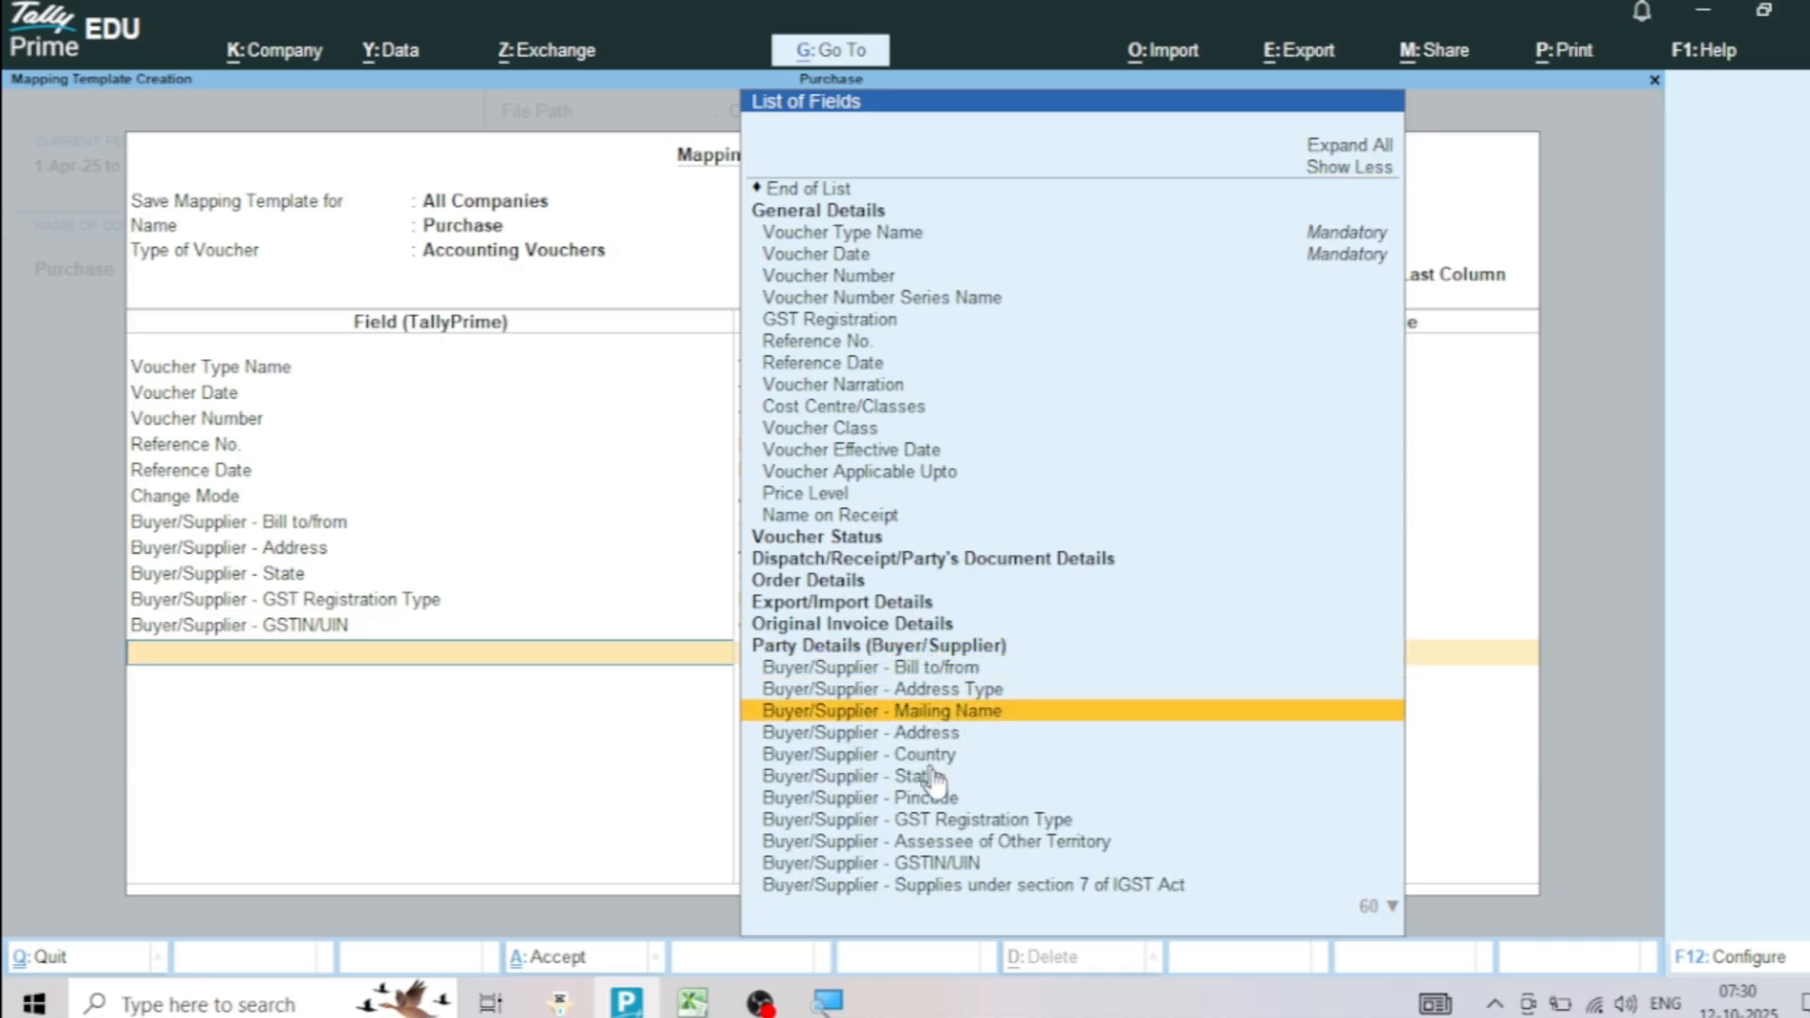
pyautogui.scroll(-2, 980, 901)
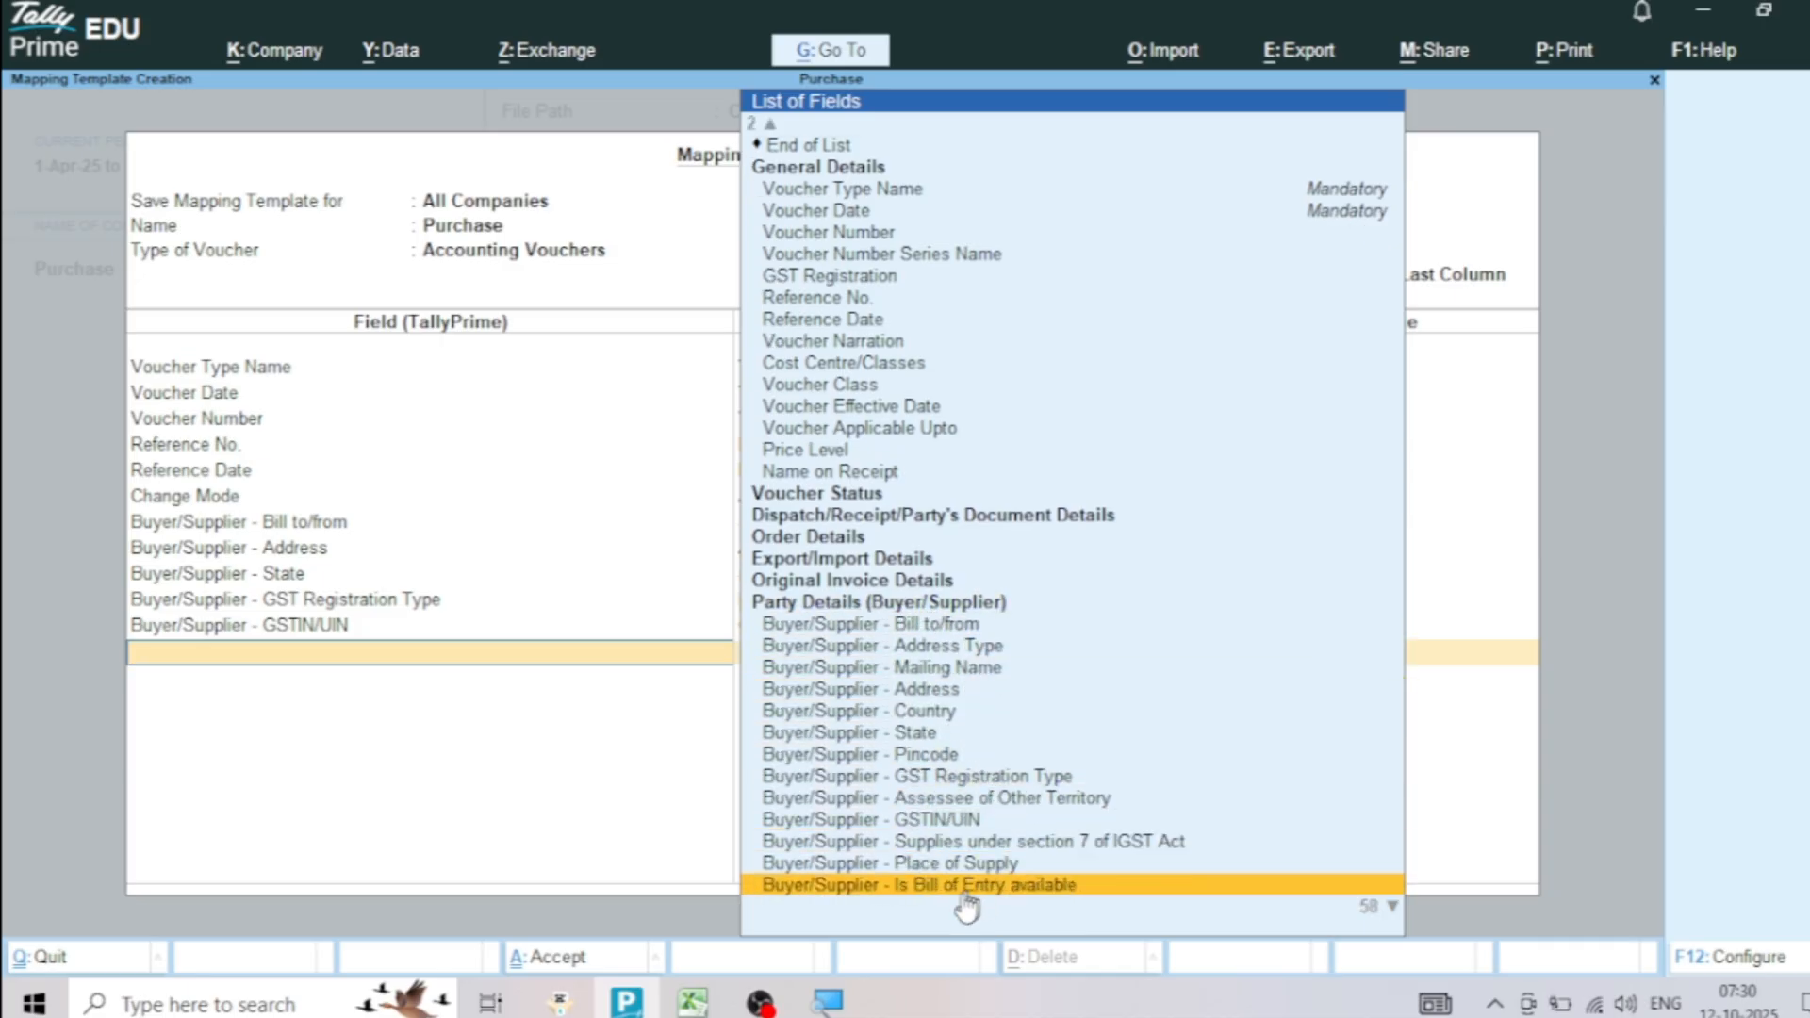
pyautogui.click(932, 866)
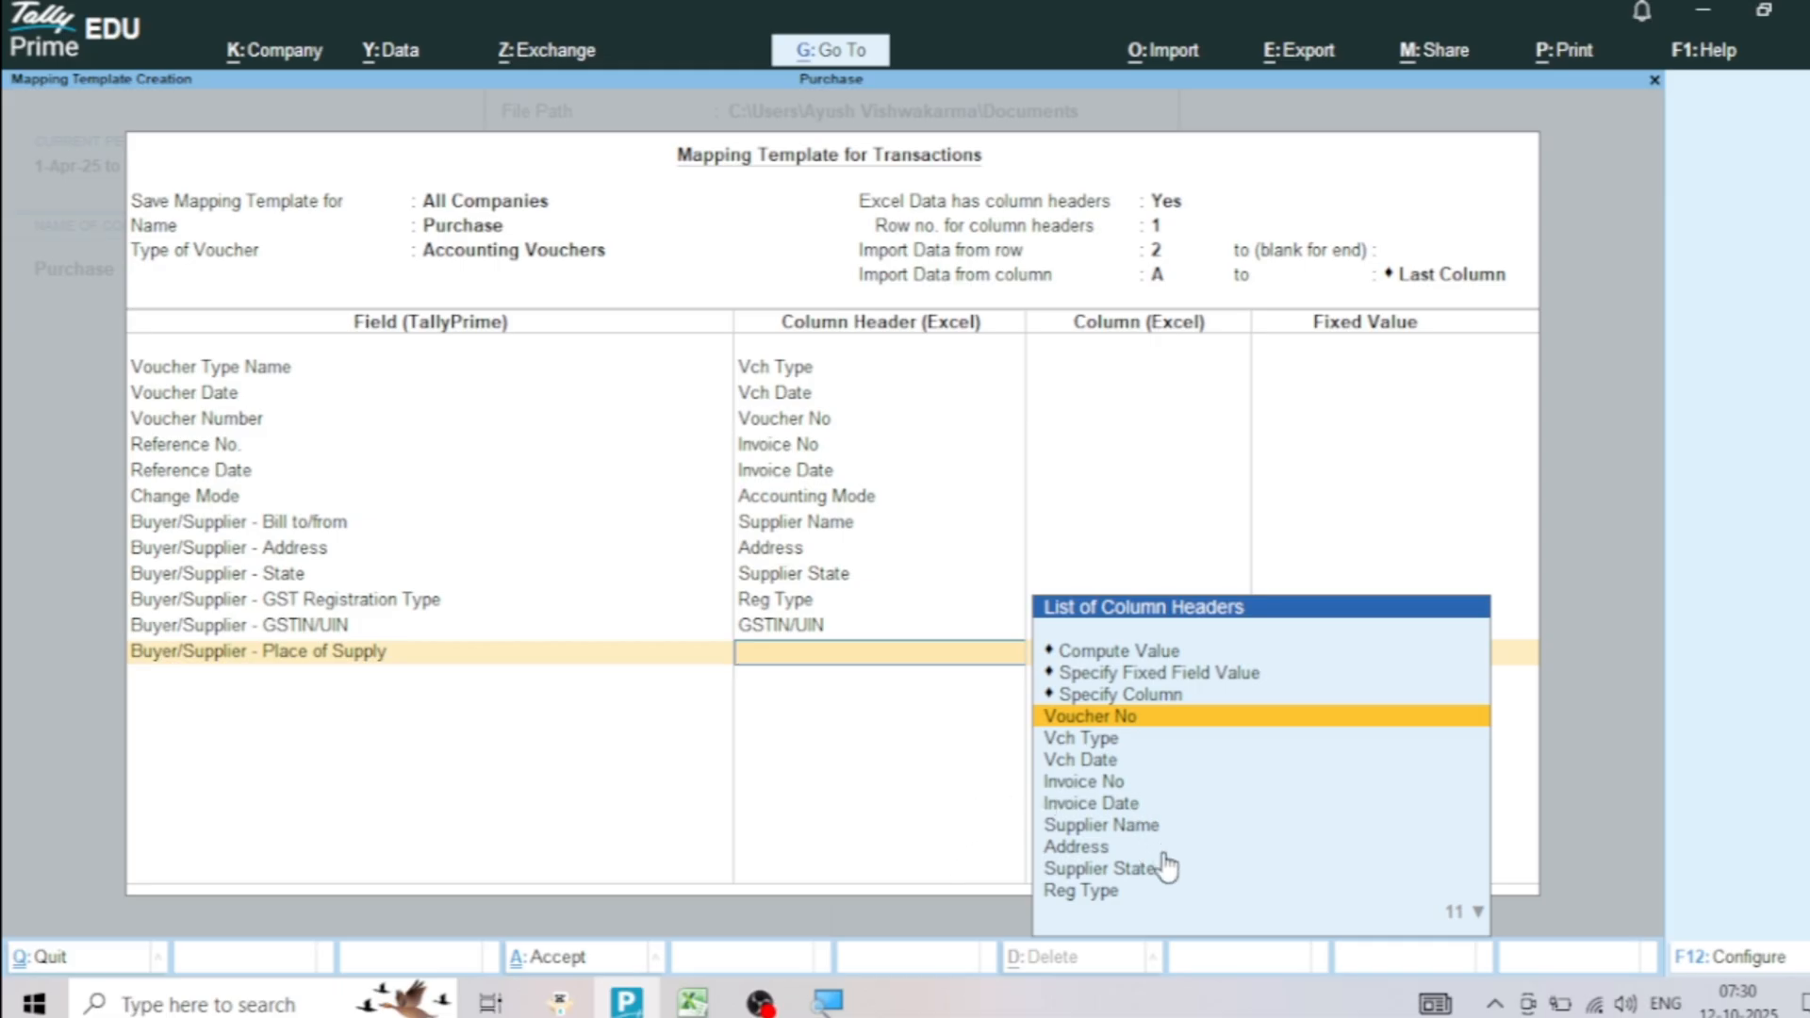
pyautogui.scroll(-10, 1166, 858)
pyautogui.scroll(-2, 1162, 877)
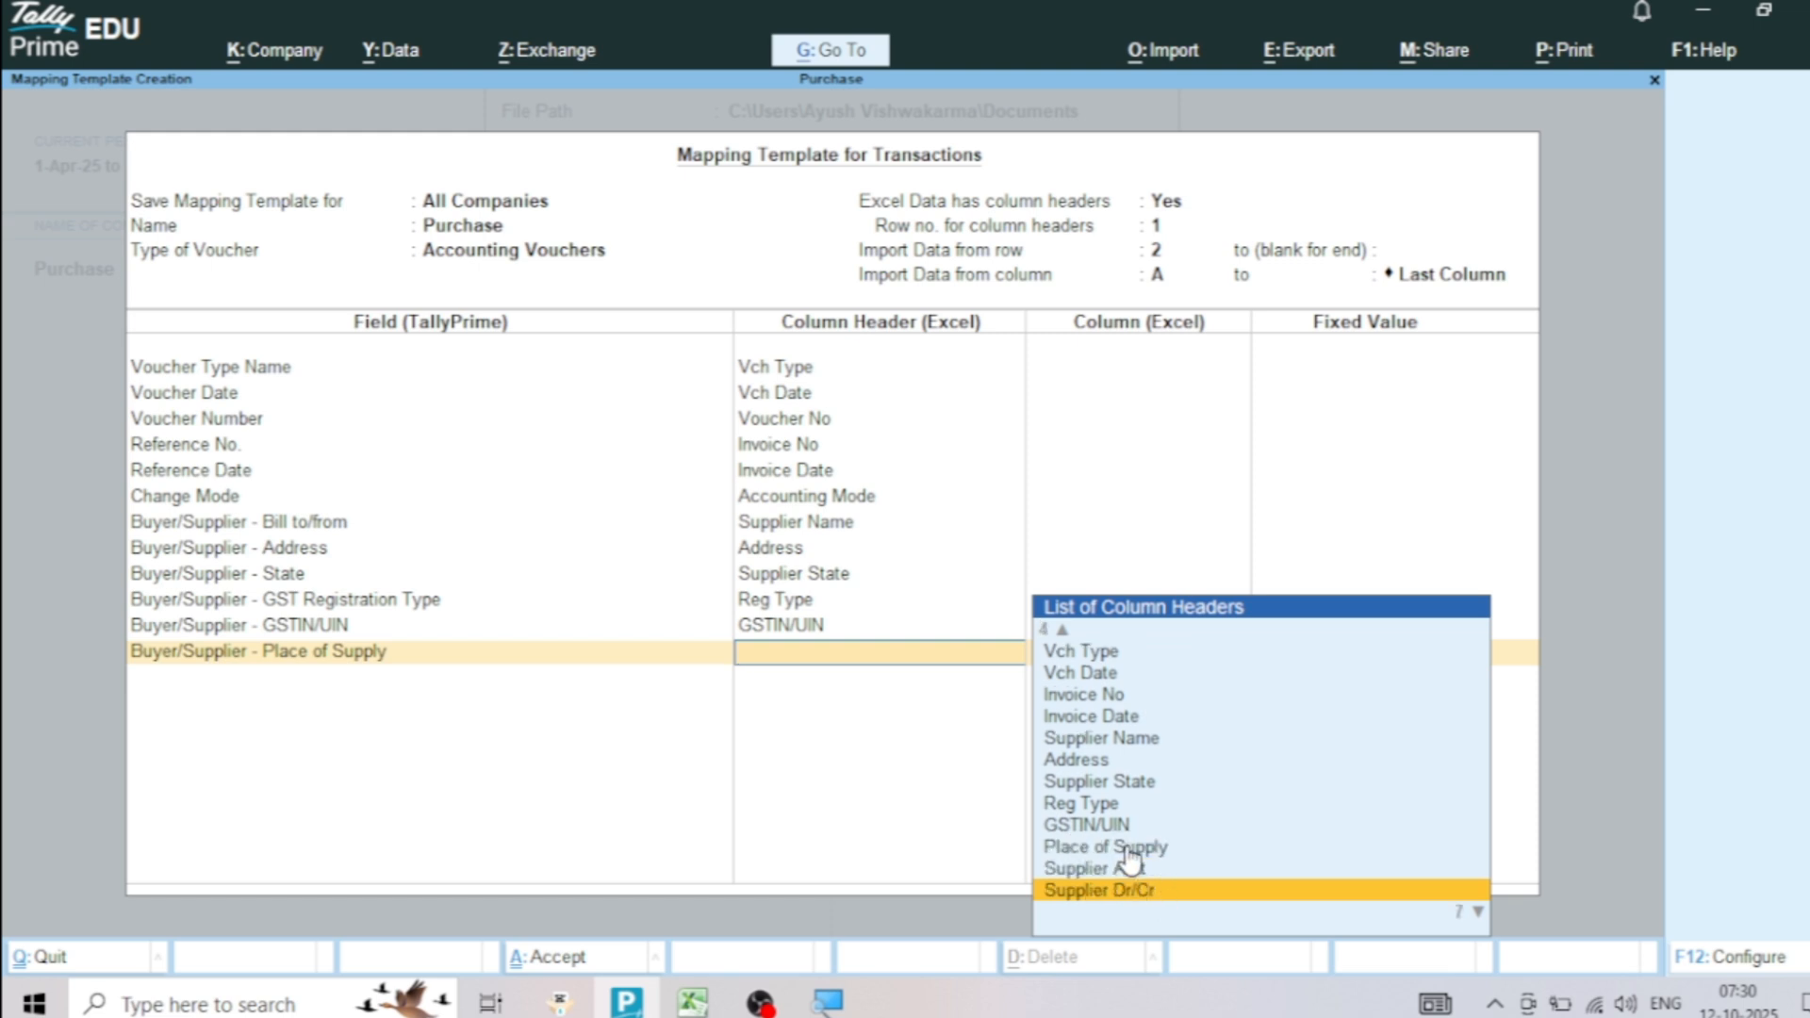
pyautogui.click(1128, 847)
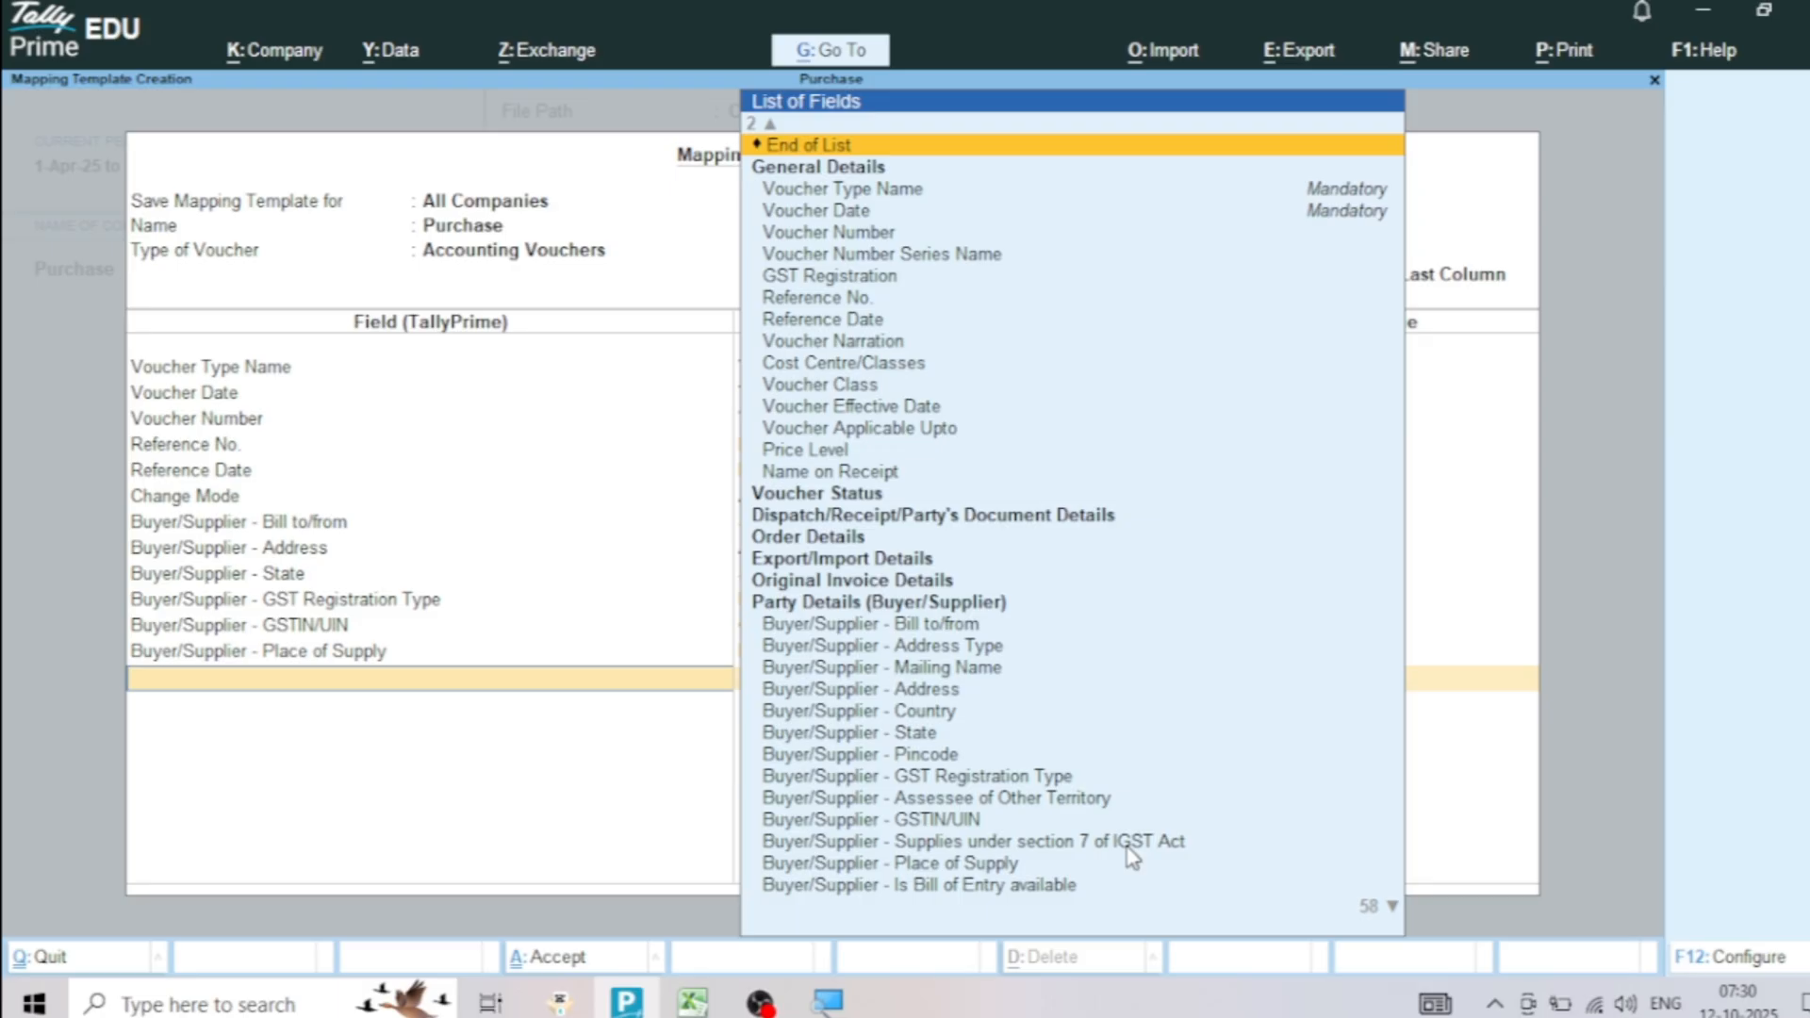
# Reduce the field list to the basic fields, add a Top Ledgers group, and map its Ledger Name to Supplier Name
pyautogui.scroll(1, 1283, 188)
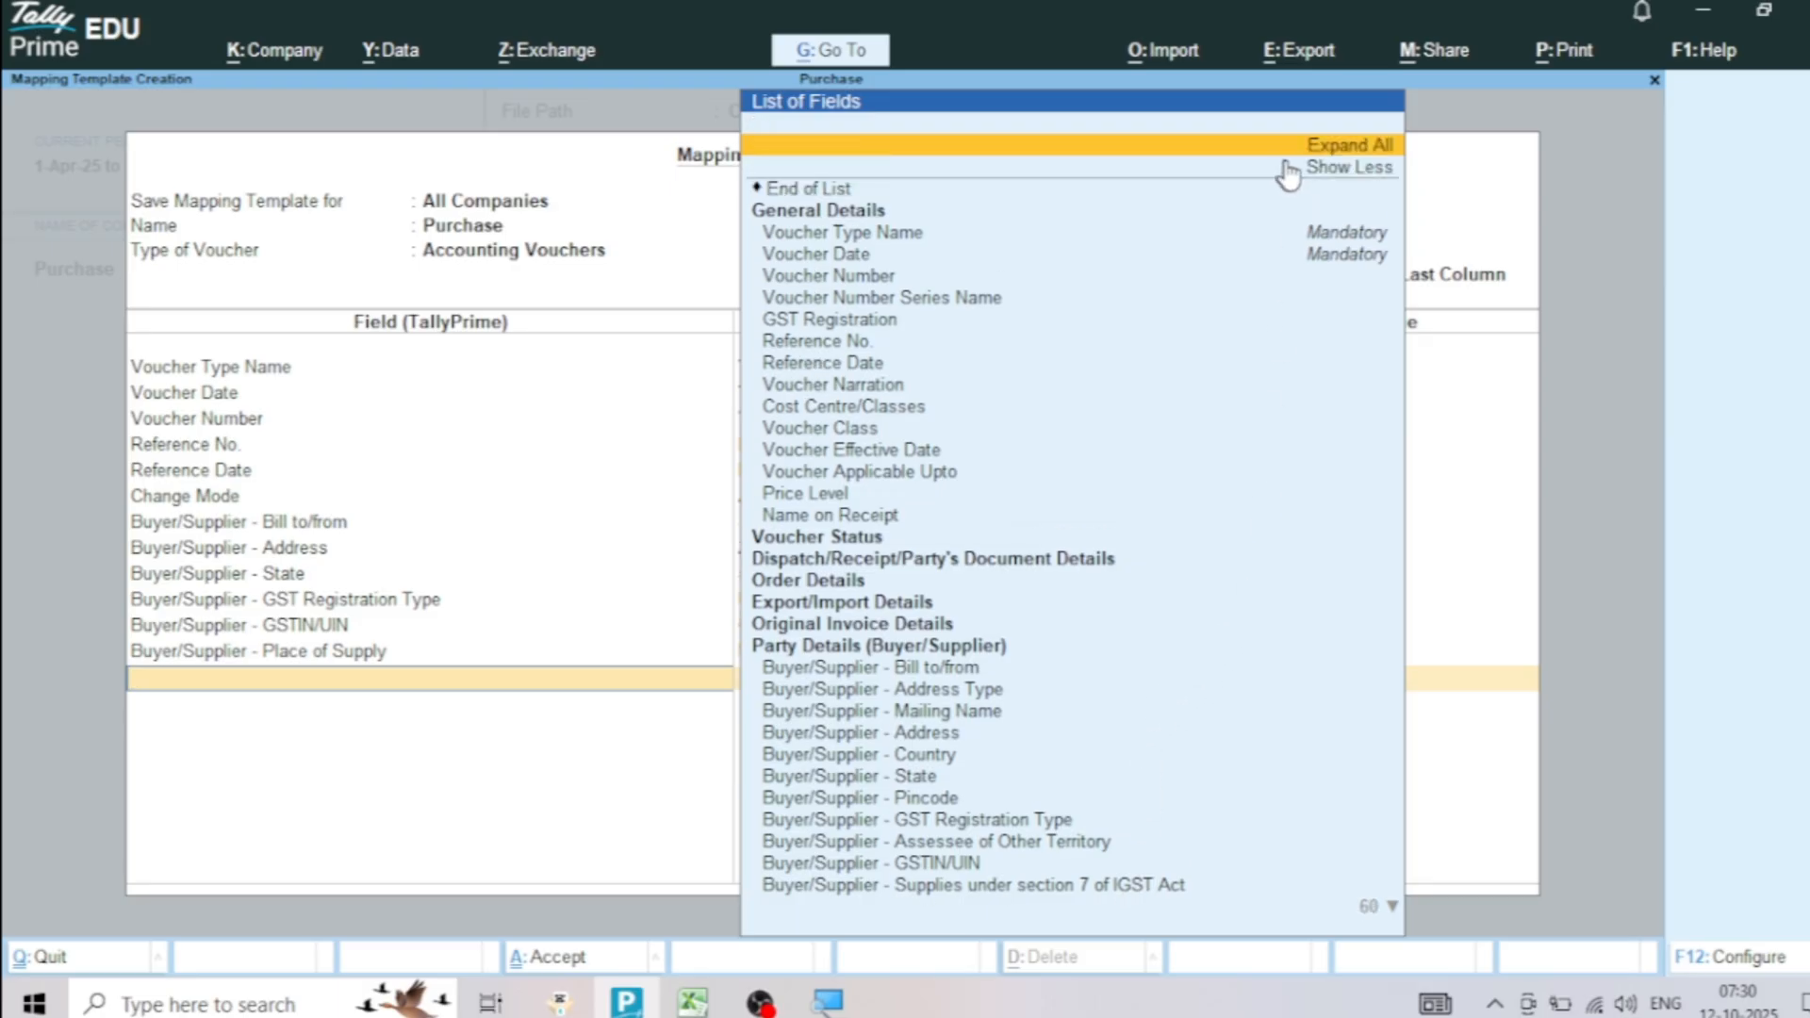
pyautogui.click(1357, 169)
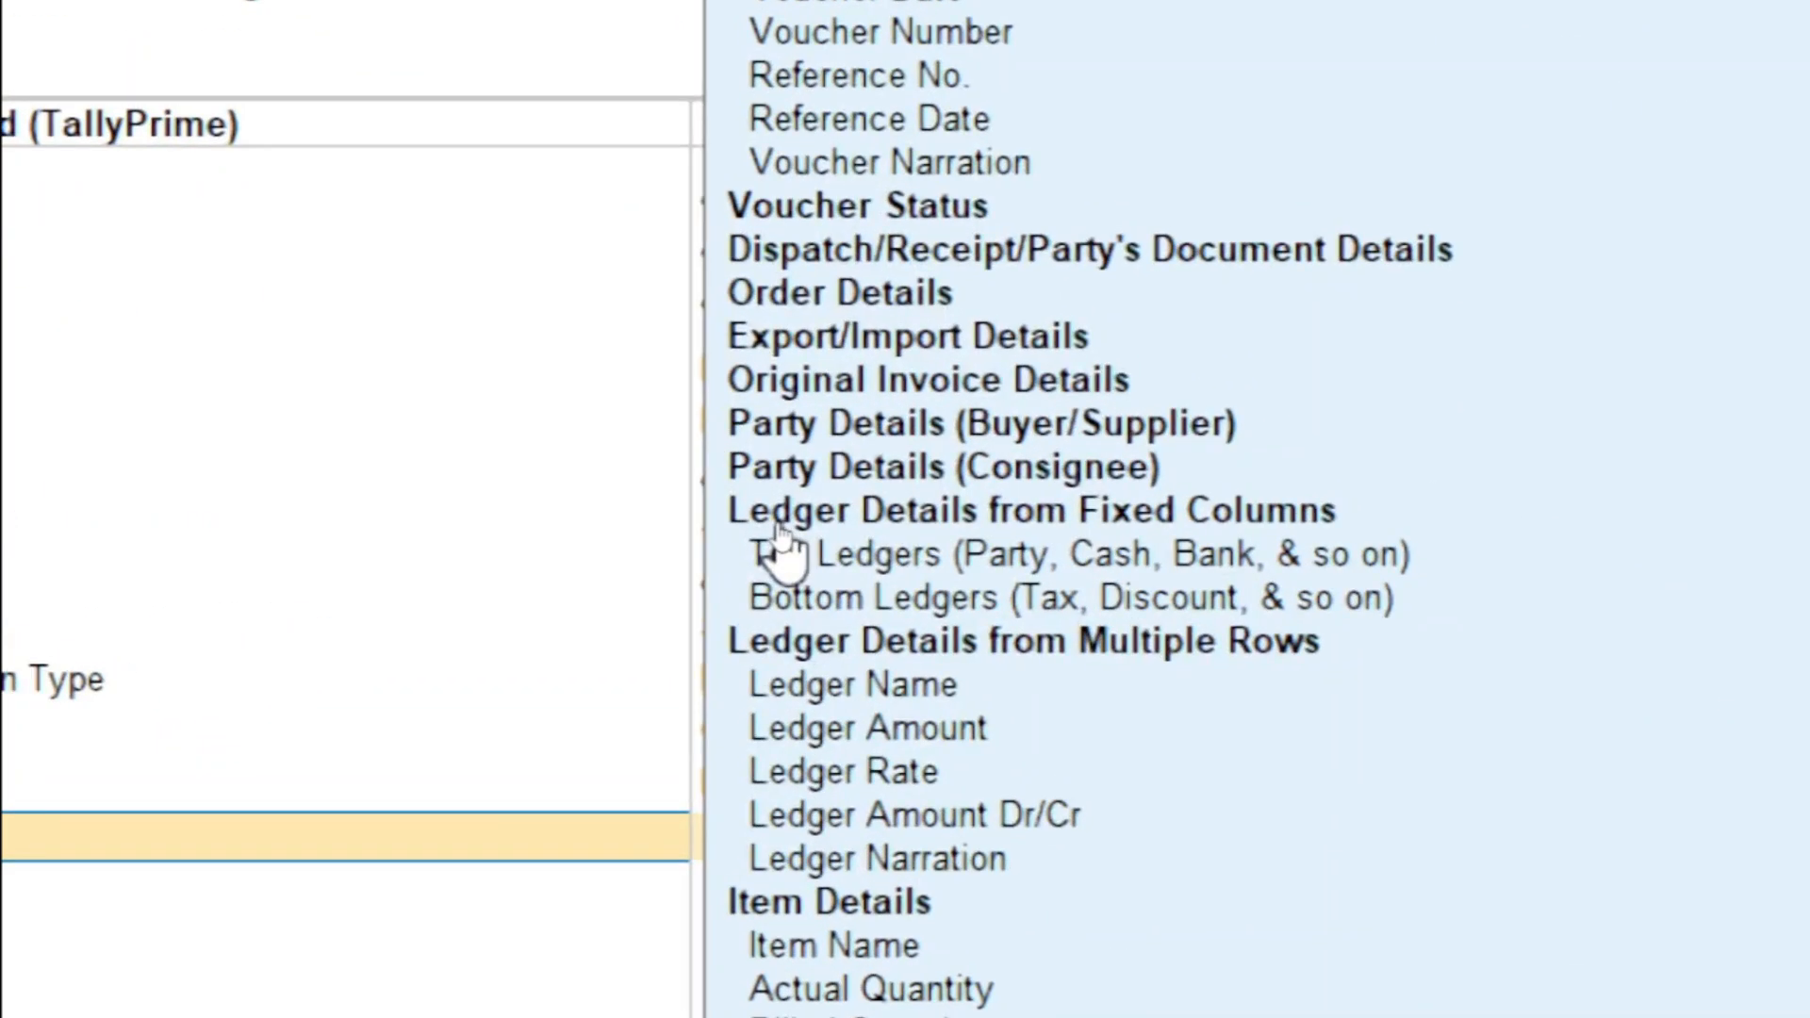
pyautogui.click(834, 561)
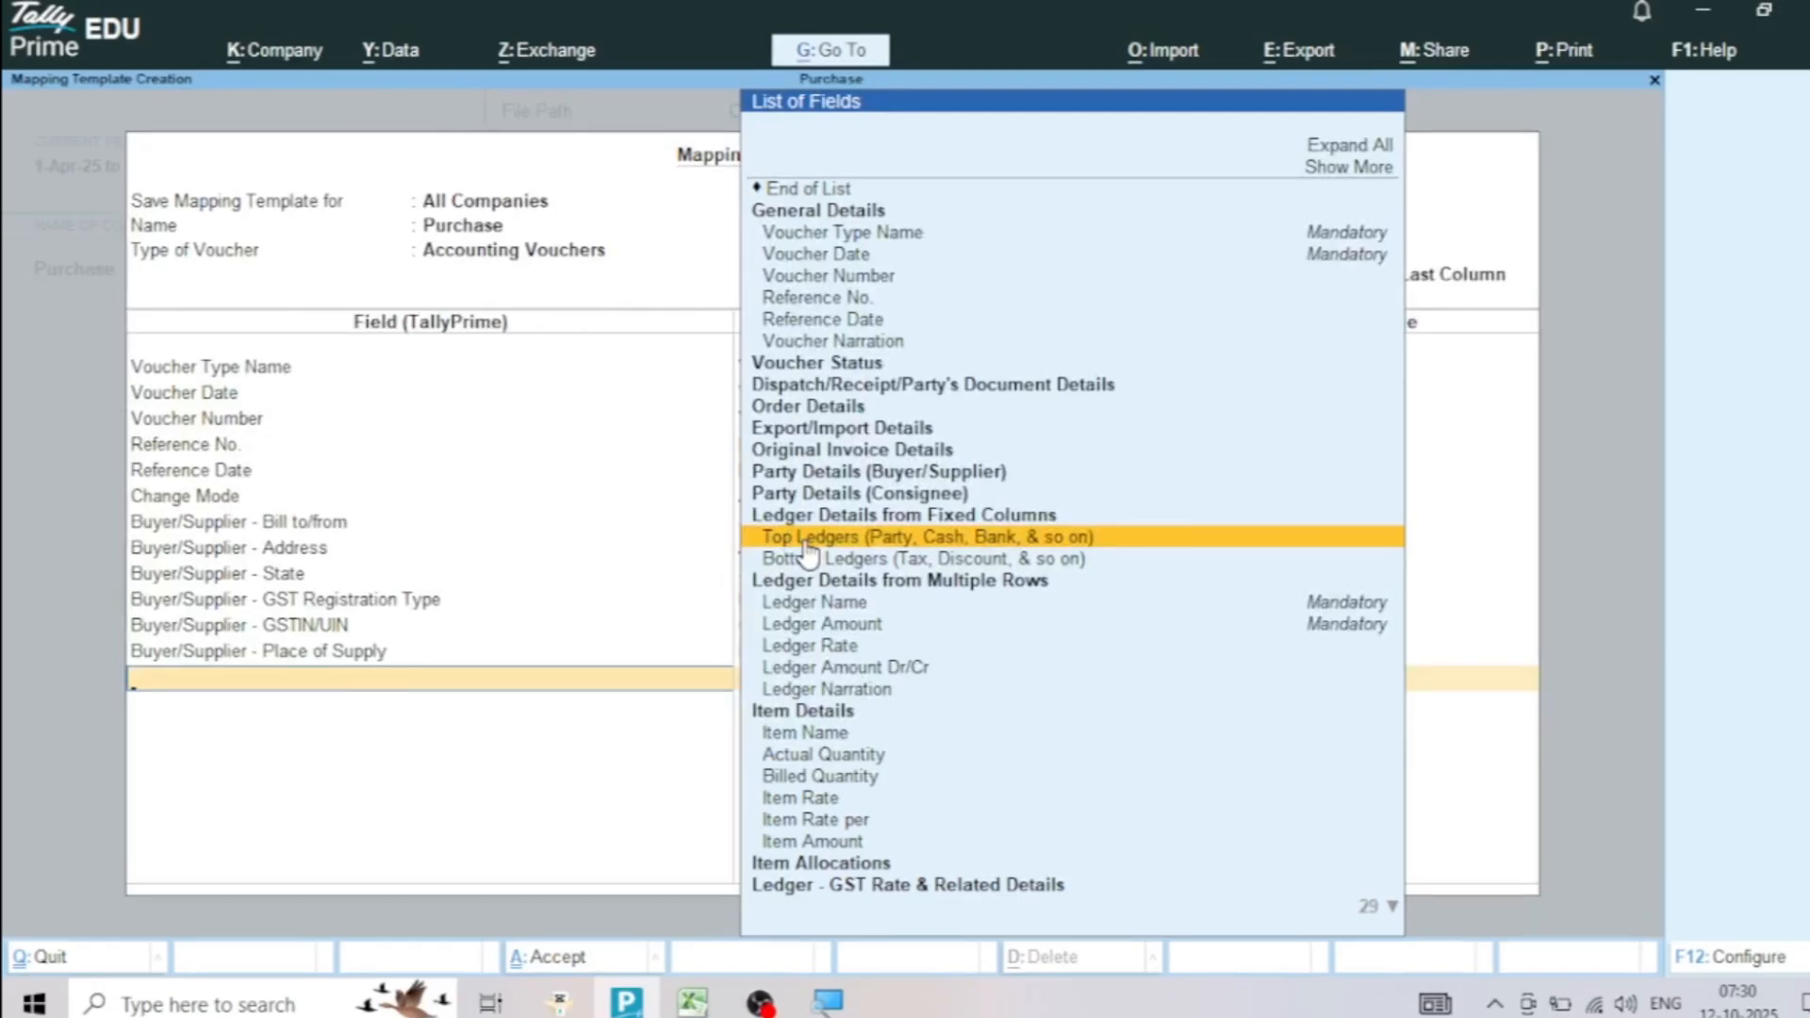
pyautogui.click(806, 539)
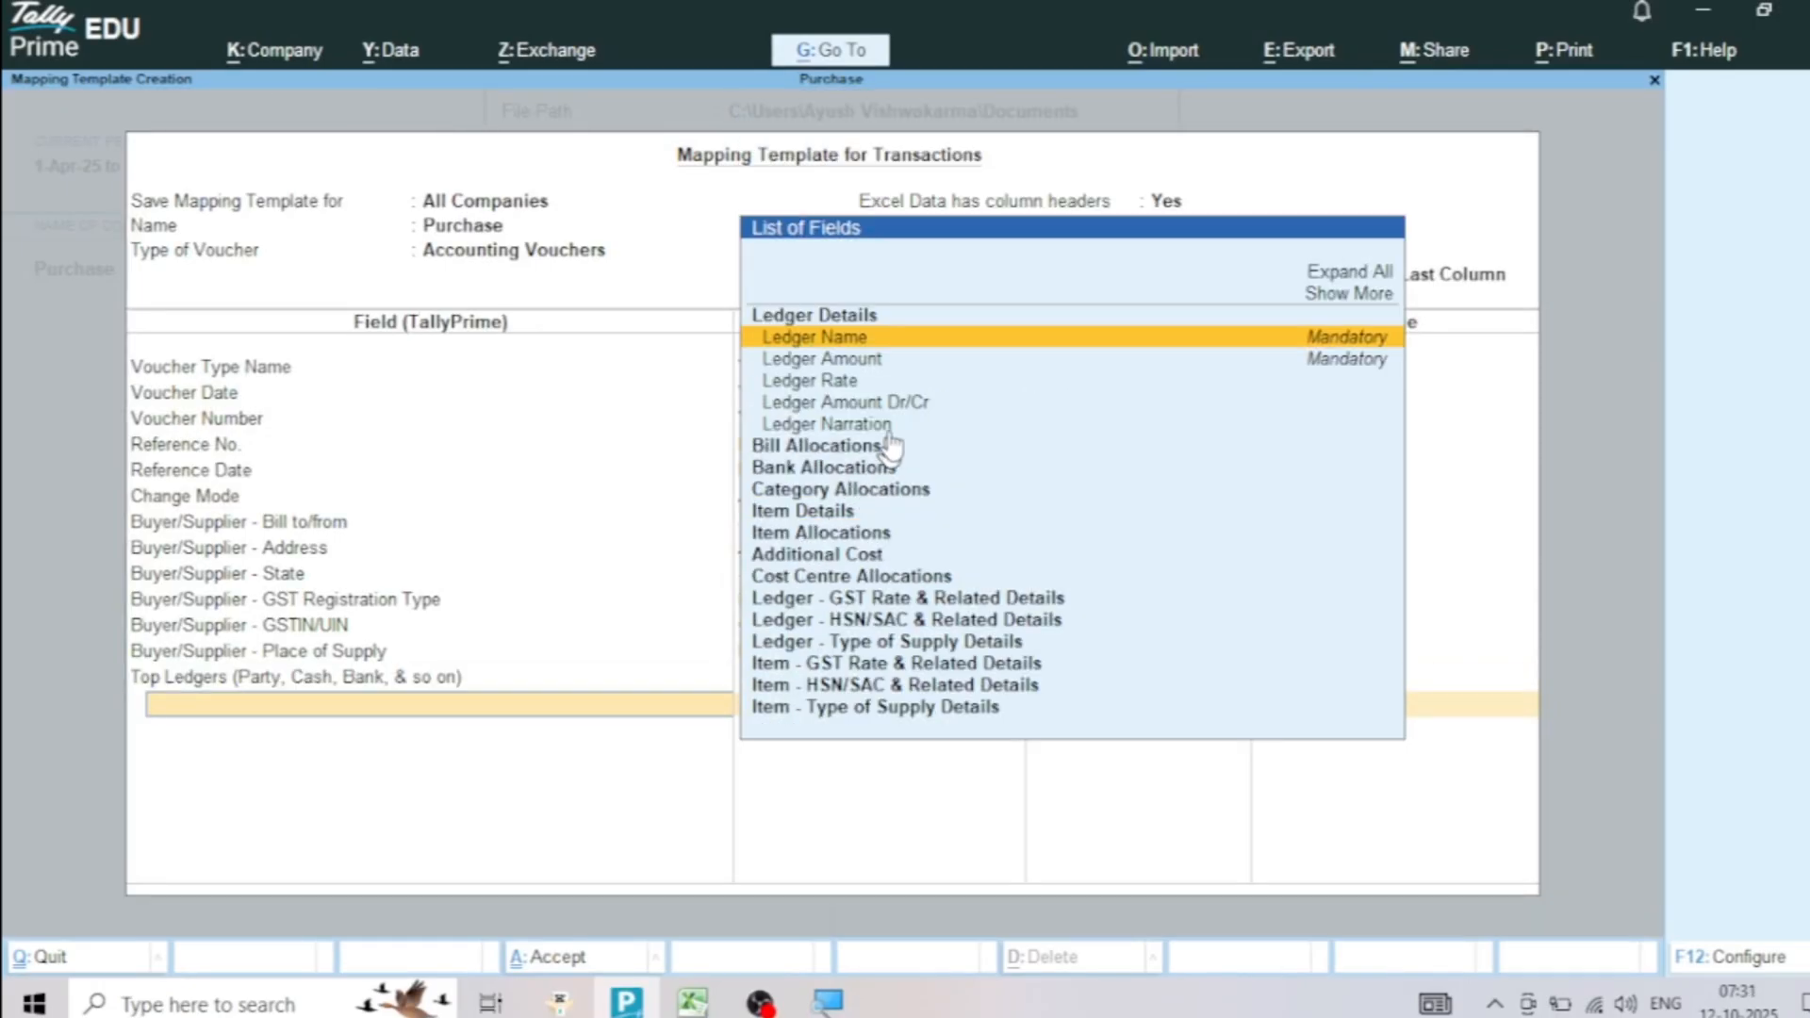
pyautogui.click(864, 338)
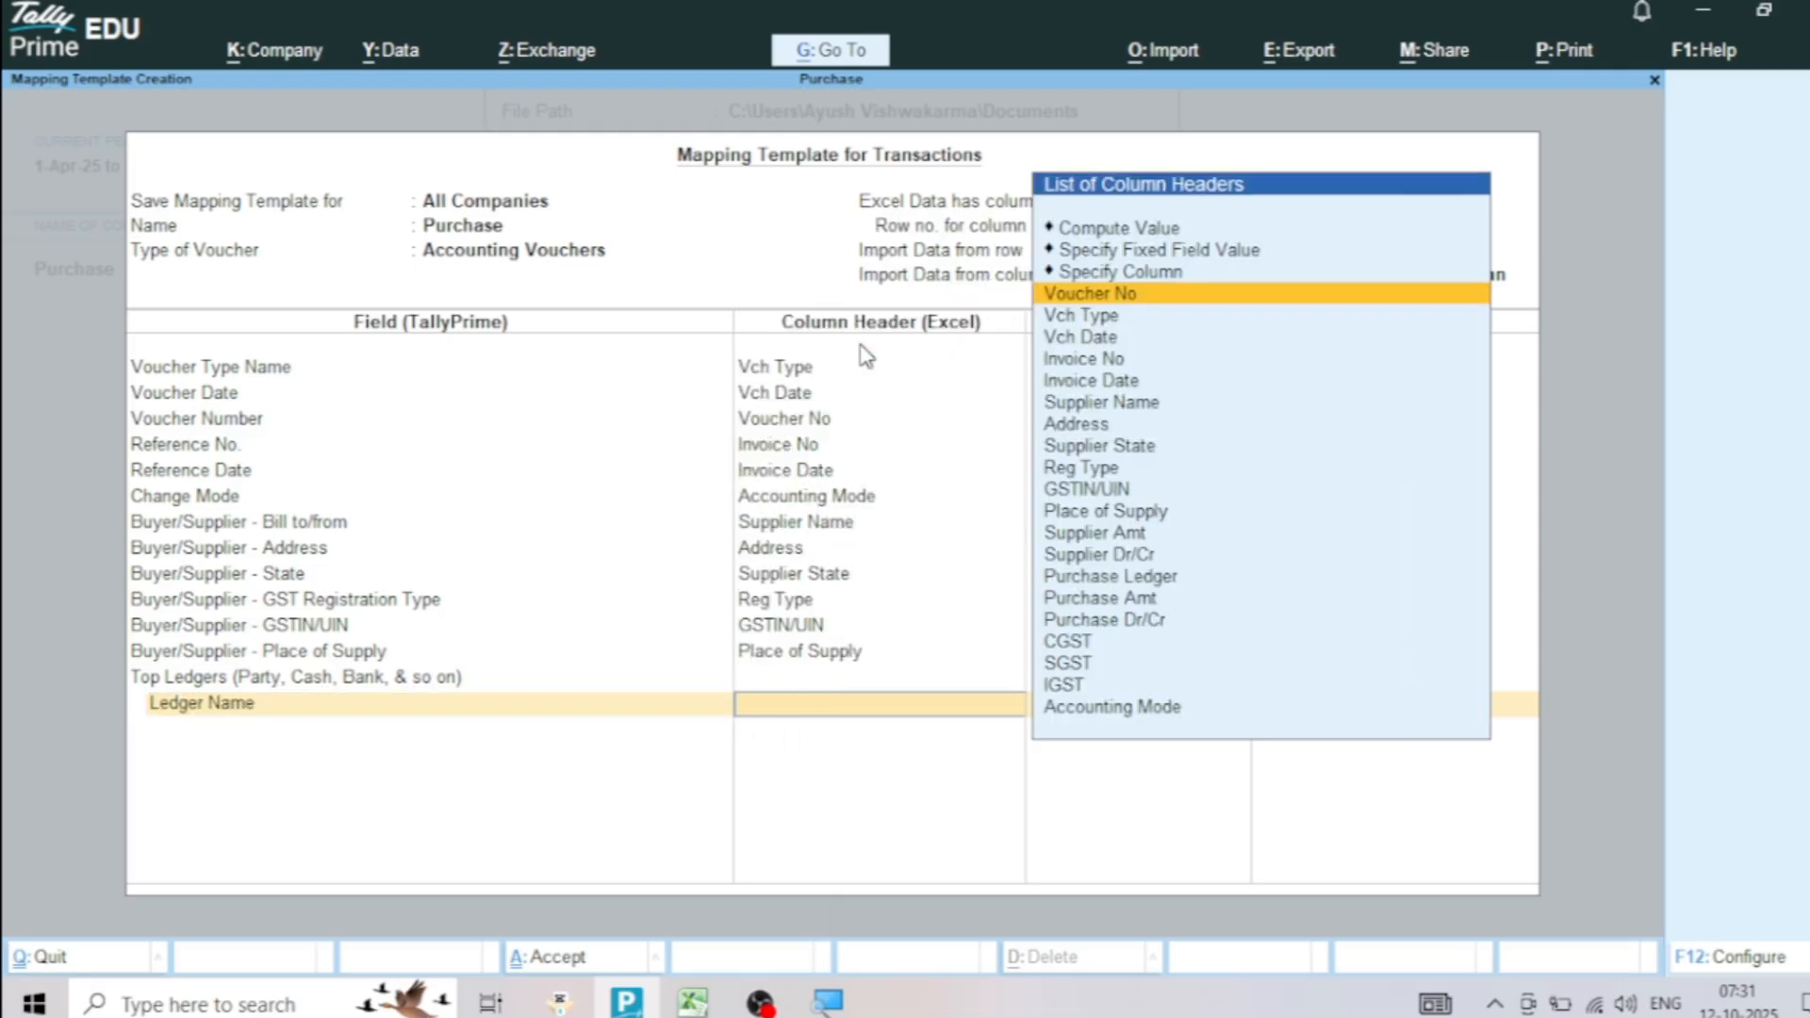
pyautogui.click(1135, 406)
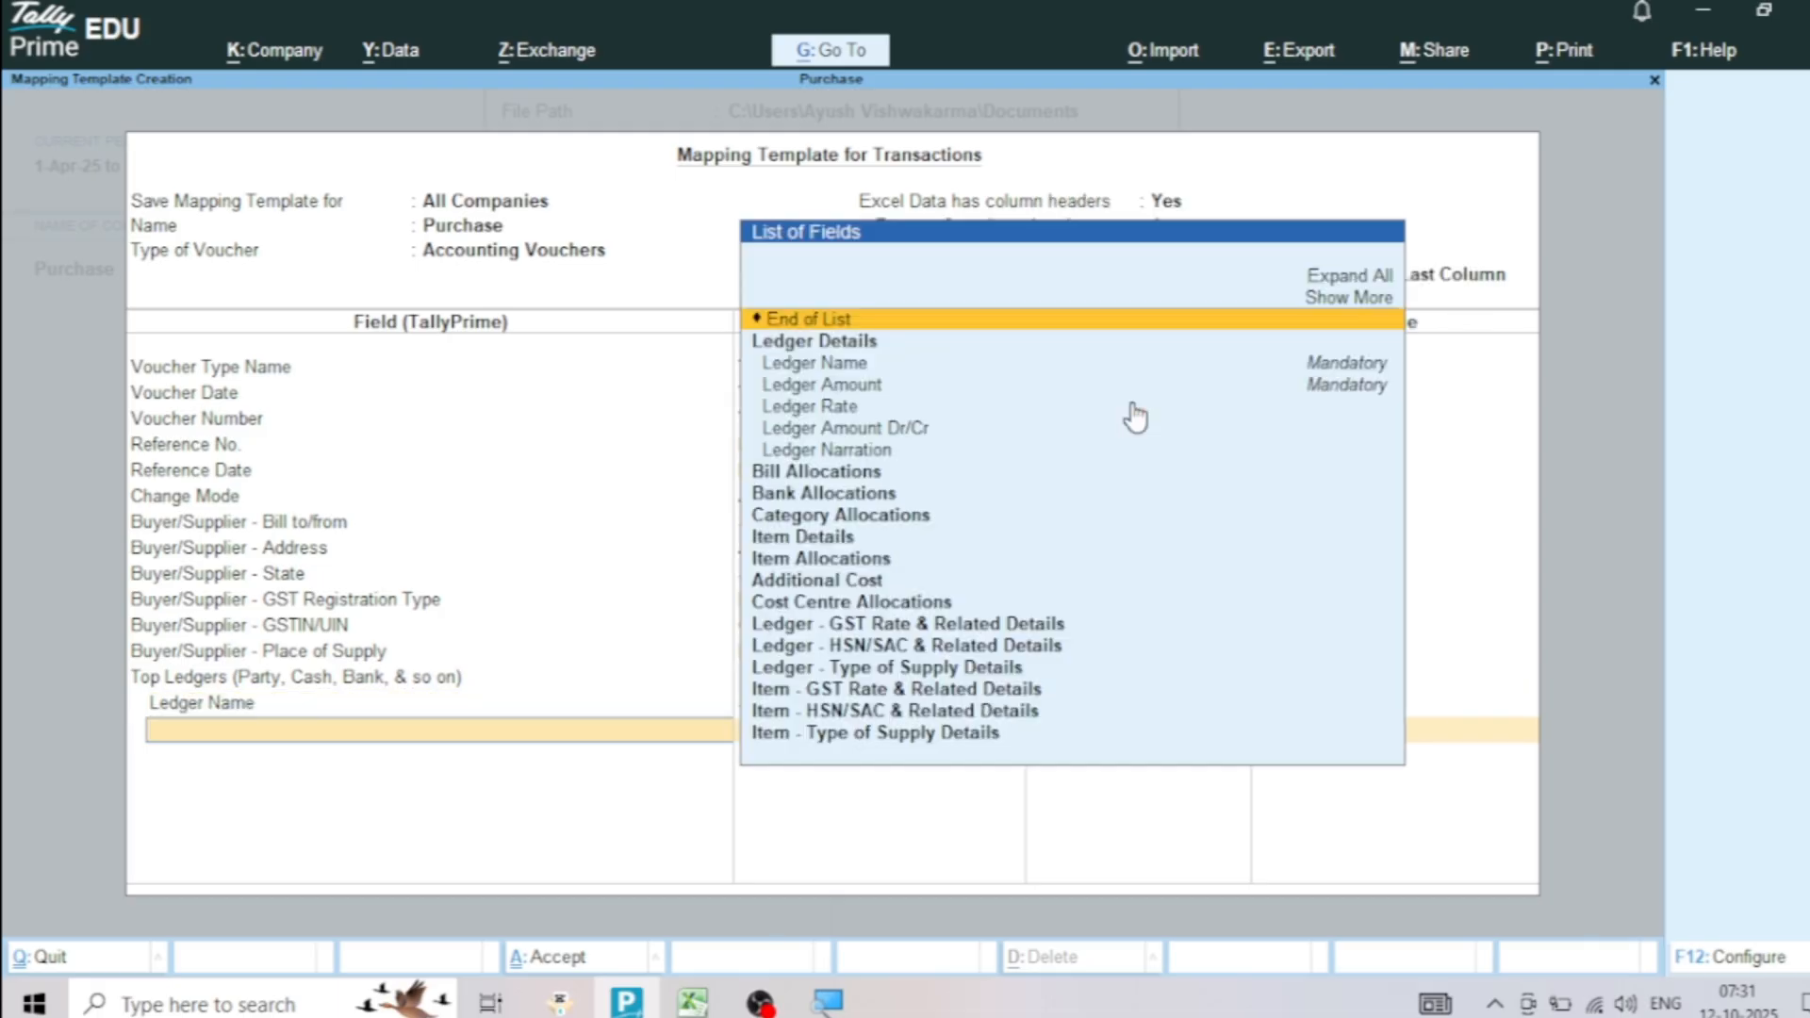
# Map the supplier ledger's Ledger Amount to Supplier Amt, checking that column in Excel, and its Ledger Amount Dr/Cr to Supplier Dr/Cr
pyautogui.click(856, 393)
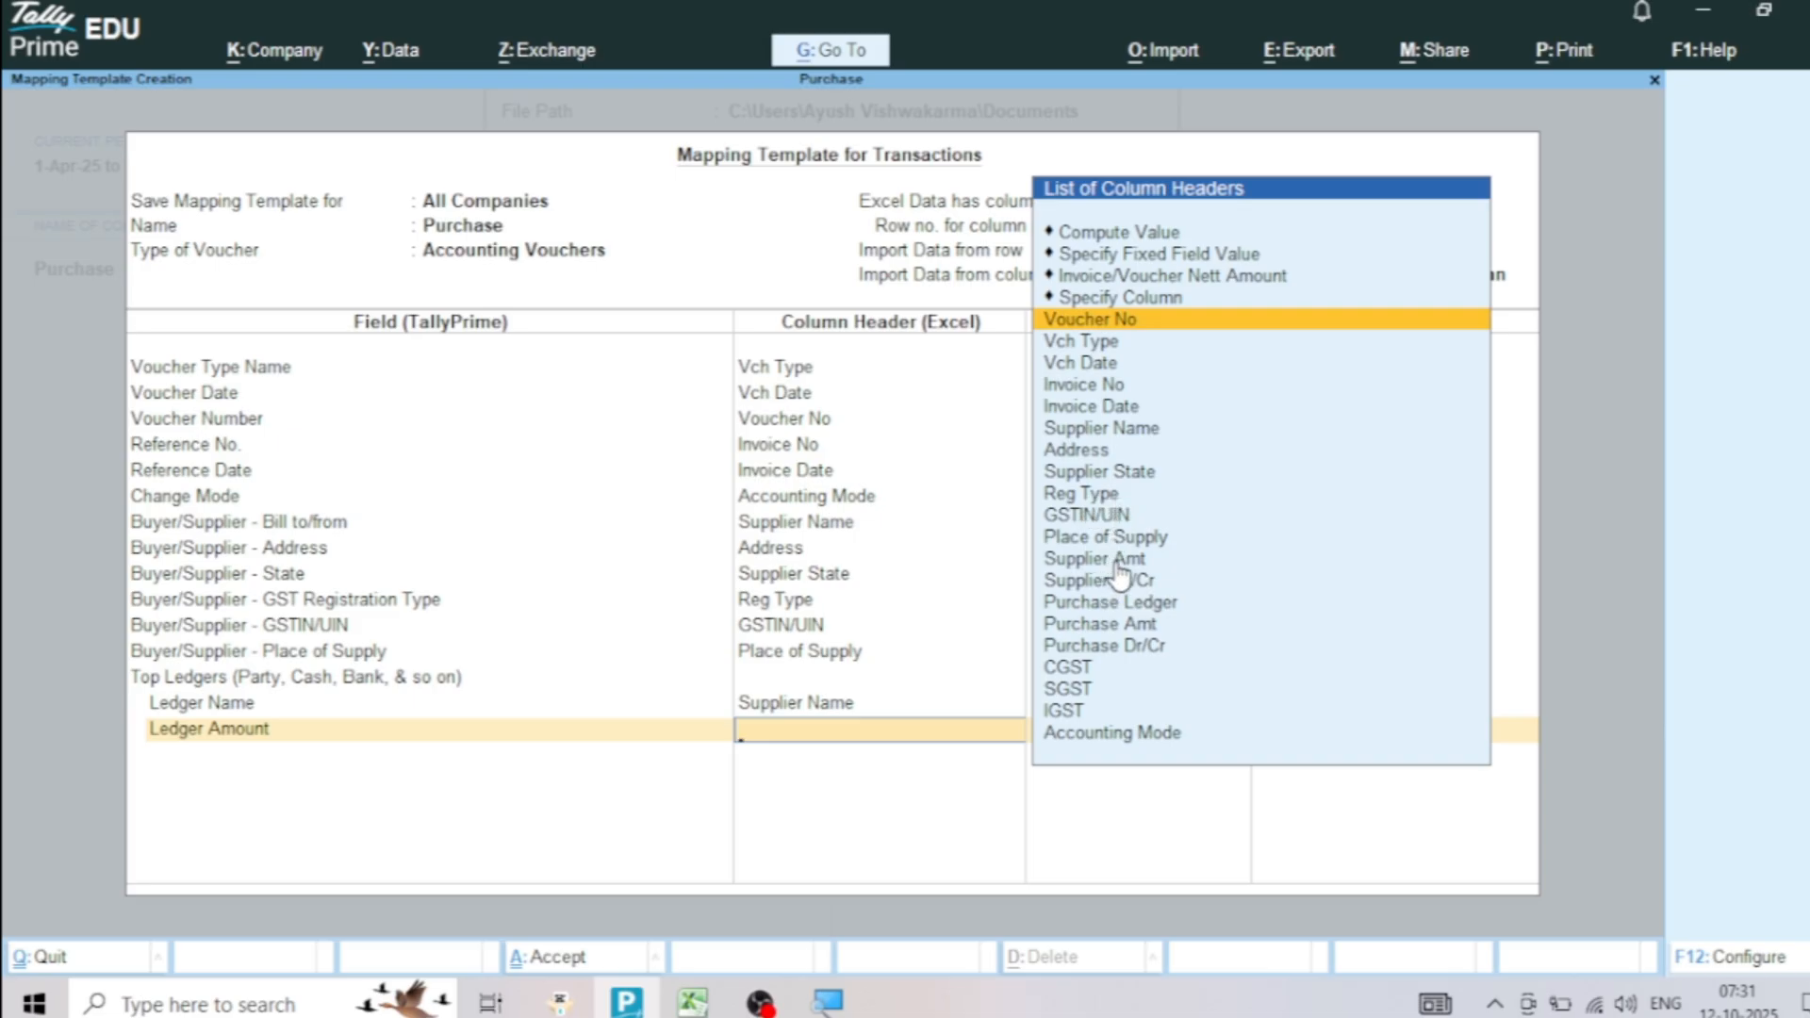
pyautogui.click(693, 1001)
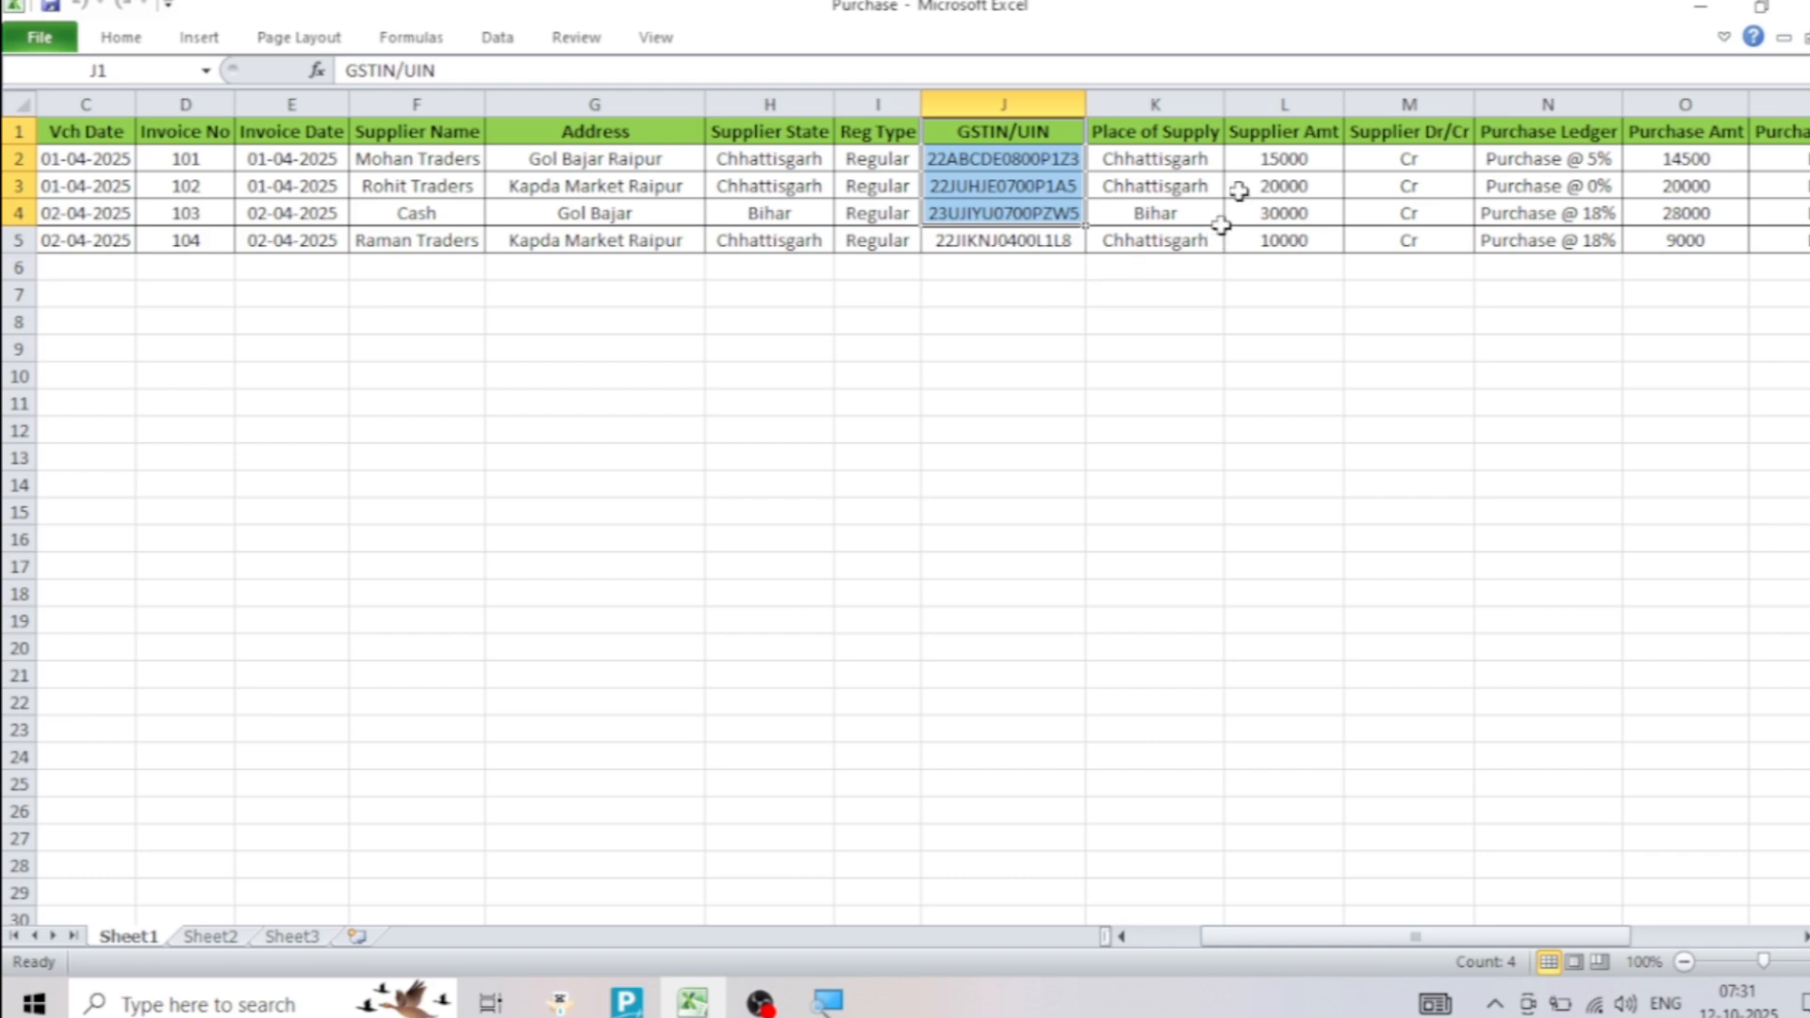
pyautogui.moveTo(1284, 134); pyautogui.dragTo(1292, 240)
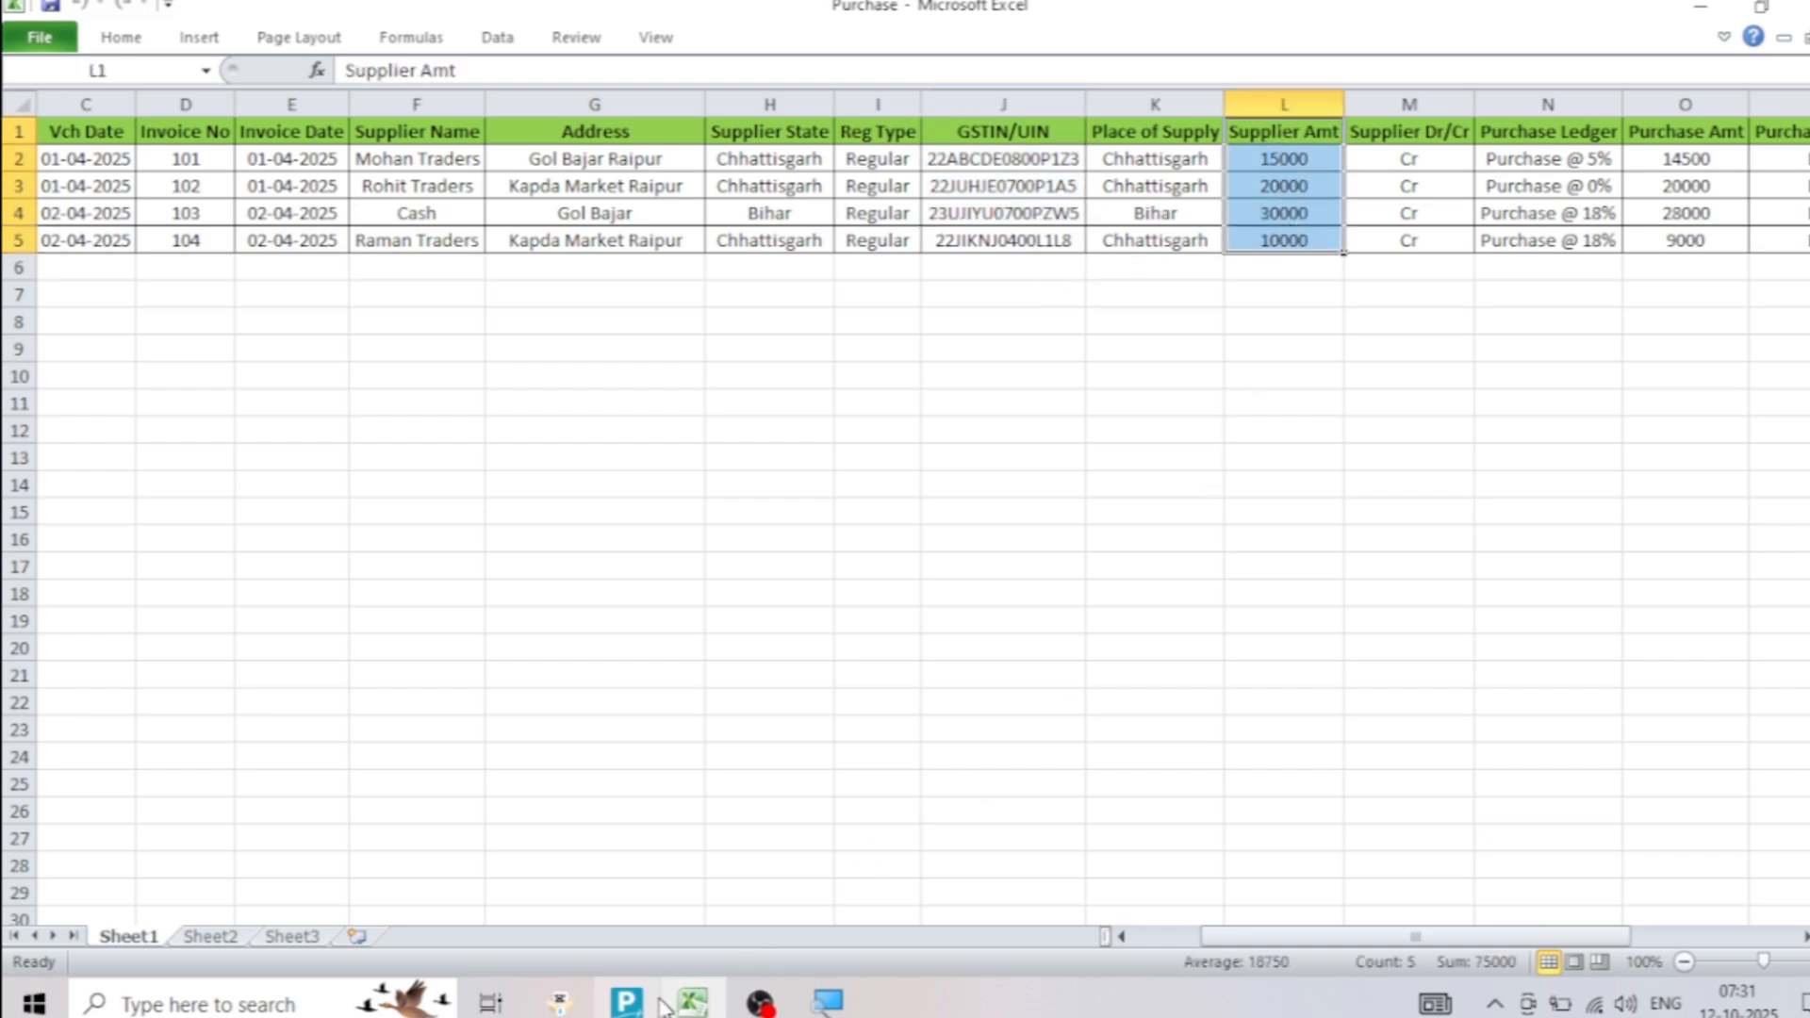
pyautogui.click(627, 1001)
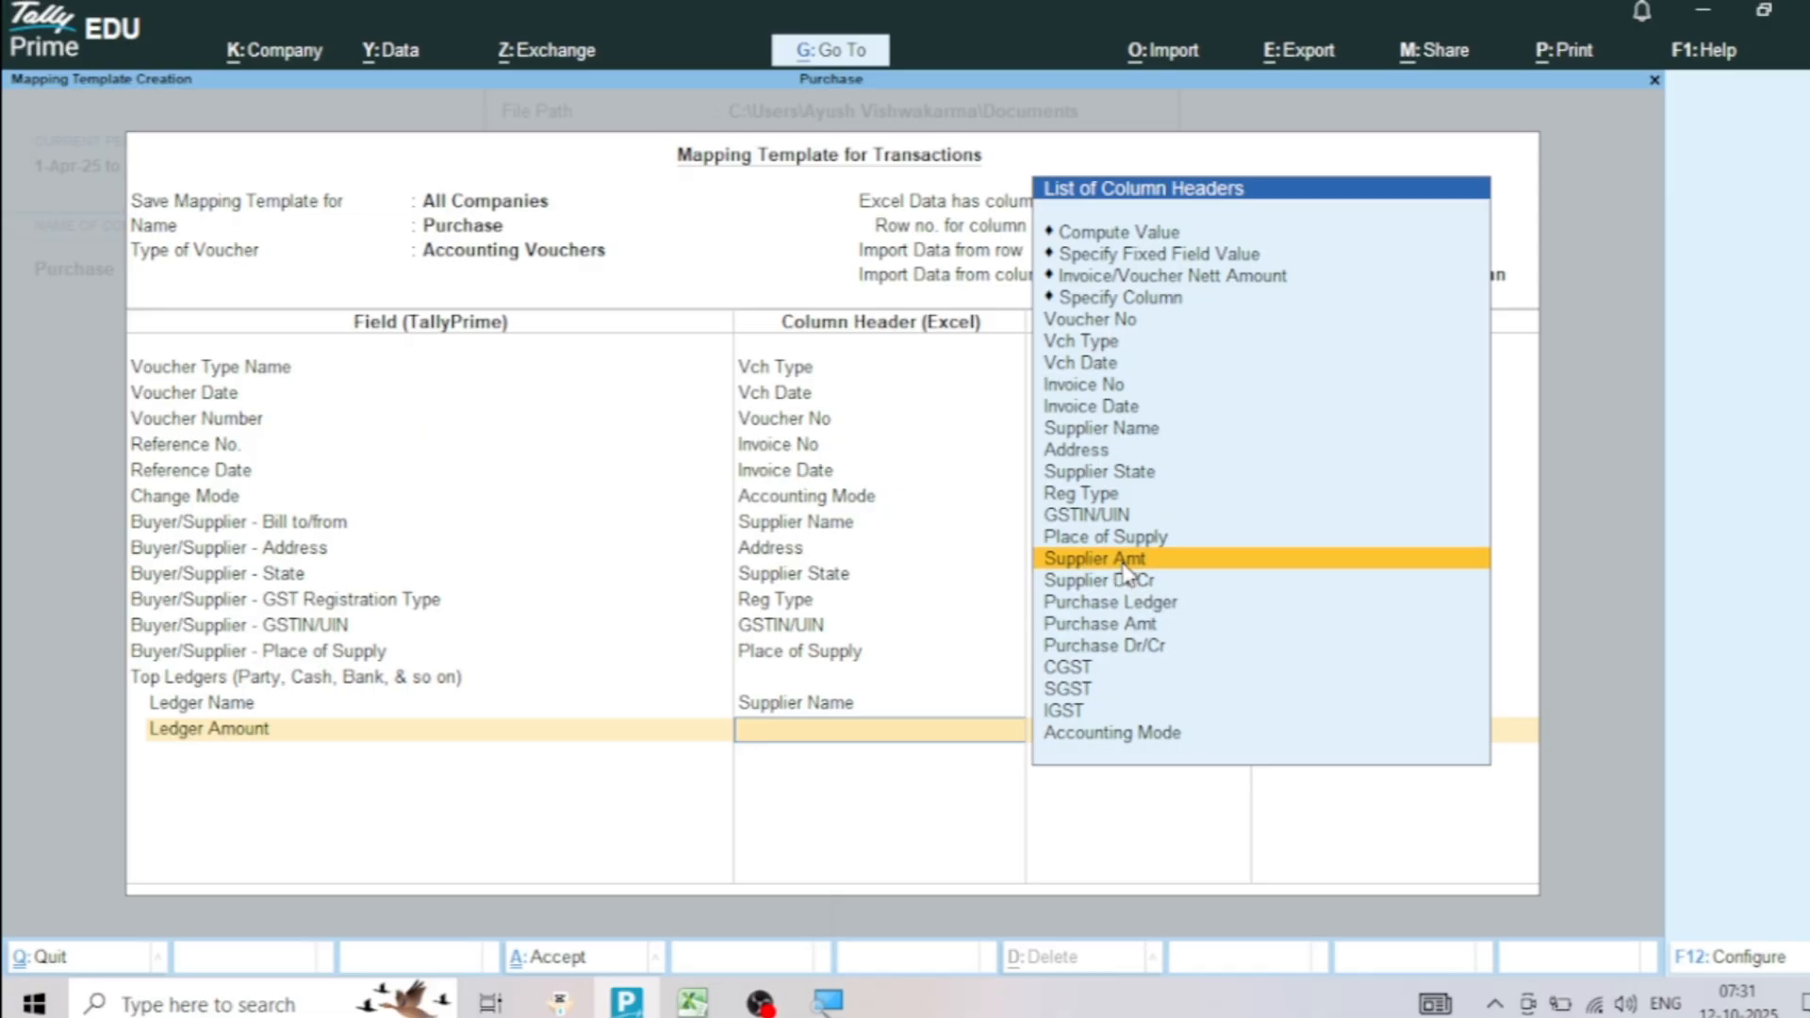
pyautogui.click(1123, 562)
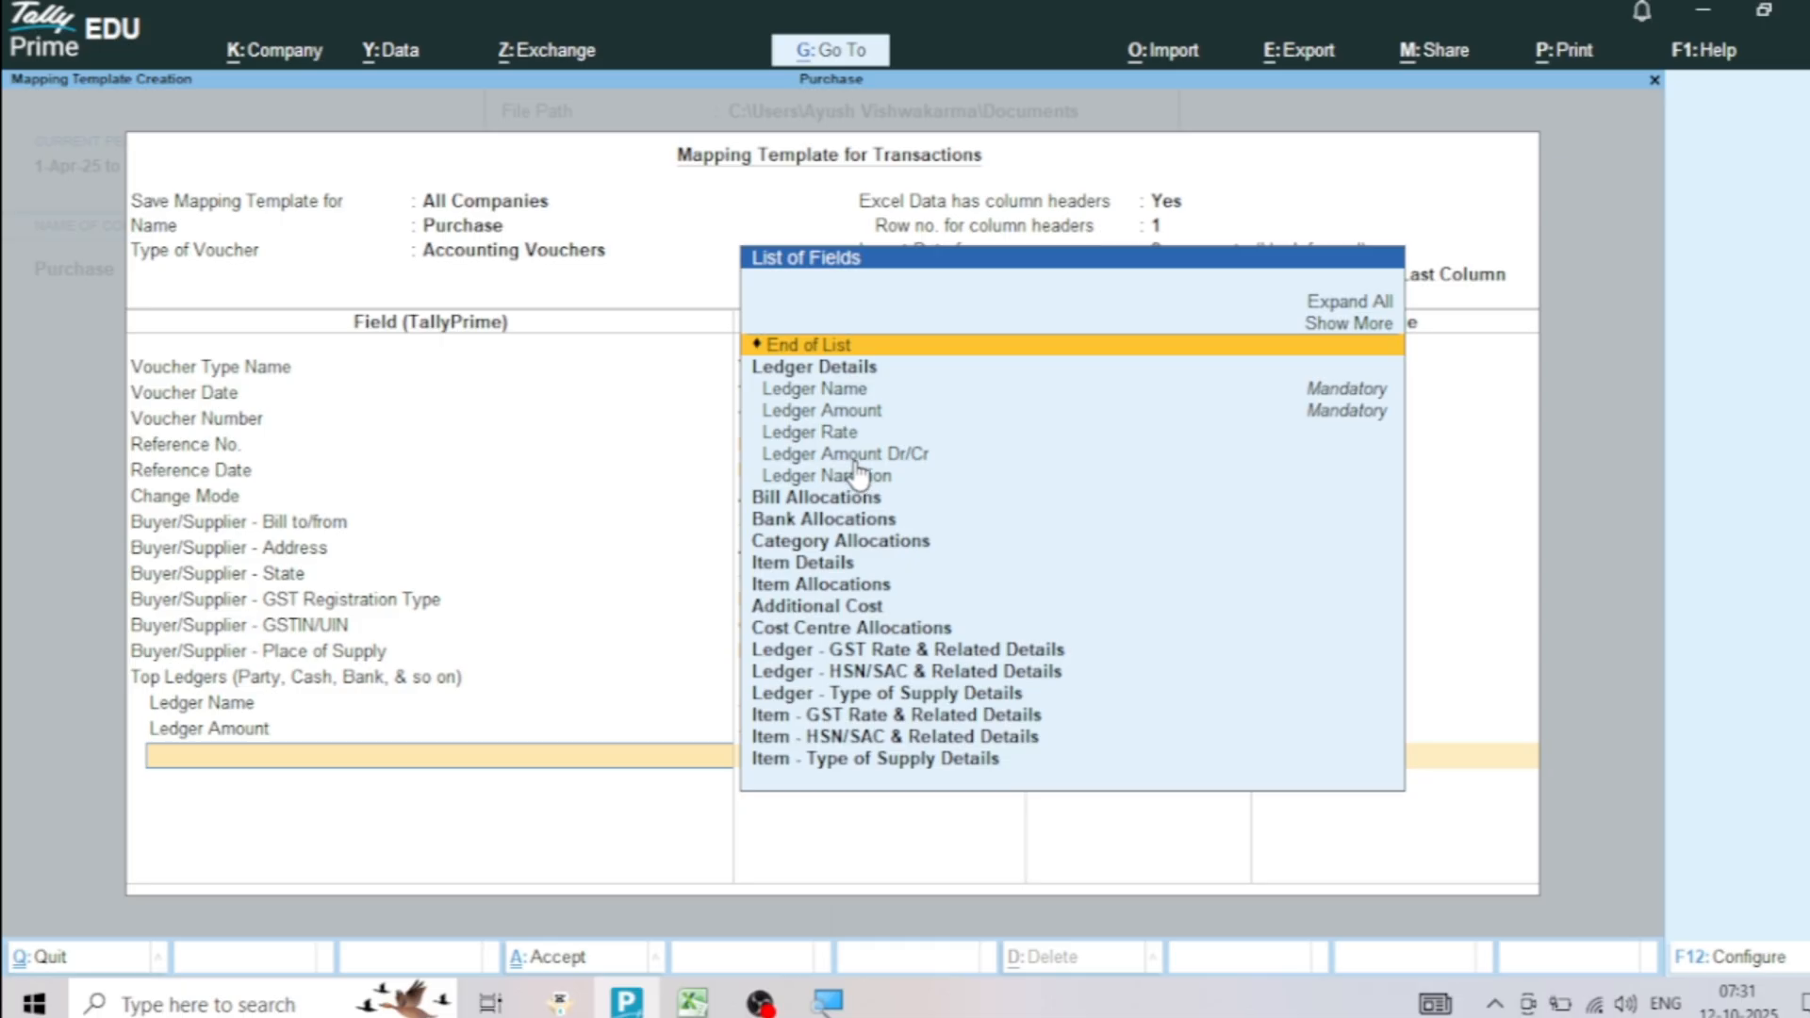
pyautogui.click(888, 457)
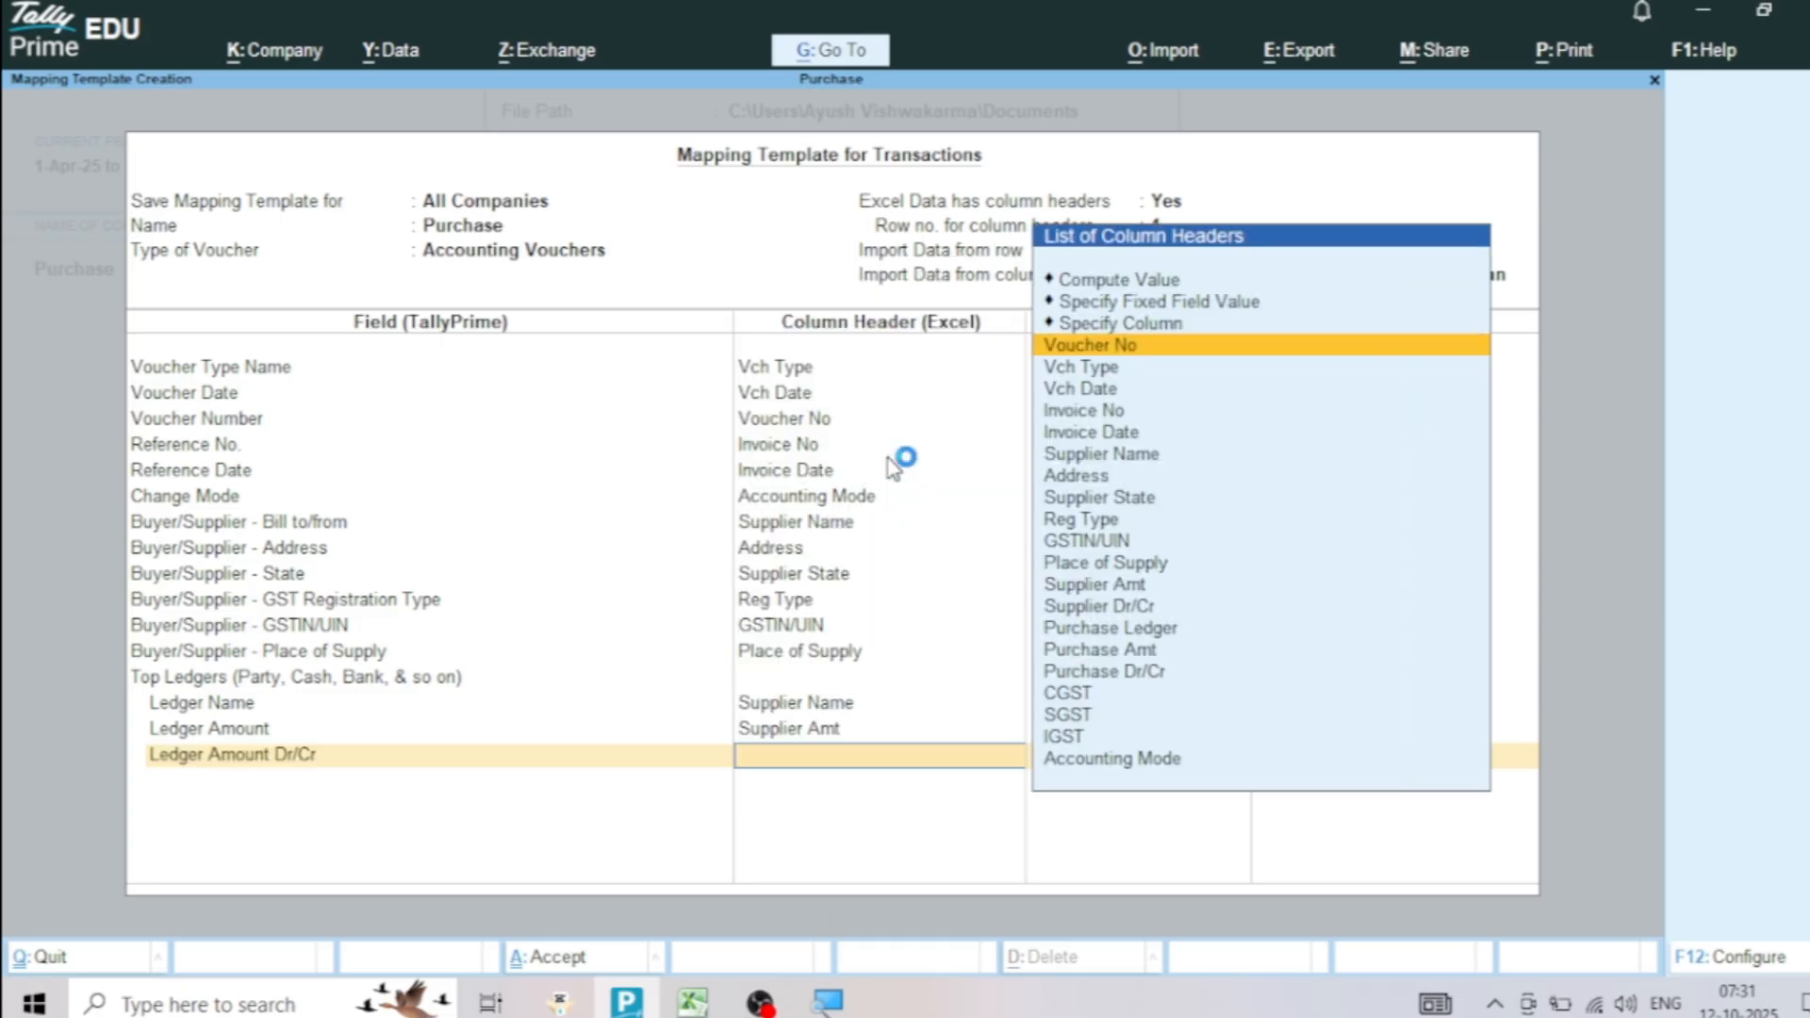
pyautogui.click(1103, 606)
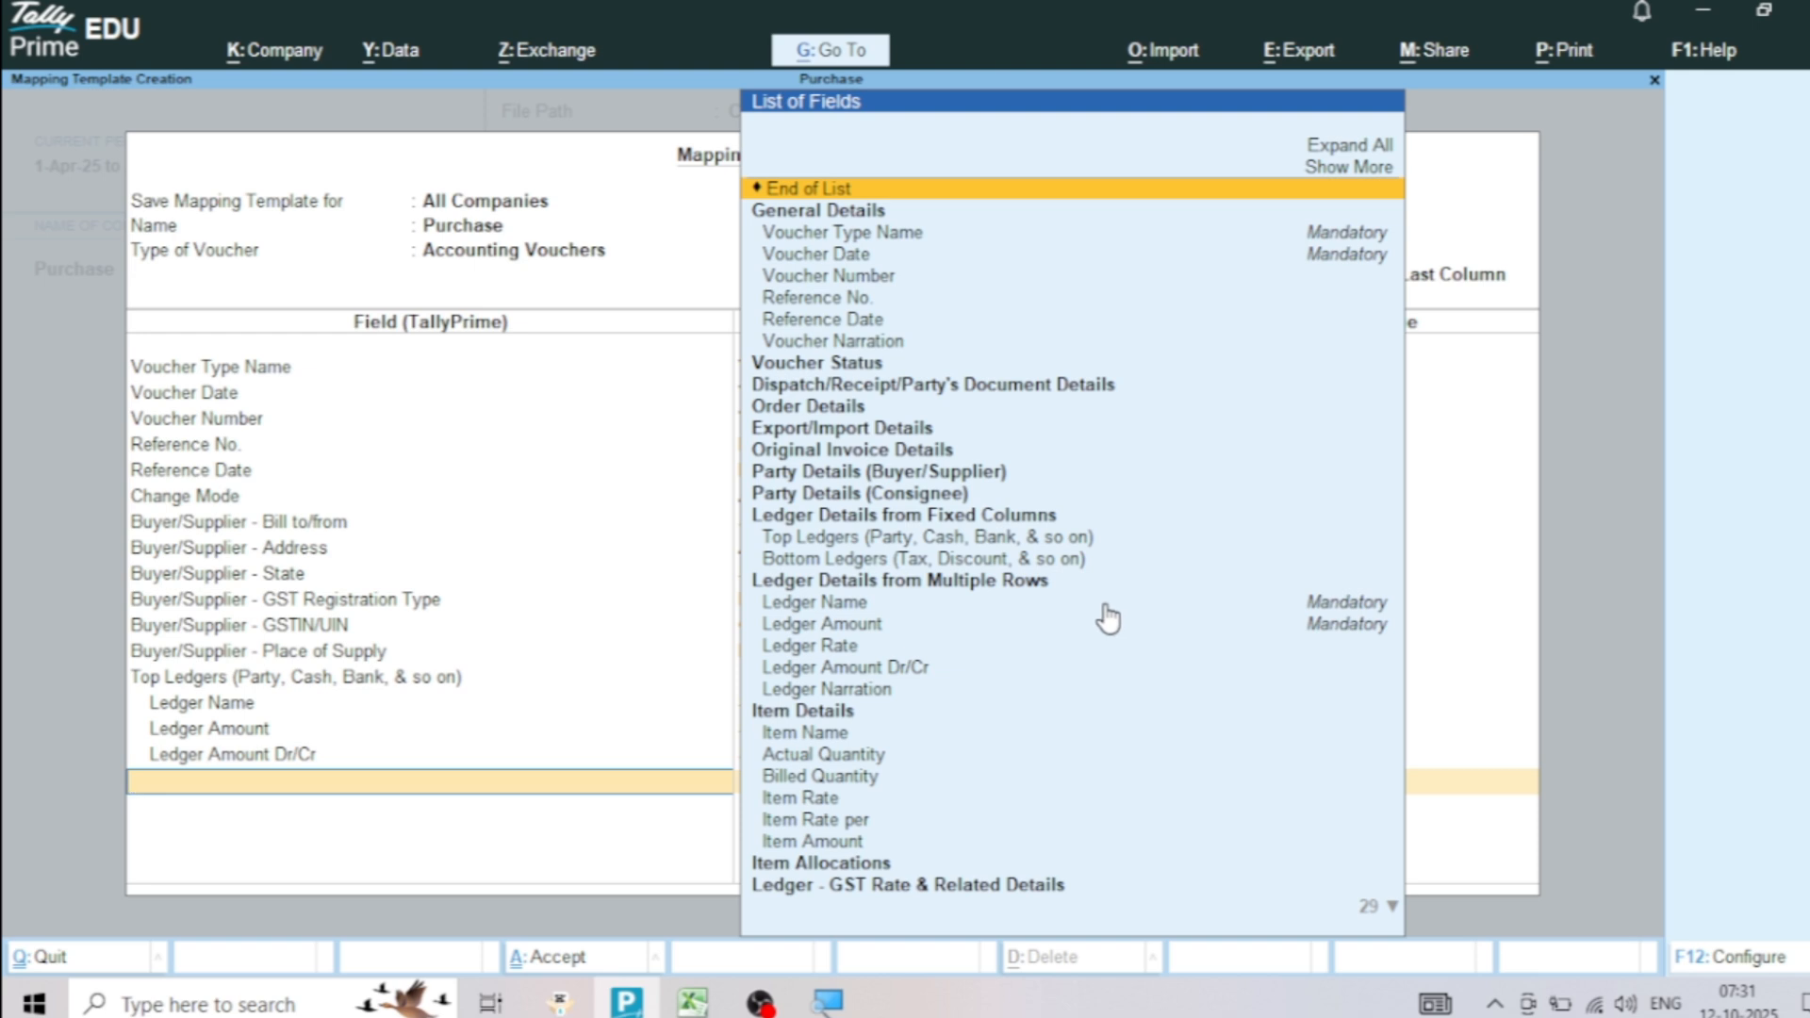
# Add a second Top Ledgers group and map its Ledger Name to Purchase Ledger, checking that column in the Excel sheet
pyautogui.click(809, 539)
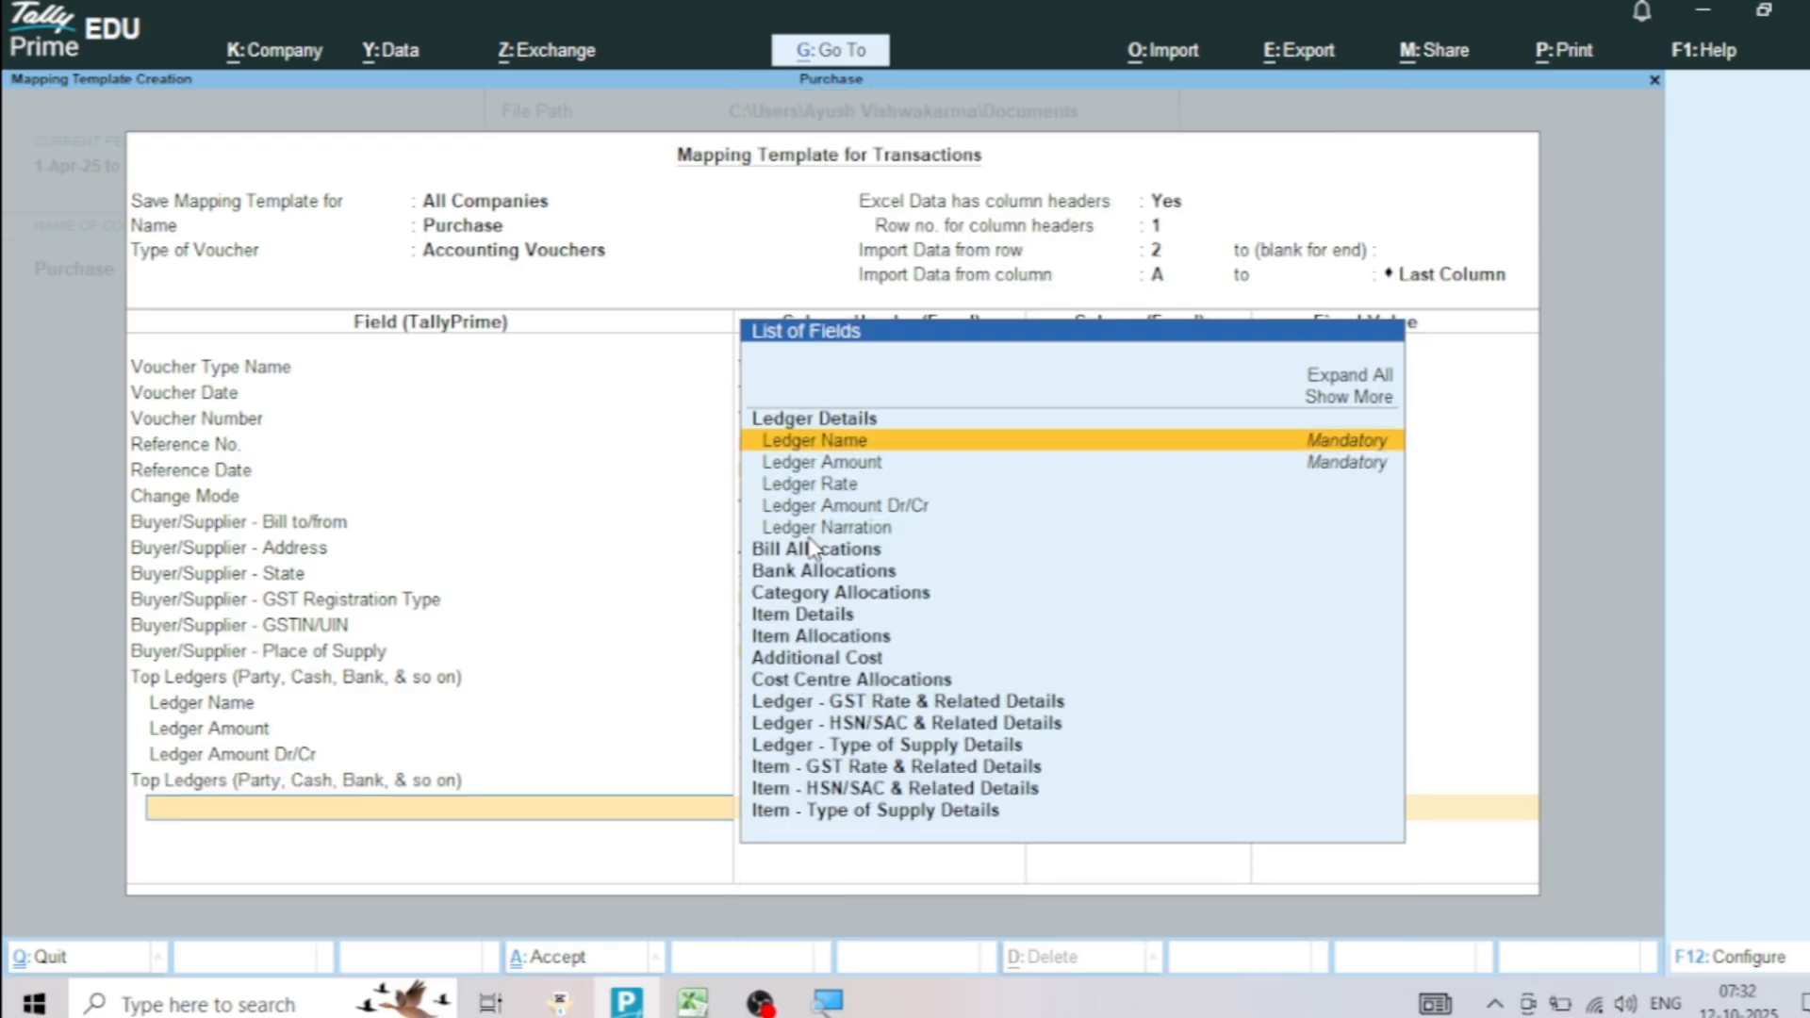
pyautogui.click(838, 447)
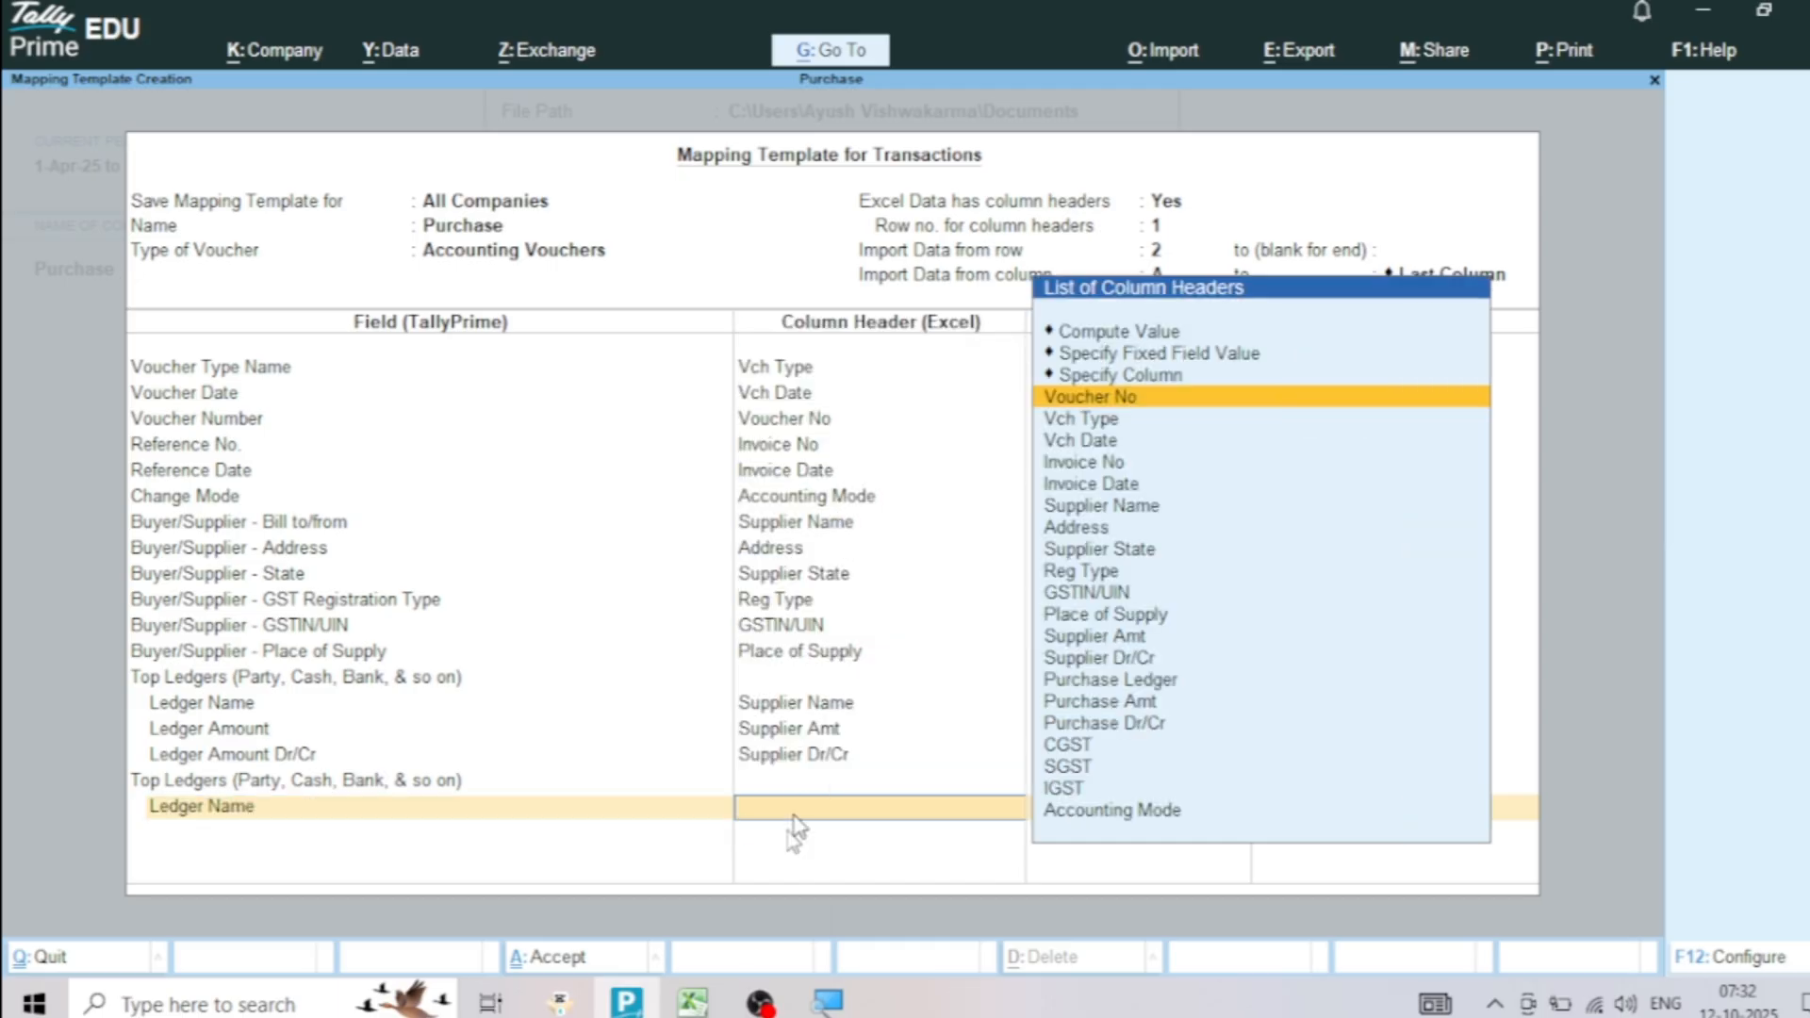
pyautogui.click(692, 1001)
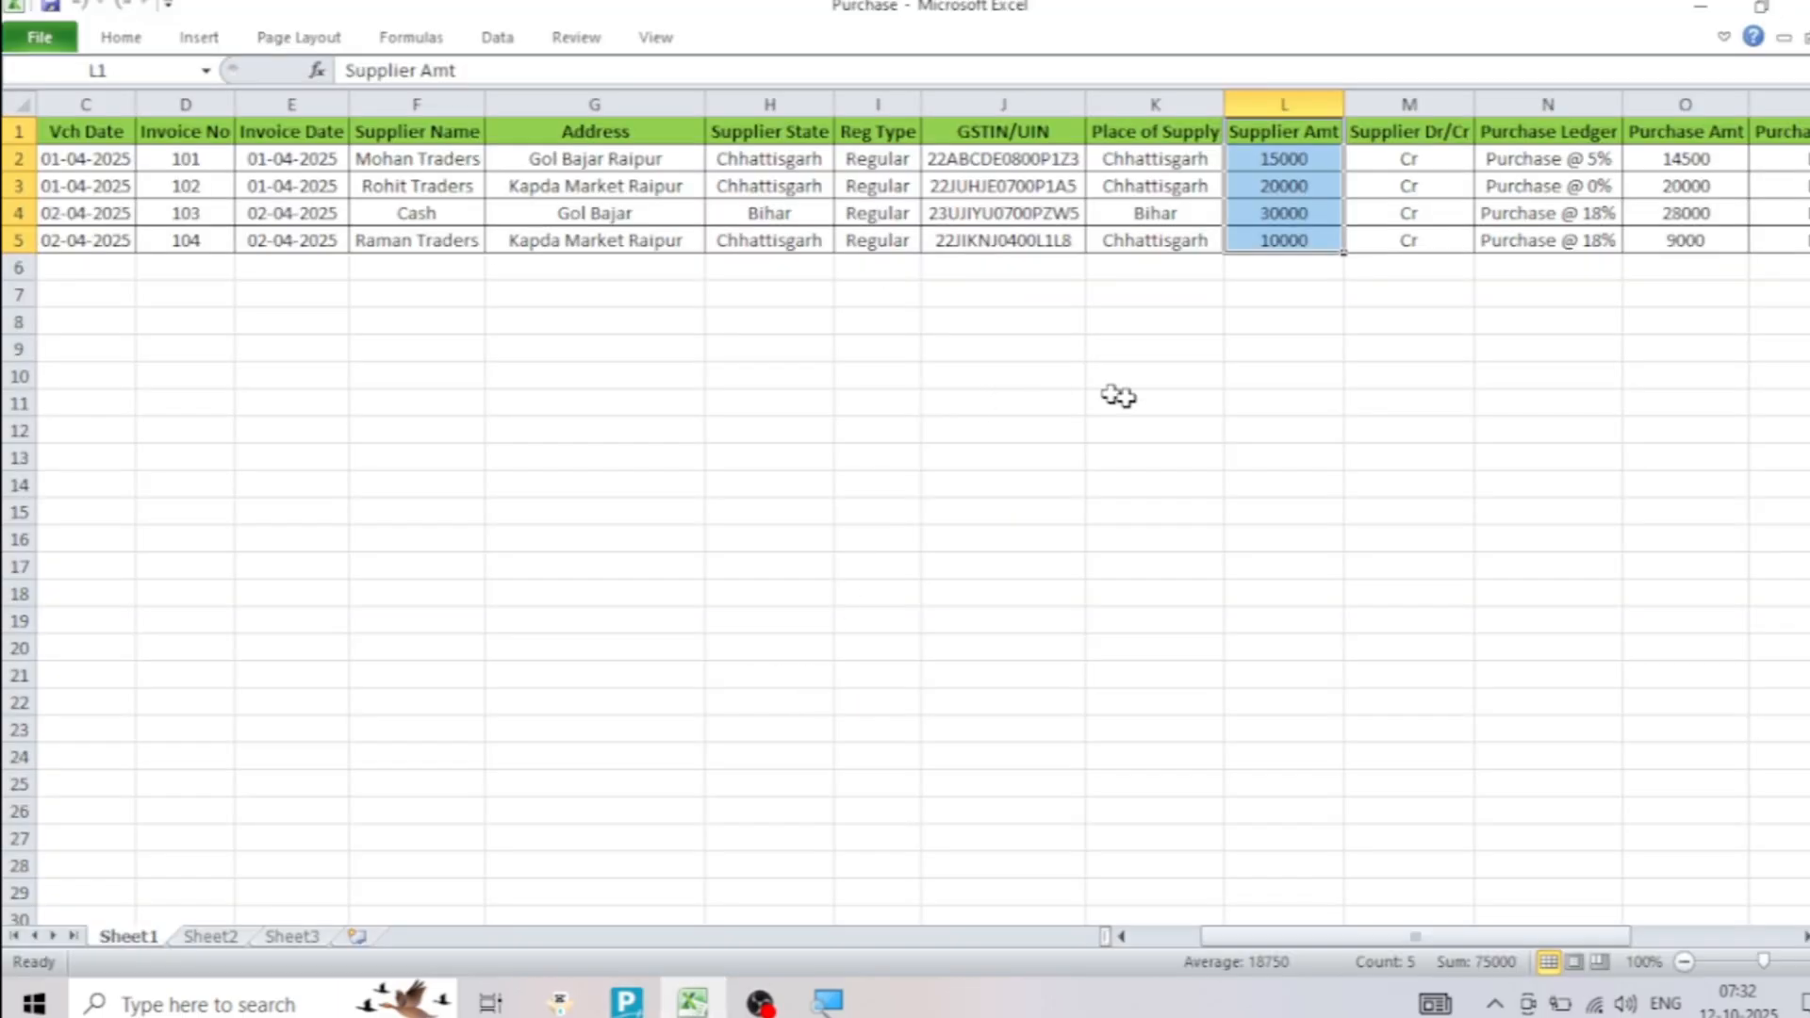
pyautogui.moveTo(1537, 132); pyautogui.dragTo(1558, 241)
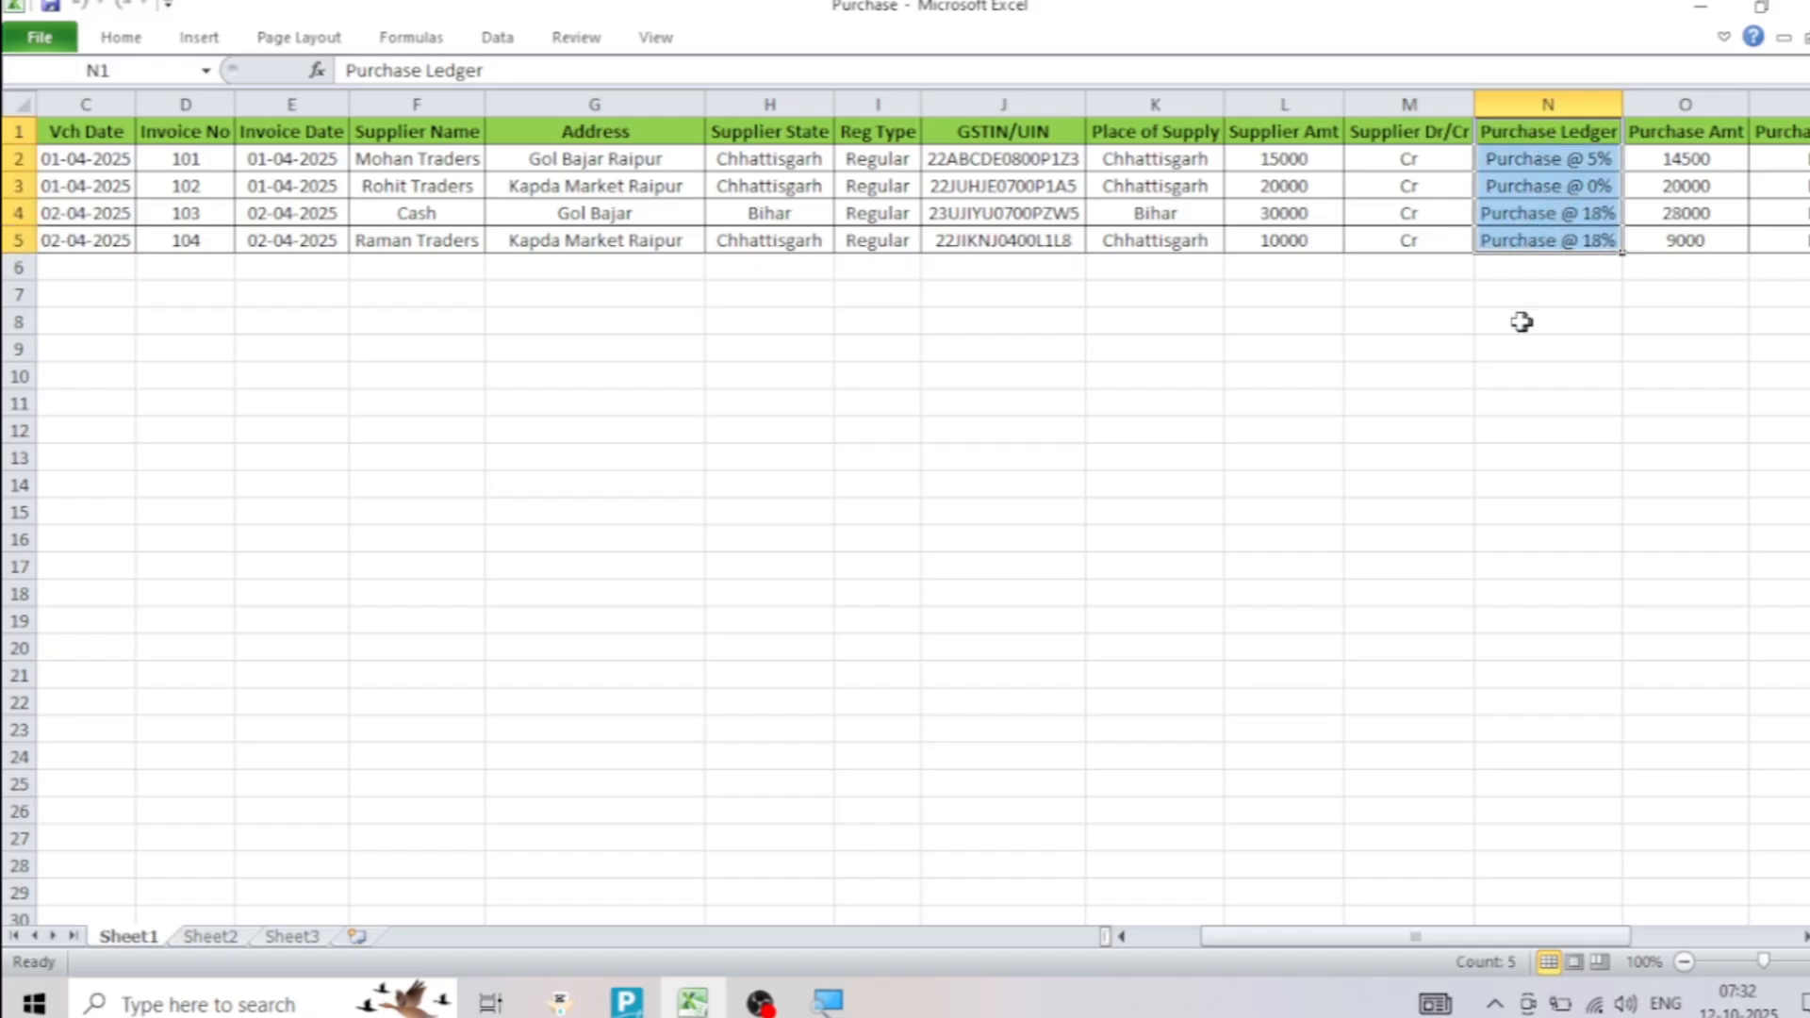
pyautogui.click(1389, 364)
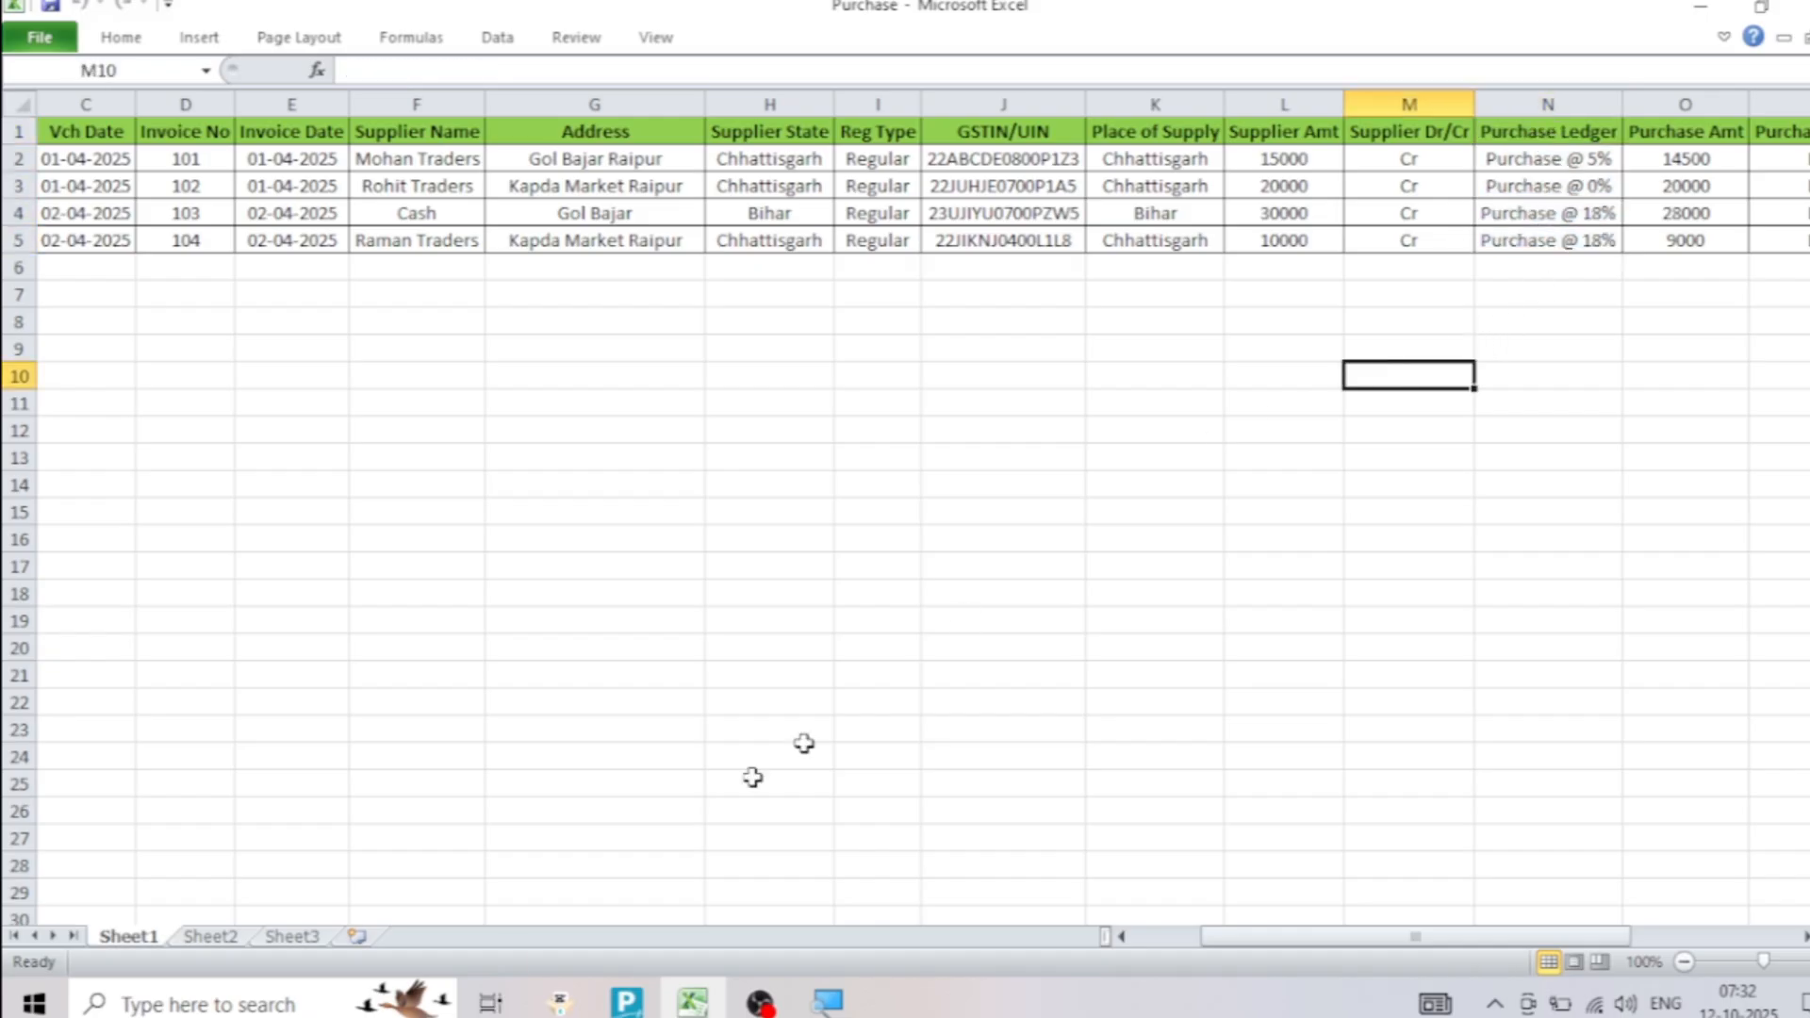
pyautogui.click(633, 1004)
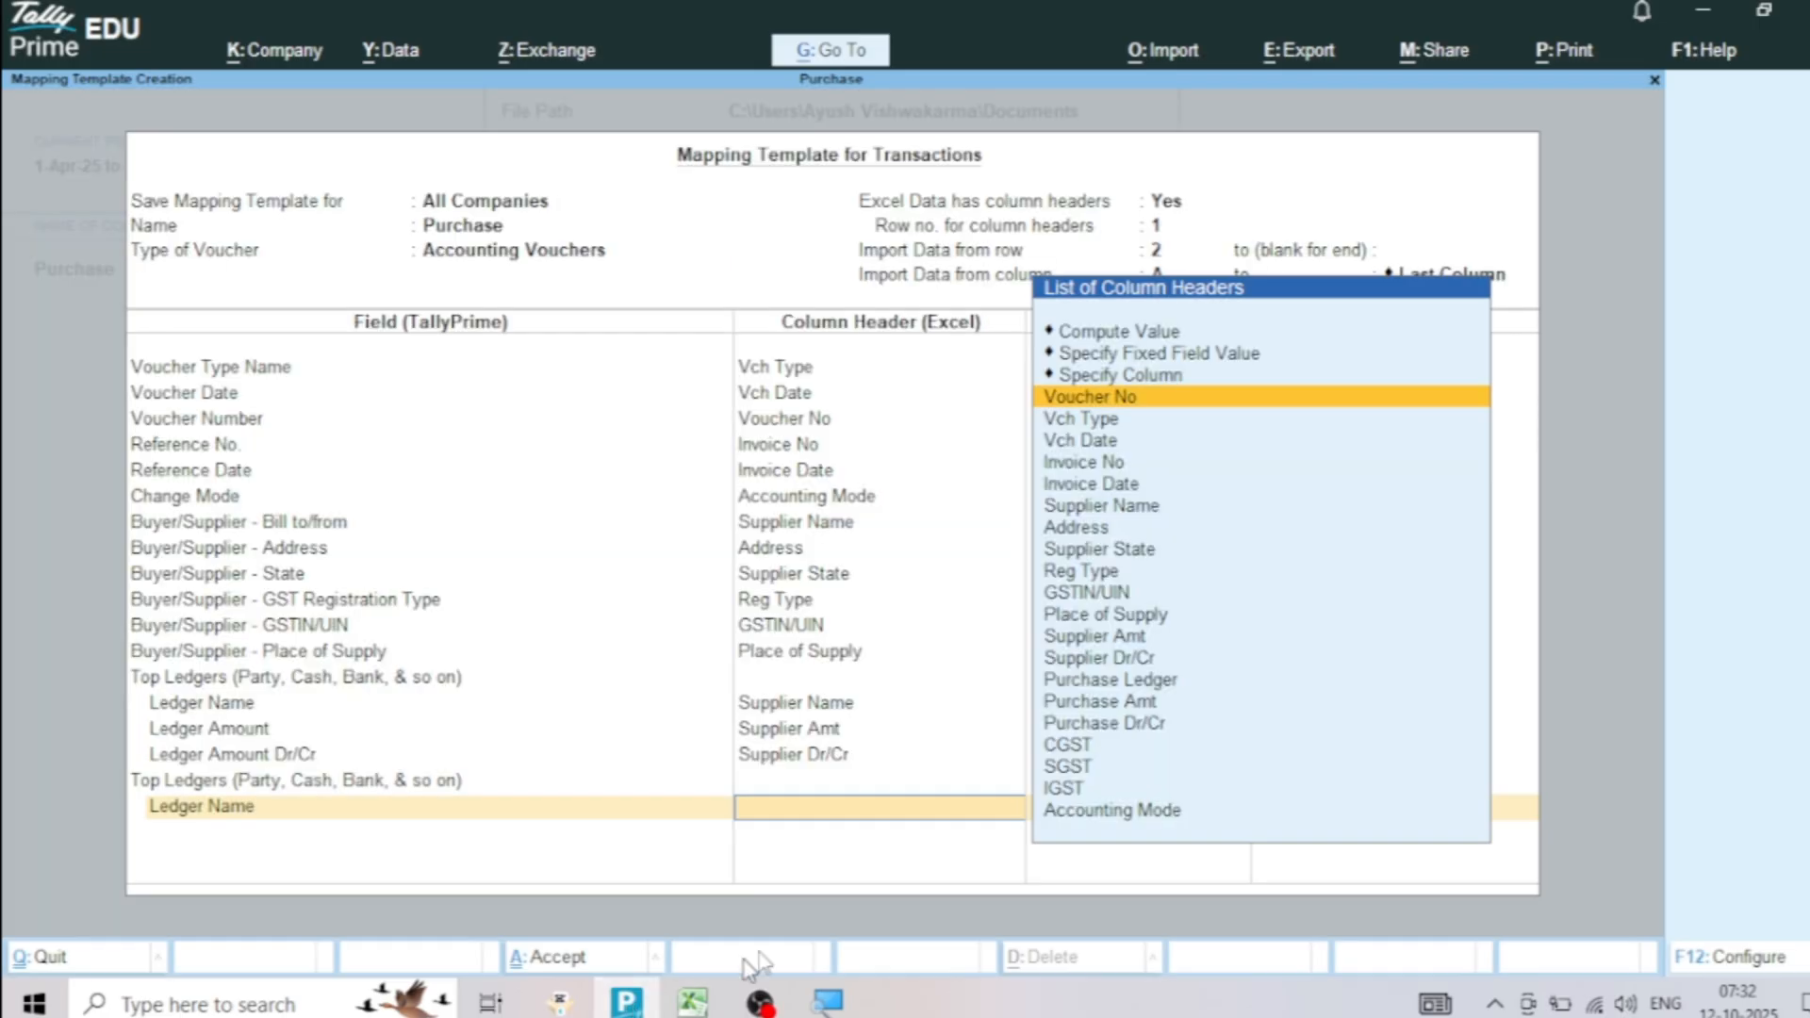
pyautogui.click(1164, 681)
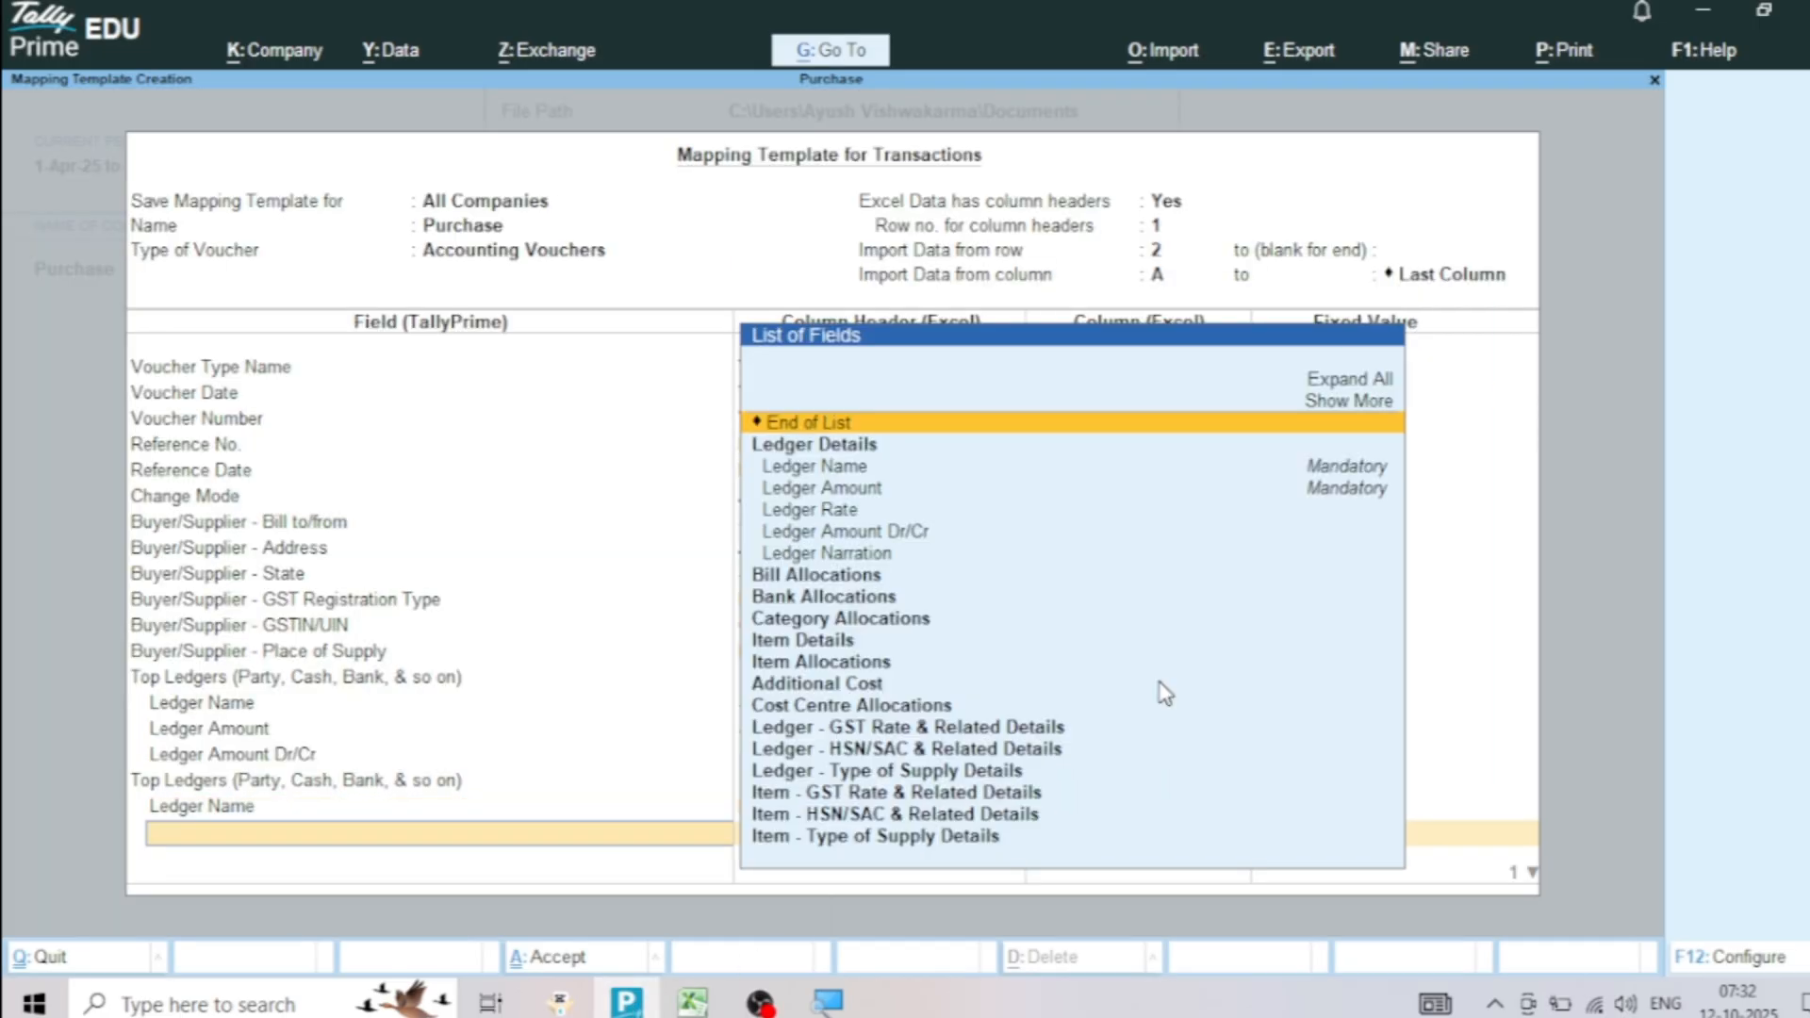
# Map the second Top Ledgers group's Ledger Amount to the Purchase Amt column, checking that column in the Excel sheet
pyautogui.click(865, 490)
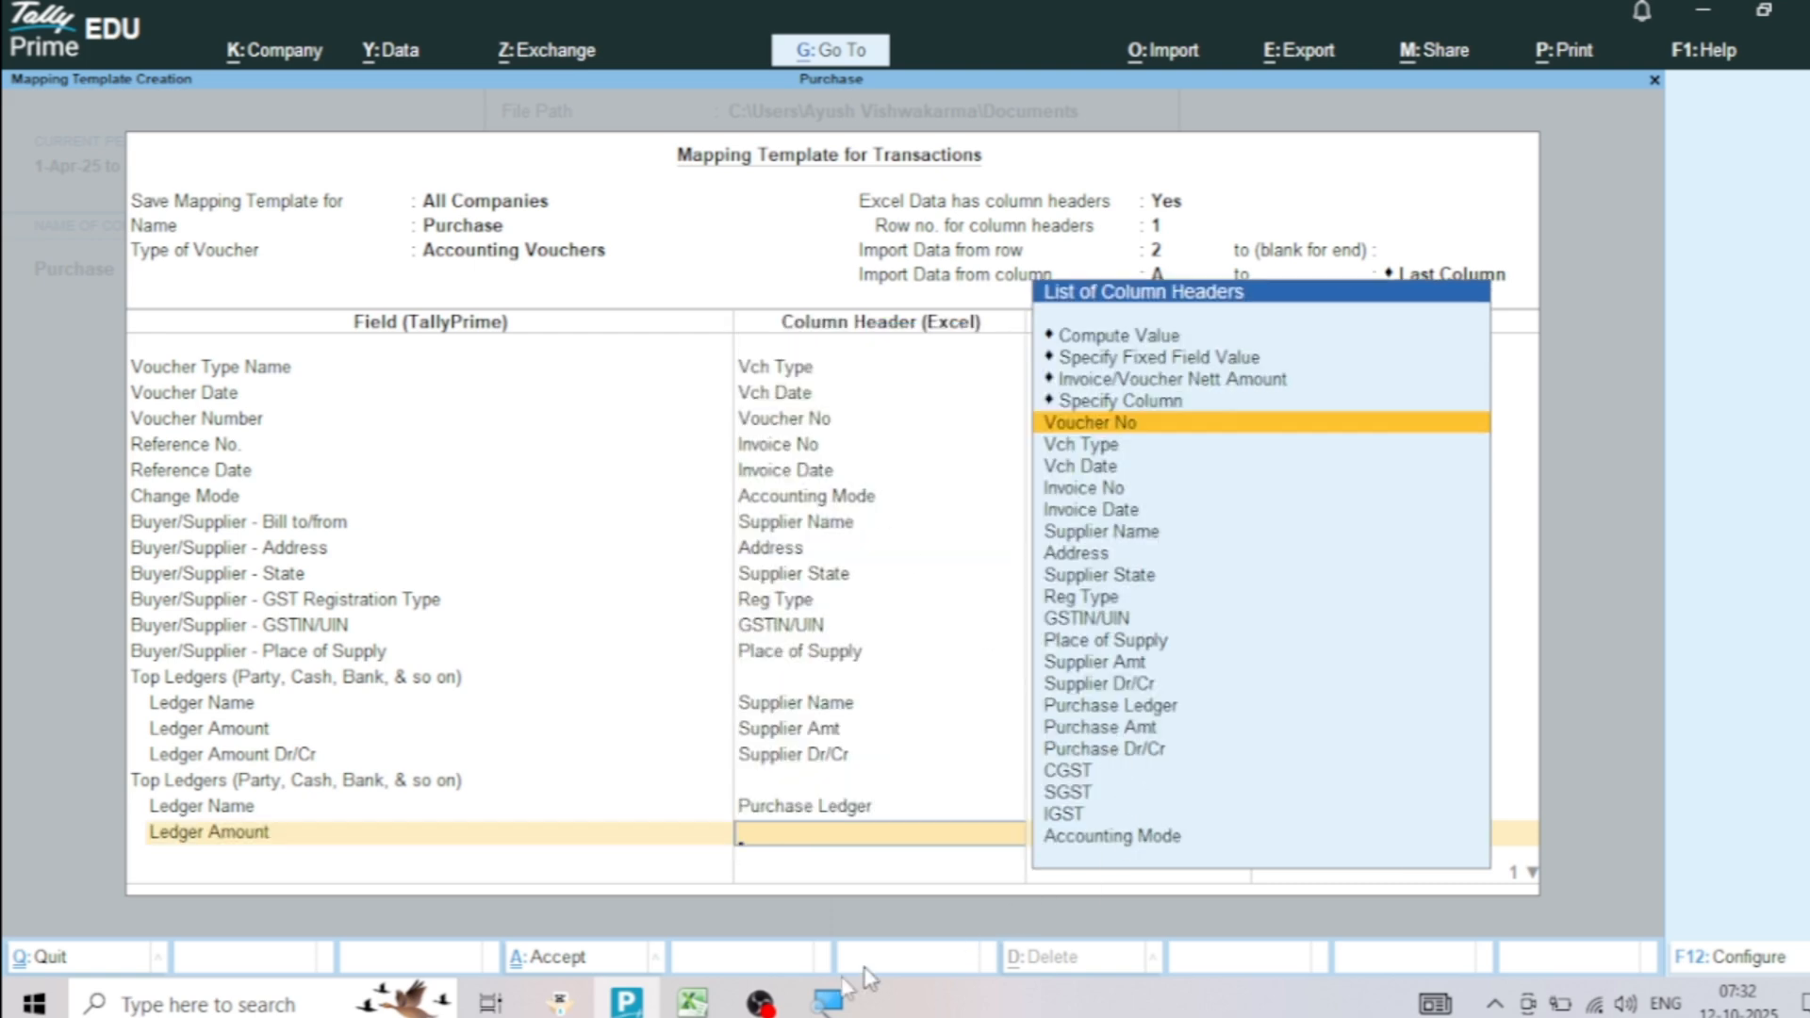
pyautogui.click(691, 1001)
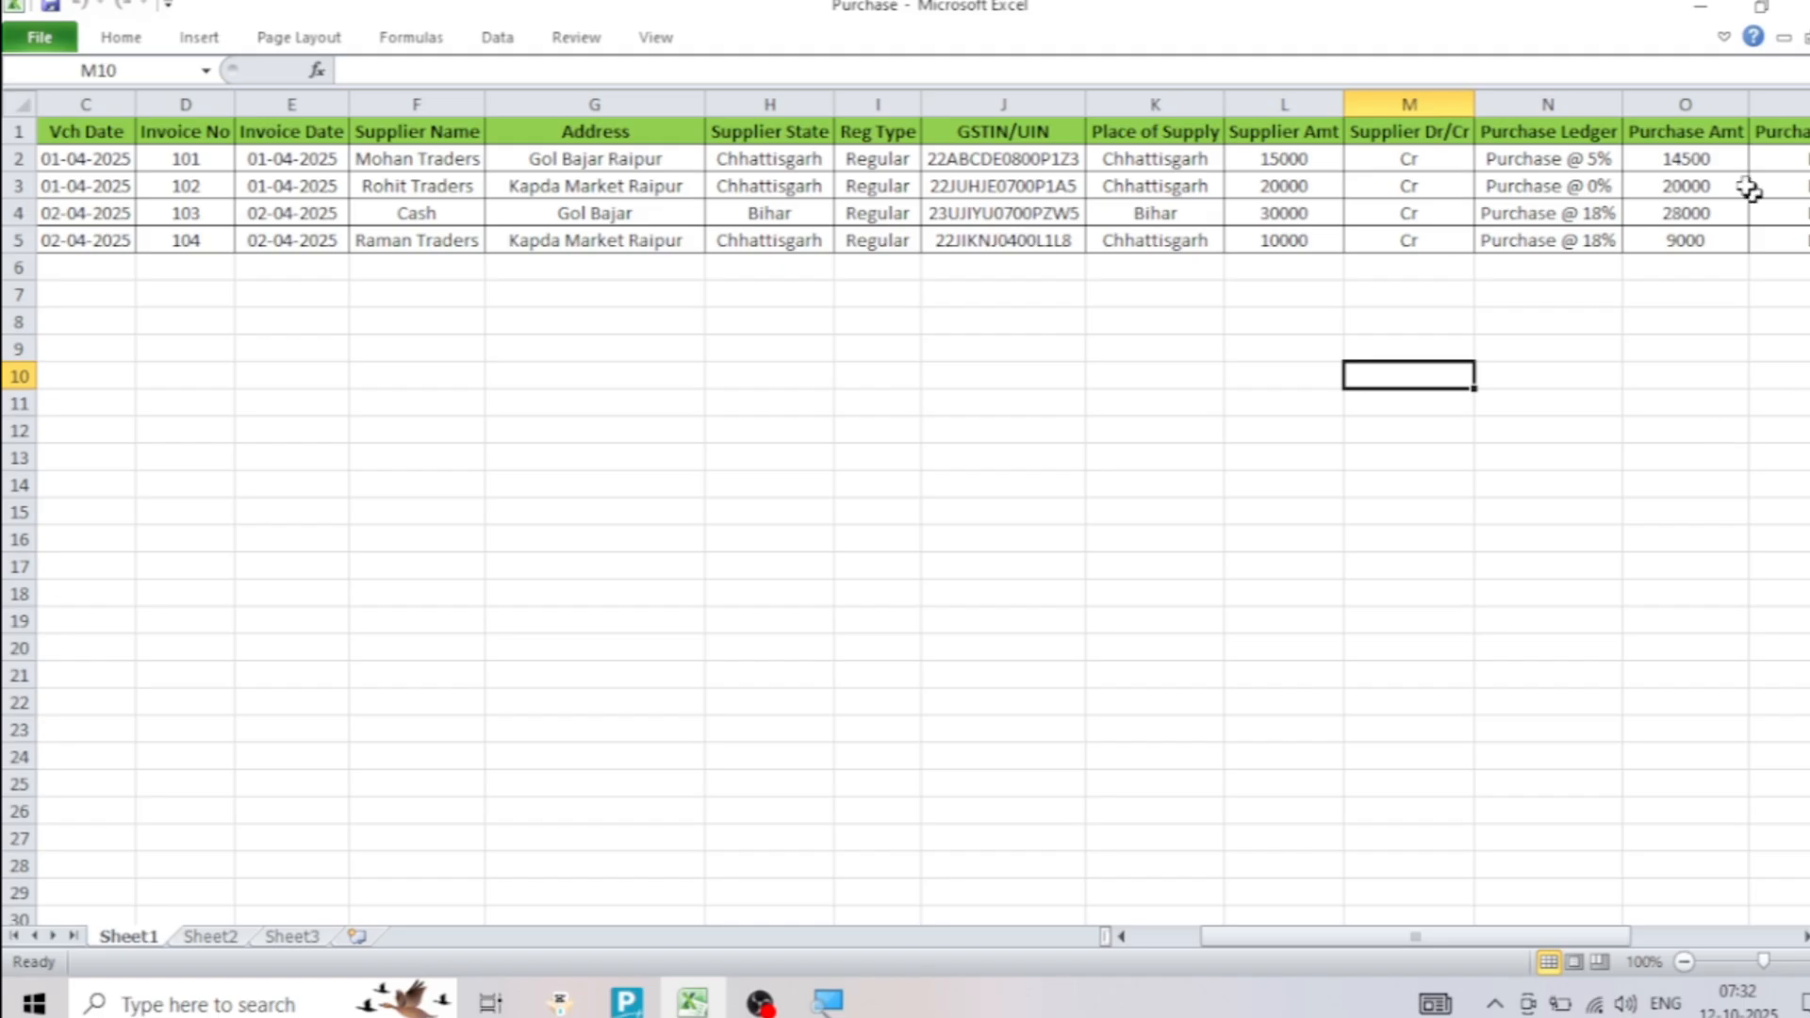
pyautogui.moveTo(1666, 139); pyautogui.dragTo(1670, 247)
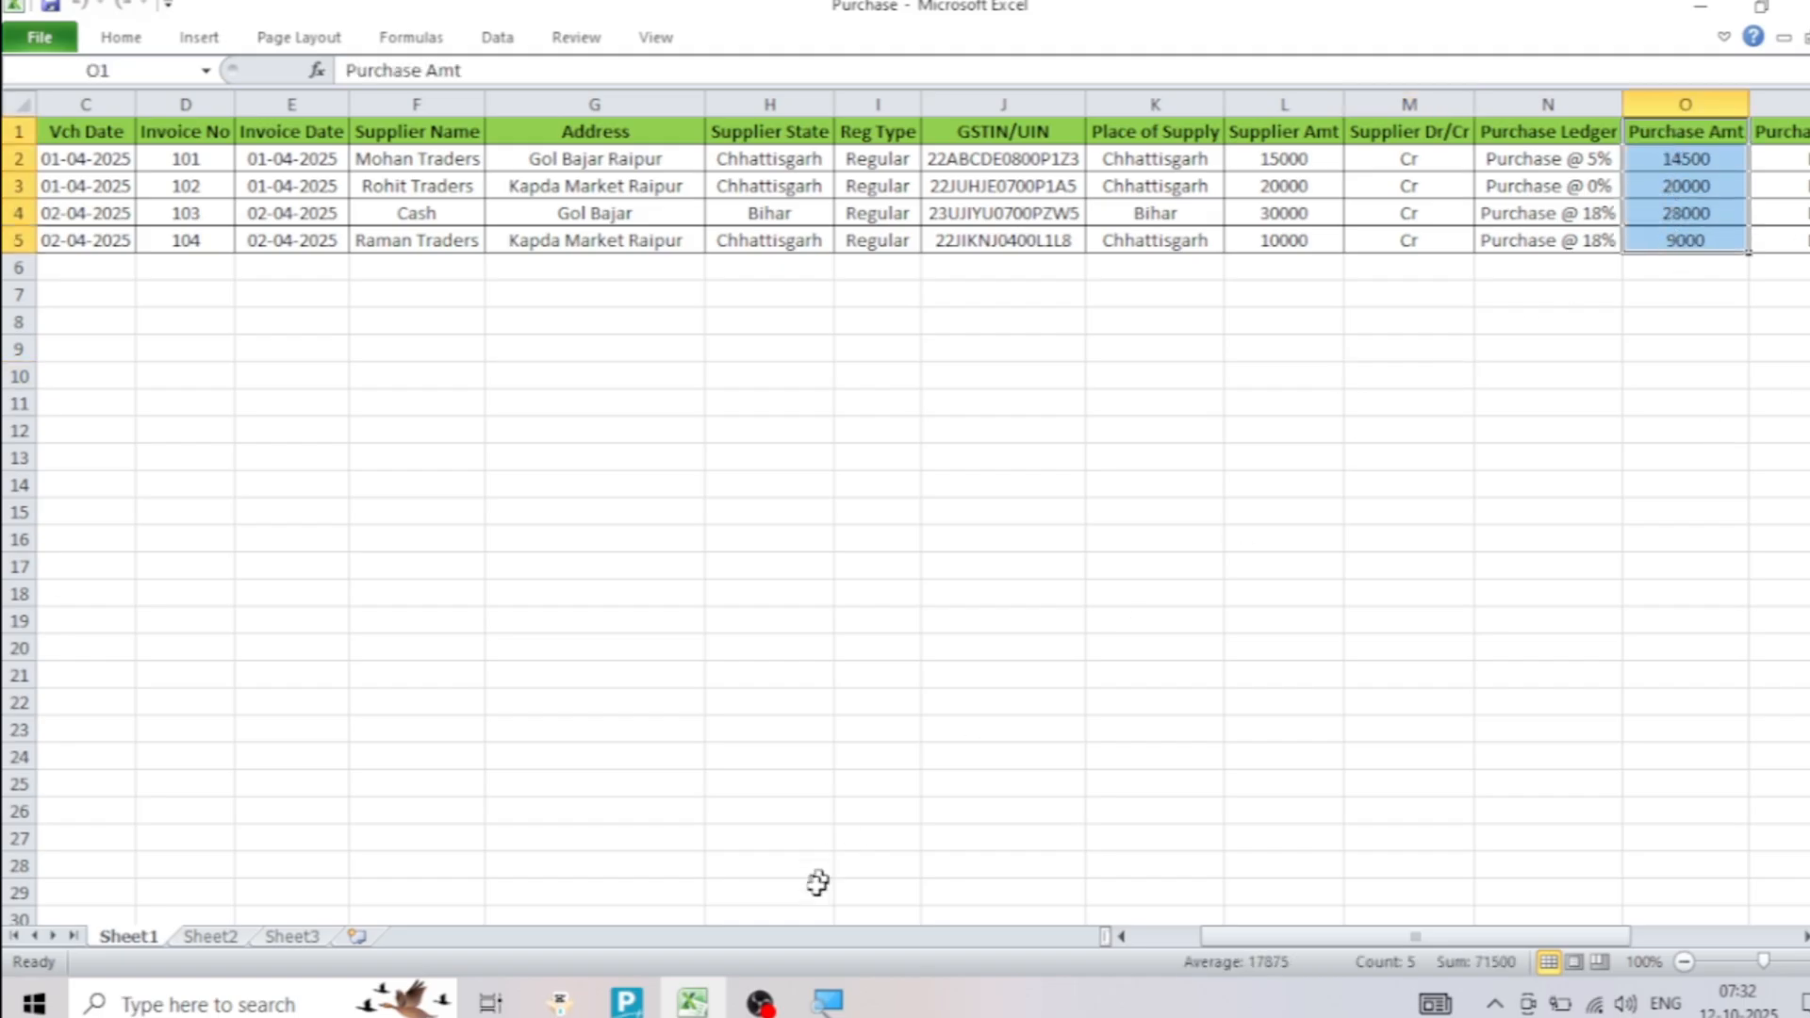
pyautogui.click(626, 1001)
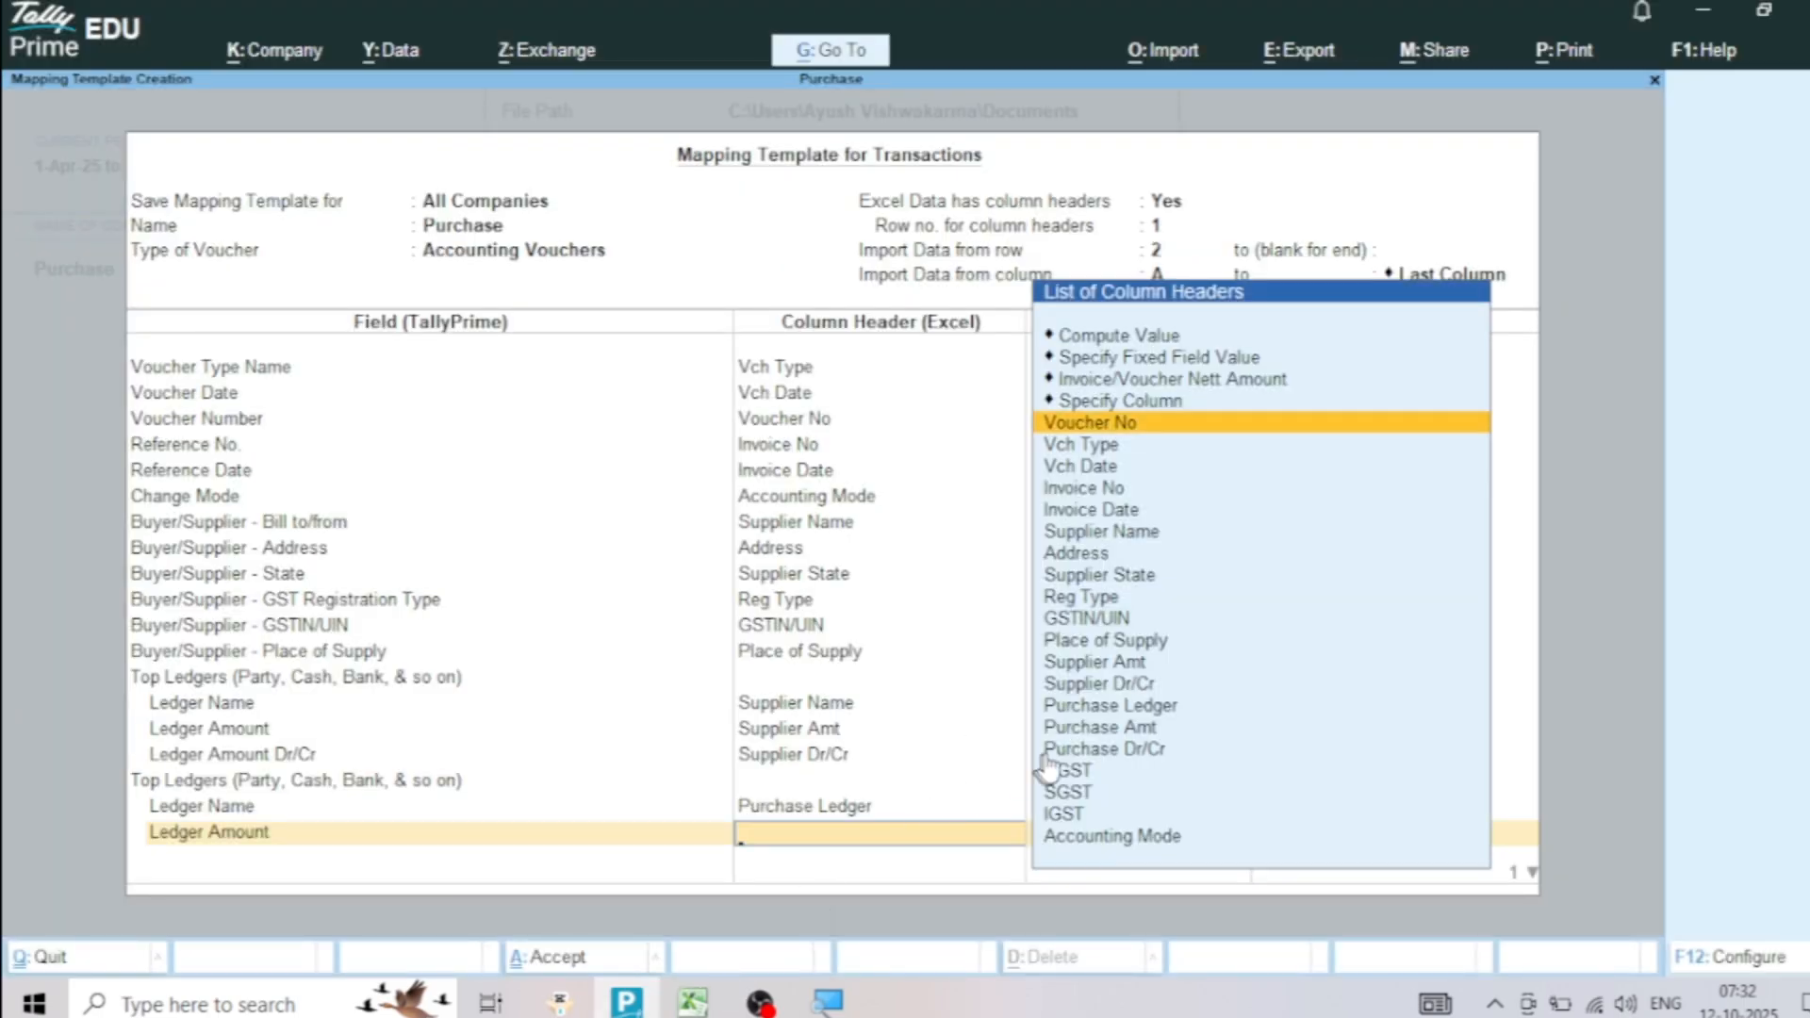
pyautogui.click(1107, 729)
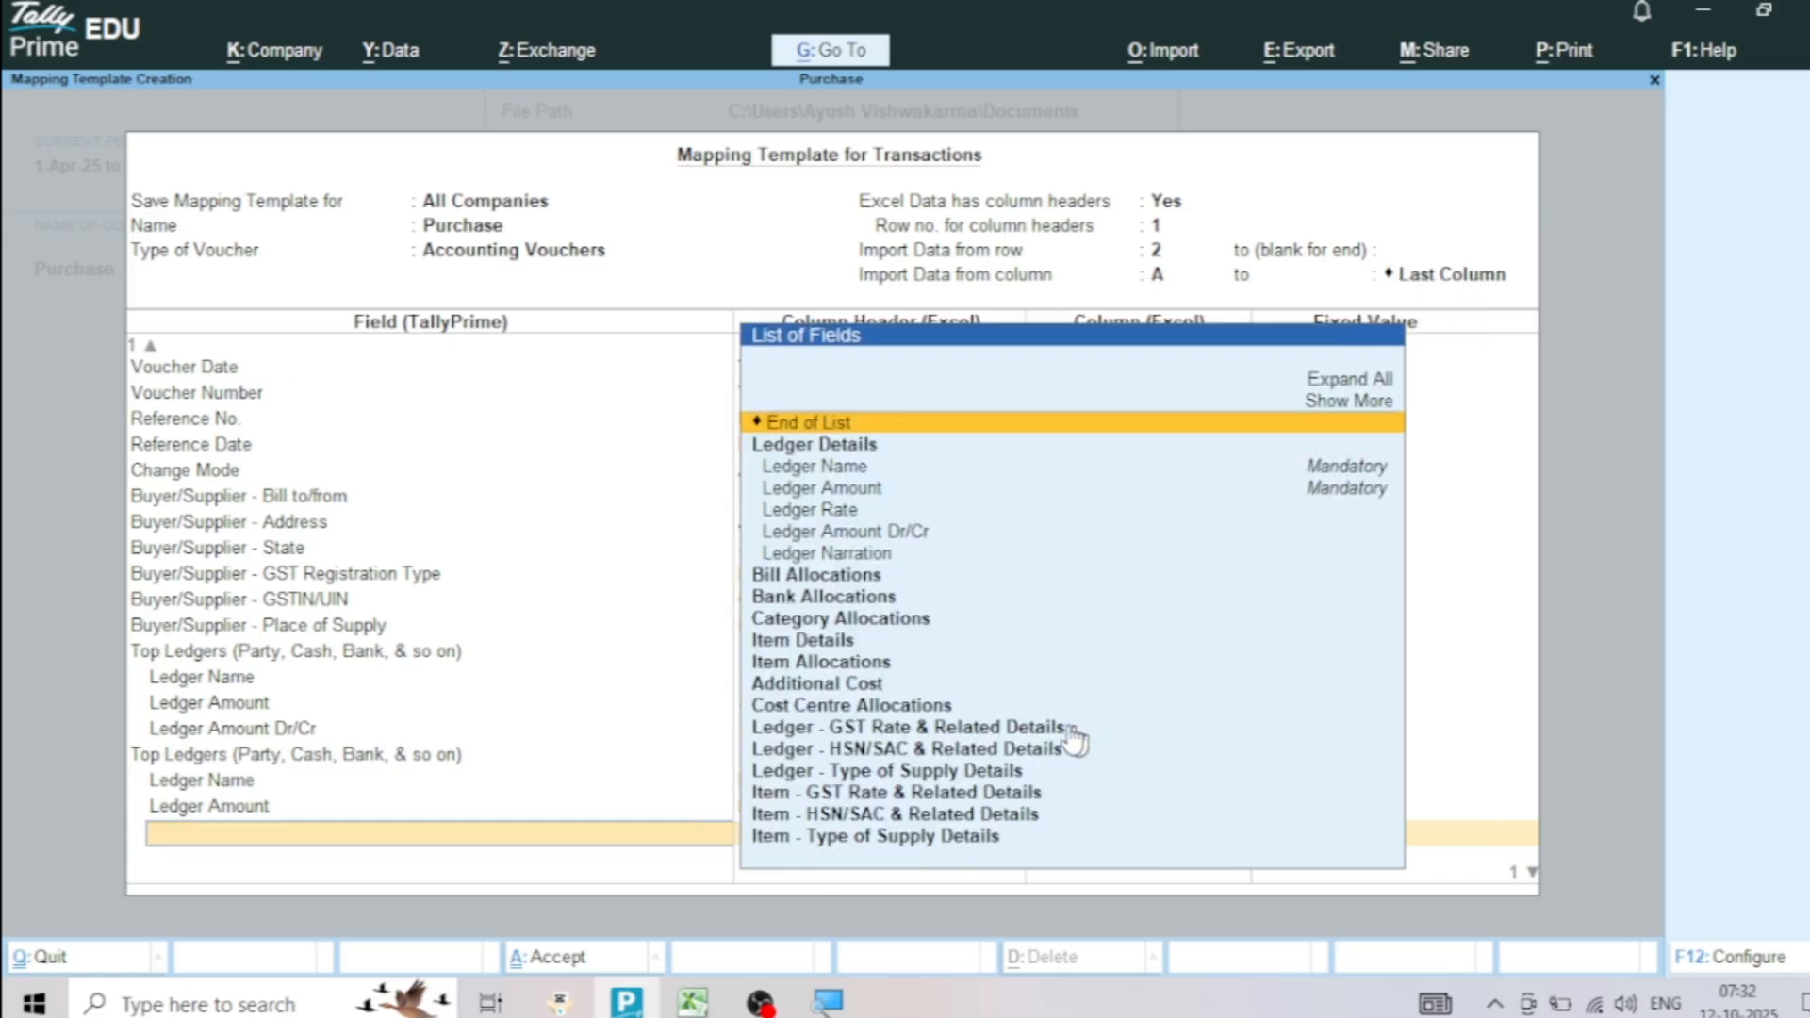
# Map the second Top Ledgers group's Ledger Amount Dr/Cr to the Purchase Dr/Cr column and end that group's field list
pyautogui.click(910, 534)
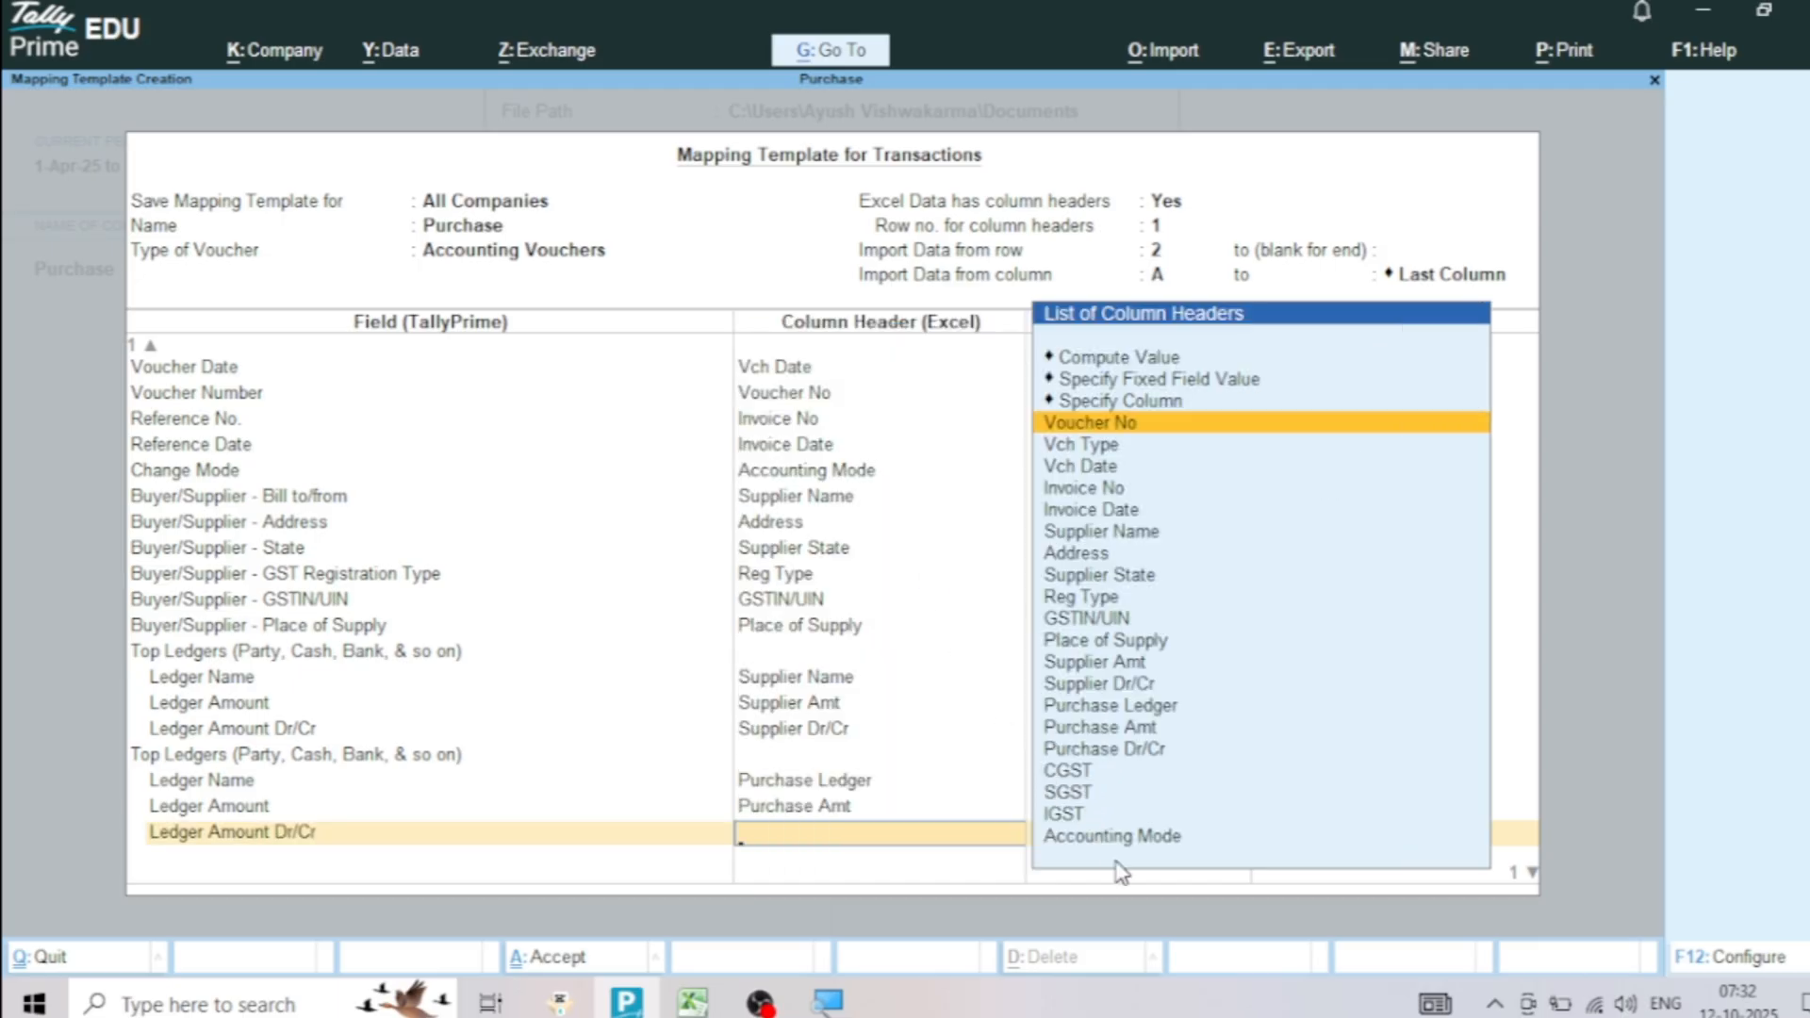
pyautogui.click(1135, 751)
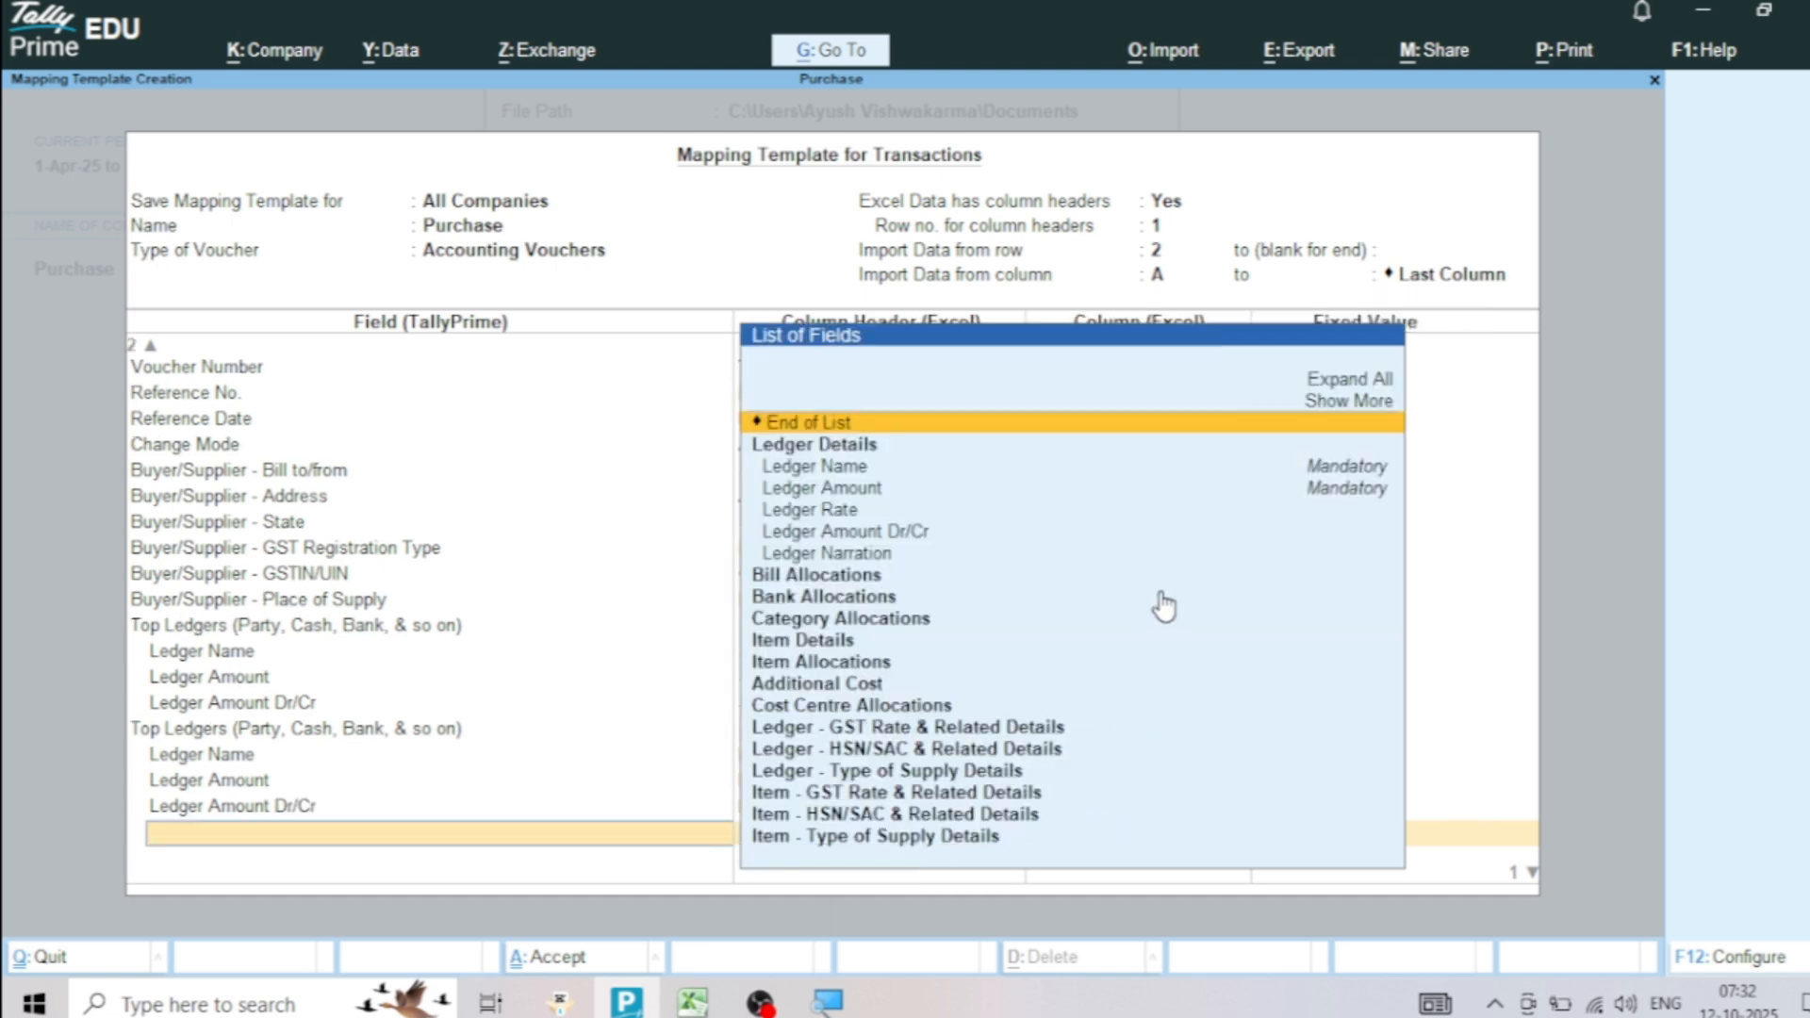
pyautogui.press('Return')
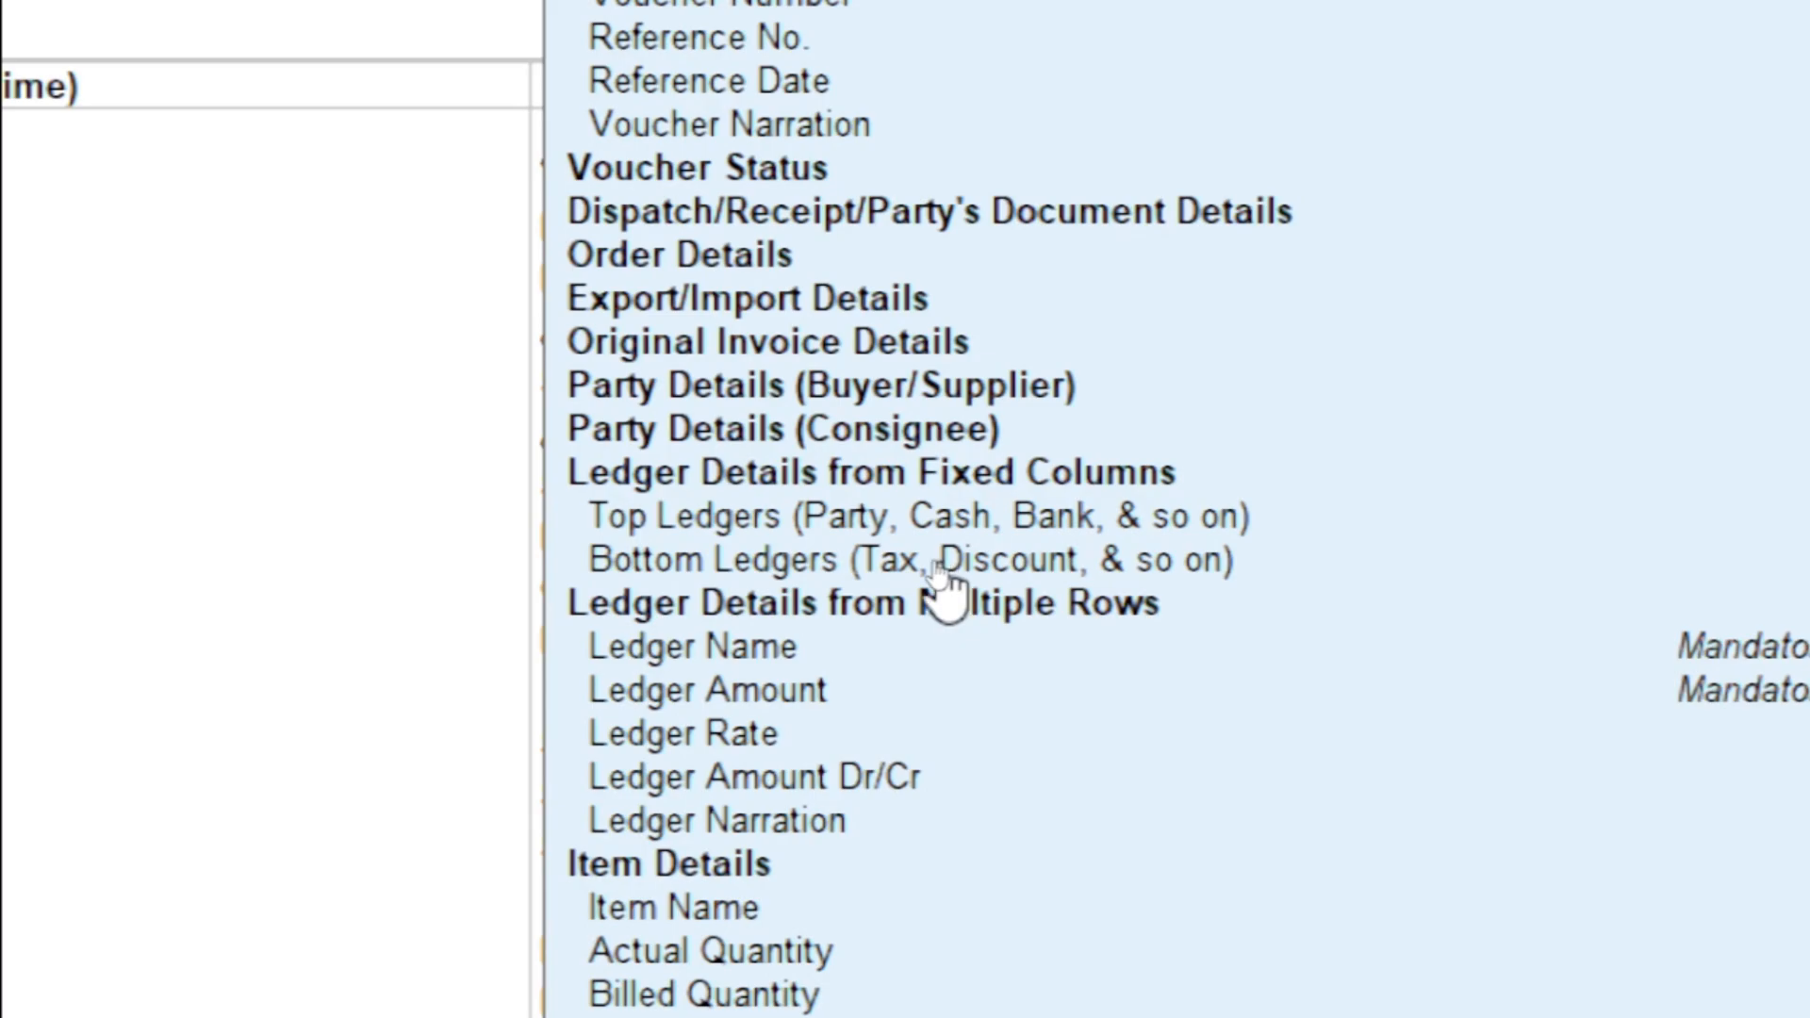
# Add a Bottom Ledgers (Tax, Discount, & so on) group with a Ledger Name field
pyautogui.click(731, 568)
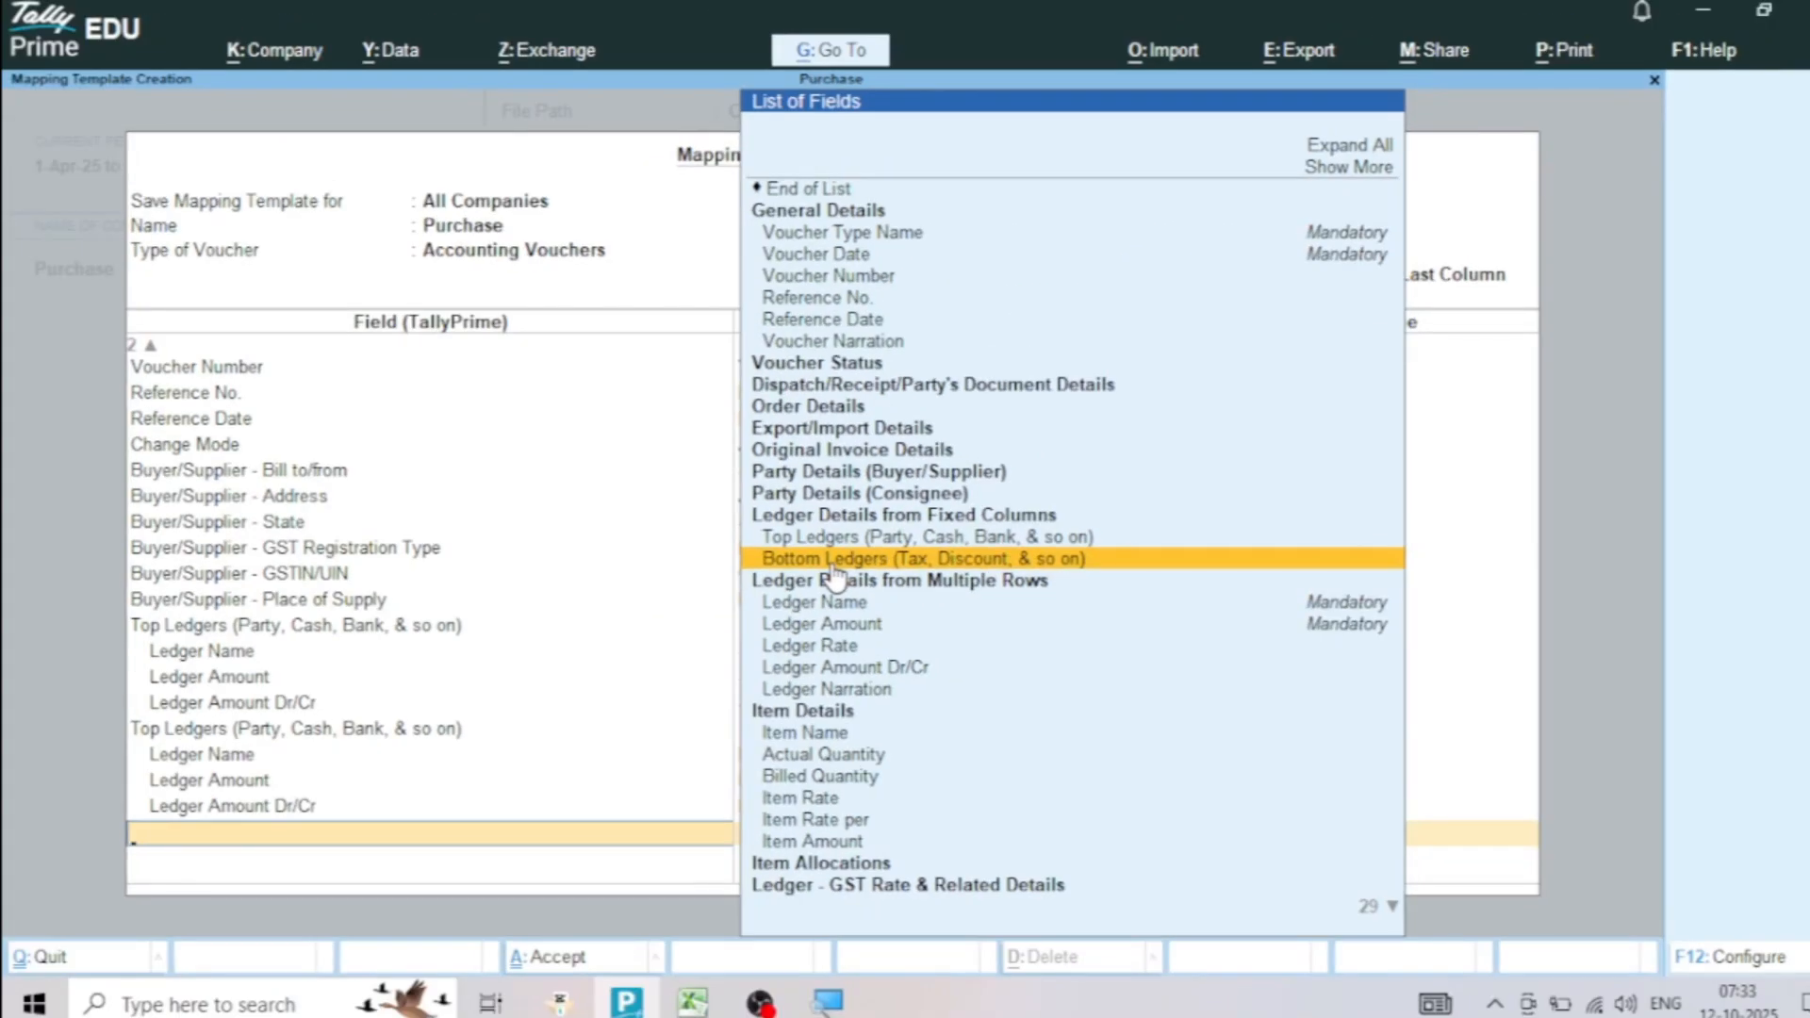
pyautogui.click(831, 560)
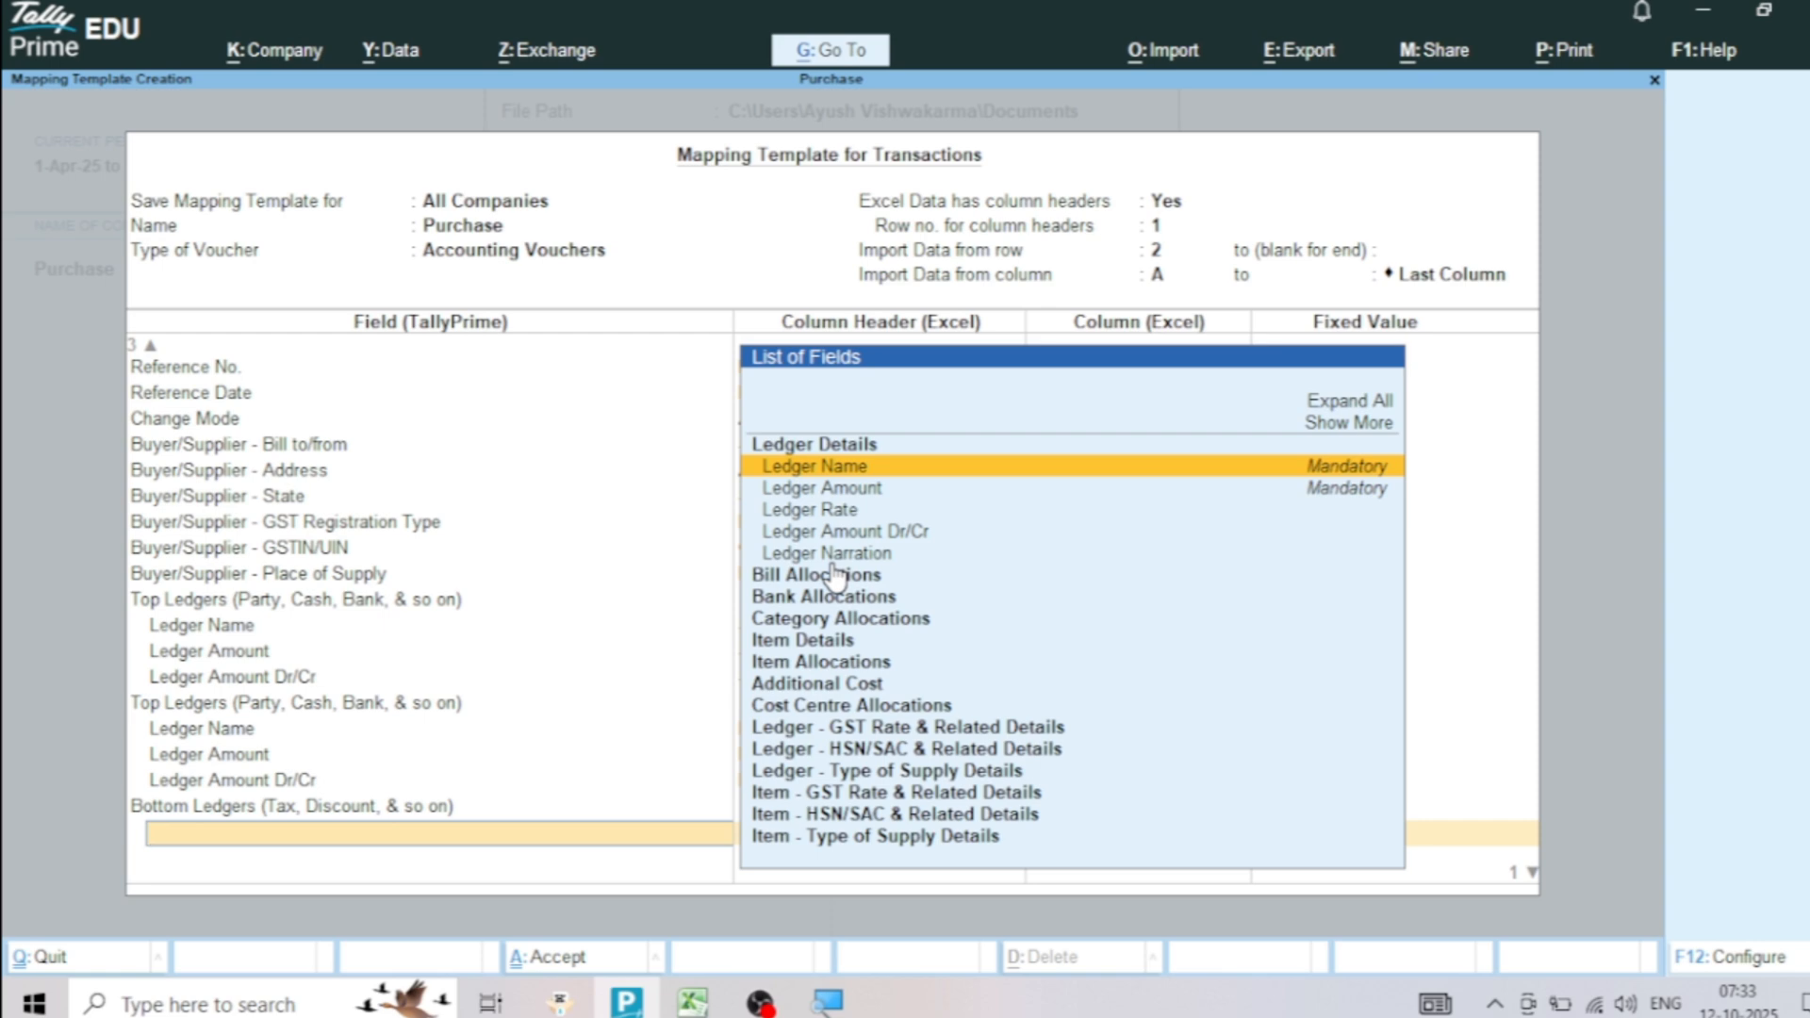
pyautogui.click(850, 471)
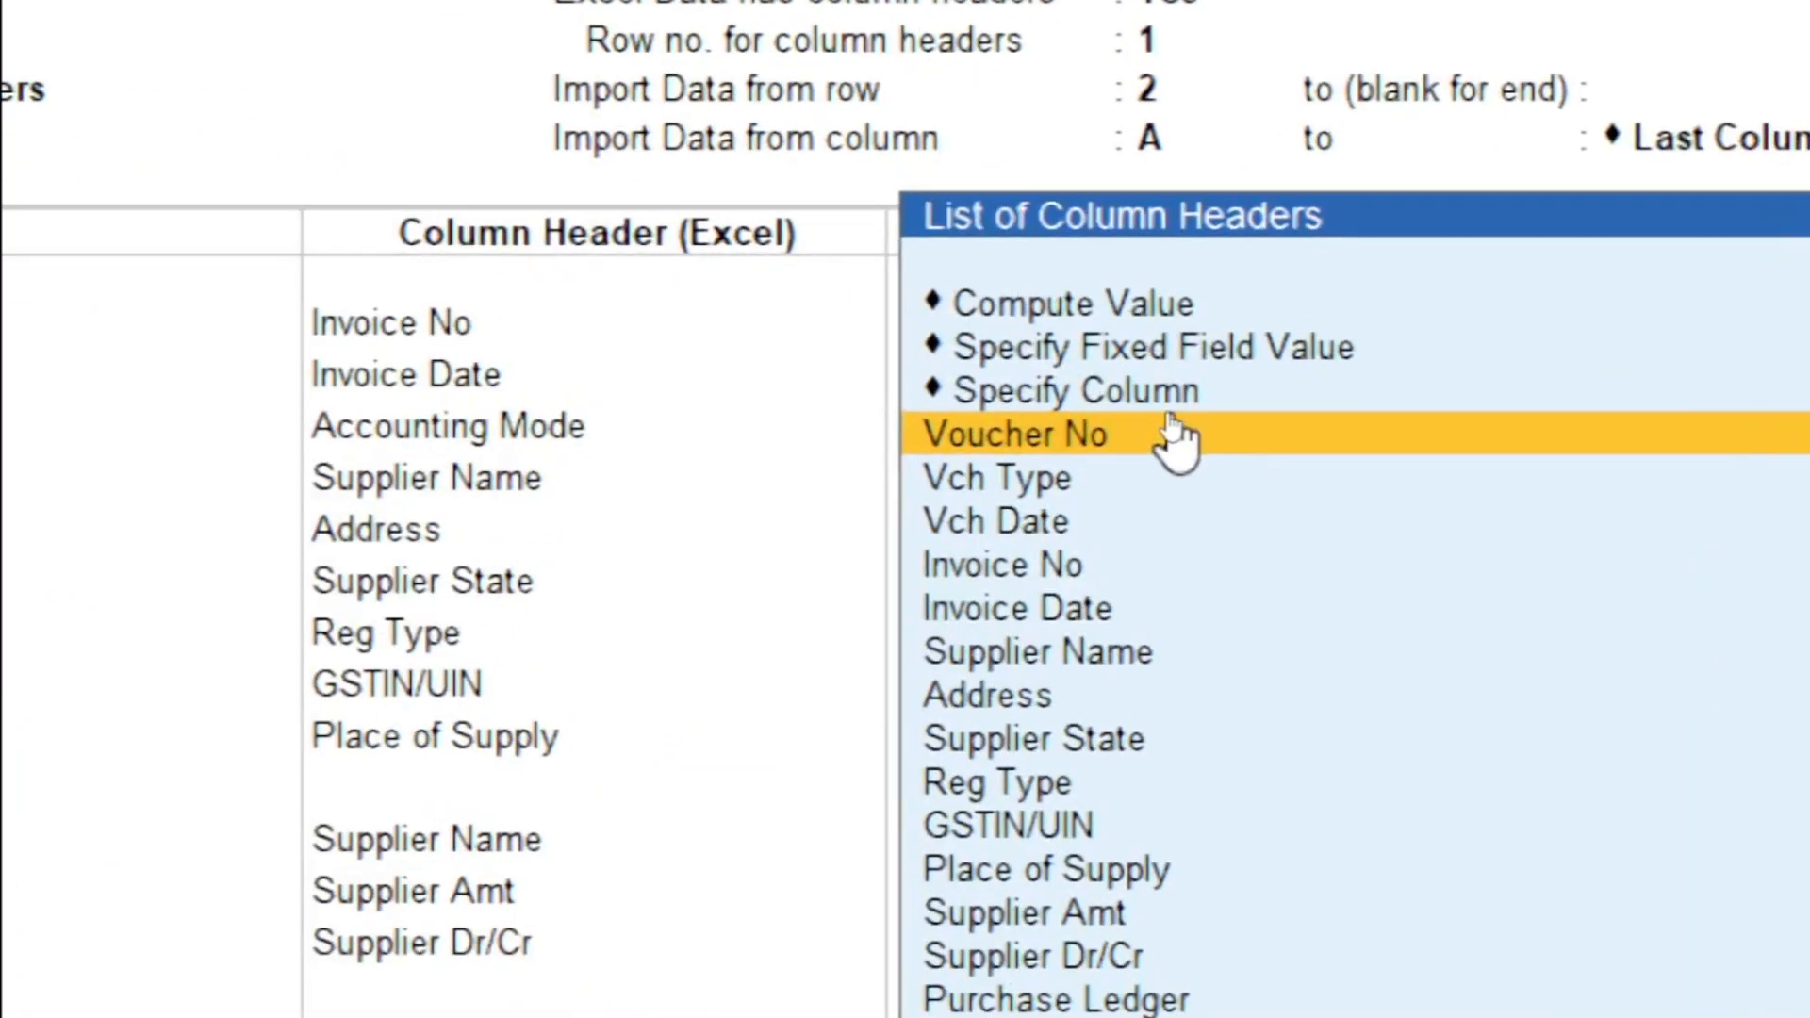
# Give the Bottom Ledgers group's Ledger Name the fixed field value CGST, entered as a new name
pyautogui.click(1089, 357)
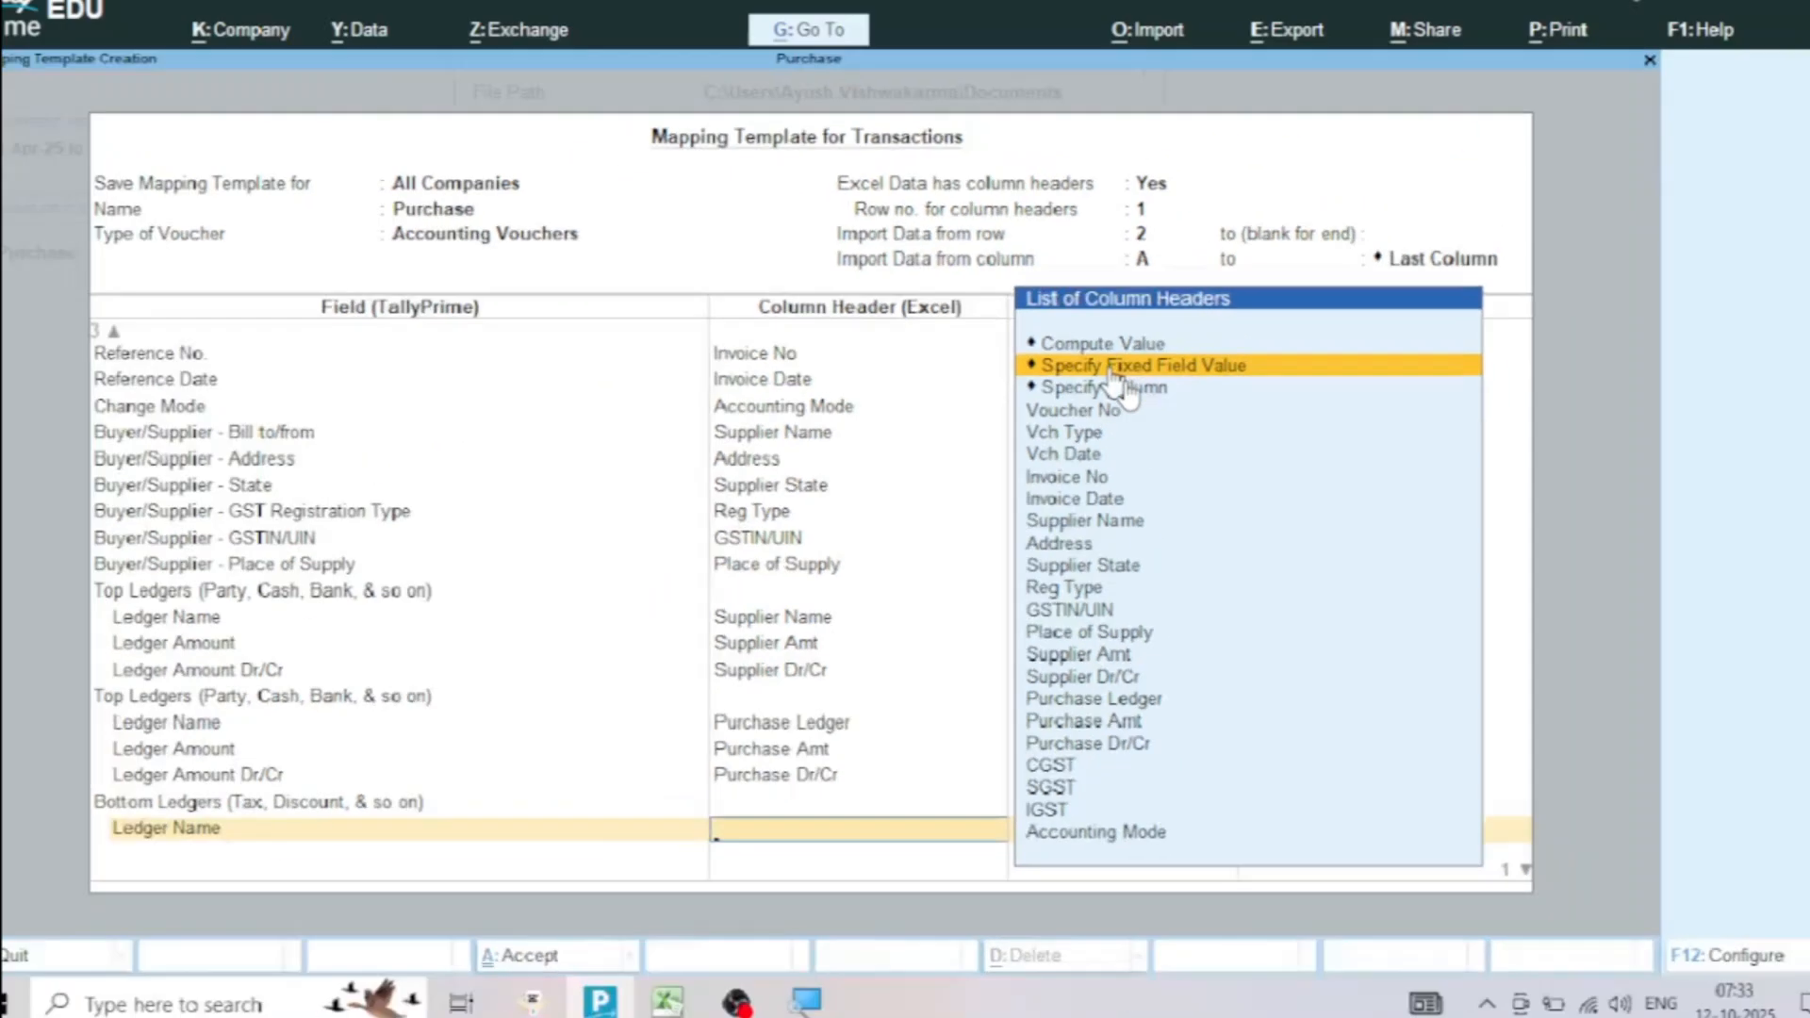
pyautogui.click(1104, 436)
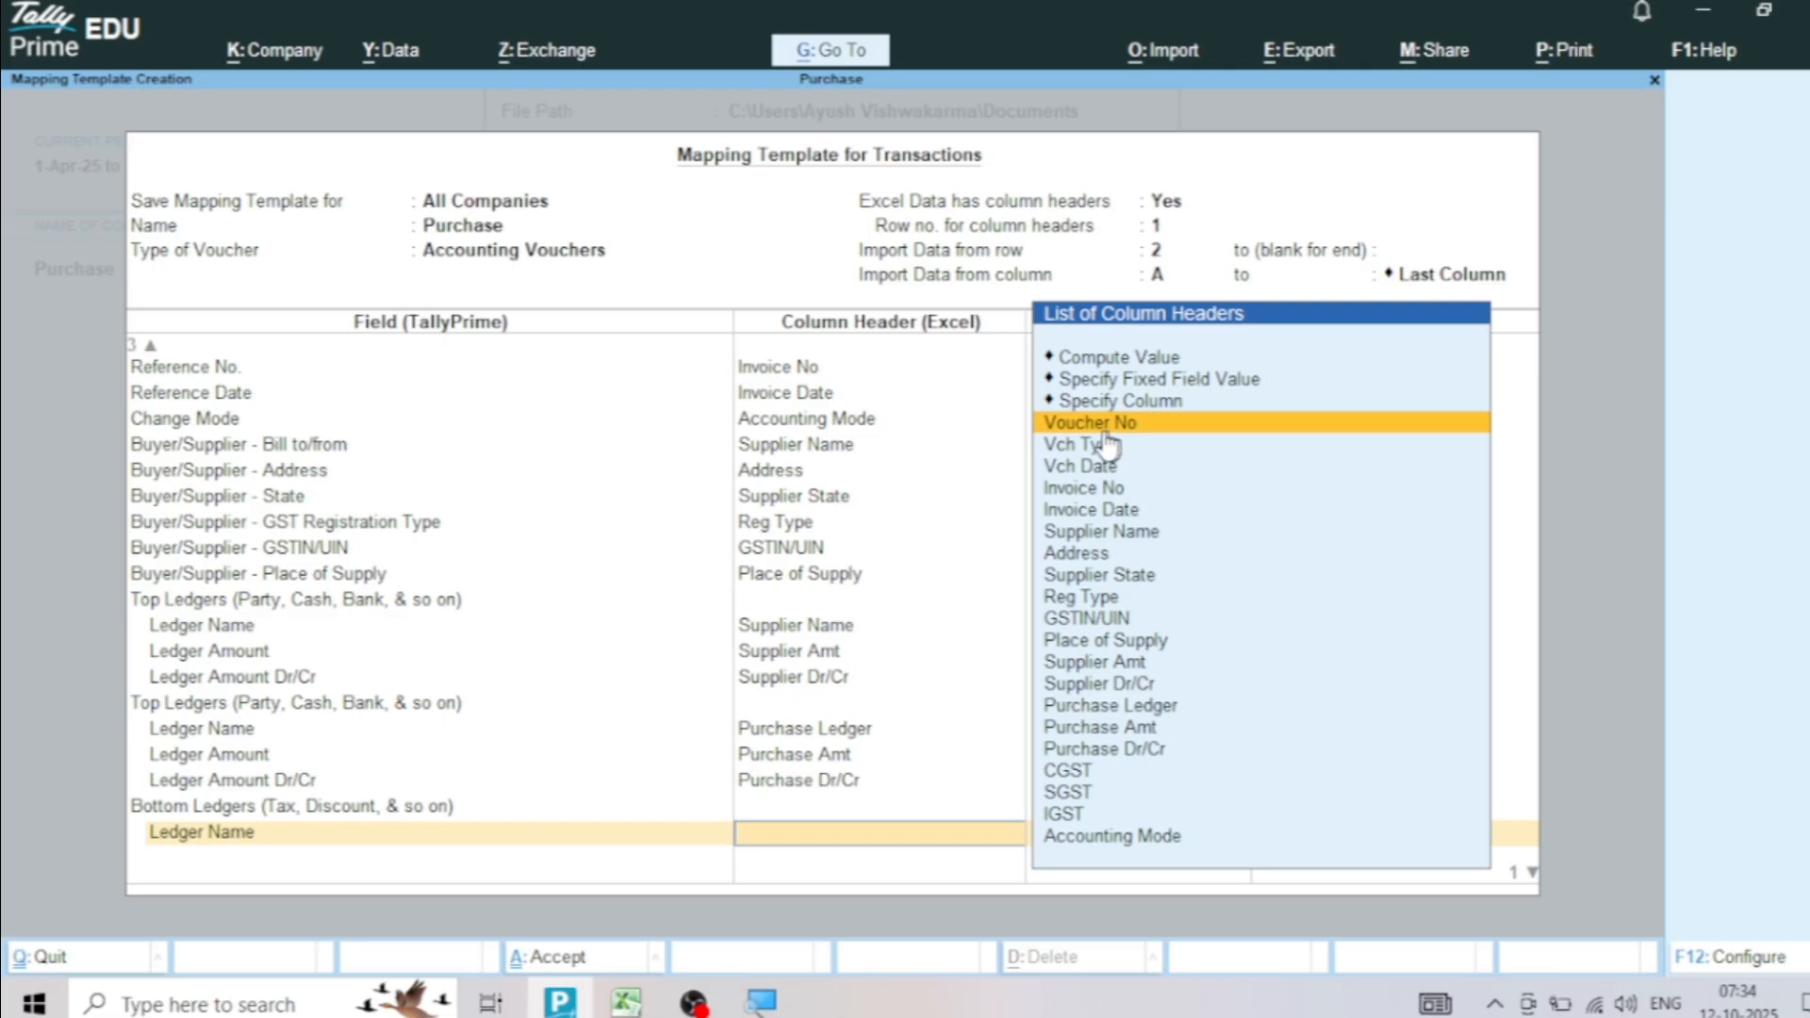
pyautogui.click(1160, 383)
pyautogui.click(1161, 381)
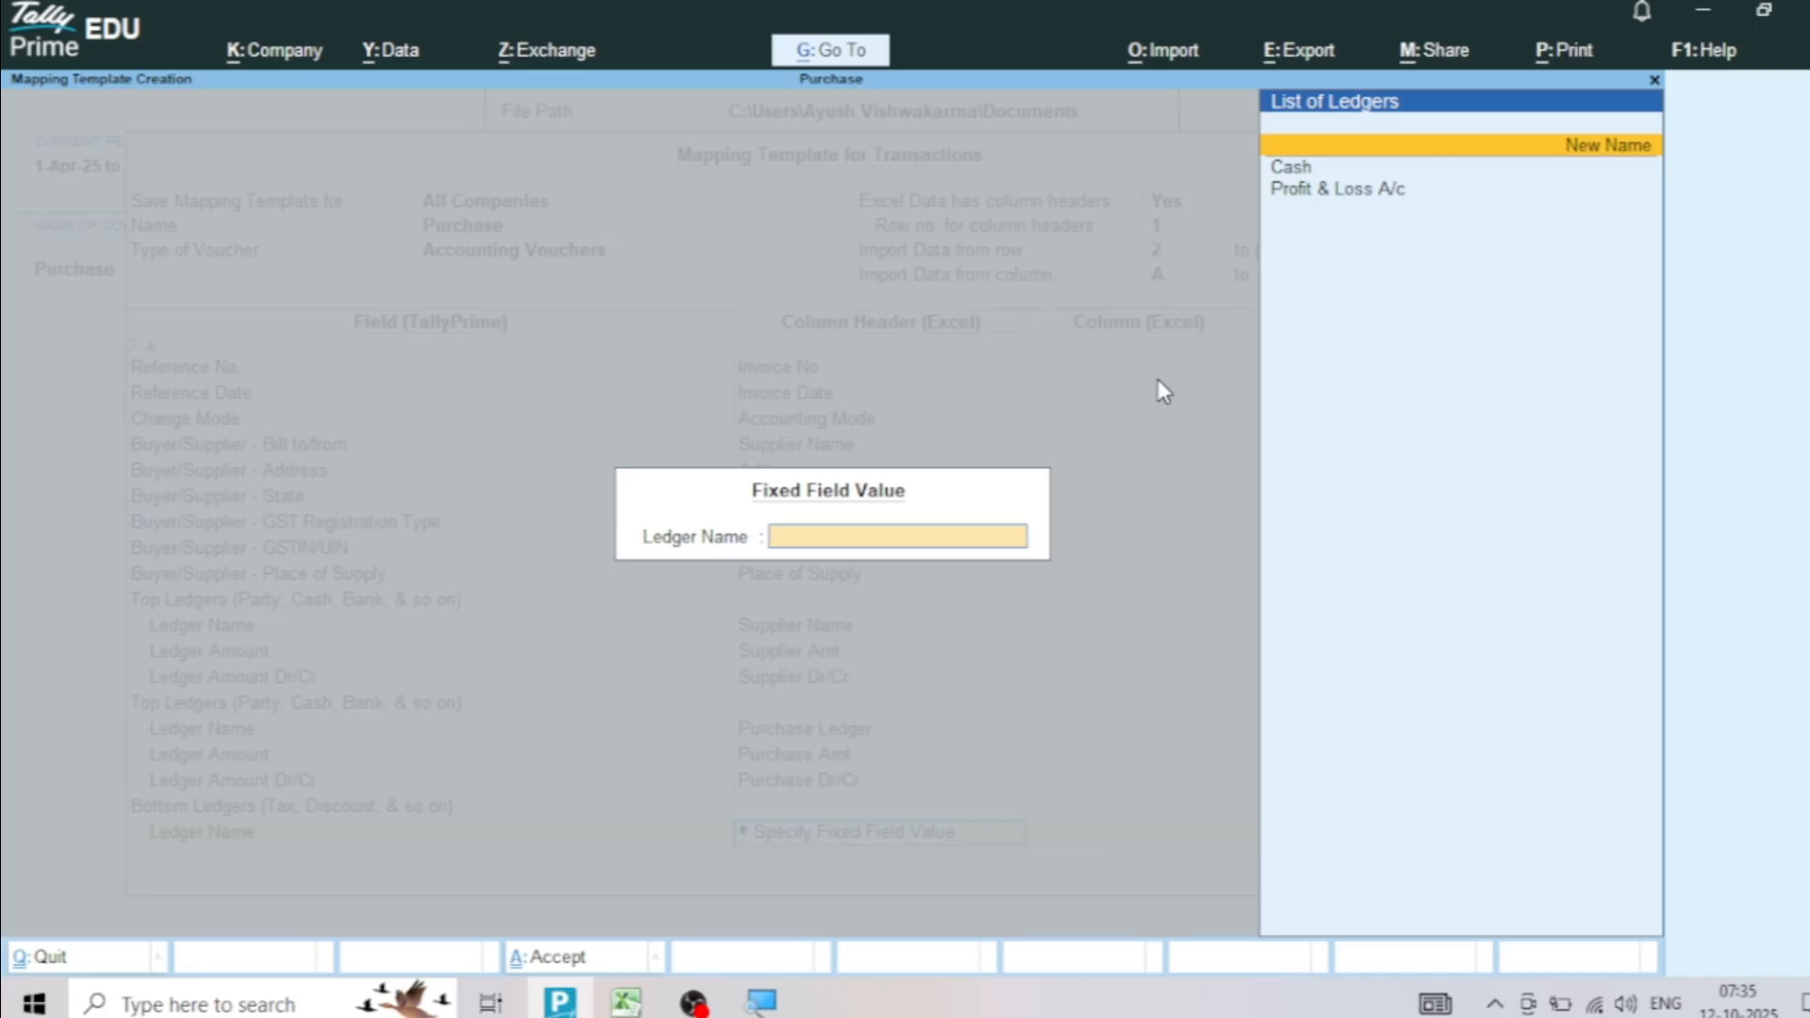
pyautogui.write('C')
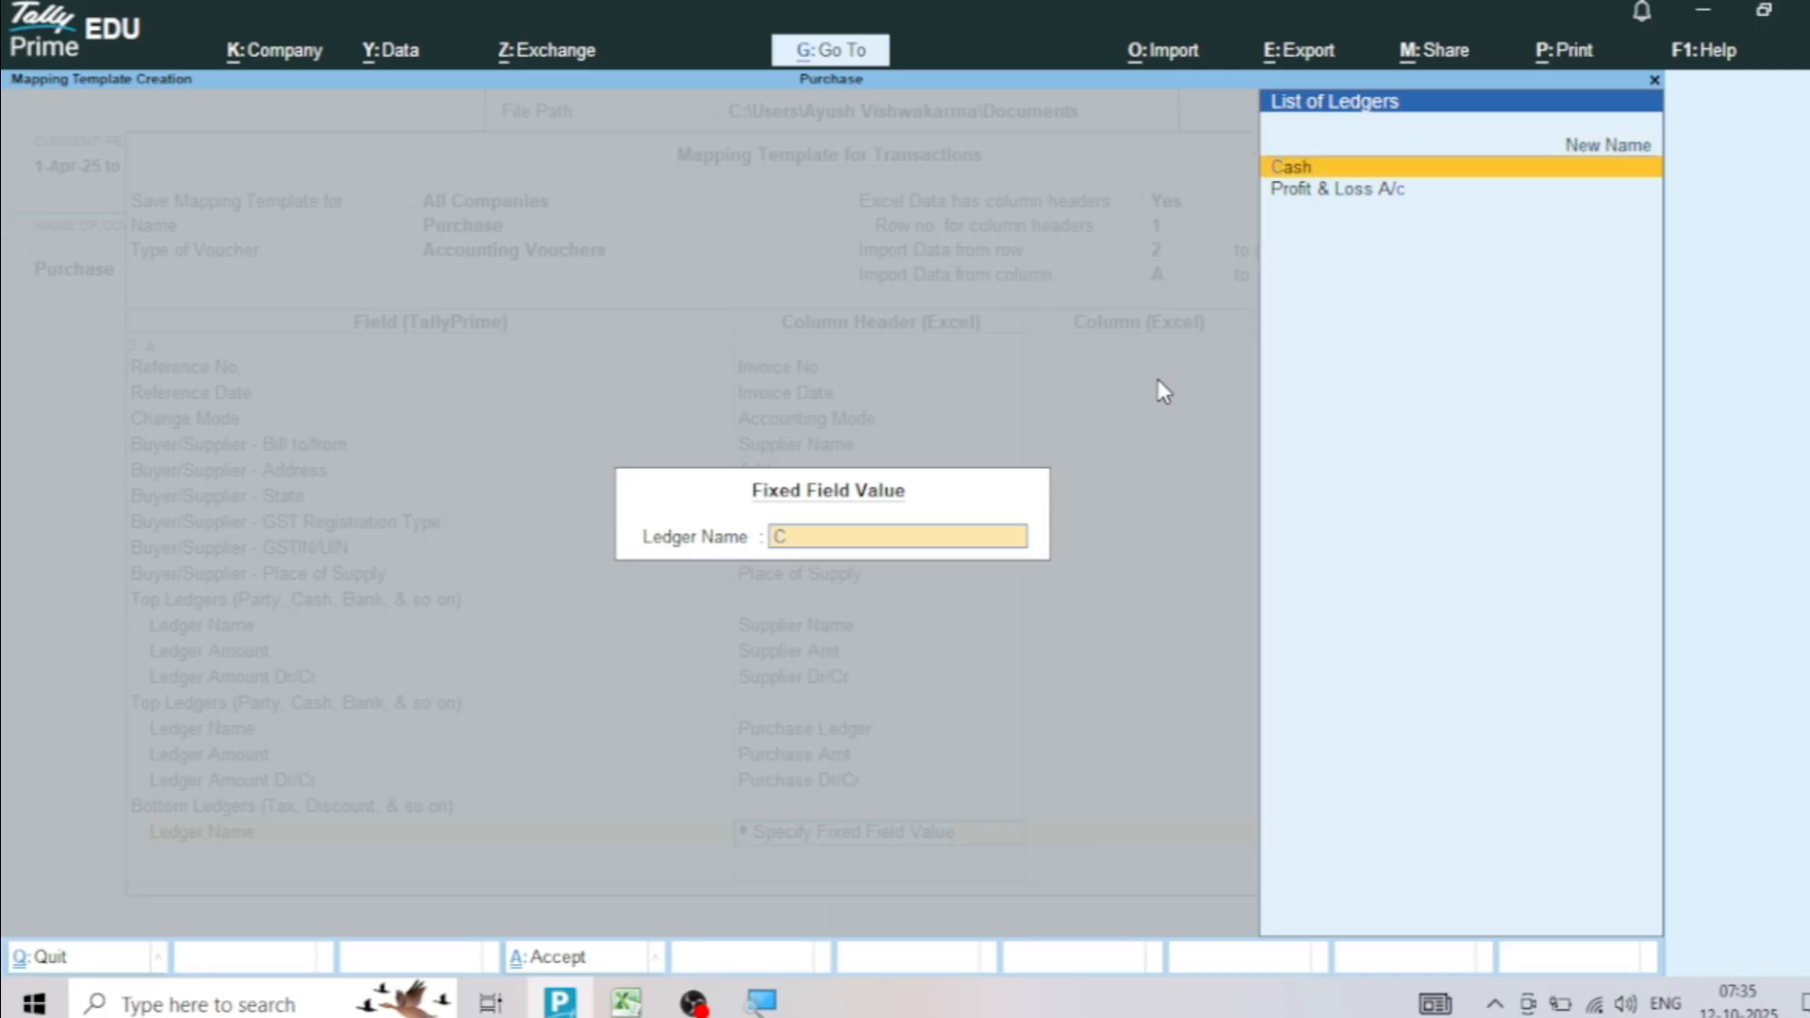
pyautogui.write('GST')
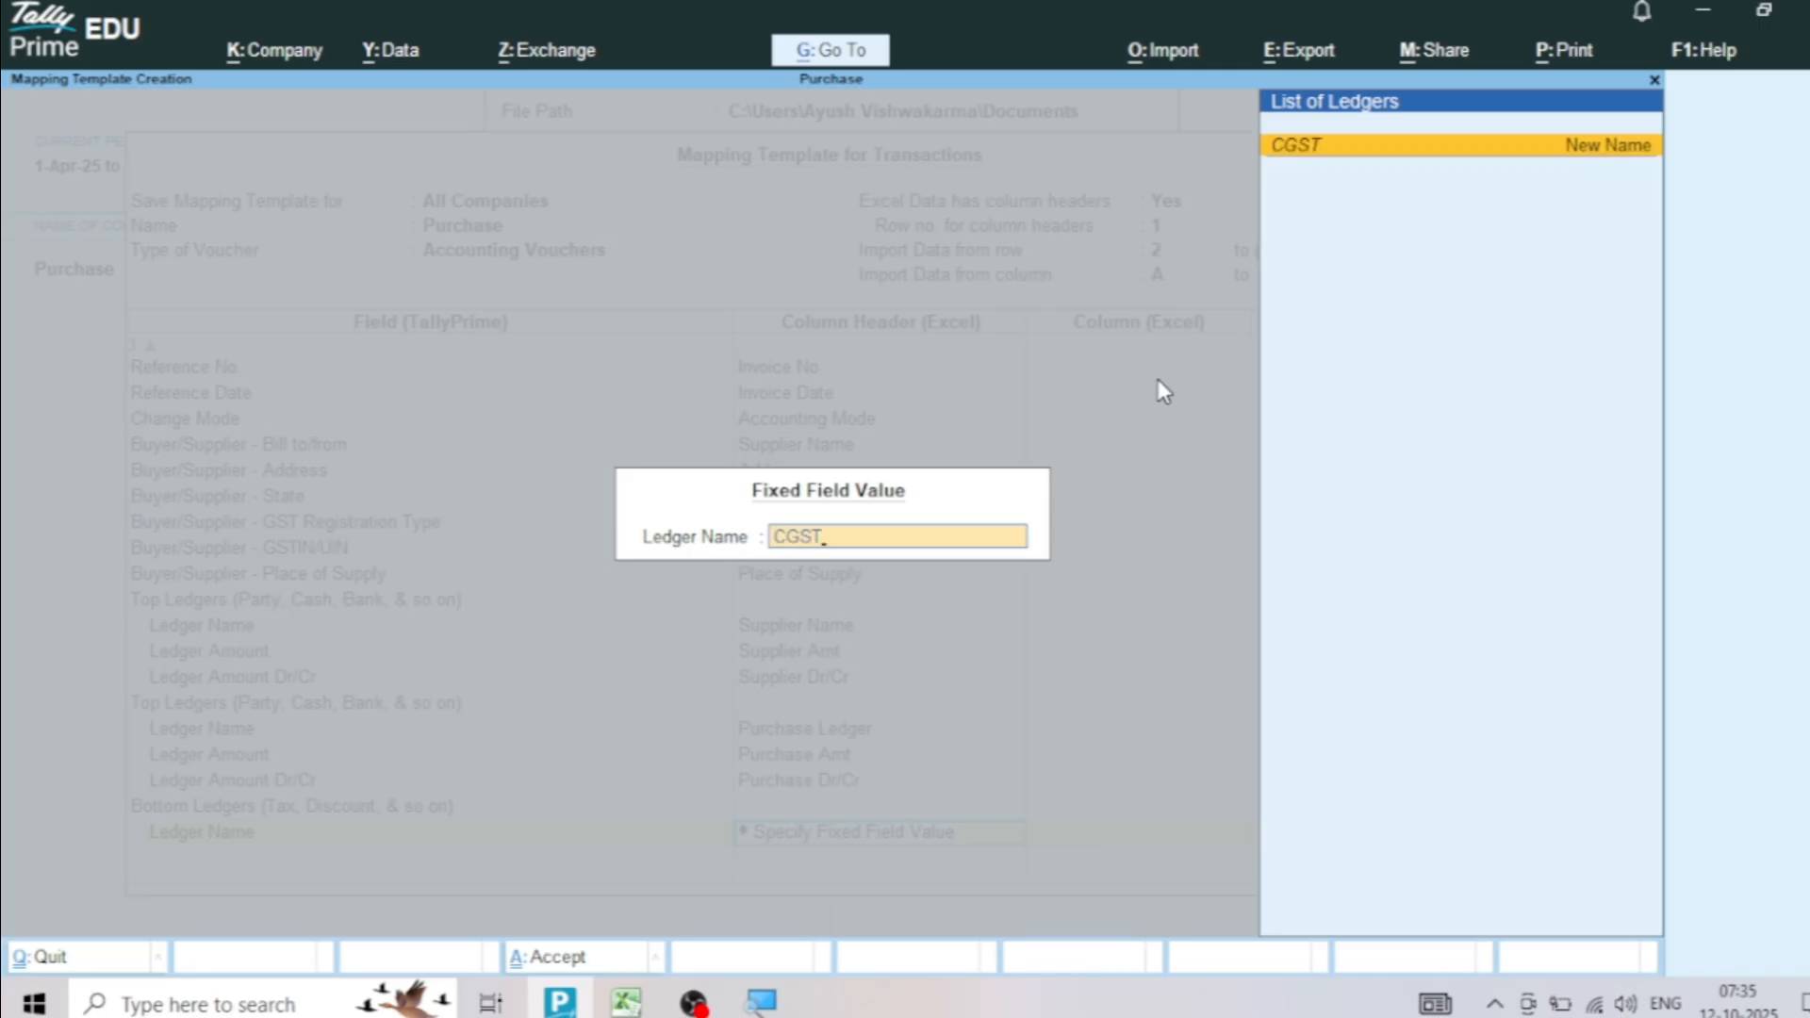
pyautogui.press('Return')
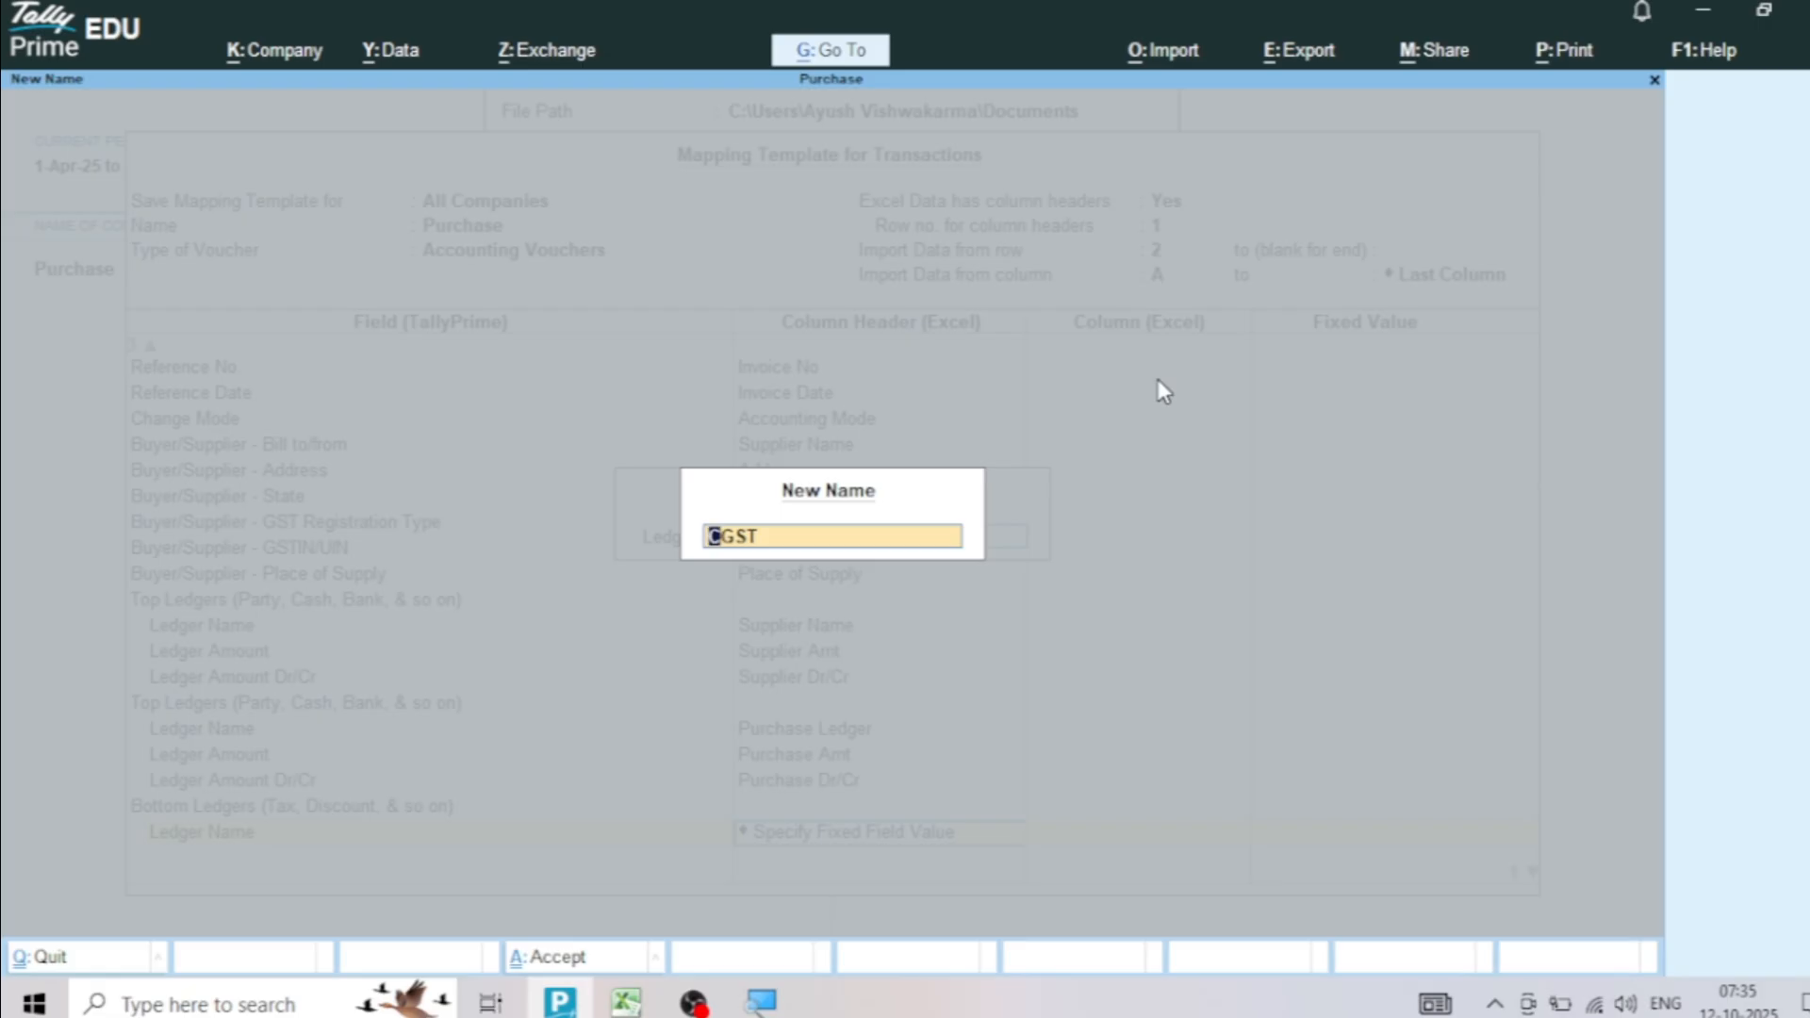
pyautogui.press('Return')
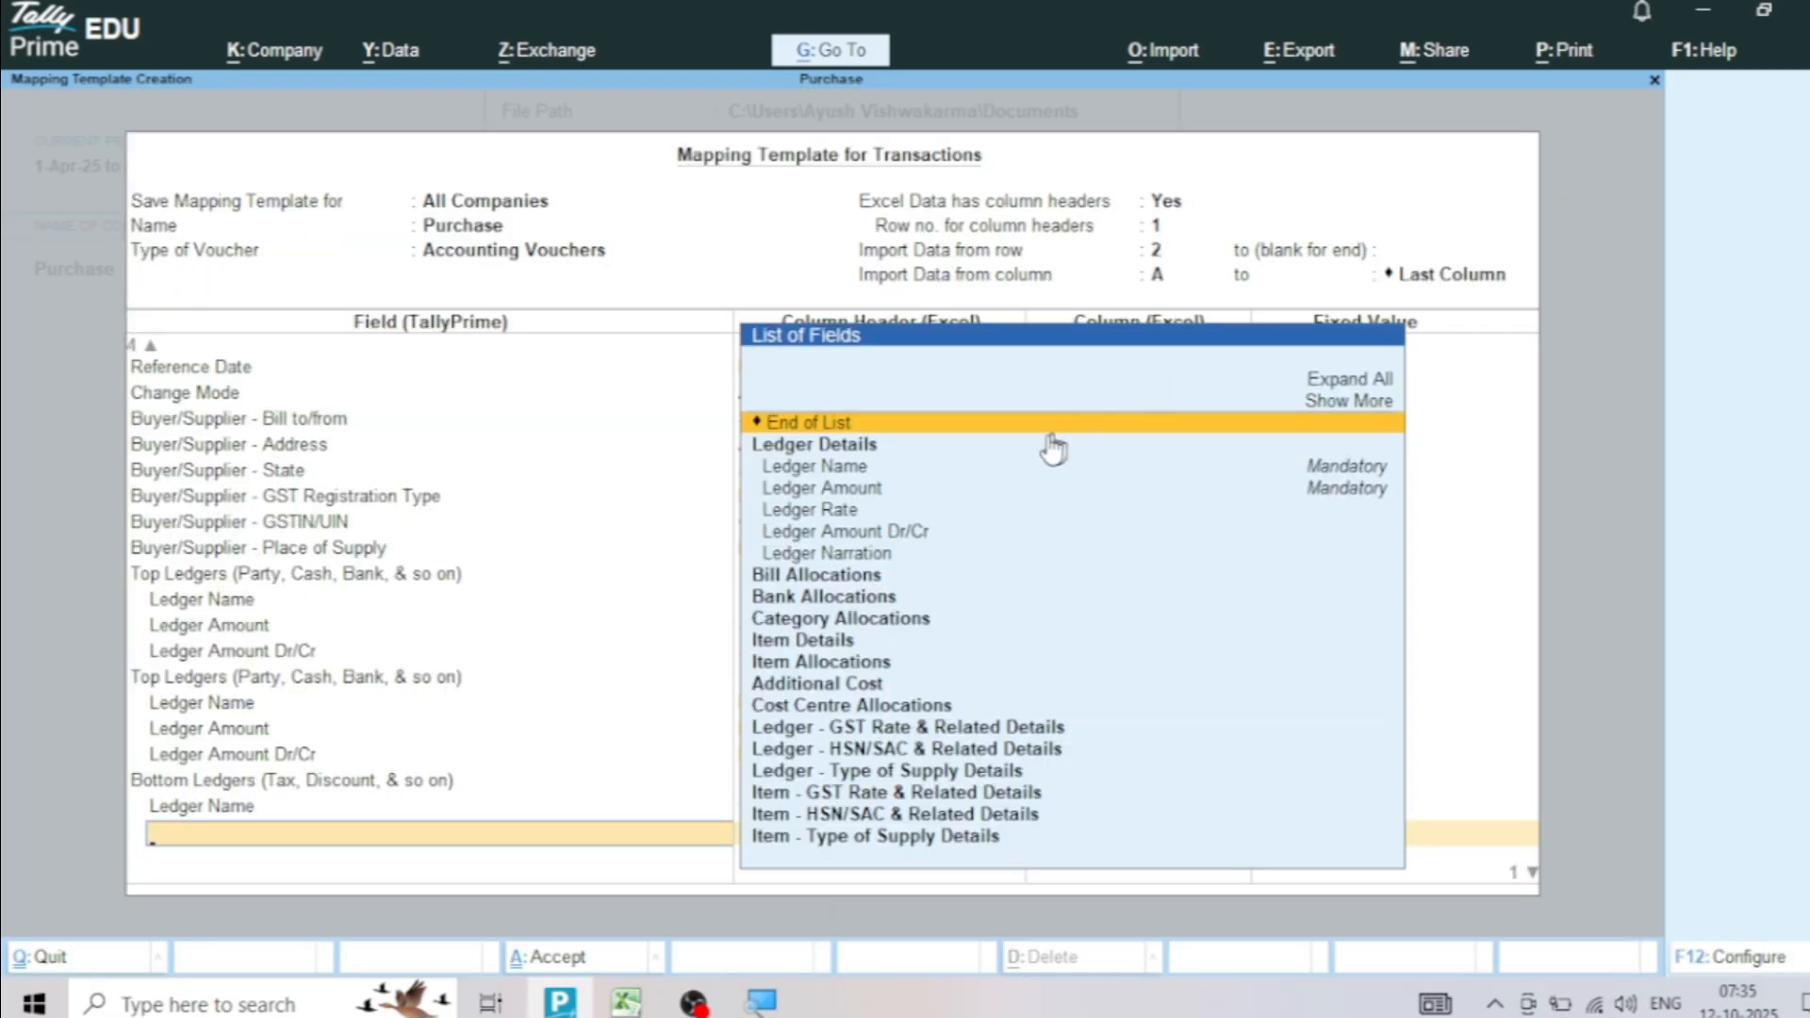
# Map the CGST ledger's Ledger Amount to the CGST column, checking that column in the Excel sheet, and end the group
pyautogui.click(852, 489)
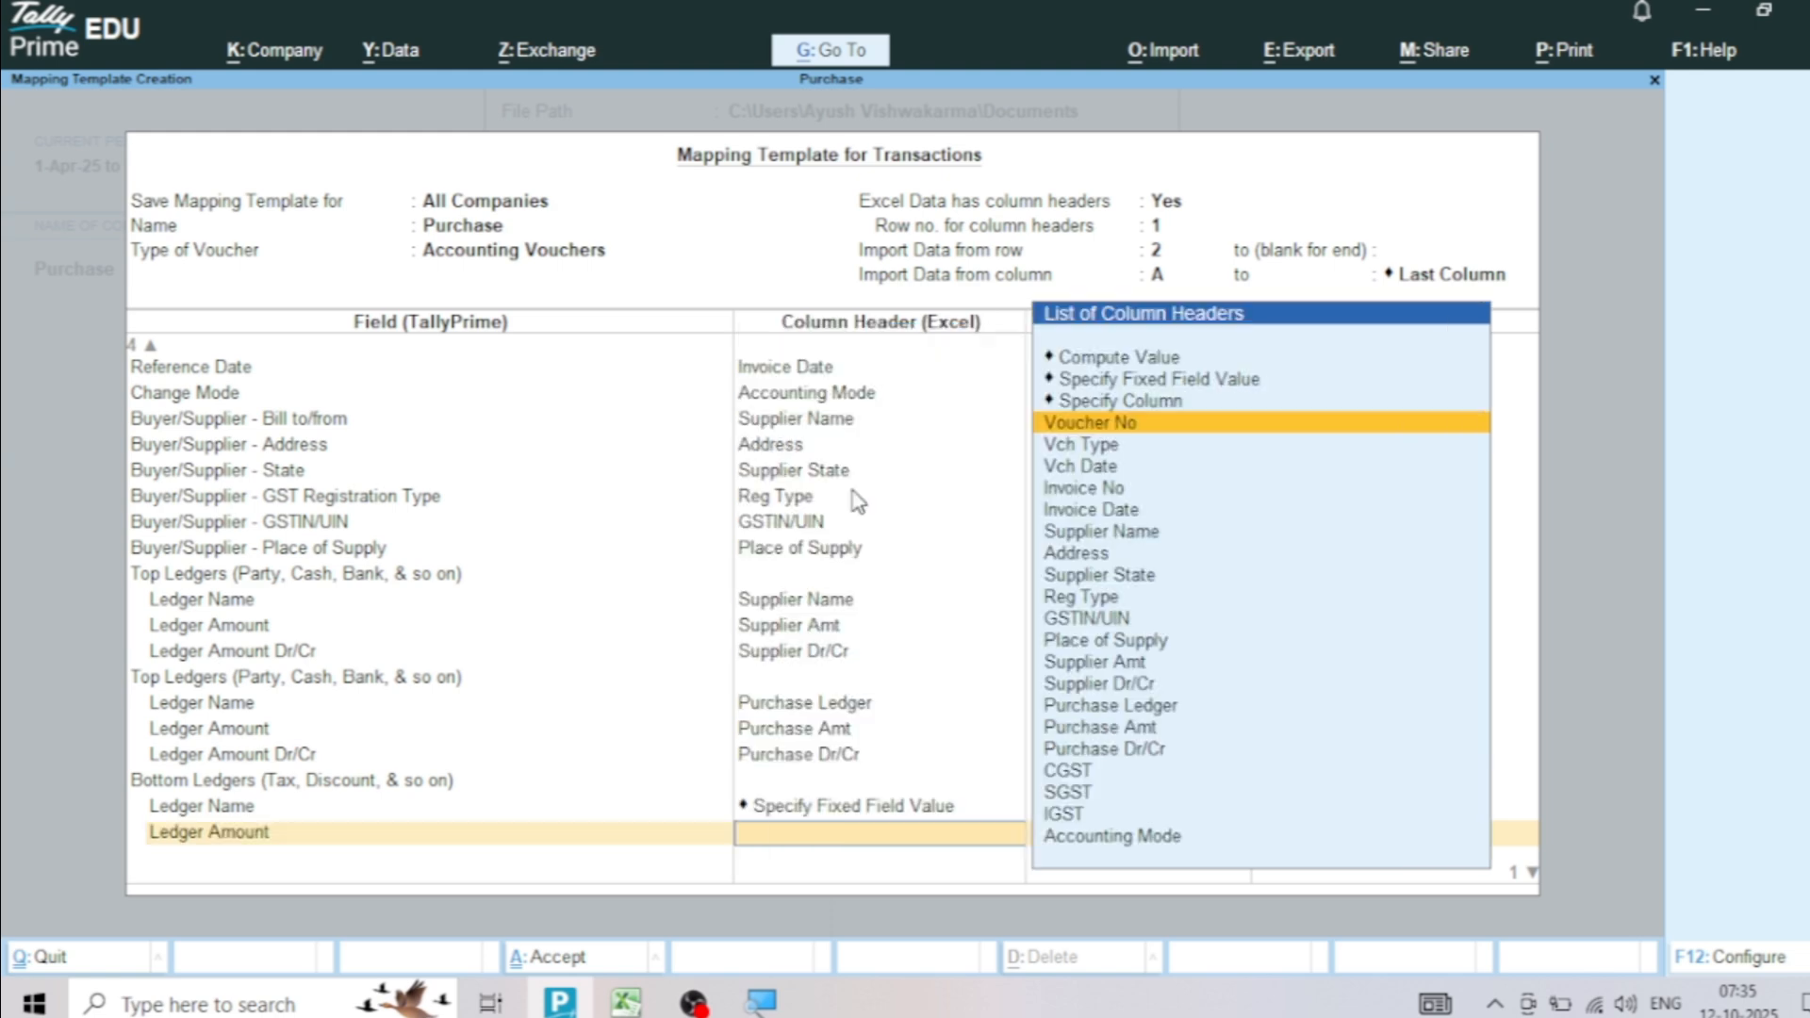
pyautogui.hotkey('alt', 'Tab')
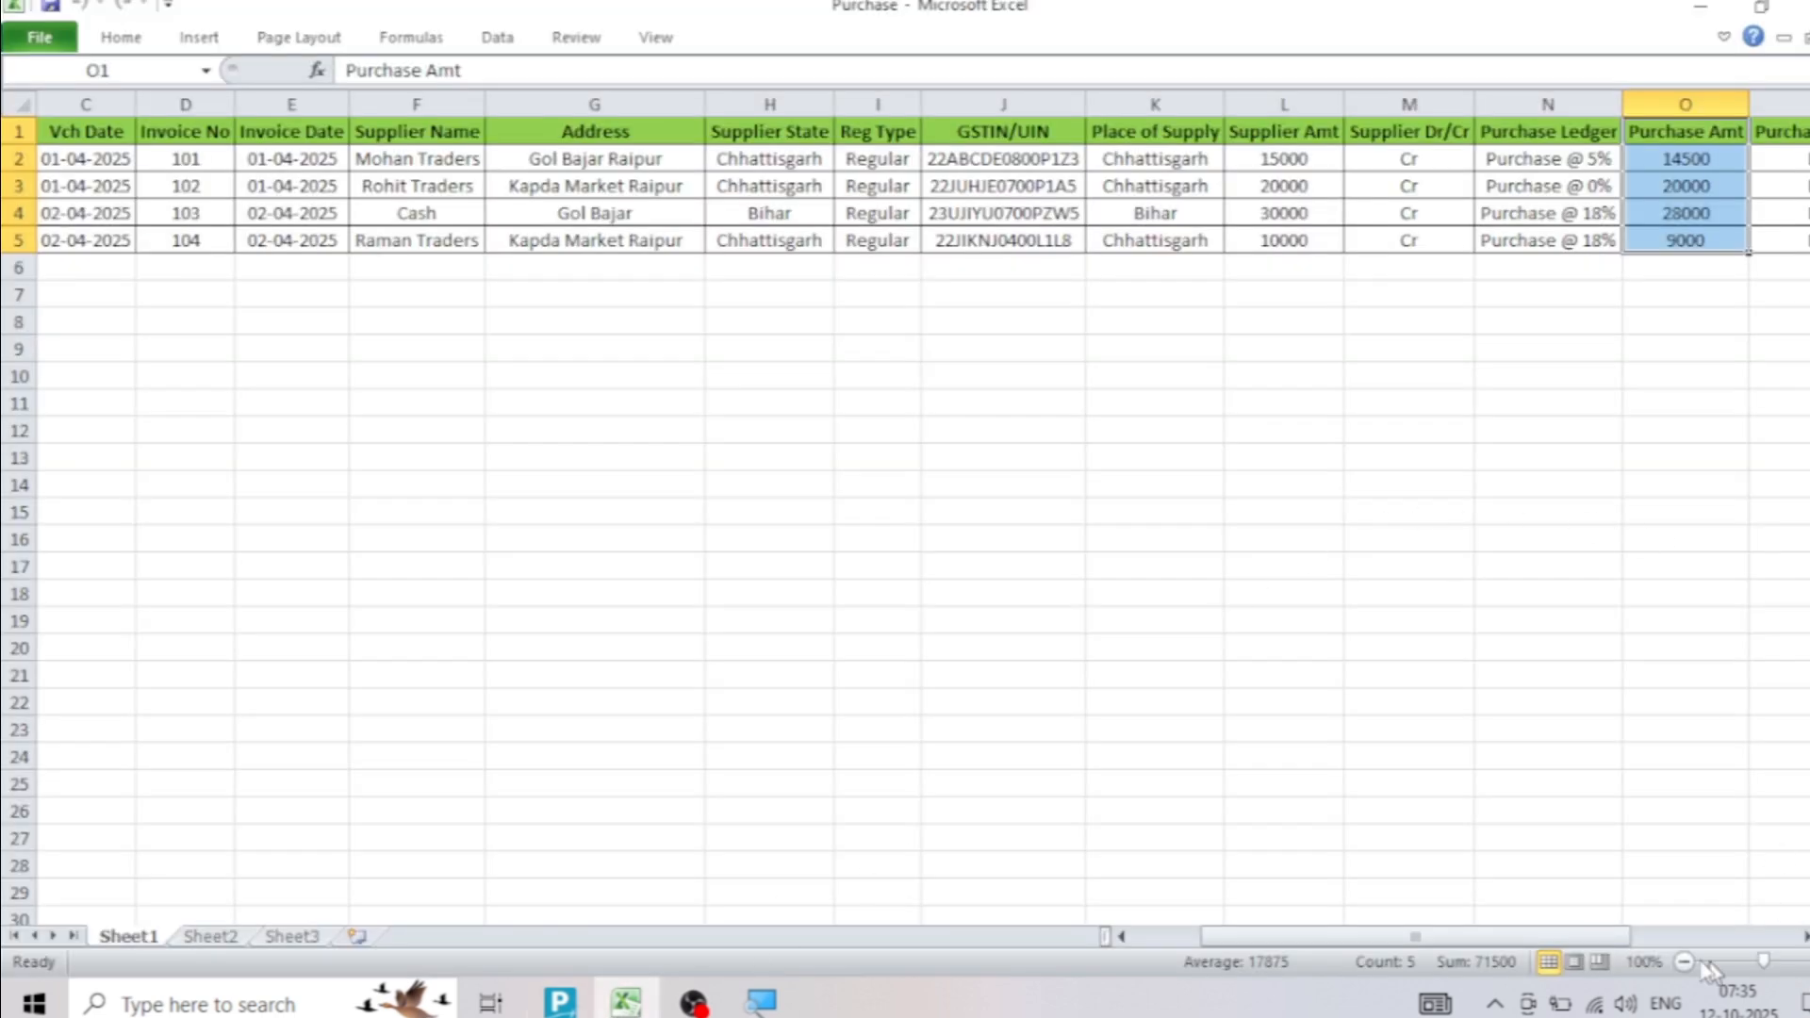
pyautogui.moveTo(1584, 937); pyautogui.dragTo(1645, 942)
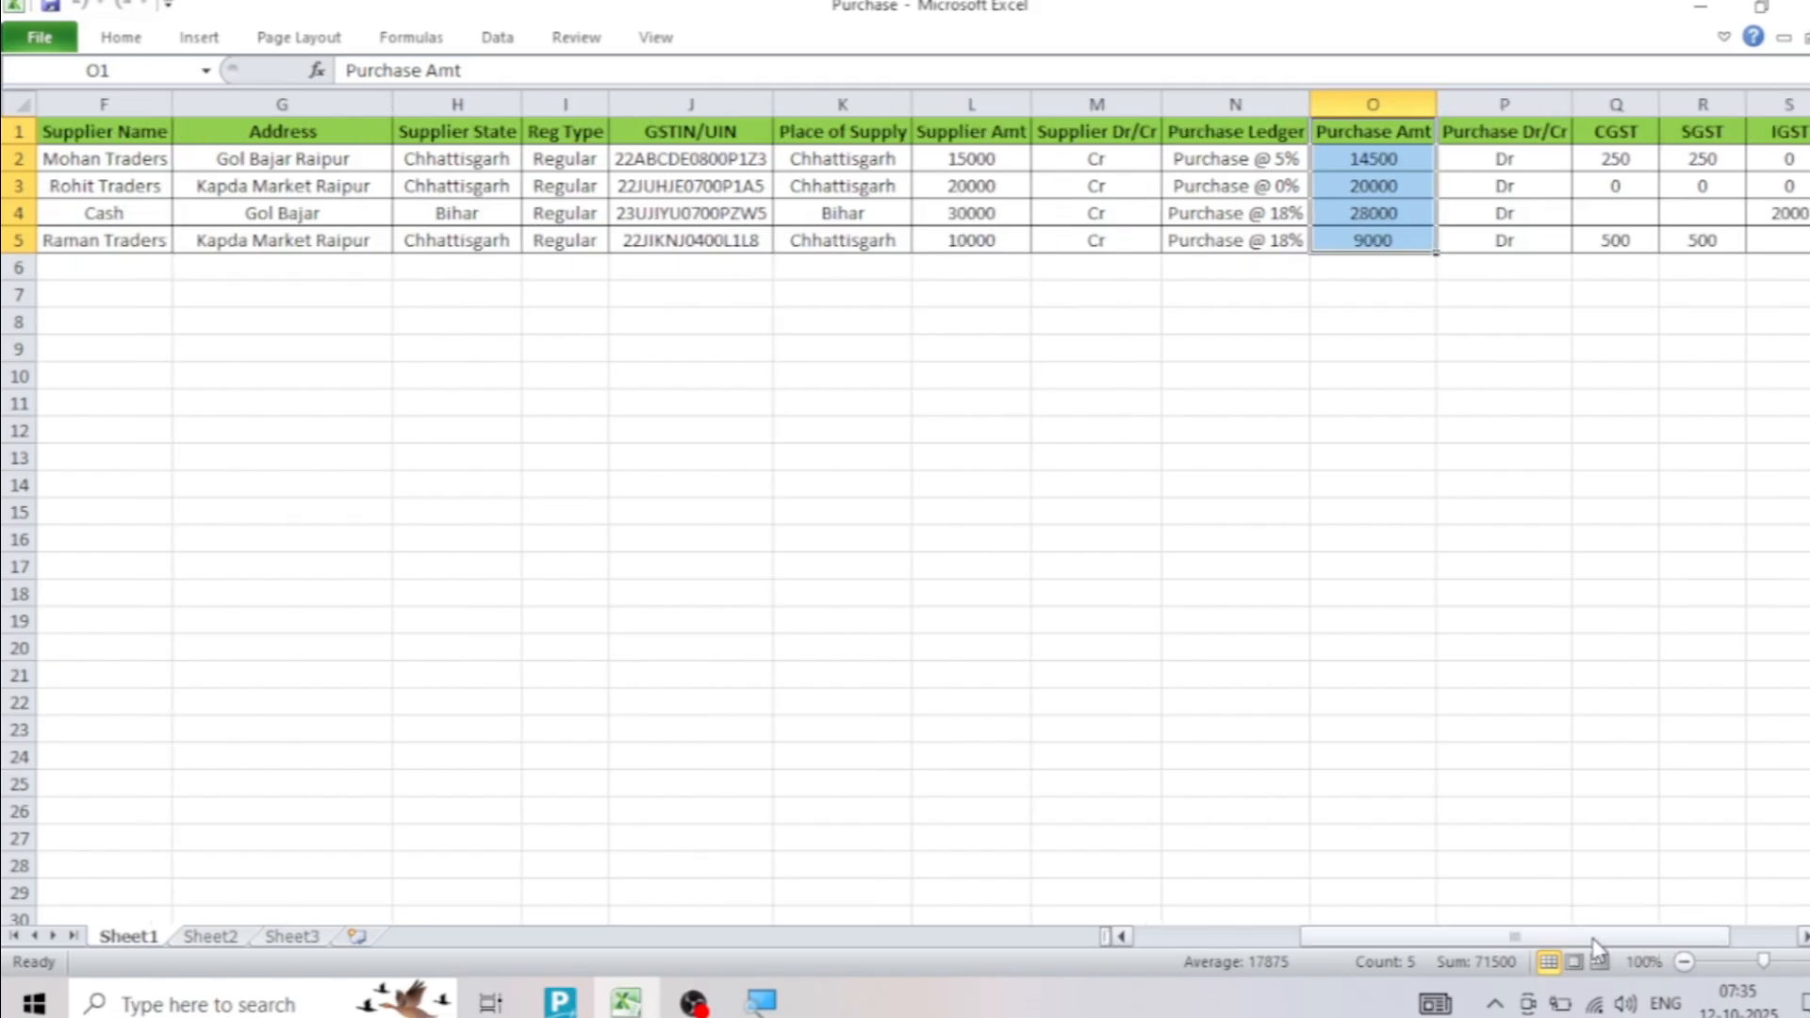
pyautogui.click(1622, 137)
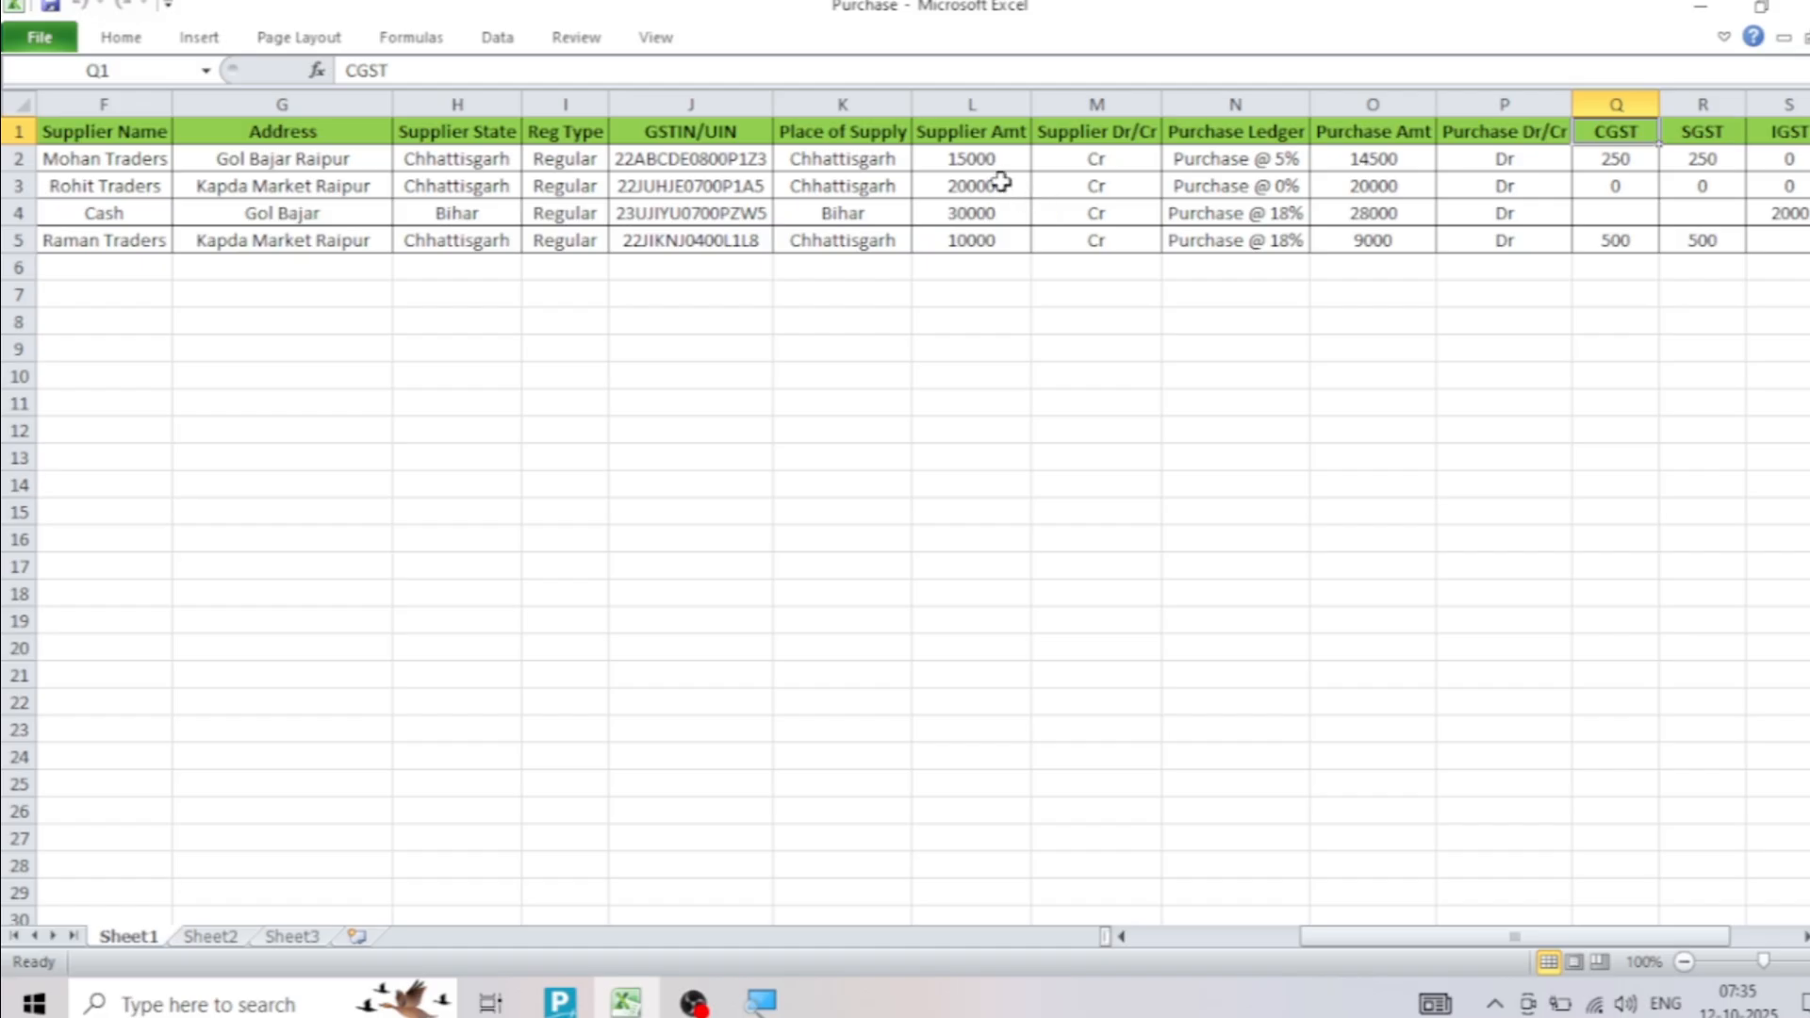
pyautogui.moveTo(37, 160); pyautogui.dragTo(970, 155)
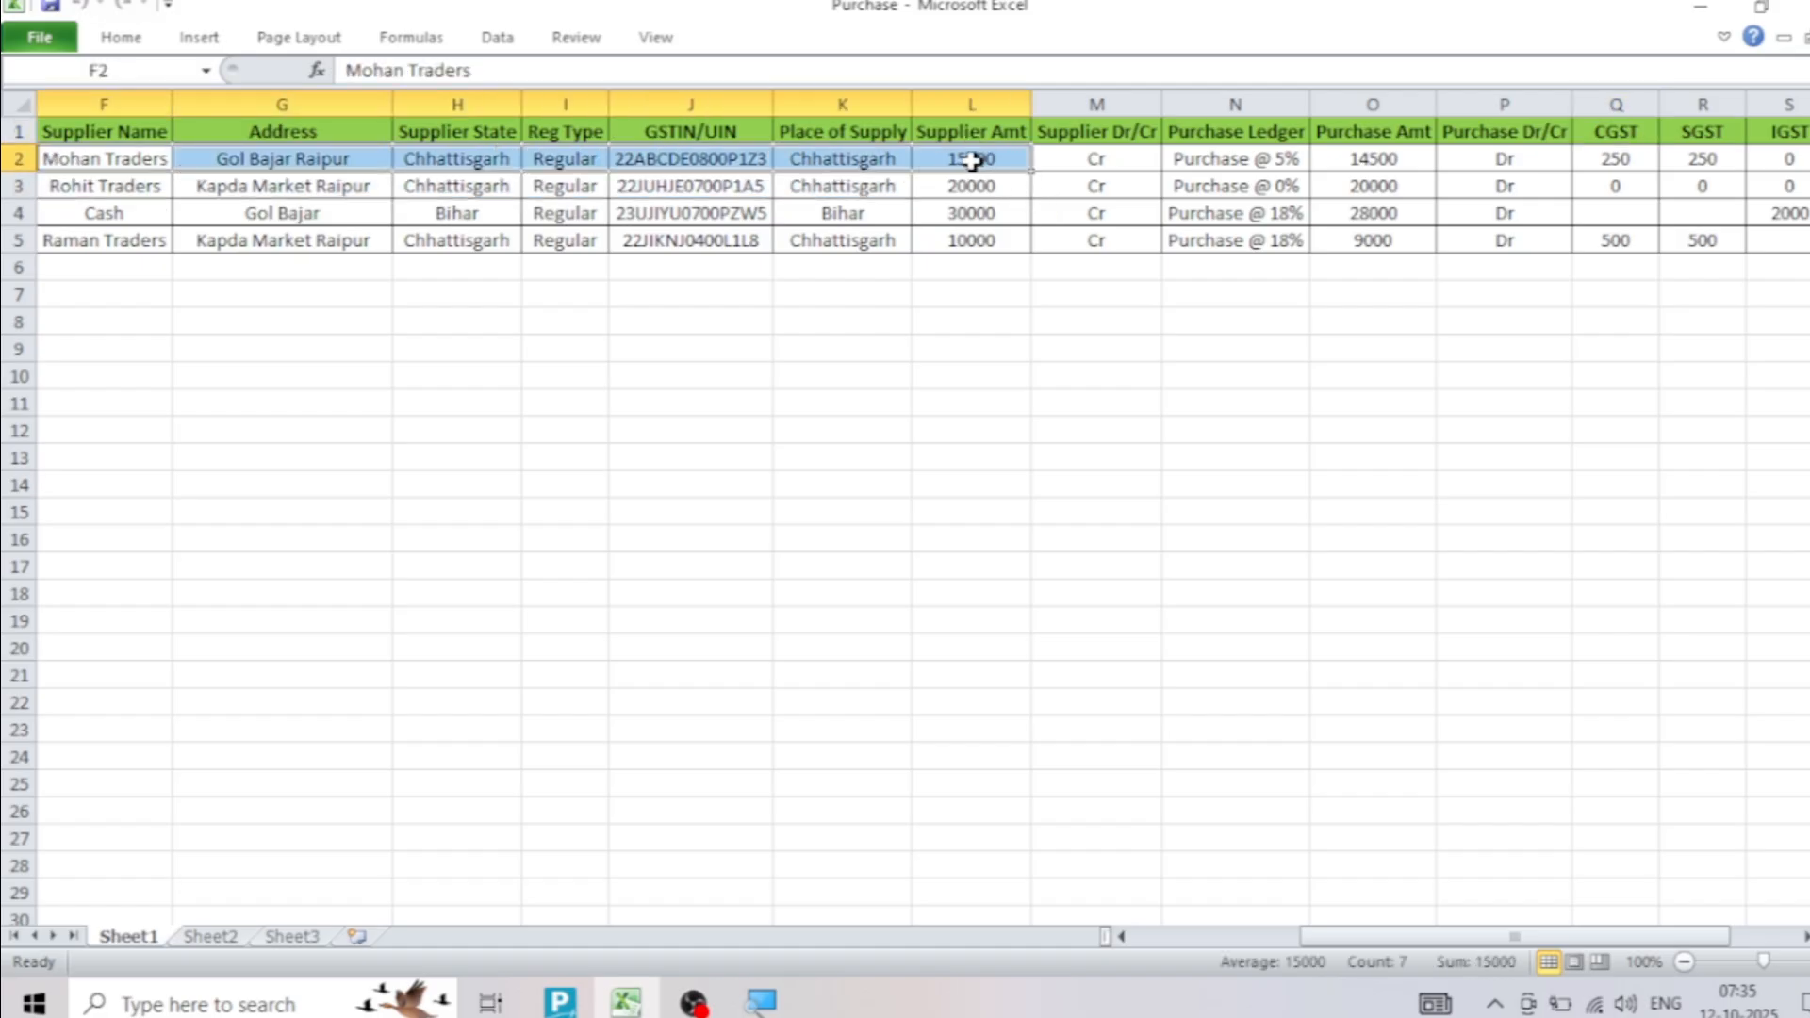
pyautogui.click(971, 160)
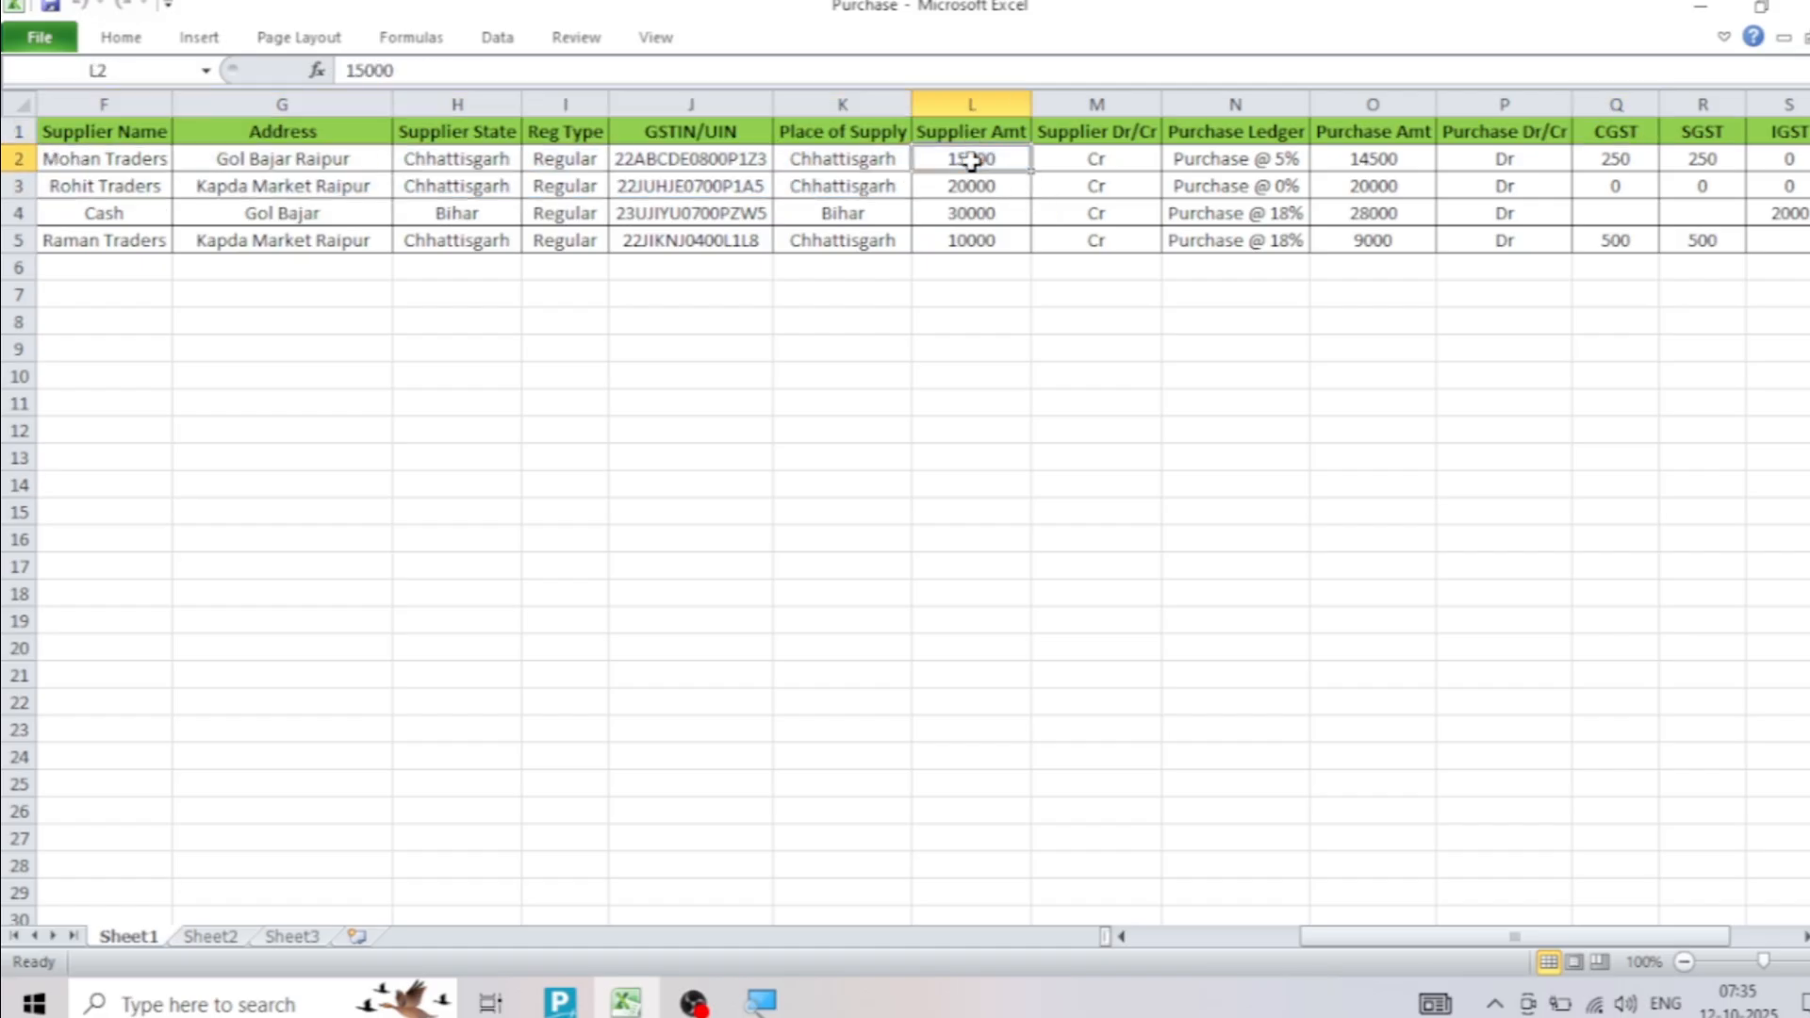
pyautogui.click(1617, 162)
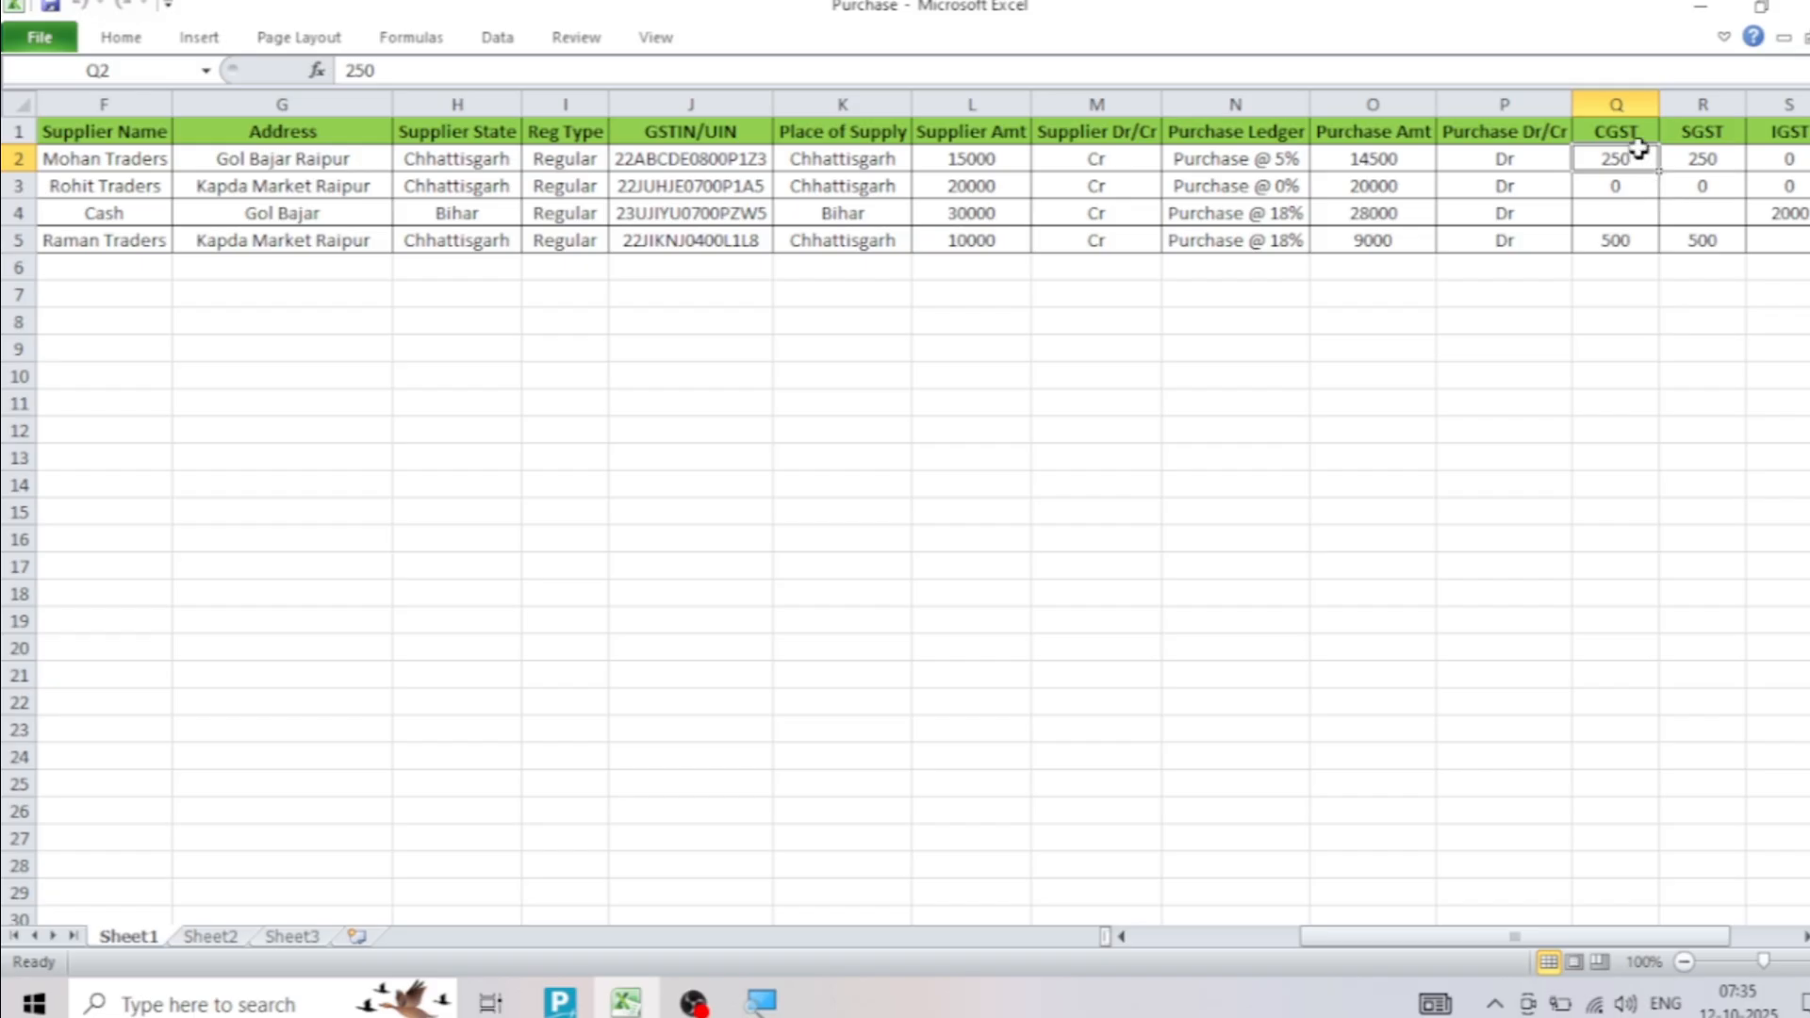
pyautogui.moveTo(1616, 131); pyautogui.dragTo(1628, 236)
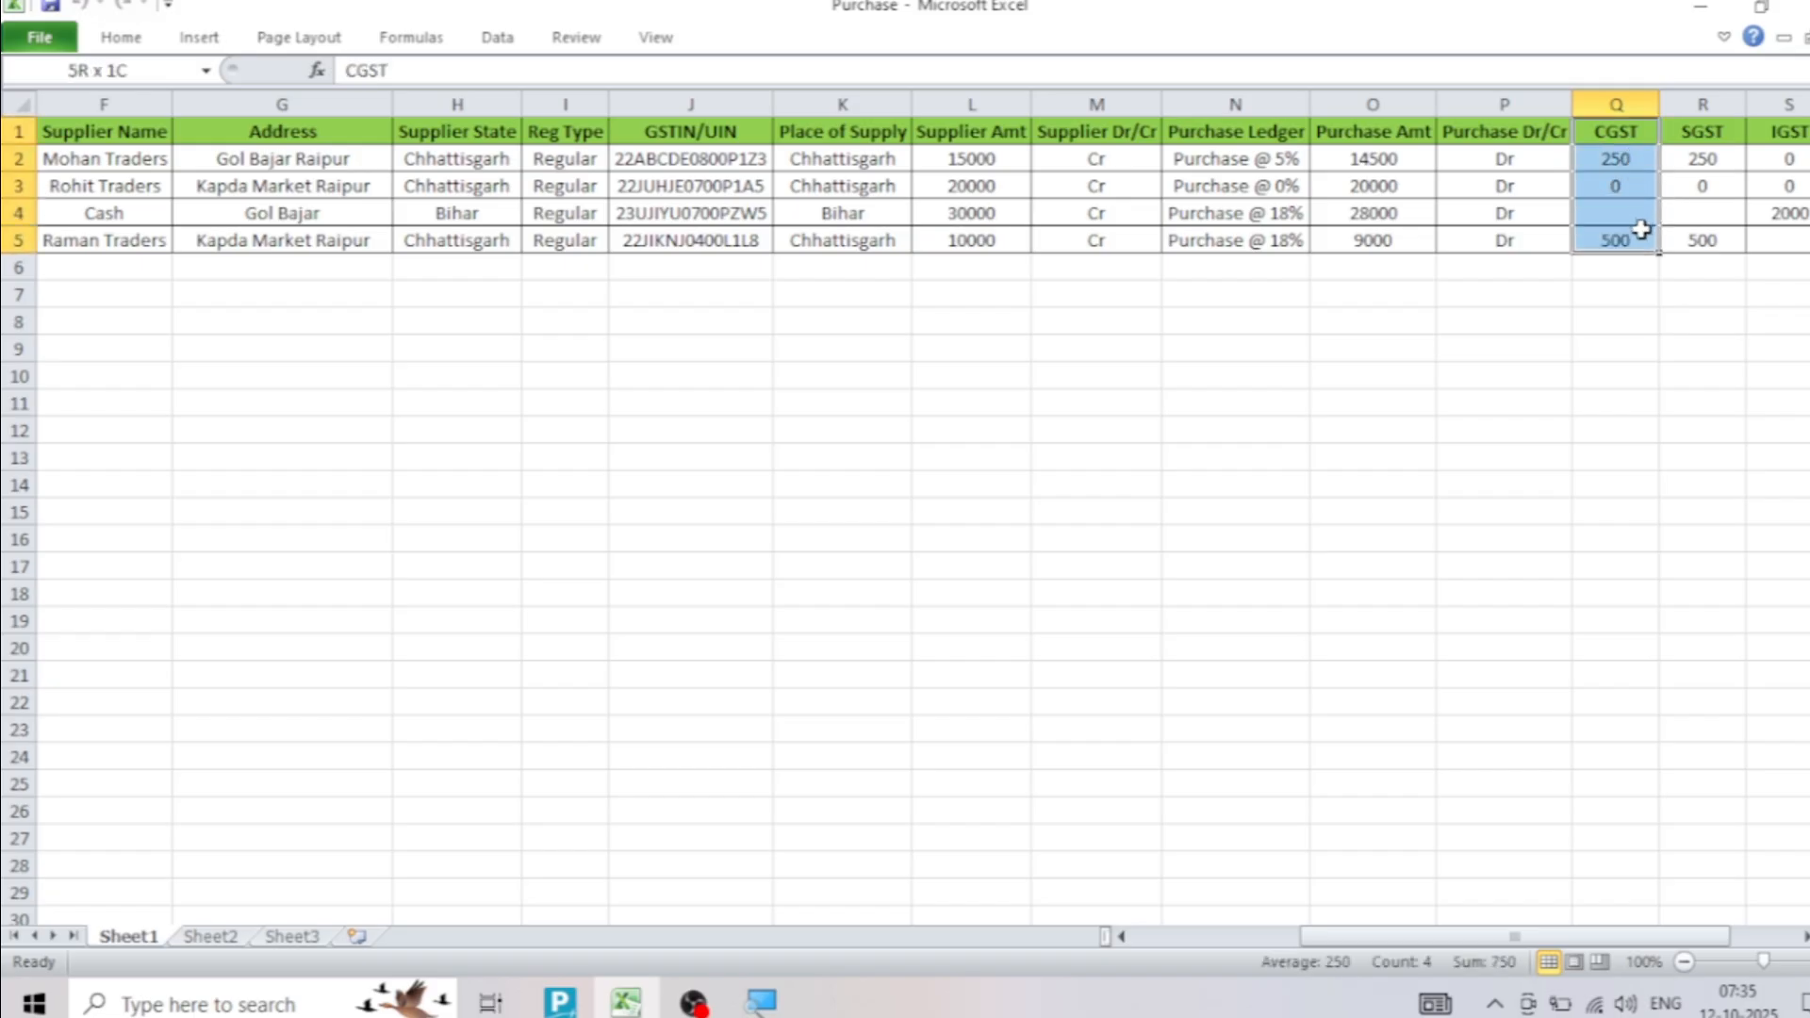
pyautogui.click(1620, 160)
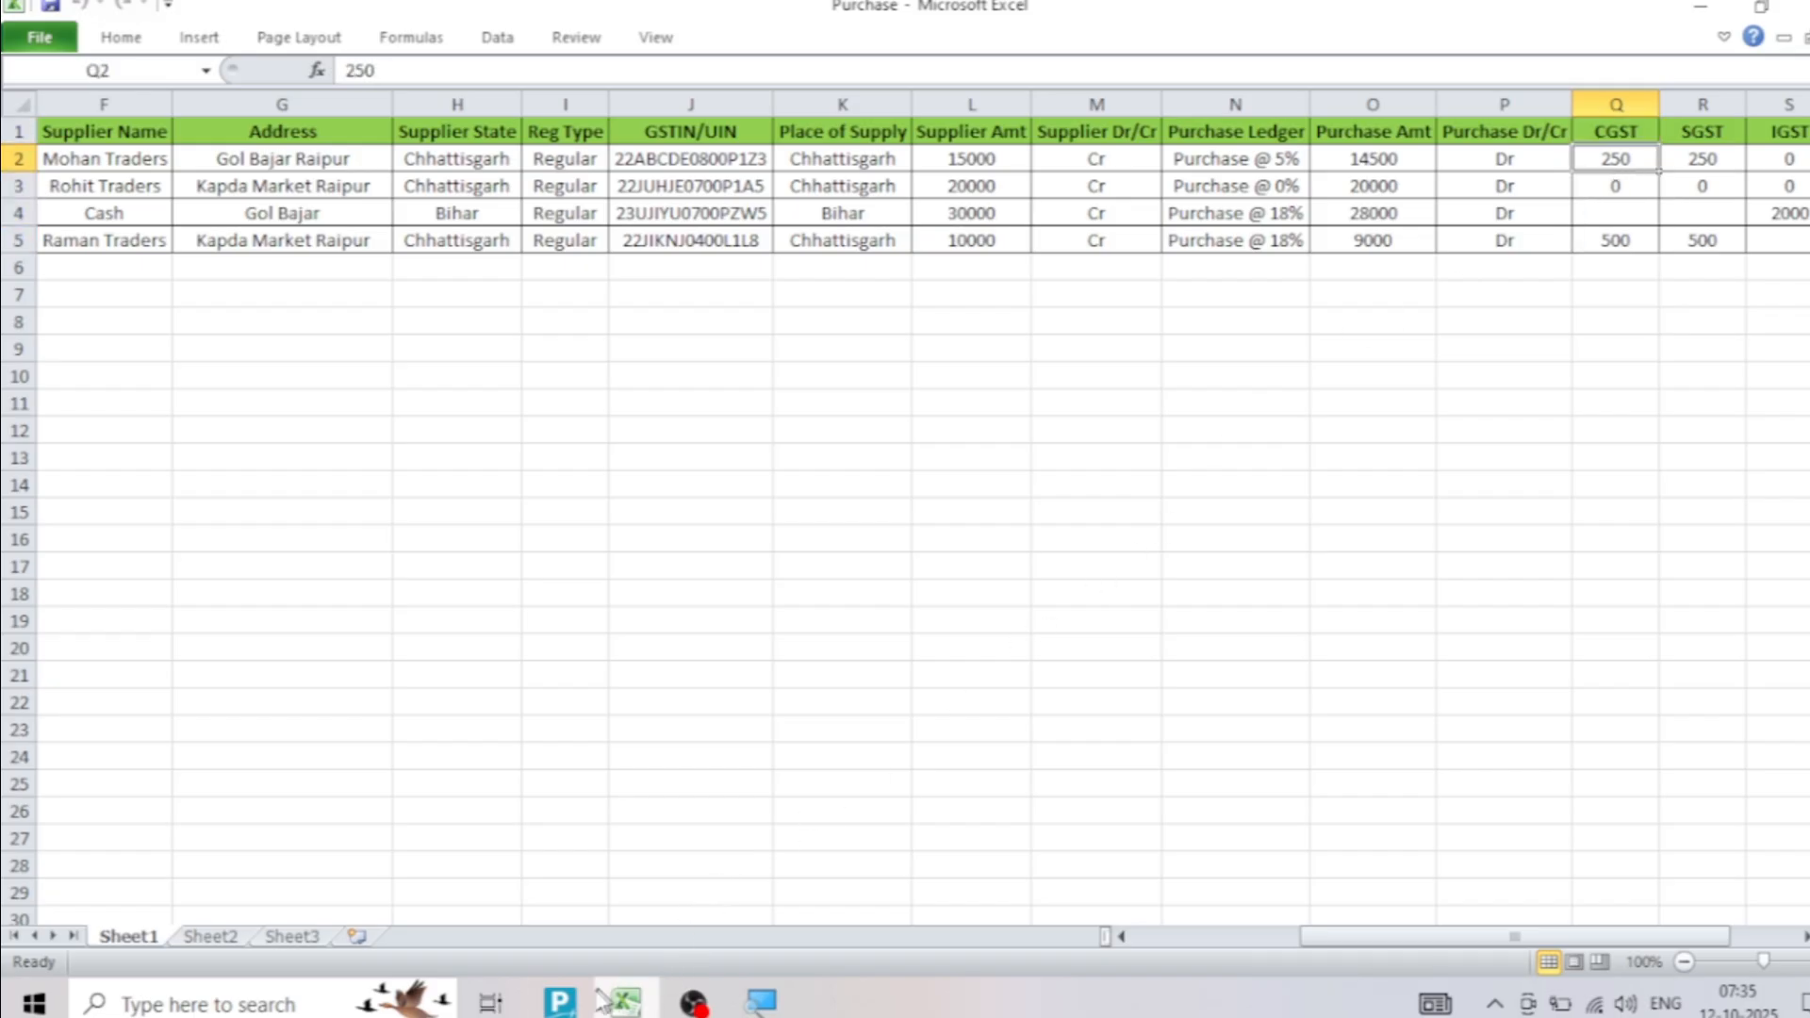
pyautogui.click(561, 1003)
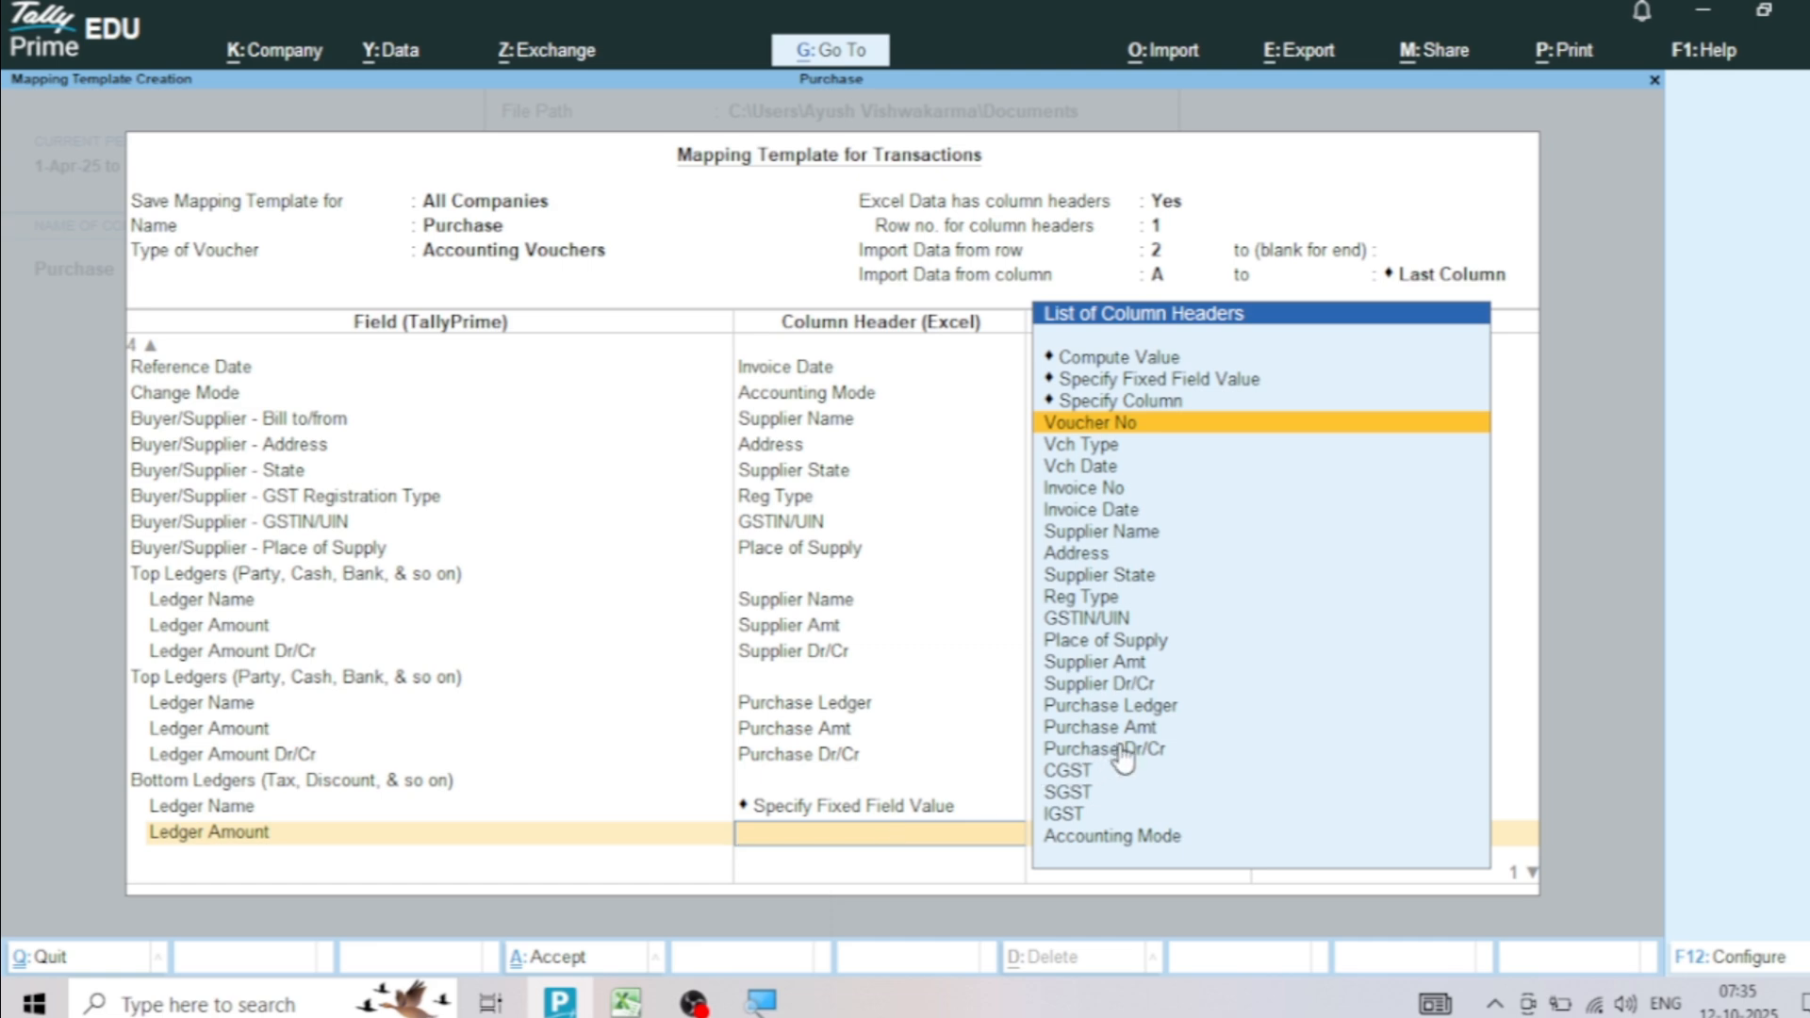
pyautogui.click(1073, 778)
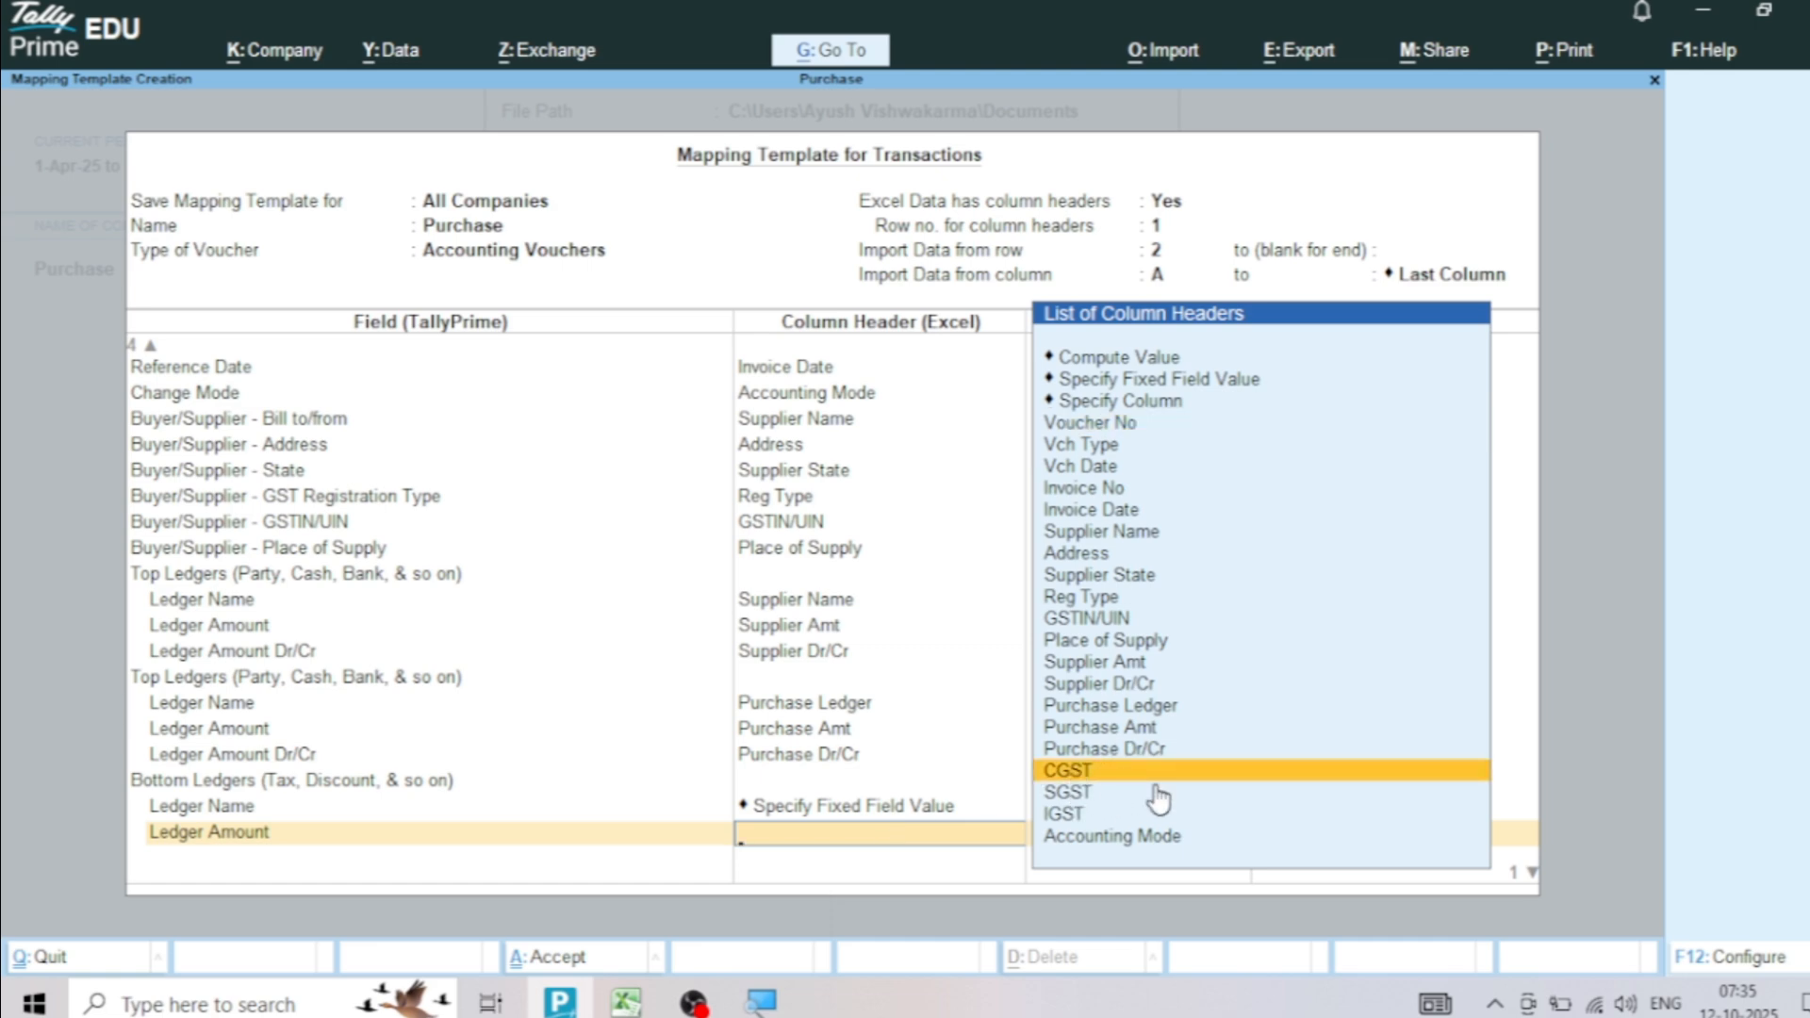
pyautogui.press('Return')
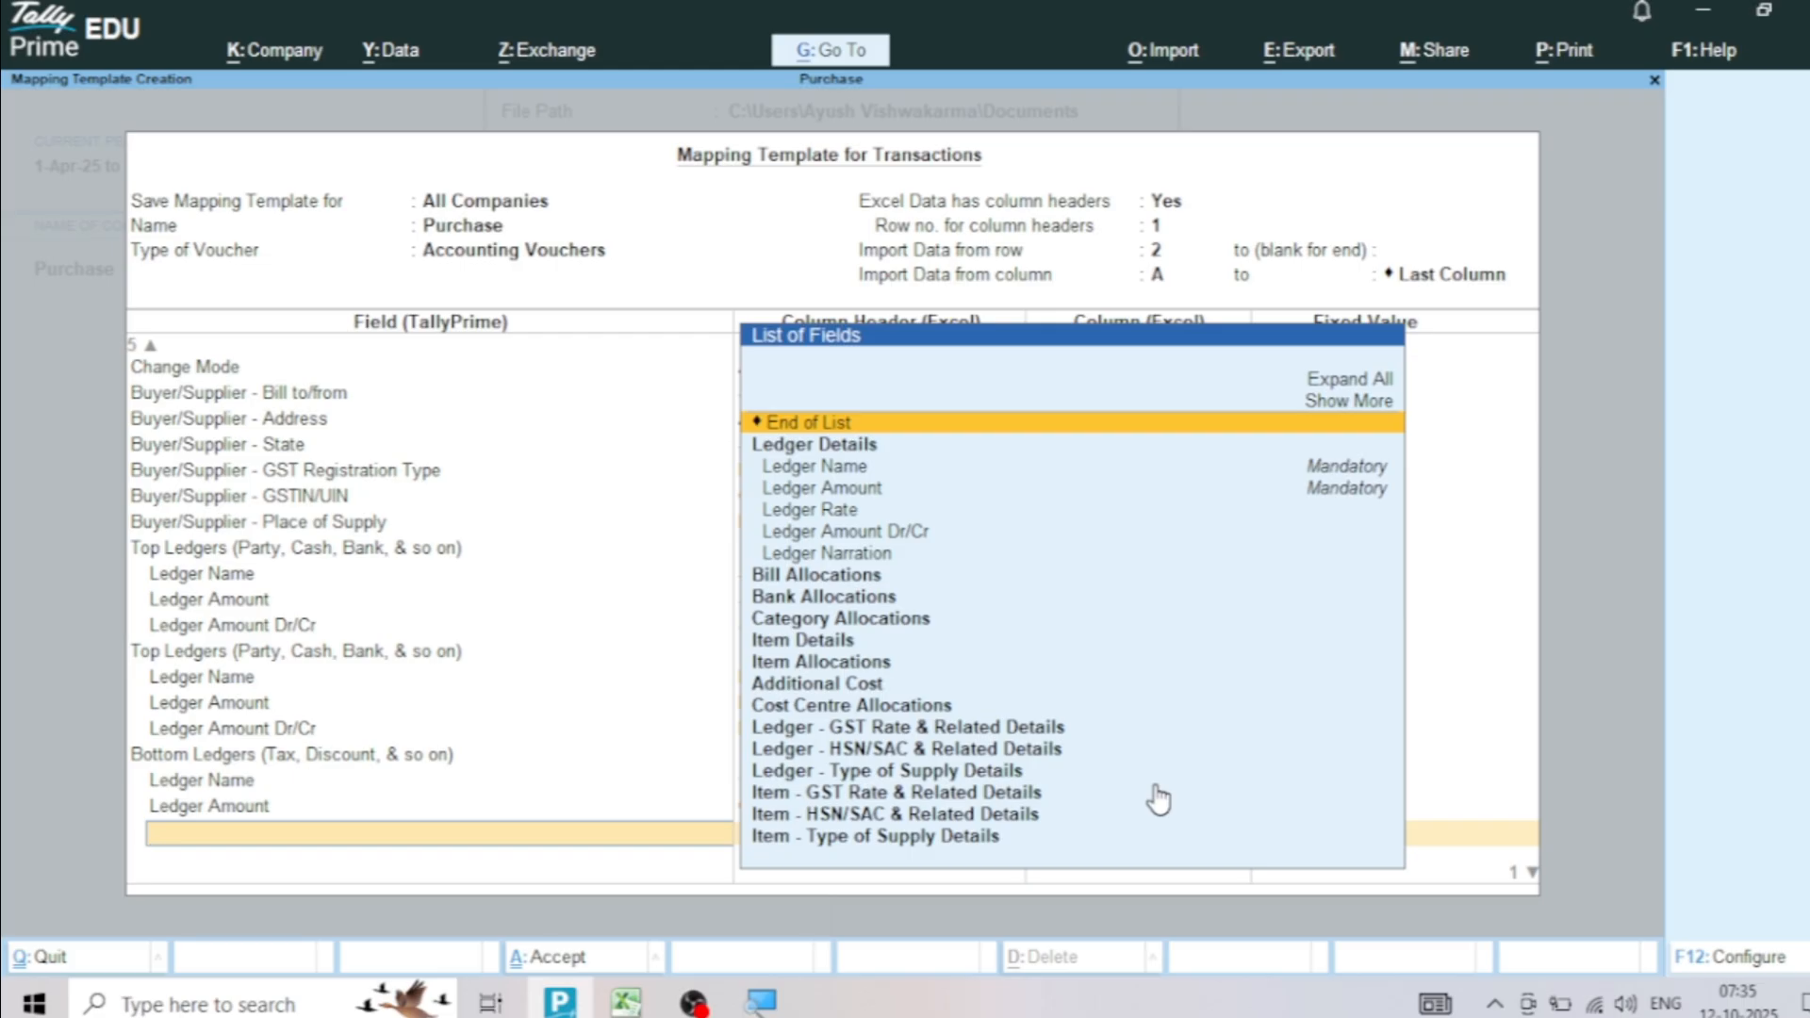
pyautogui.press('Return')
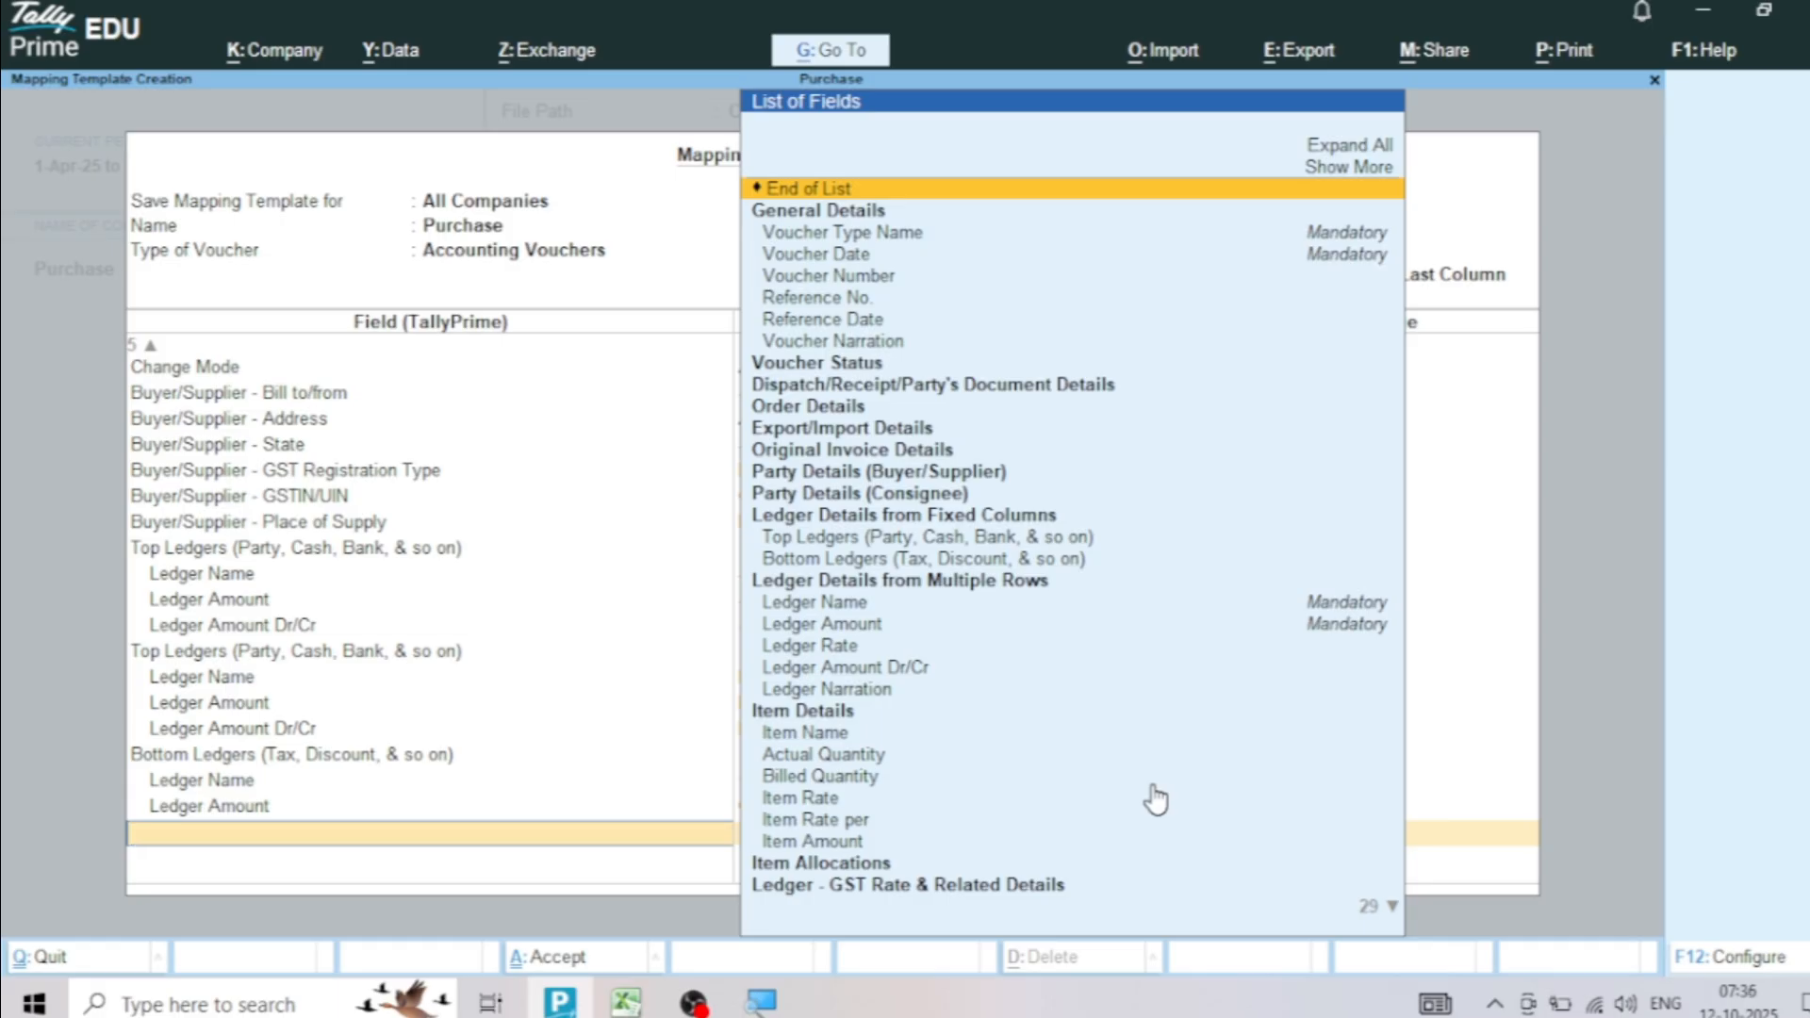
# Add a second Bottom Ledgers group and give its Ledger Name the fixed field value SGST as a new name
pyautogui.click(837, 560)
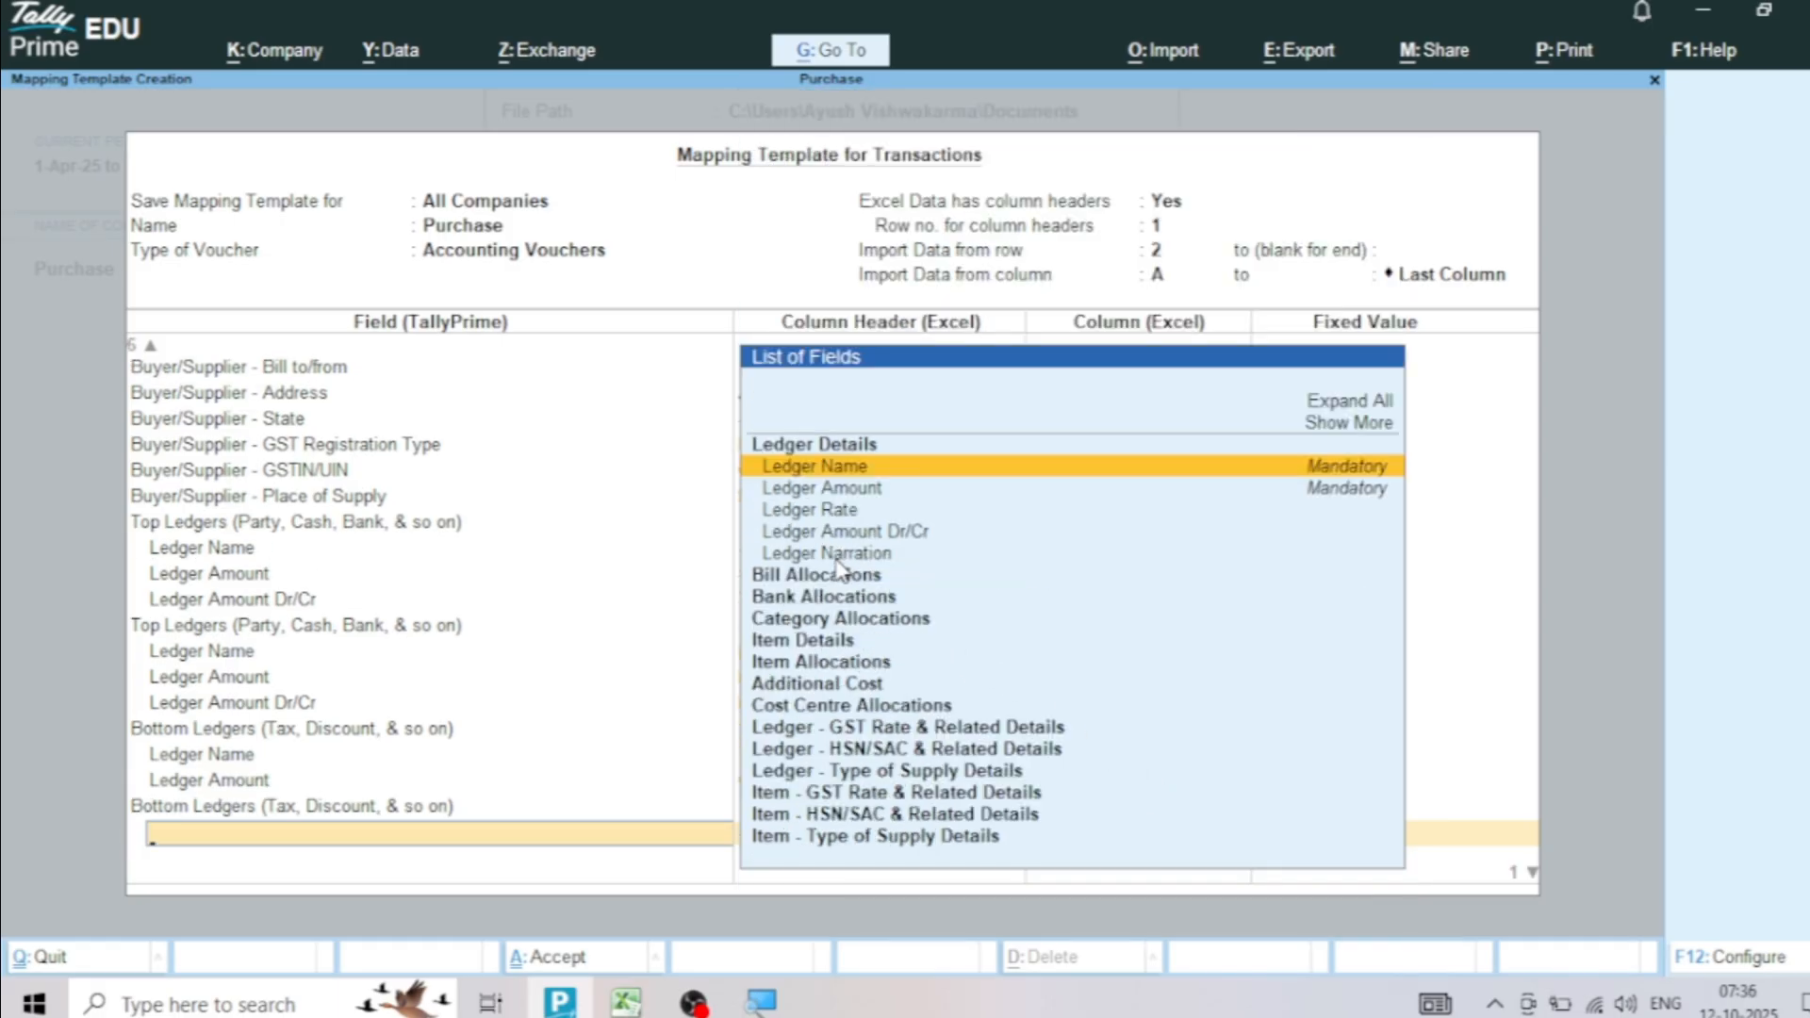
pyautogui.press('Return')
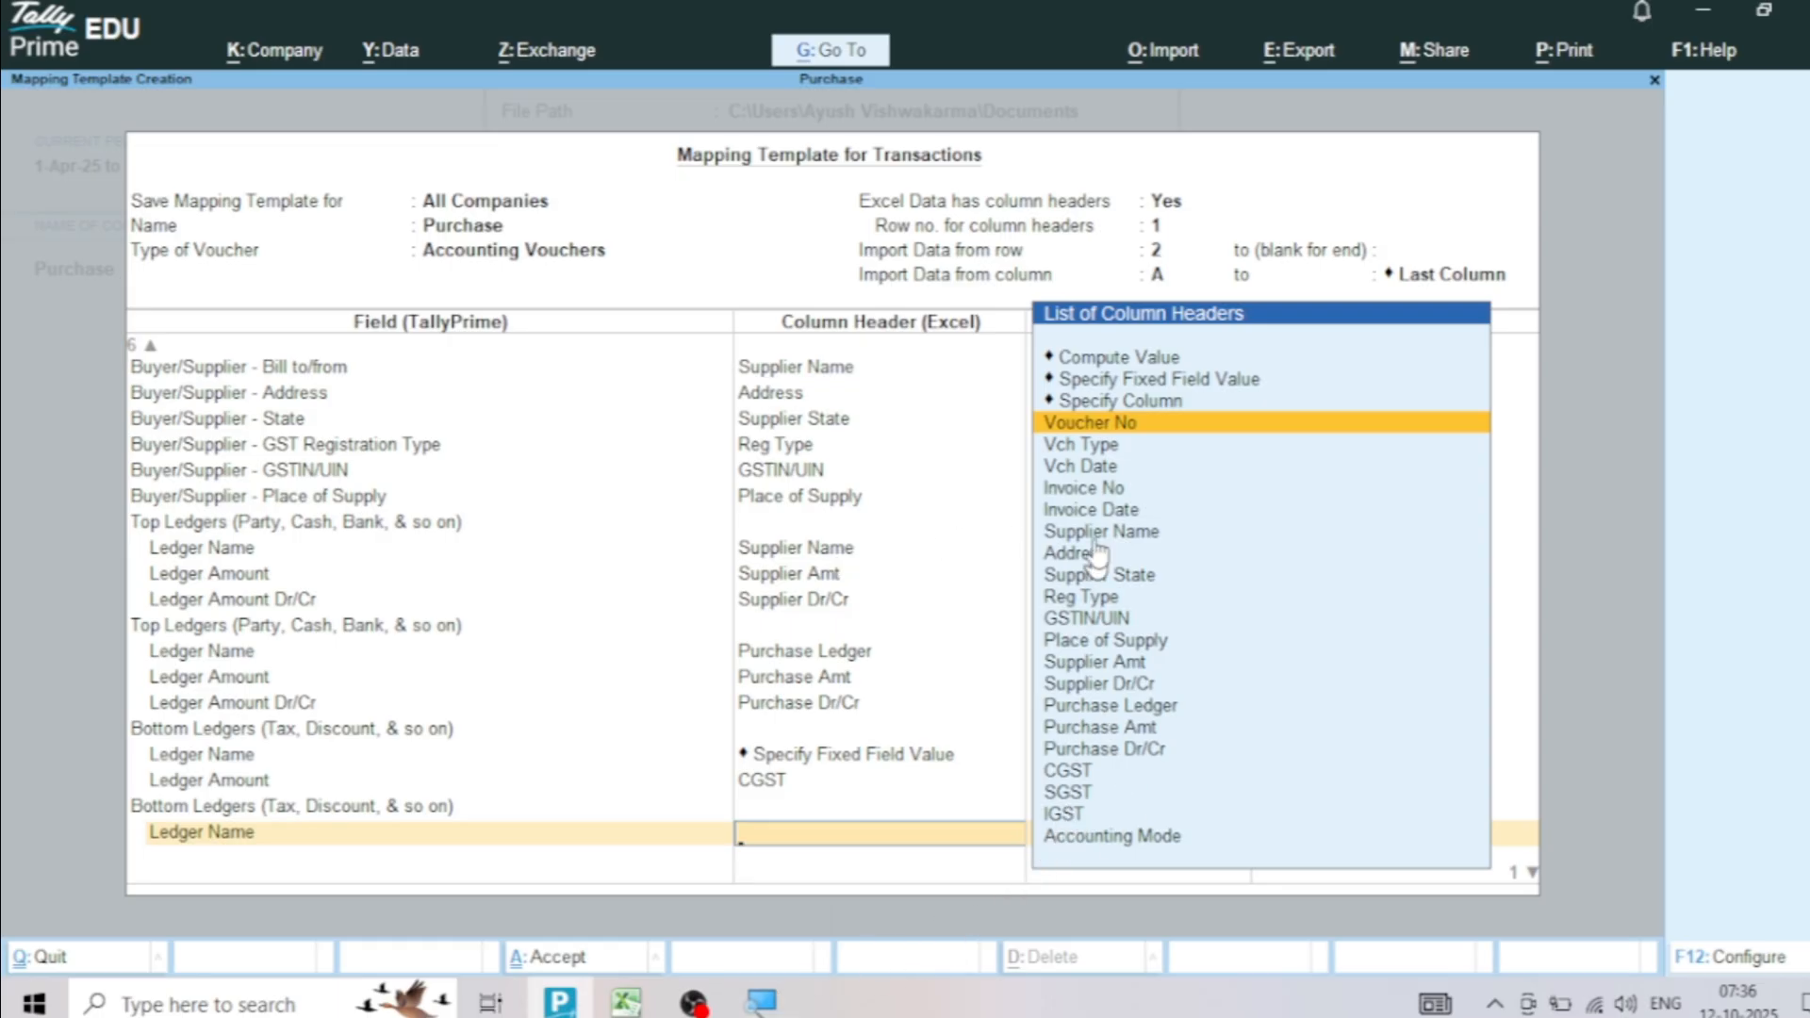
pyautogui.click(1148, 380)
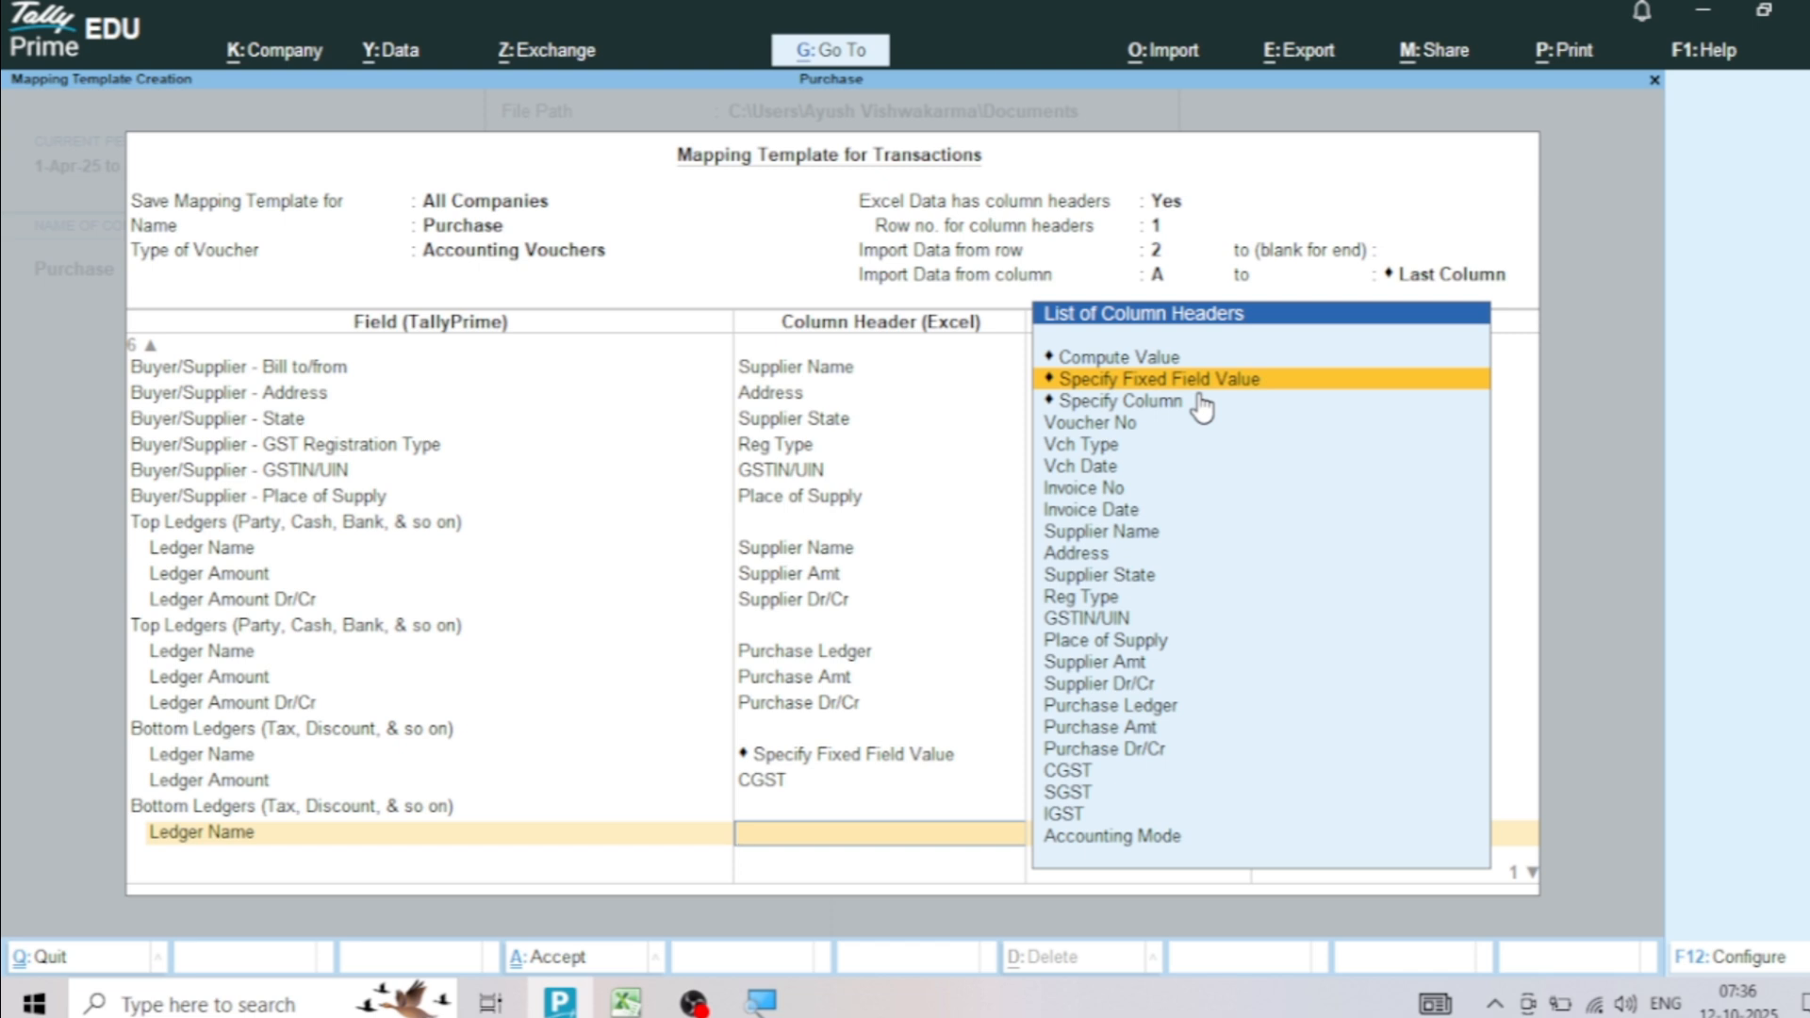
pyautogui.press('Return')
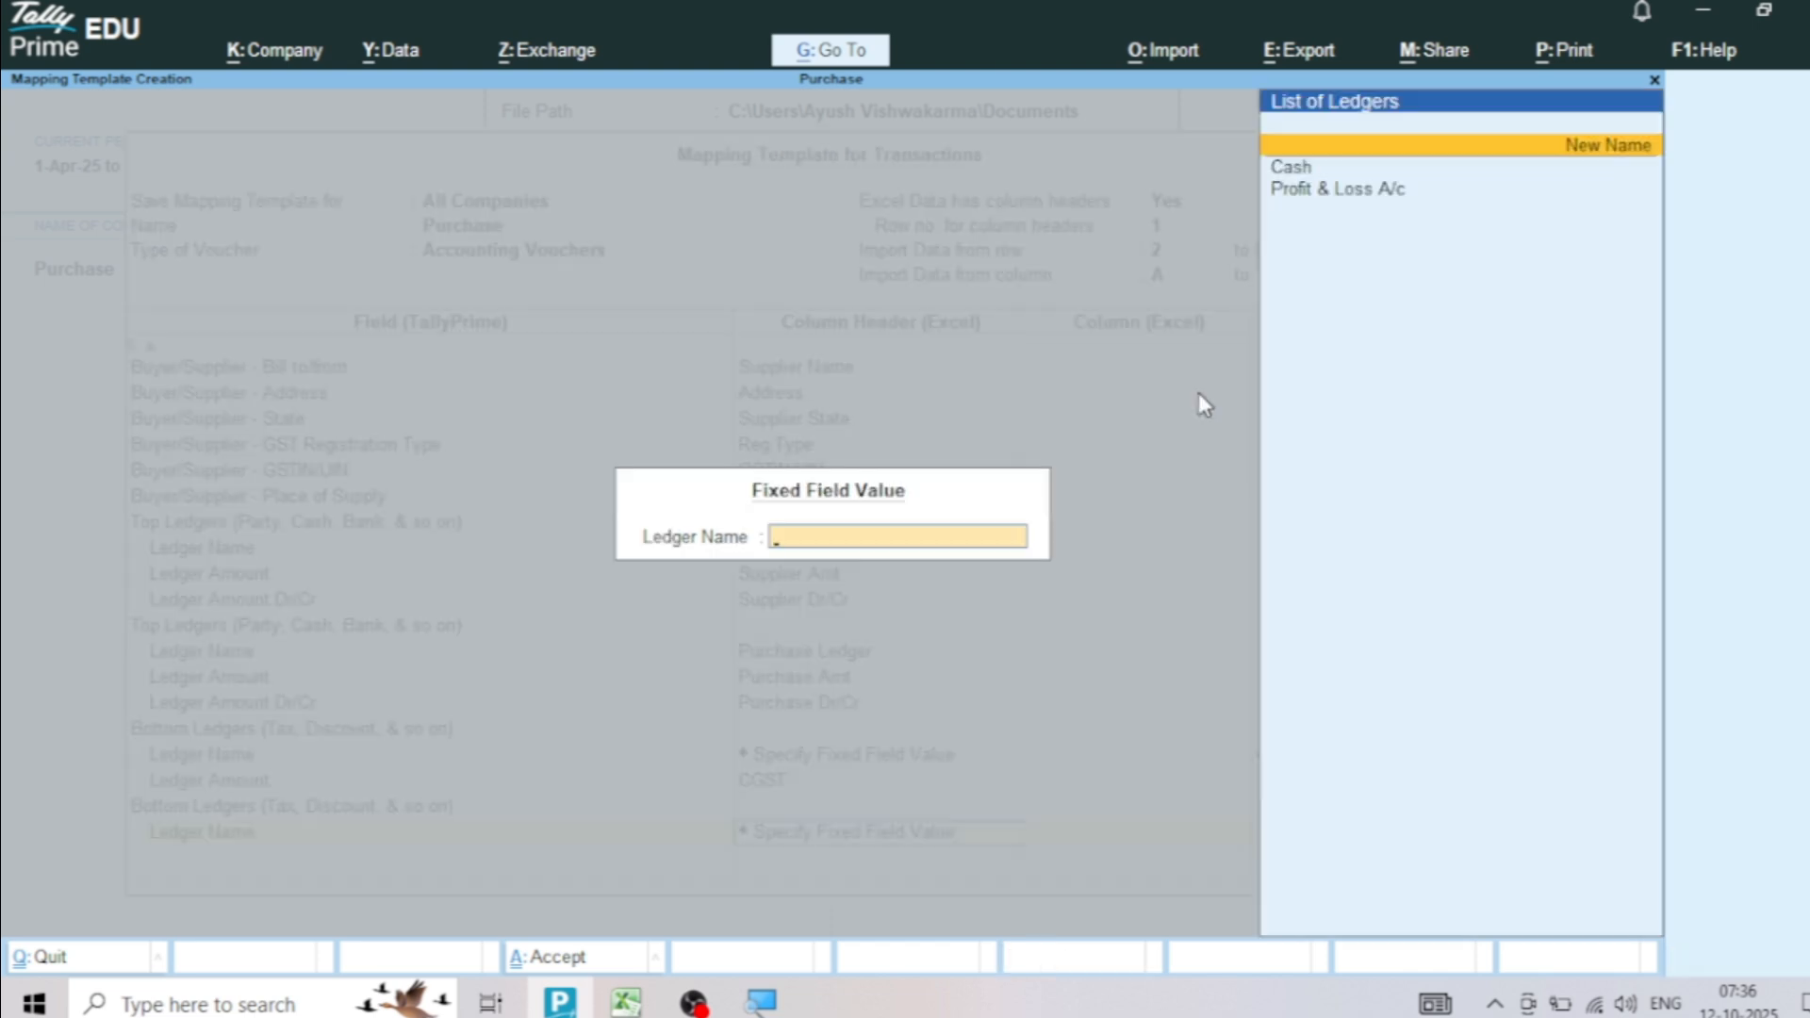
pyautogui.write('SGST')
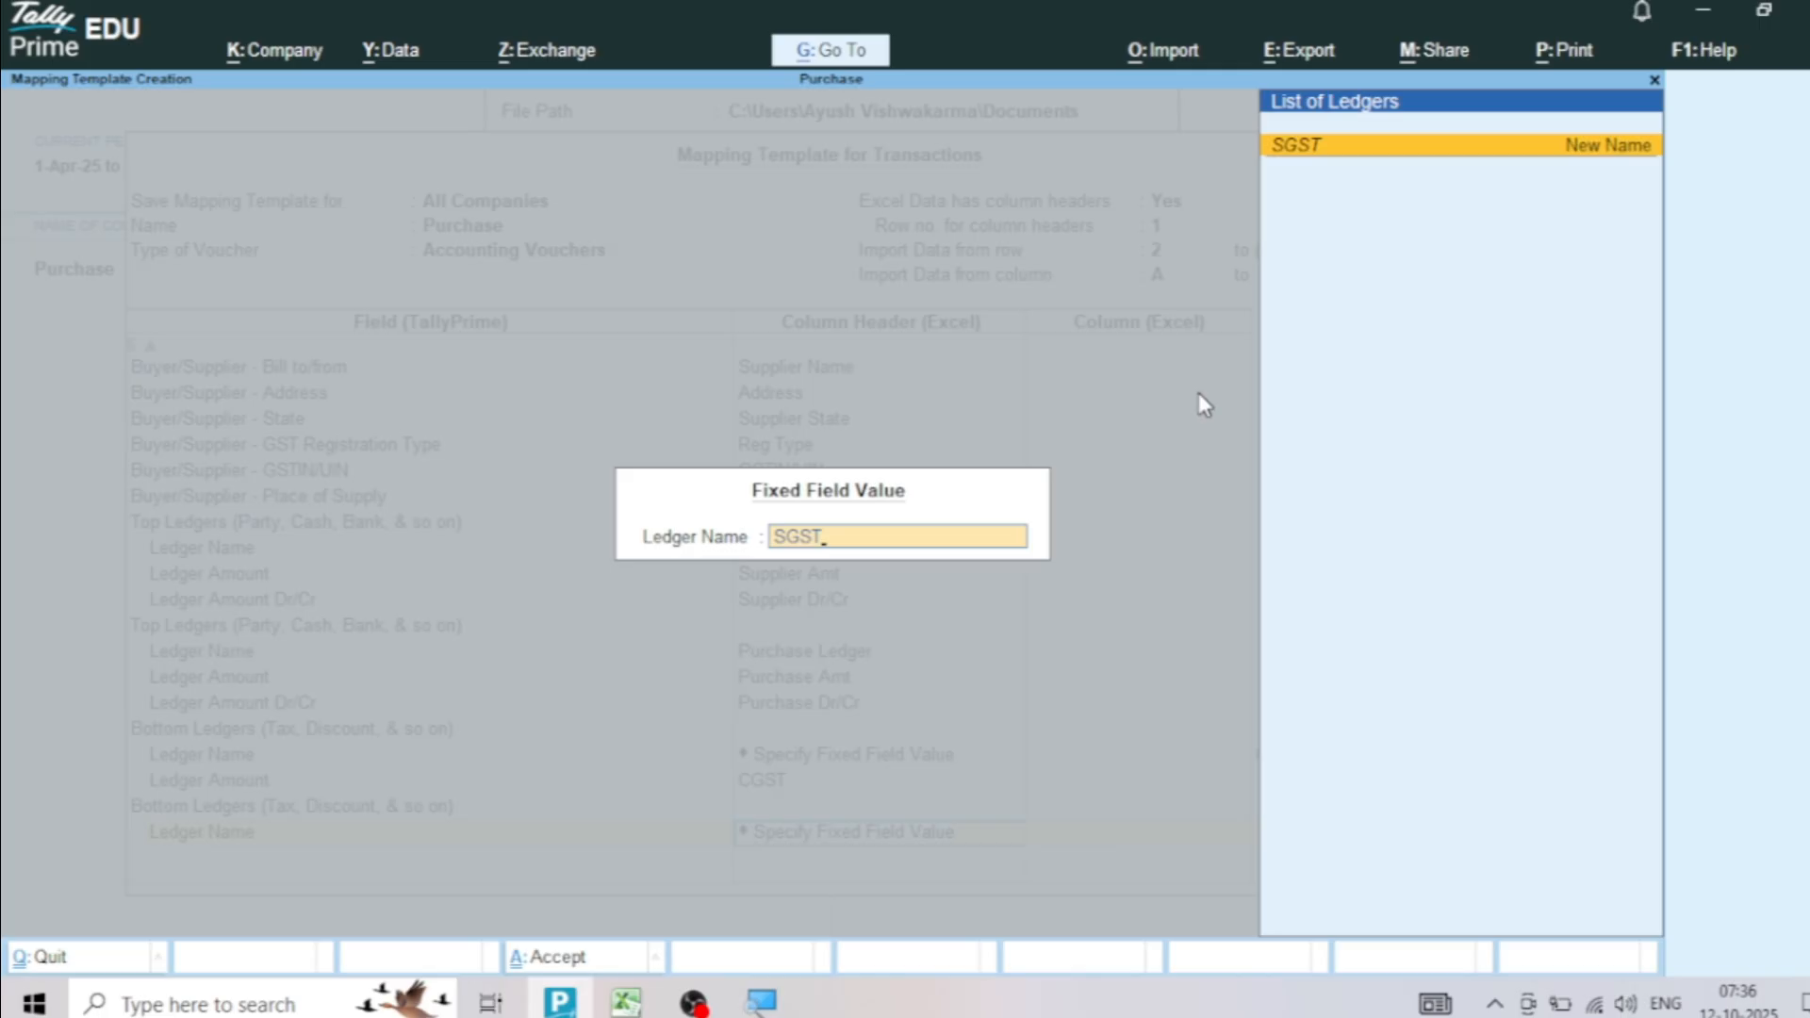
pyautogui.press('Return')
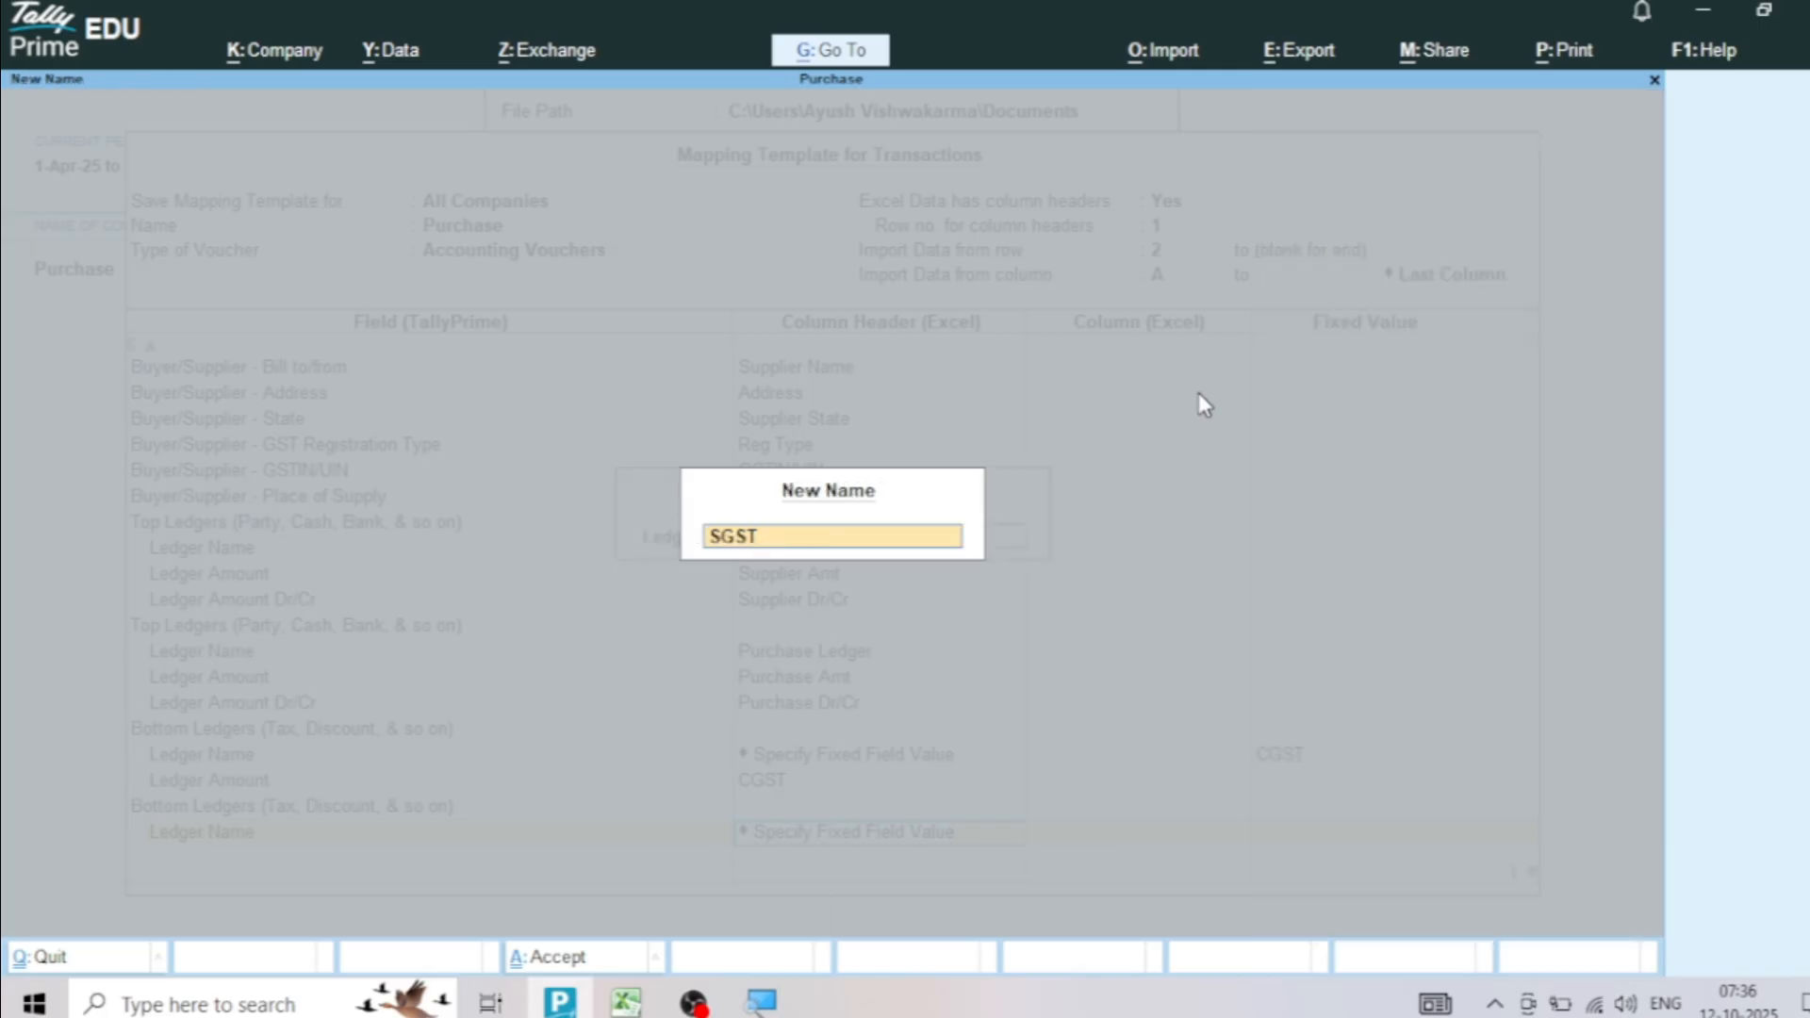
pyautogui.press('Return')
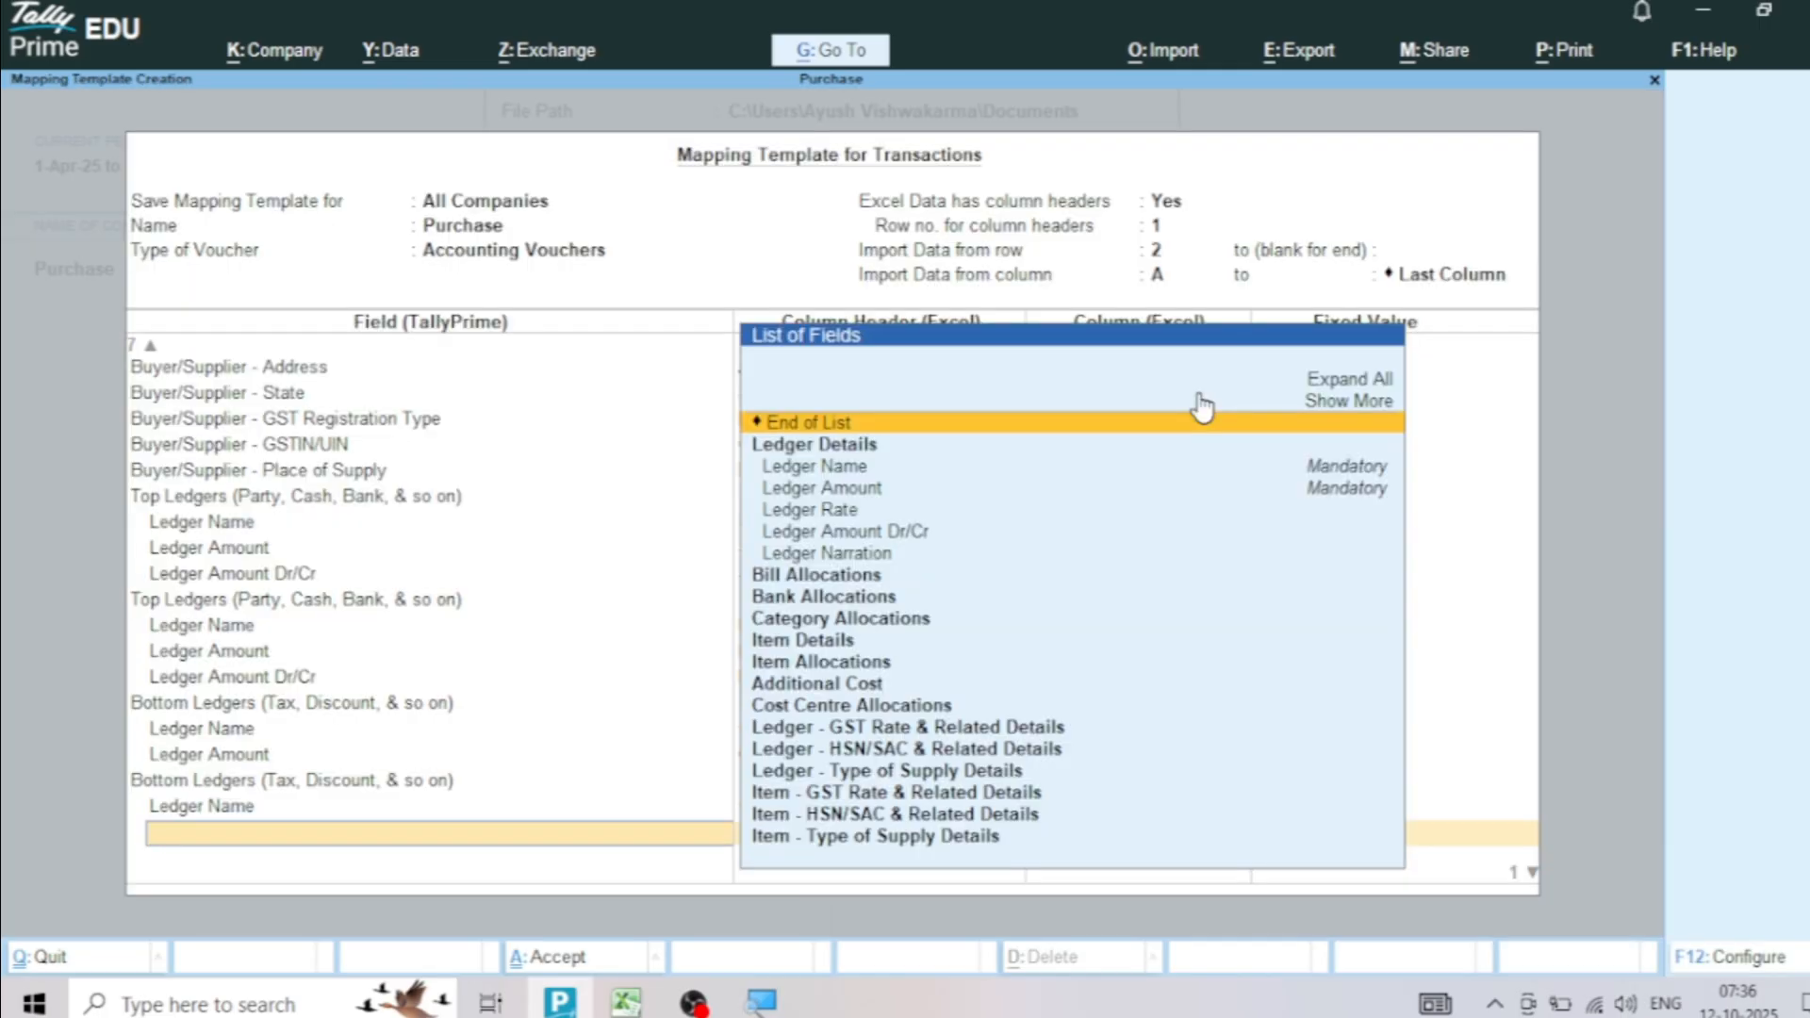
# Map the SGST ledger's Ledger Amount to the SGST column, checking that column in the Excel sheet, and end the group
pyautogui.click(868, 490)
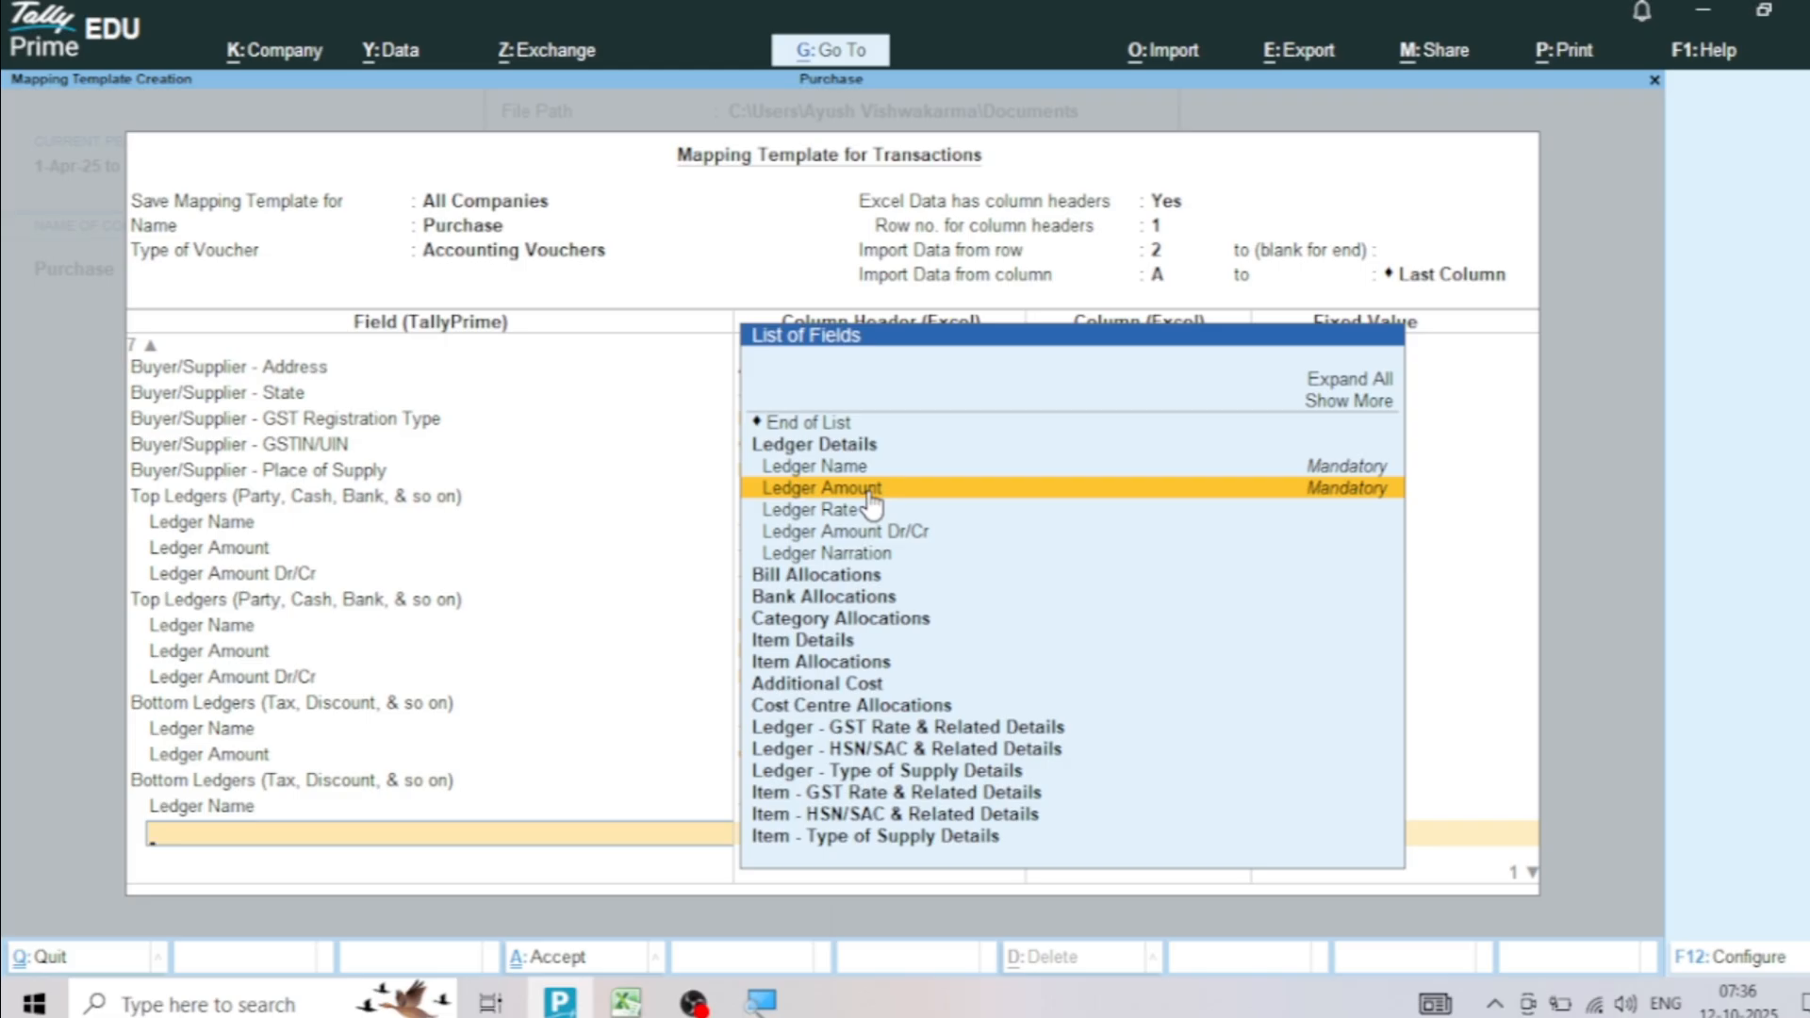
pyautogui.click(869, 490)
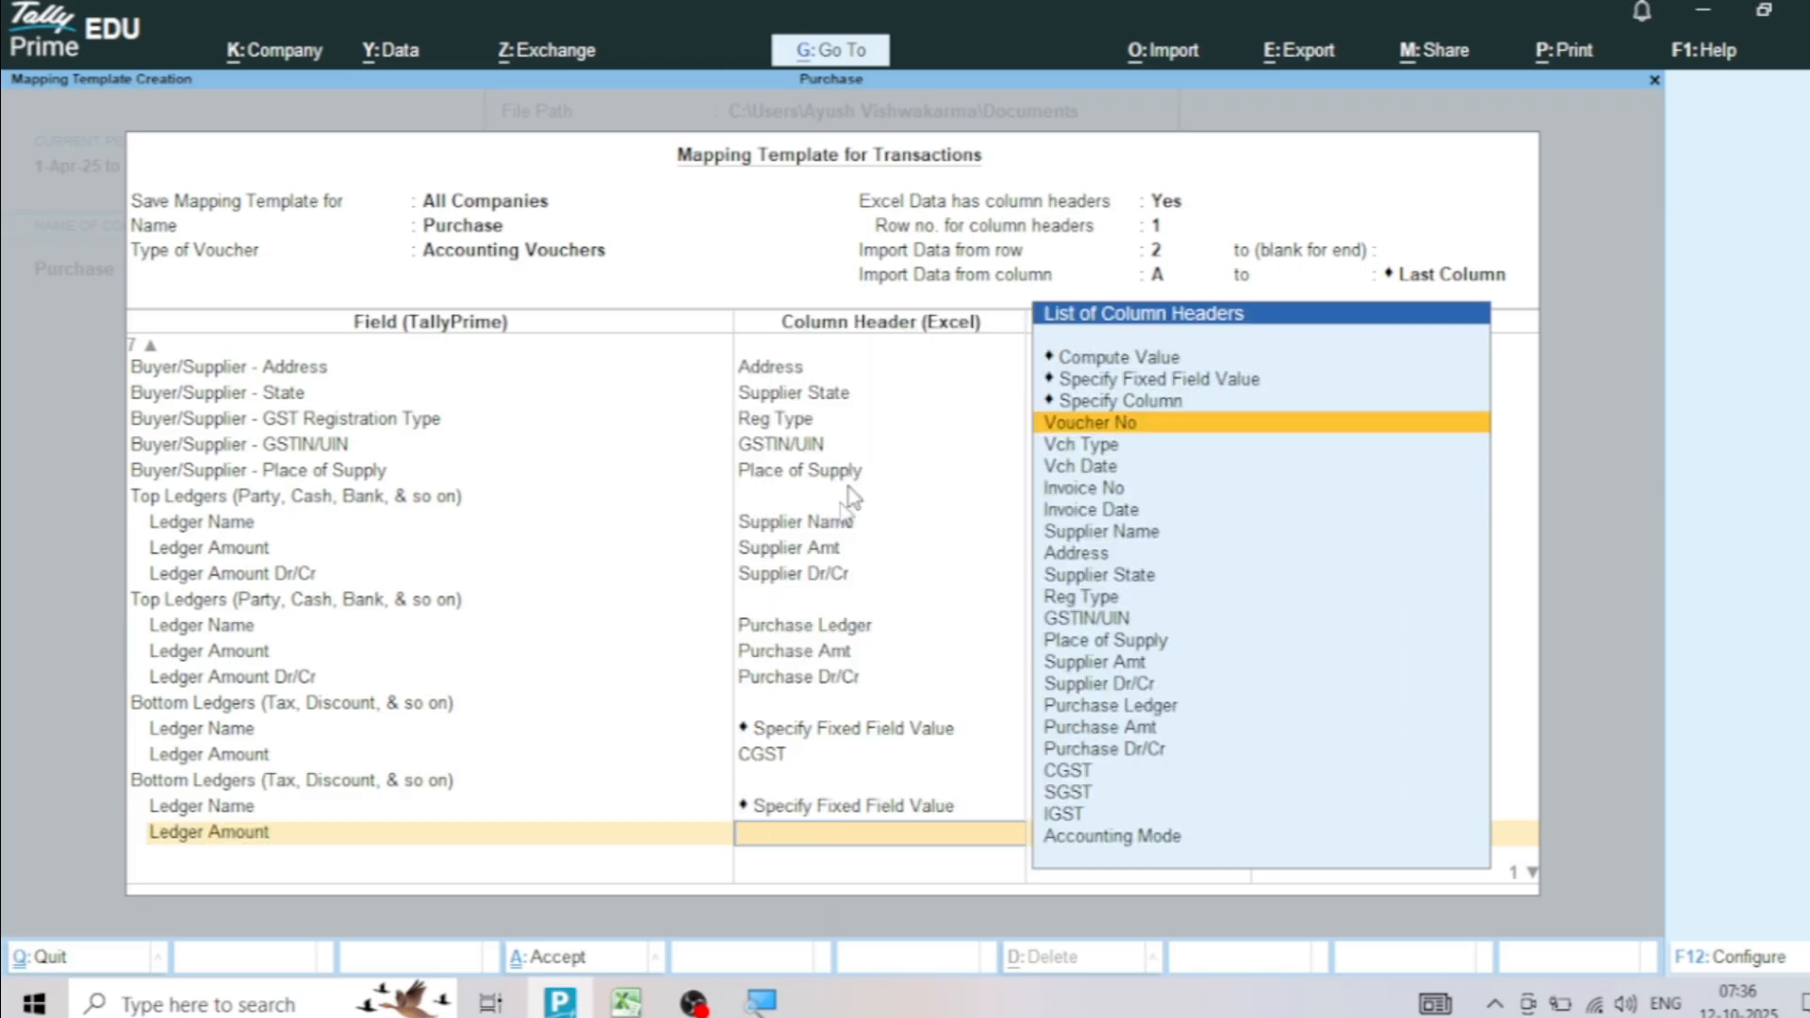
pyautogui.click(625, 1002)
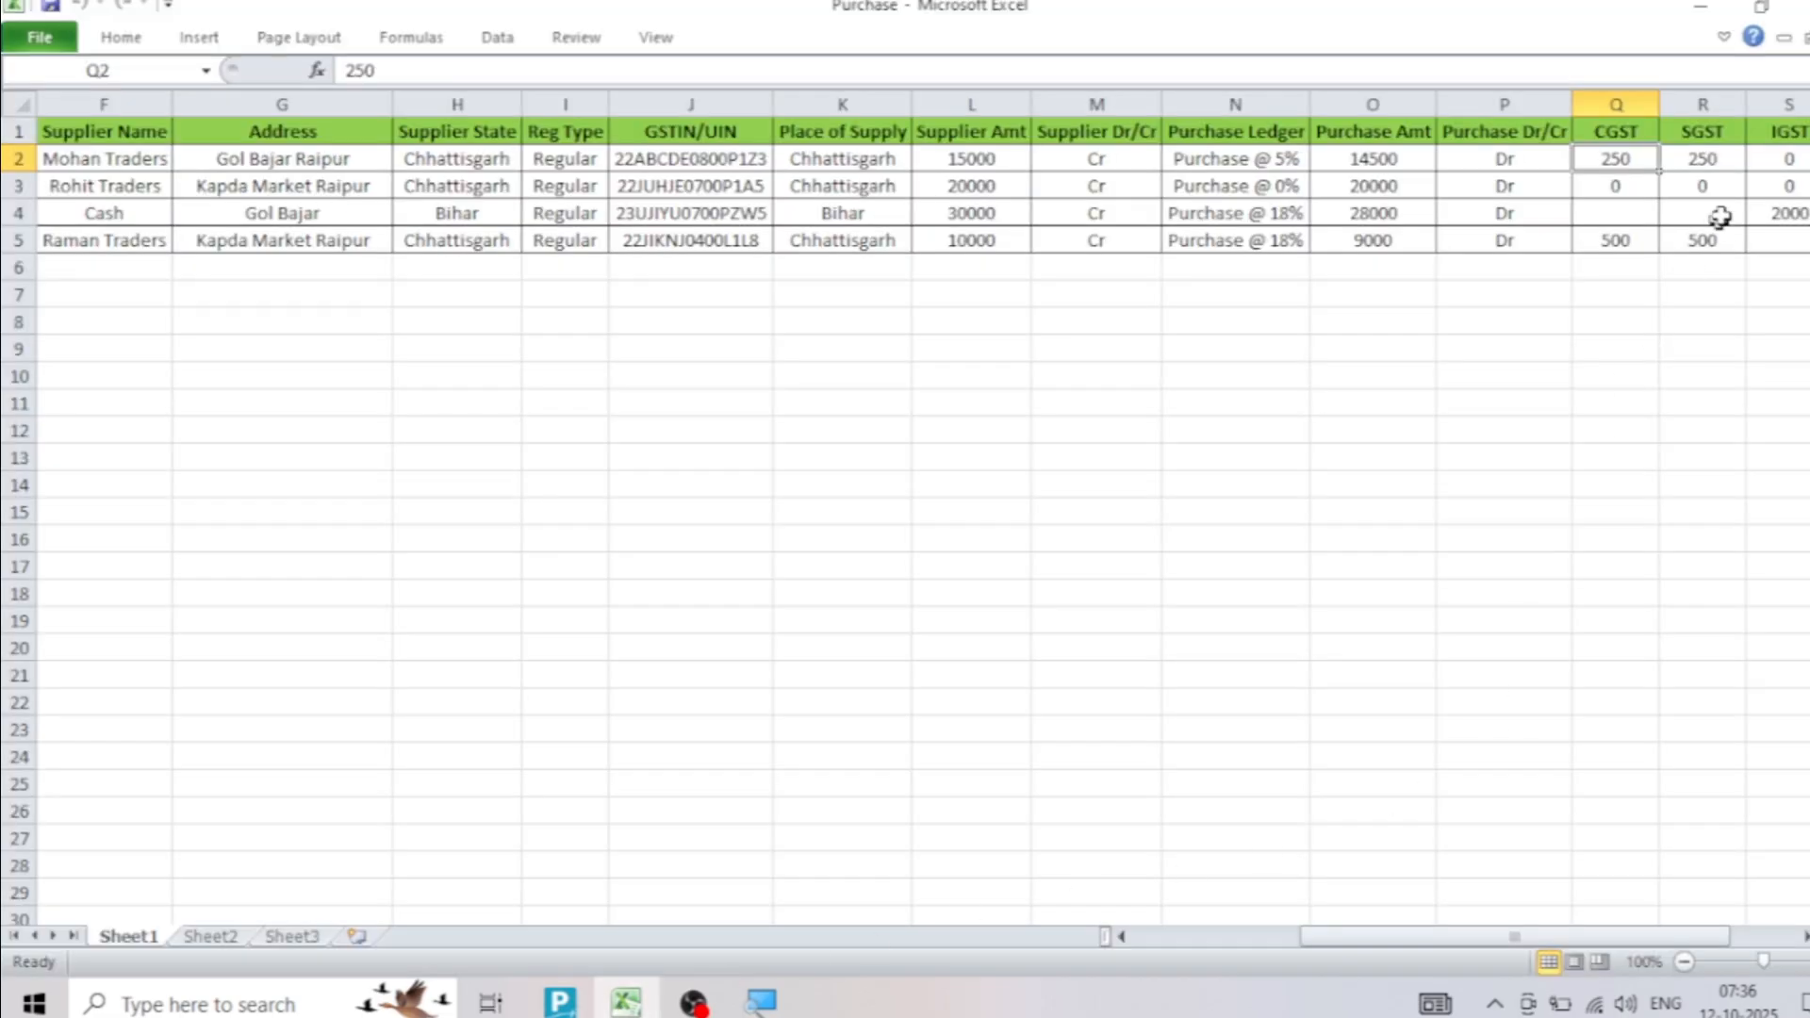
pyautogui.click(1703, 136)
pyautogui.click(1706, 162)
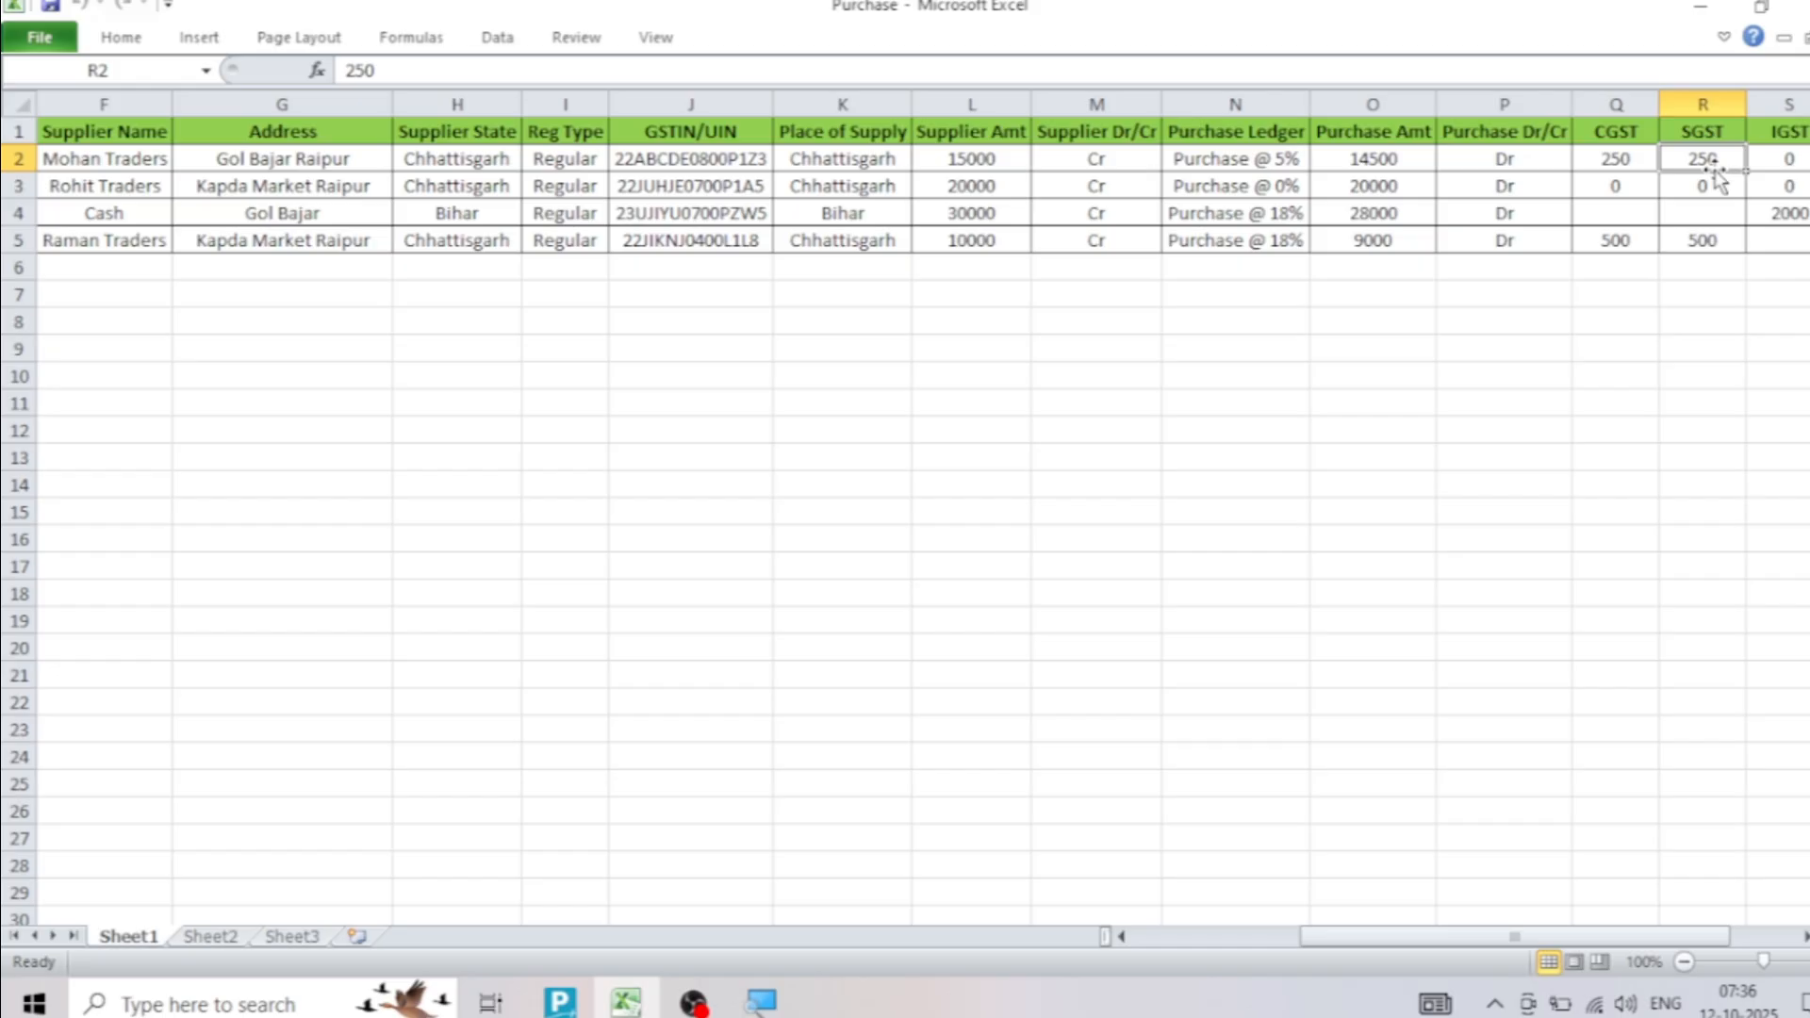
pyautogui.click(556, 1005)
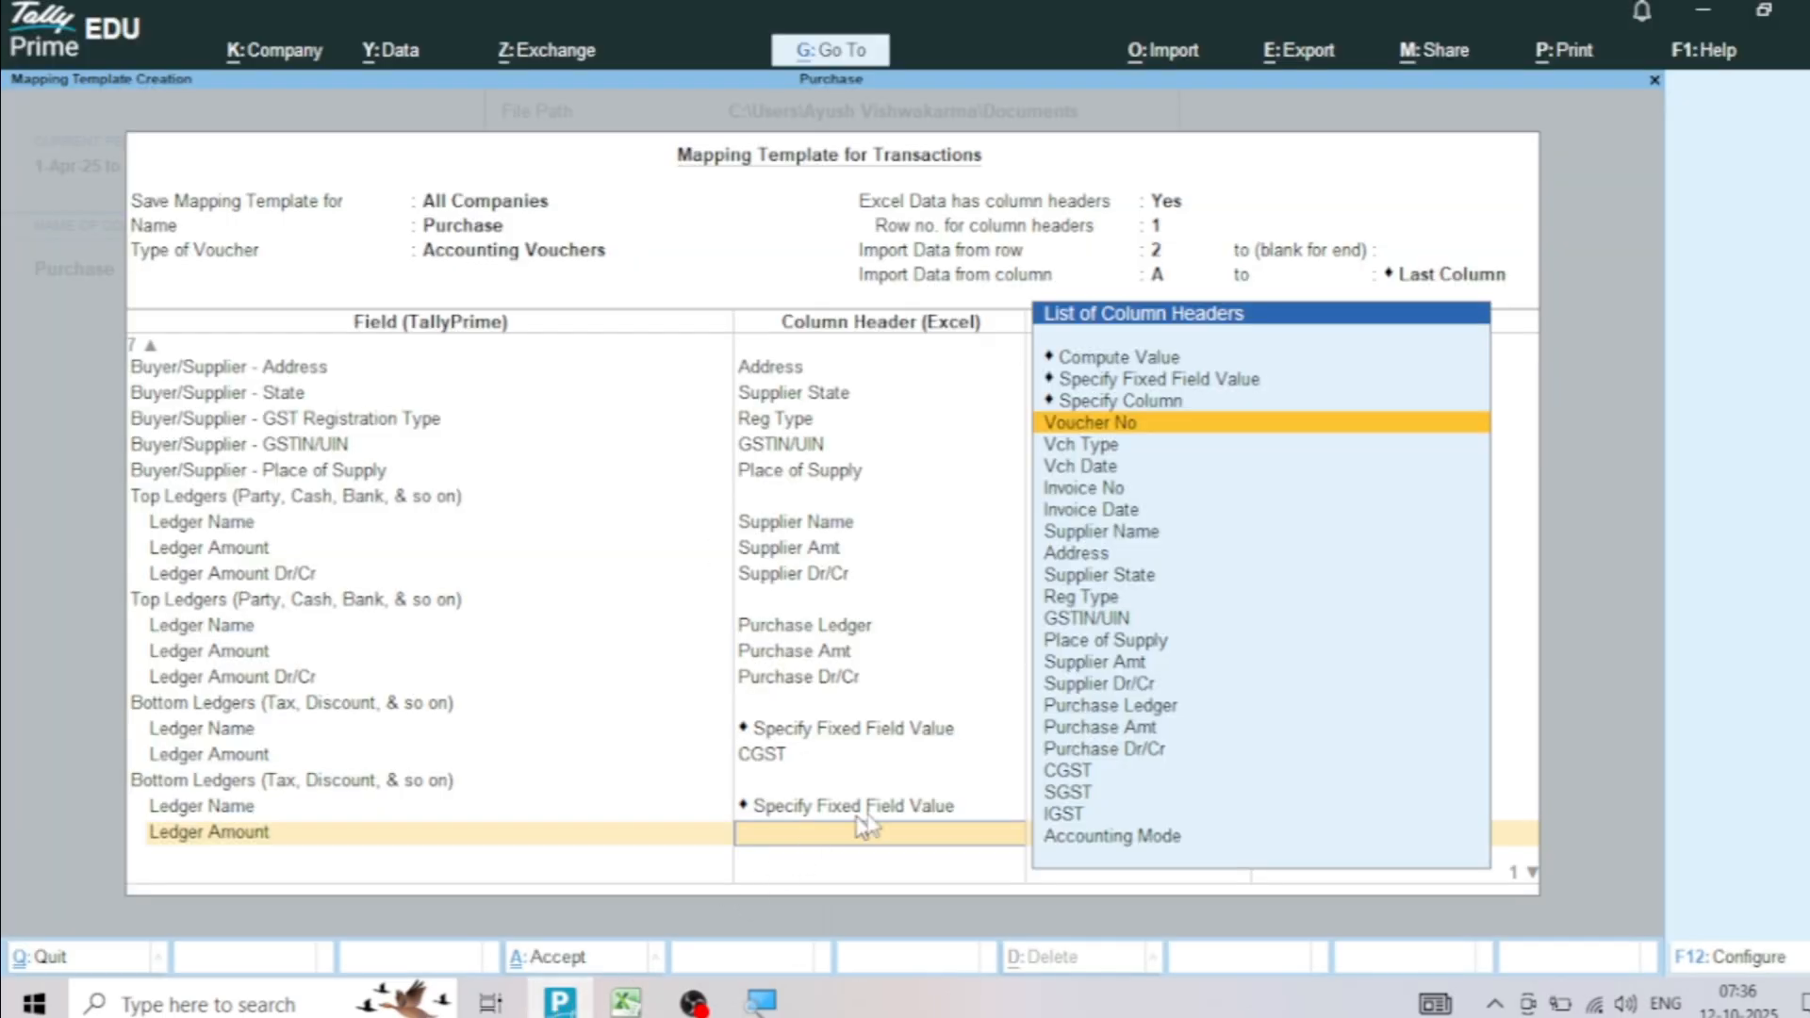
pyautogui.click(1071, 799)
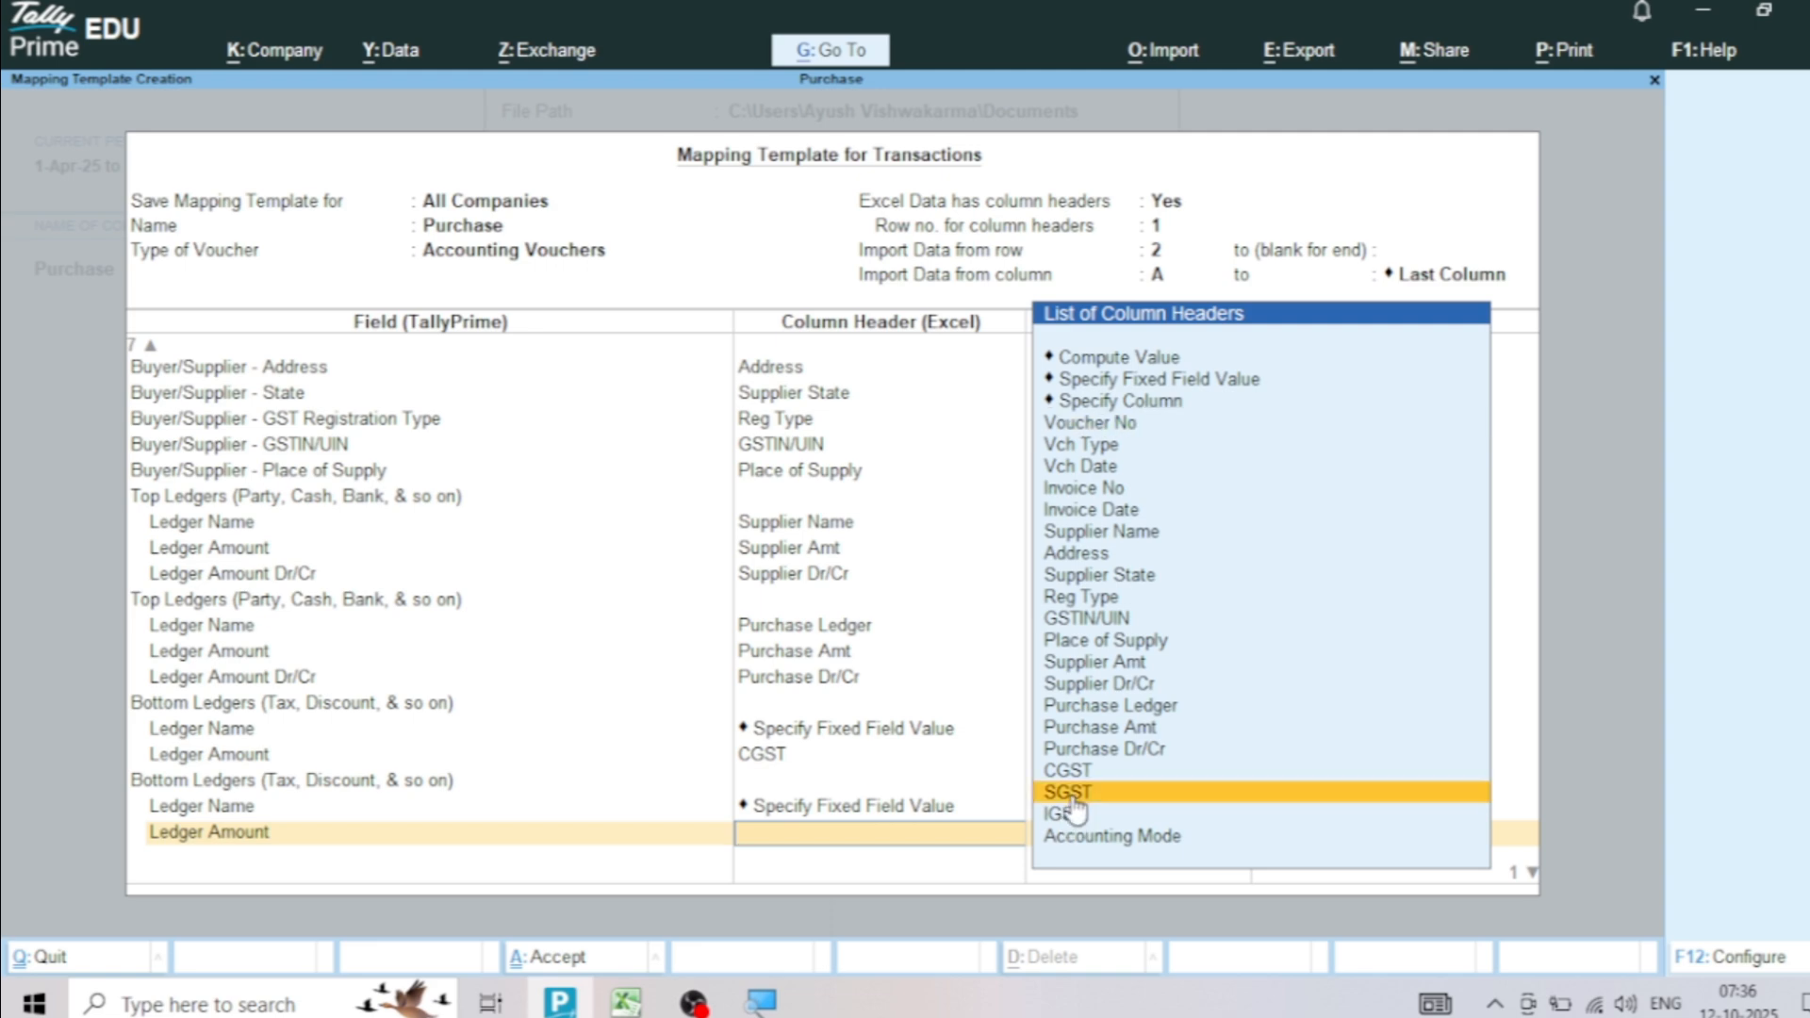
pyautogui.click(1072, 797)
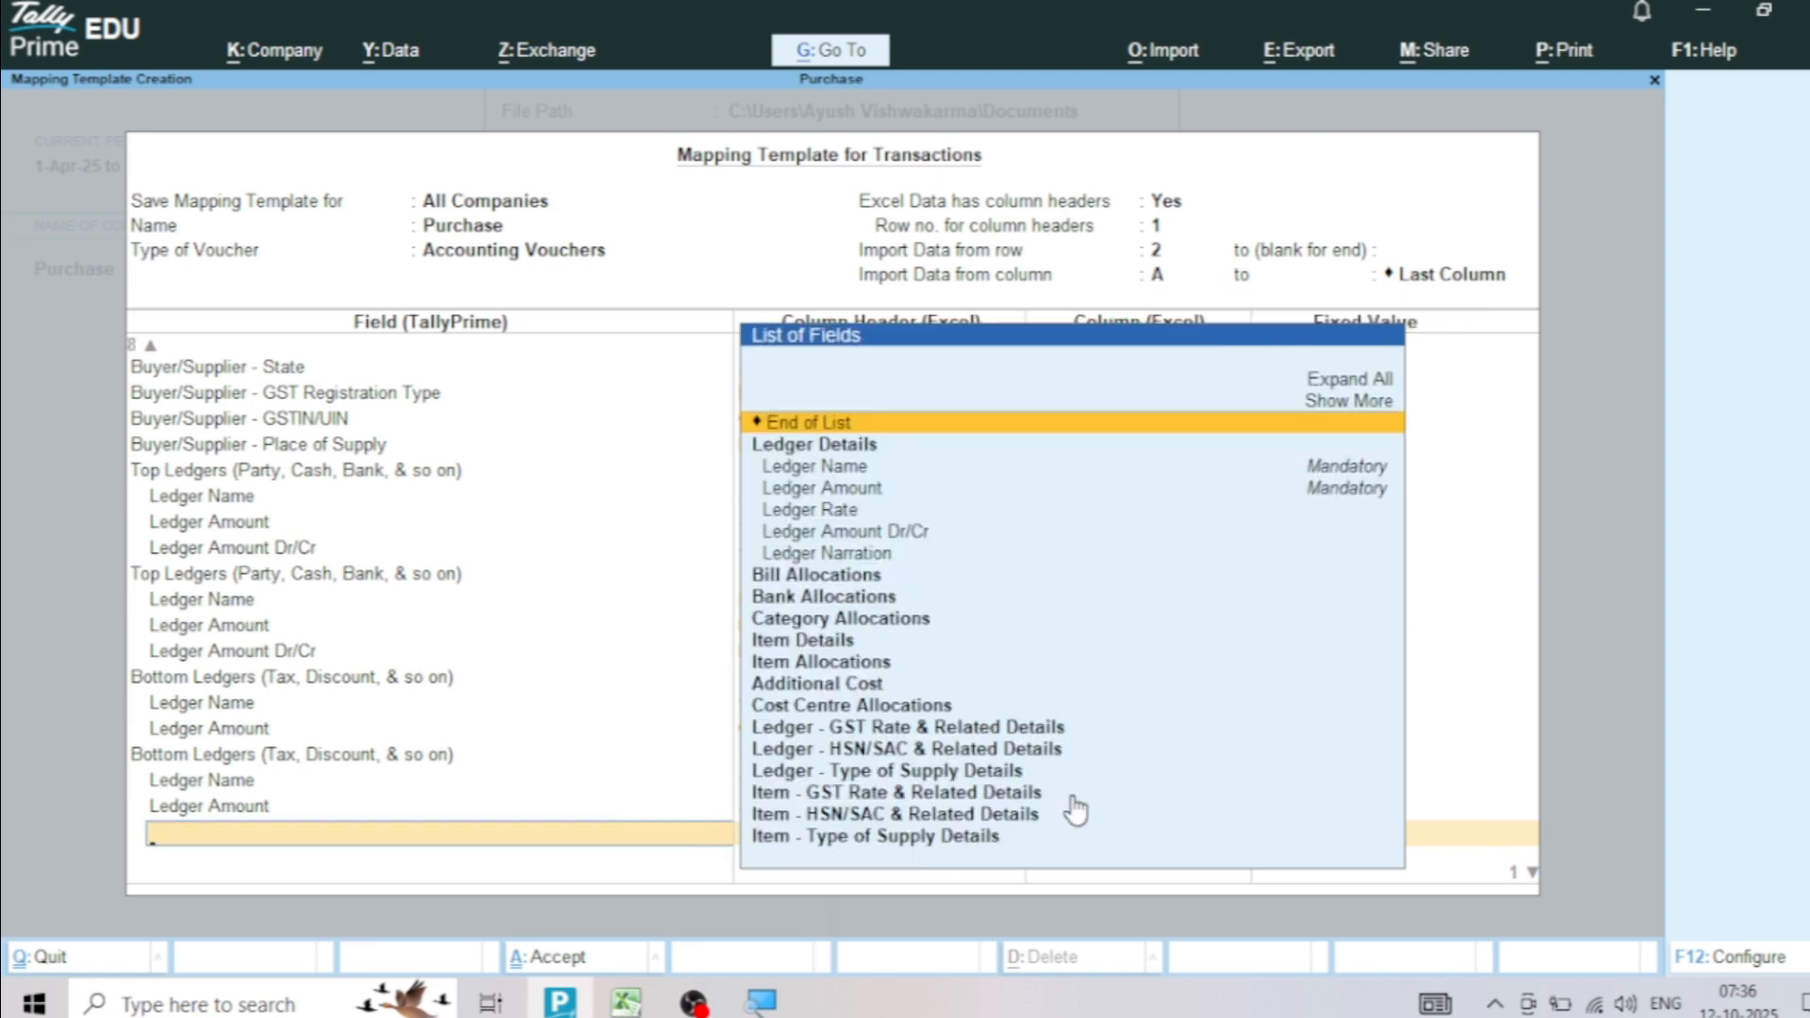
pyautogui.press('Return')
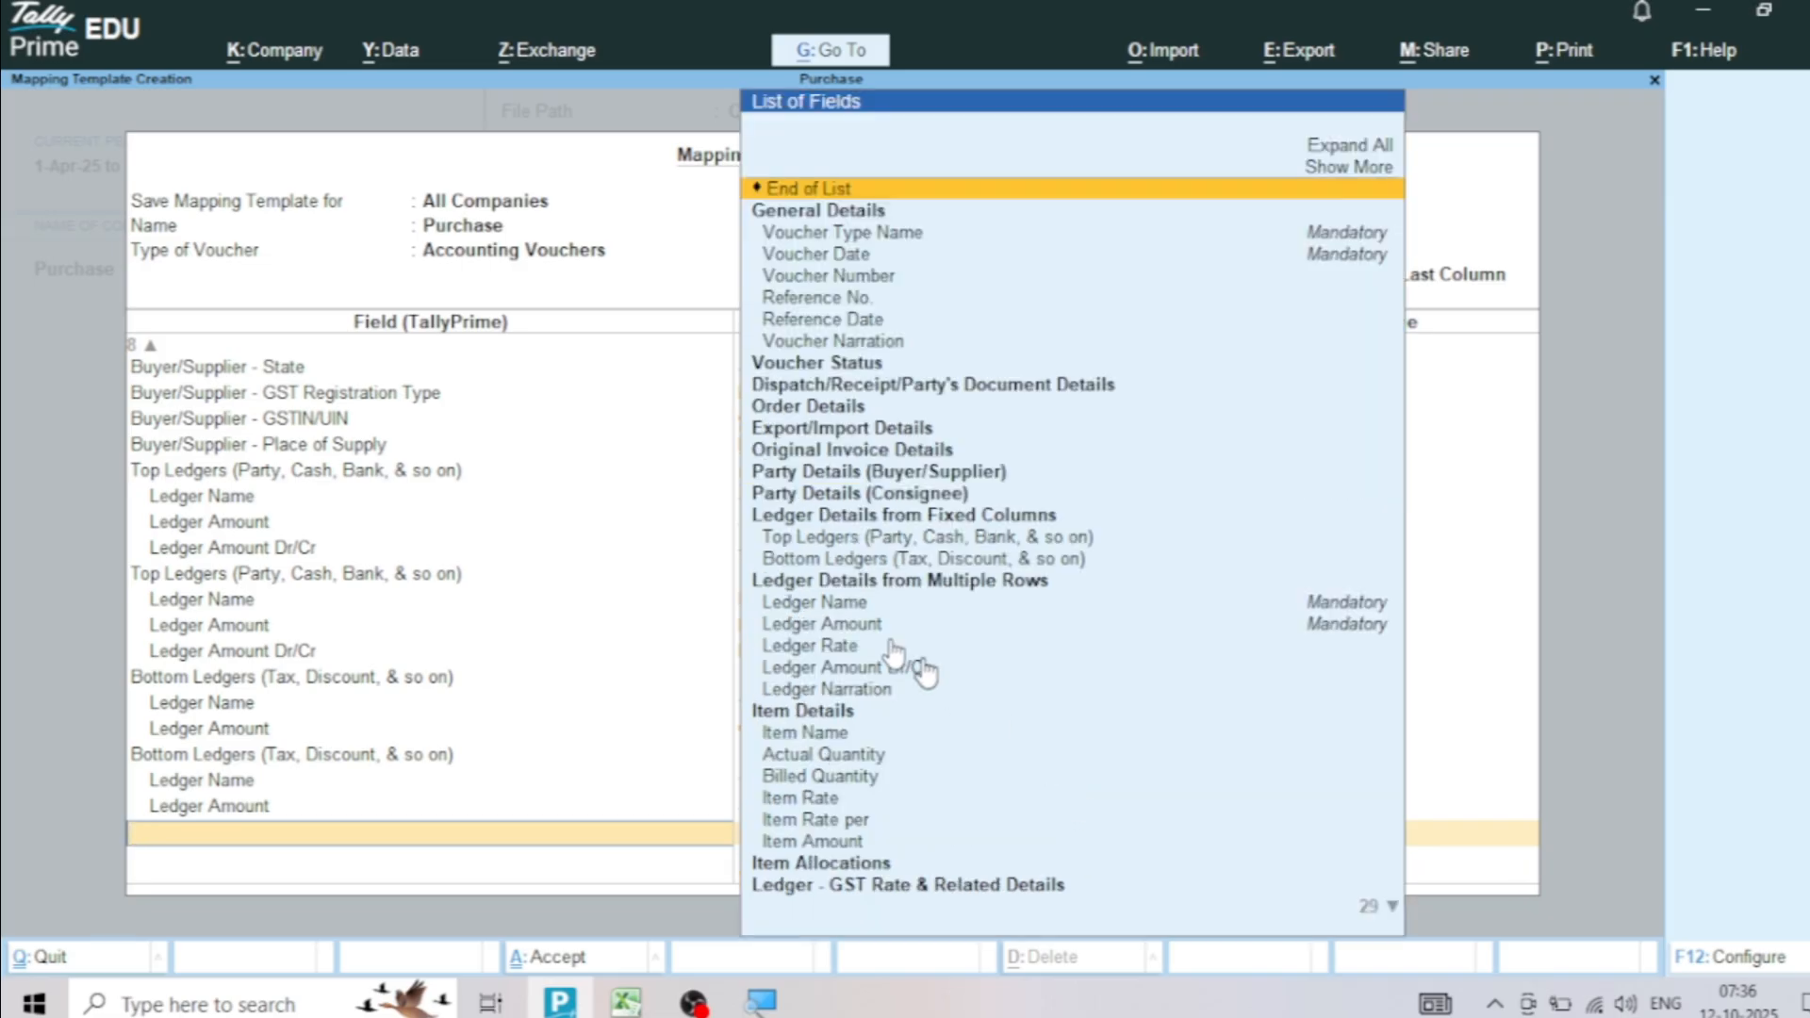
# Add a third Bottom Ledgers group and give its Ledger Name the fixed field value IGST as a new name
pyautogui.click(854, 563)
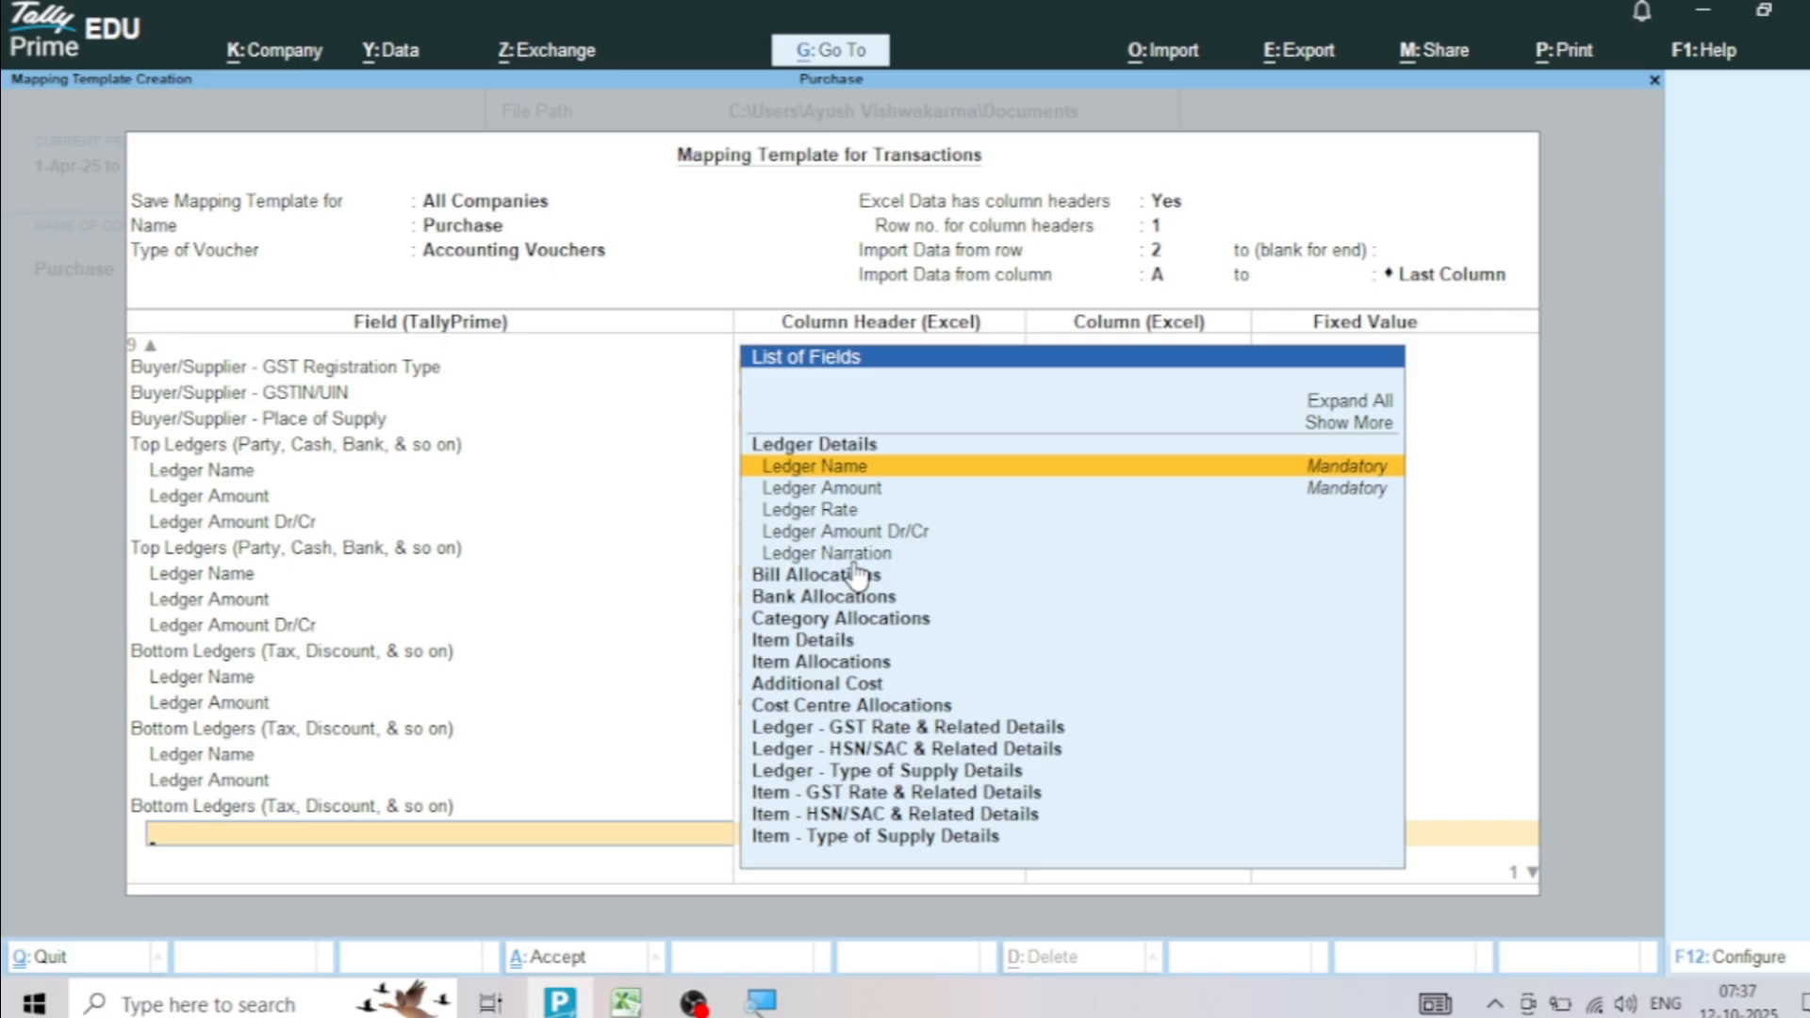
pyautogui.press('Return')
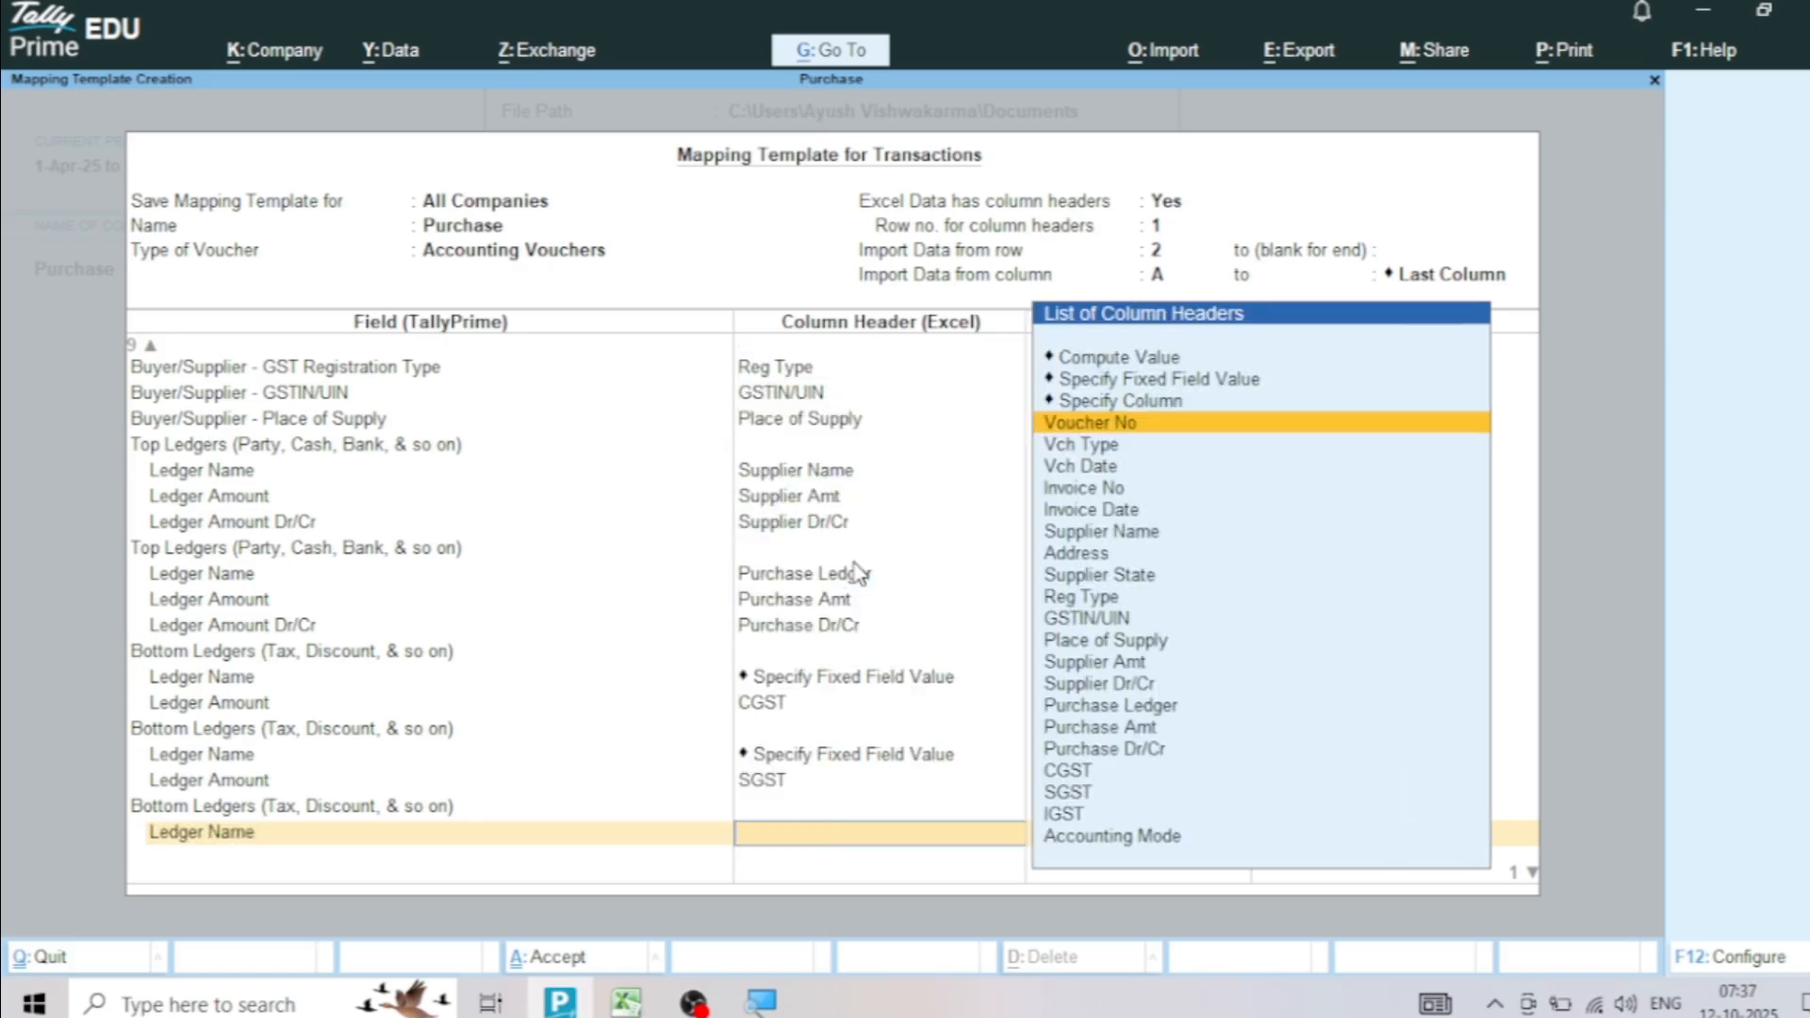
pyautogui.click(1127, 380)
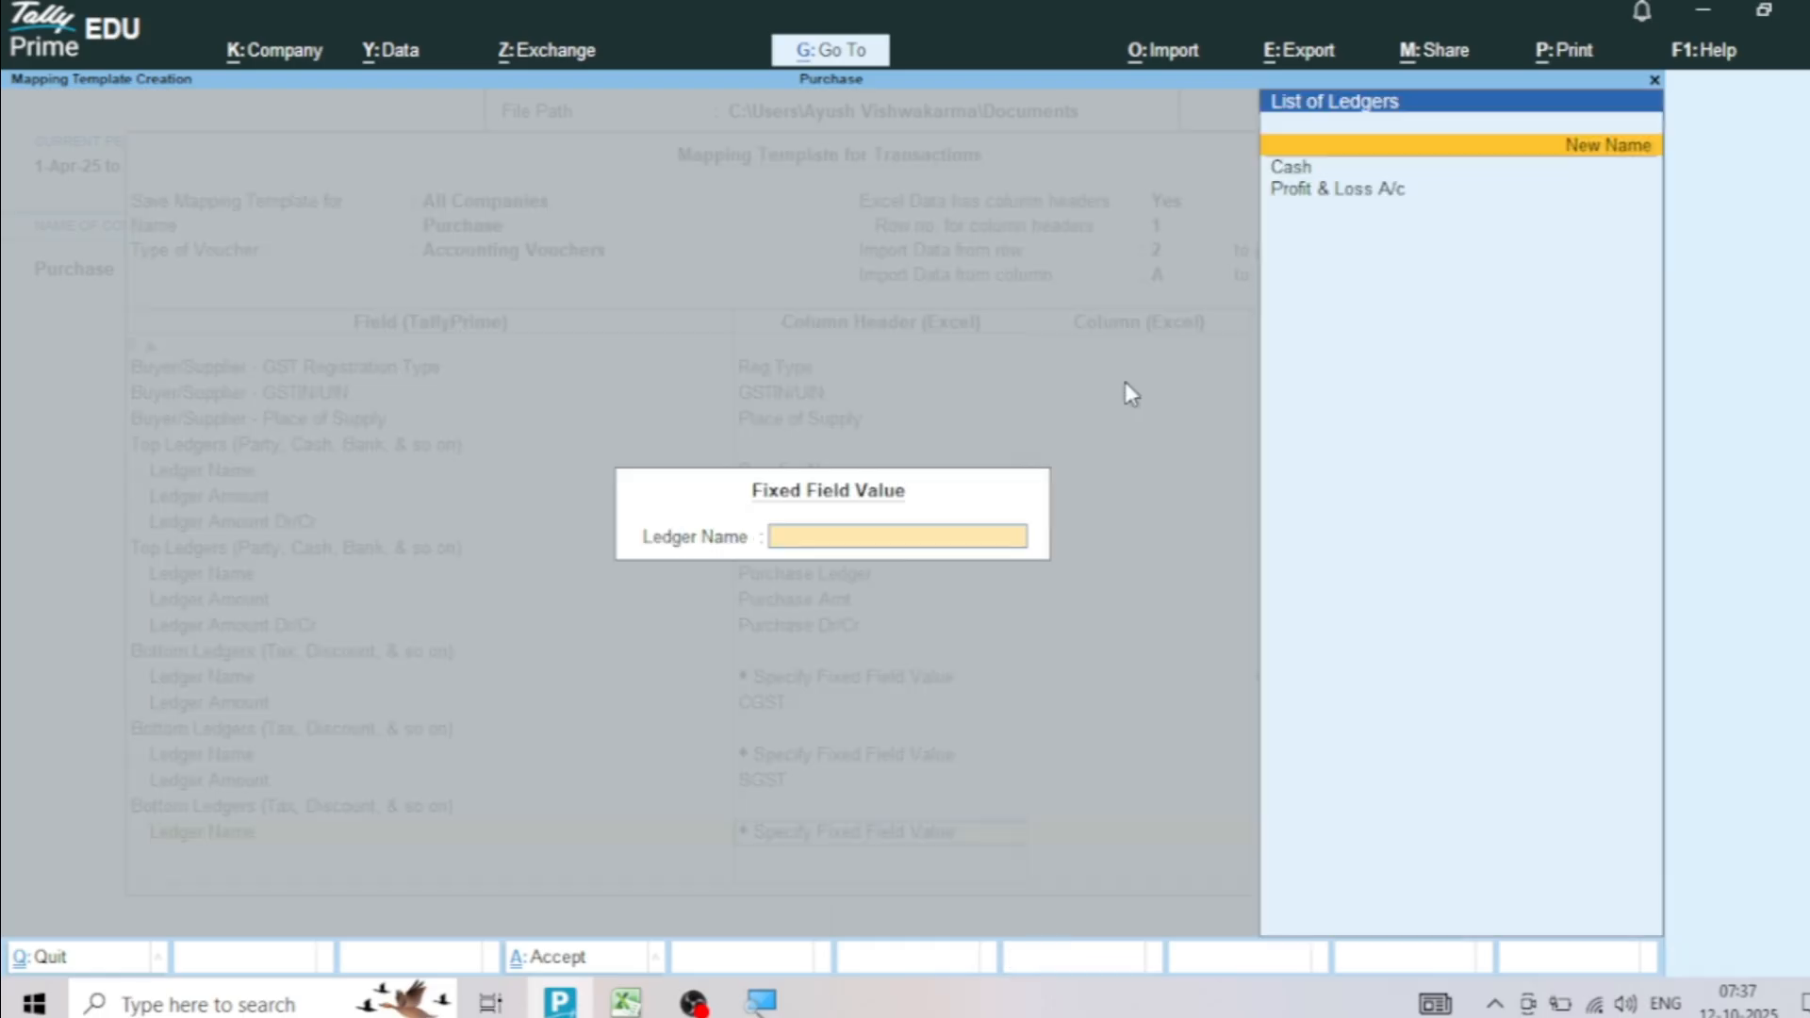
pyautogui.write('I')
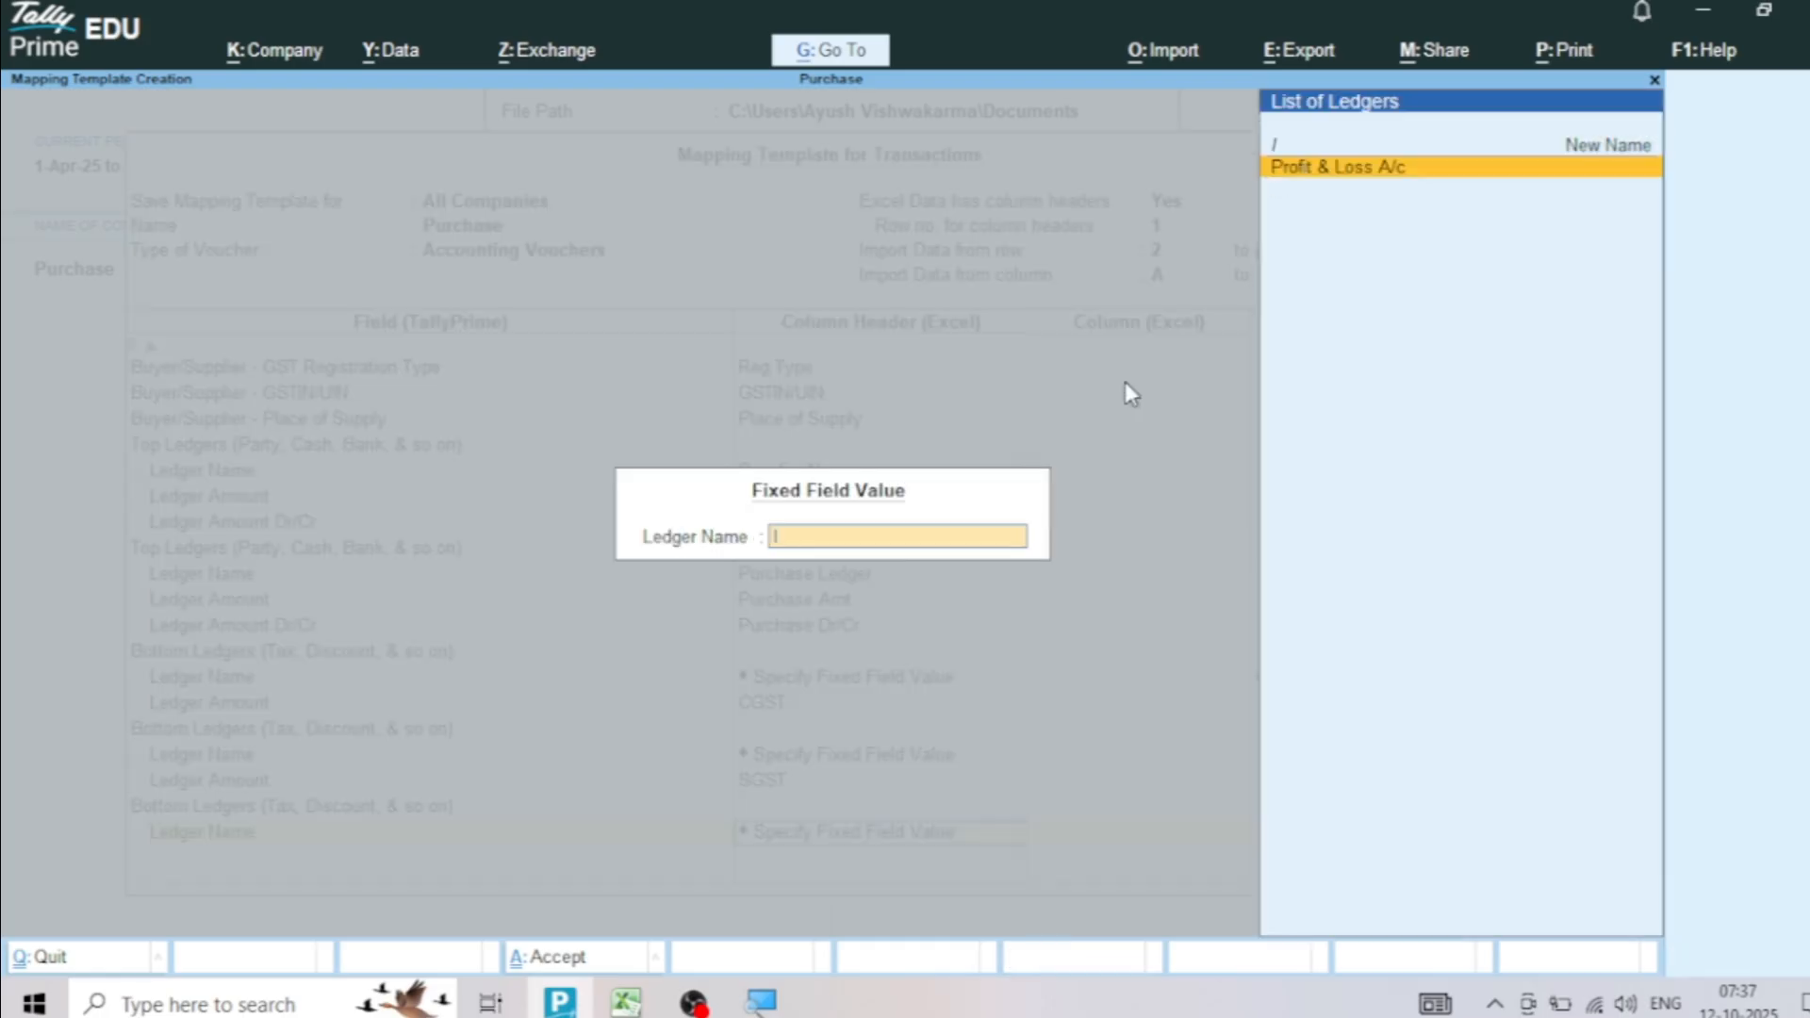
pyautogui.write('GST')
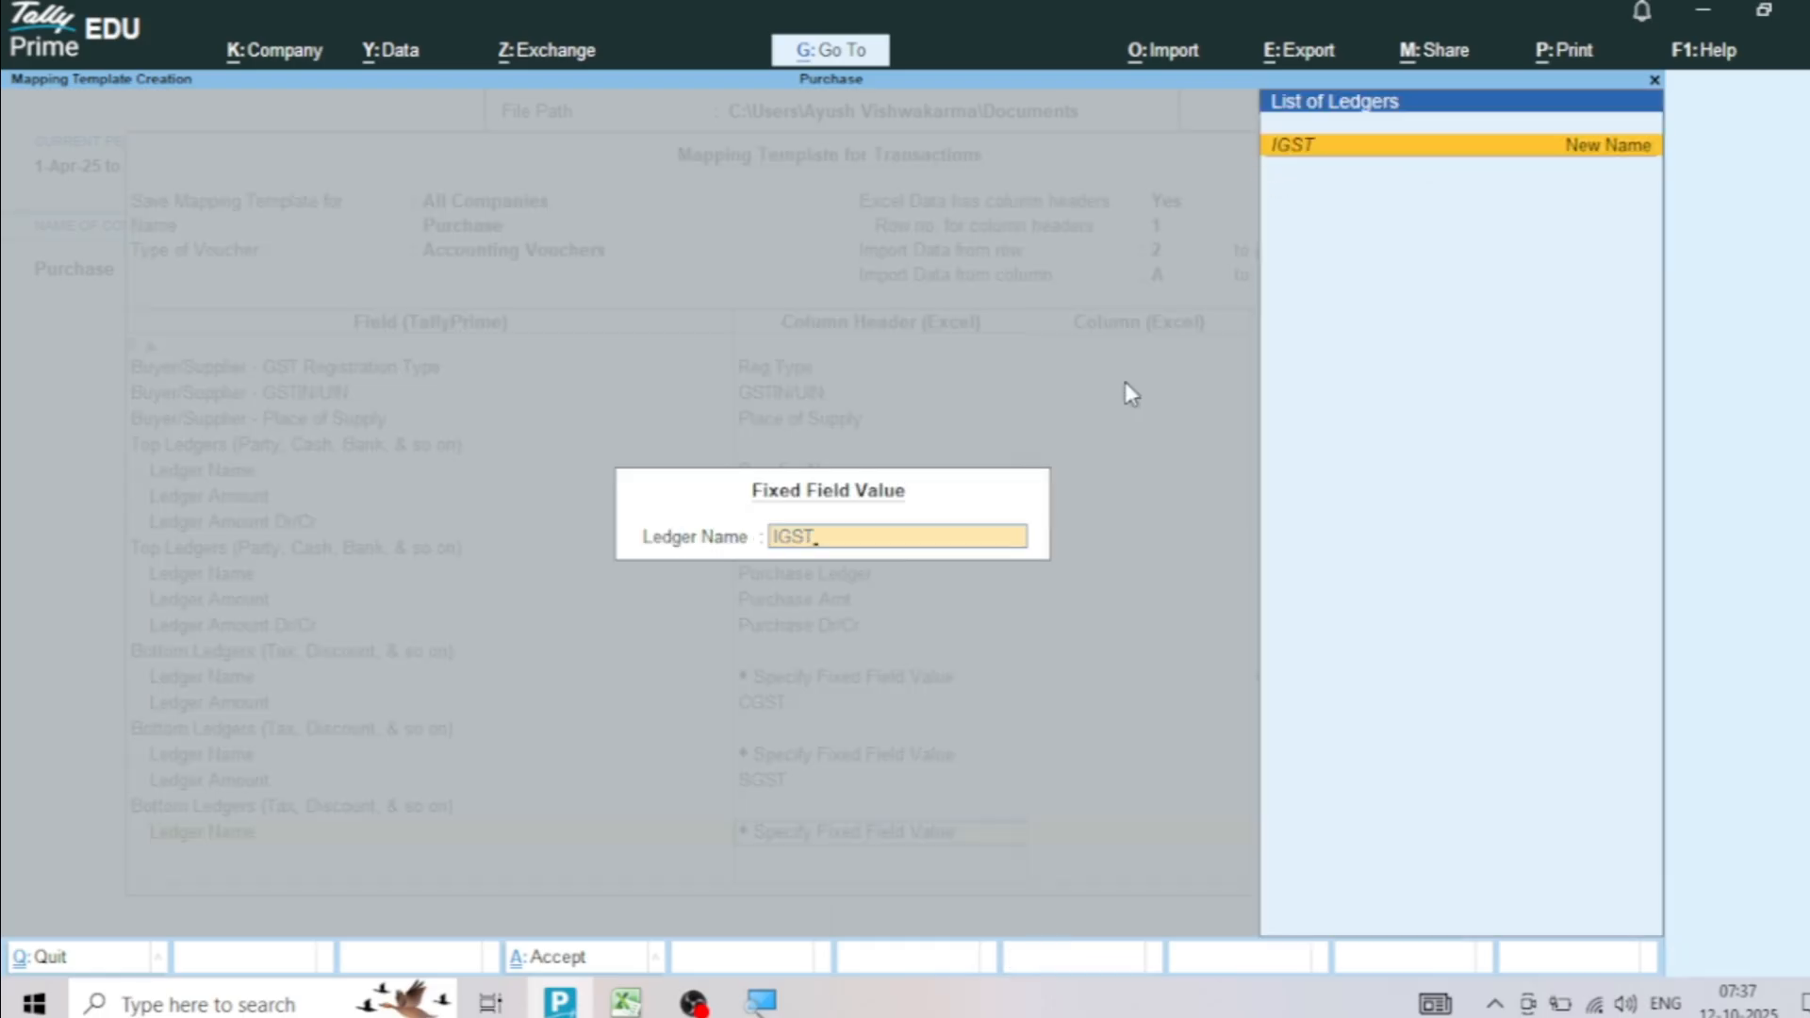
pyautogui.press('Return')
pyautogui.press('Return')
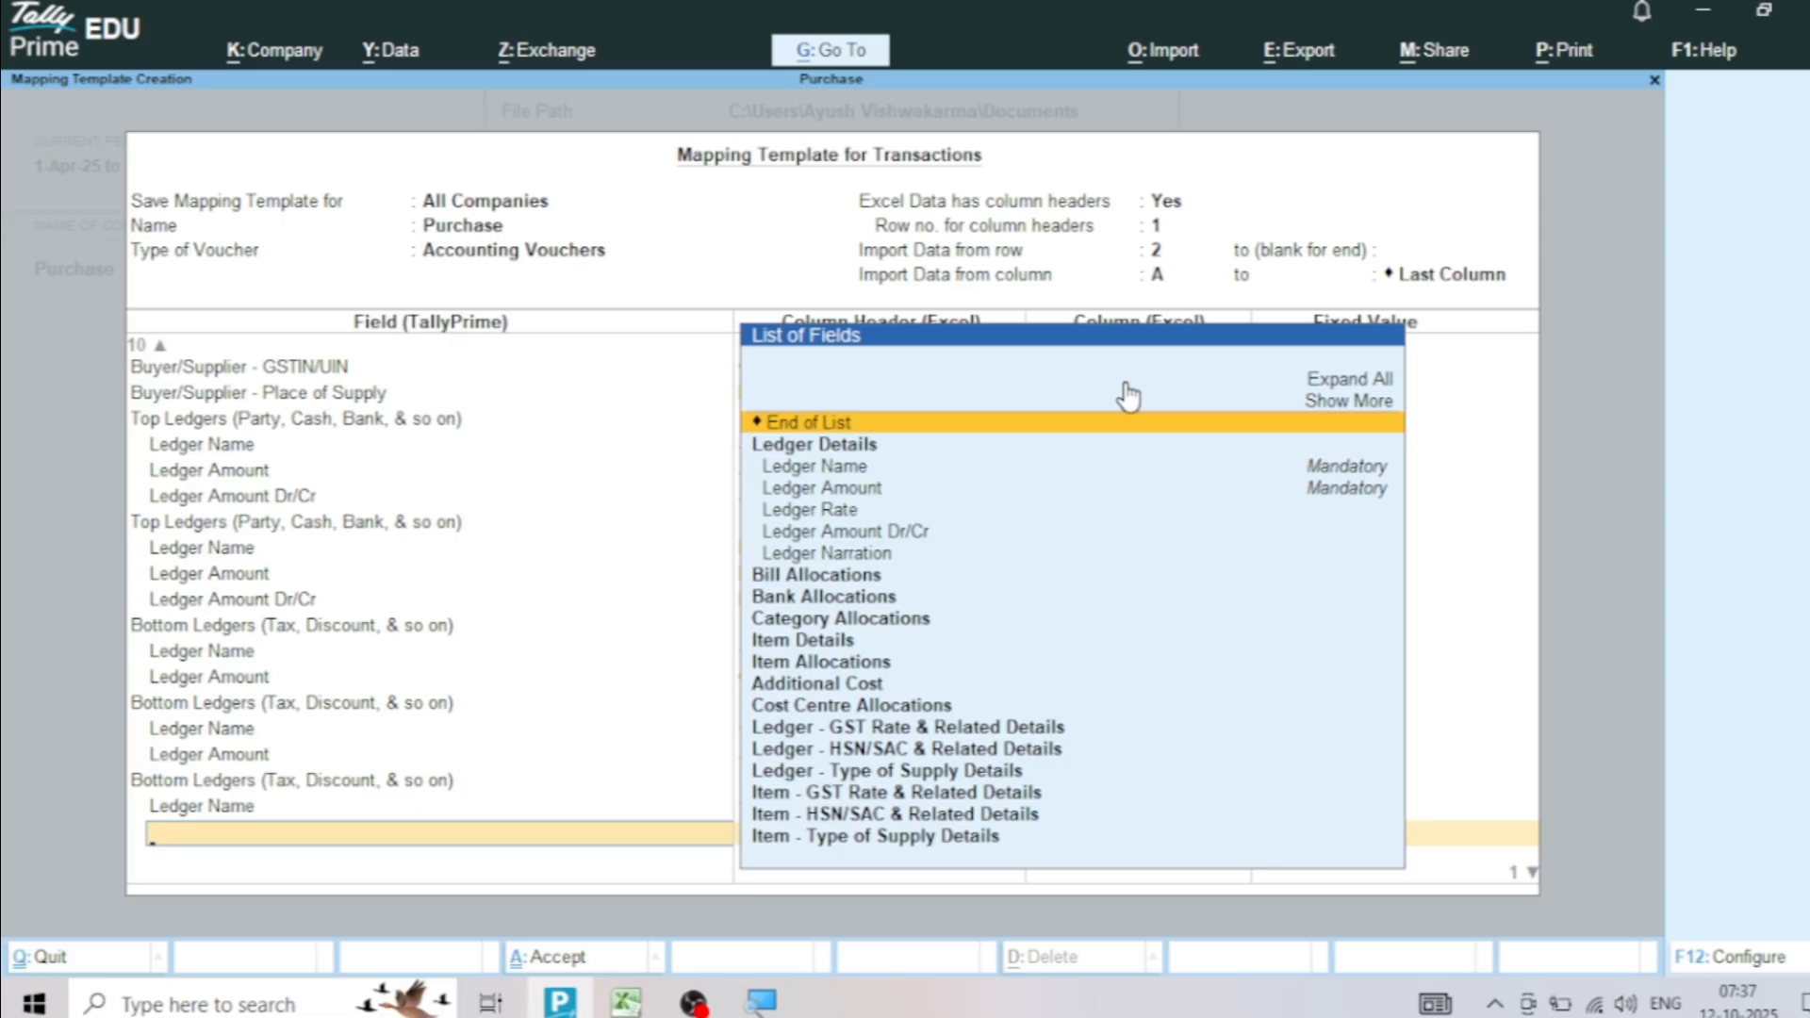
# Add a Ledger Amount field to the IGST ledger group
pyautogui.press('Down')
pyautogui.press('Down')
pyautogui.press('Down')
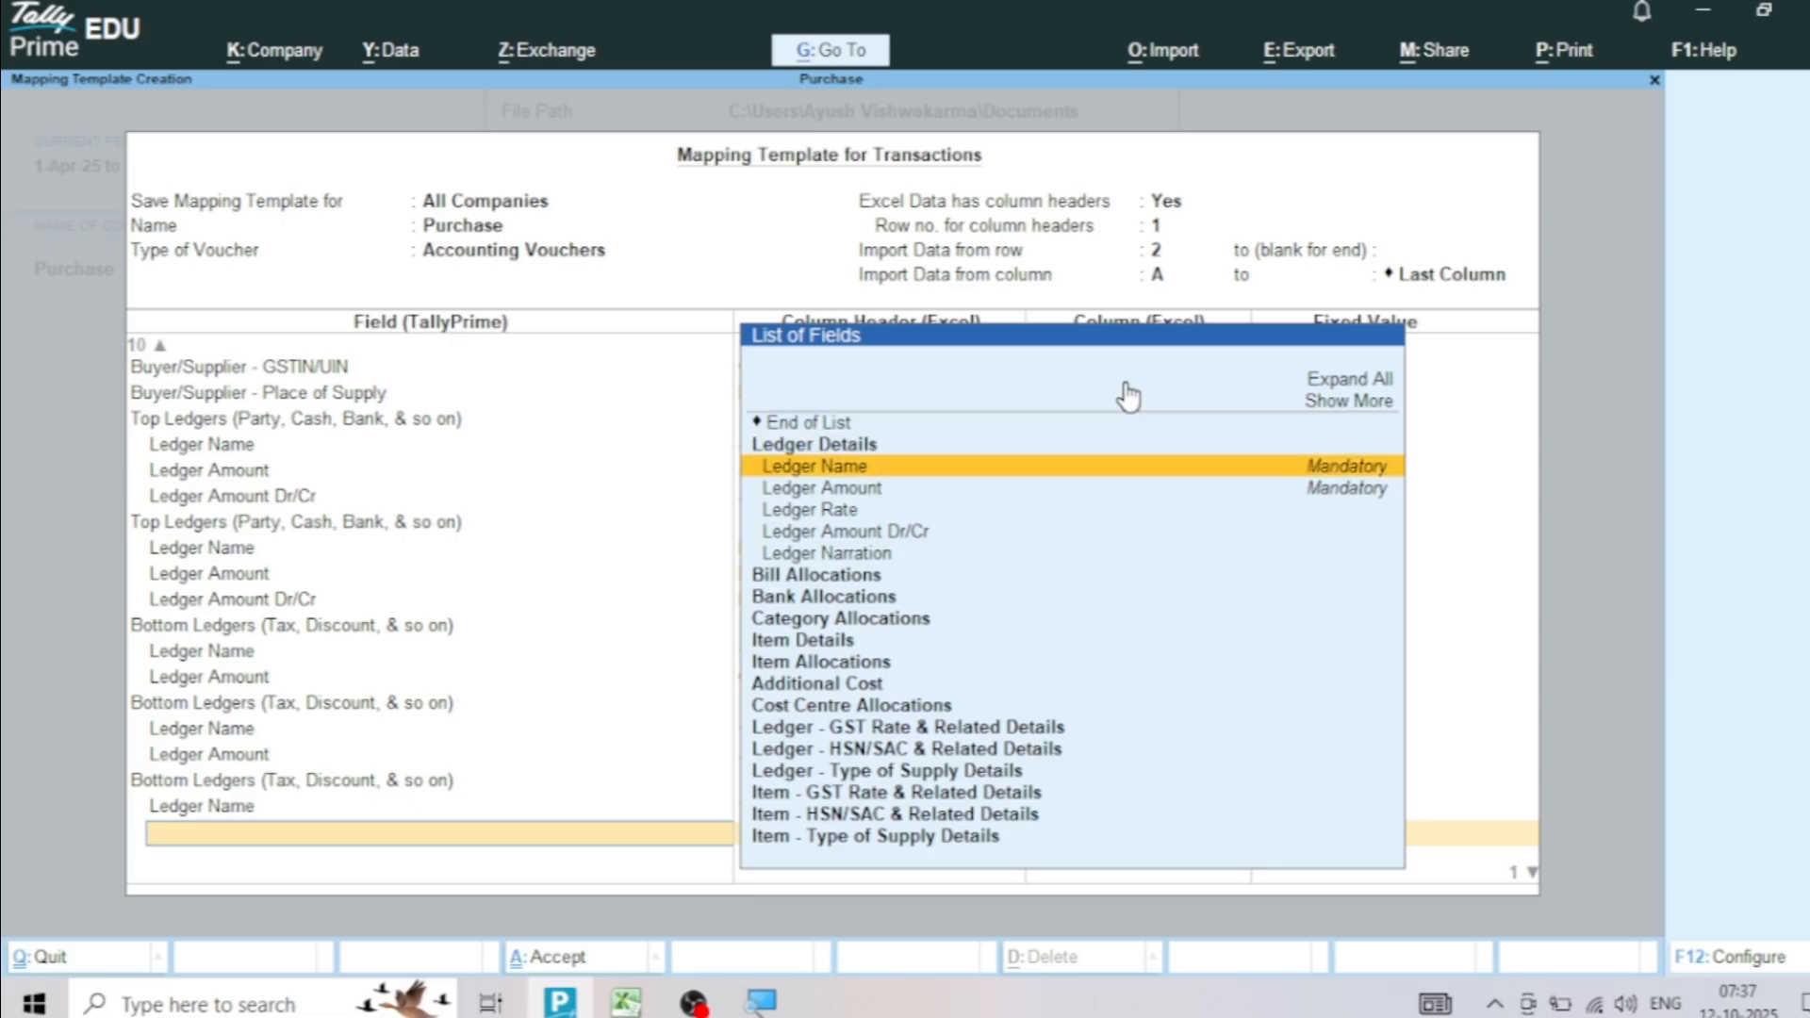
pyautogui.press('Return')
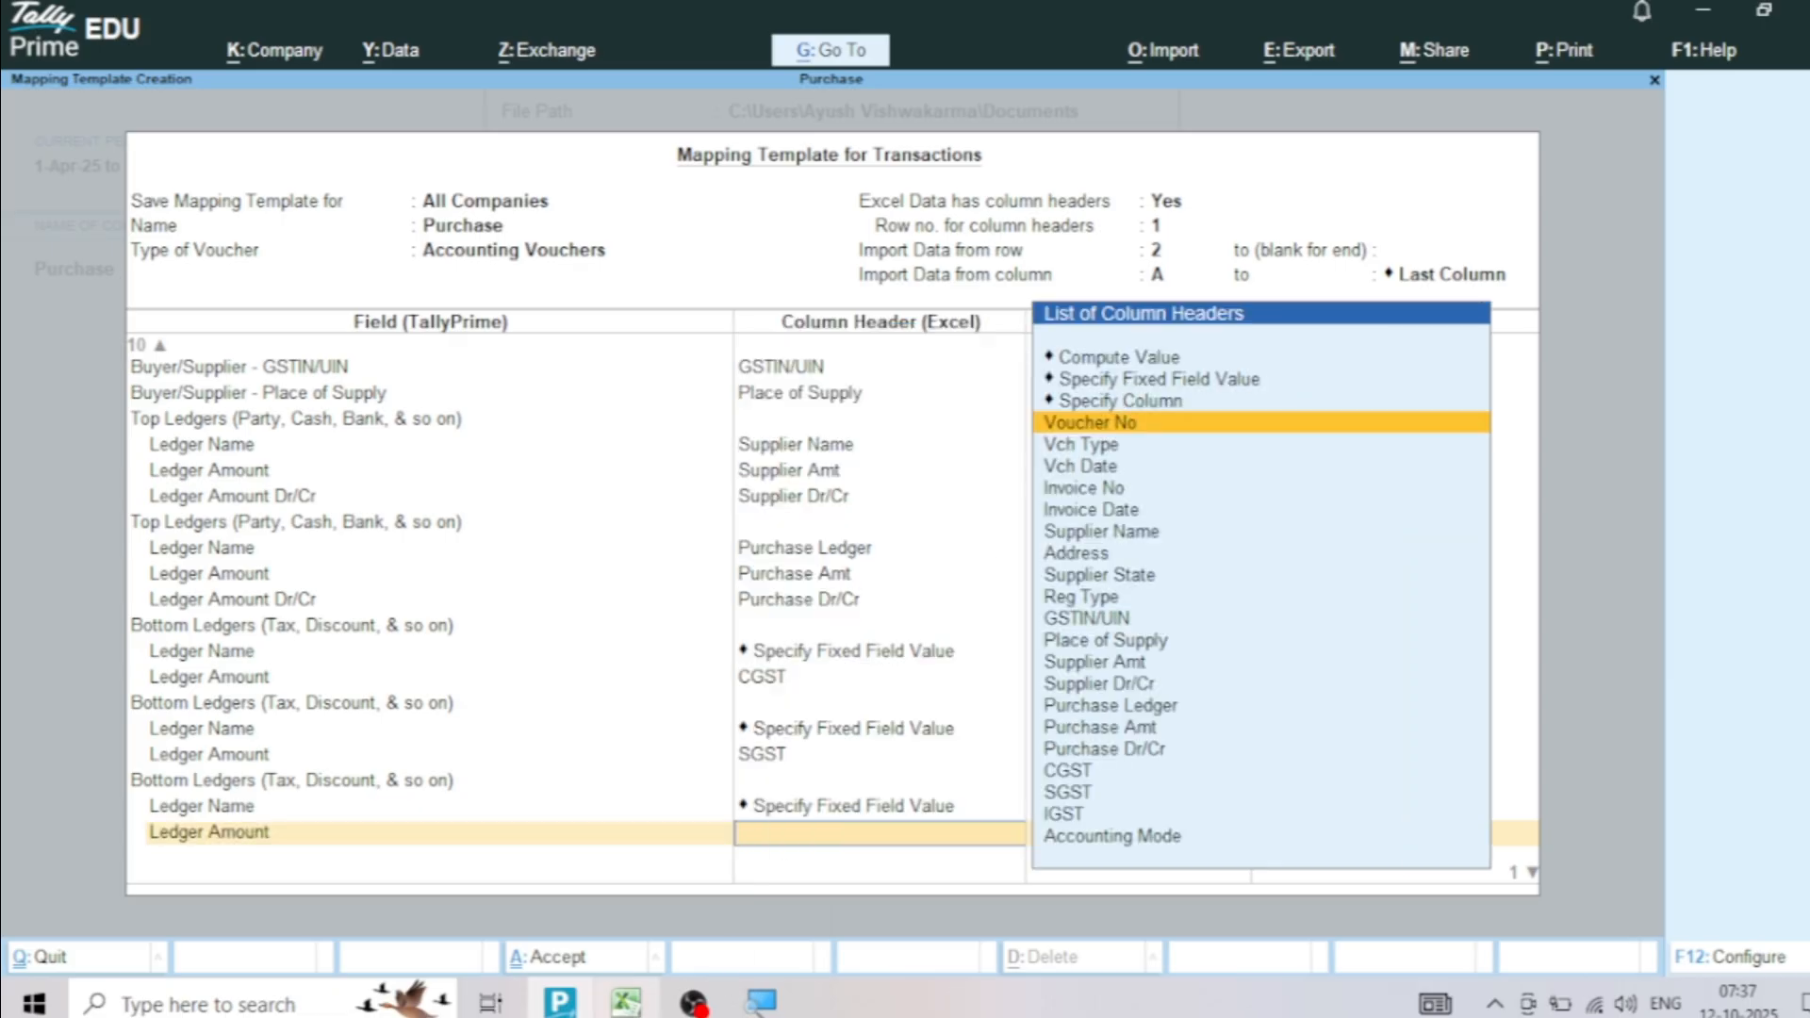
# Switch to the Excel purchase sheet and examine the IGST column, including the tax amount of the purchase supplied from Bihar
pyautogui.click(626, 1003)
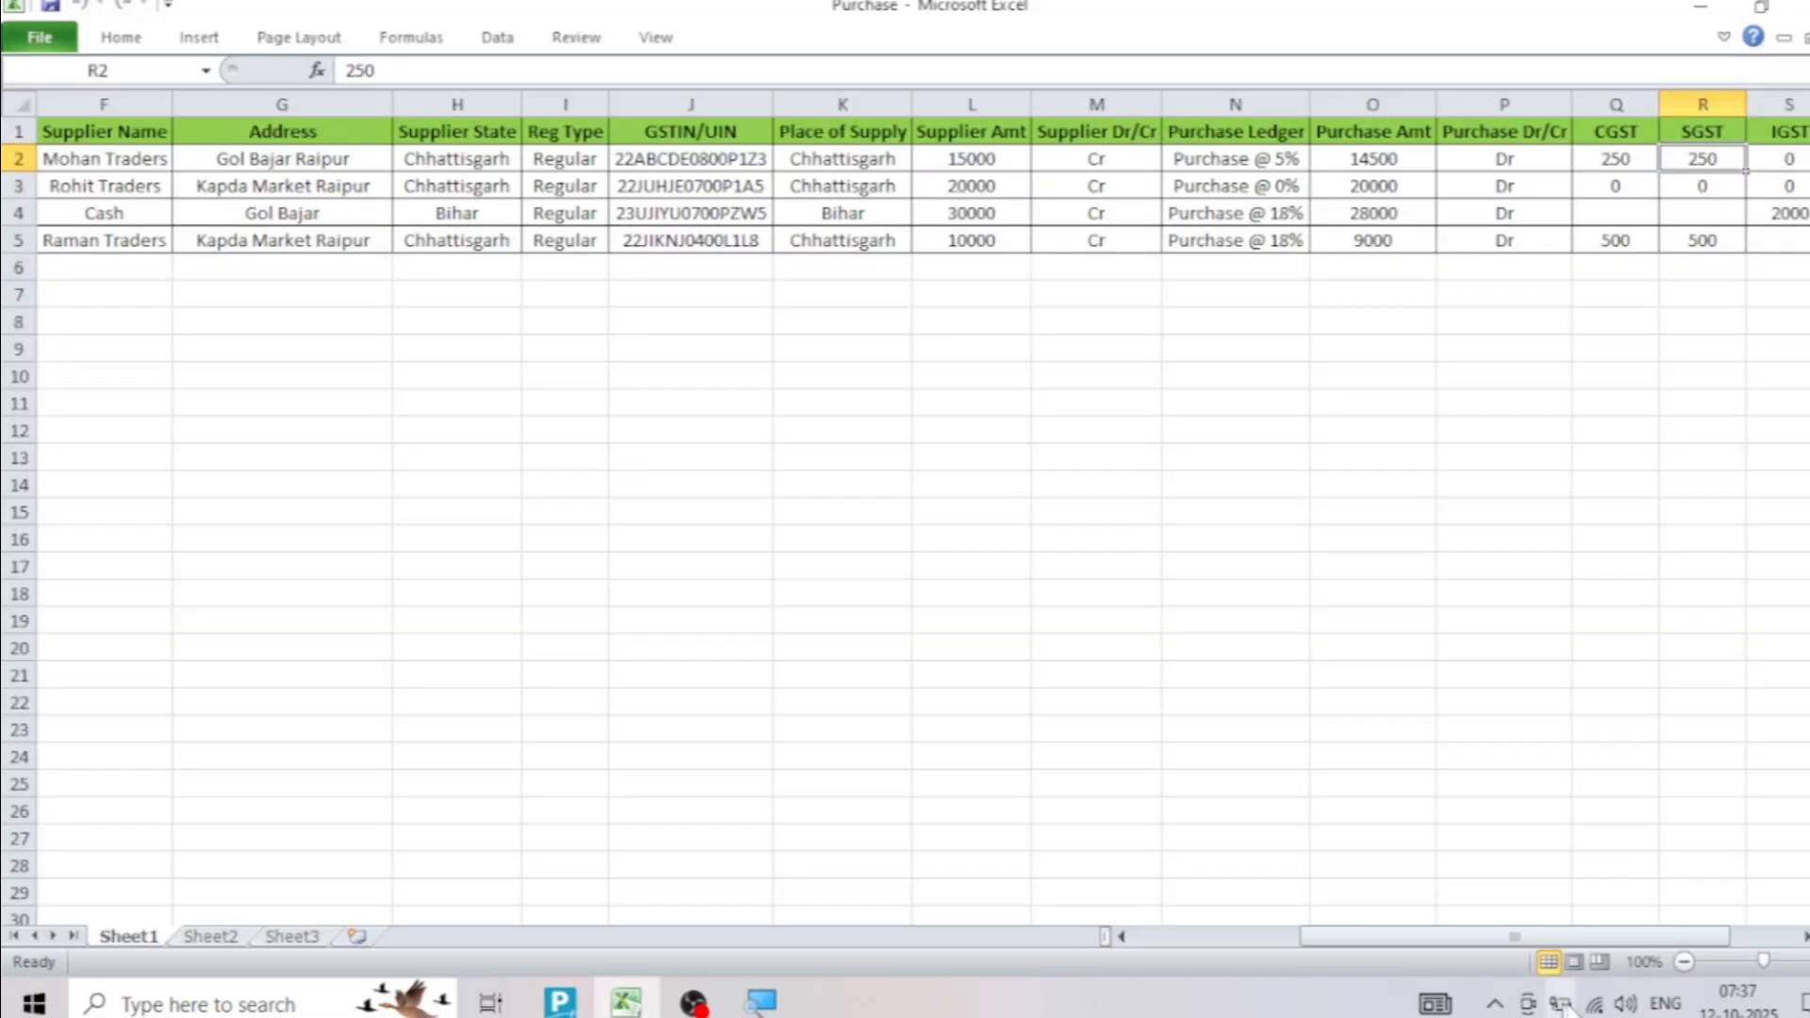
pyautogui.click(1802, 938)
pyautogui.click(1802, 938)
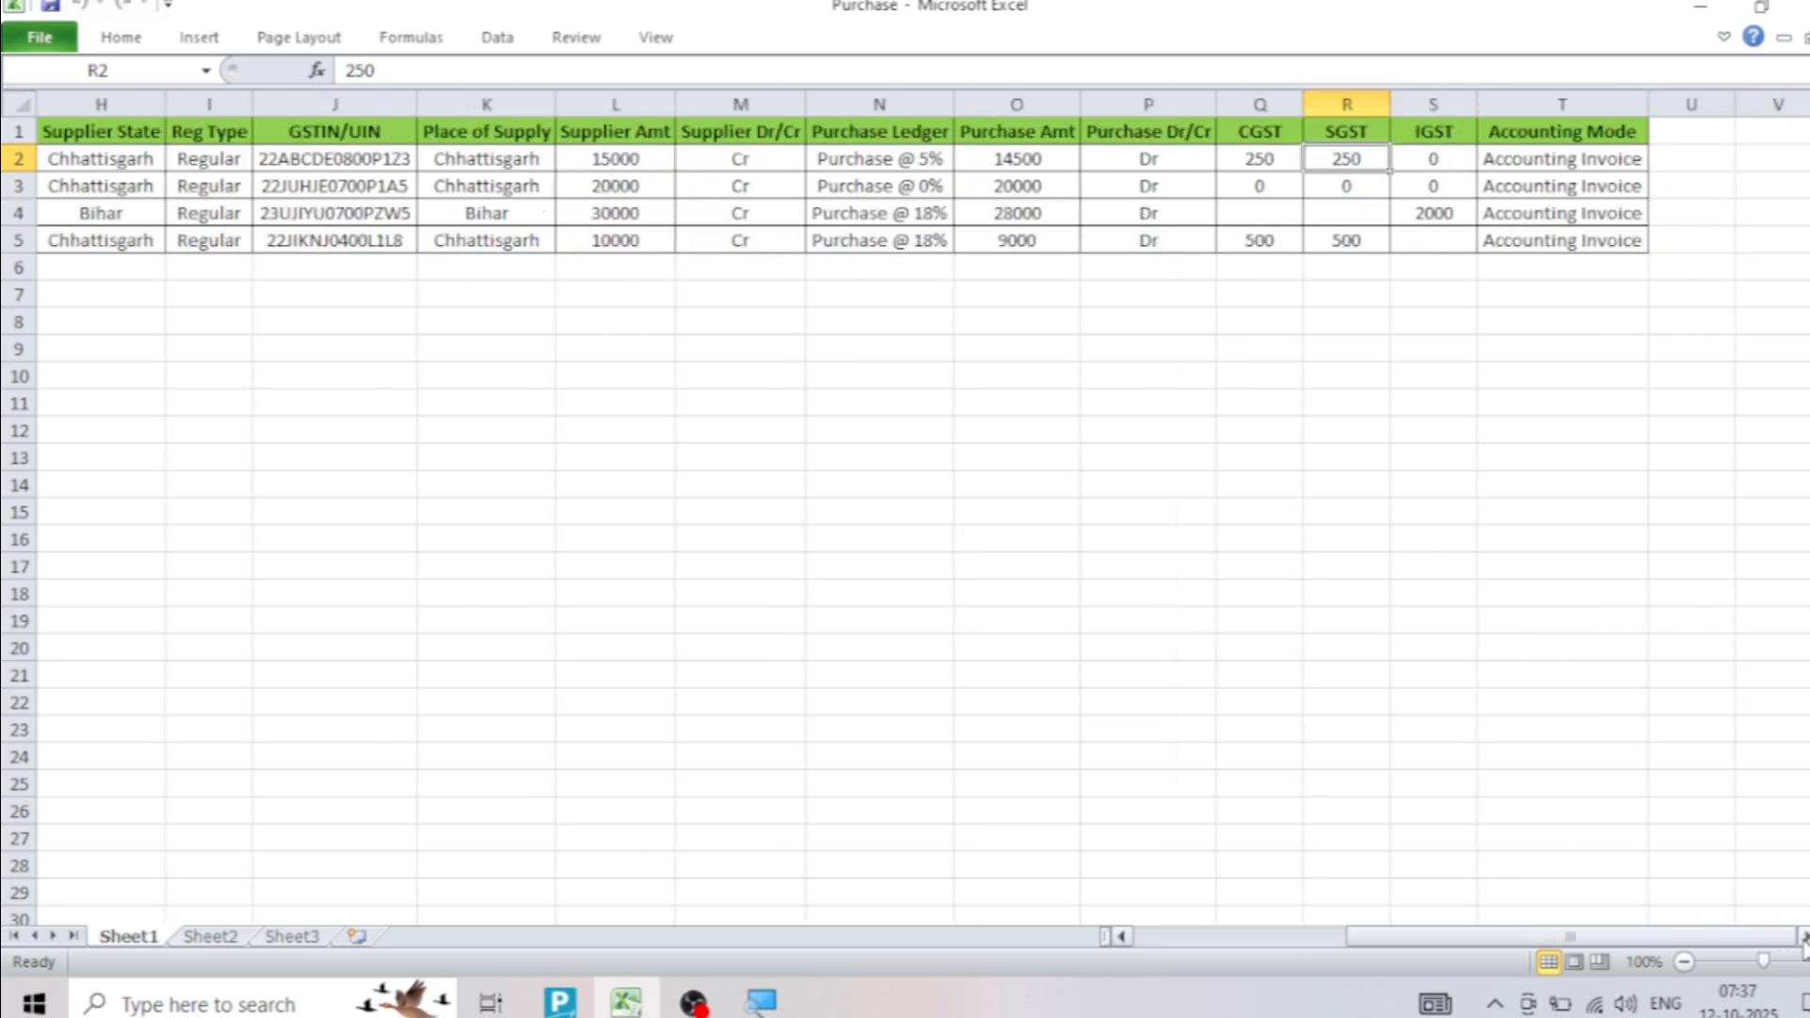
pyautogui.click(1434, 140)
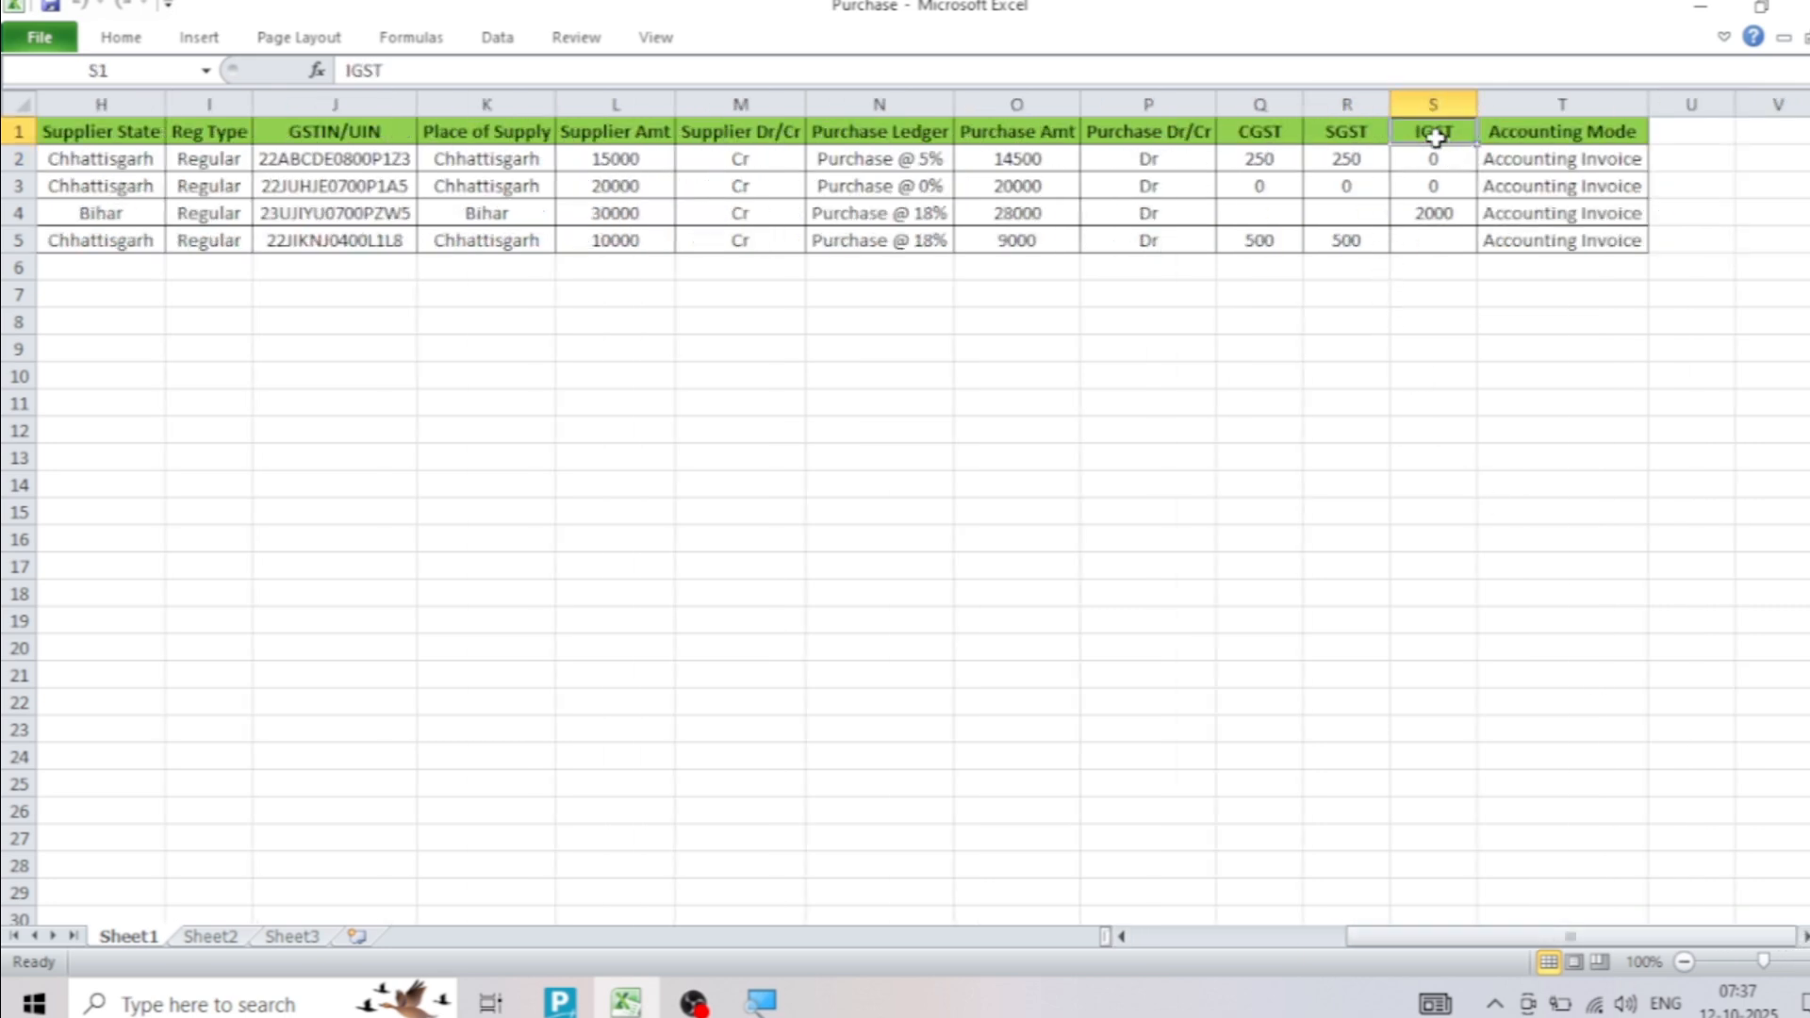
pyautogui.moveTo(1434, 135); pyautogui.dragTo(1434, 241)
pyautogui.click(1443, 163)
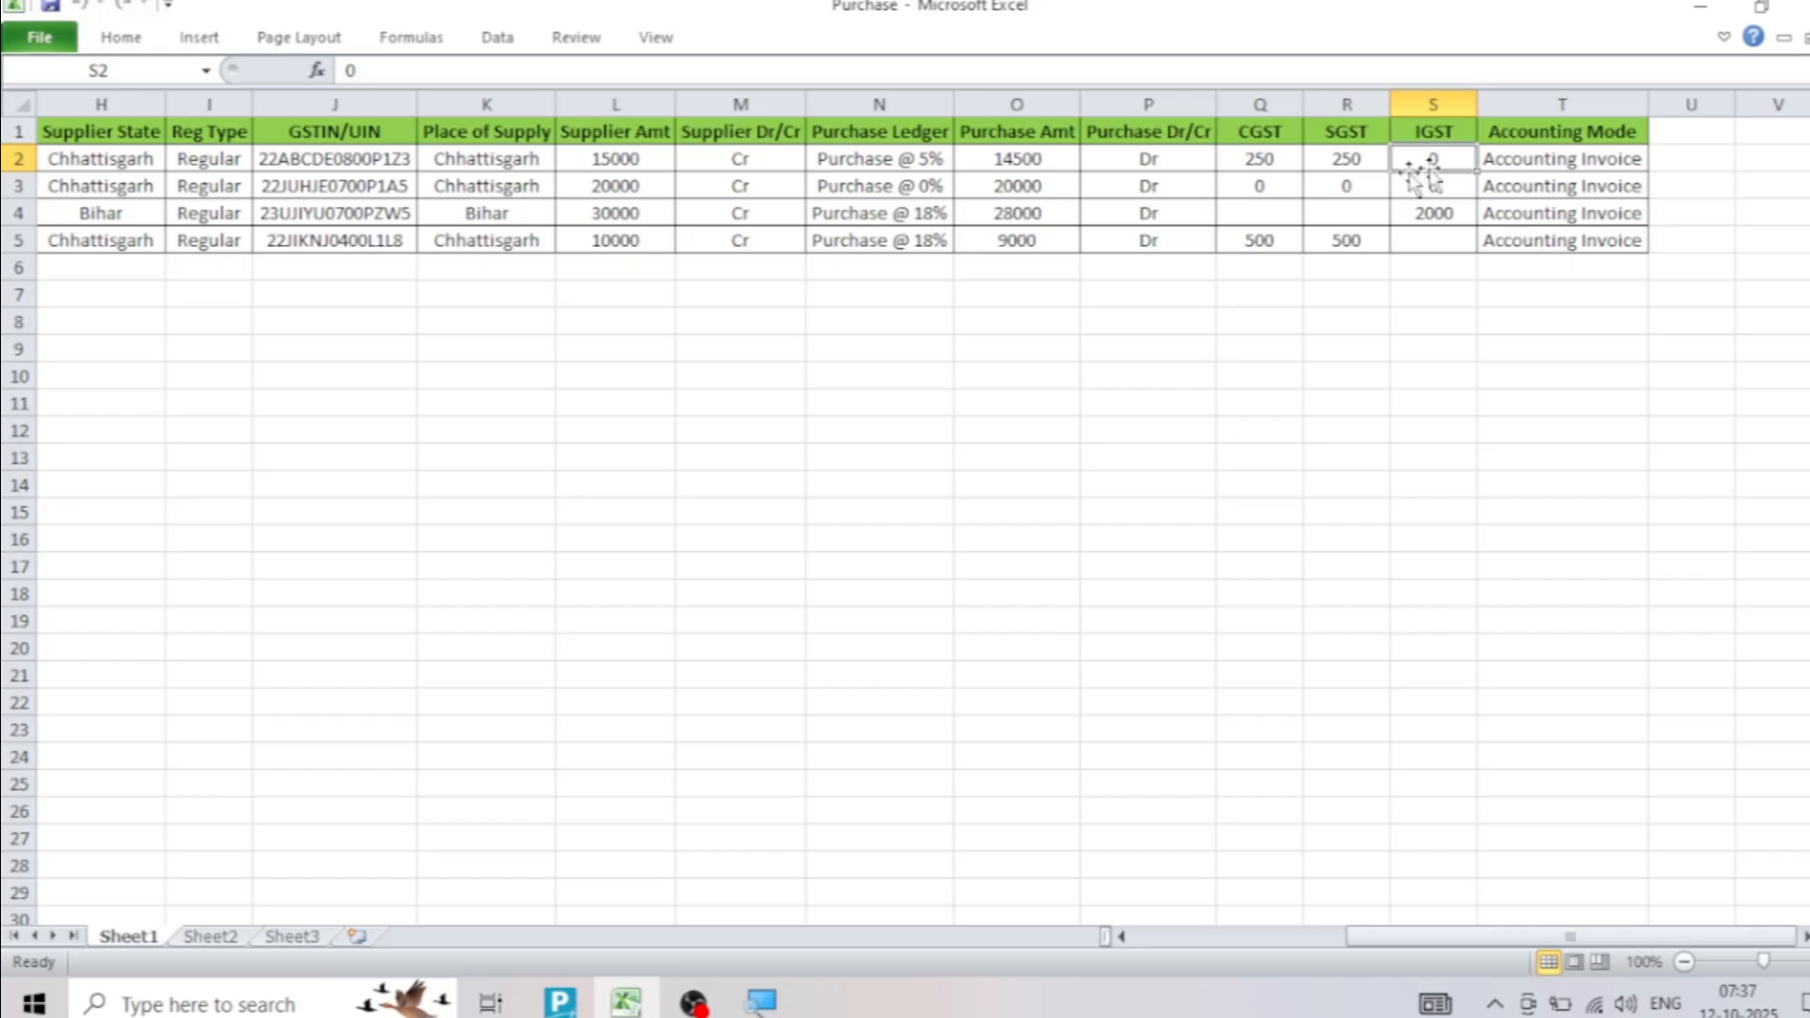
pyautogui.click(486, 217)
pyautogui.moveTo(542, 217); pyautogui.dragTo(1418, 219)
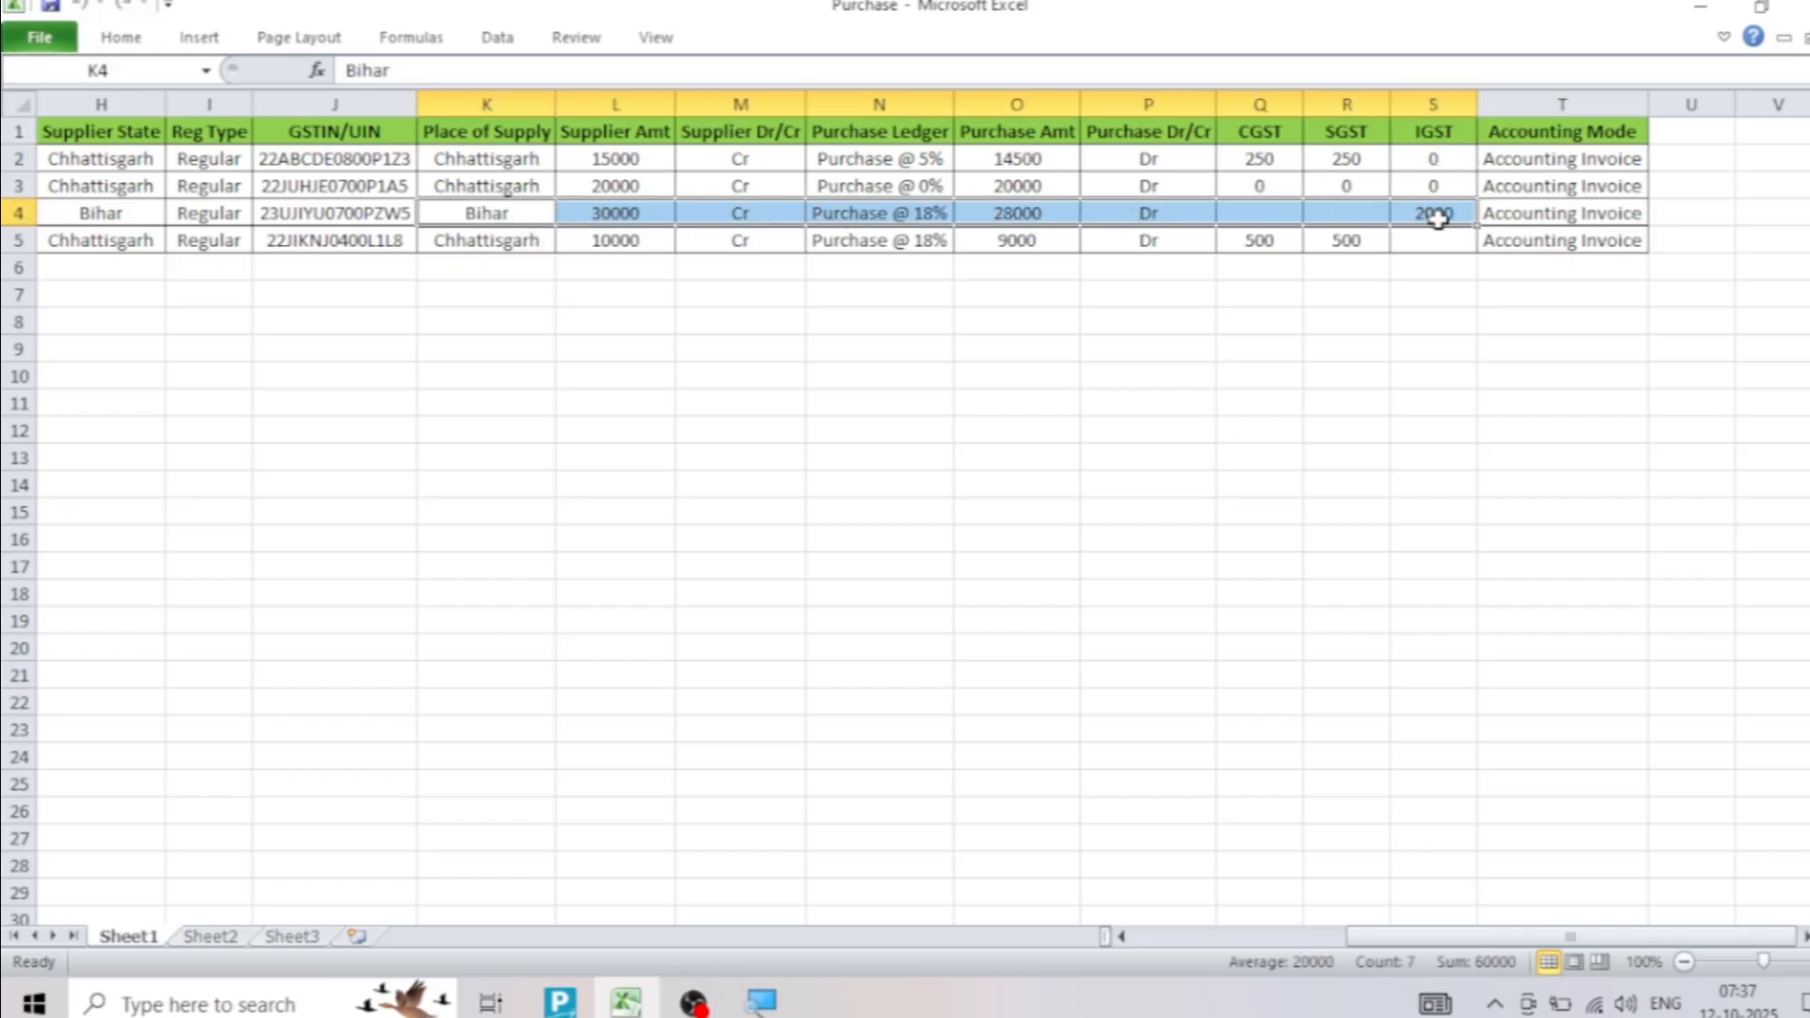
pyautogui.click(1428, 216)
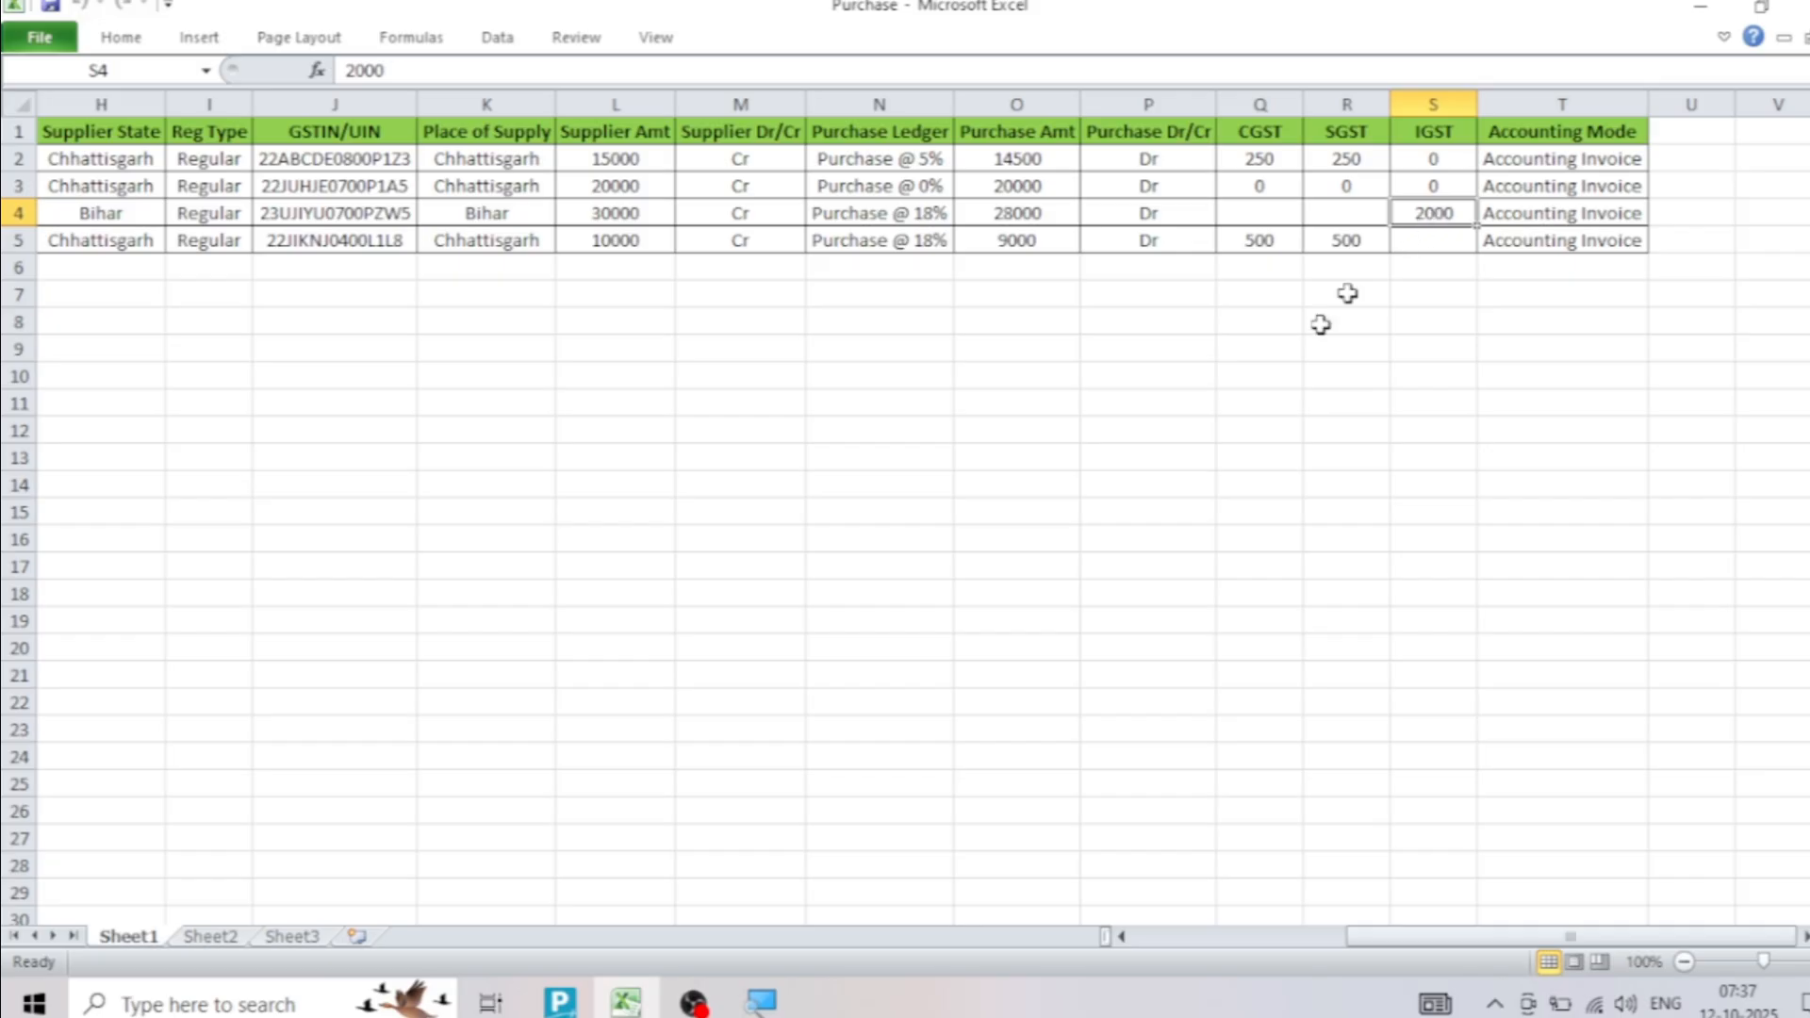
# Back in TallyPrime, map the Ledger Amount to the IGST column, end the field list and save the mapping template
pyautogui.click(559, 1004)
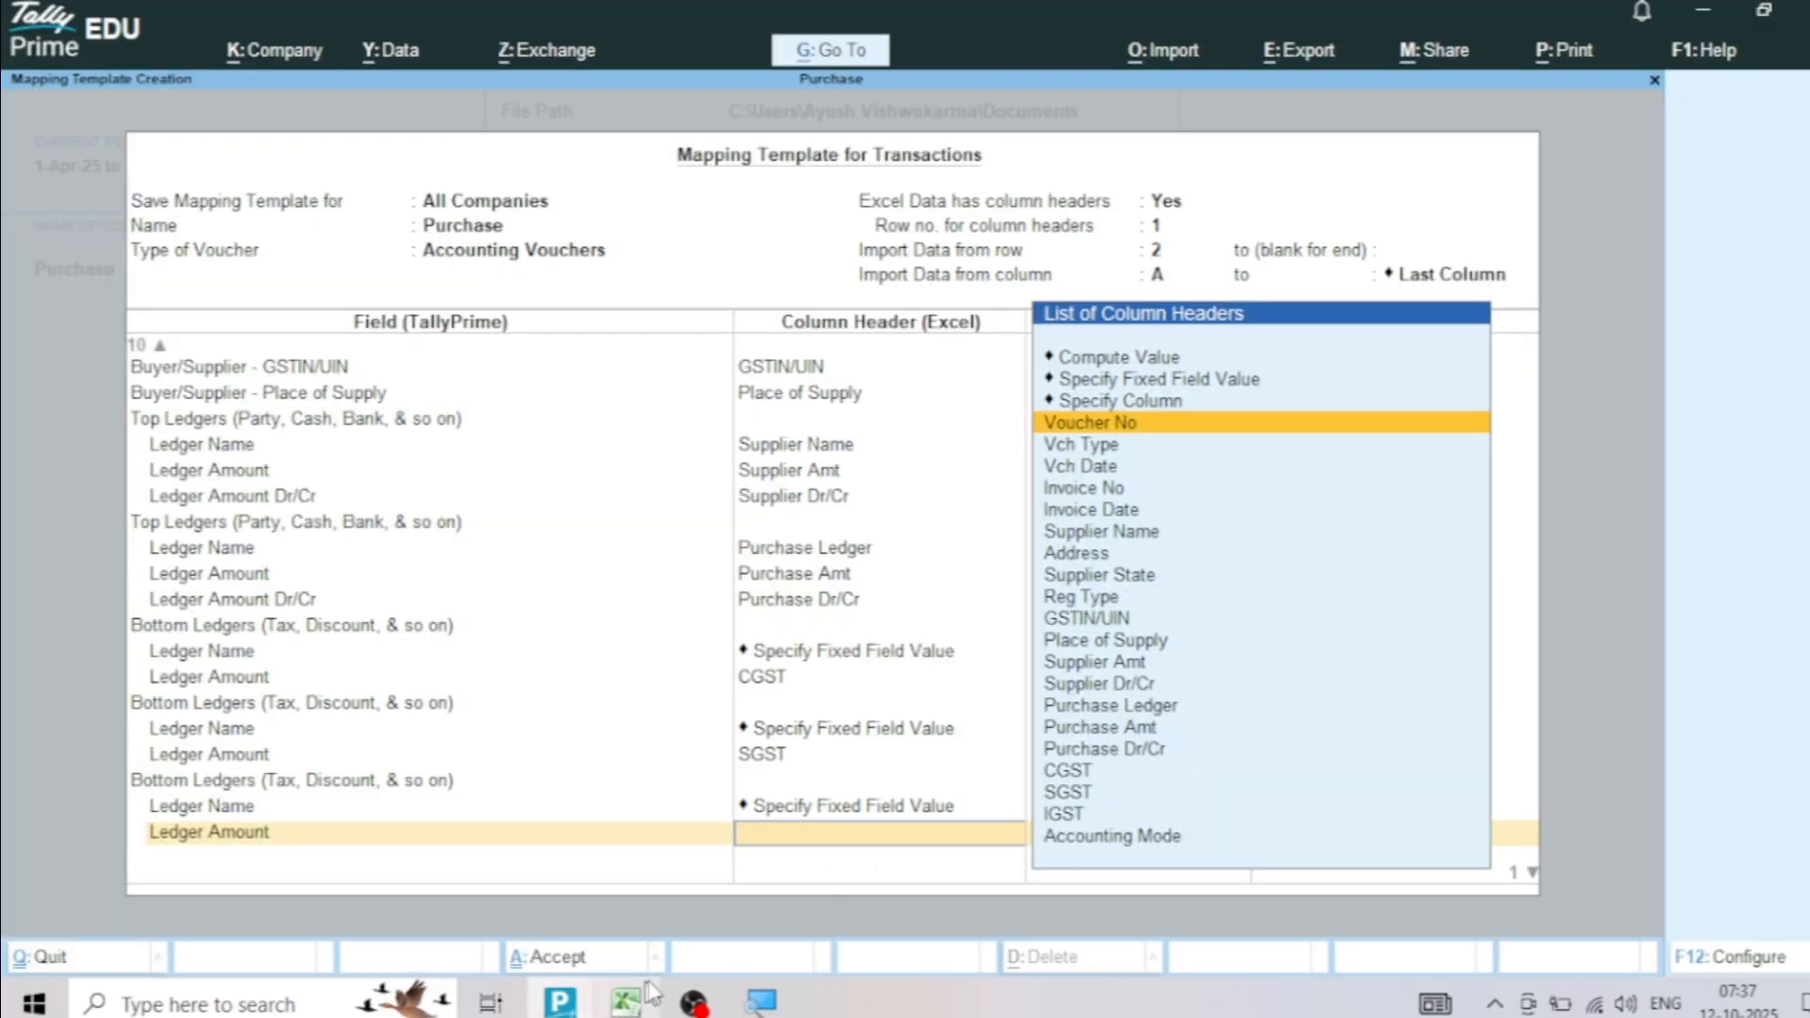
pyautogui.moveTo(657, 990)
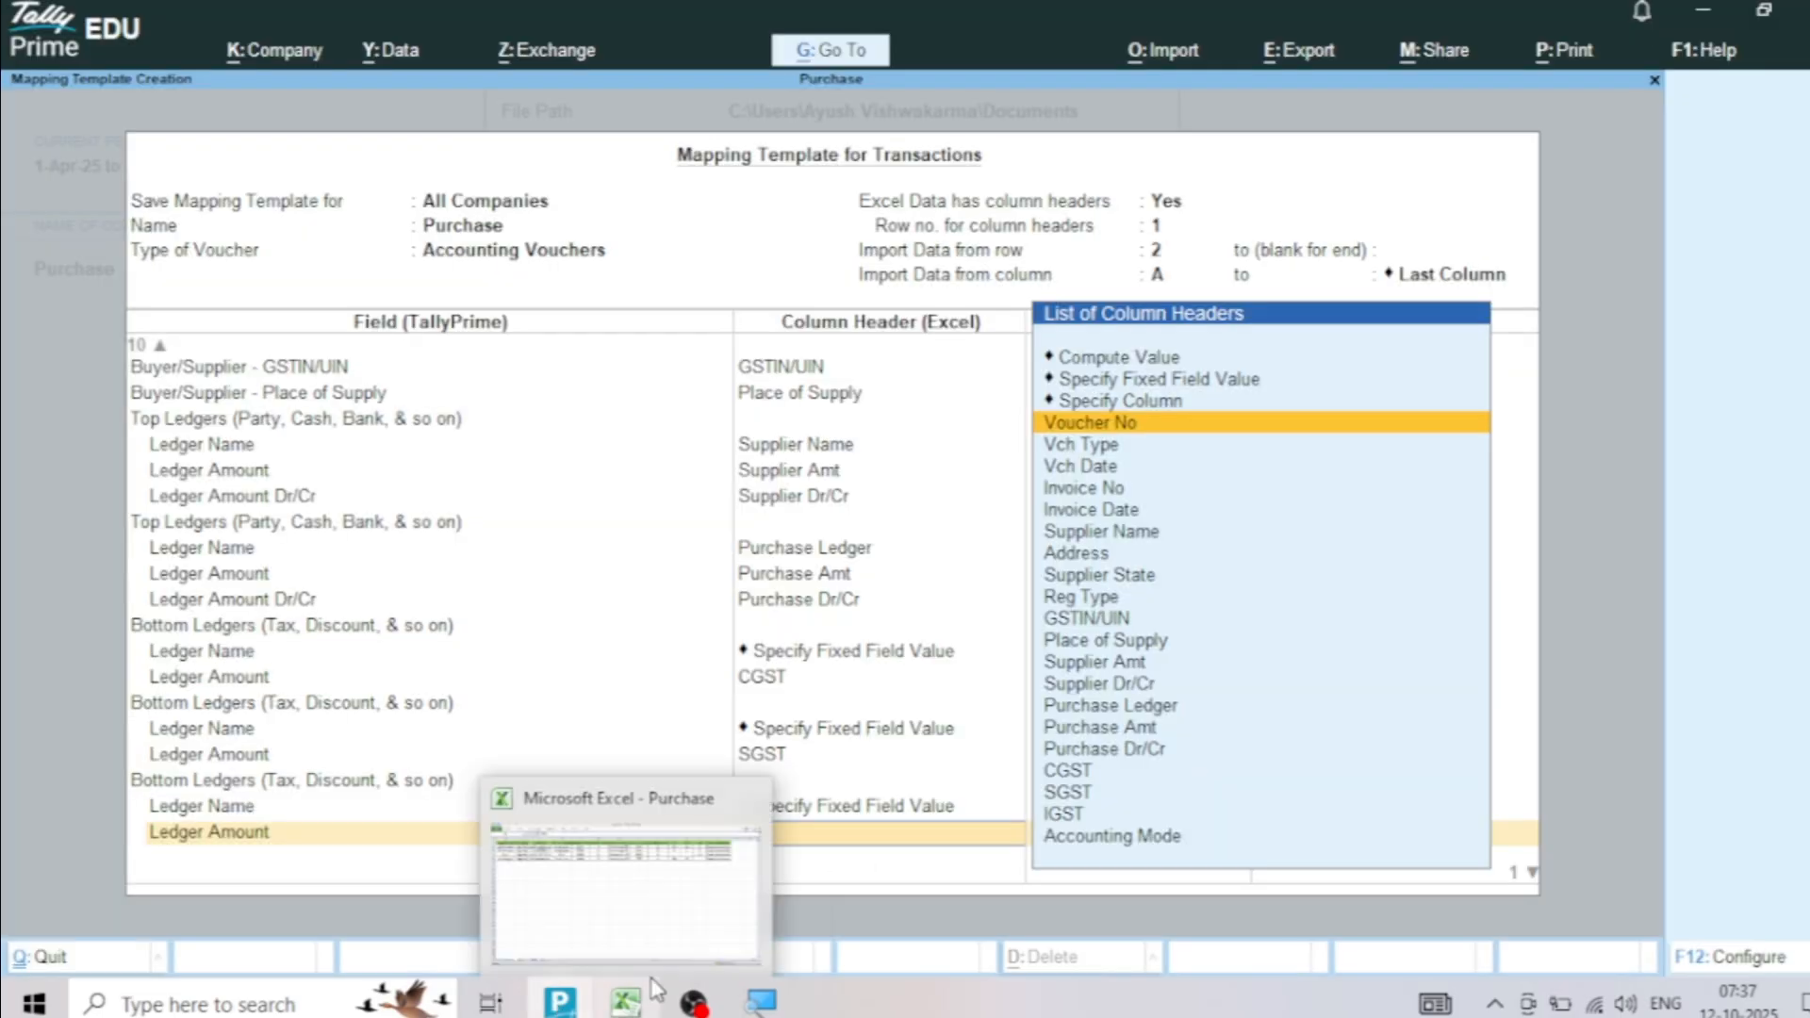
pyautogui.press('Down')
pyautogui.press('Down')
pyautogui.press('Down')
pyautogui.press('Down')
pyautogui.press('Down')
pyautogui.press('Down')
pyautogui.press('Down')
pyautogui.press('Down')
pyautogui.press('Down')
pyautogui.press('Down')
pyautogui.press('Down')
pyautogui.press('Down')
pyautogui.press('Down')
pyautogui.press('Down')
pyautogui.press('Down')
pyautogui.press('Down')
pyautogui.press('Down')
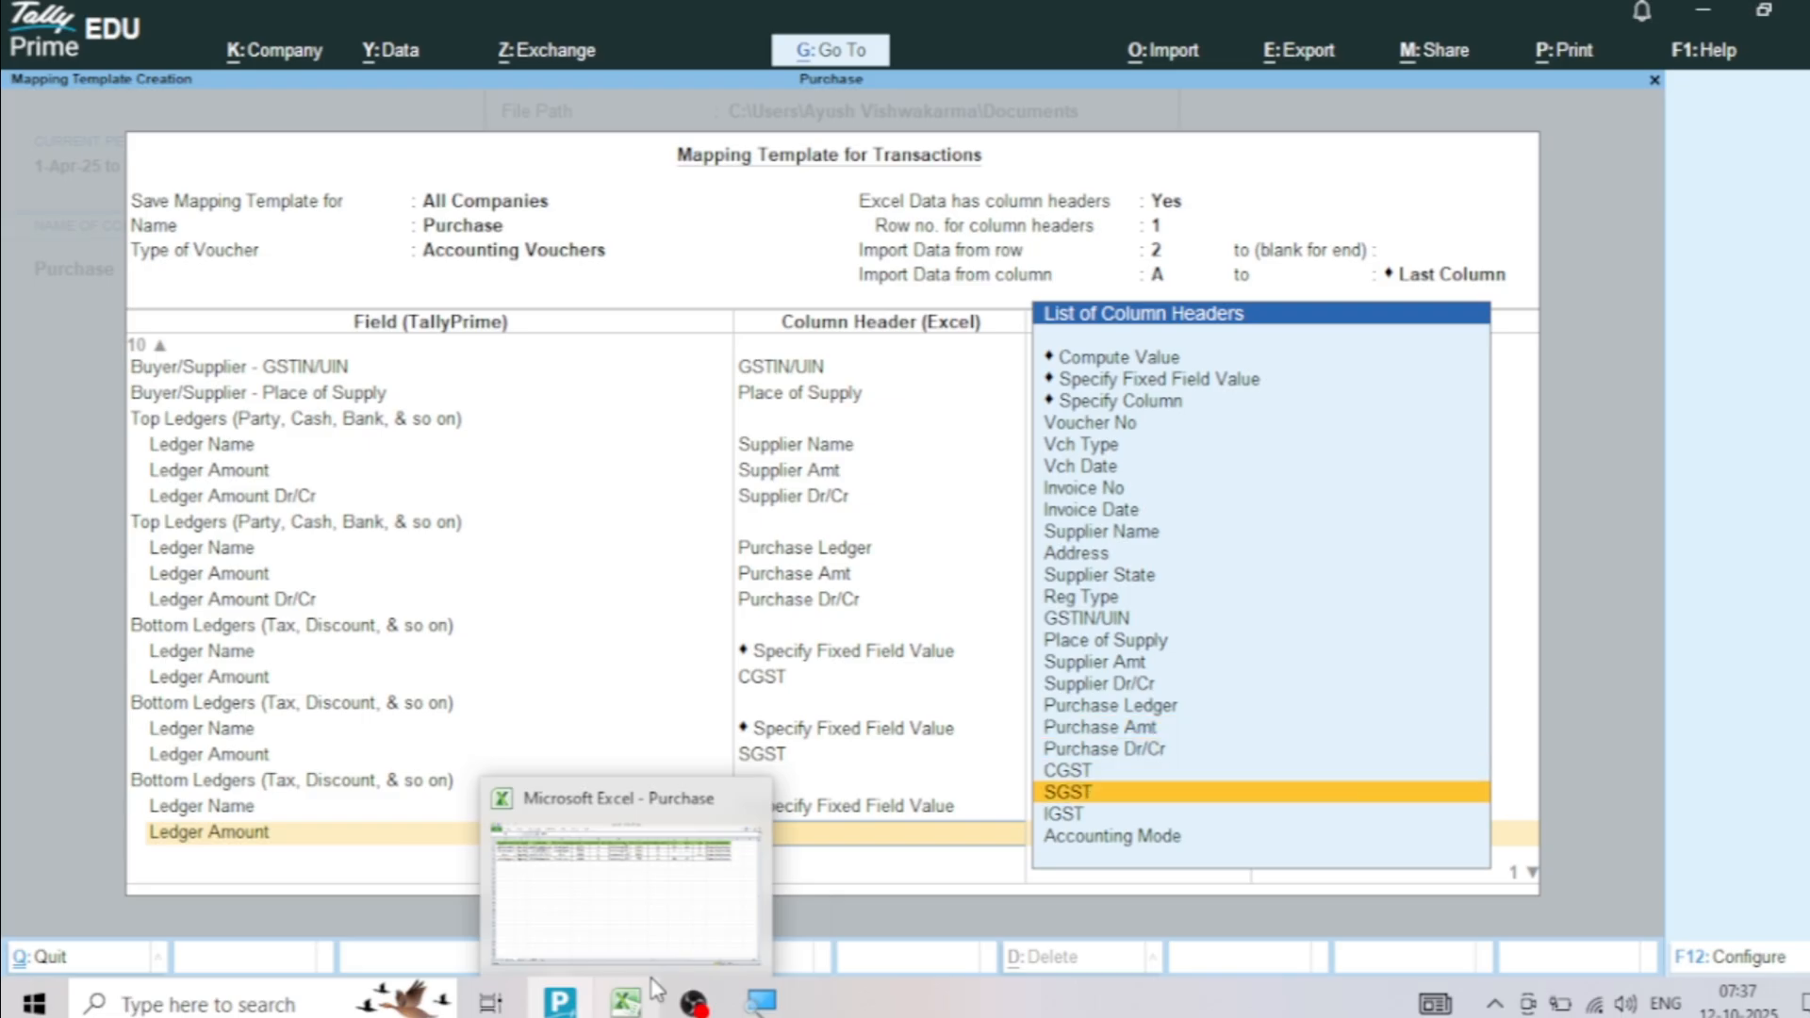
pyautogui.press('Return')
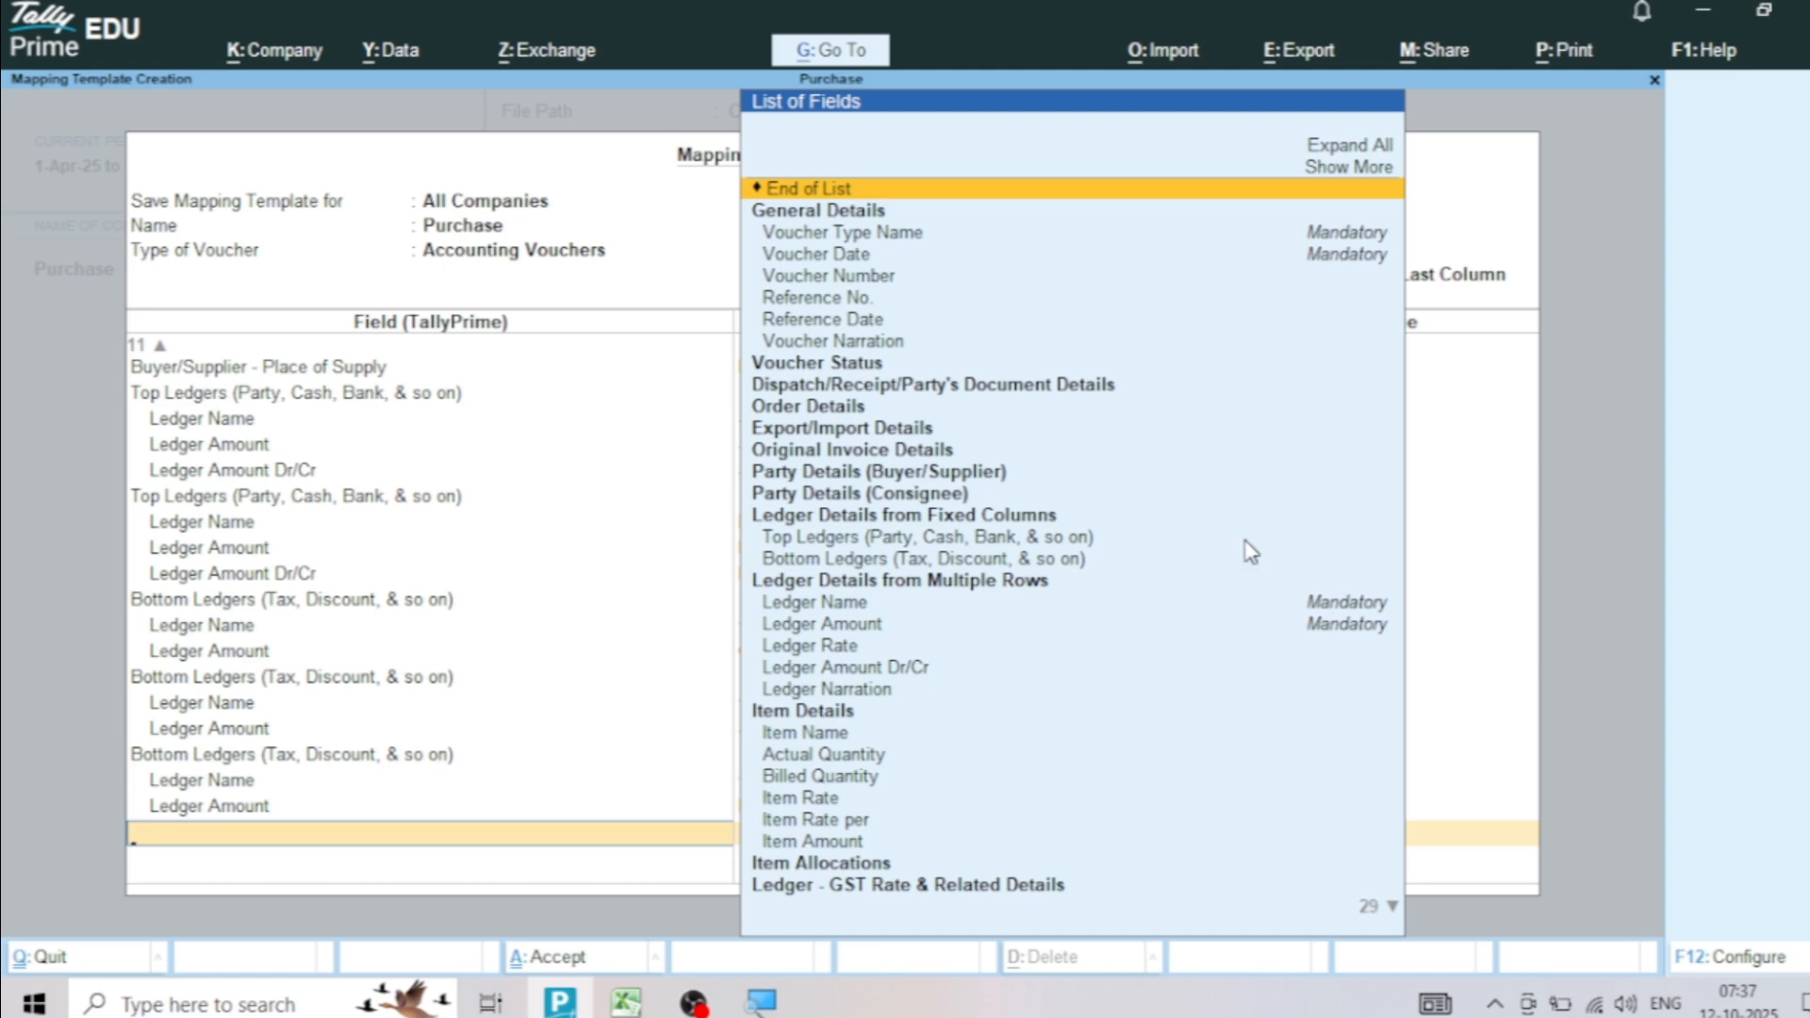
pyautogui.press('Return')
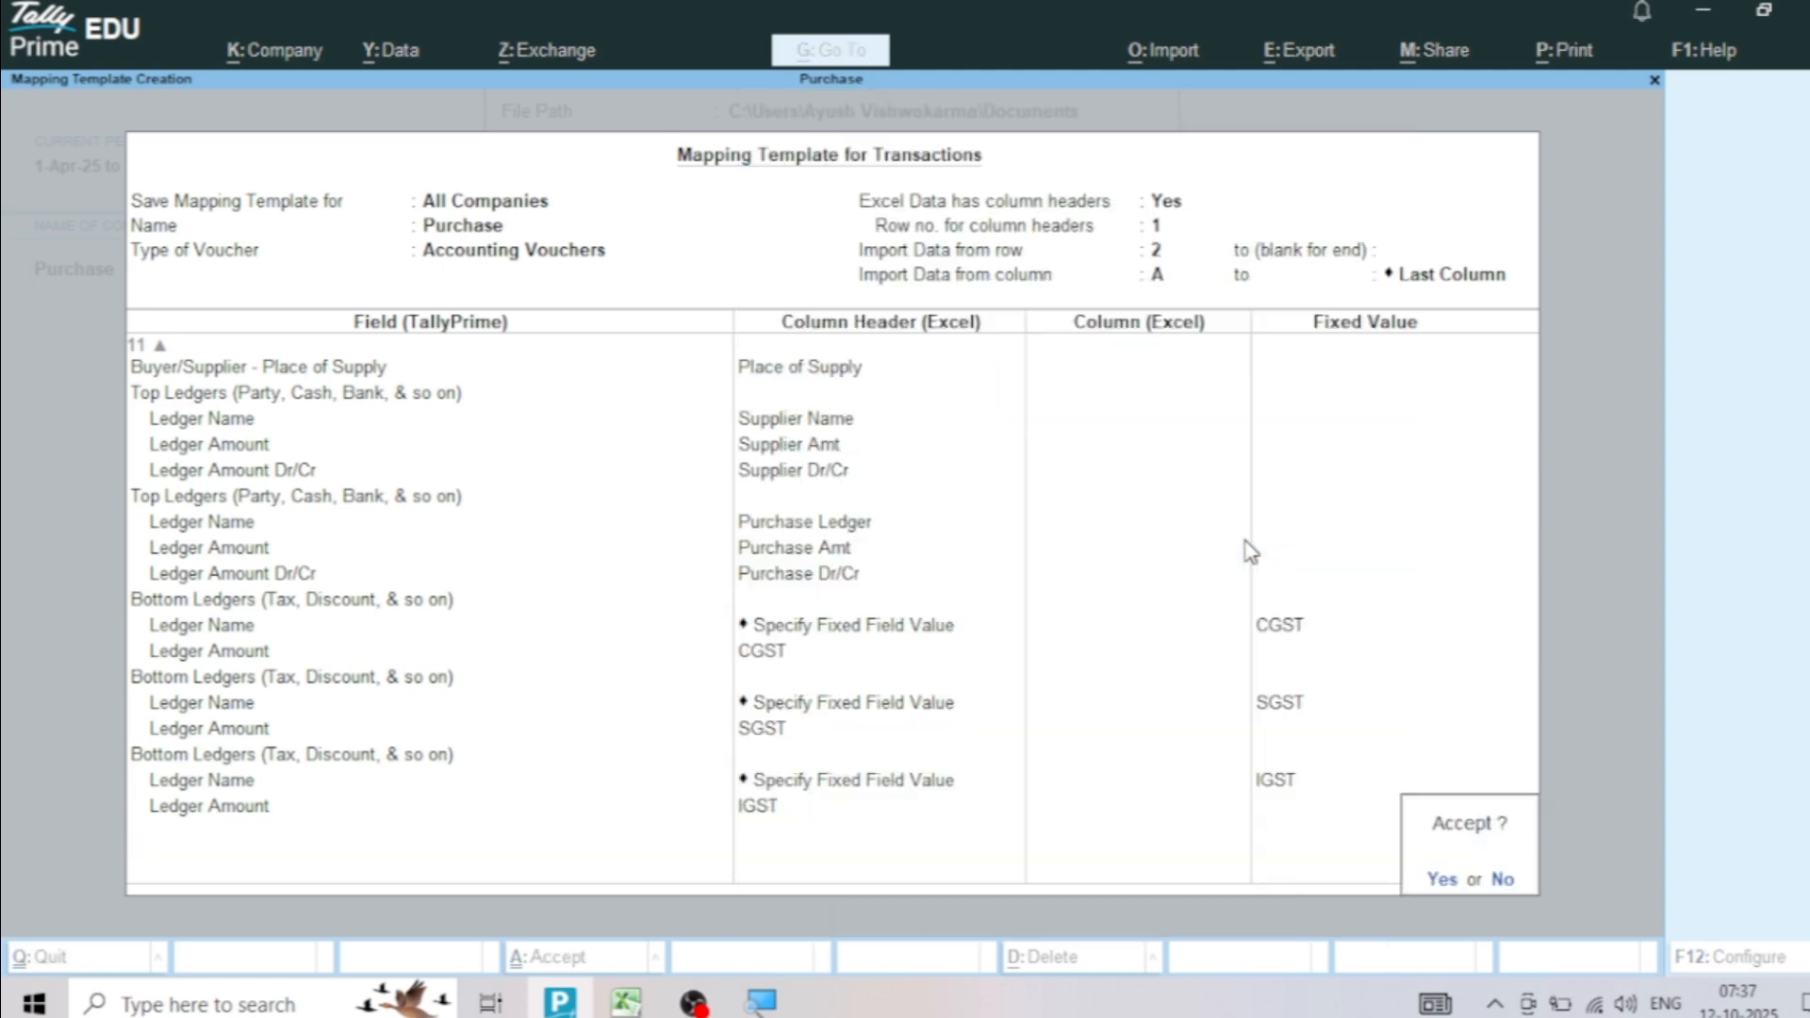
pyautogui.press('Return')
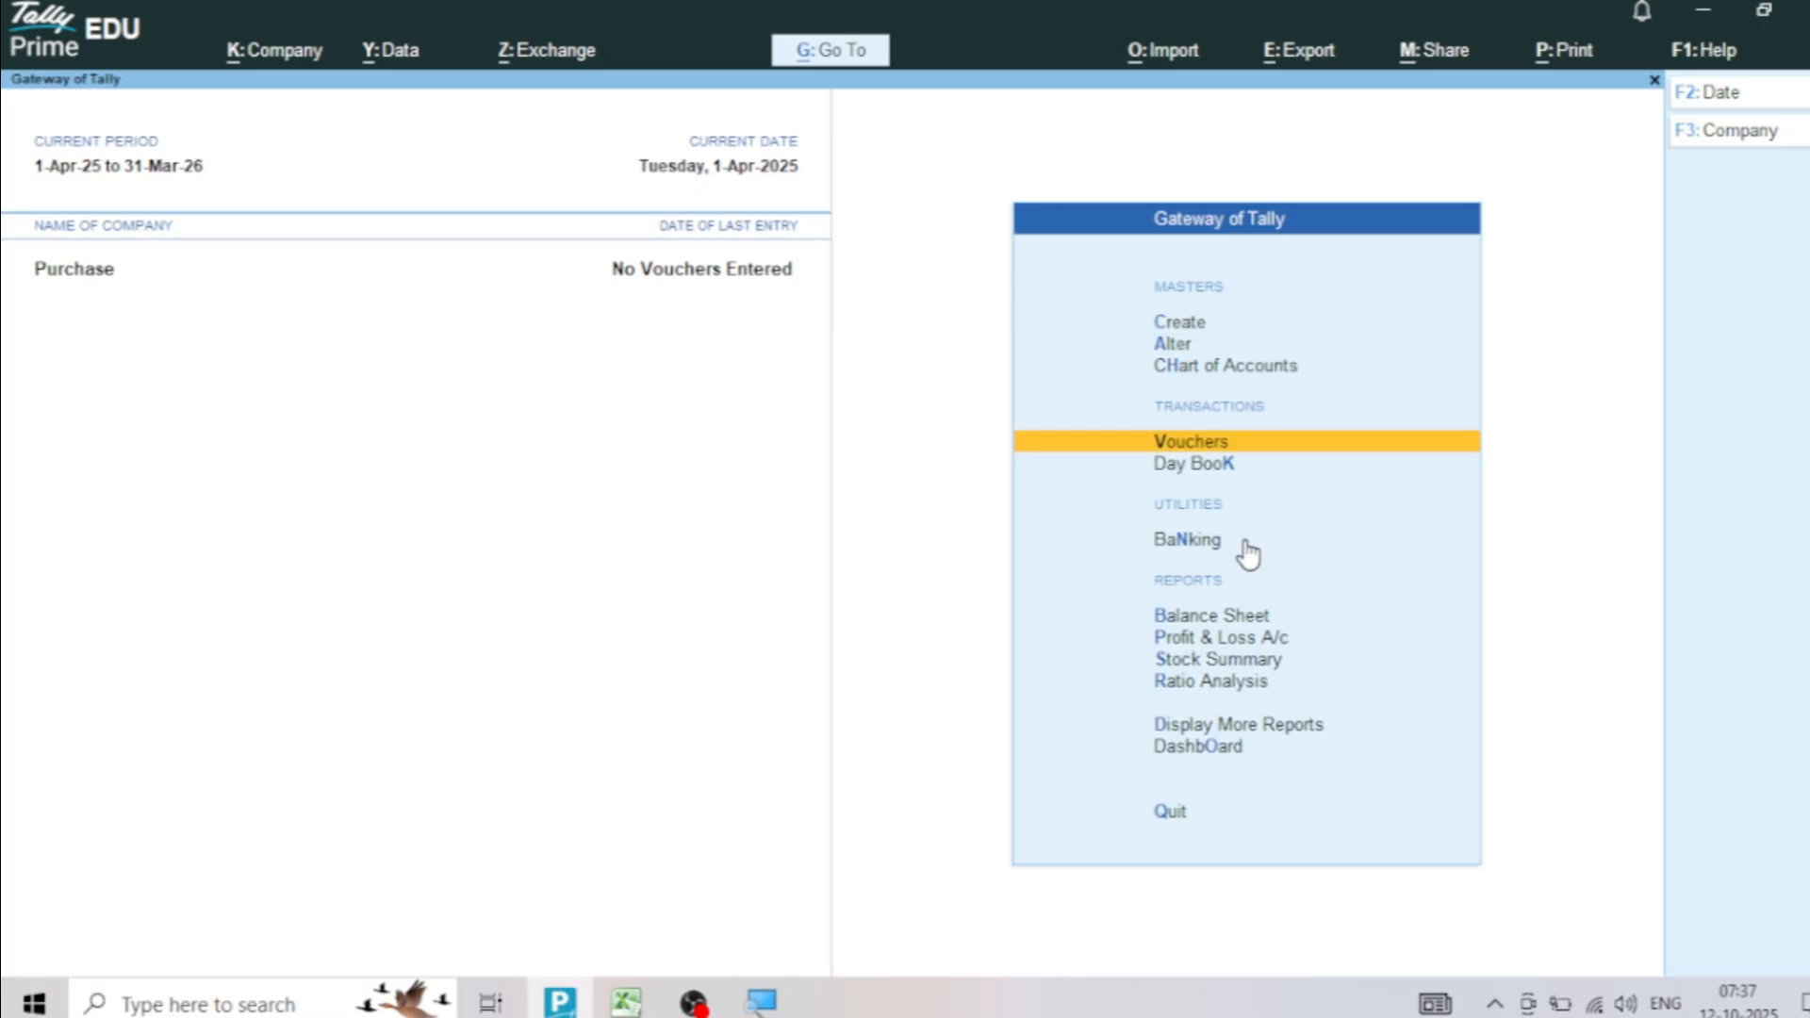
# Open the Purchase transactions mapping template for alteration, using Sheet1 of Purchase.xlsx
pyautogui.click(1175, 59)
pyautogui.click(1230, 356)
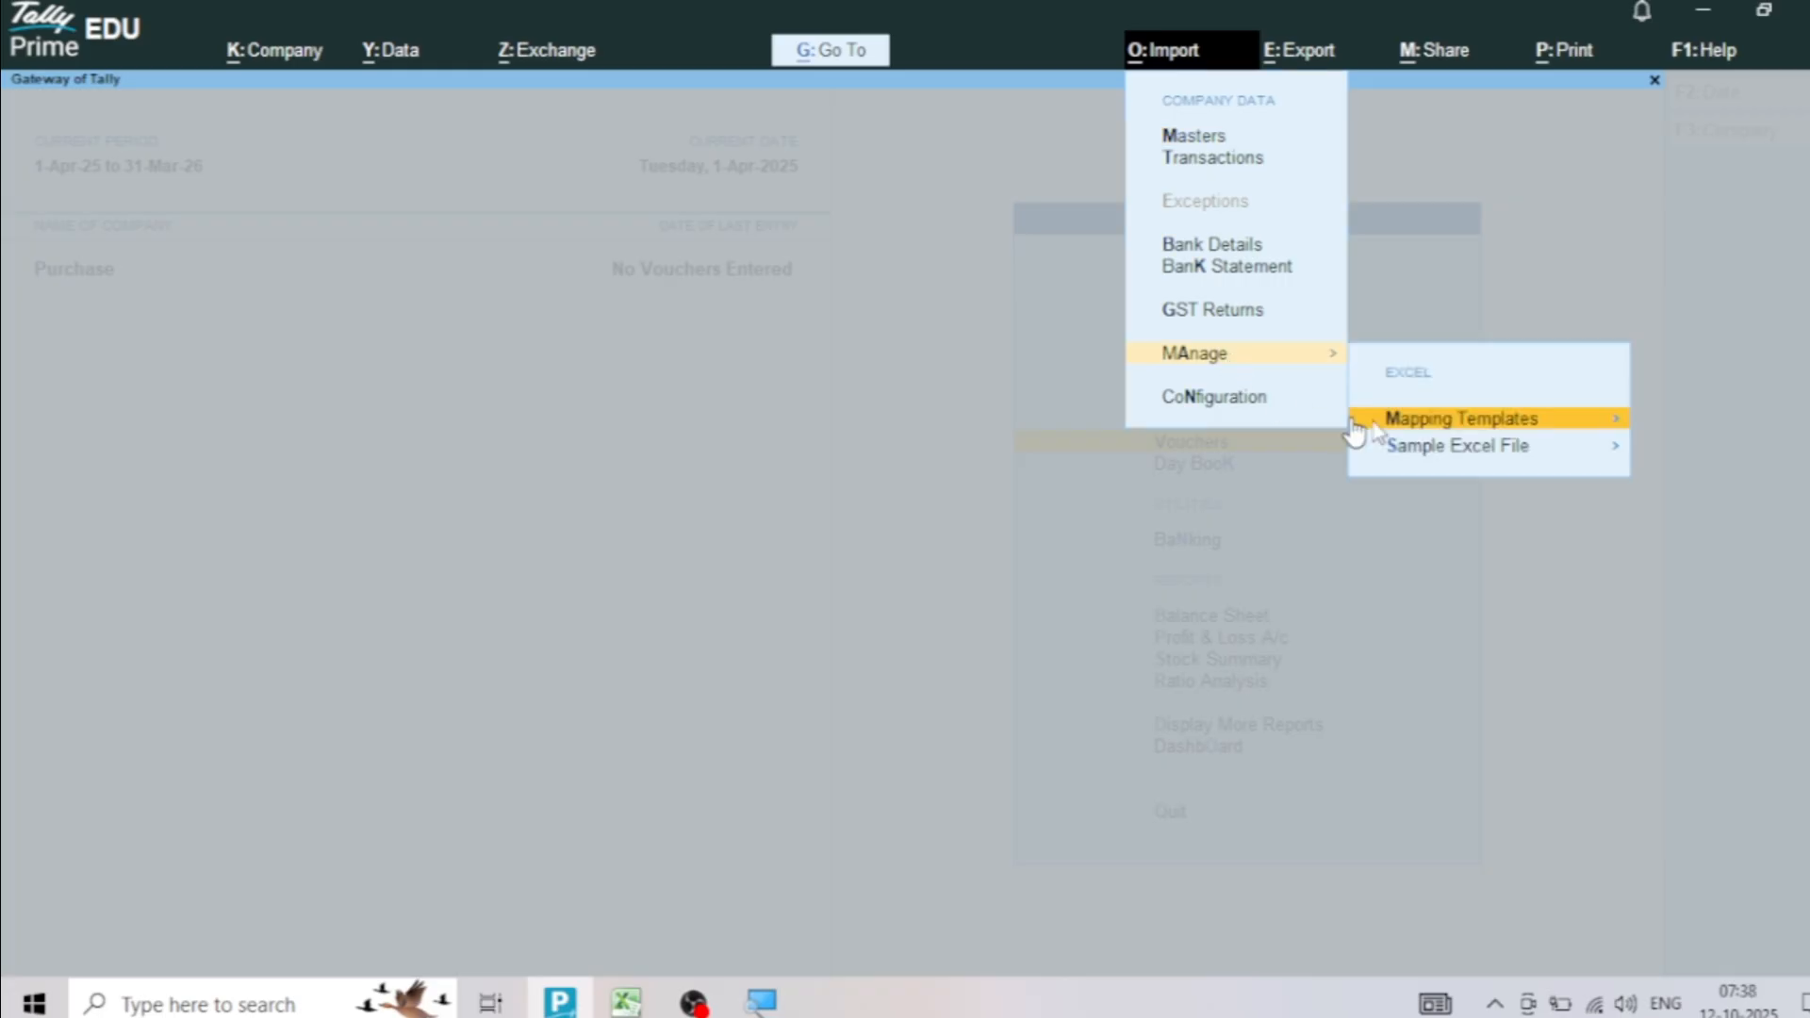
pyautogui.click(1411, 426)
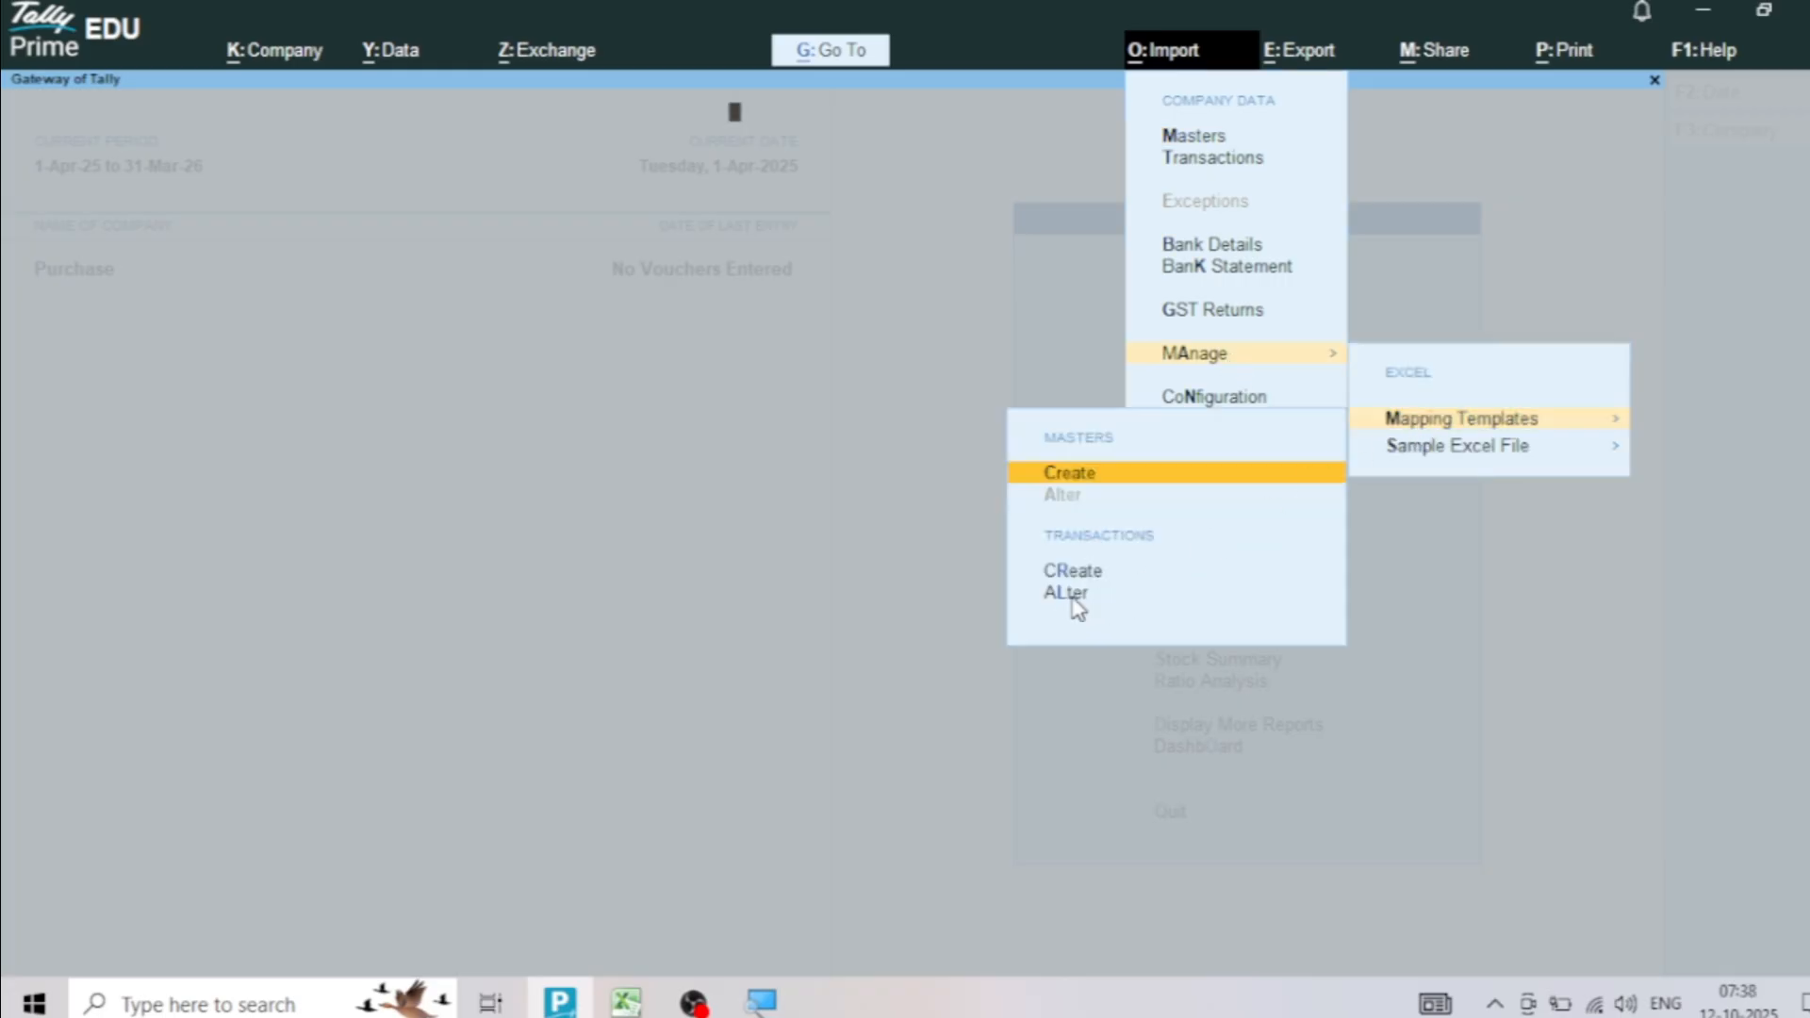
pyautogui.click(1073, 602)
pyautogui.press('Return')
pyautogui.press('Return')
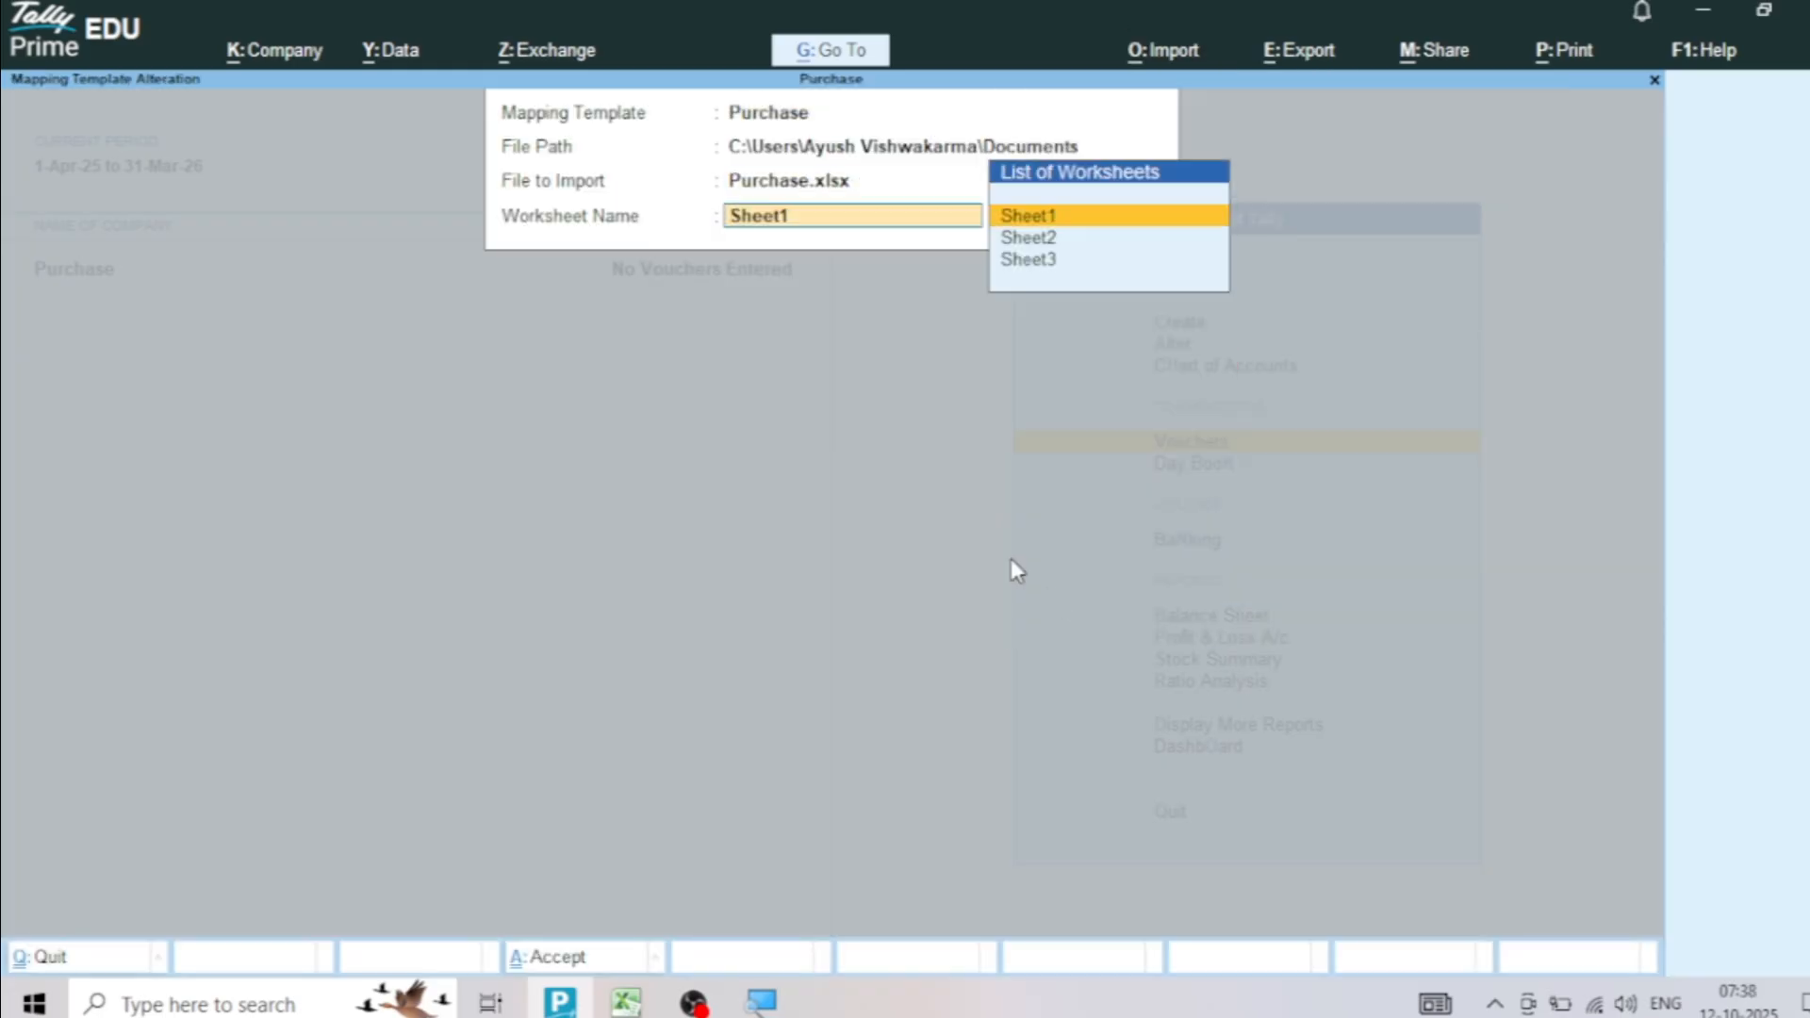
pyautogui.press('Return')
pyautogui.press('Return')
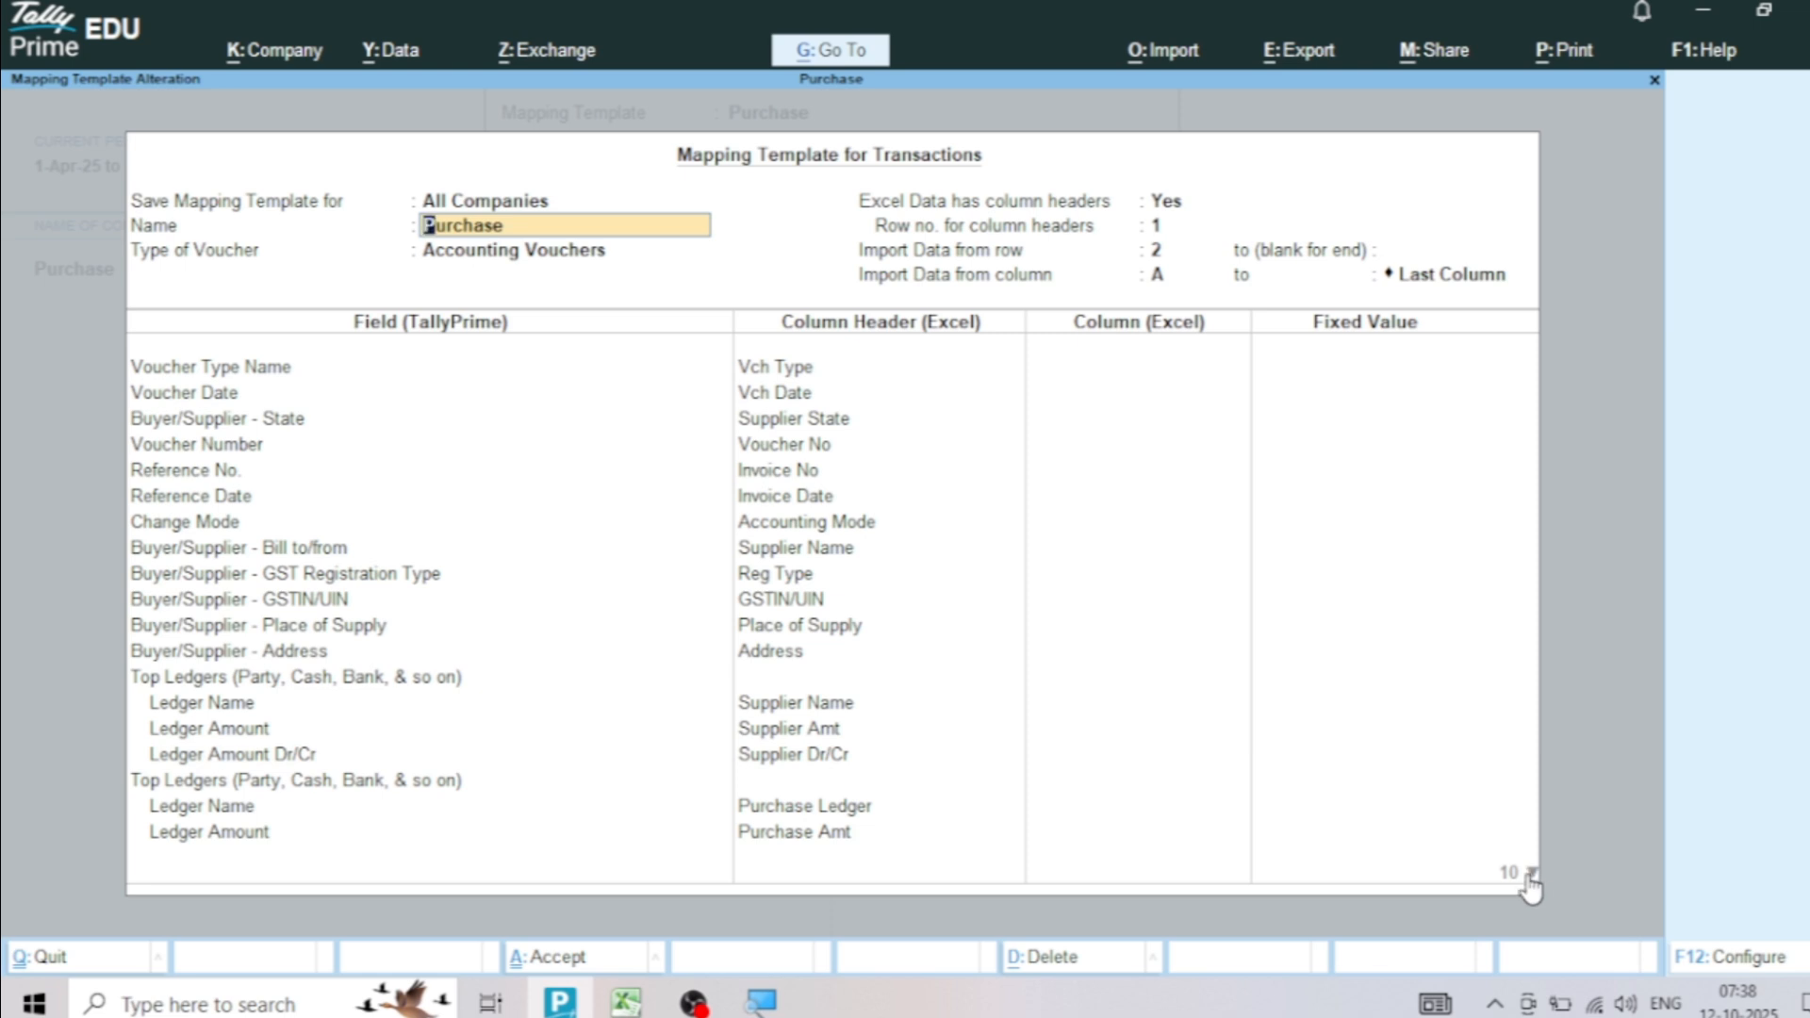
# Review the Purchase template's voucher and supplier field mappings and the ledger mappings for the supplier and purchase amounts
pyautogui.press('Return')
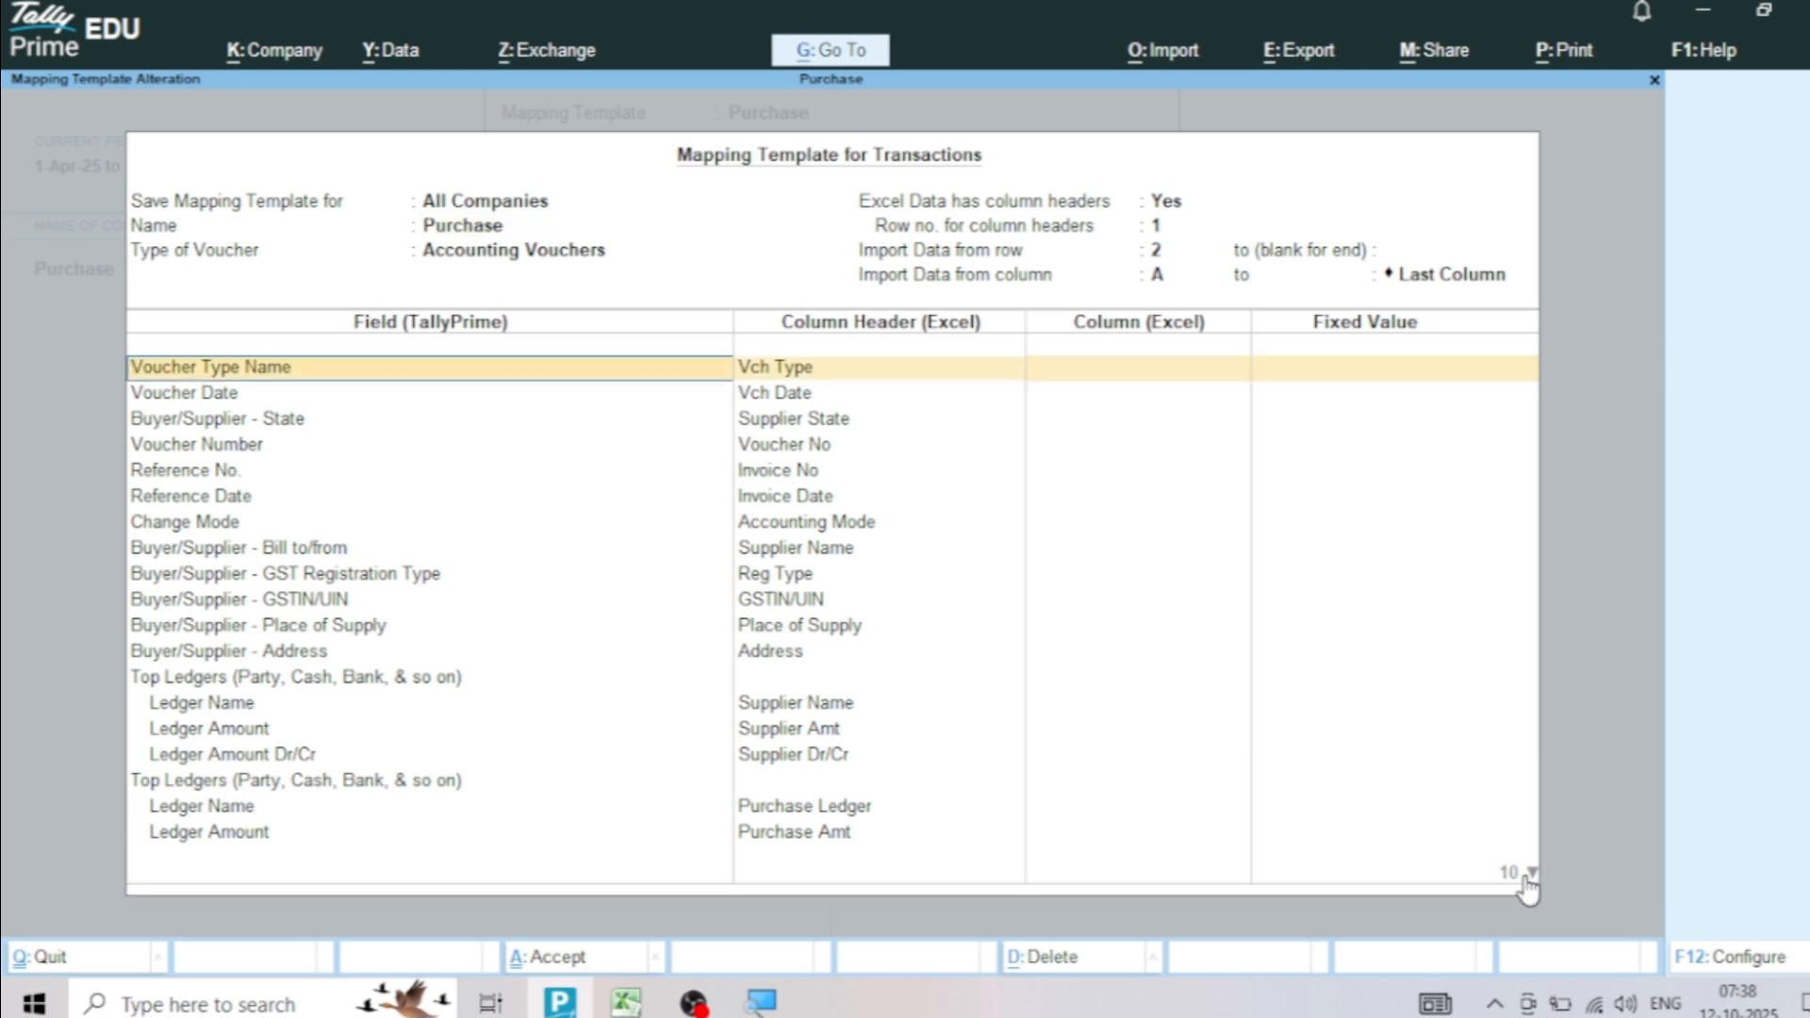
pyautogui.press('Down')
pyautogui.press('Down')
pyautogui.press('Down')
pyautogui.press('Down')
pyautogui.press('Down')
pyautogui.press('Down')
pyautogui.press('Down')
pyautogui.press('Down')
pyautogui.press('Down')
pyautogui.press('Down')
pyautogui.press('Down')
pyautogui.press('Down')
pyautogui.press('Down')
pyautogui.press('Down')
pyautogui.press('Down')
pyautogui.press('Down')
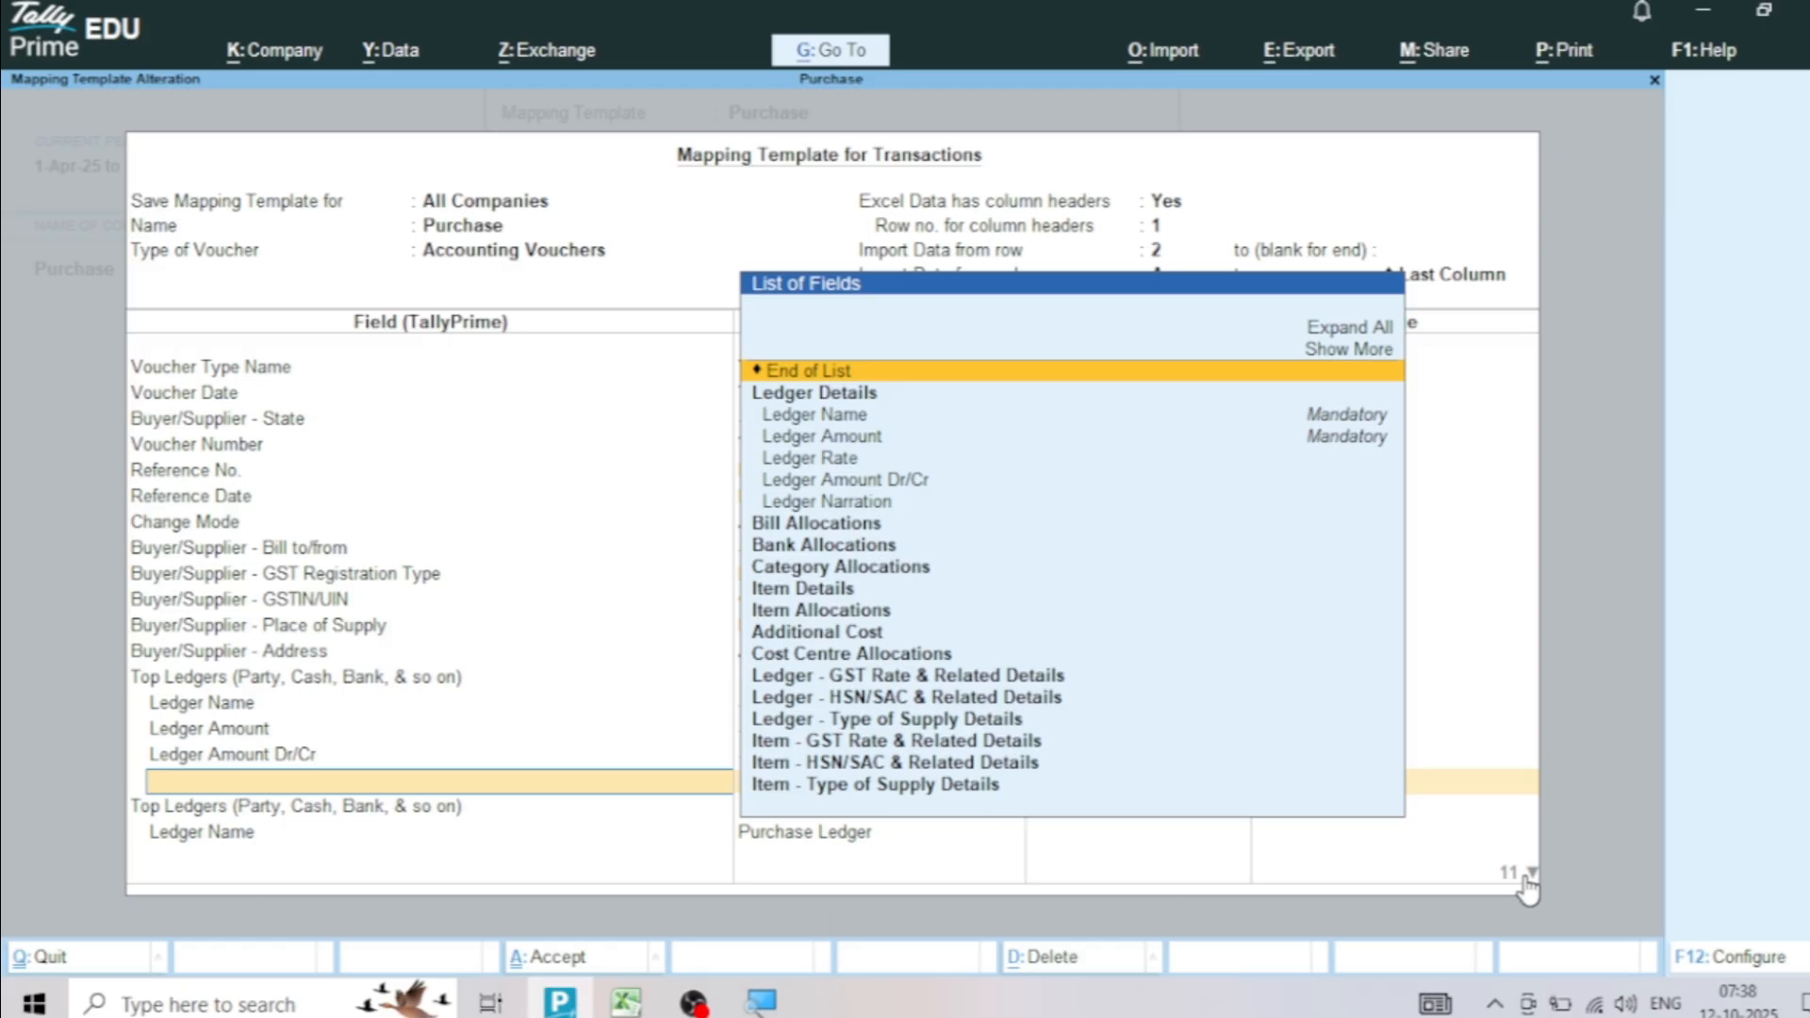
pyautogui.press('Return')
pyautogui.press('Down')
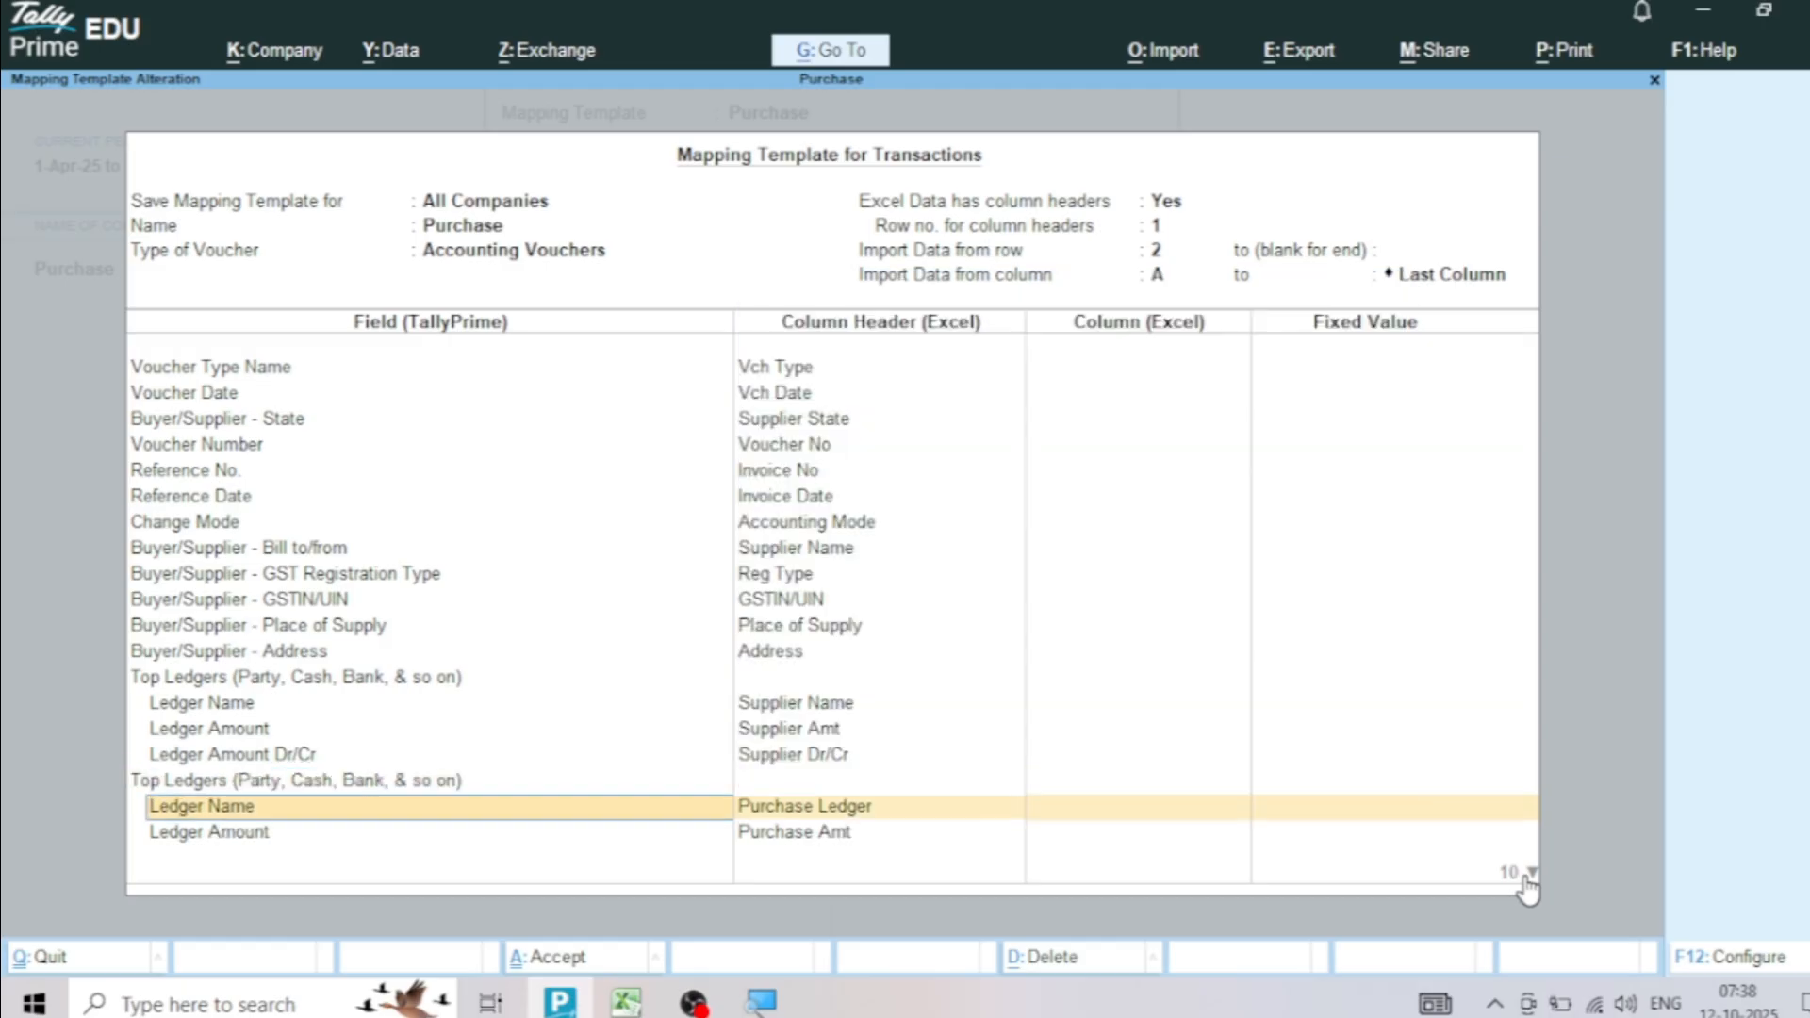
pyautogui.press('Down')
pyautogui.press('Down')
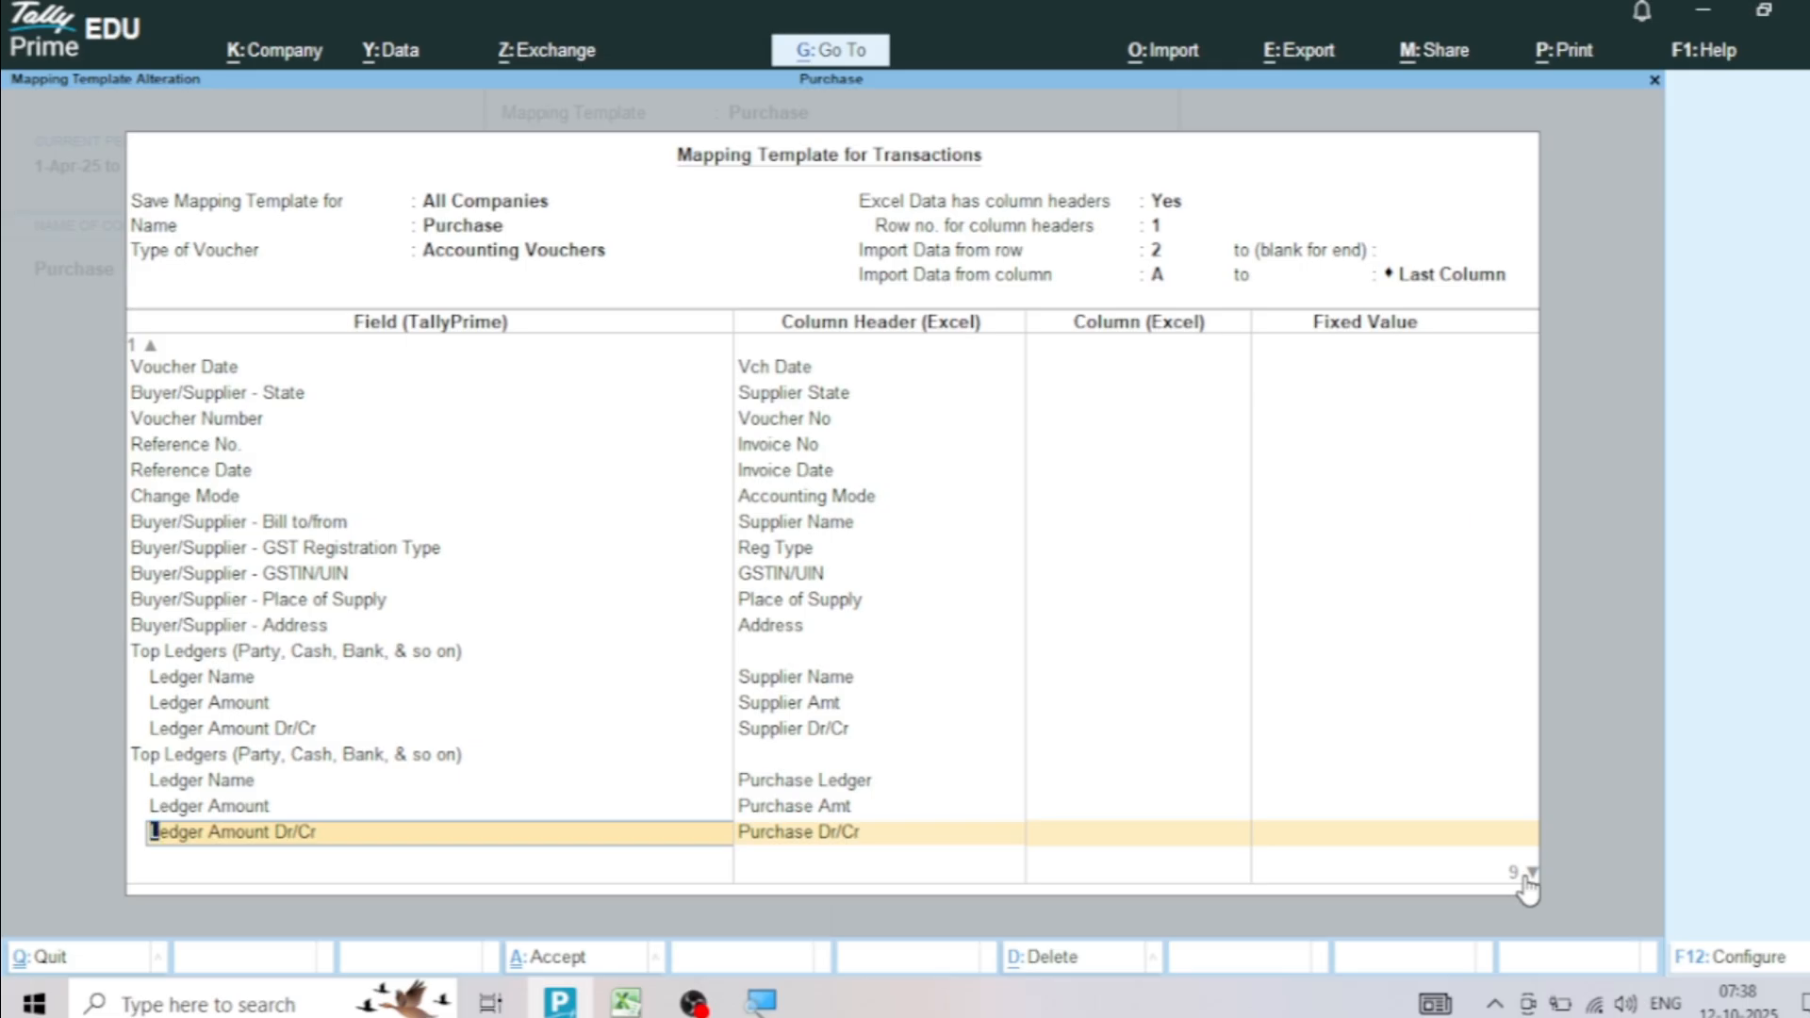
pyautogui.press('Return')
pyautogui.press('Return')
pyautogui.press('Return')
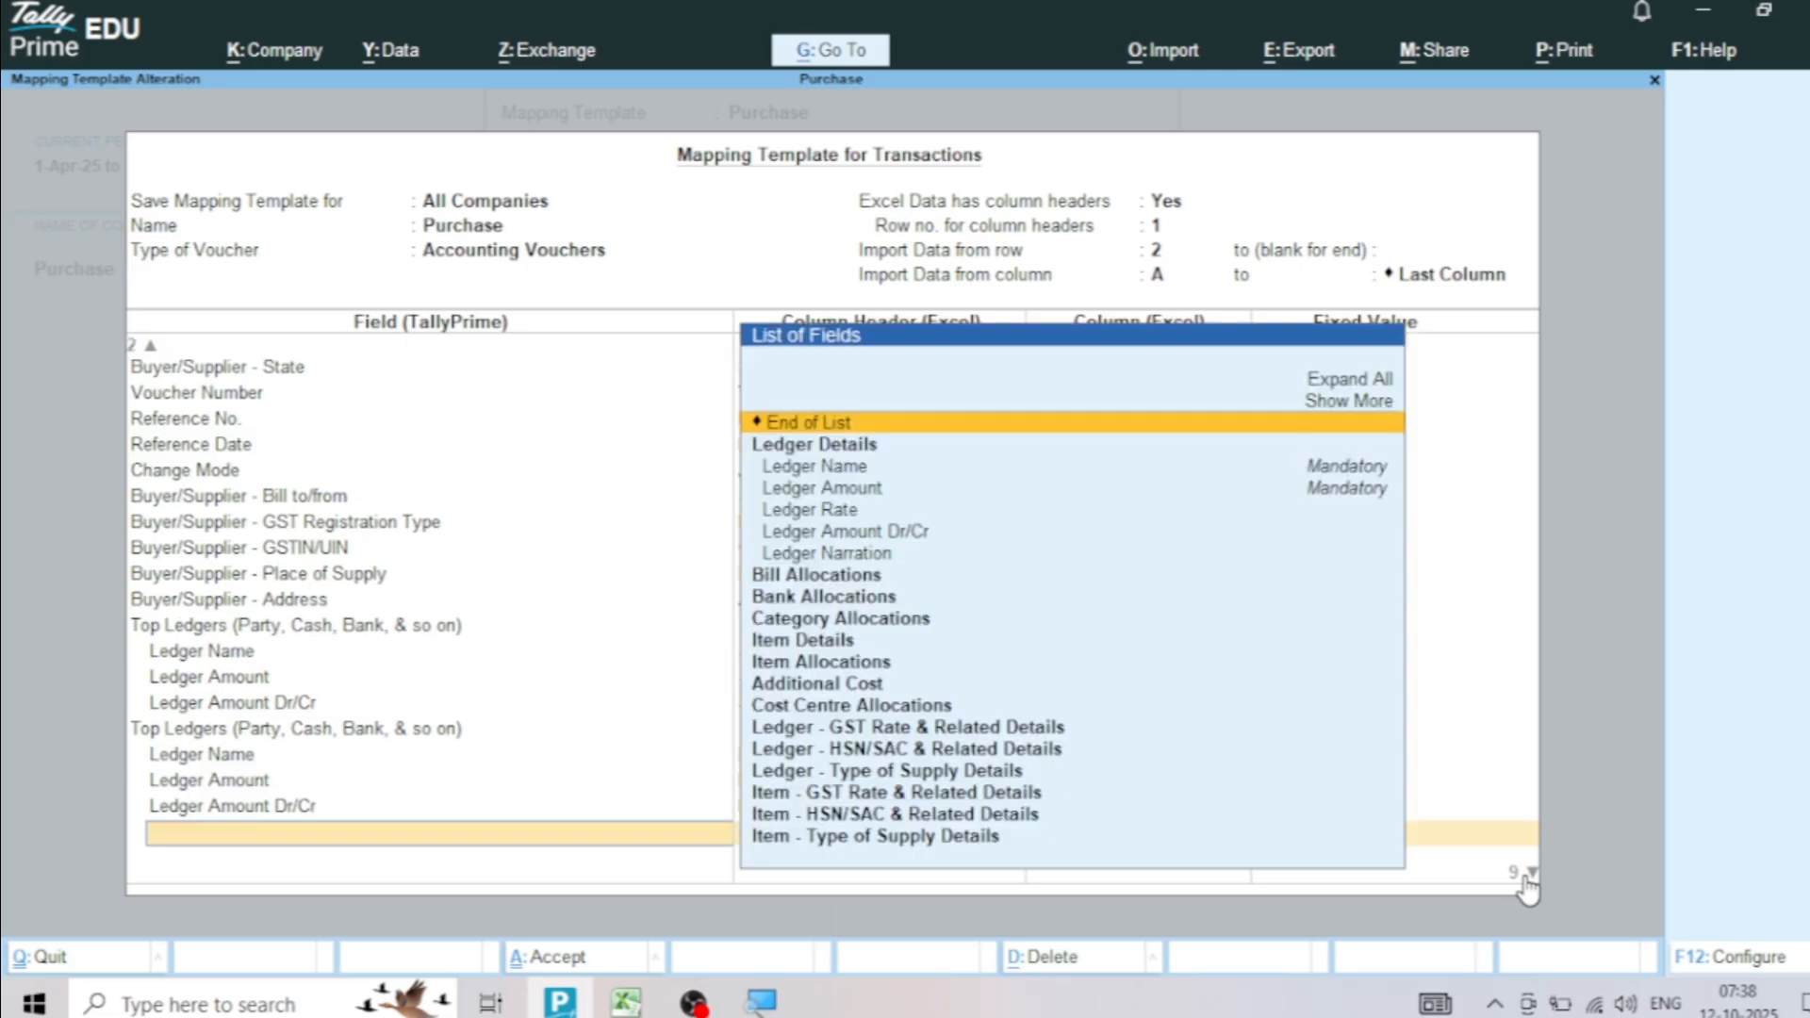
# Check the CGST, SGST and IGST ledger mappings, end the field list and accept the Purchase mapping template
pyautogui.press('Return')
pyautogui.press('Return')
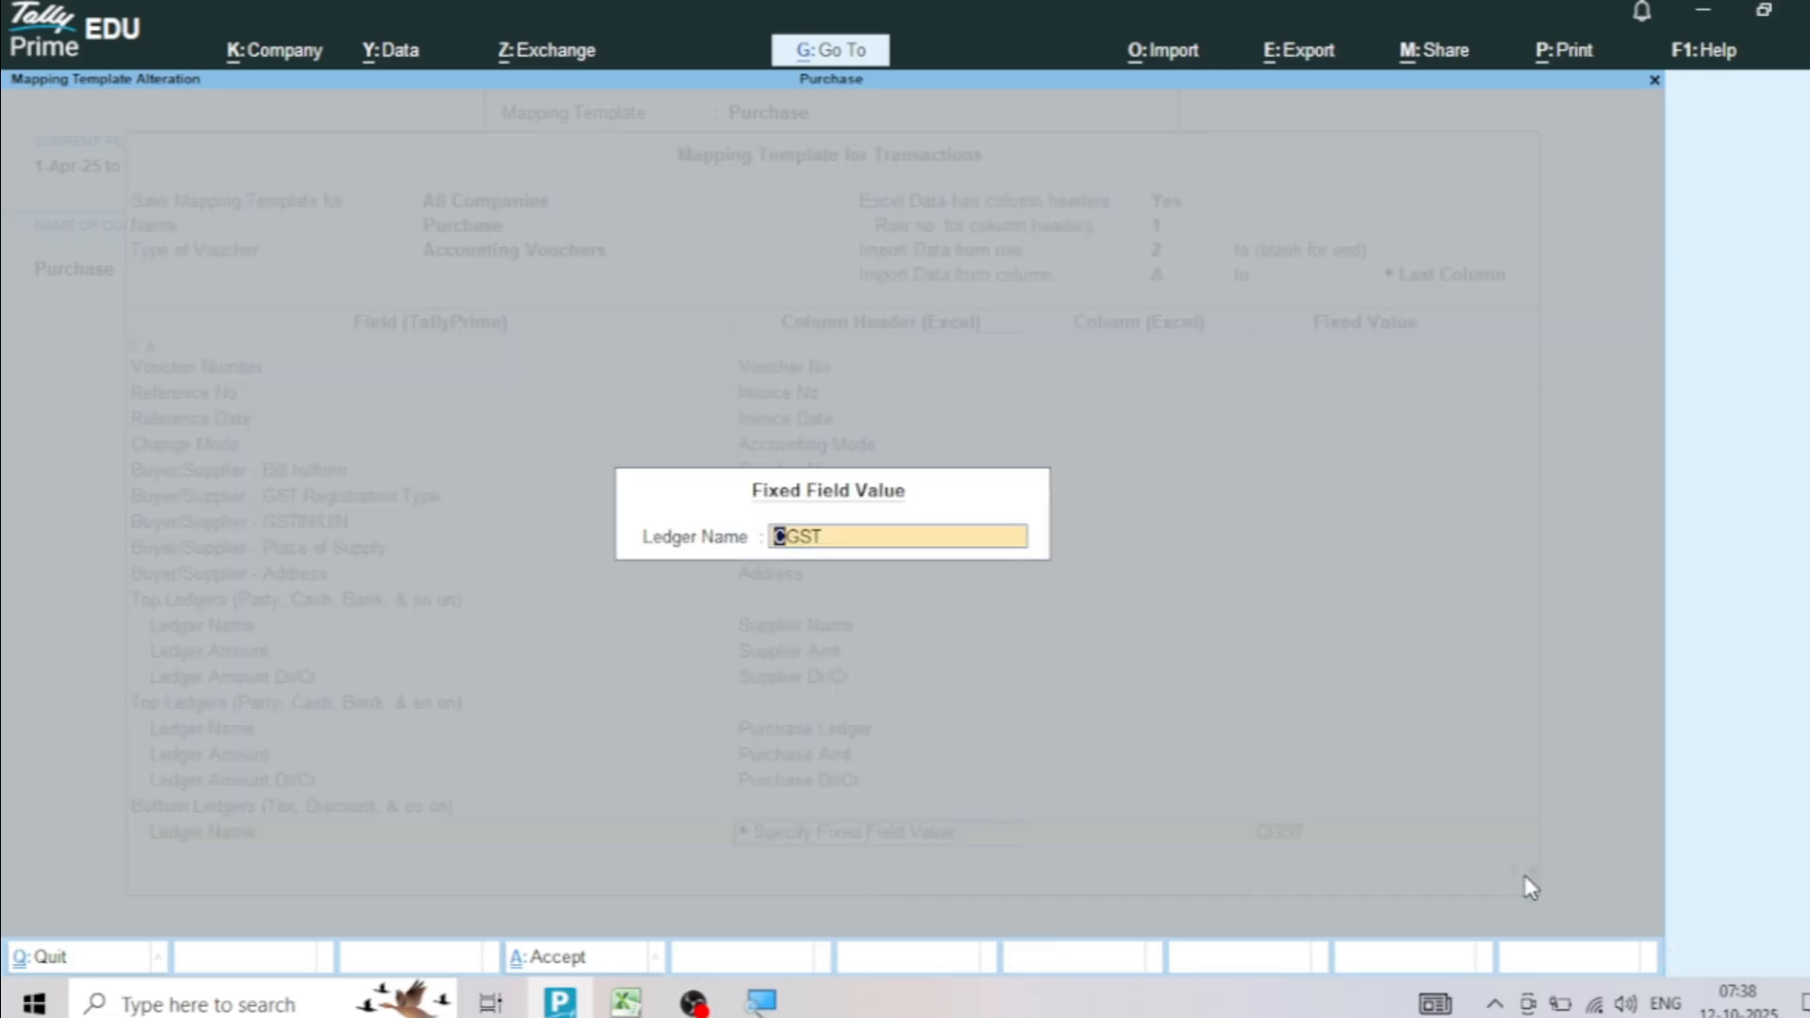
pyautogui.press('Return')
pyautogui.press('Return')
pyautogui.press('Return')
pyautogui.press('Return')
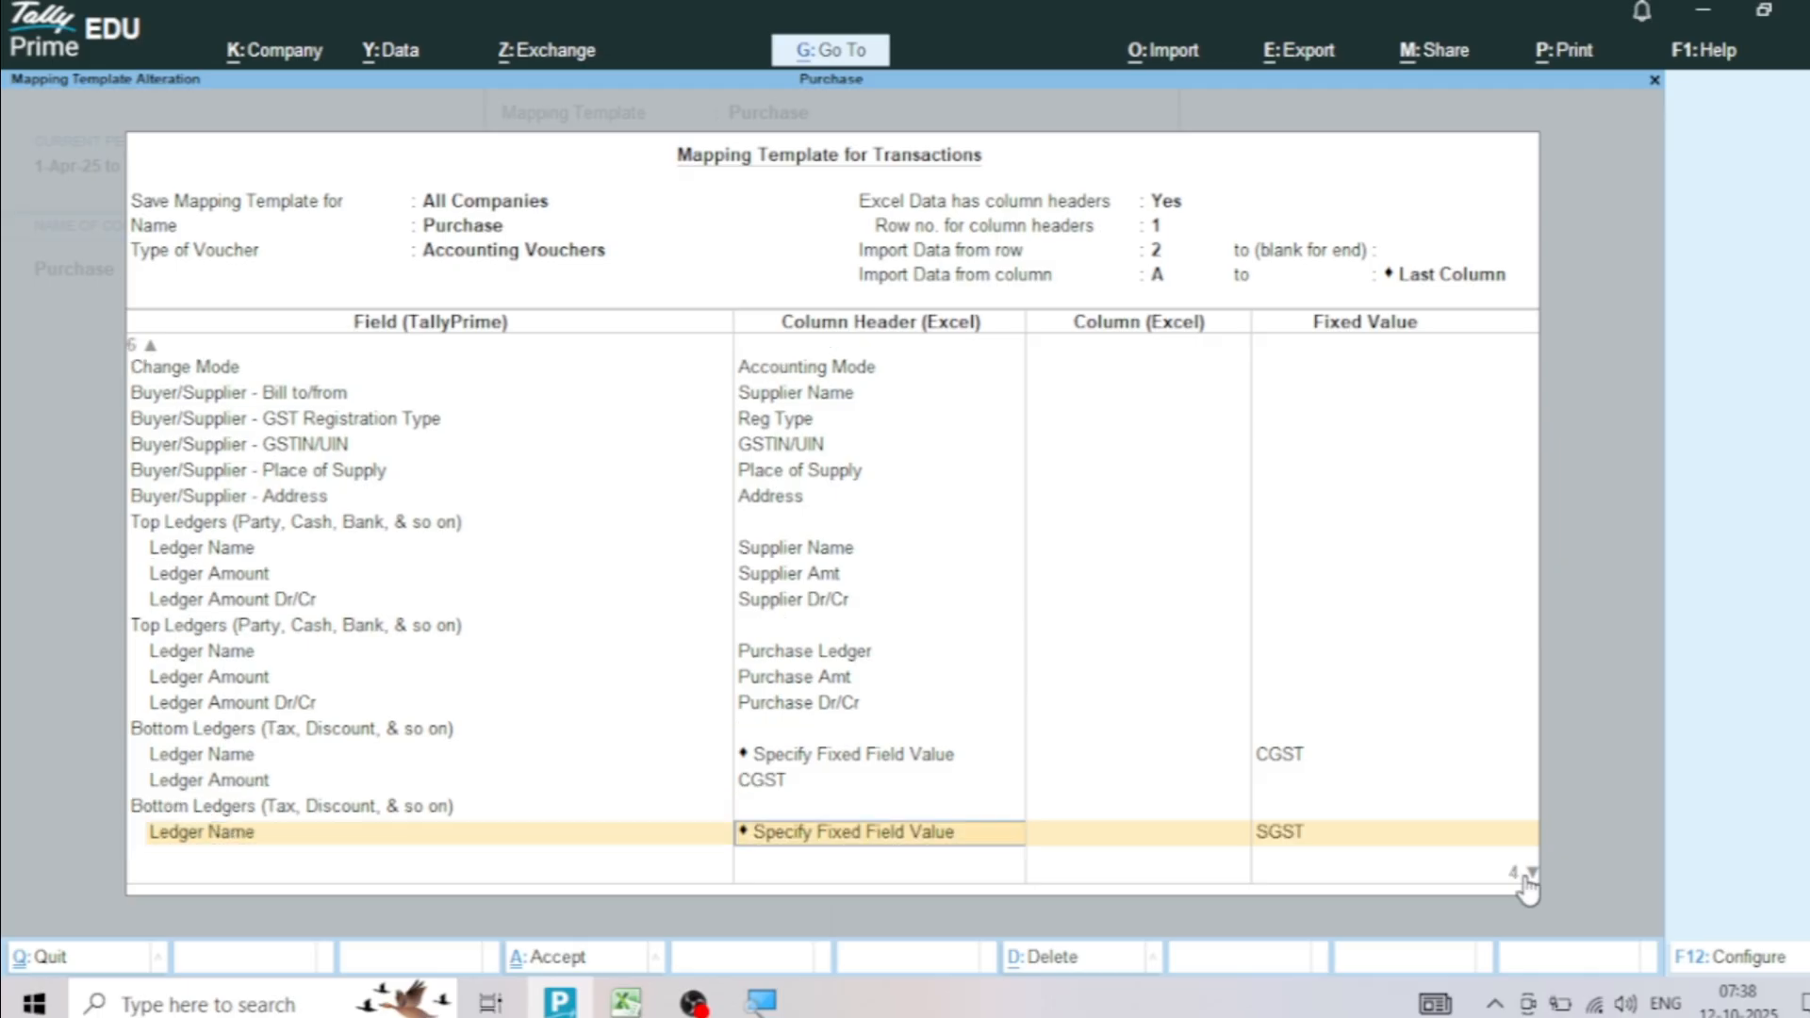
pyautogui.press('Return')
pyautogui.press('Return')
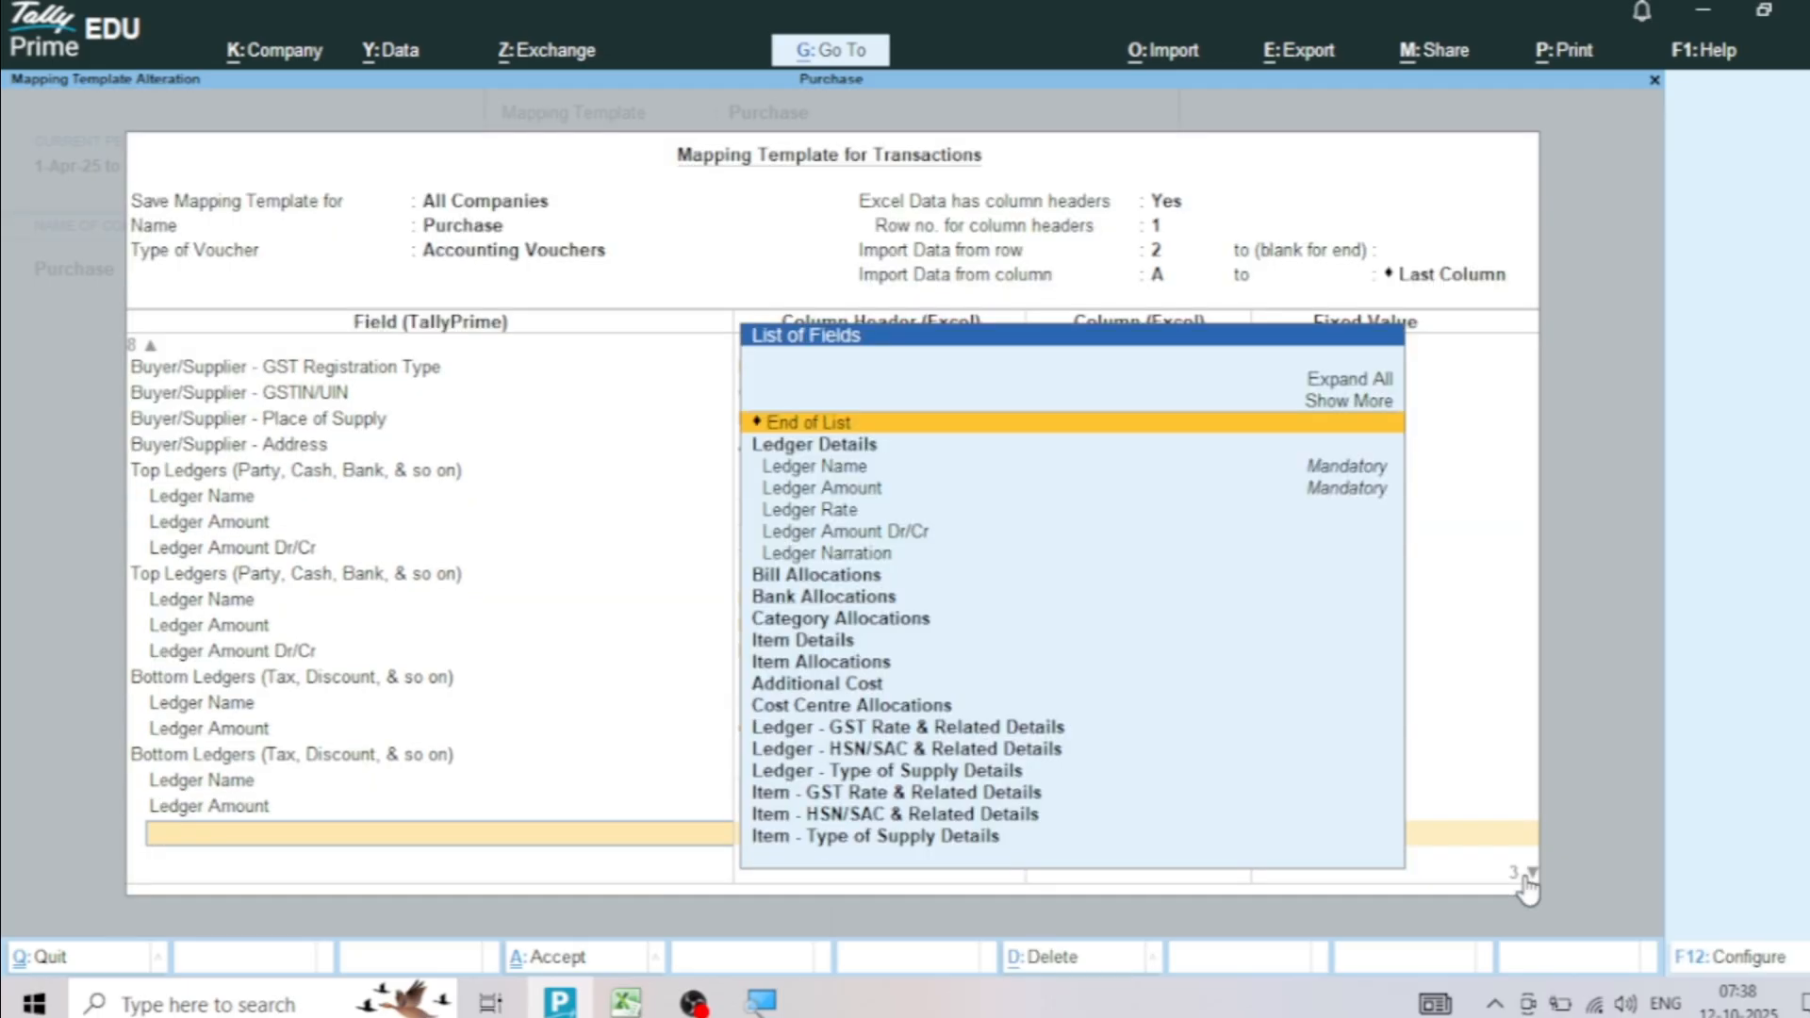
pyautogui.press('Return')
pyautogui.press('Return')
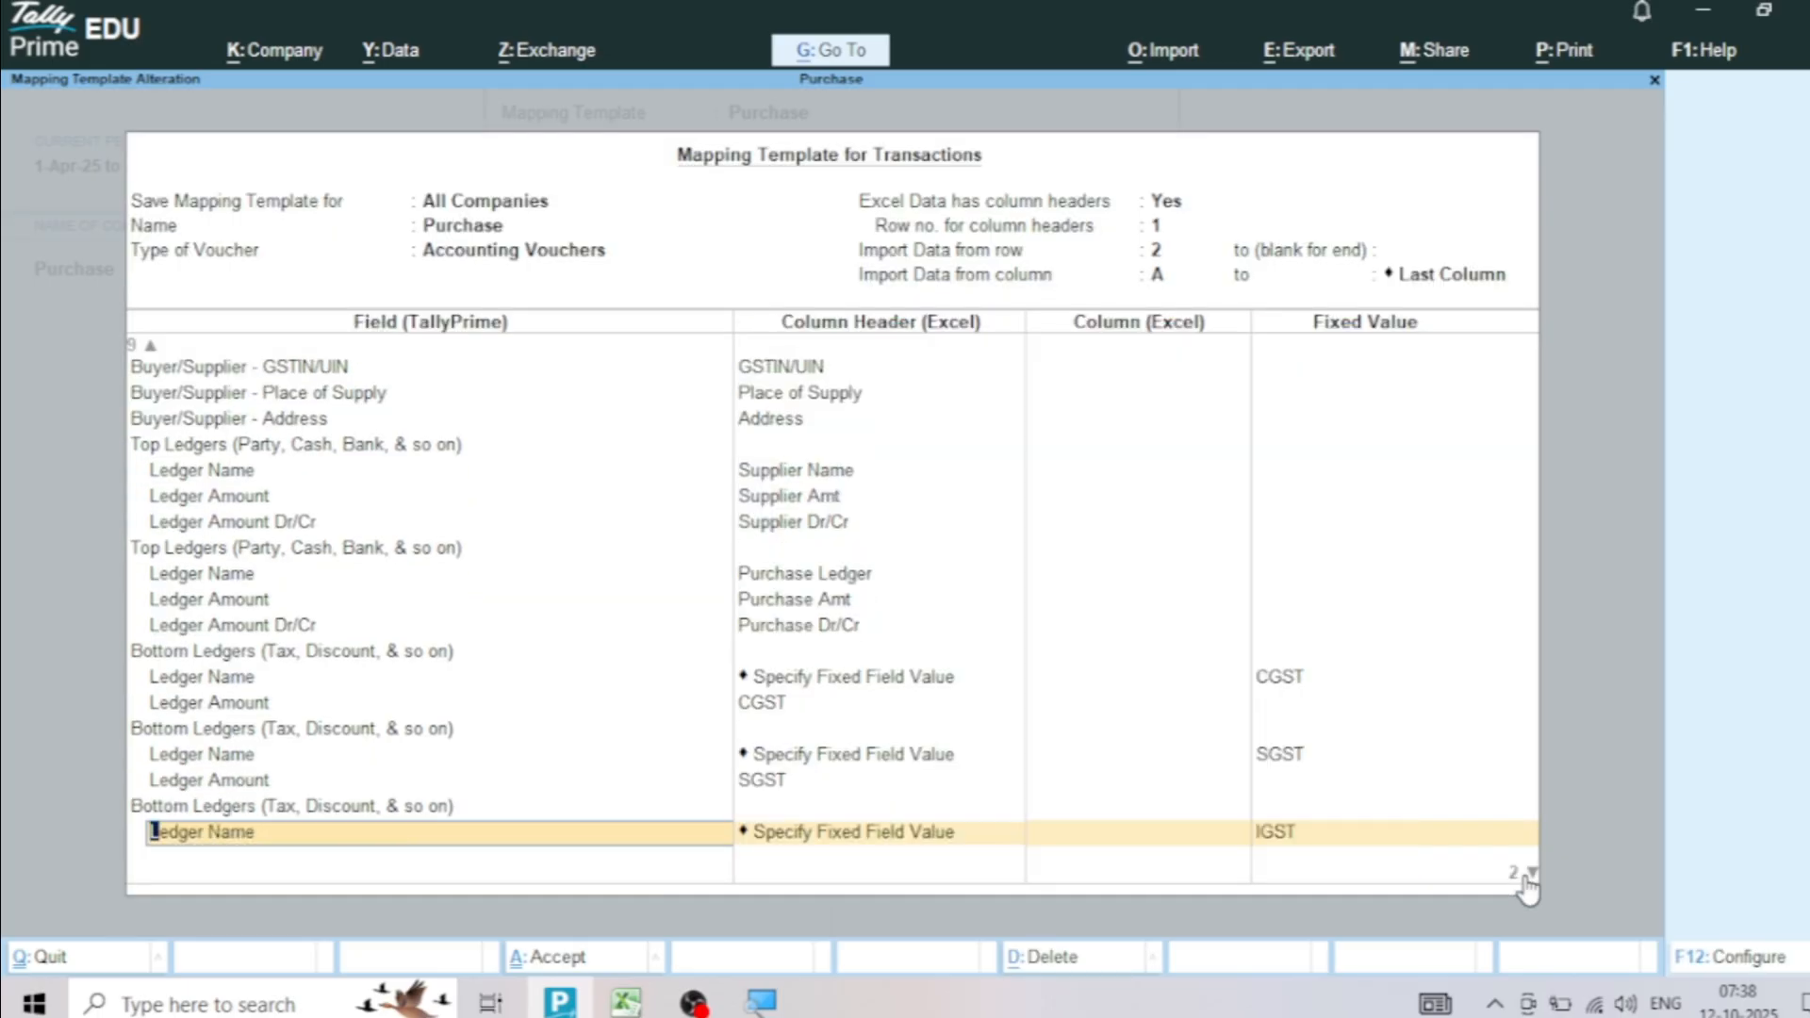
pyautogui.press('Return')
pyautogui.press('Return')
pyautogui.press('Return')
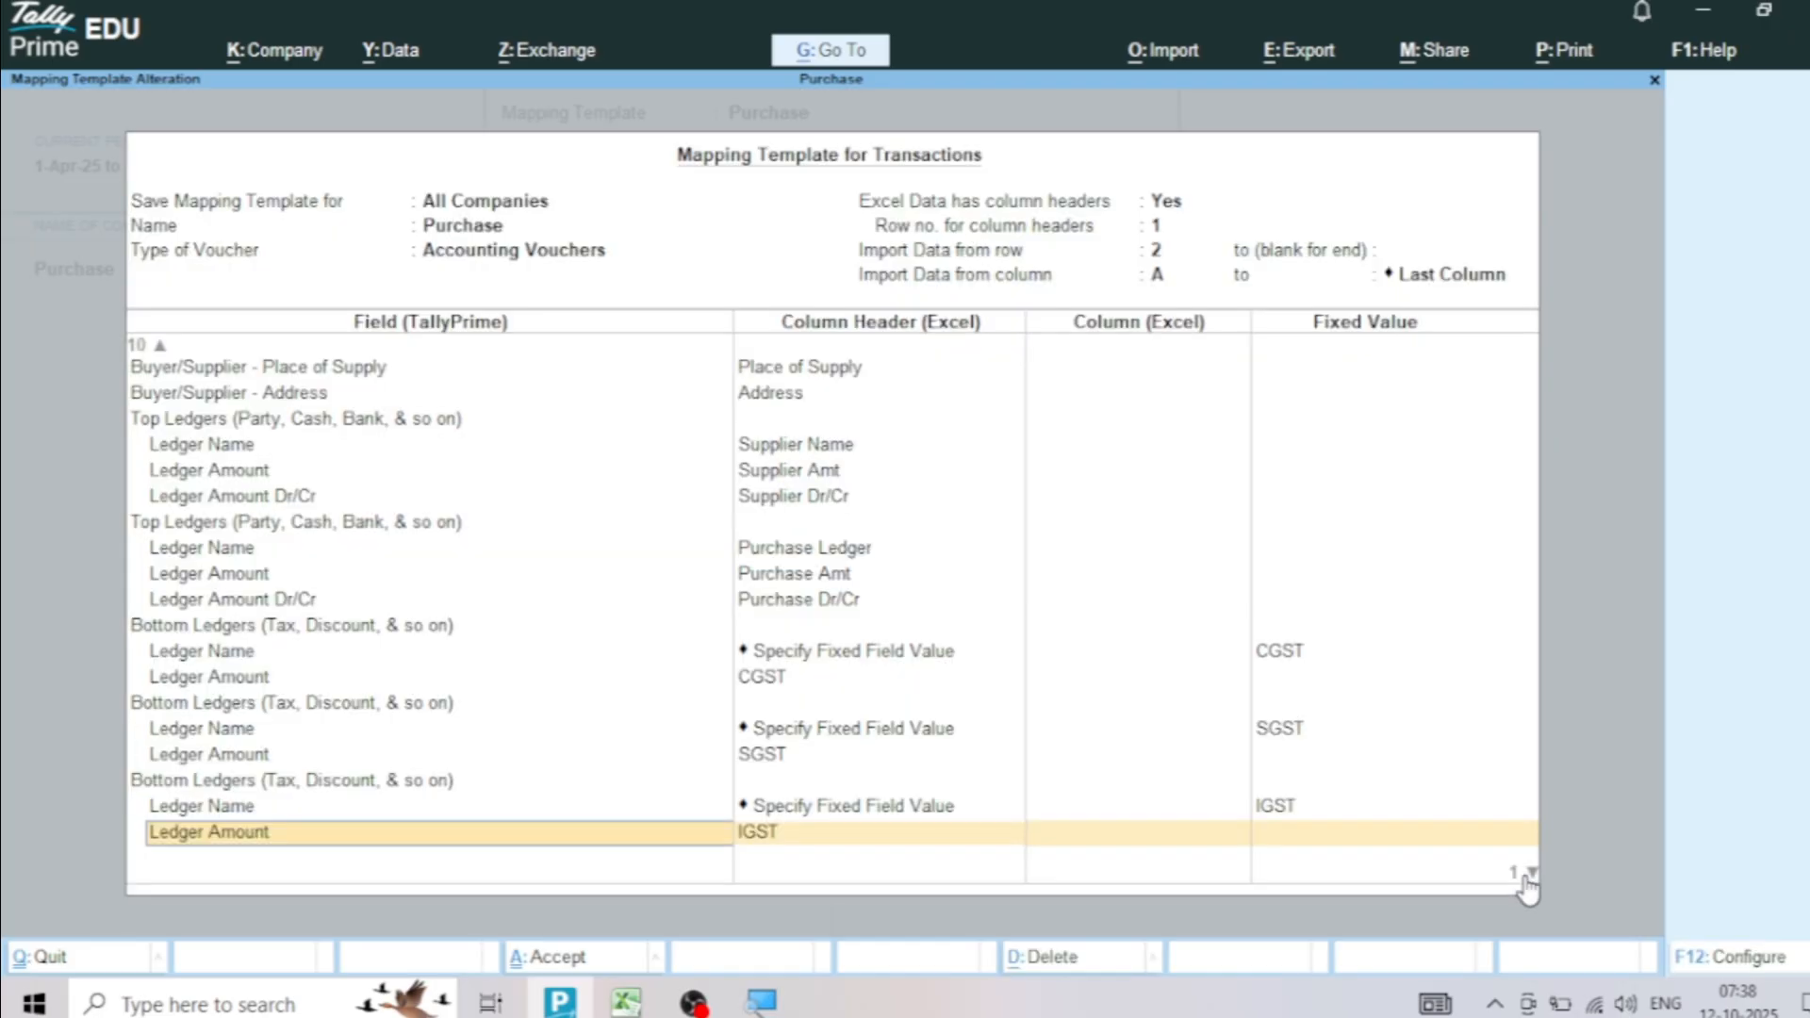
pyautogui.press('Return')
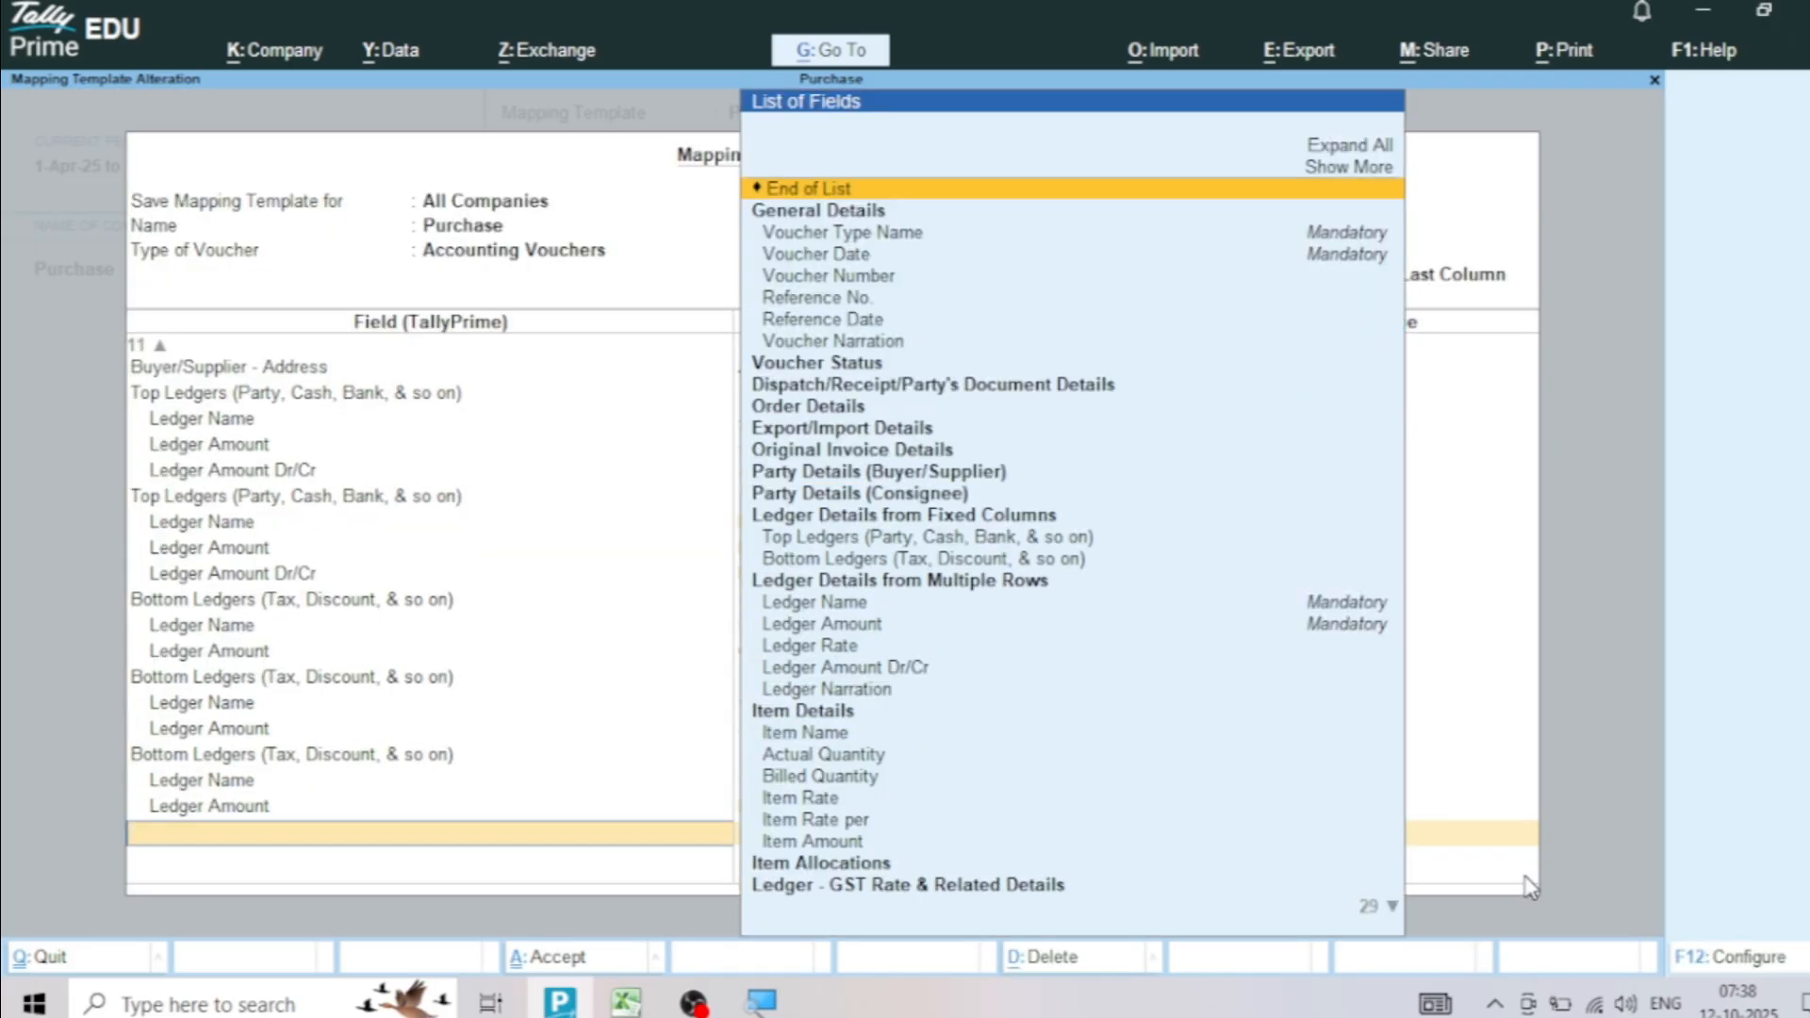
pyautogui.press('Return')
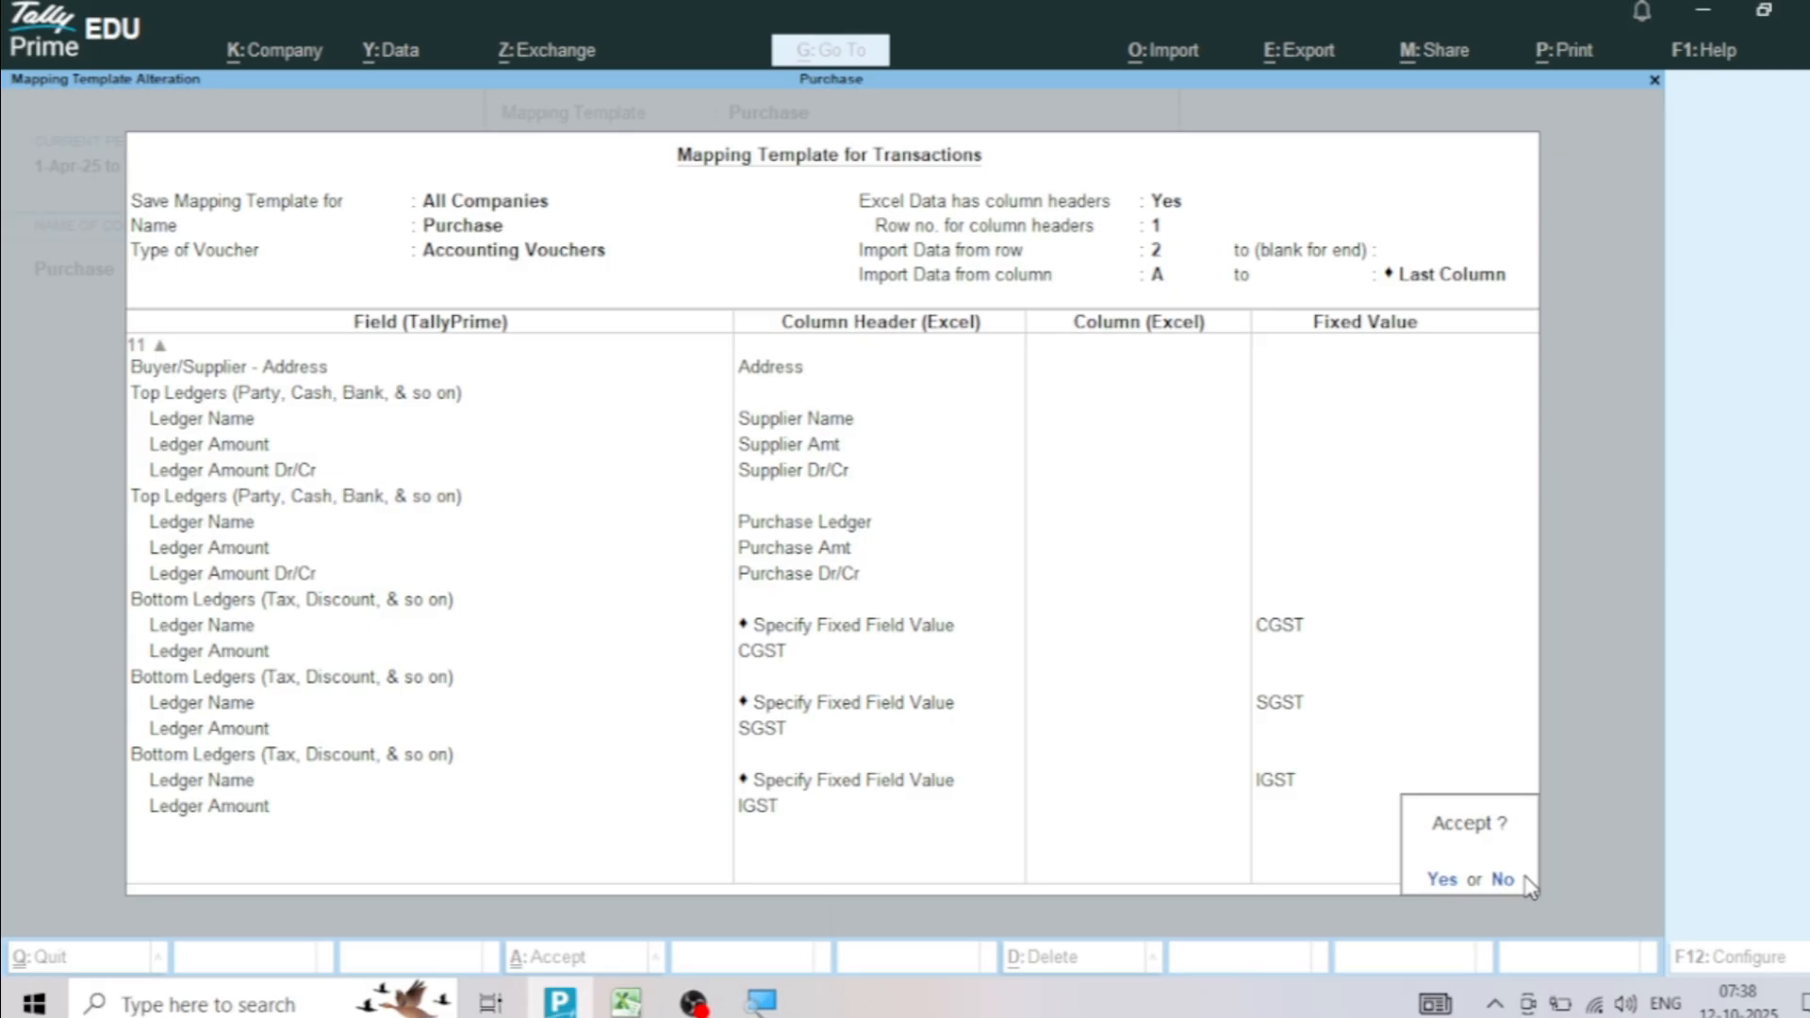
pyautogui.press('Return')
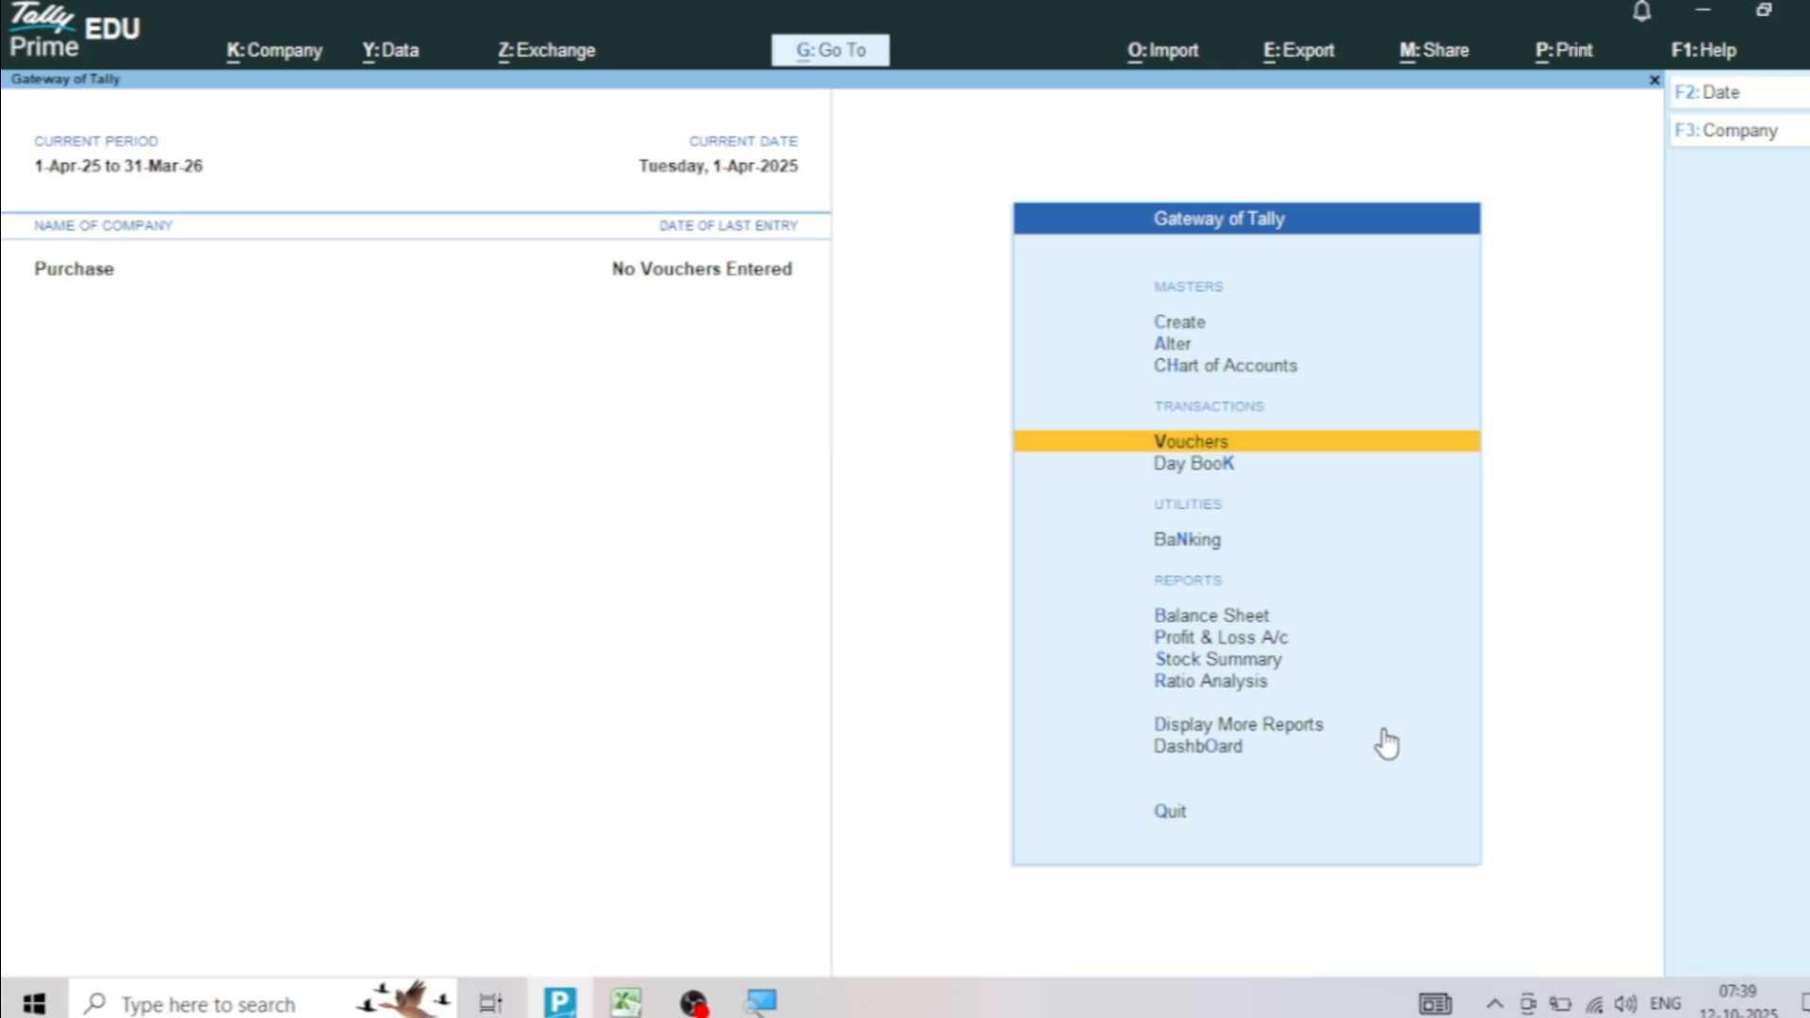
# Set up a transactions import from Sheet1 of the Excel file Purchase.xlsx, using the Purchase mapping template
pyautogui.click(1180, 66)
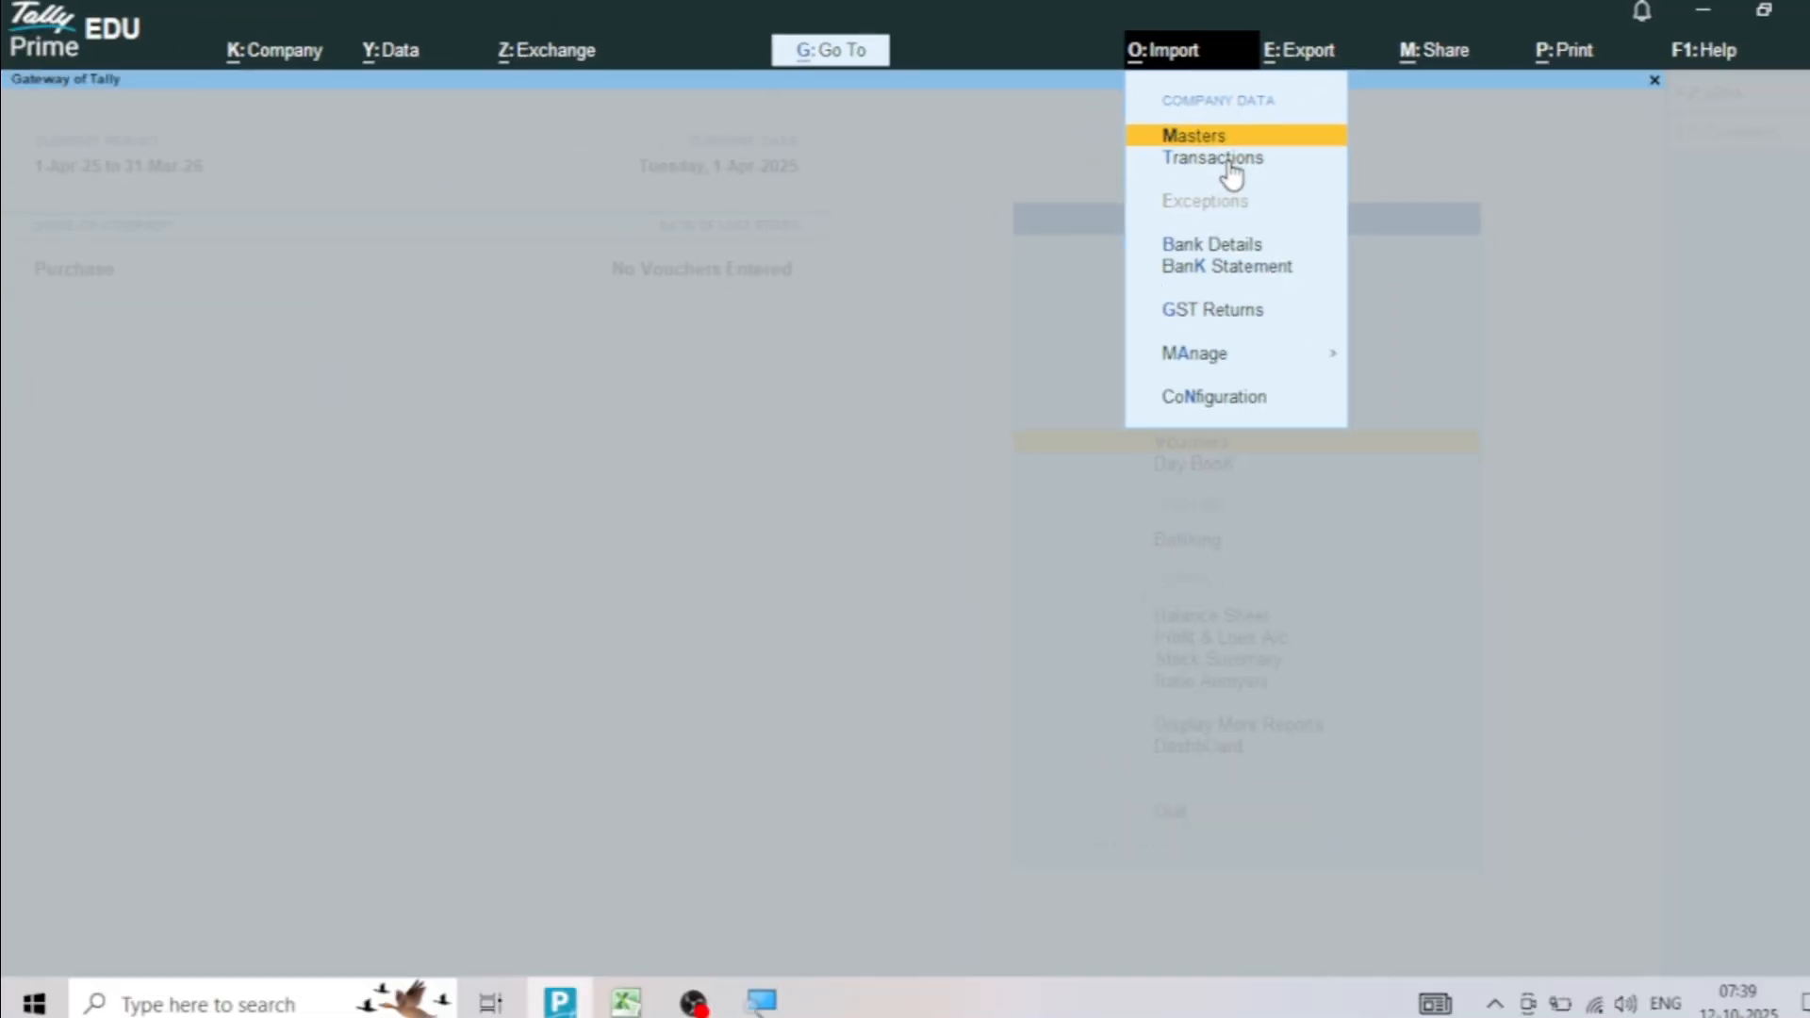
pyautogui.click(1229, 162)
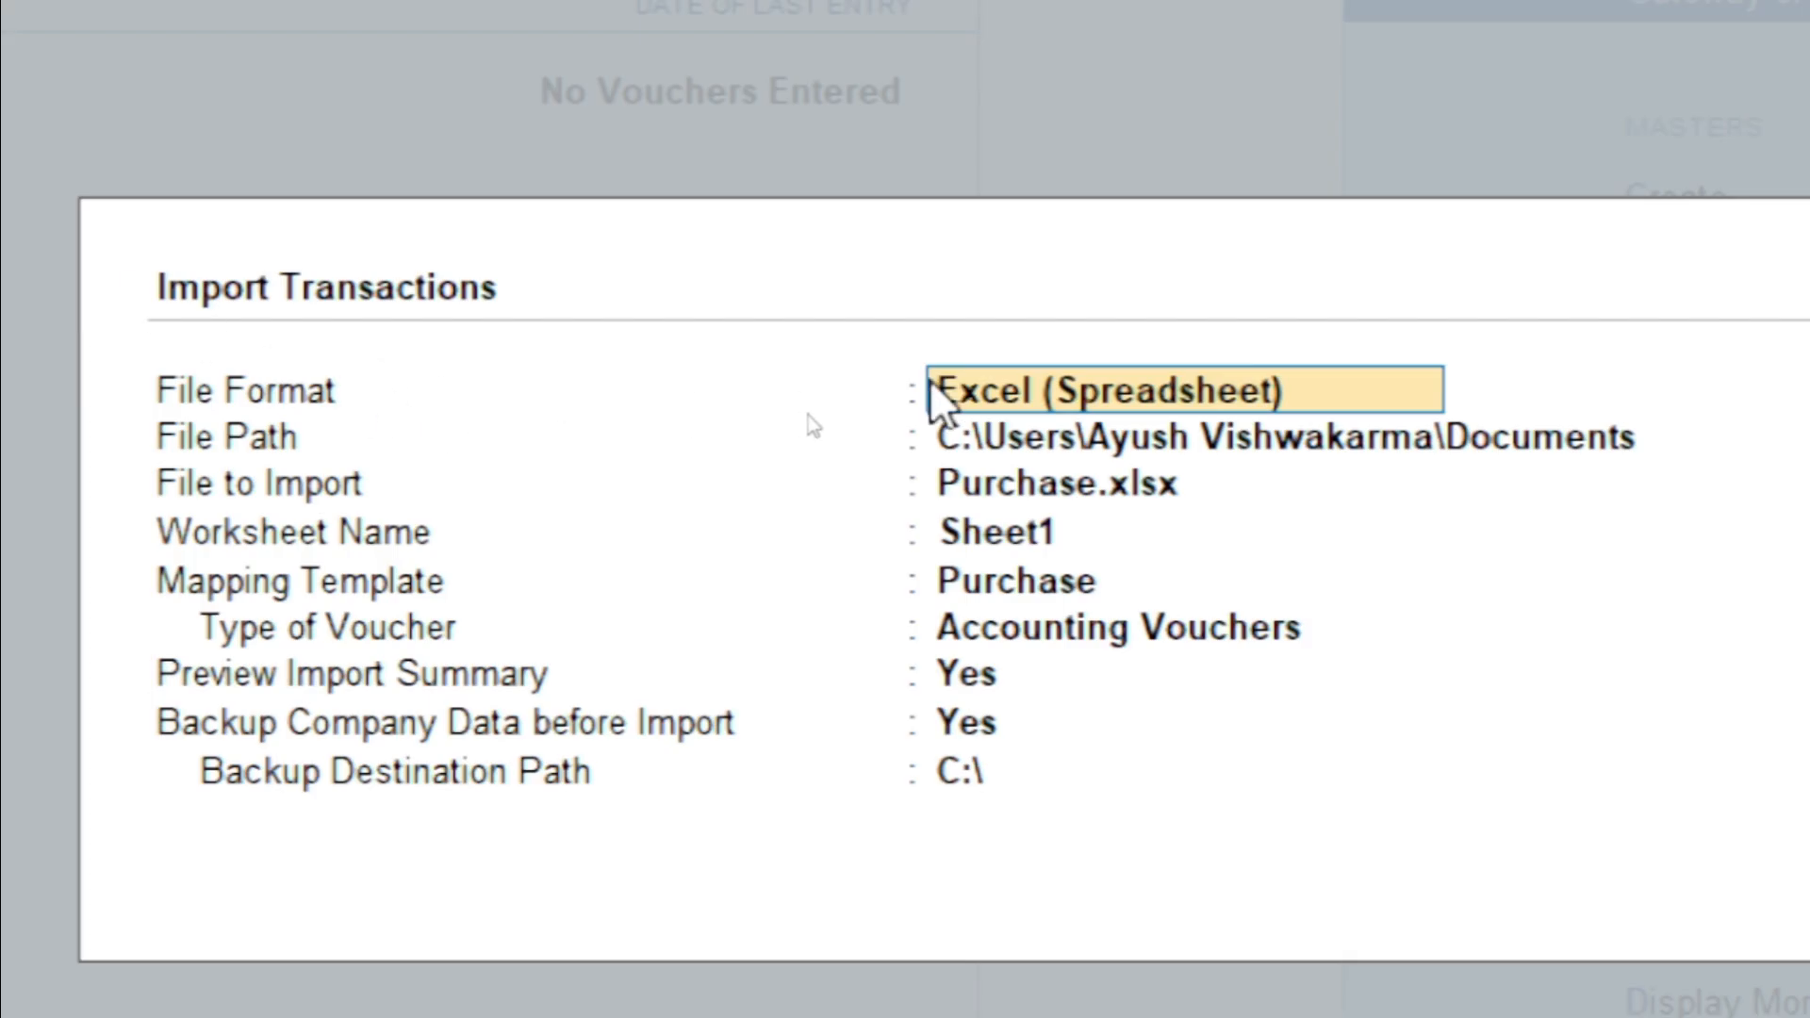
pyautogui.click(1037, 405)
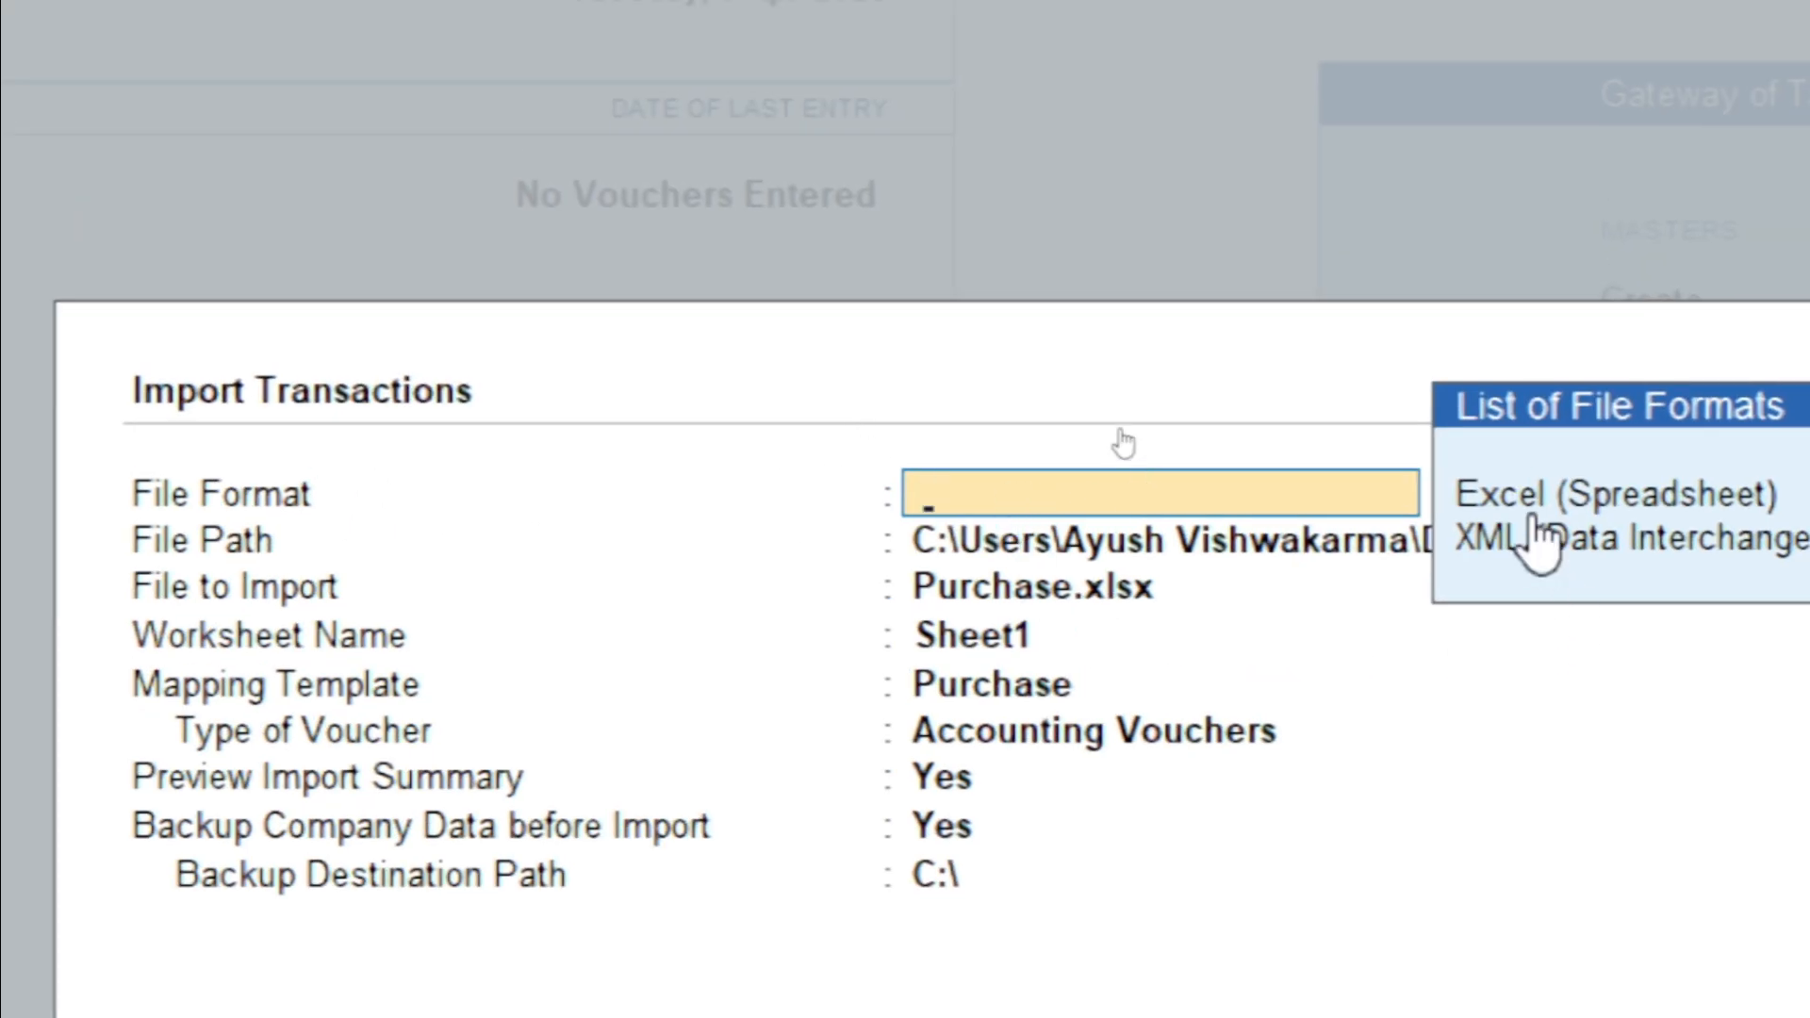
pyautogui.click(1536, 496)
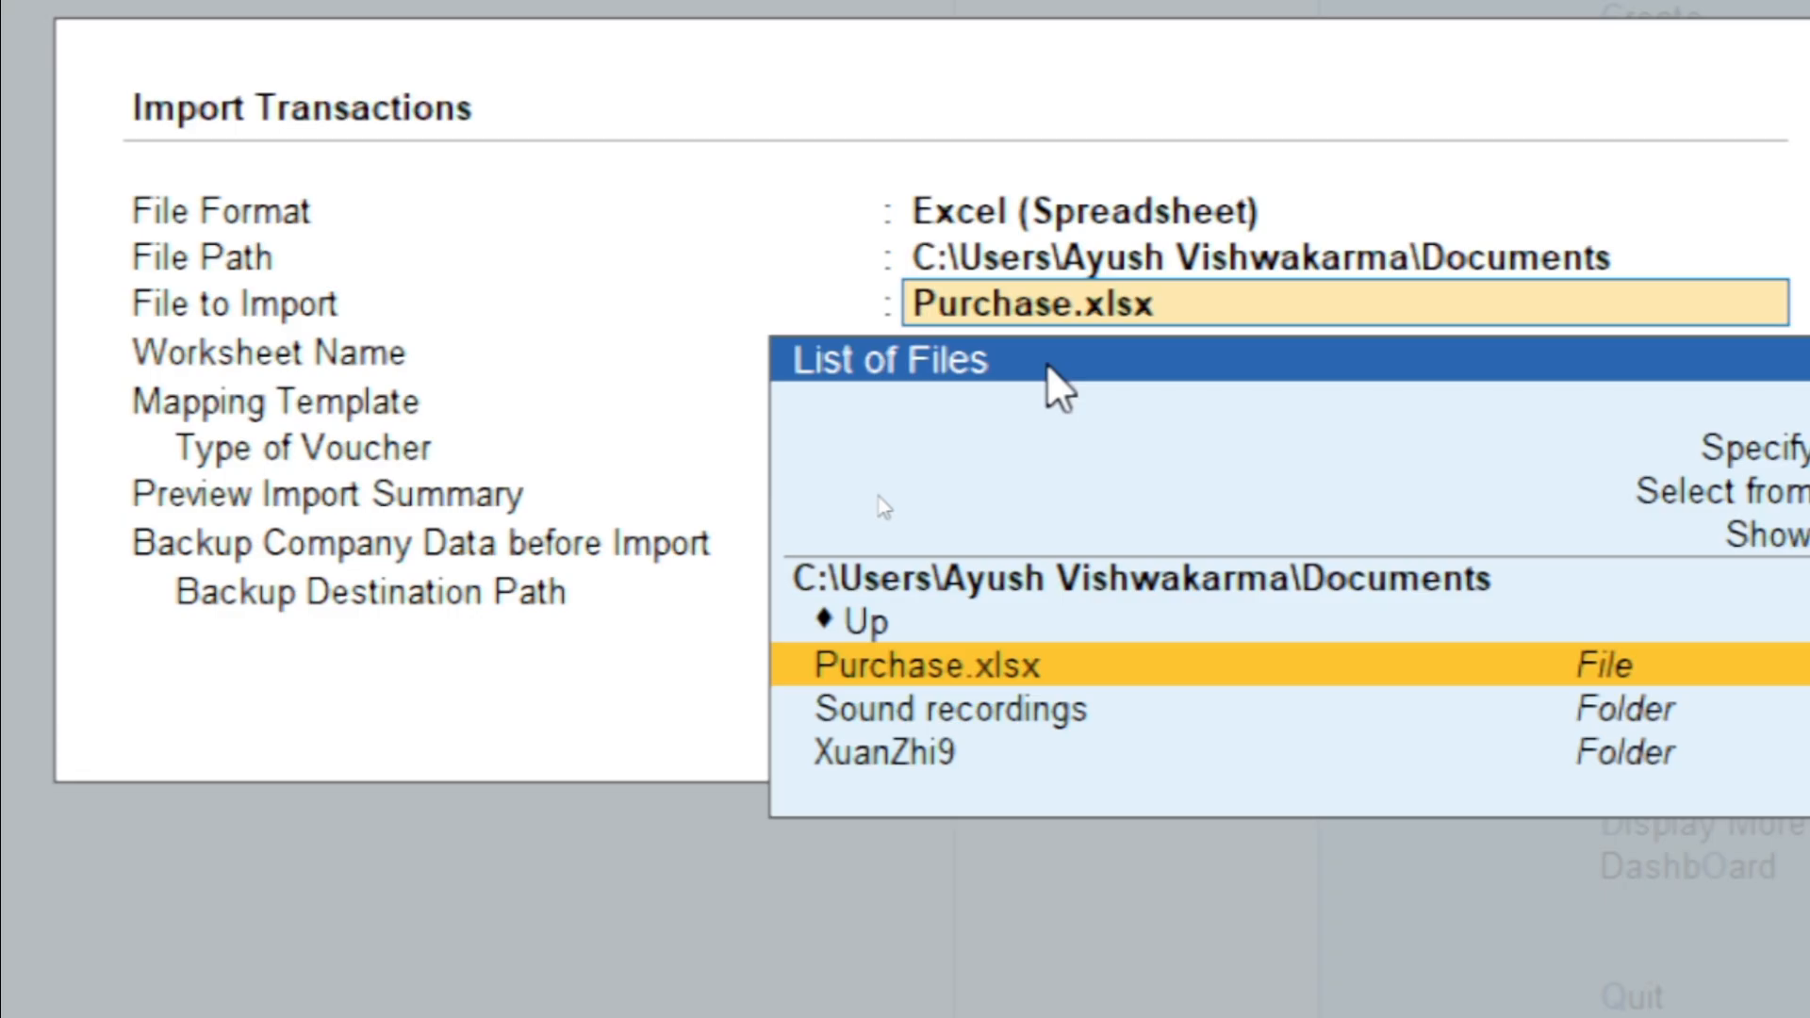
pyautogui.press('Return')
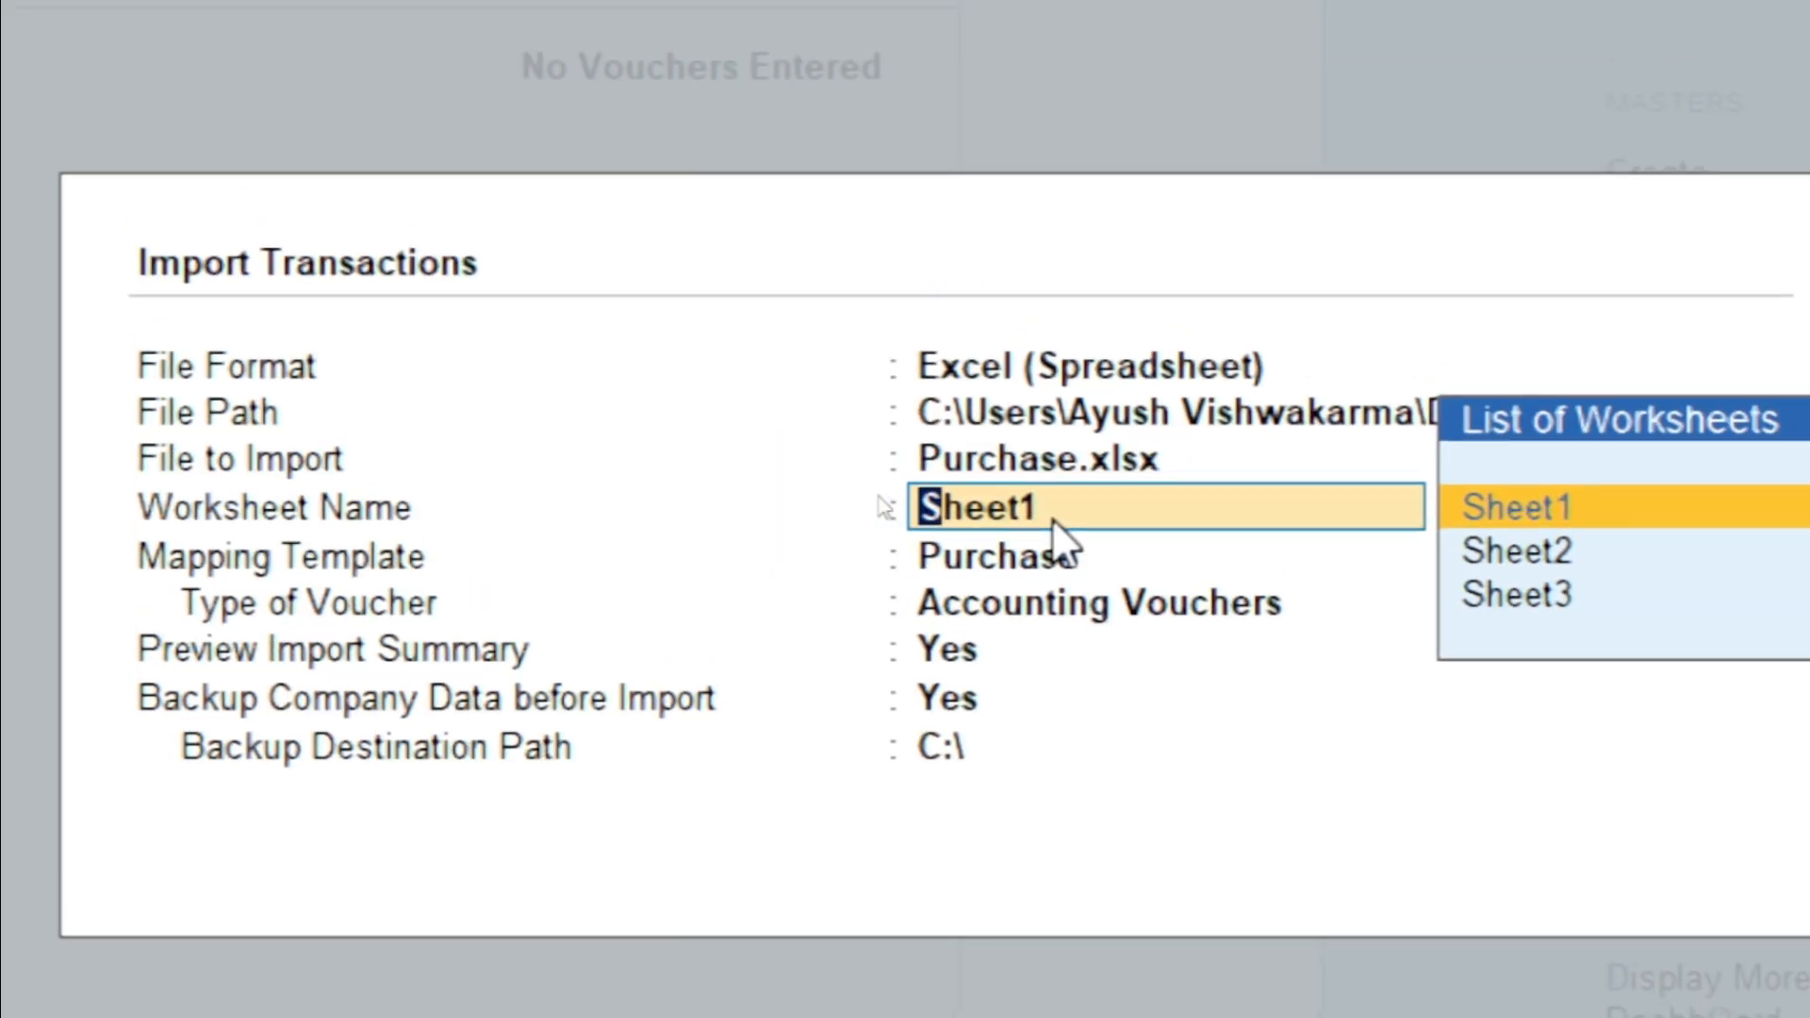
pyautogui.press('Return')
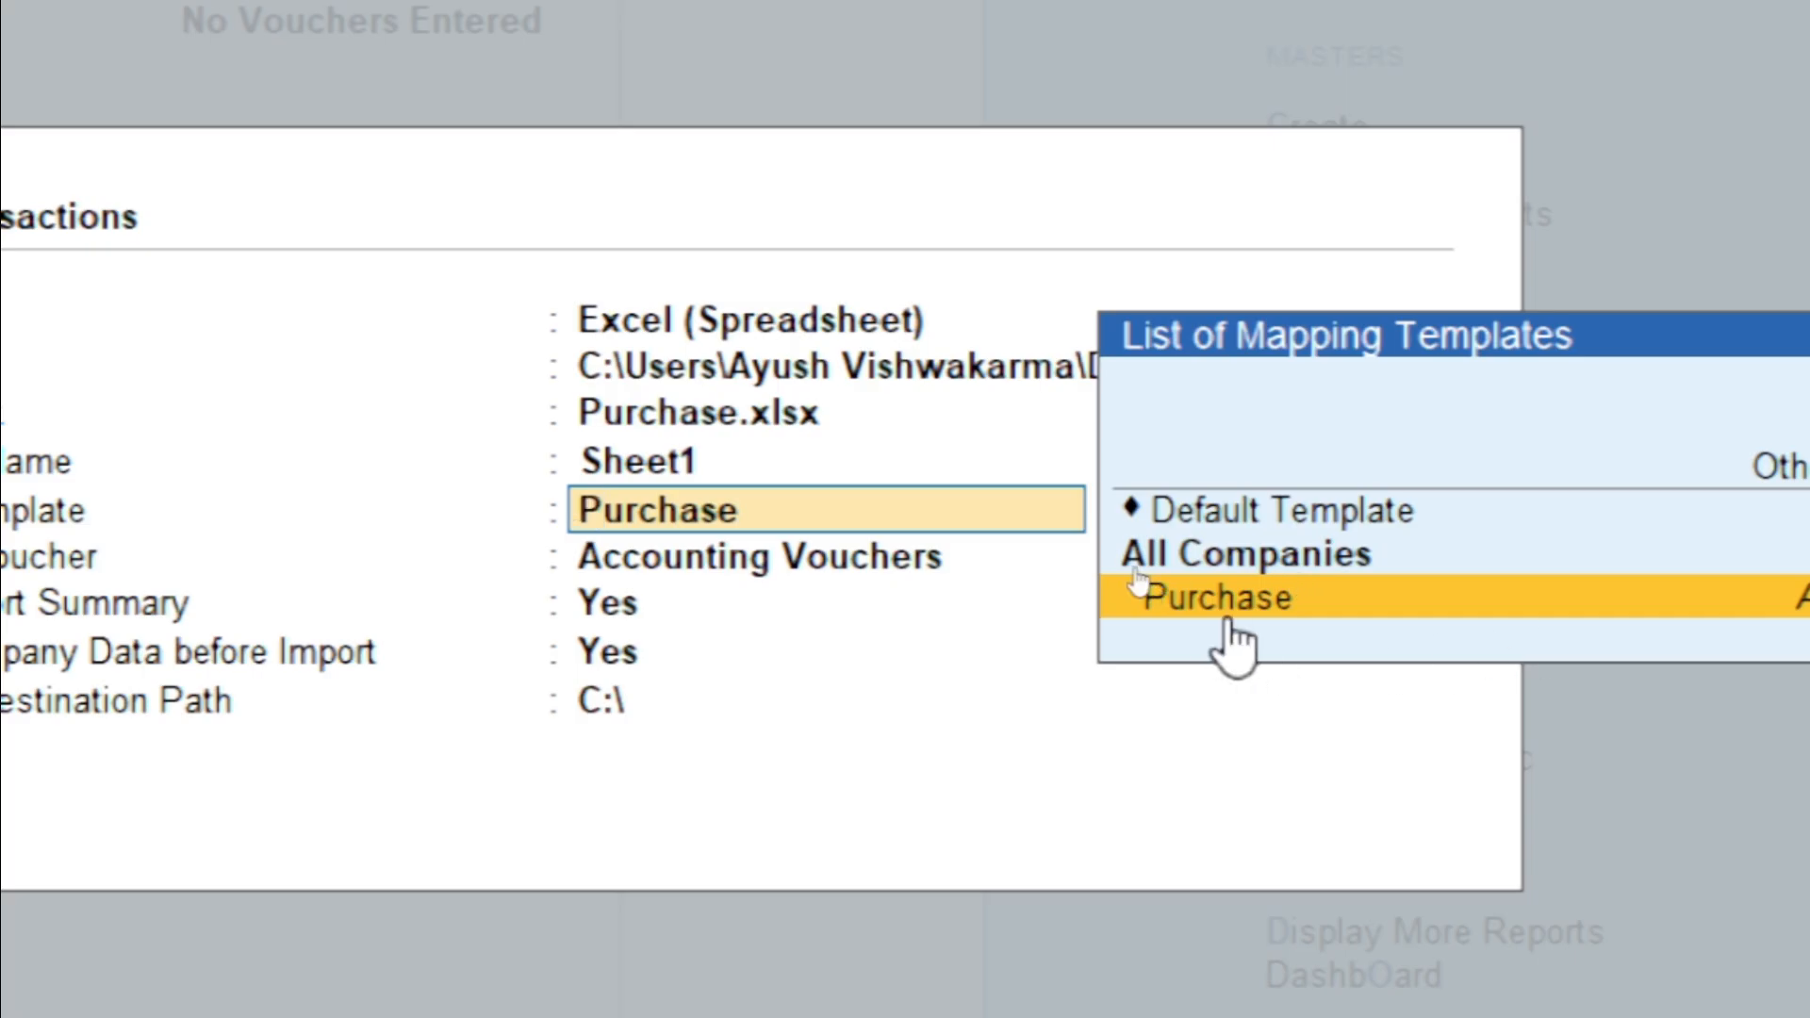
pyautogui.click(1226, 603)
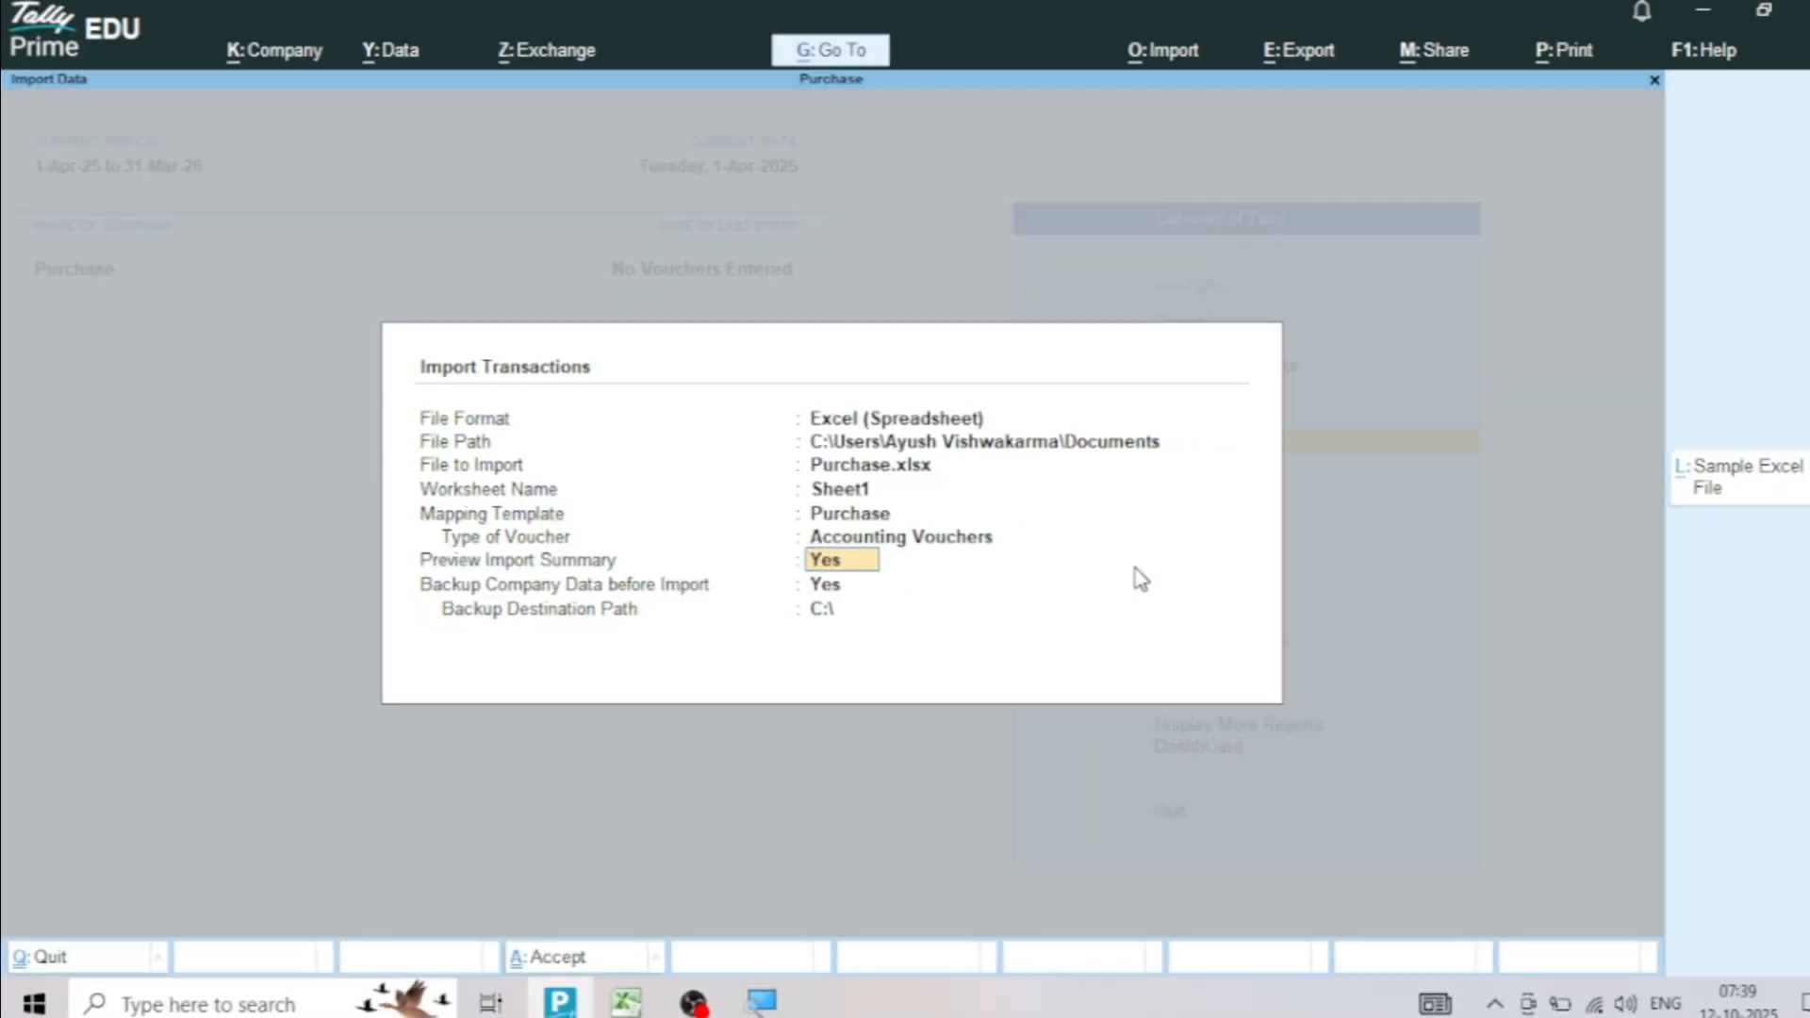
# Preview the import summary and import the purchase vouchers with a company backup to C:\, overwriting the existing backup file
pyautogui.press('Return')
pyautogui.press('Return')
pyautogui.press('Return')
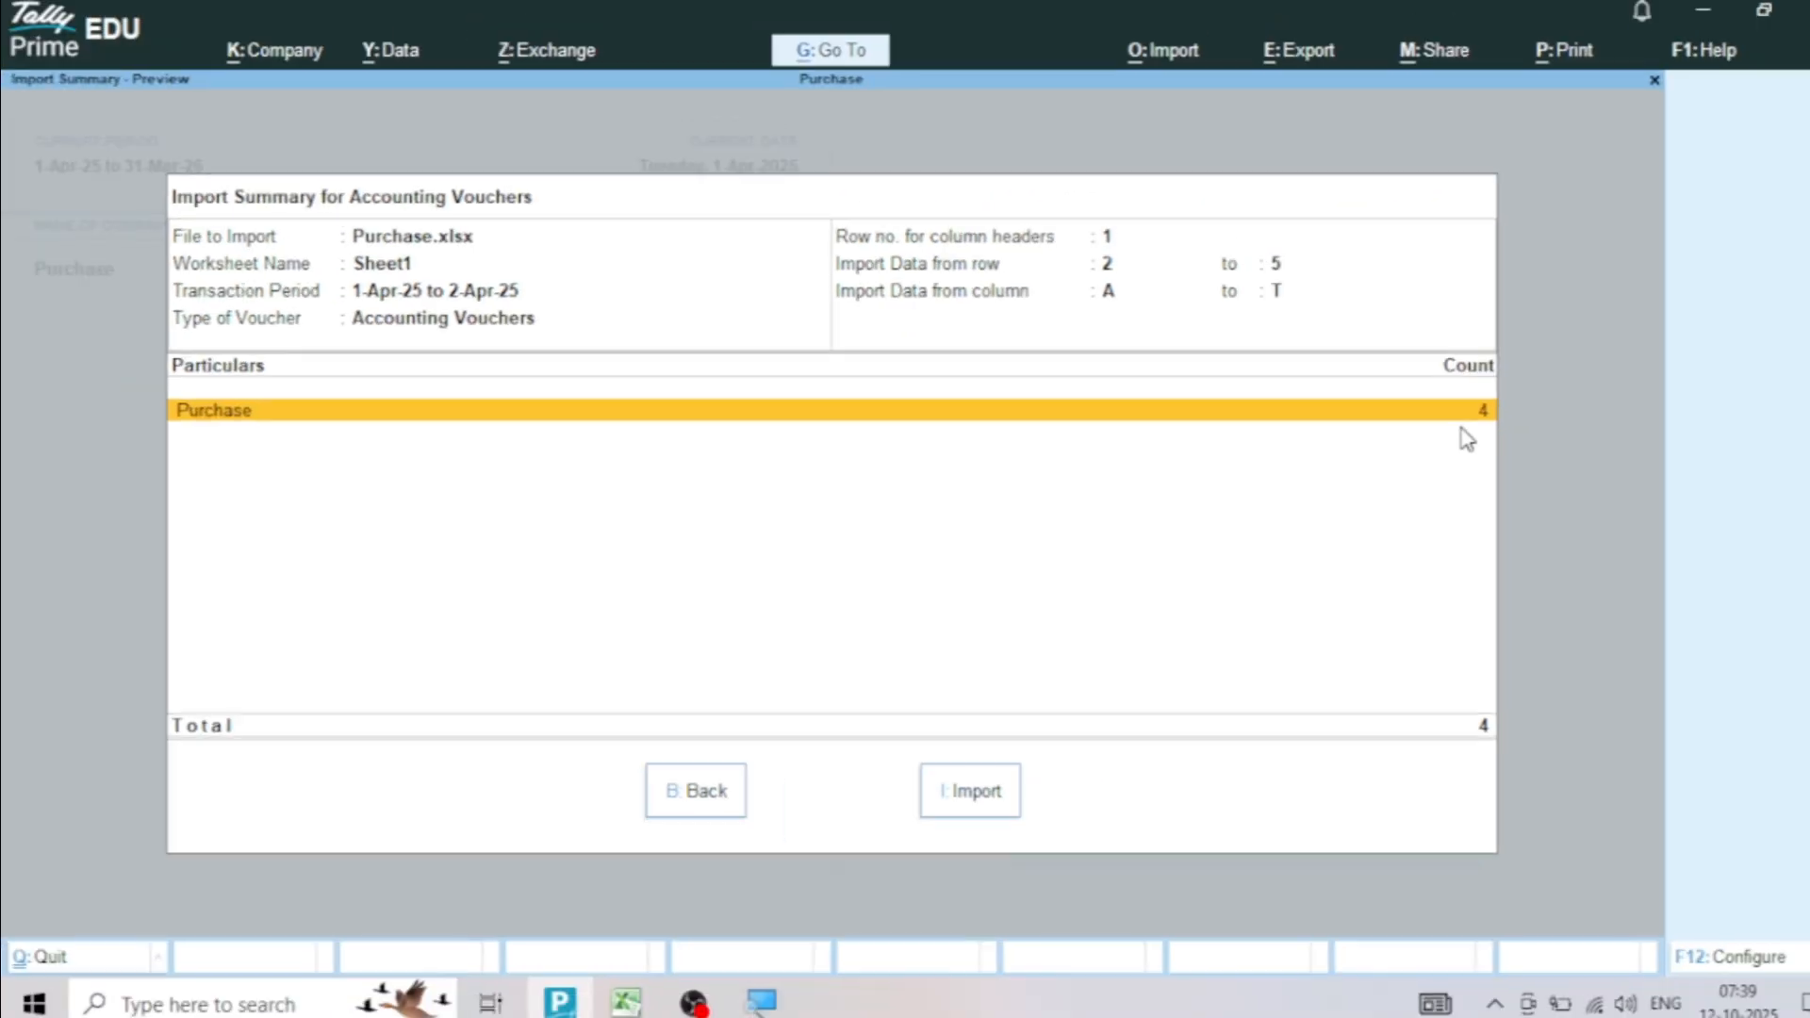
pyautogui.click(976, 797)
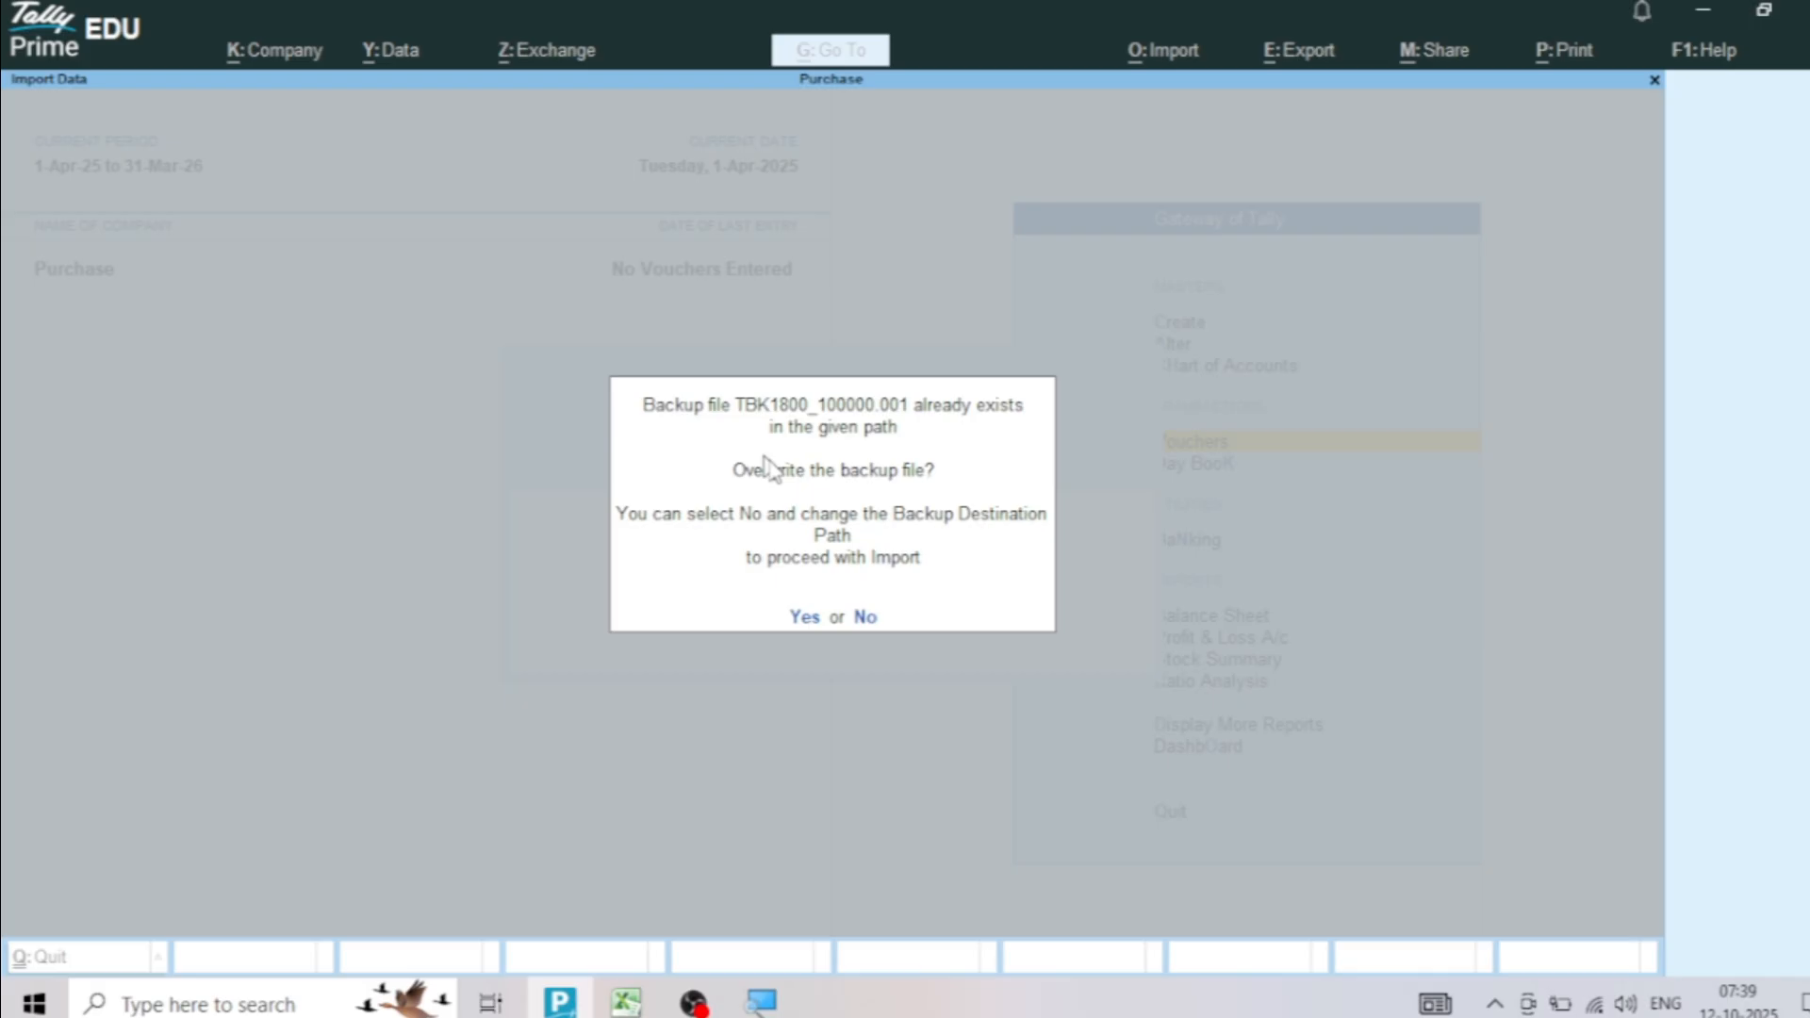
pyautogui.click(803, 622)
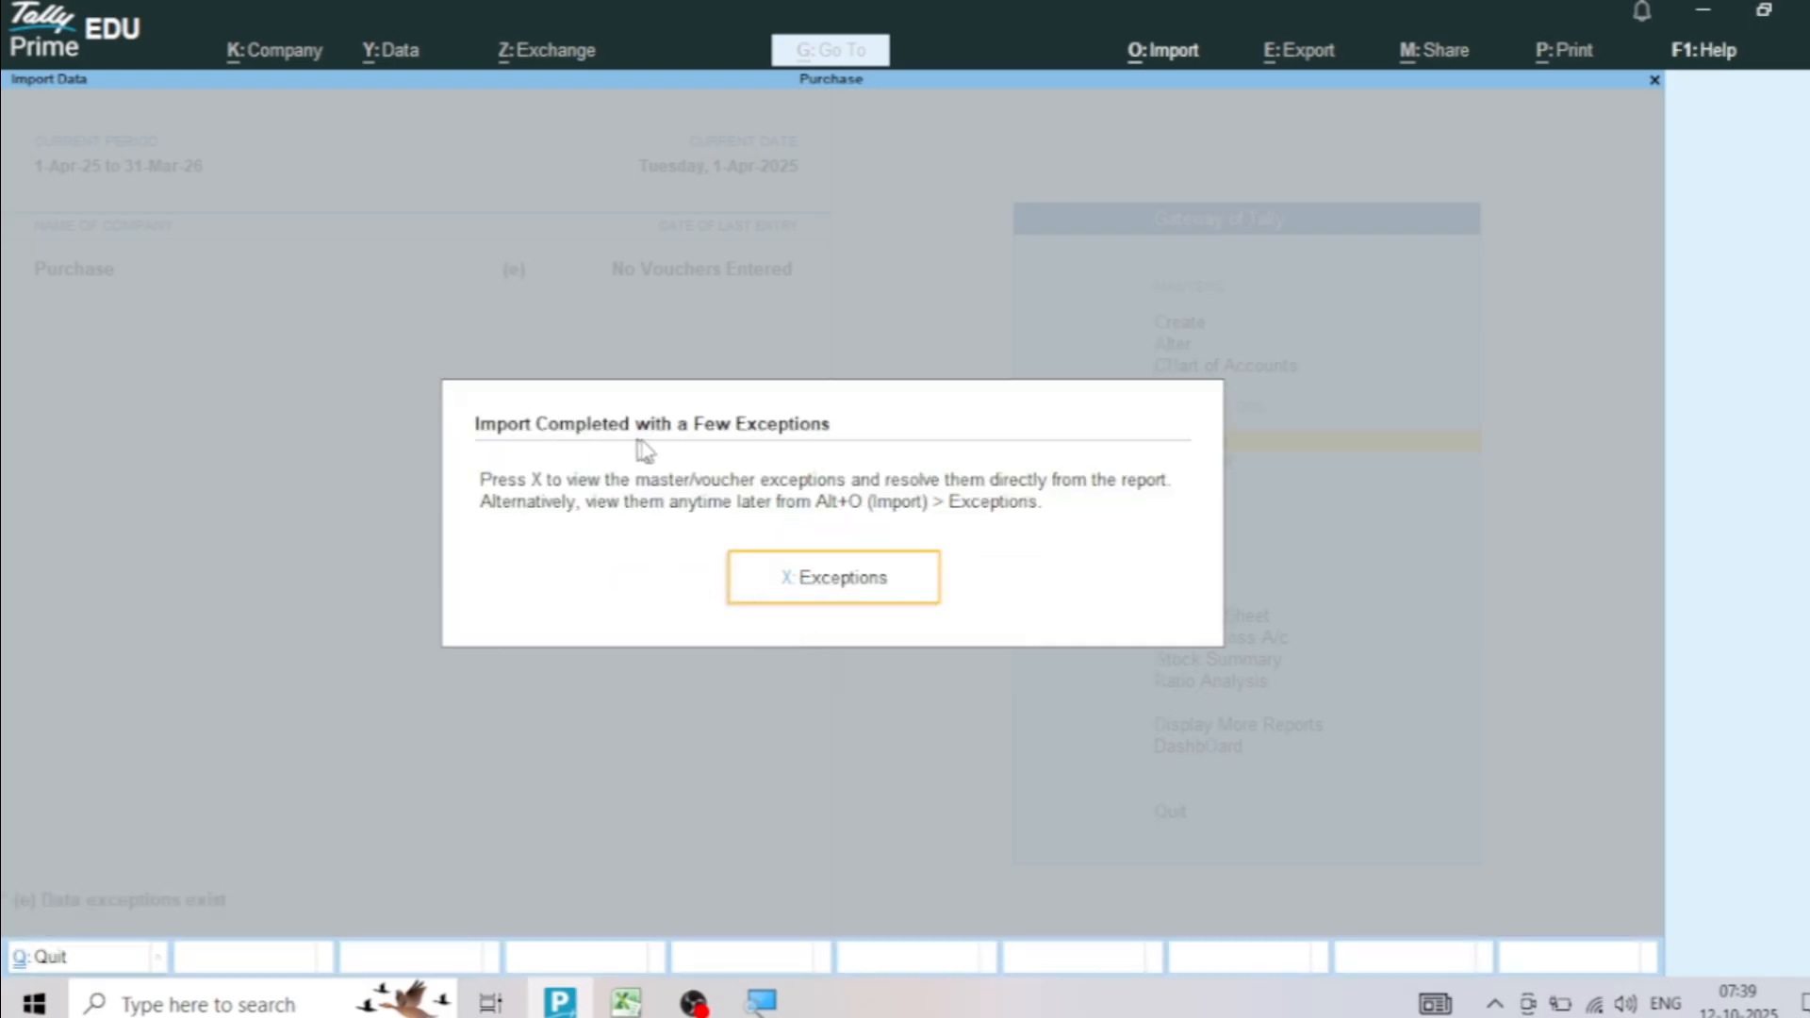
# Open the import exceptions and drill down to the names of the missing ledgers
pyautogui.click(858, 582)
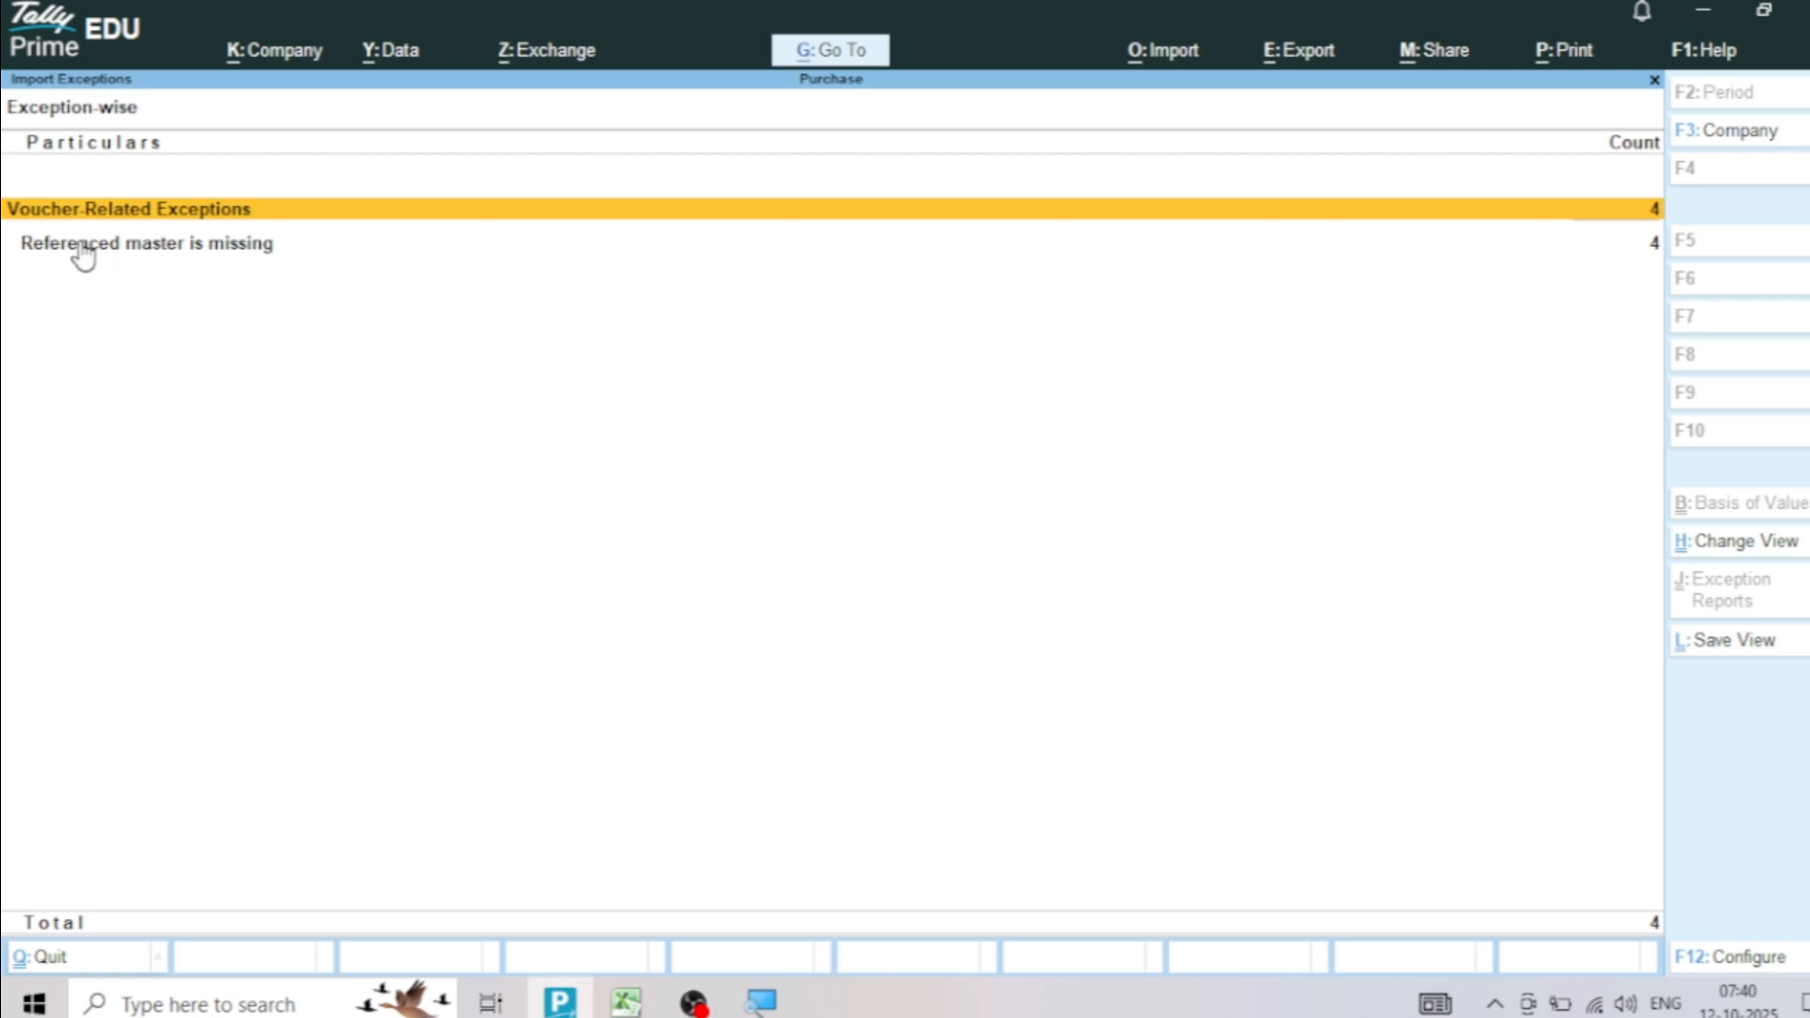
pyautogui.click(127, 250)
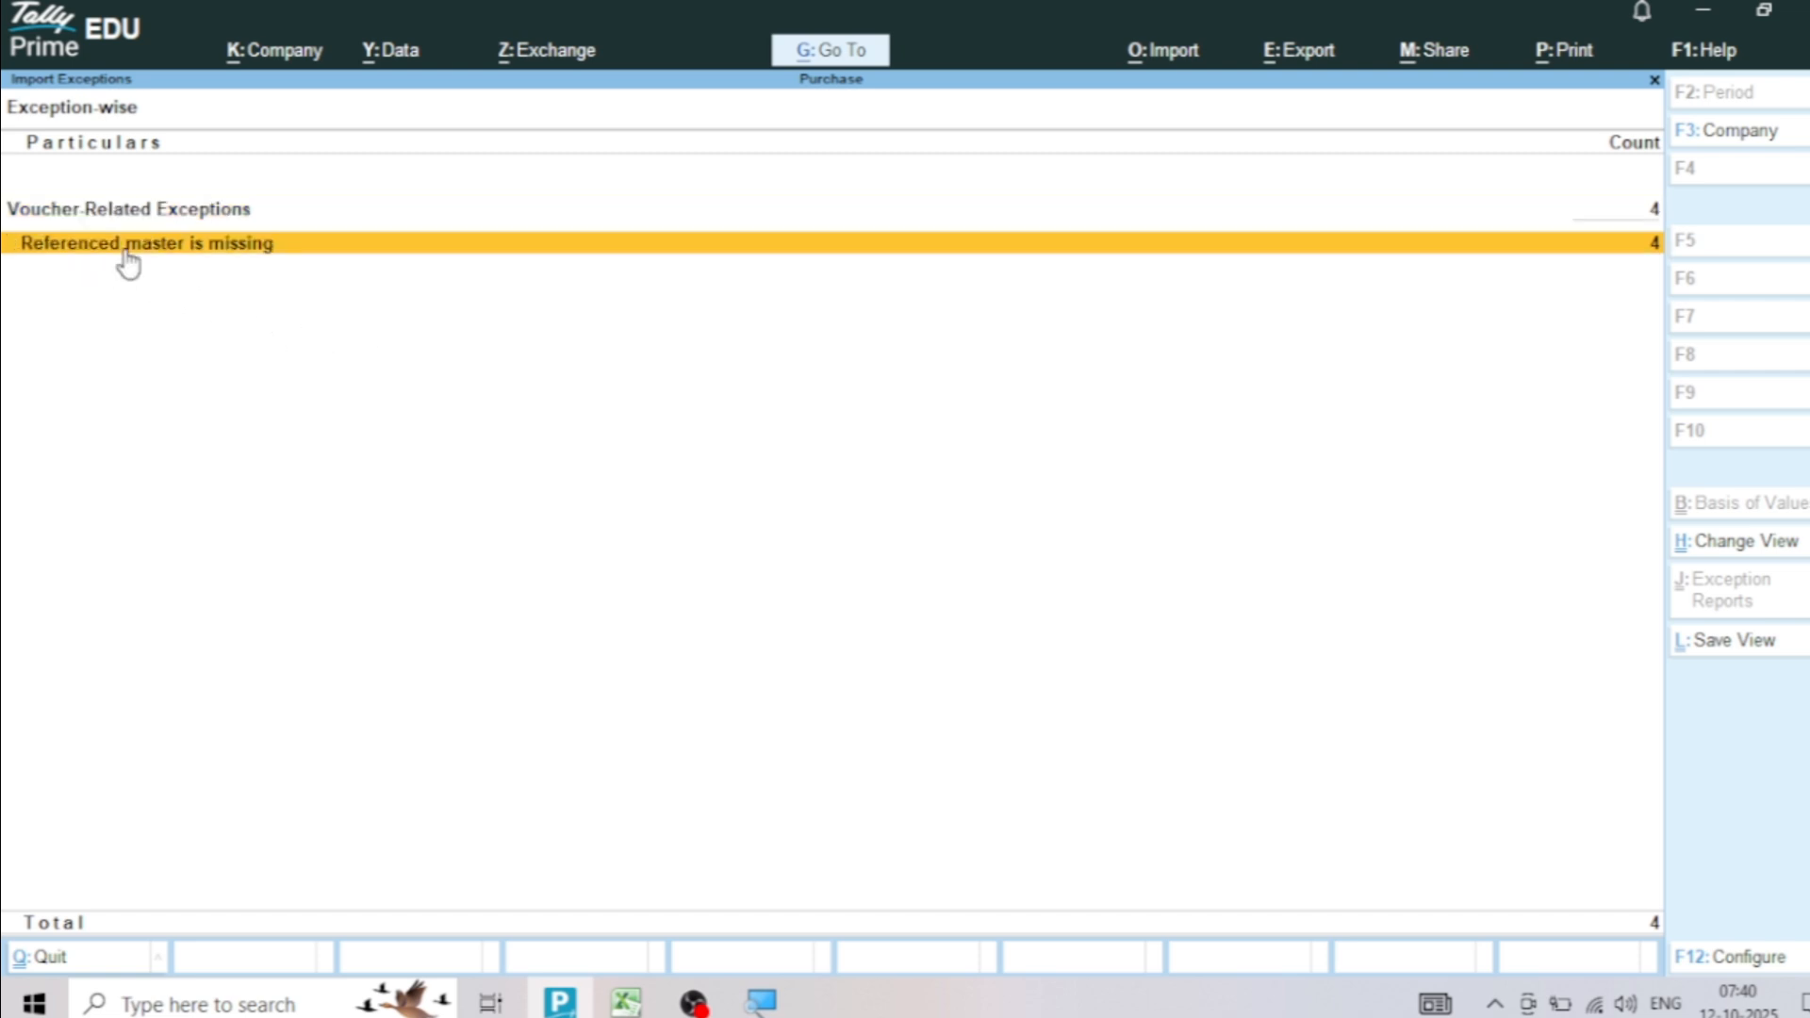
pyautogui.click(128, 247)
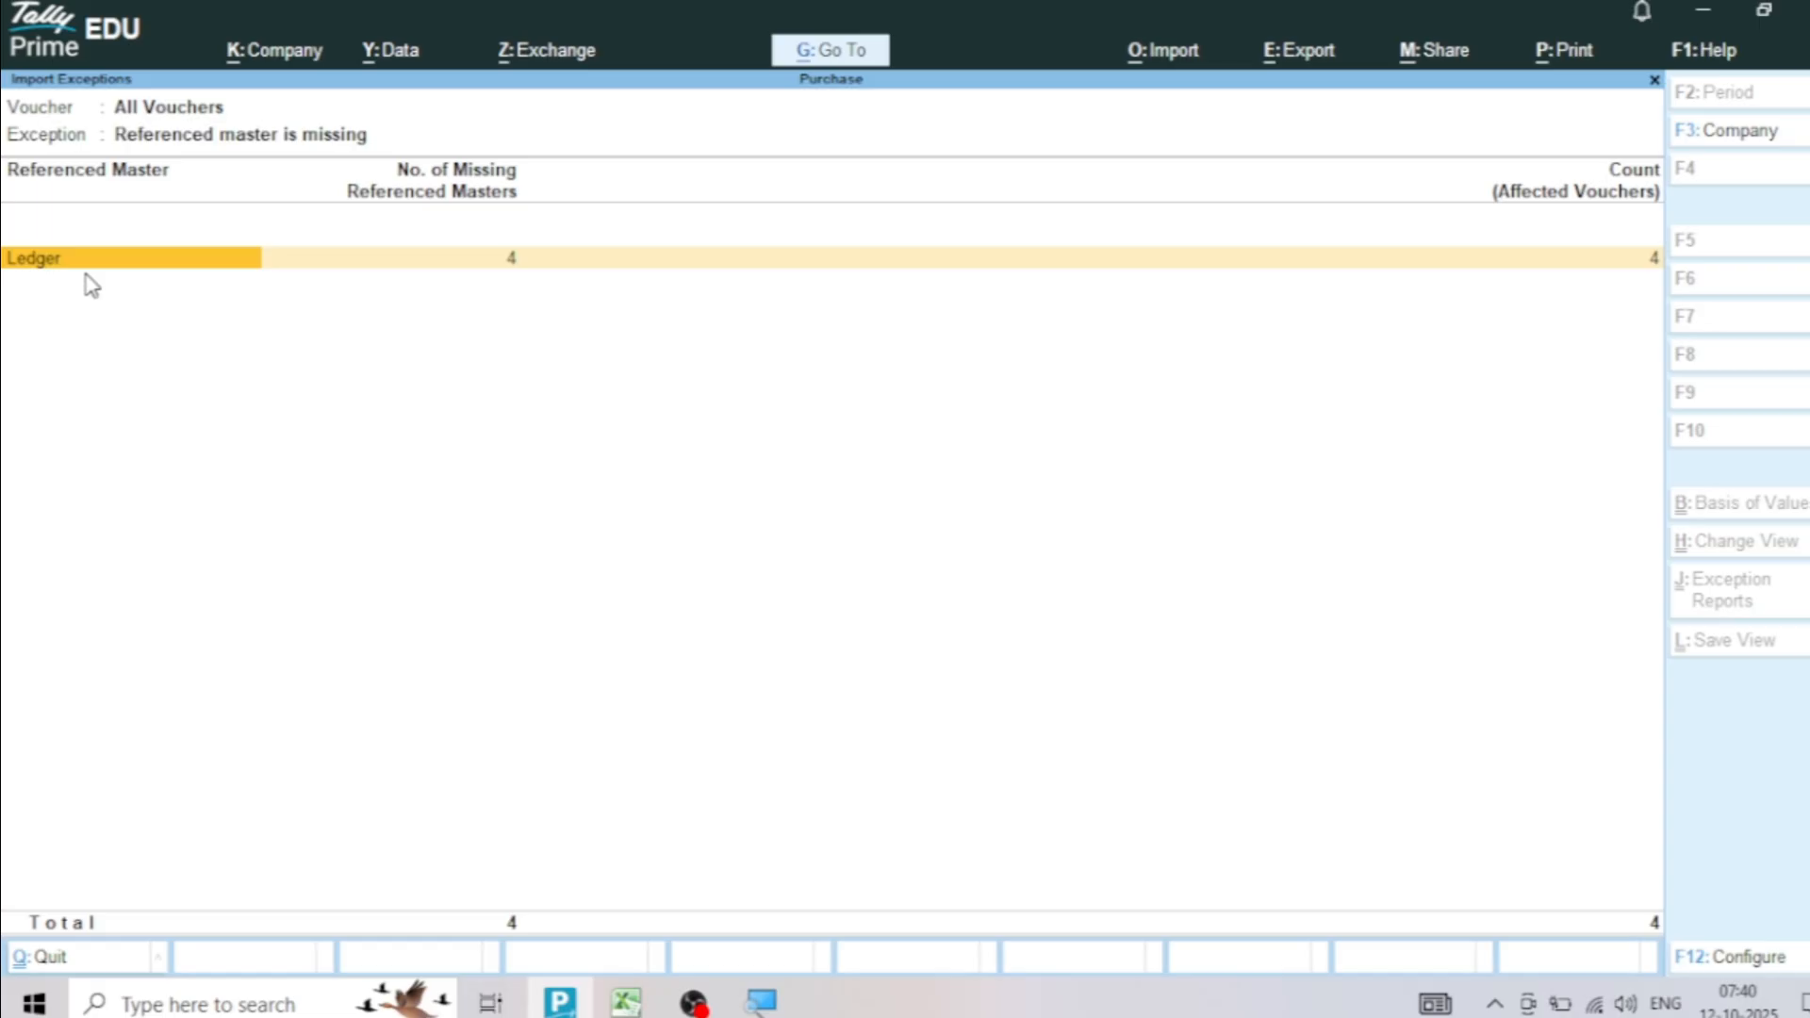
pyautogui.press('Return')
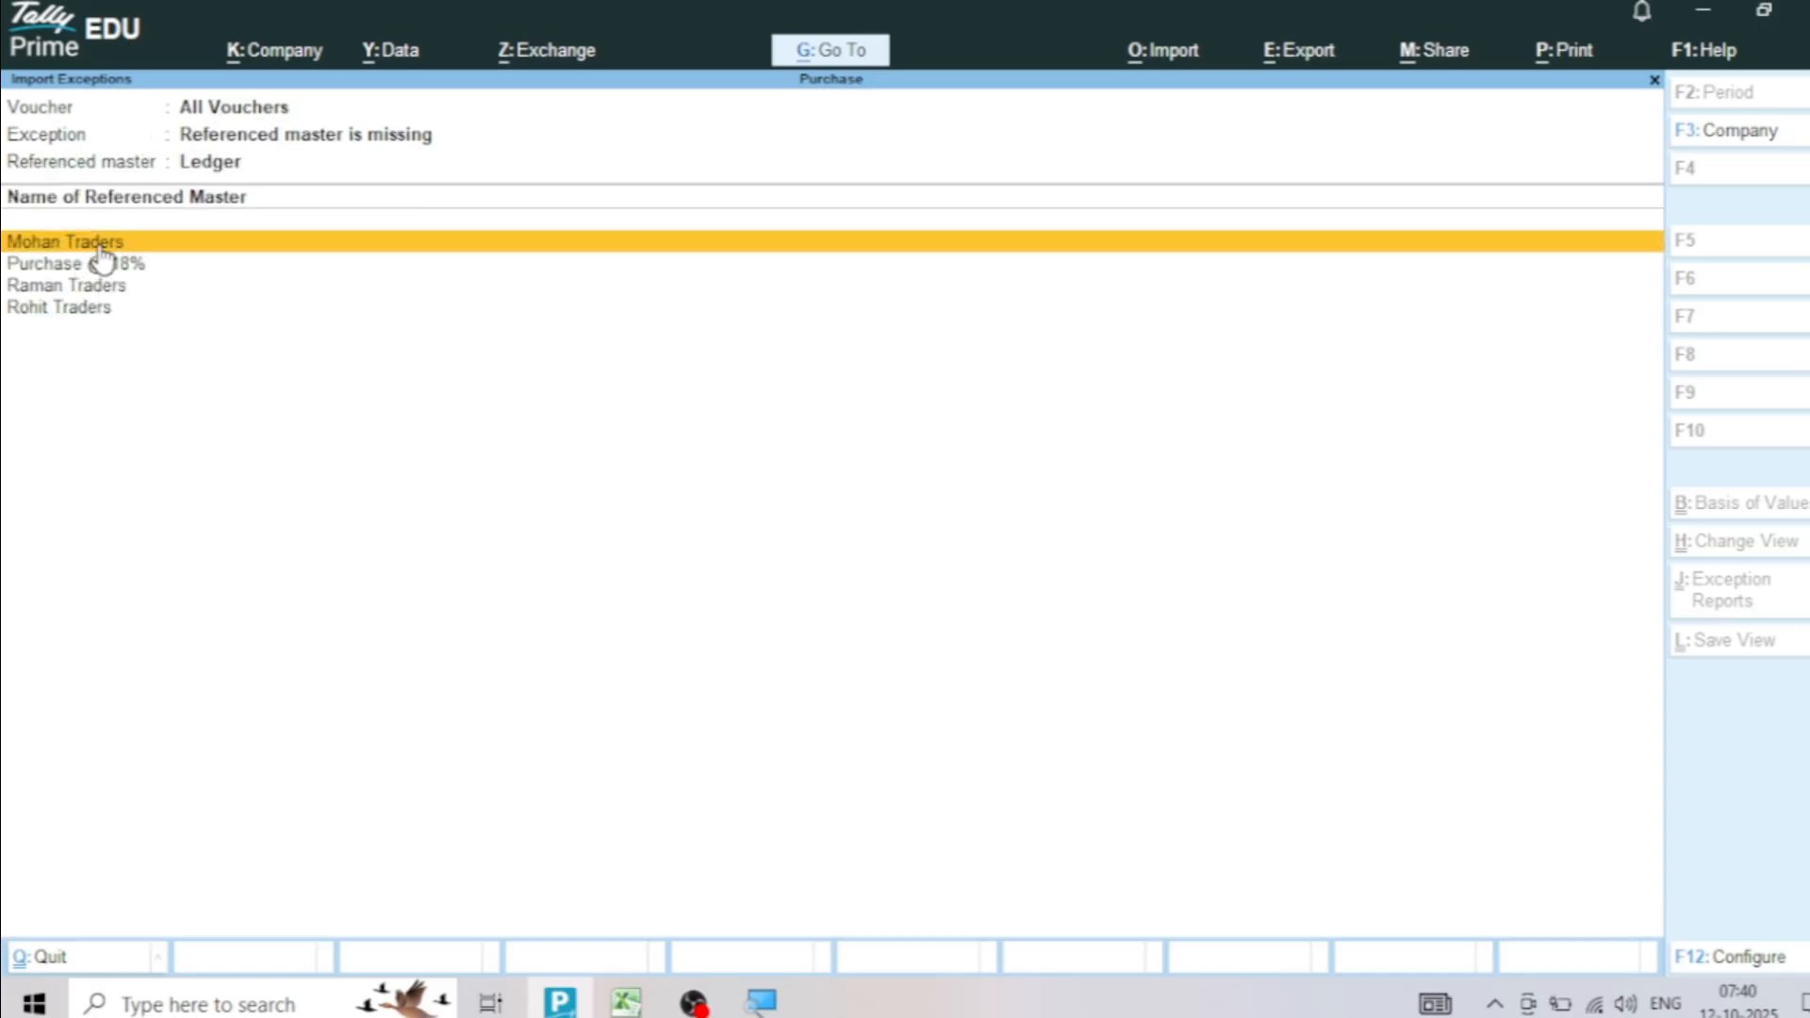
# Start creating the missing Mohan Traders ledger without an alias and place it under Sundry Creditors
pyautogui.click(100, 250)
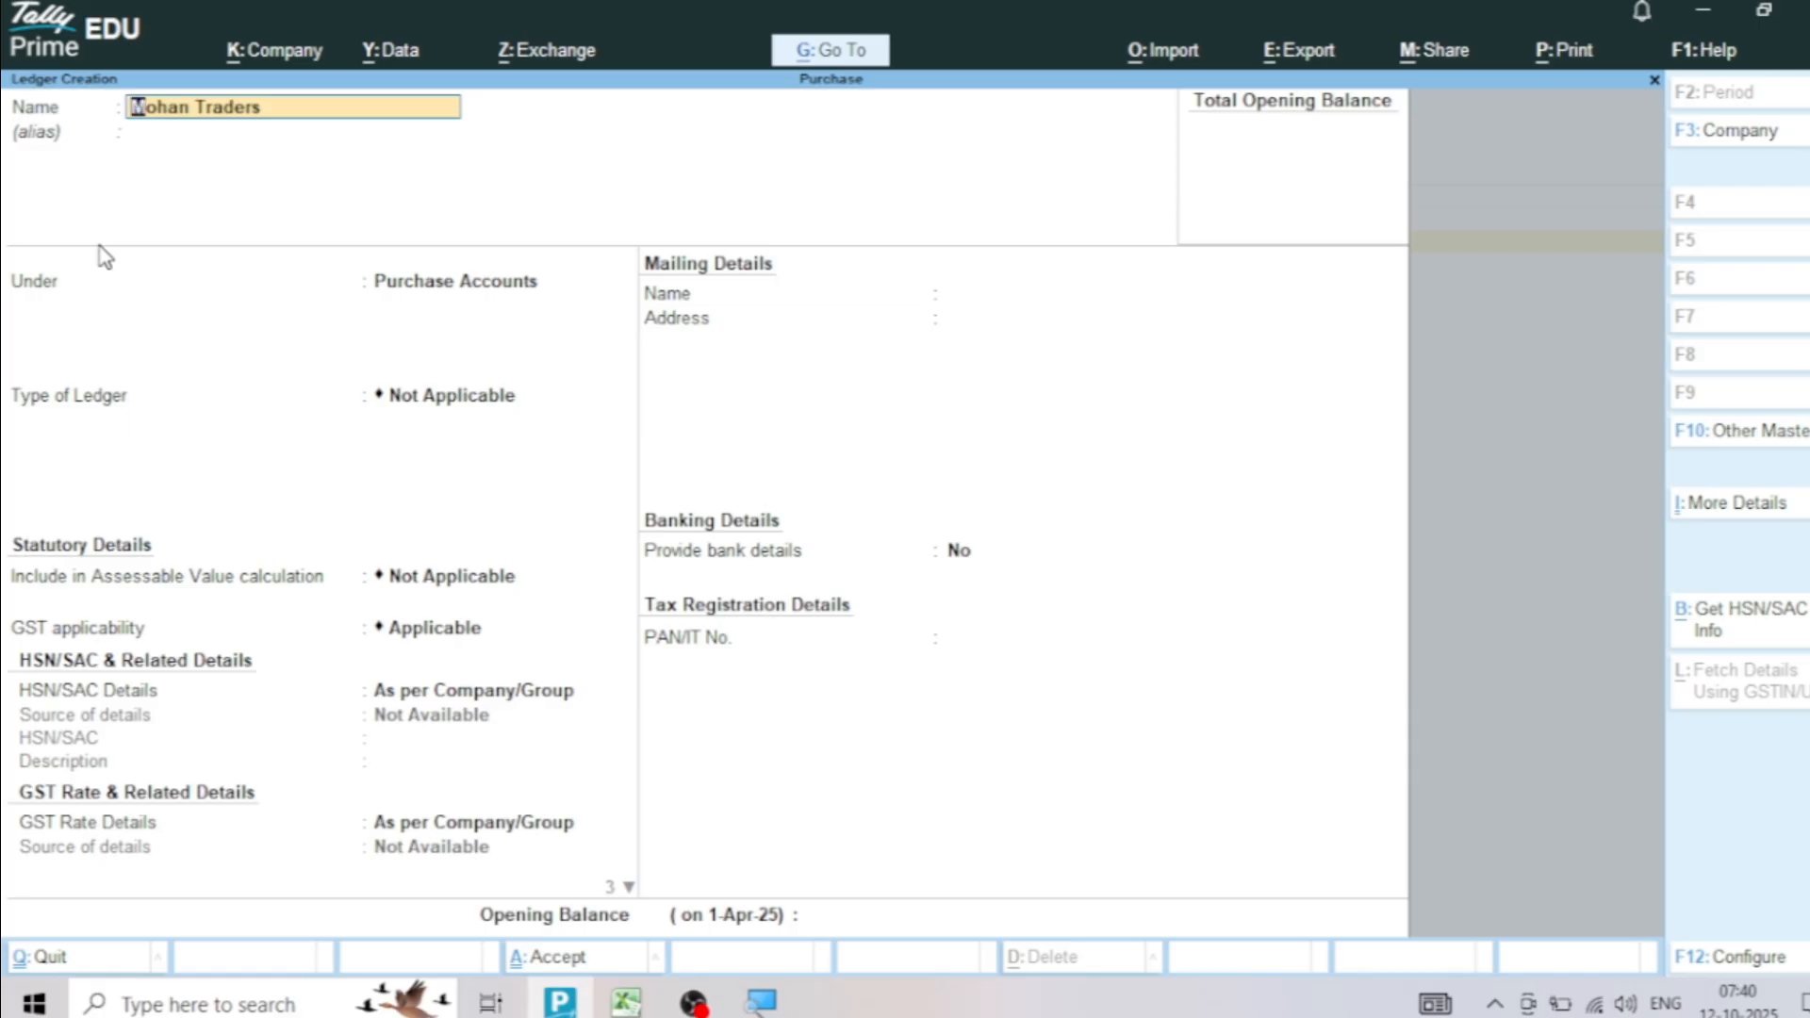
pyautogui.press('Return')
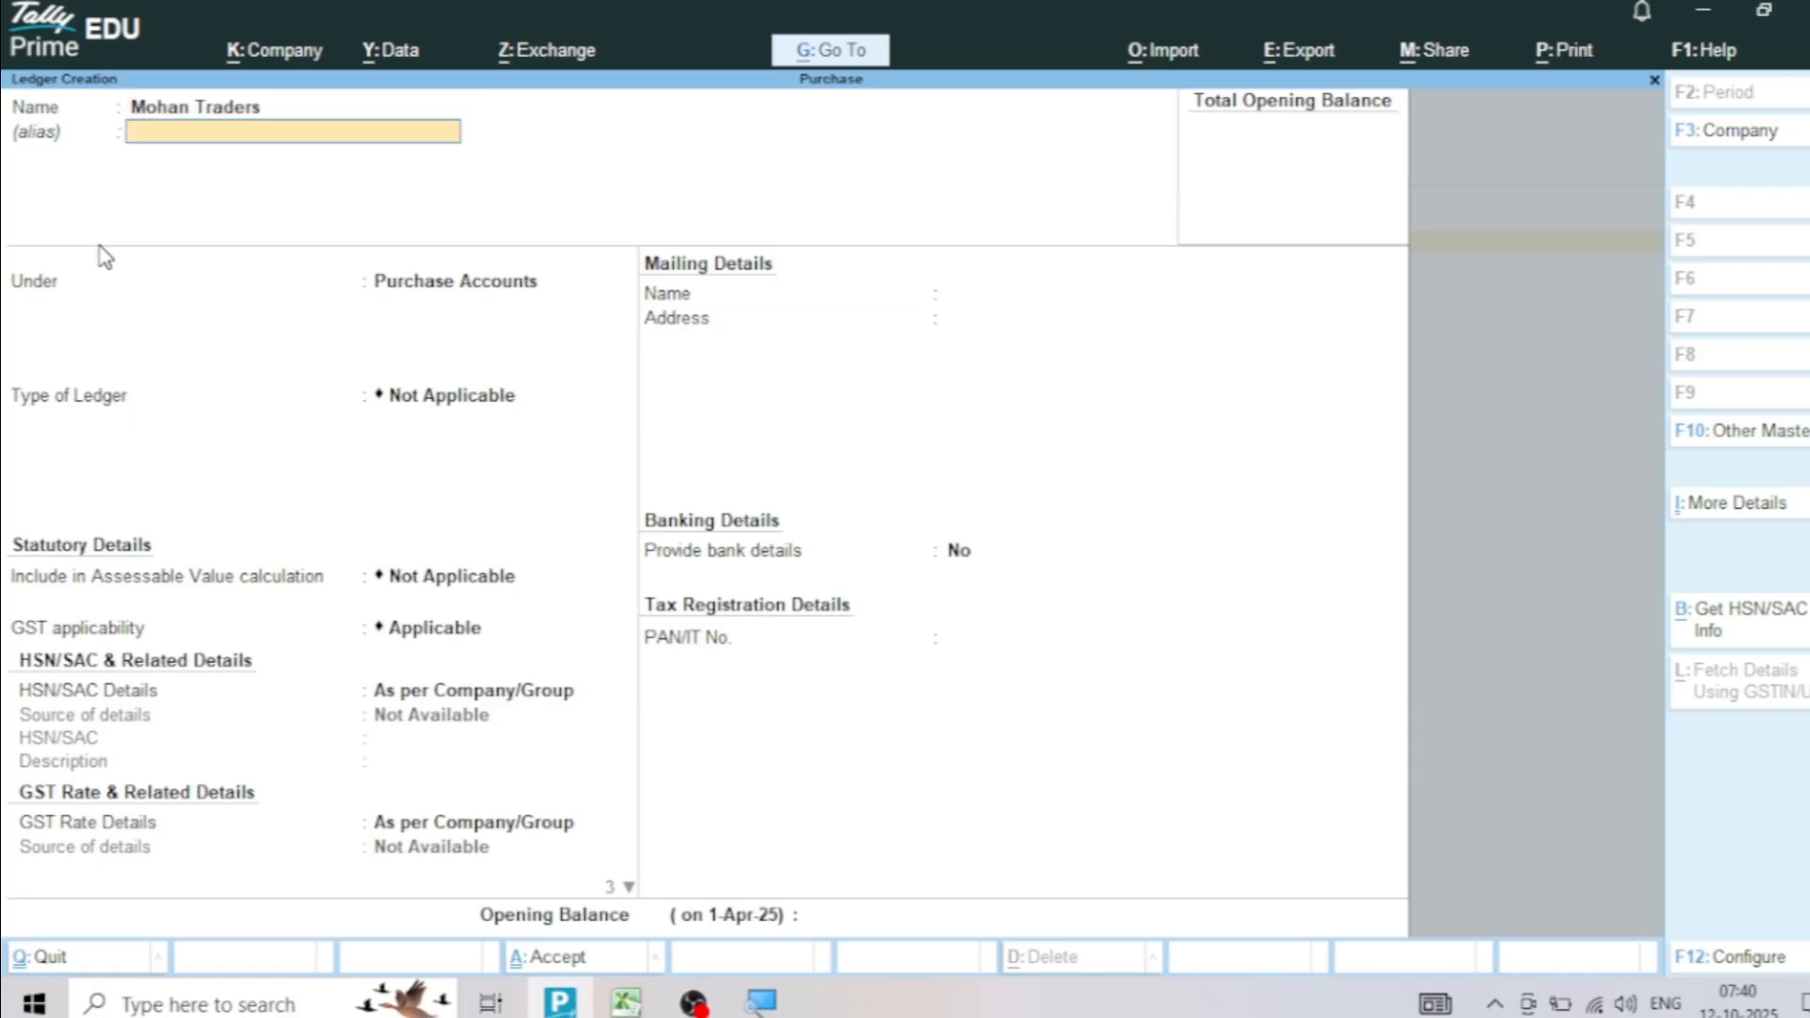
pyautogui.press('Return')
pyautogui.write('Sundr')
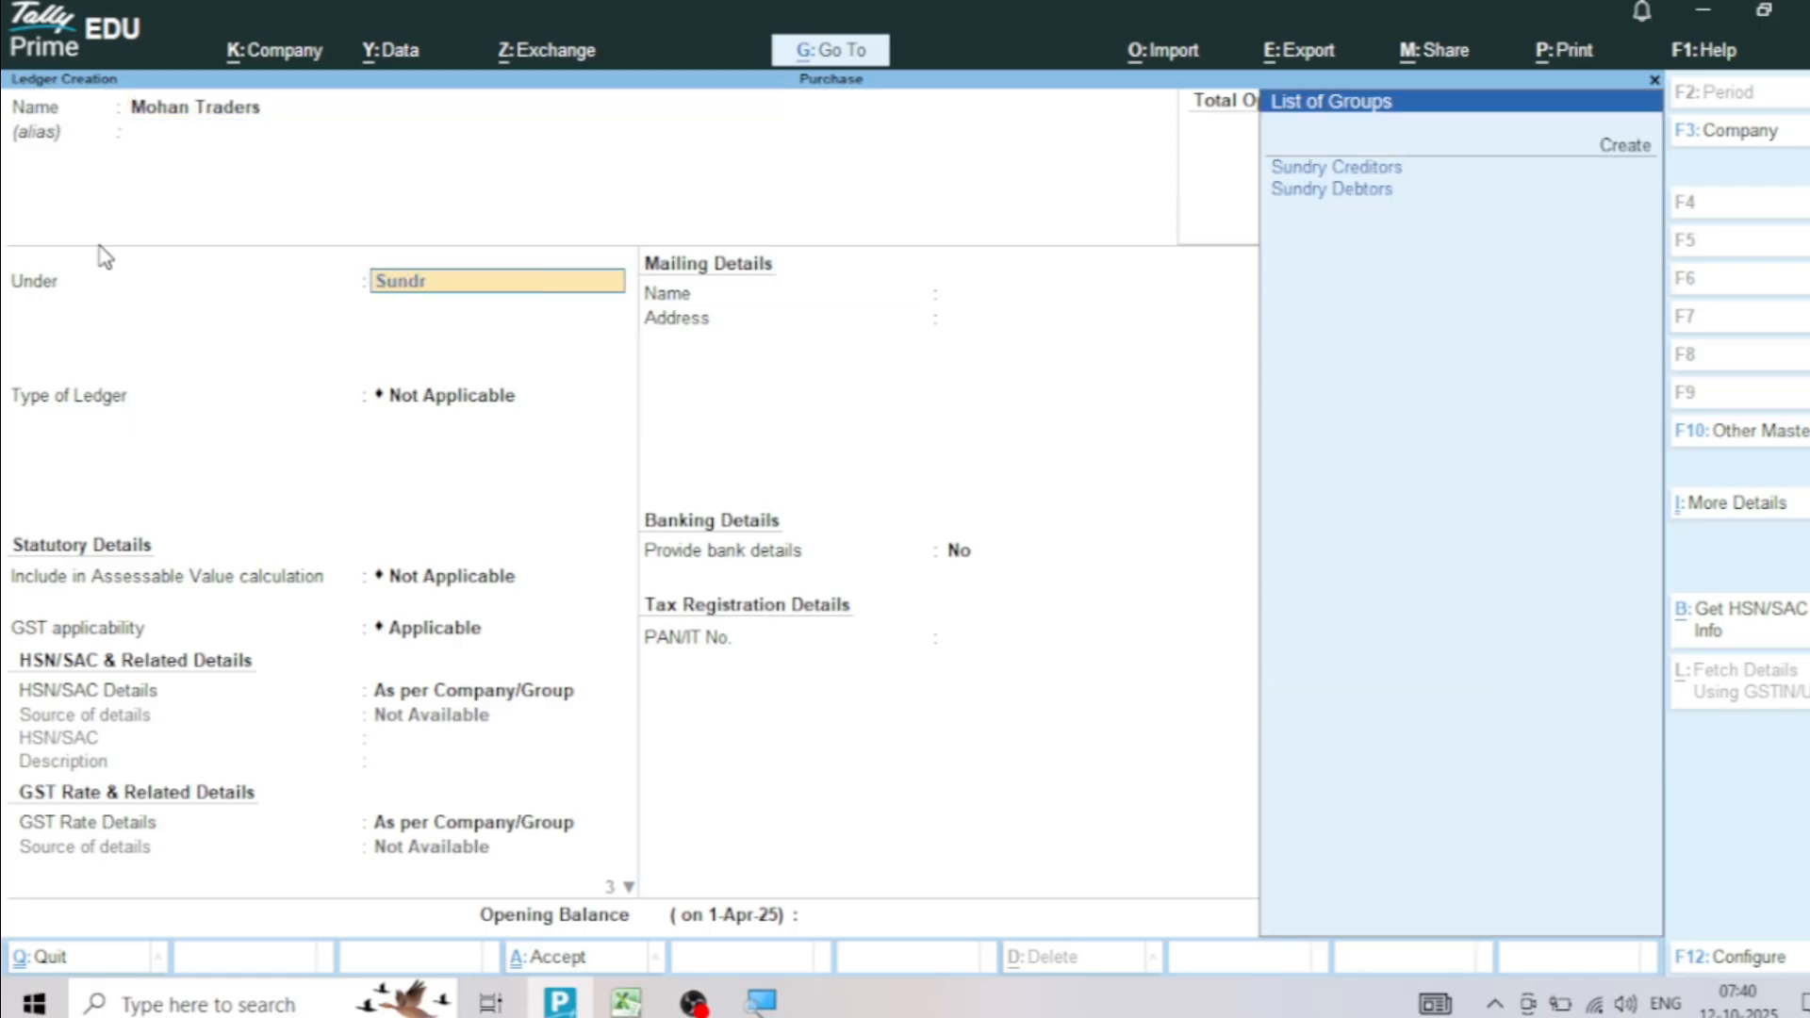
pyautogui.write('y')
pyautogui.press('Return')
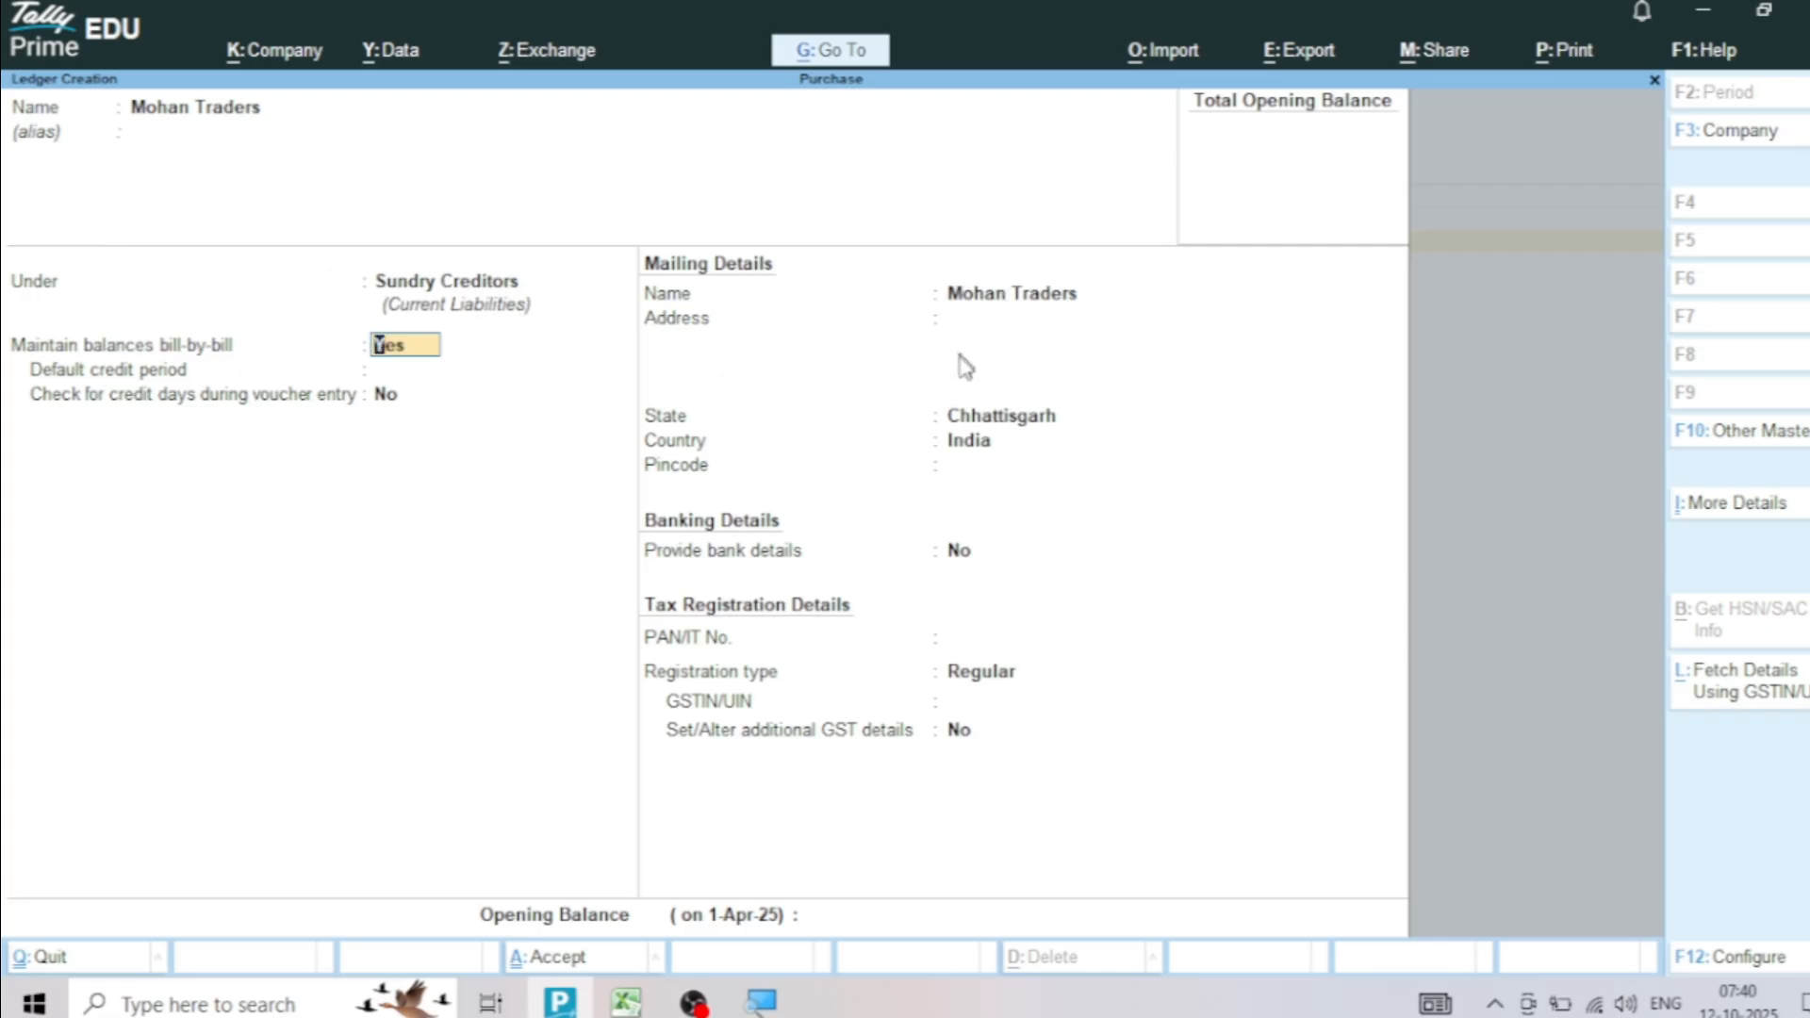
# Copy the Mohan Traders GSTIN from cell J2 of the Excel purchase sheet into the new ledger's GSTIN/UIN field in TallyPrime
pyautogui.click(963, 706)
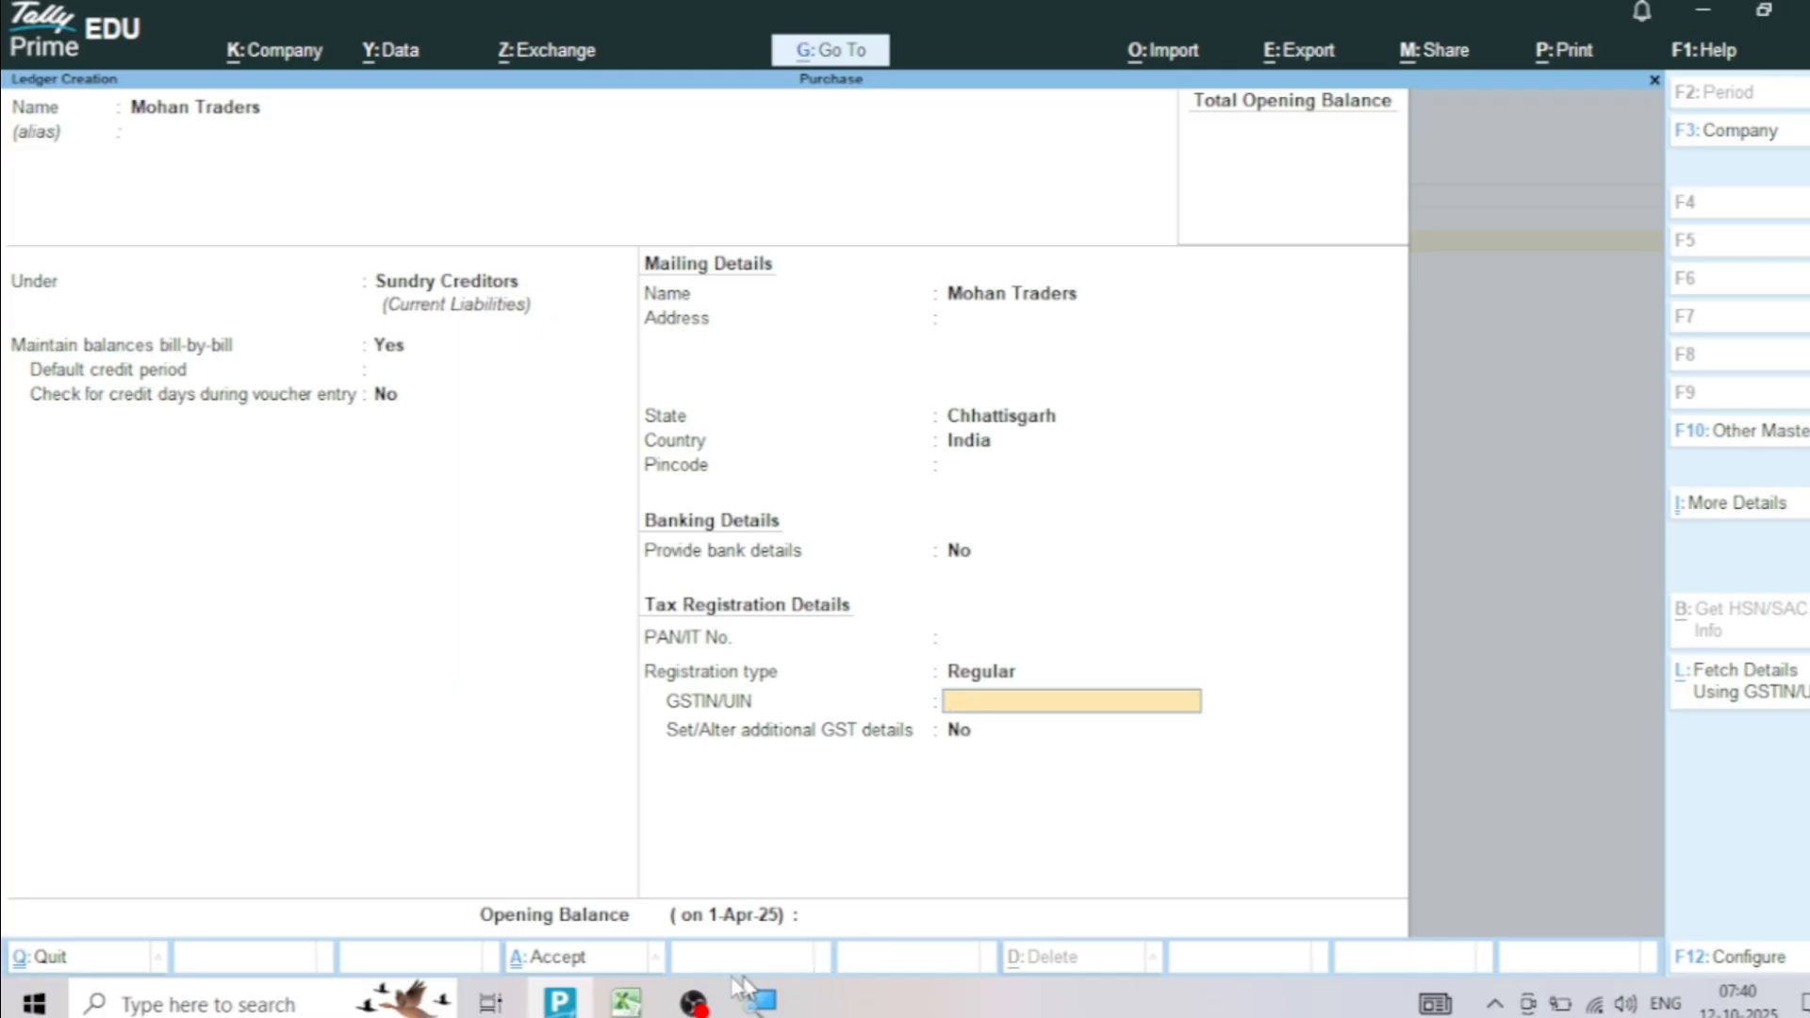
pyautogui.click(626, 1001)
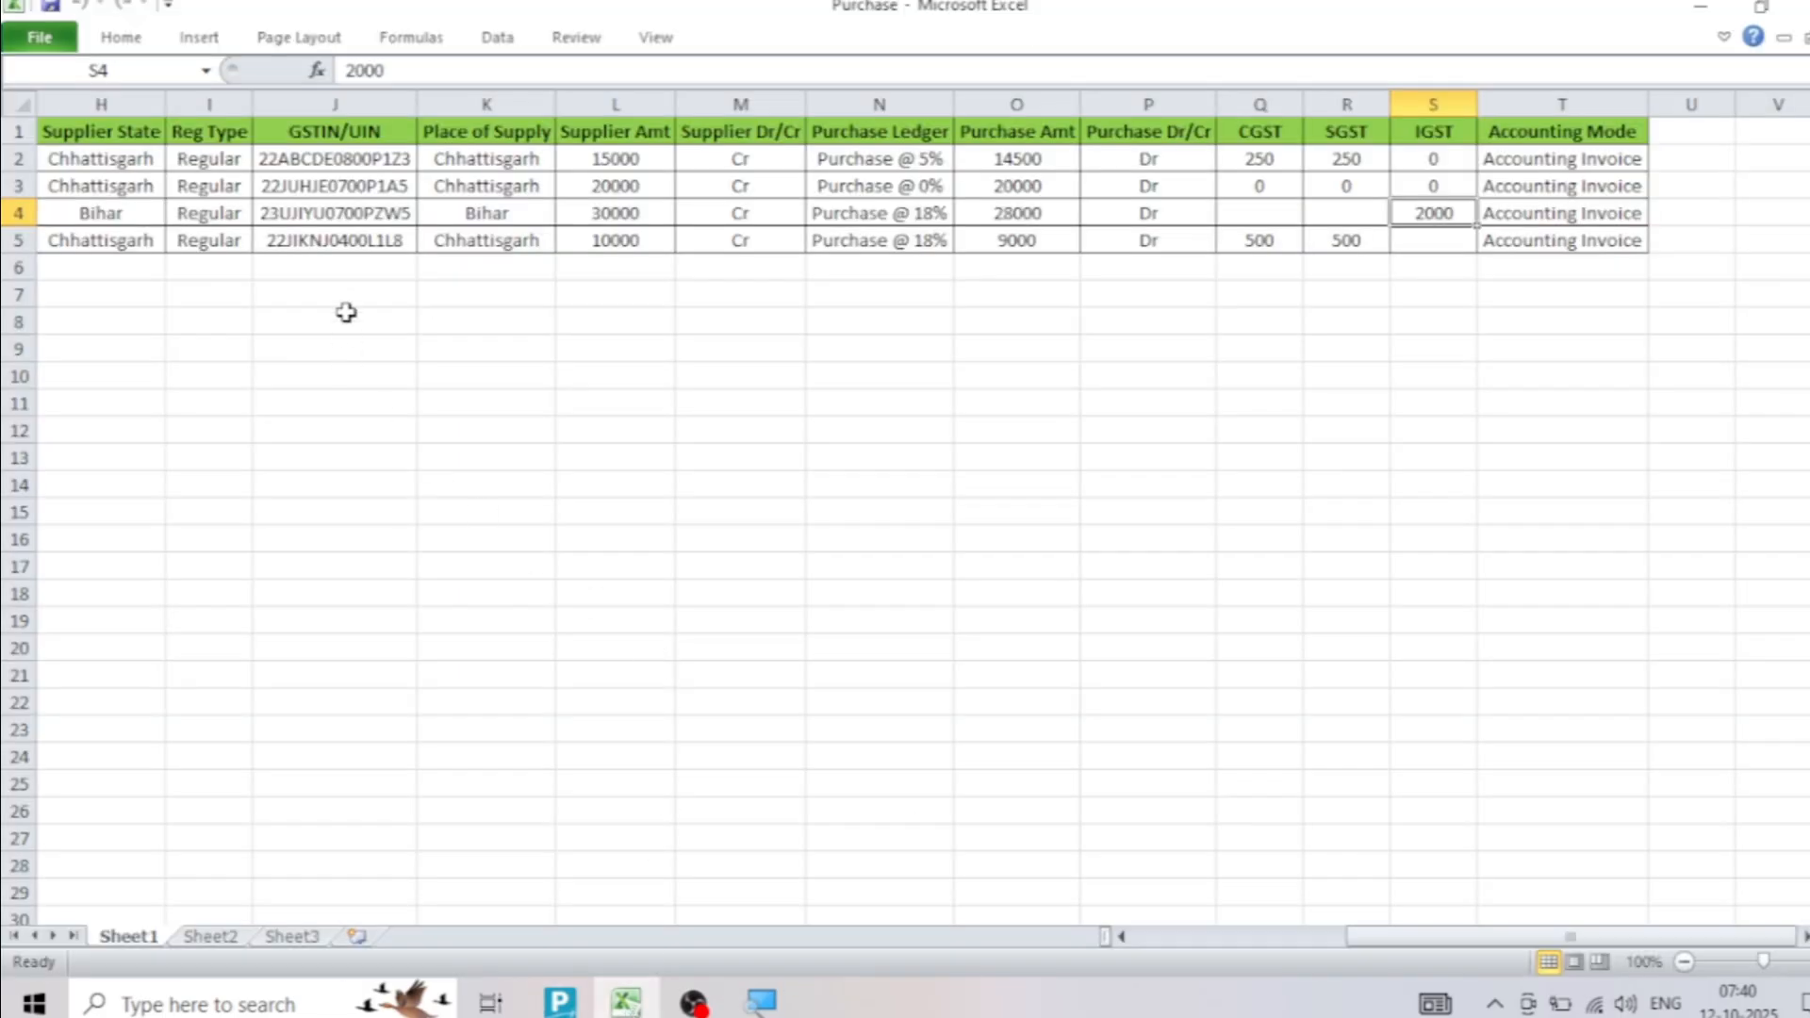
pyautogui.click(338, 162)
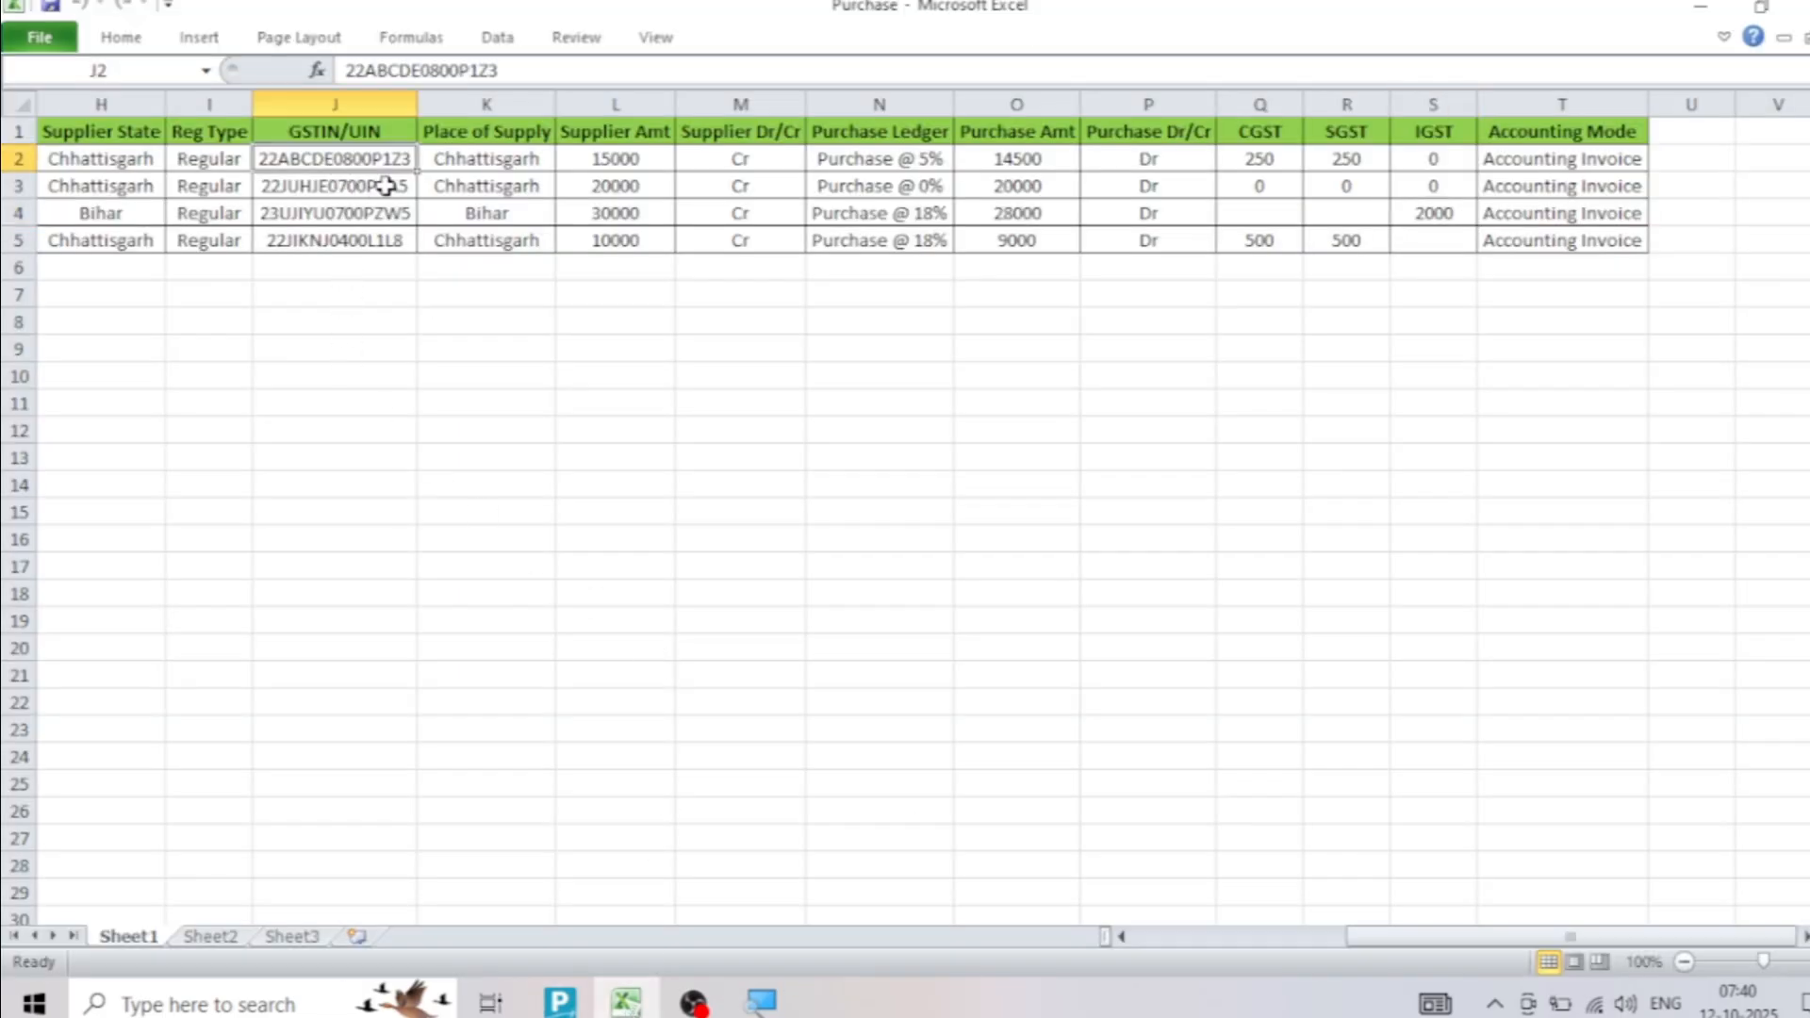
pyautogui.hotkey('ctrl', 'c')
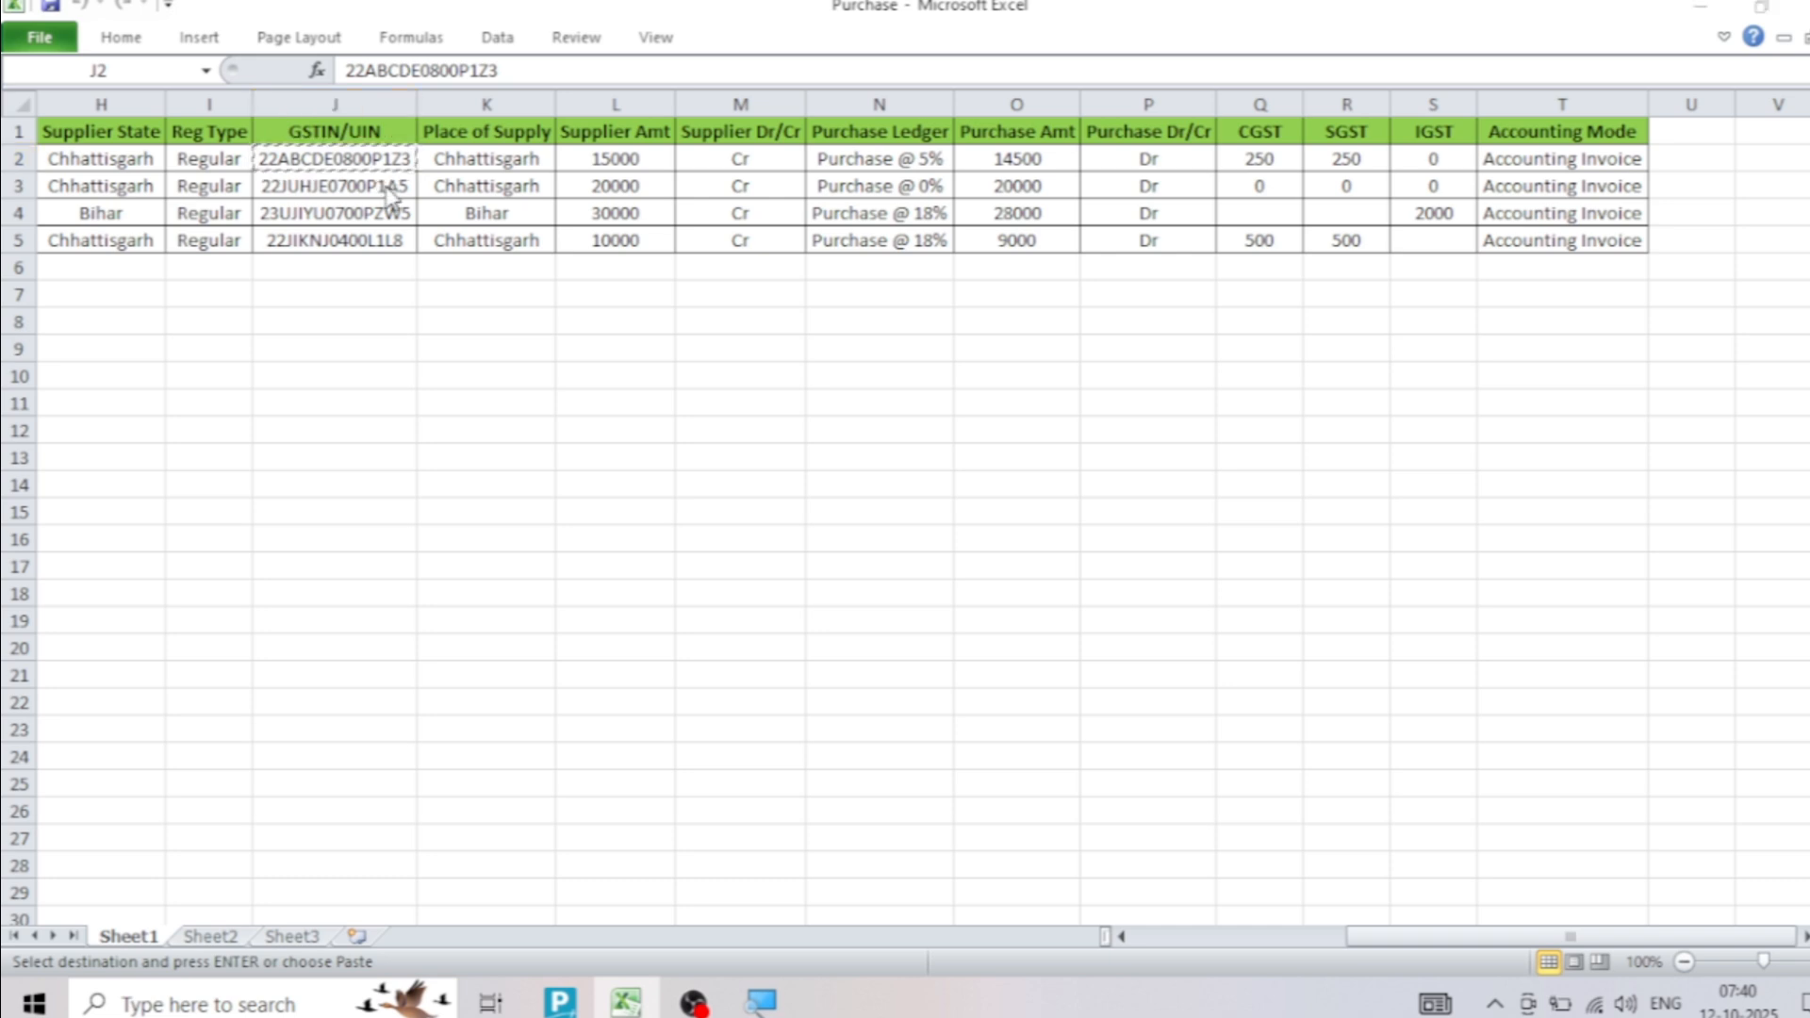
pyautogui.hotkey('alt', 'Tab')
pyautogui.hotkey('ctrl', 'v')
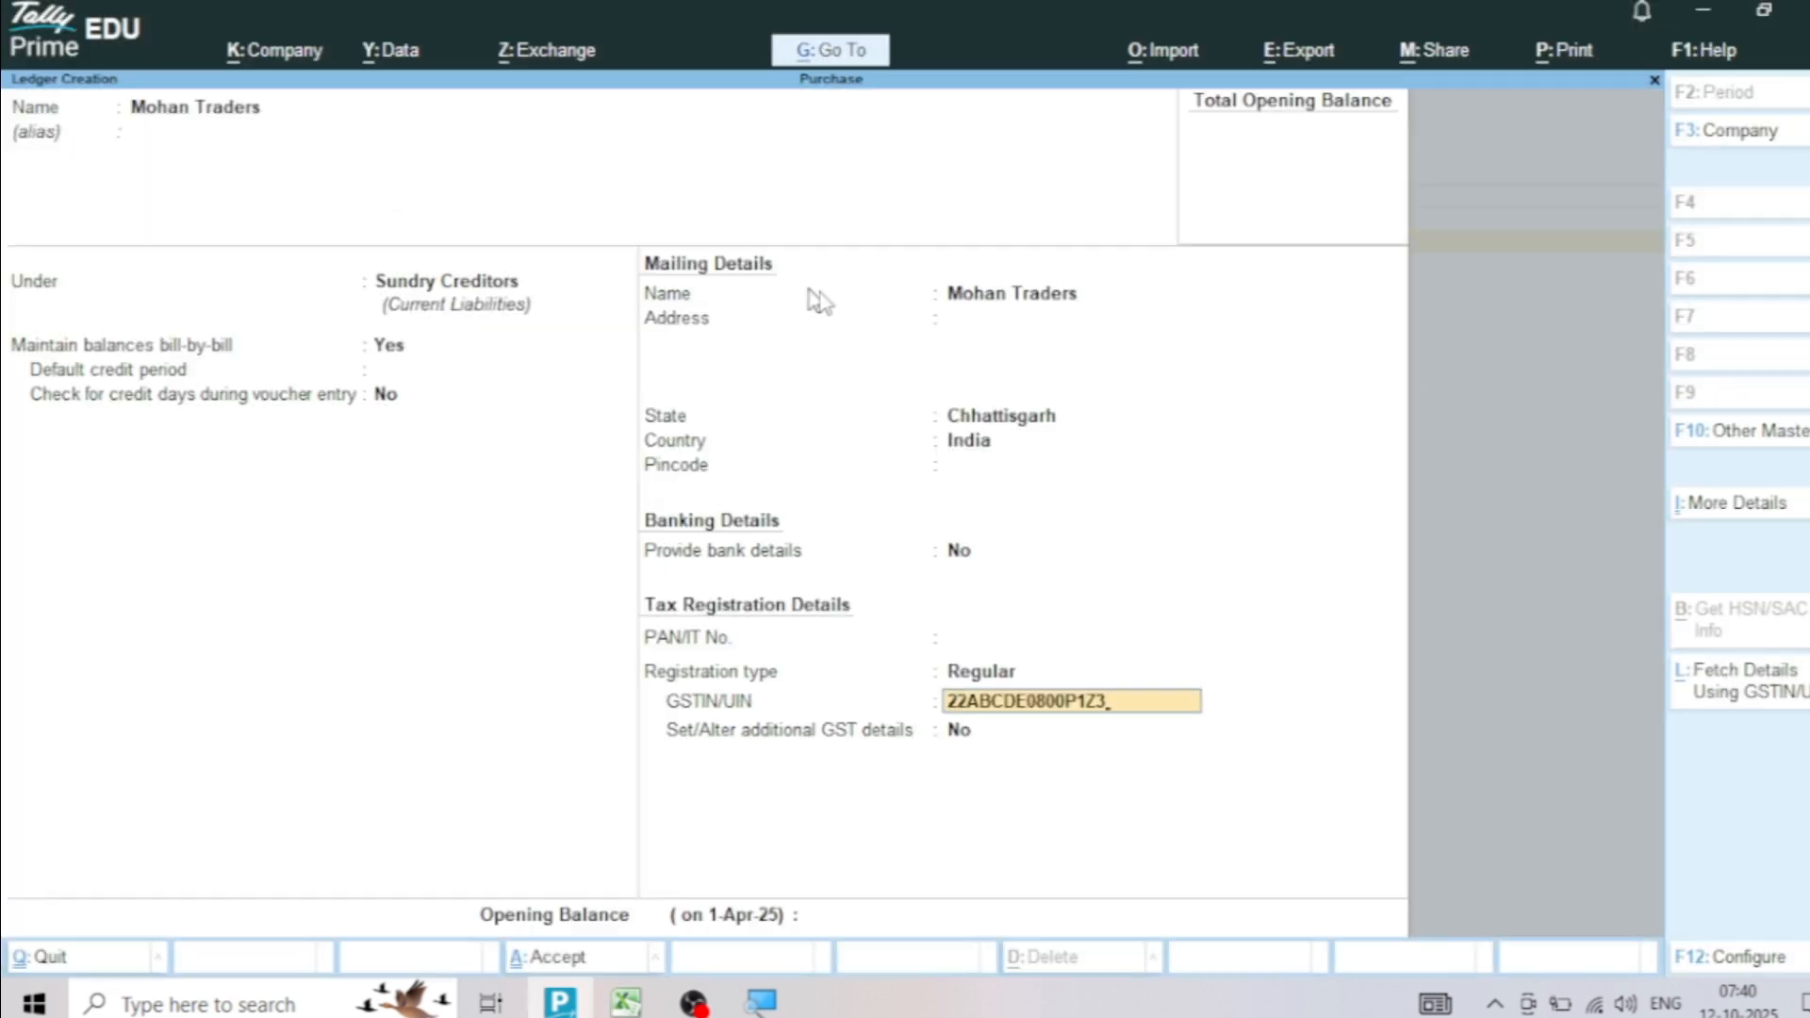
# Copy the Mohan Traders address from cell G2 of the Excel sheet into the ledger's mailing address in TallyPrime and save the ledger
pyautogui.click(958, 328)
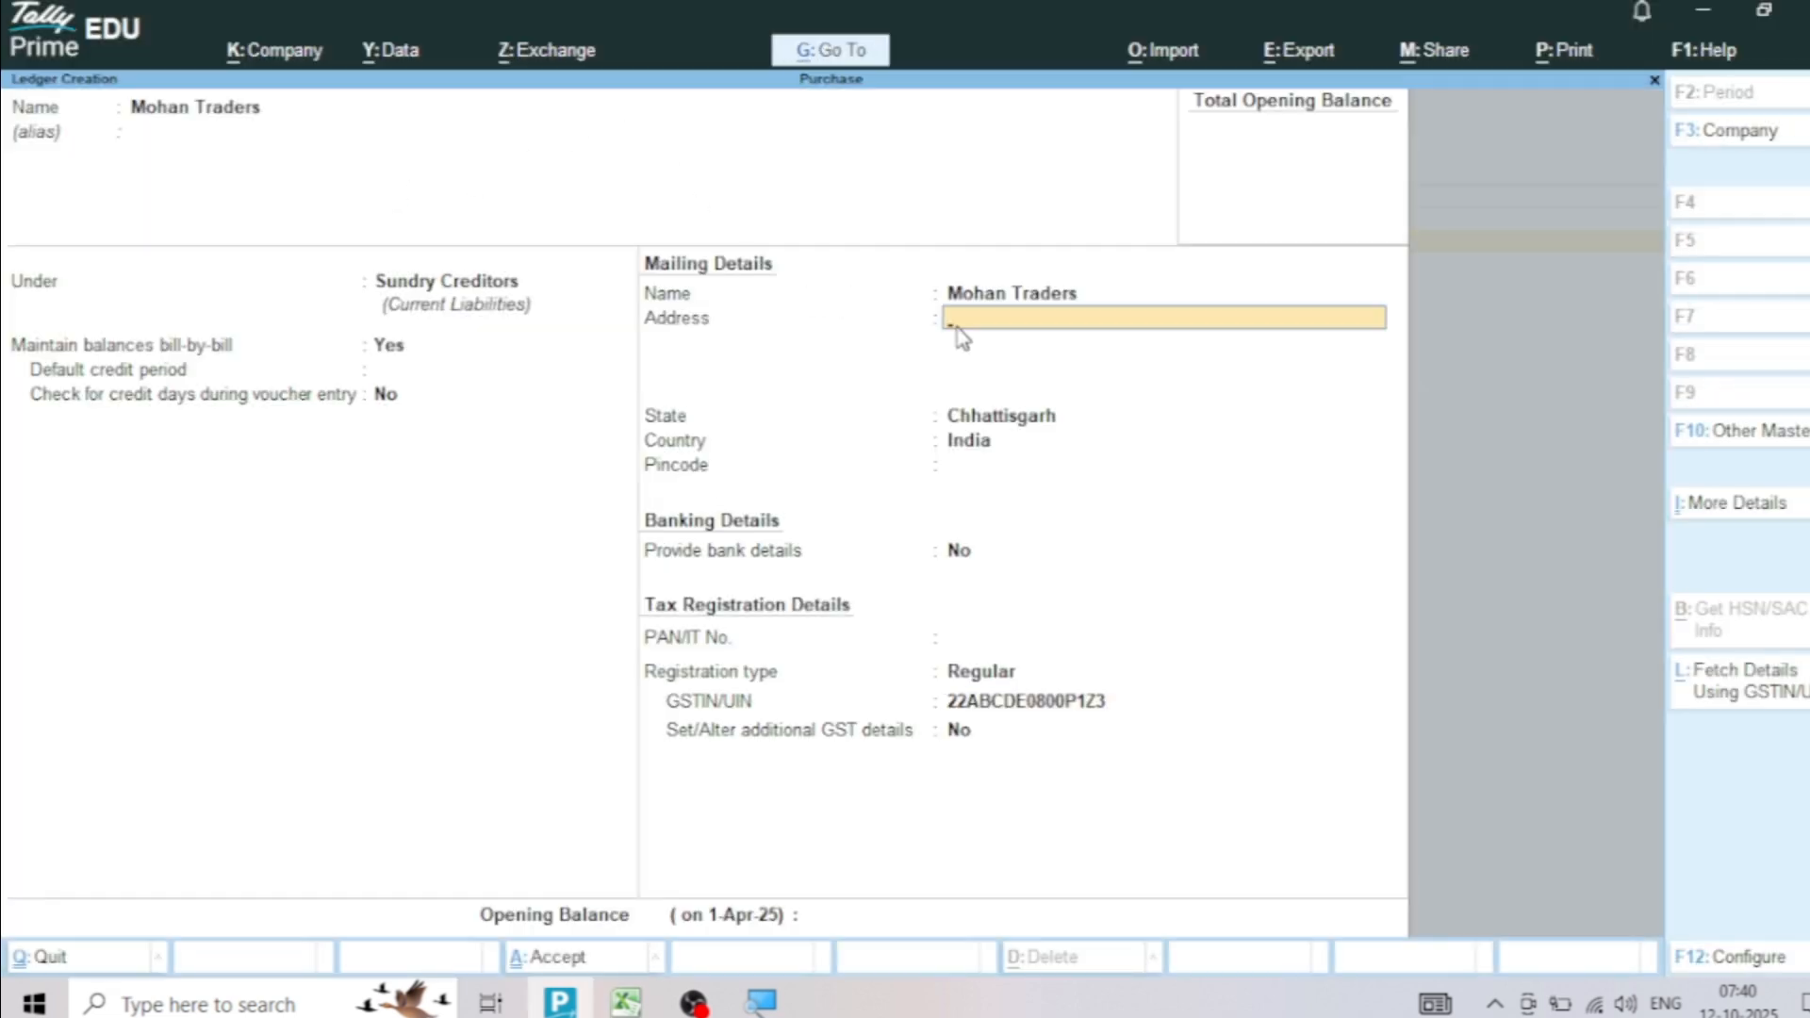
pyautogui.hotkey('alt', 'Tab')
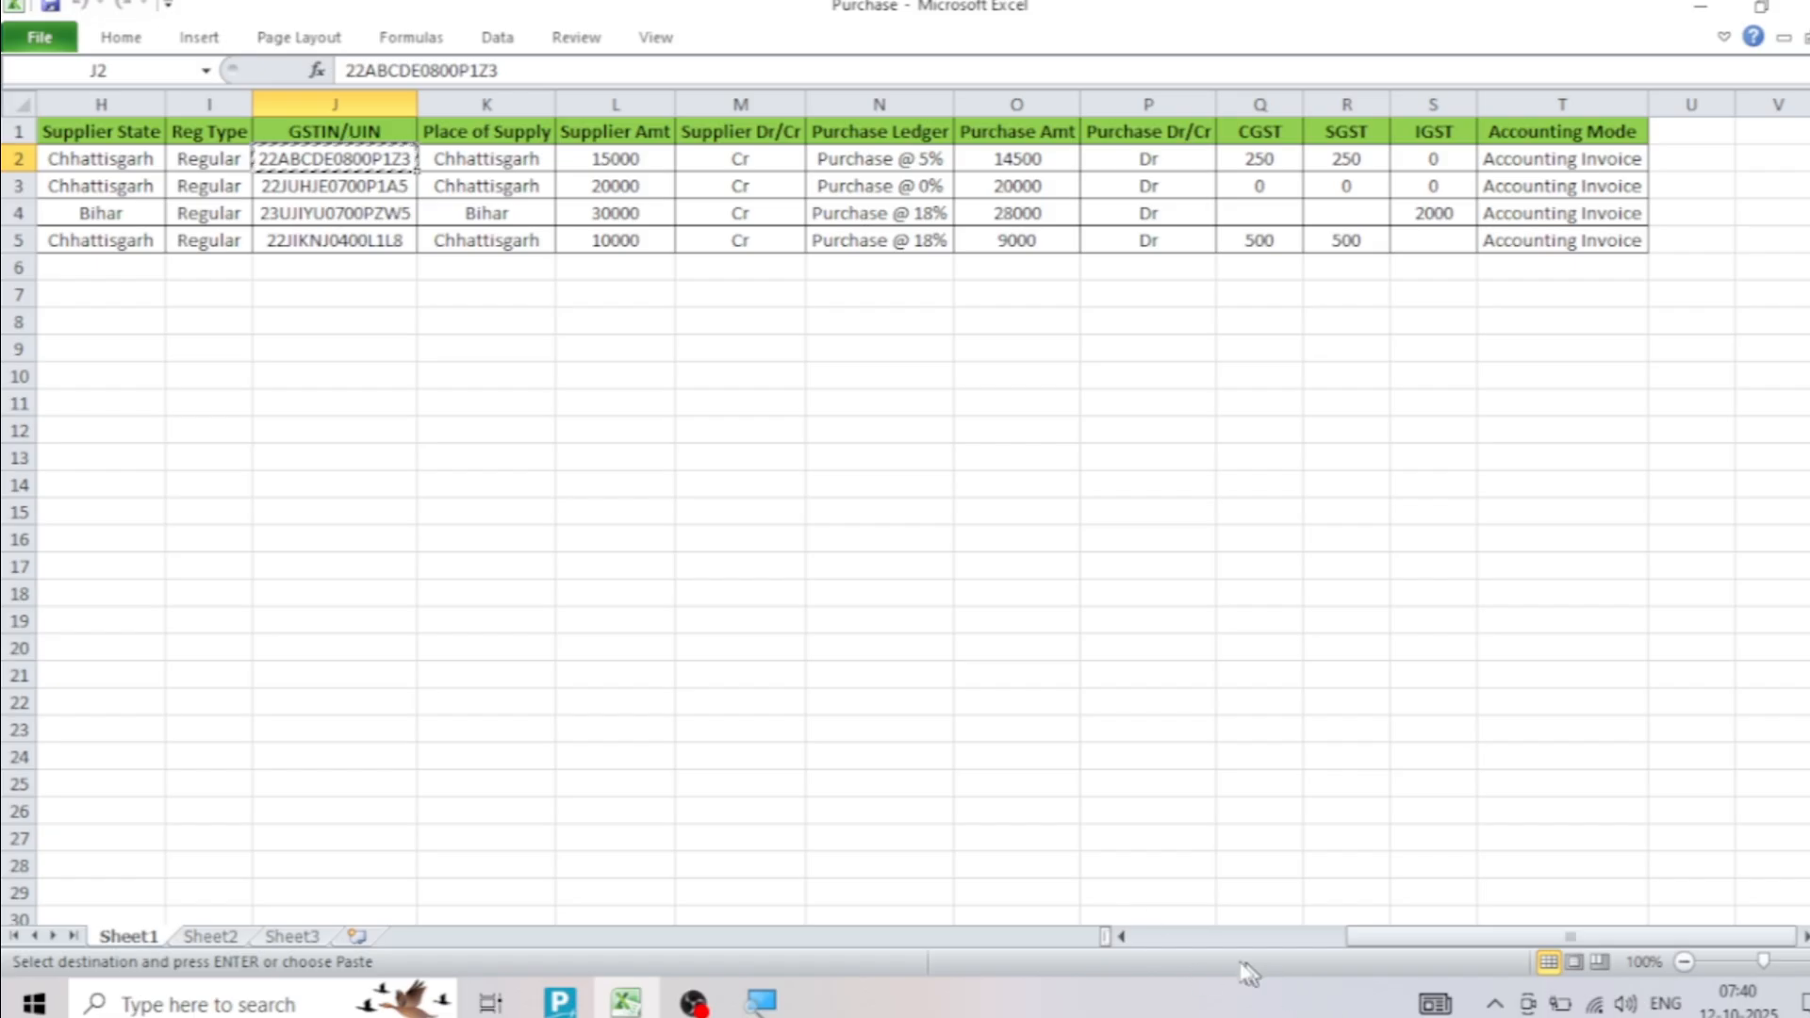
pyautogui.click(1120, 936)
pyautogui.click(1121, 936)
pyautogui.click(1121, 936)
pyautogui.click(1121, 936)
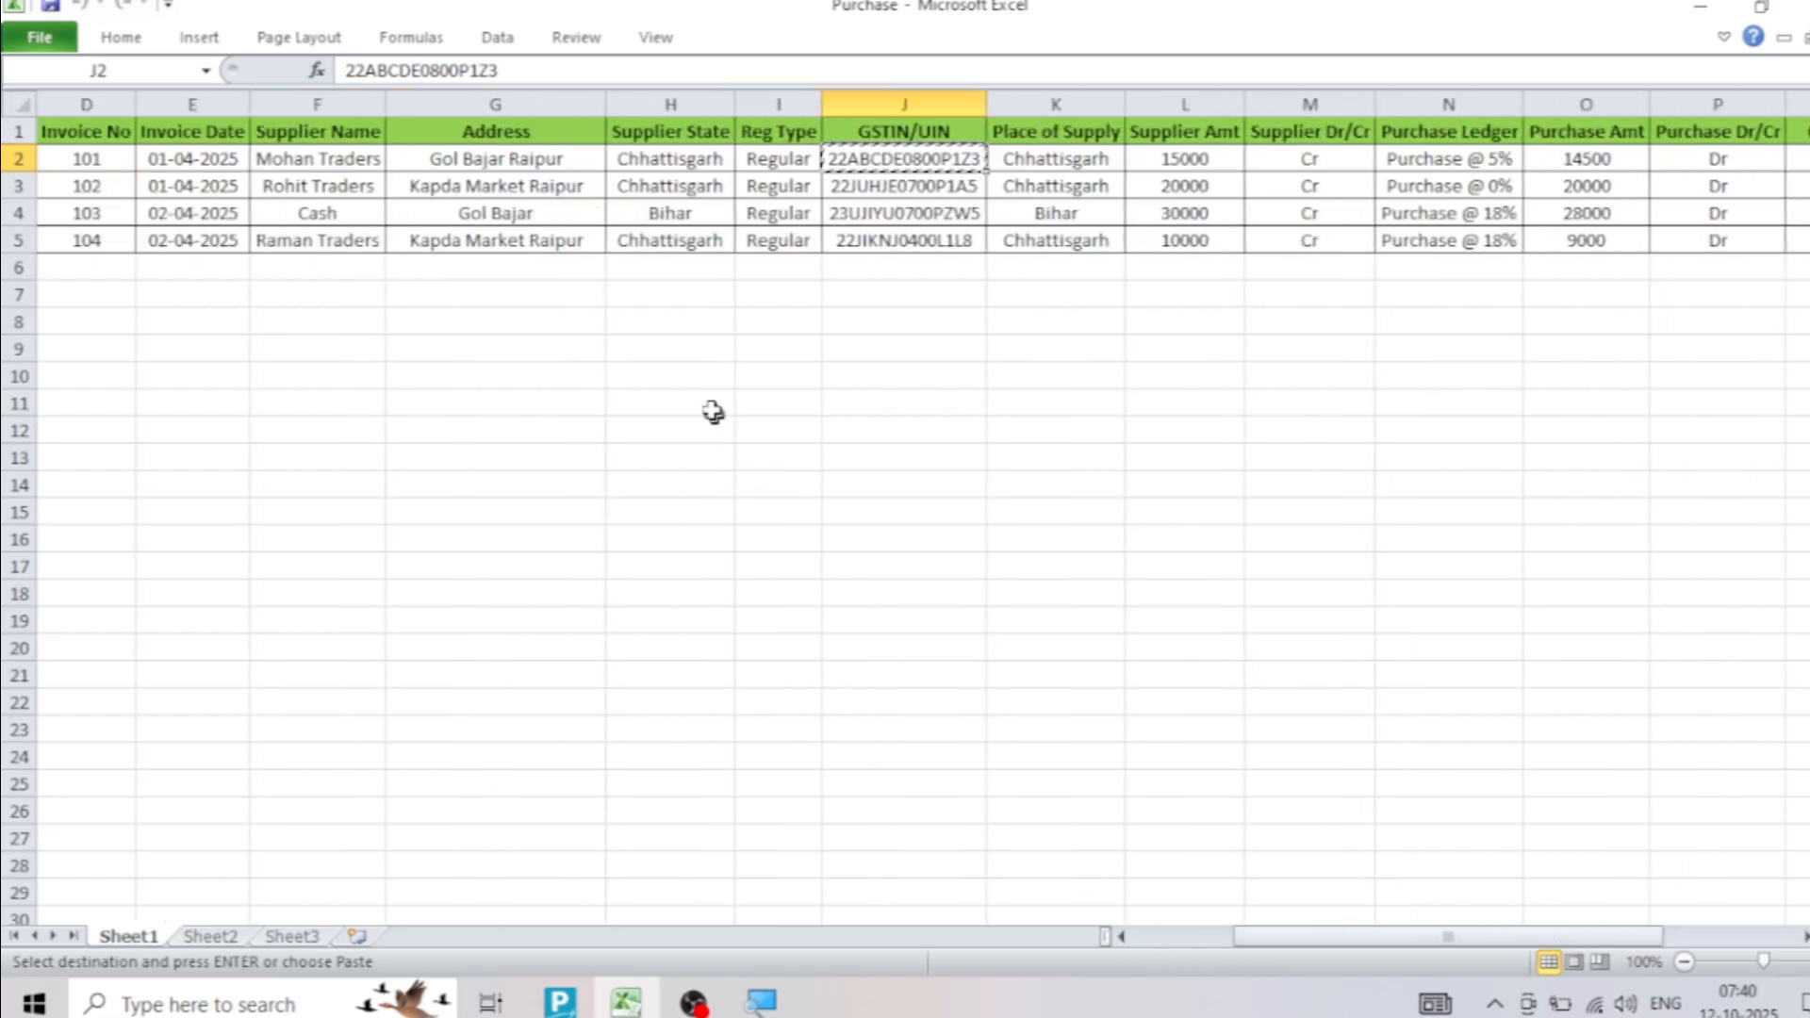
pyautogui.click(554, 162)
pyautogui.hotkey('ctrl', 'c')
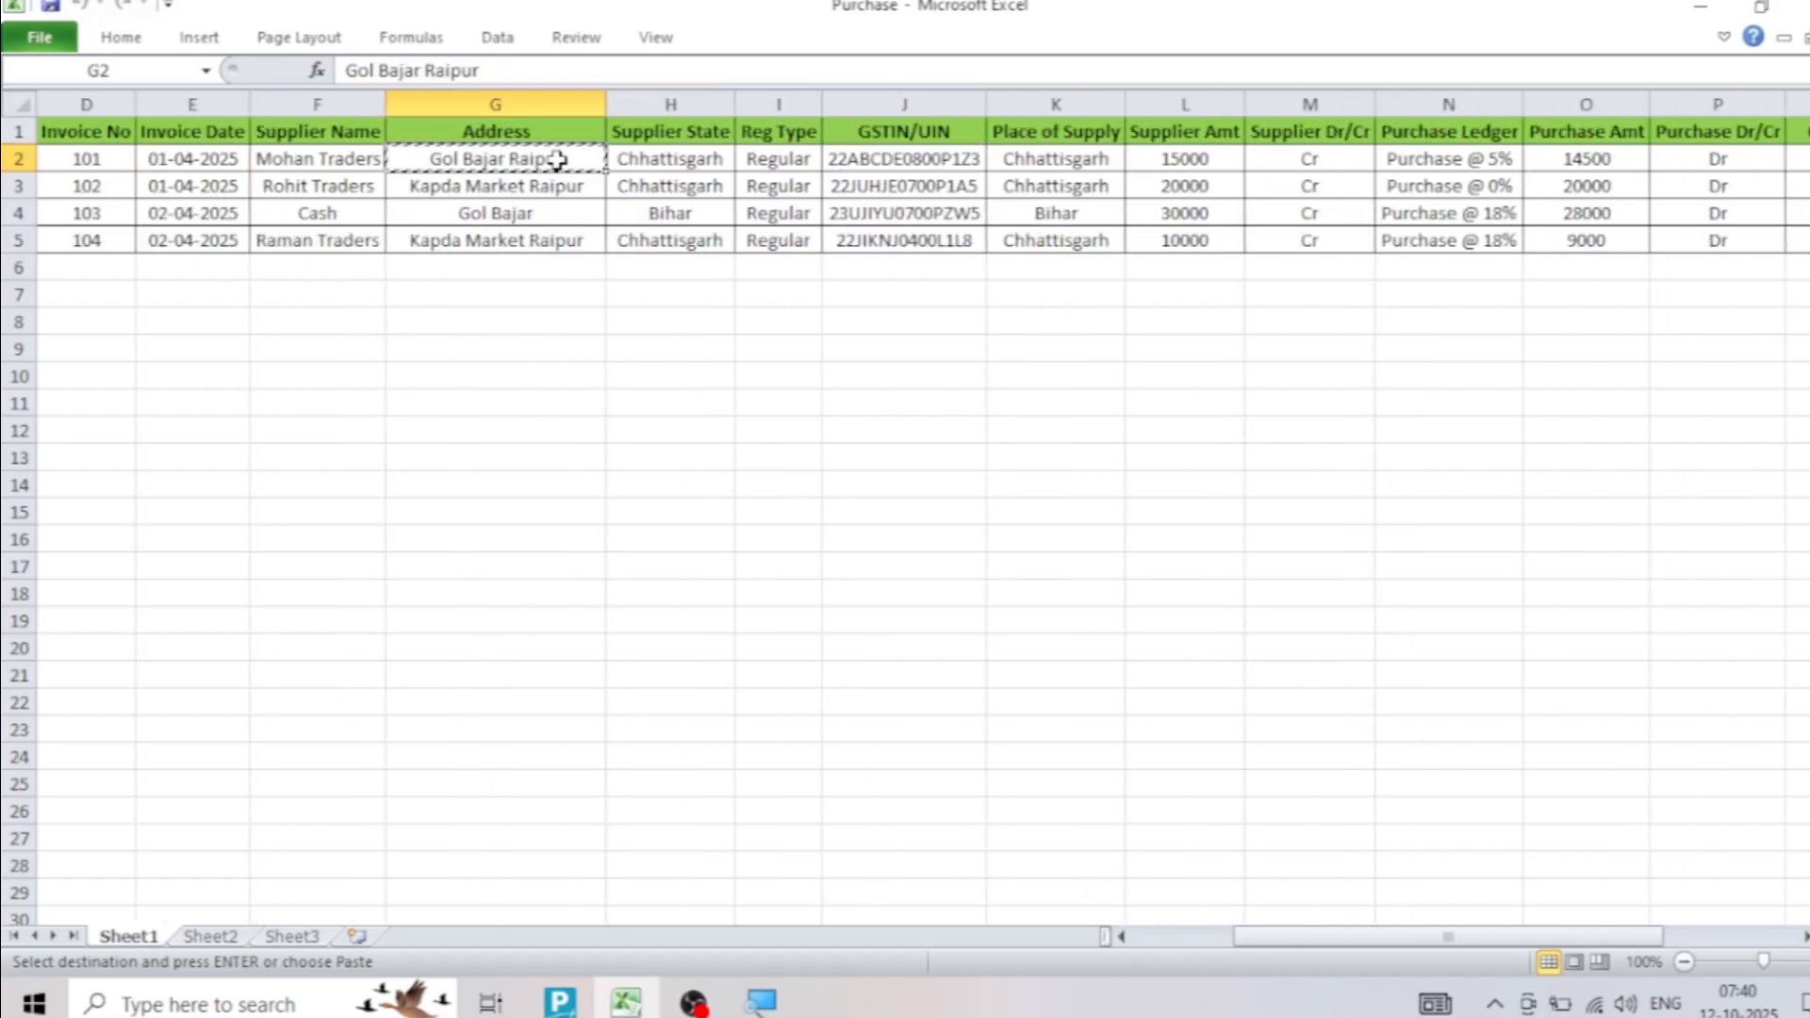
pyautogui.hotkey('alt', 'Tab')
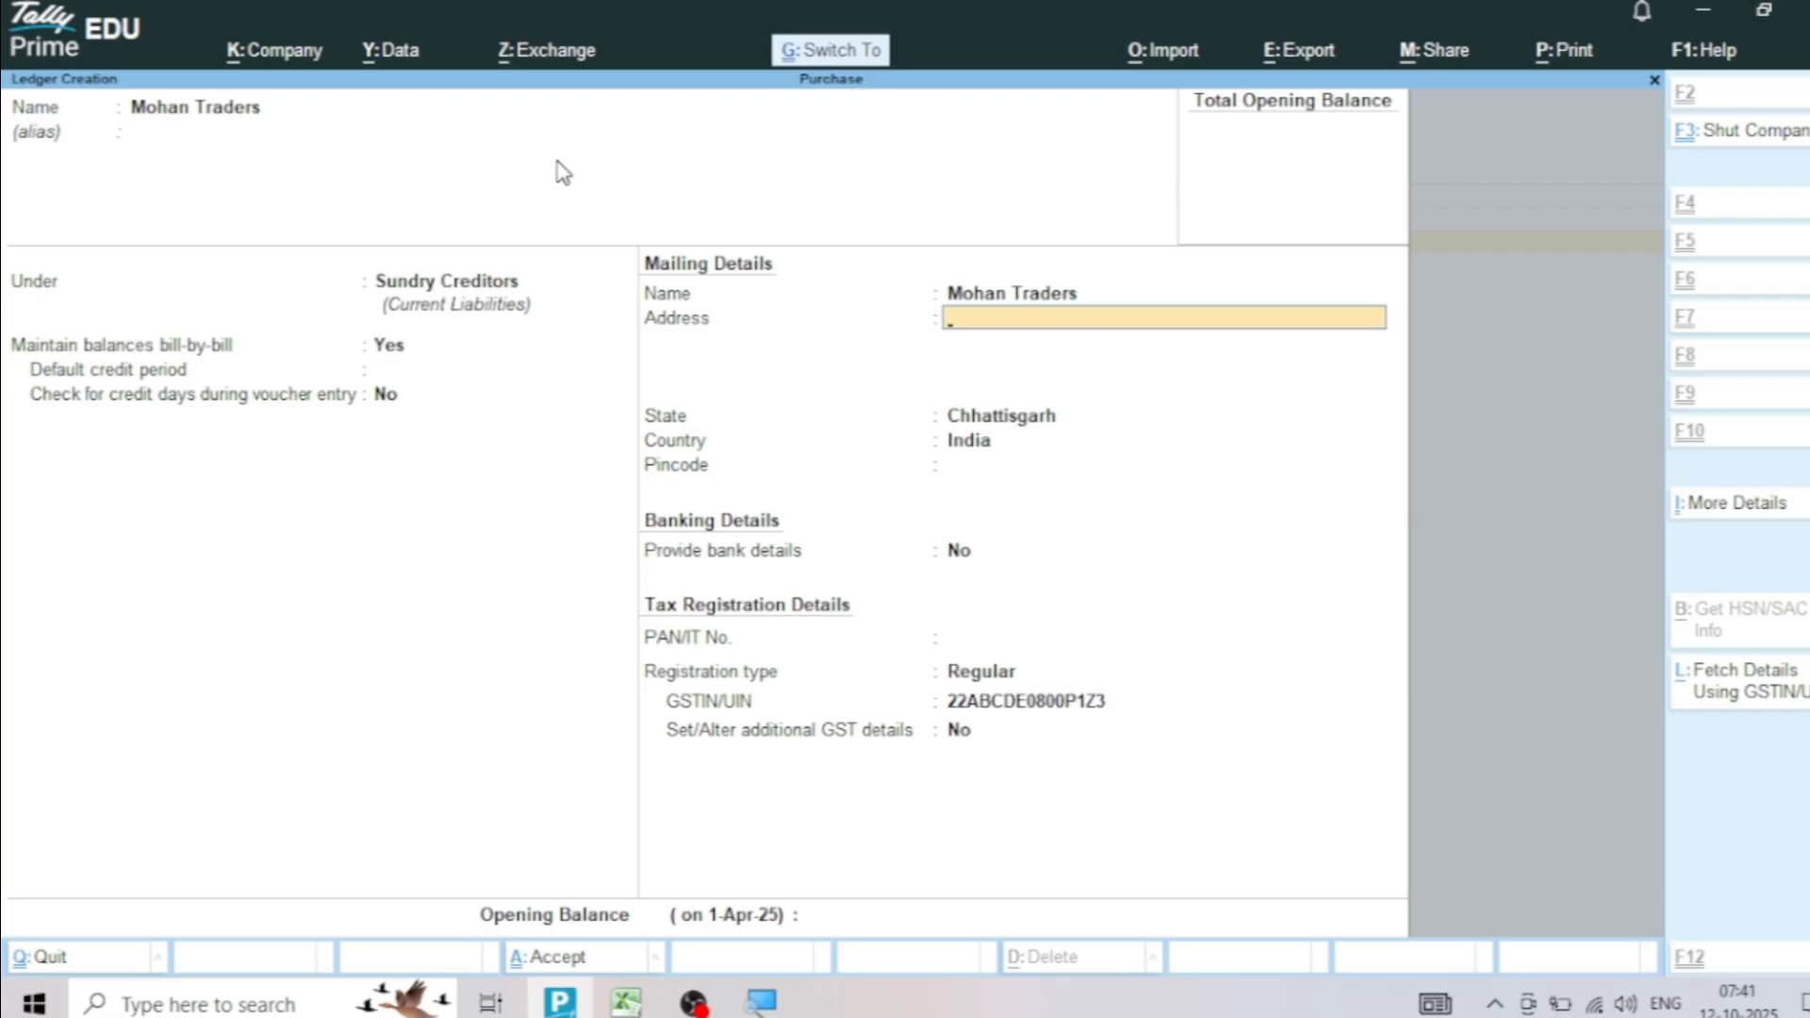
pyautogui.hotkey('ctrl', 'v')
pyautogui.hotkey('ctrl', 'a')
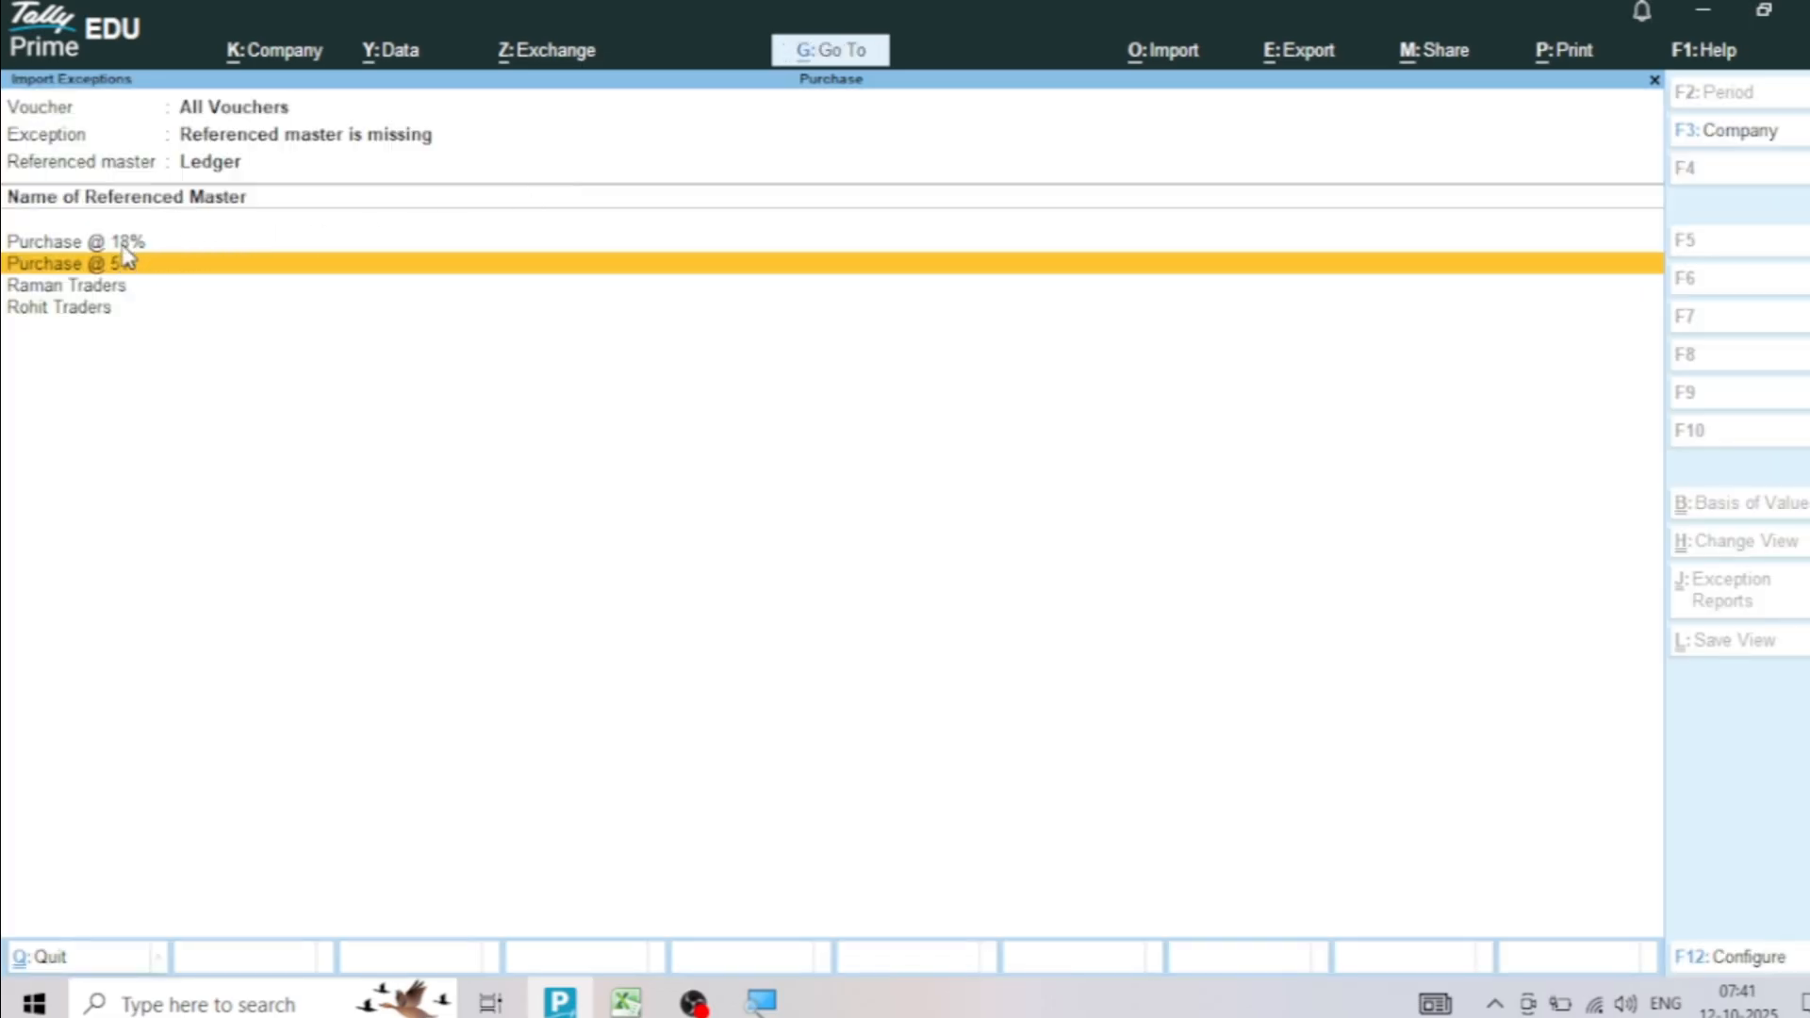
# Start creating the missing Purchase @ 18% ledger without an alias and place it under Purchase Accounts
pyautogui.click(201, 245)
pyautogui.click(202, 245)
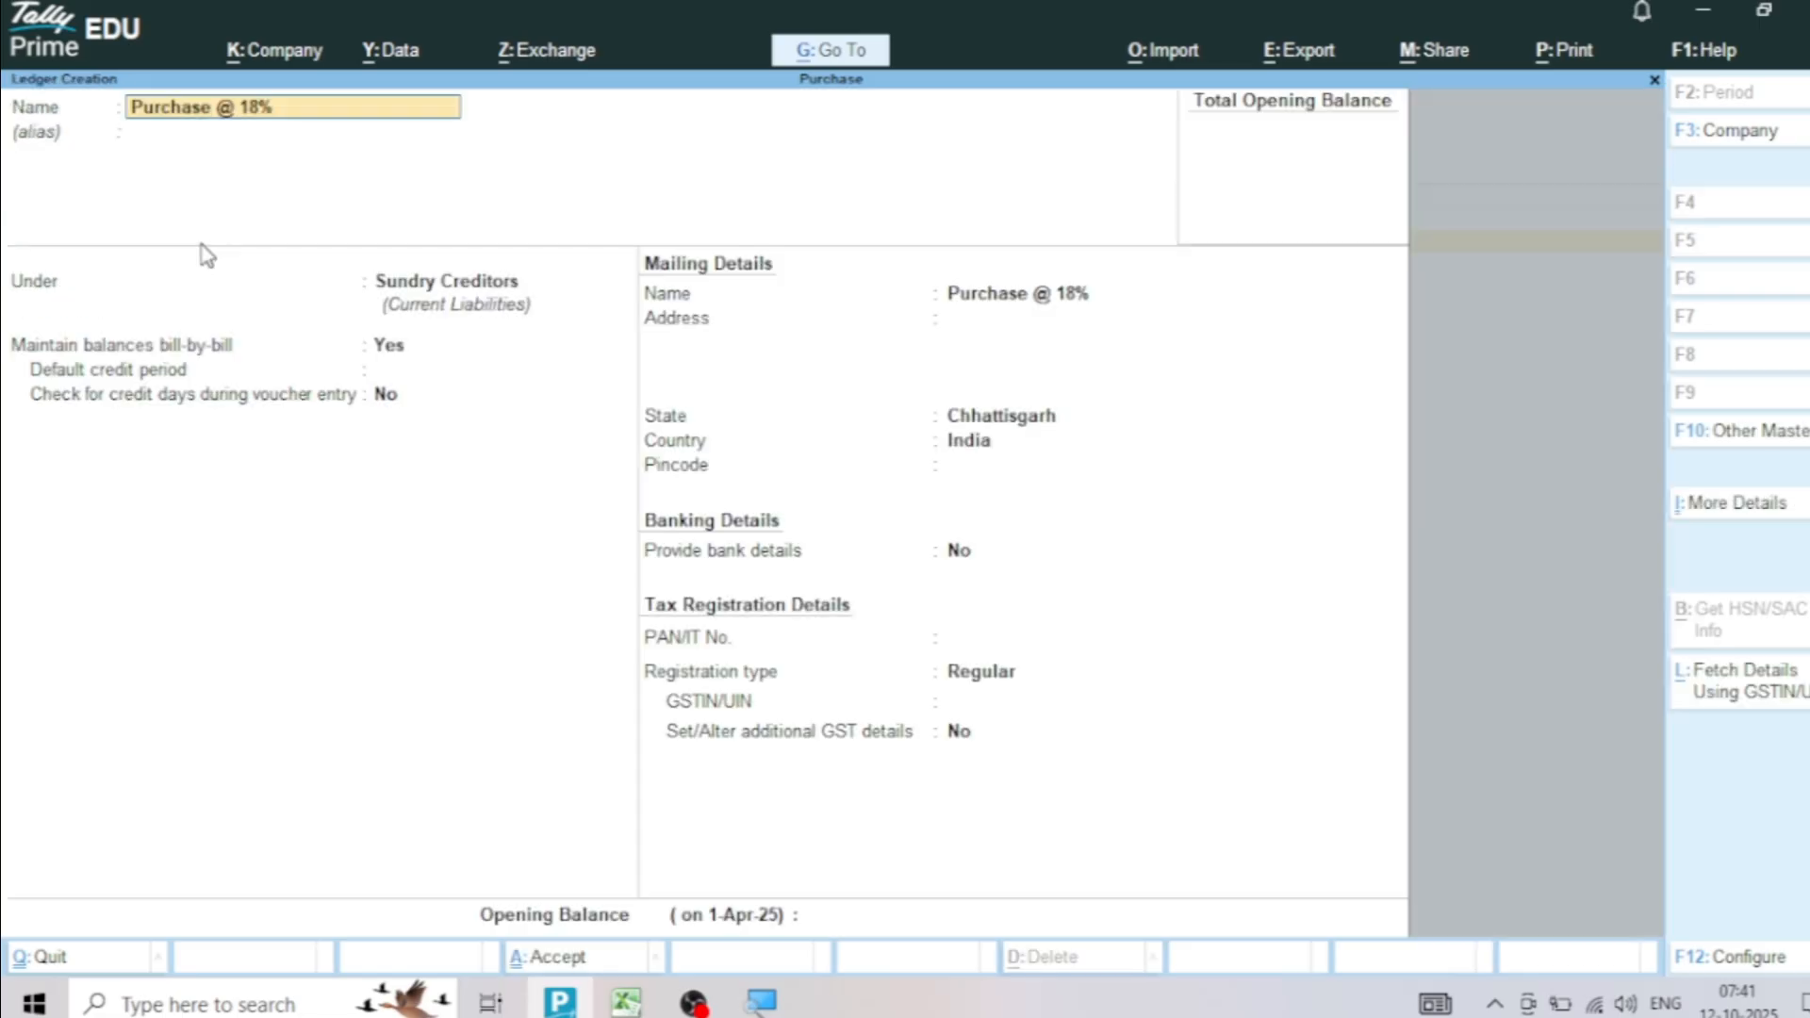
pyautogui.press('Return')
pyautogui.press('Return')
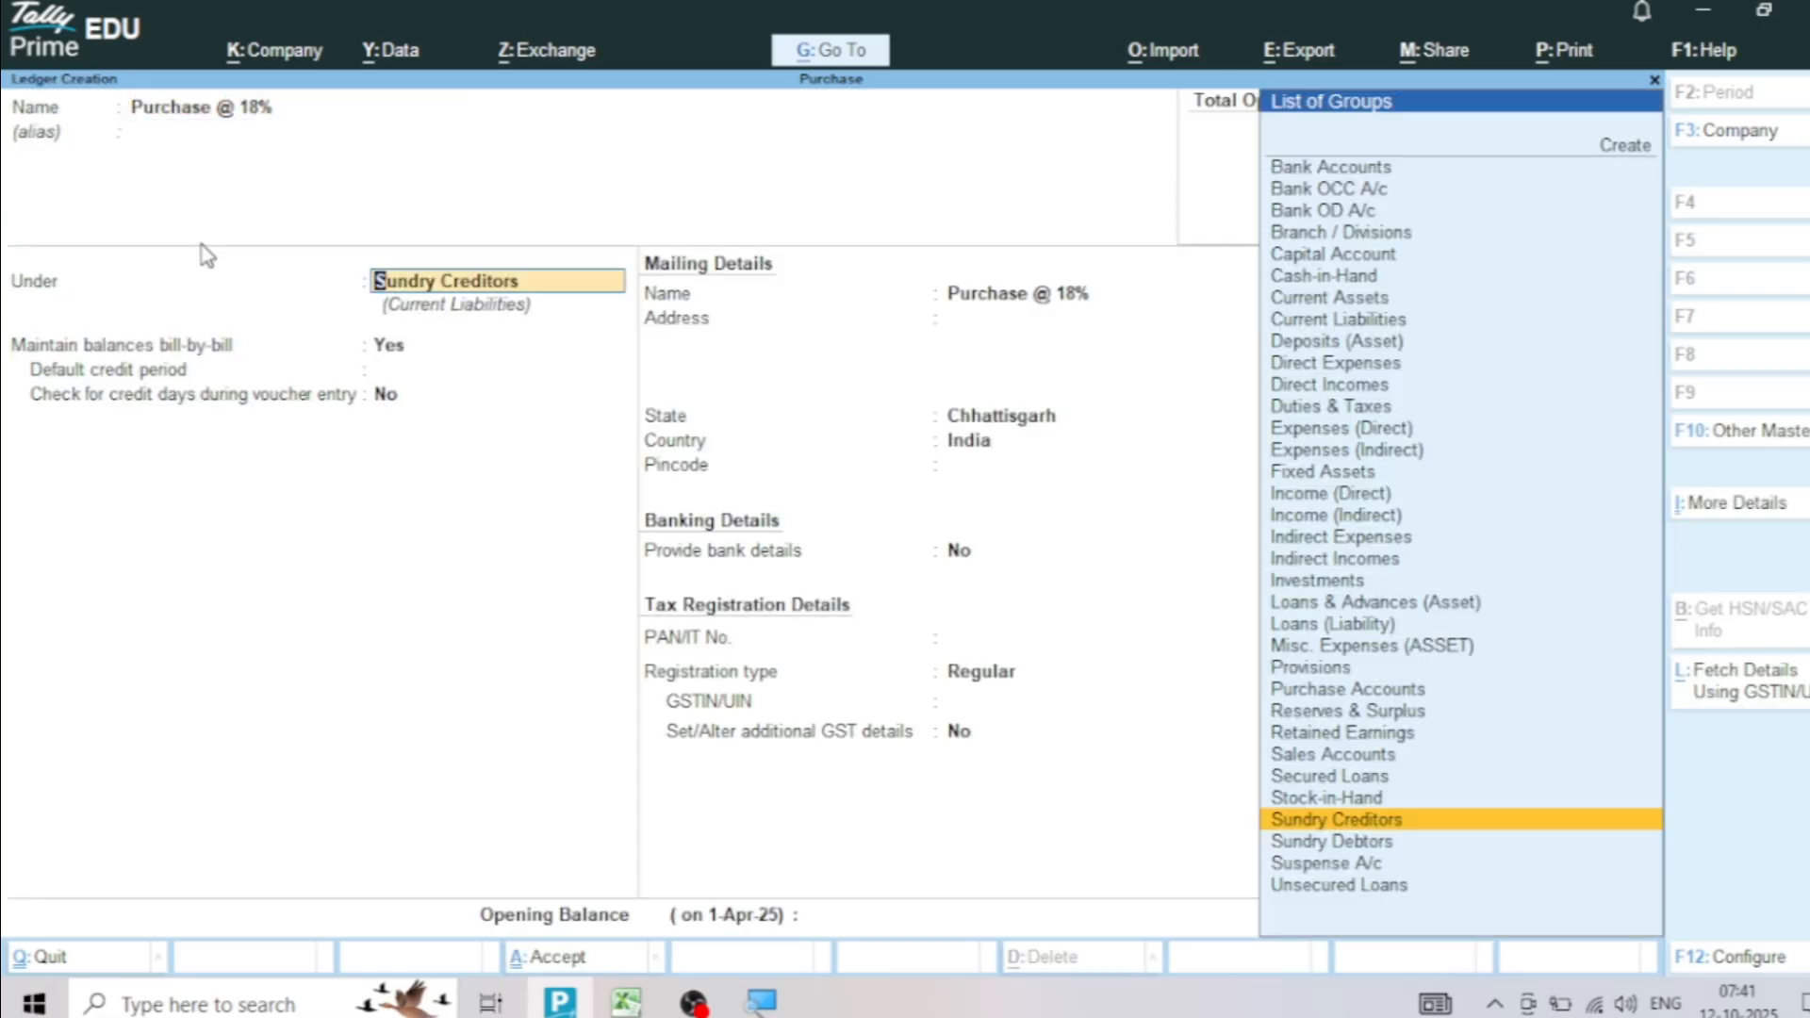
pyautogui.write('Pur')
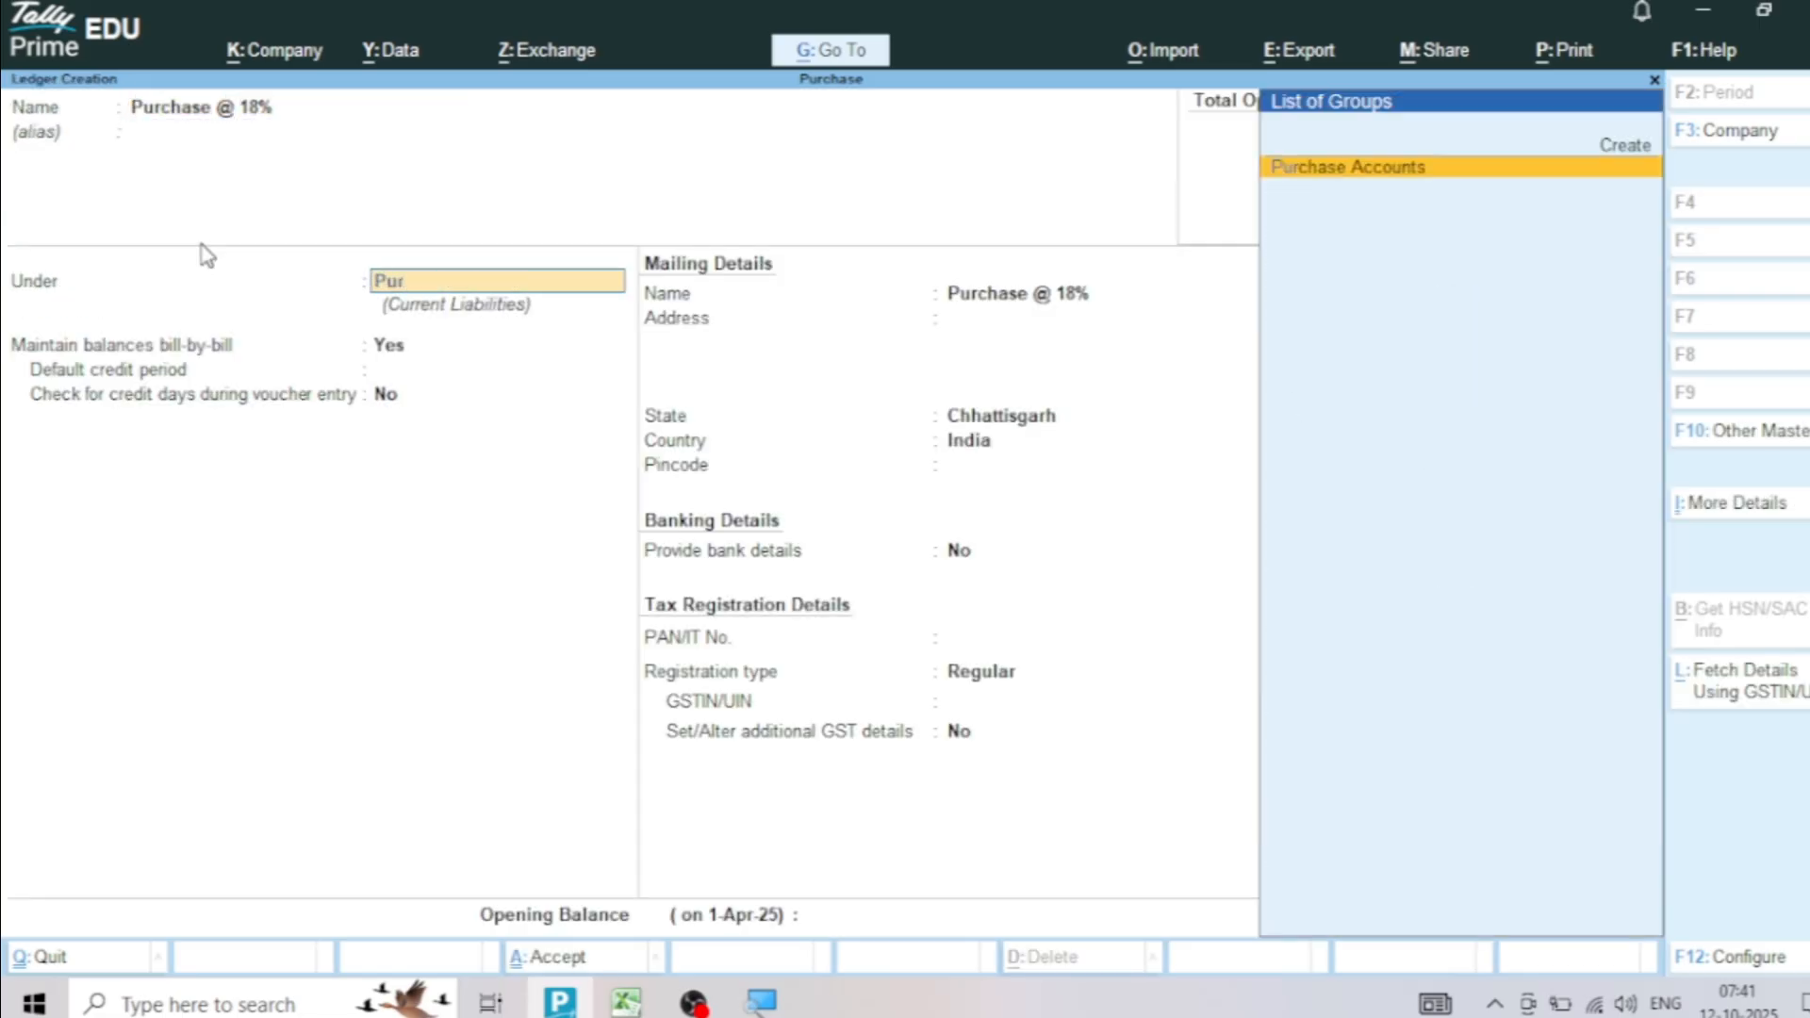
pyautogui.press('Return')
pyautogui.press('Return')
pyautogui.press('Return')
pyautogui.press('Return')
pyautogui.press('Return')
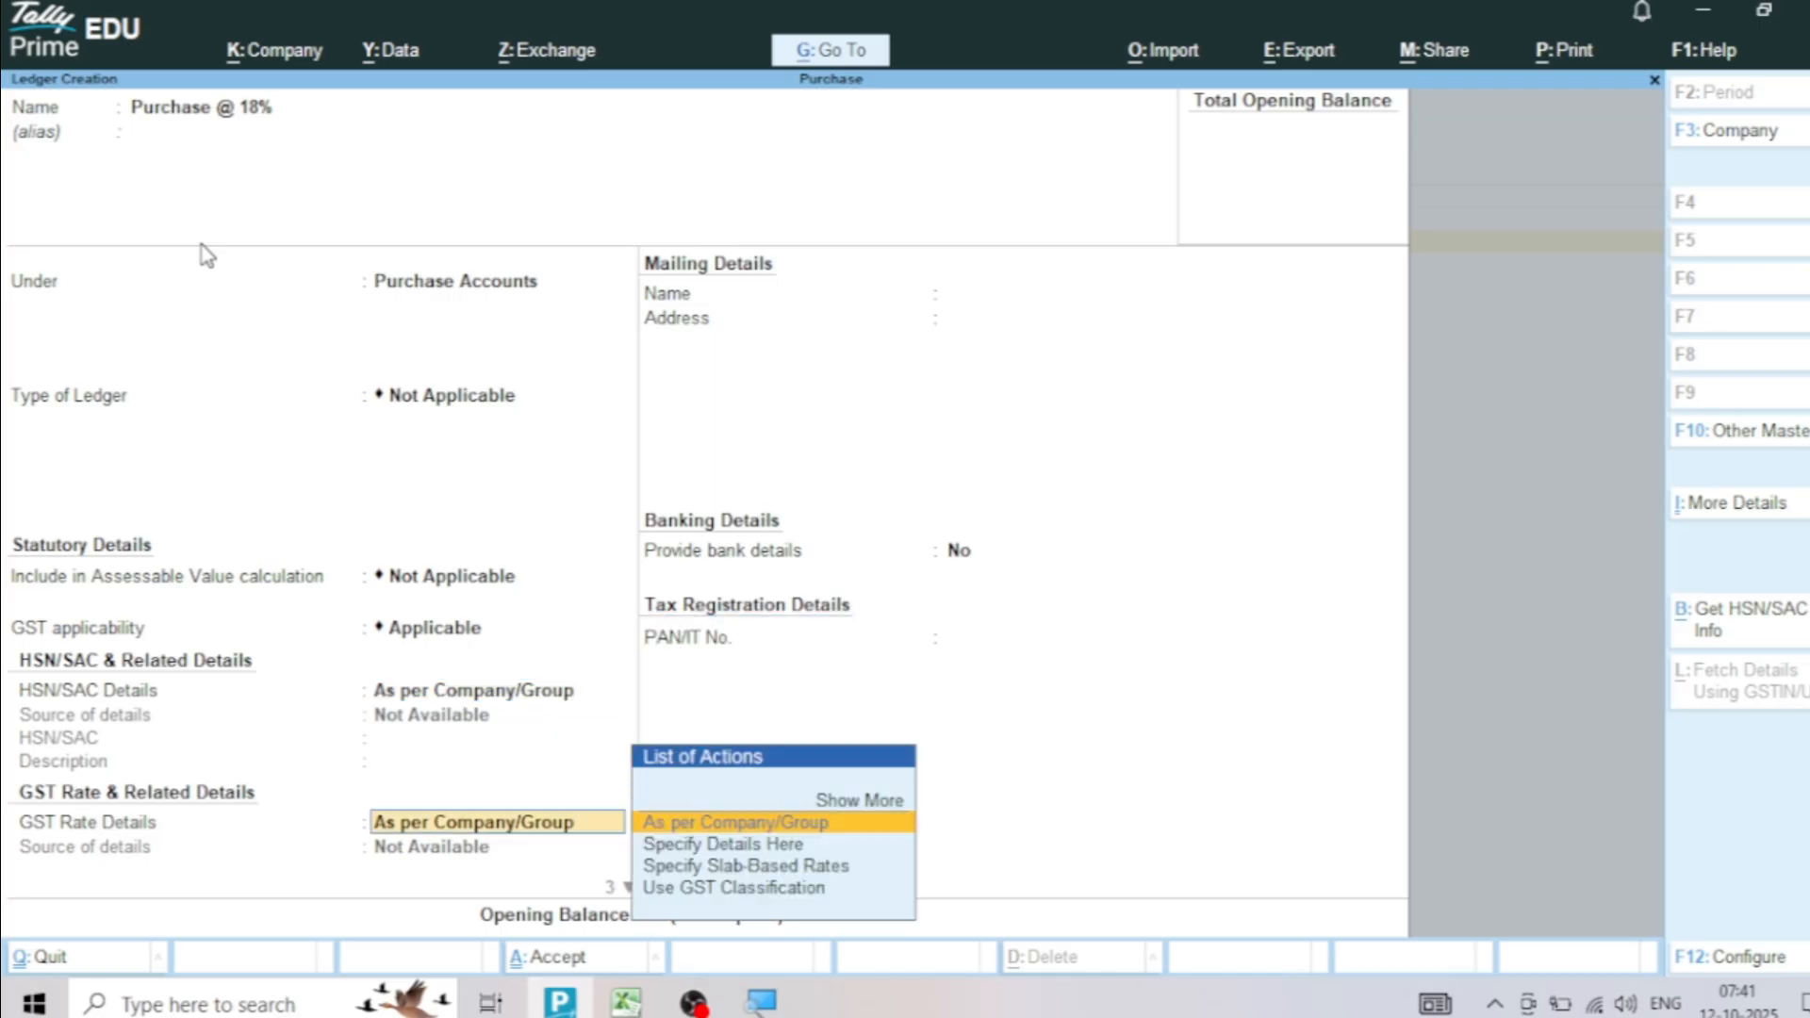
# Specify the Purchase @ 18% ledger's GST details as Taxable at 18% with Goods as the type of supply, and save it
pyautogui.press('Down')
pyautogui.press('Return')
pyautogui.press('Return')
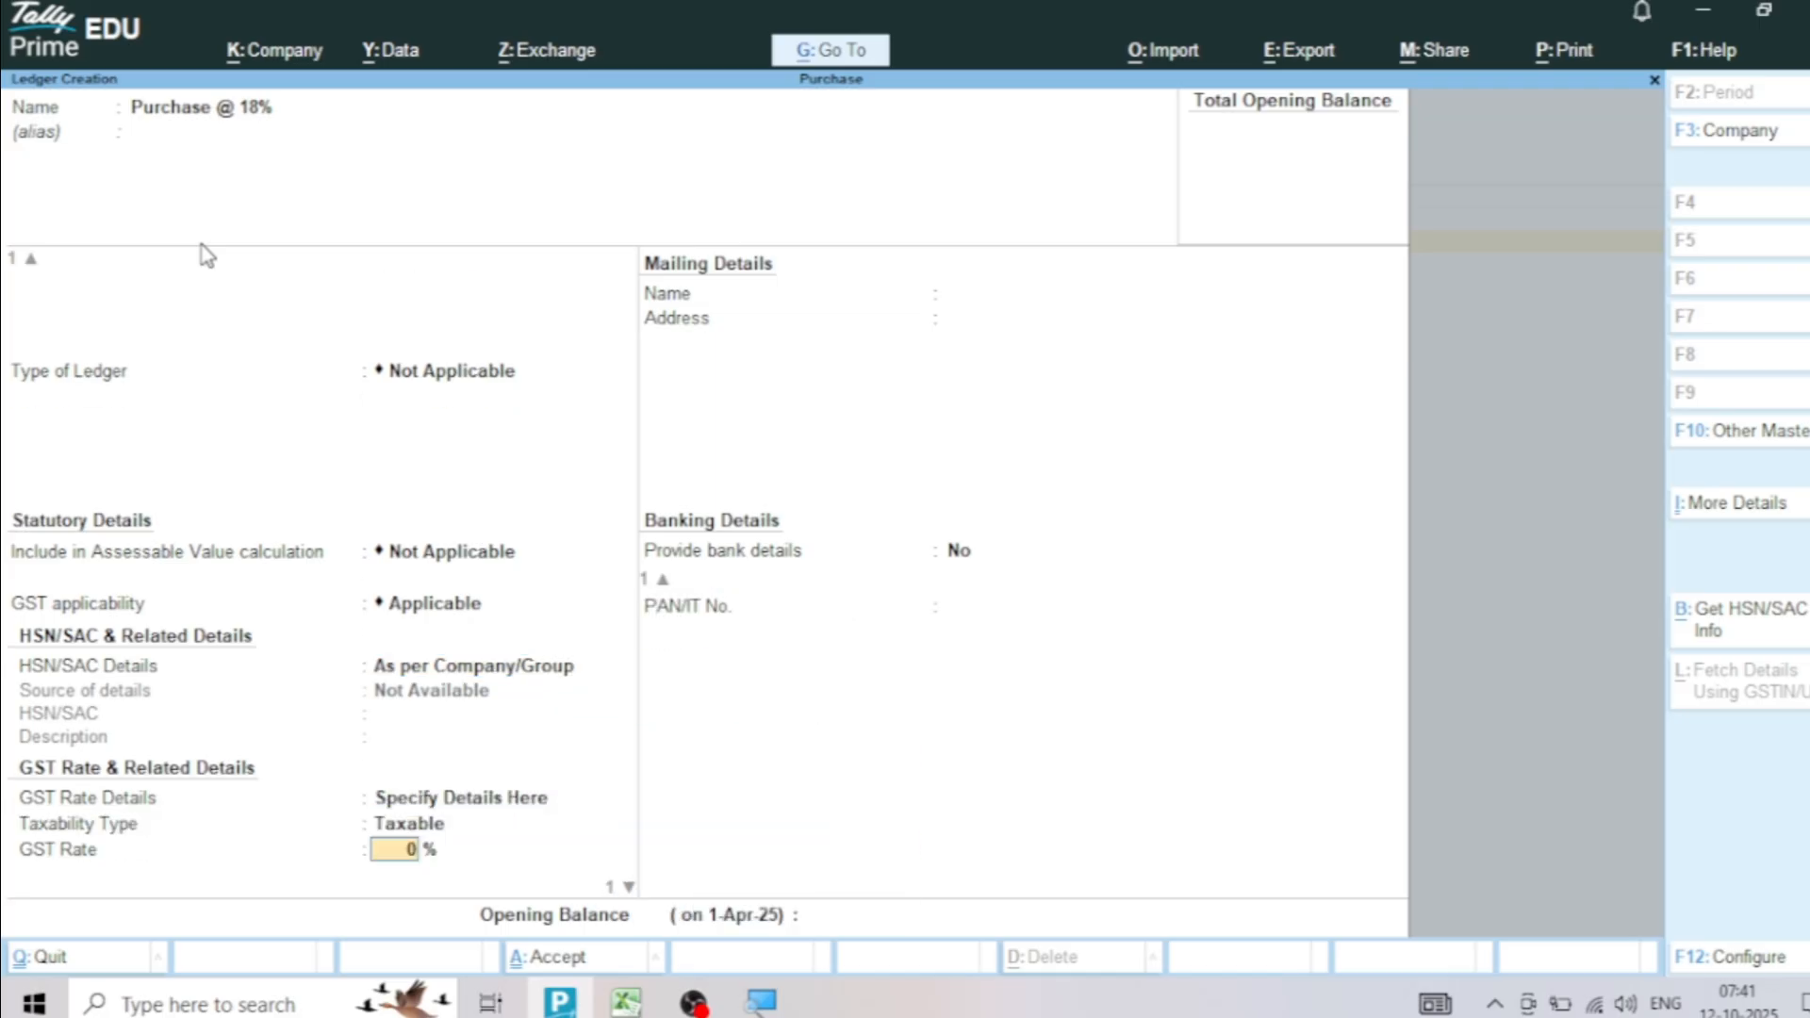
pyautogui.write('18')
pyautogui.press('Return')
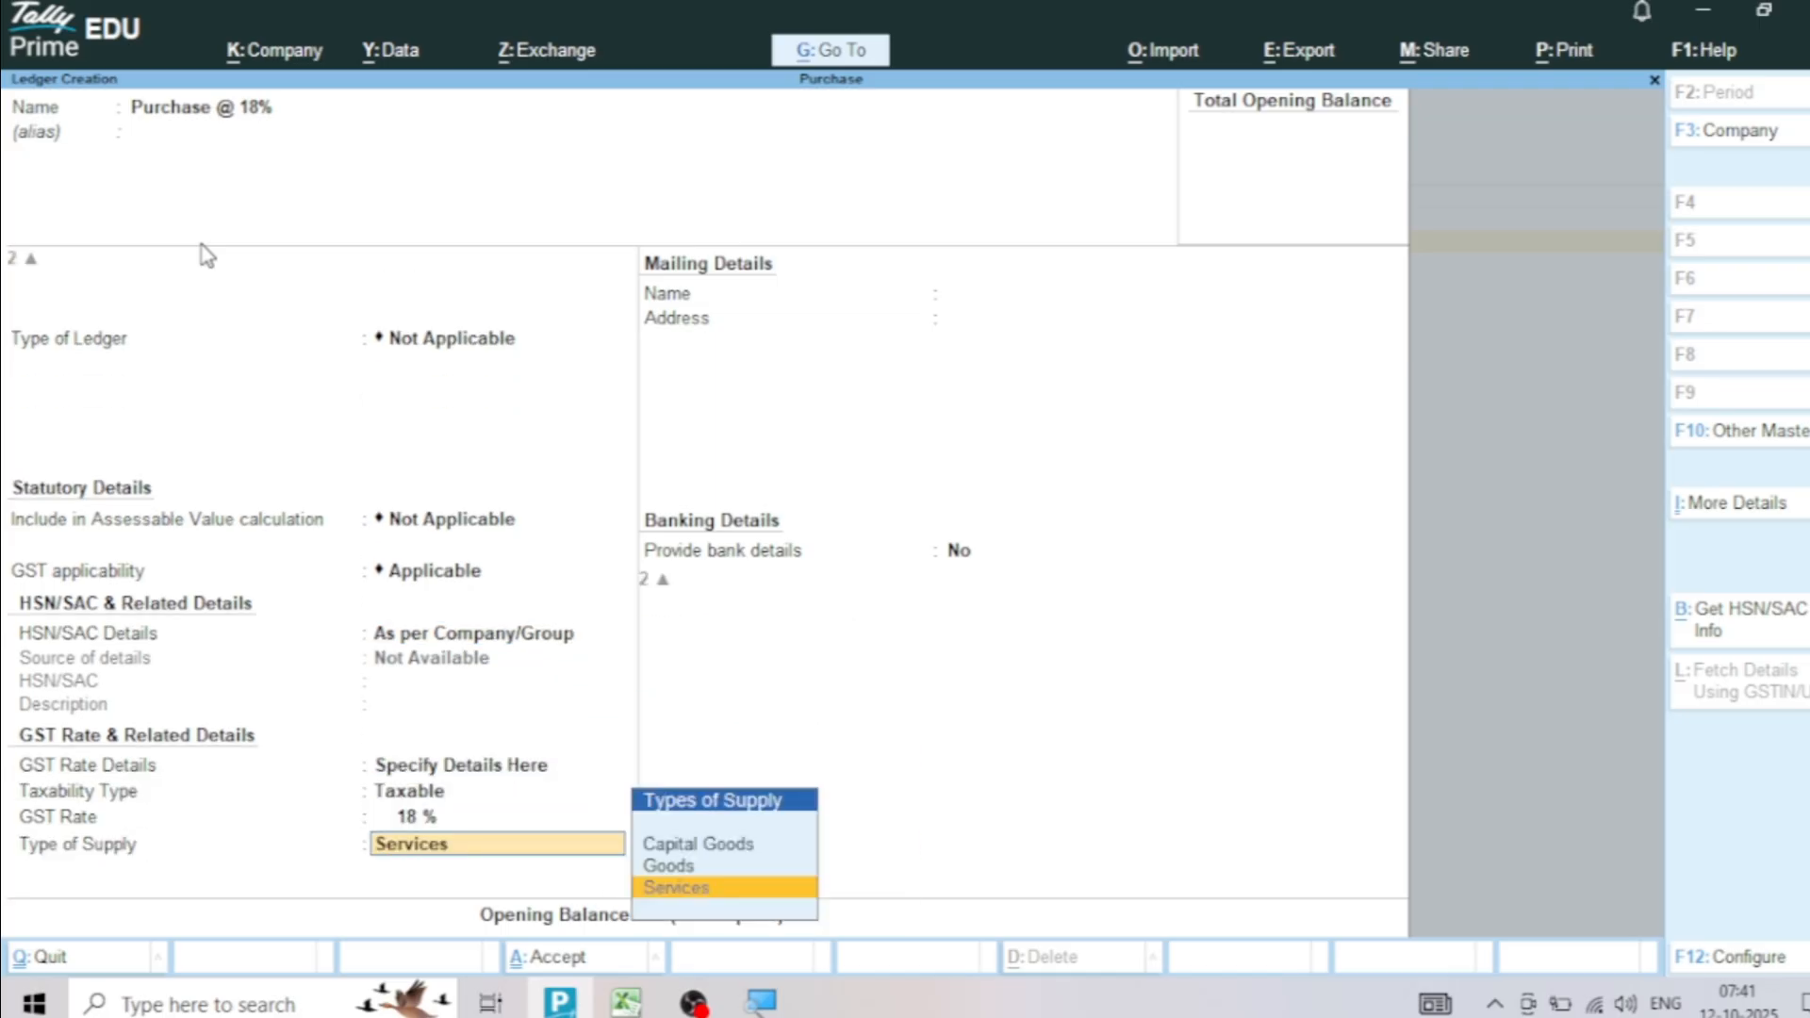
pyautogui.press('Up')
pyautogui.press('Return')
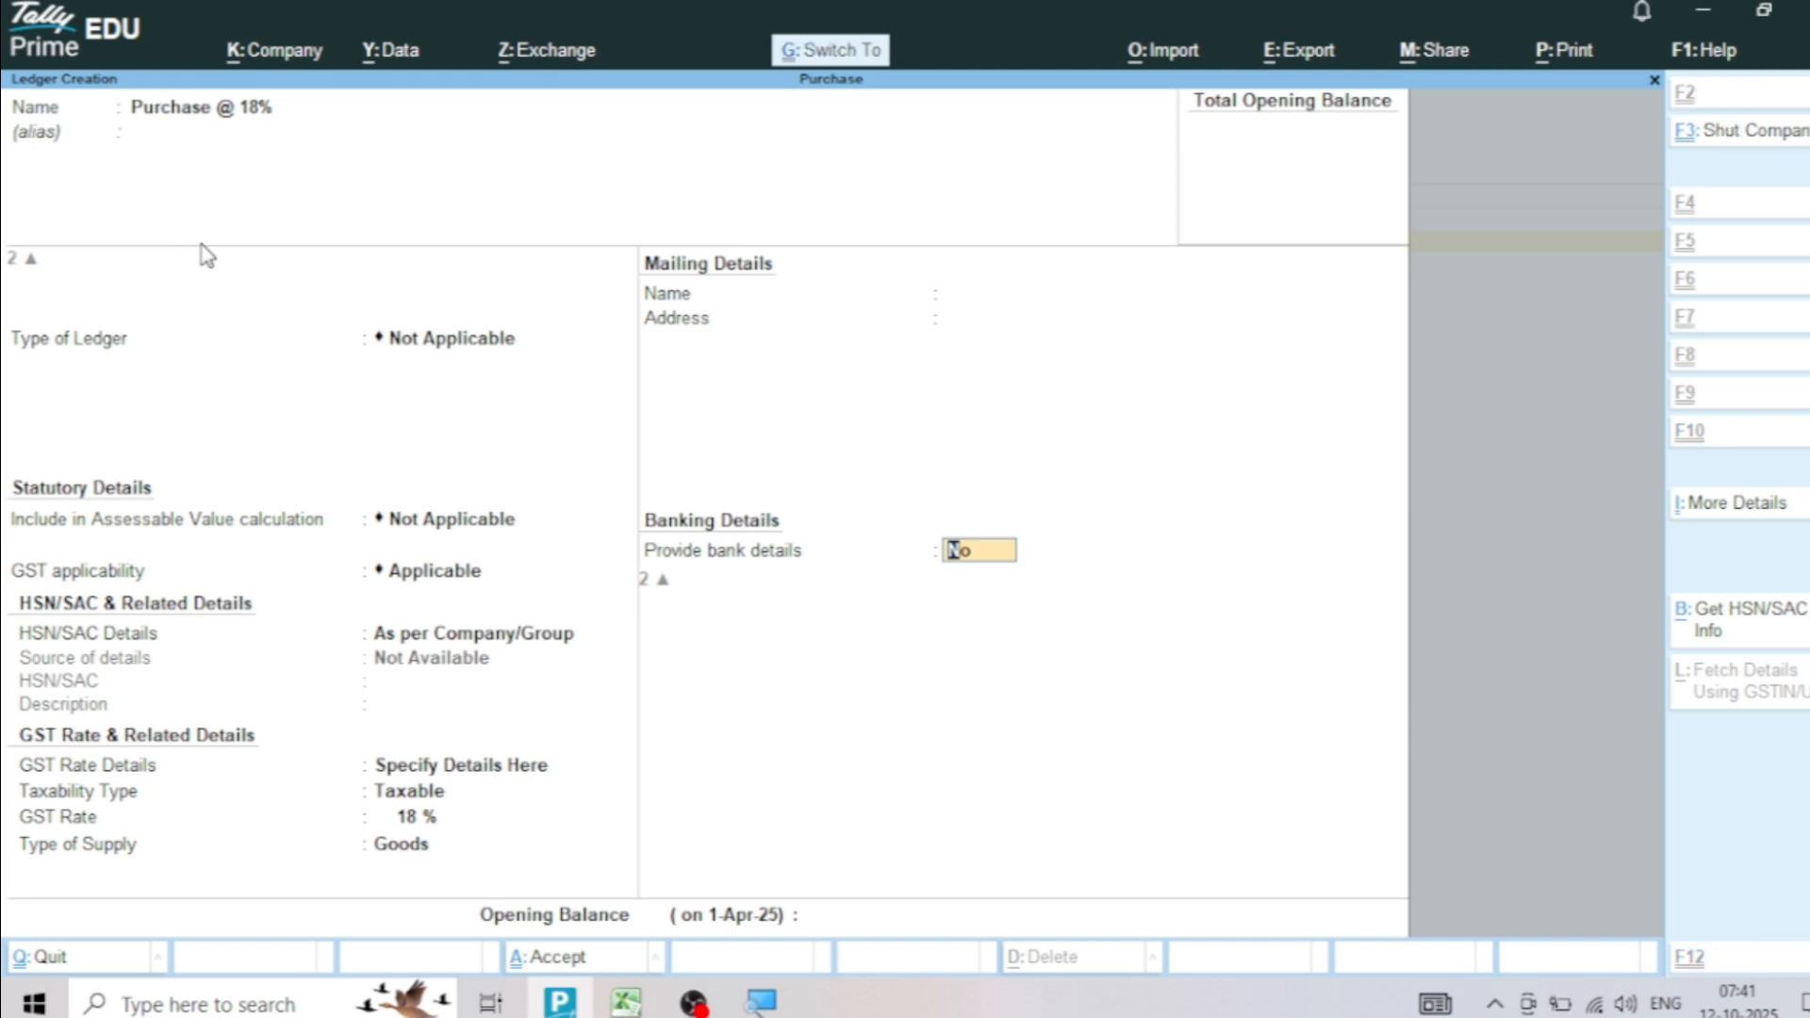
pyautogui.hotkey('ctrl', 'a')
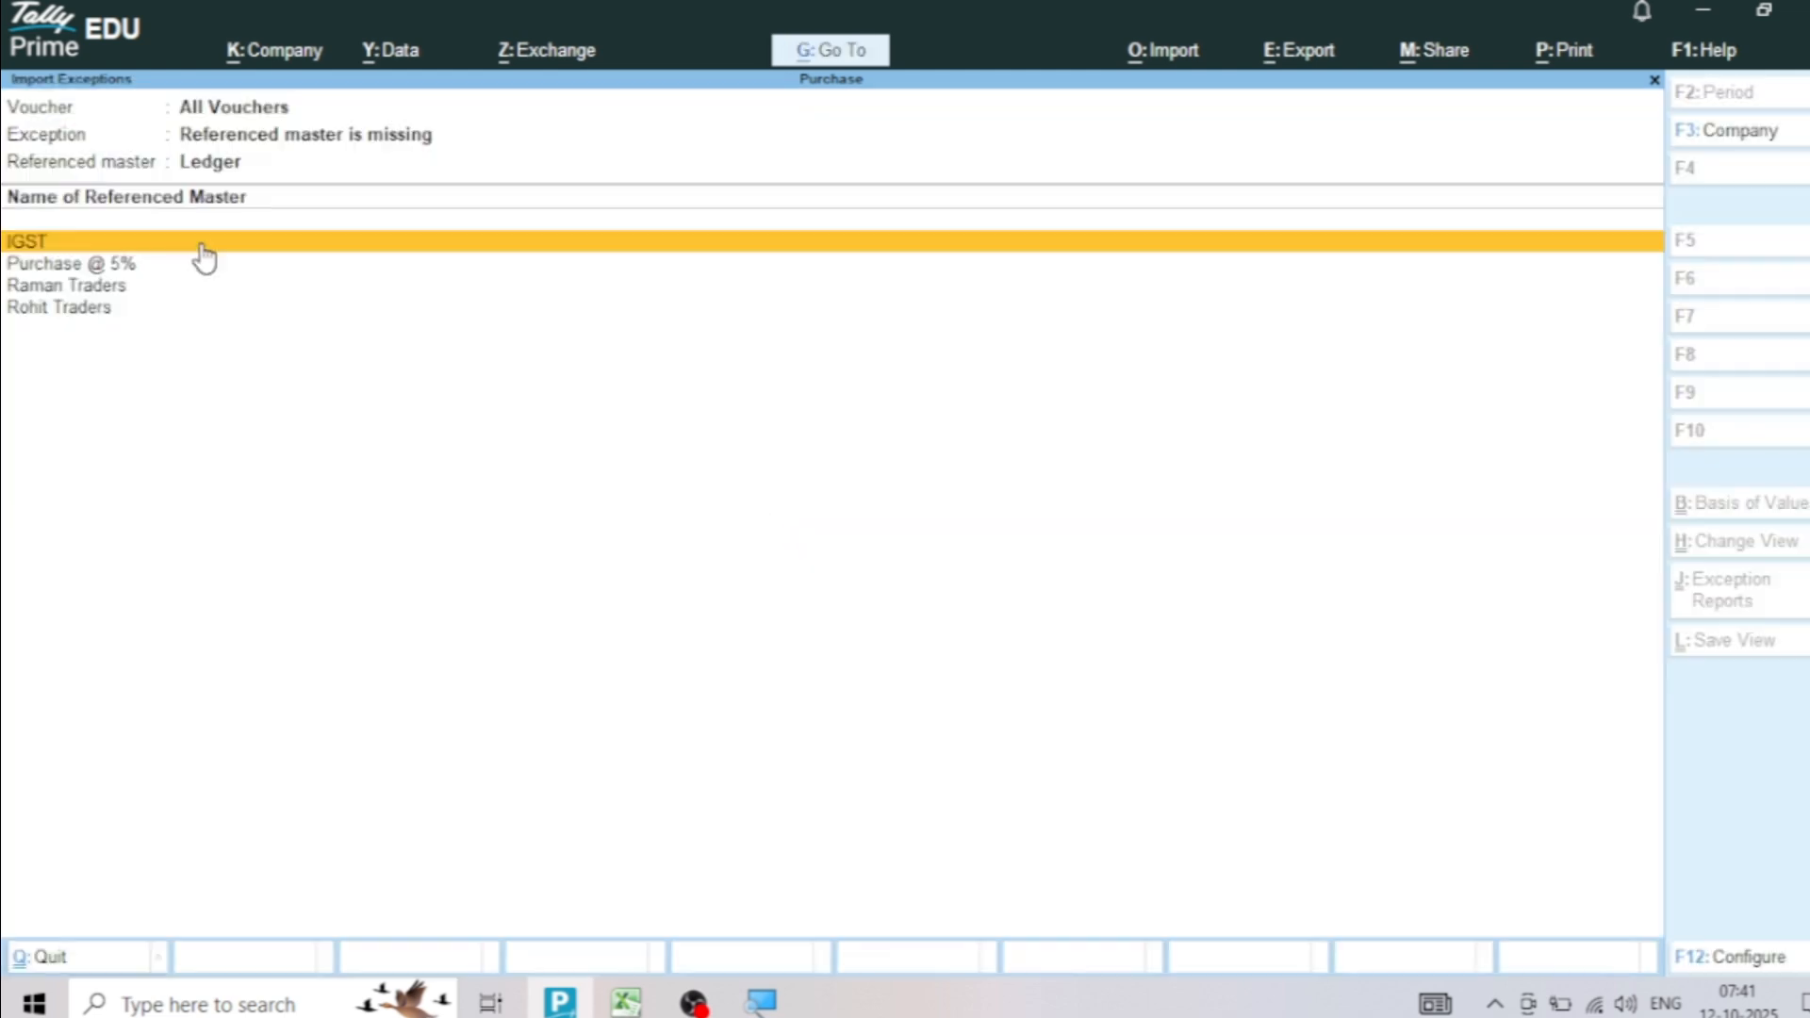
# Create the missing IGST ledger under Duties & Taxes with duty type GST and tax type IGST
pyautogui.press('Return')
pyautogui.press('Return')
pyautogui.press('Return')
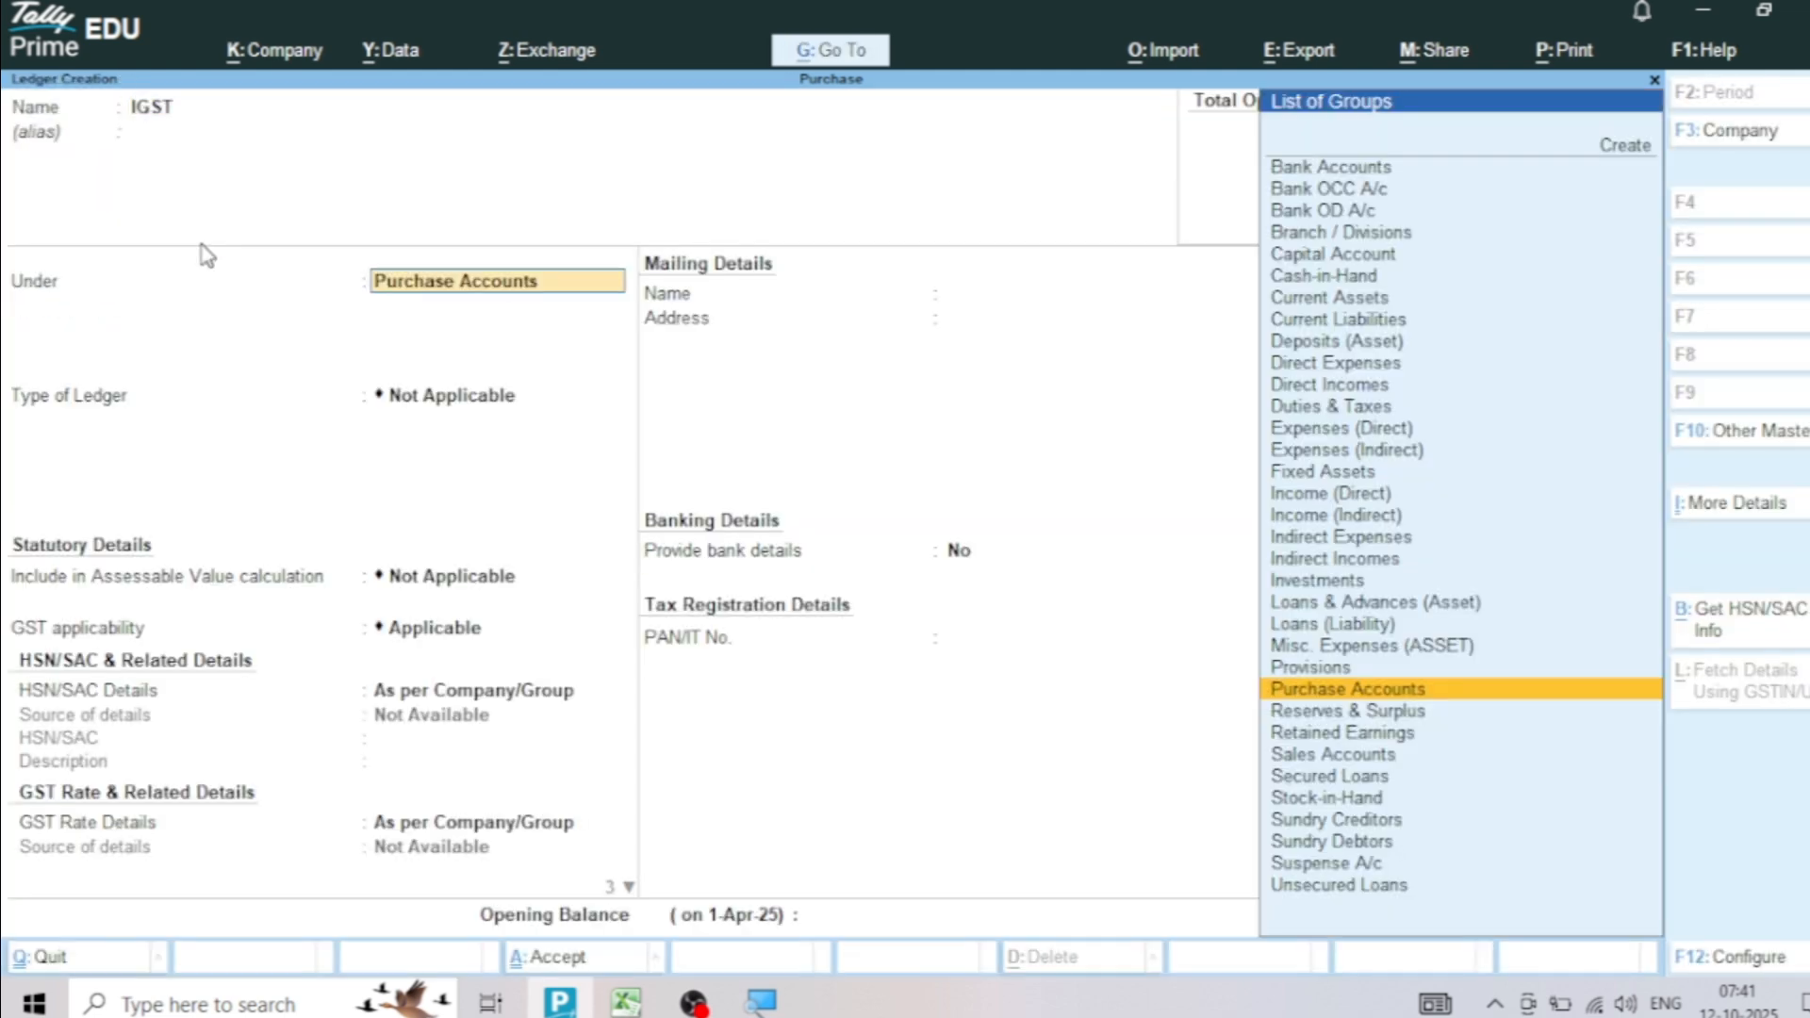
pyautogui.write('Dut')
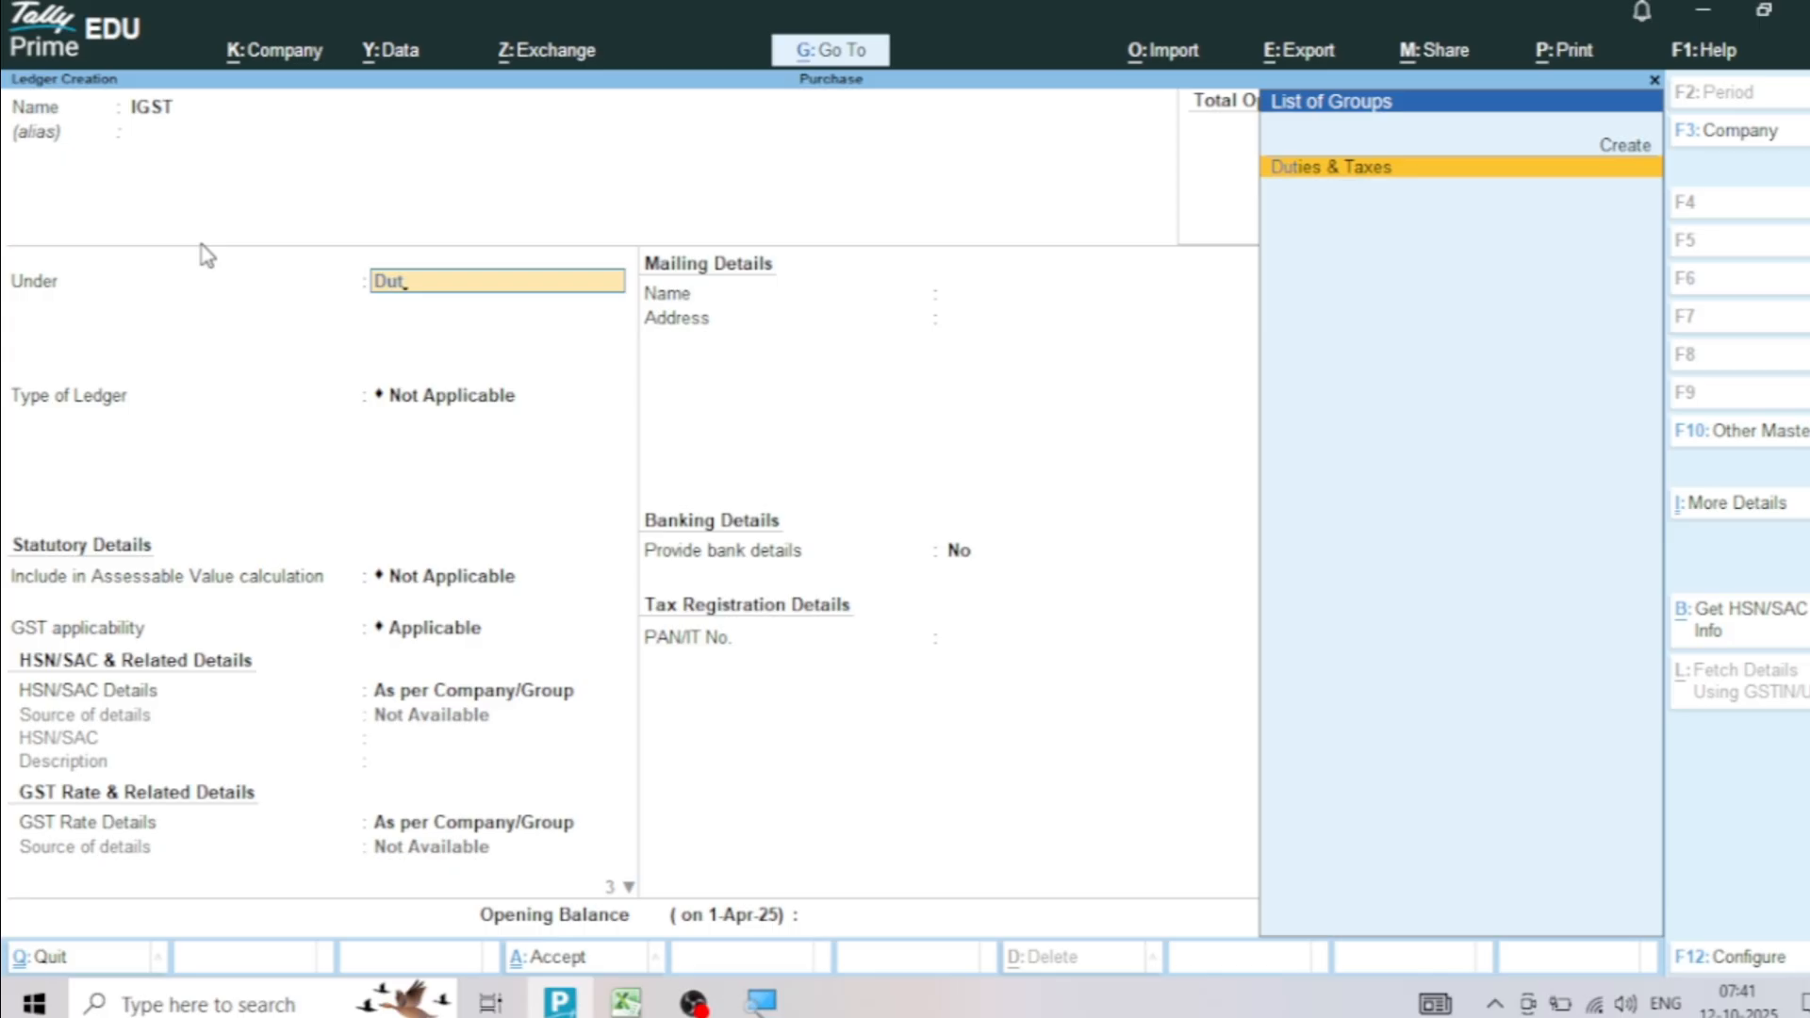
pyautogui.press('Return')
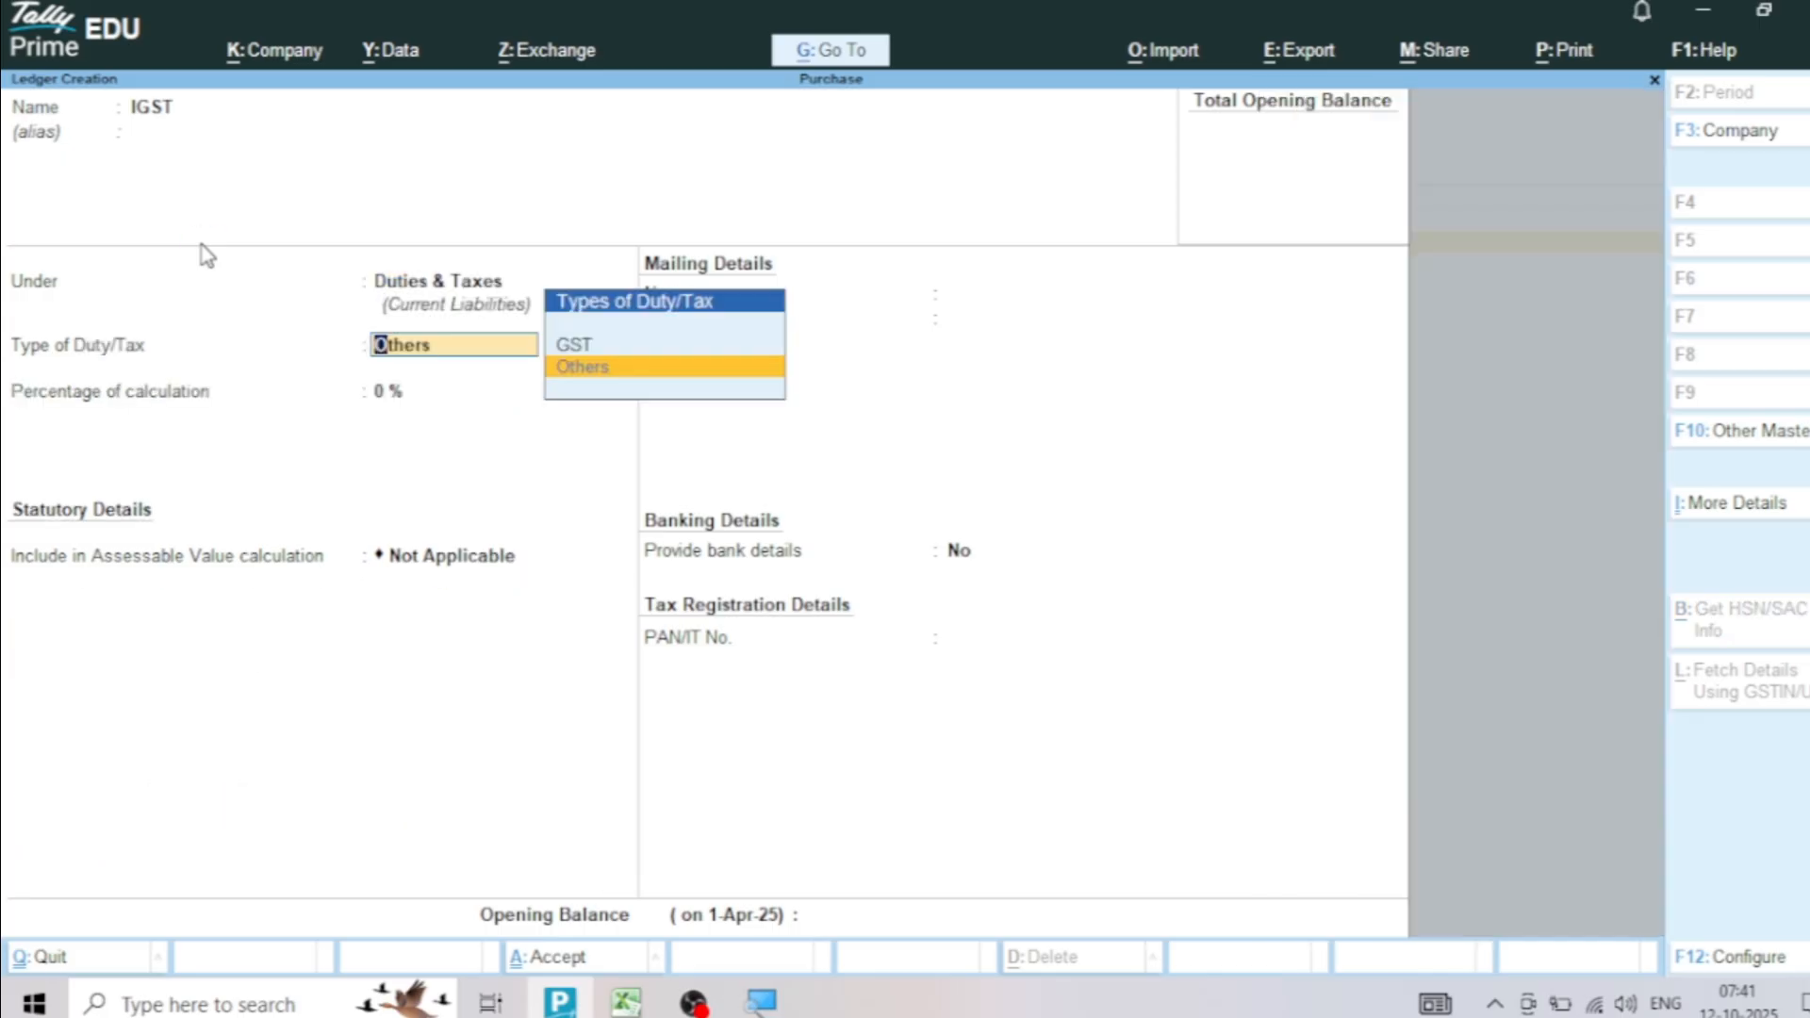
pyautogui.press('Up')
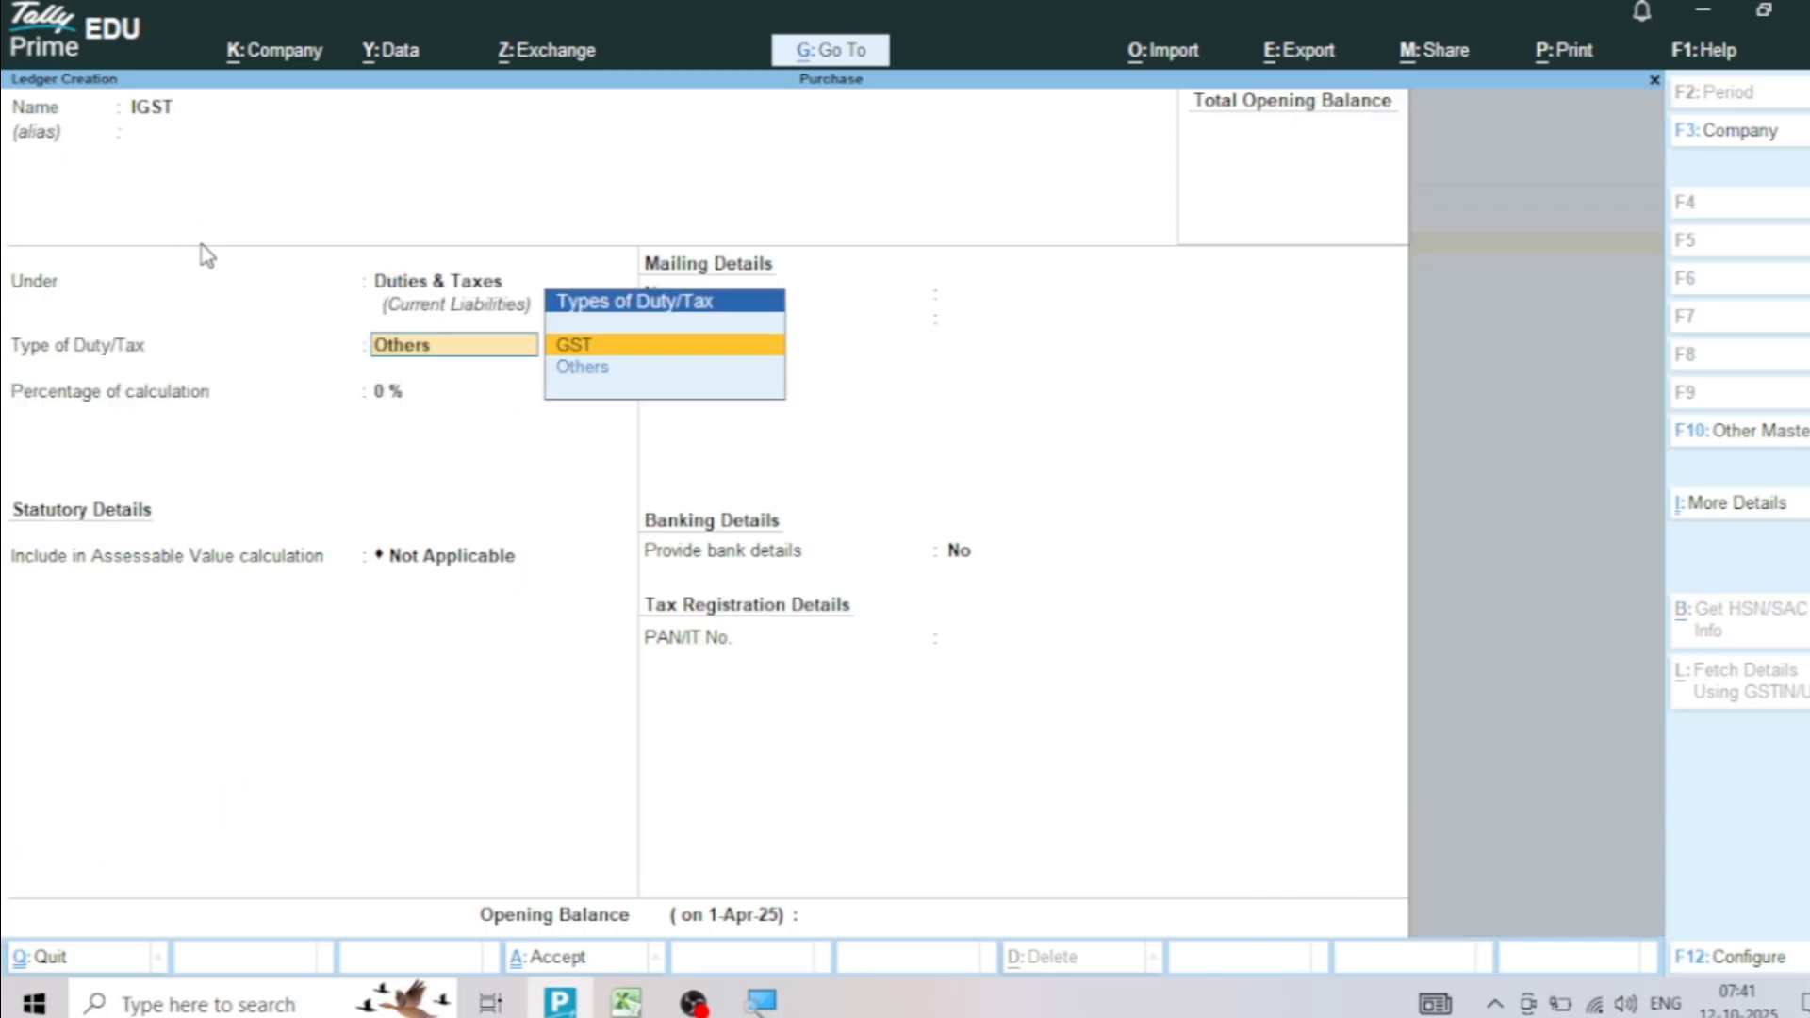
pyautogui.press('Return')
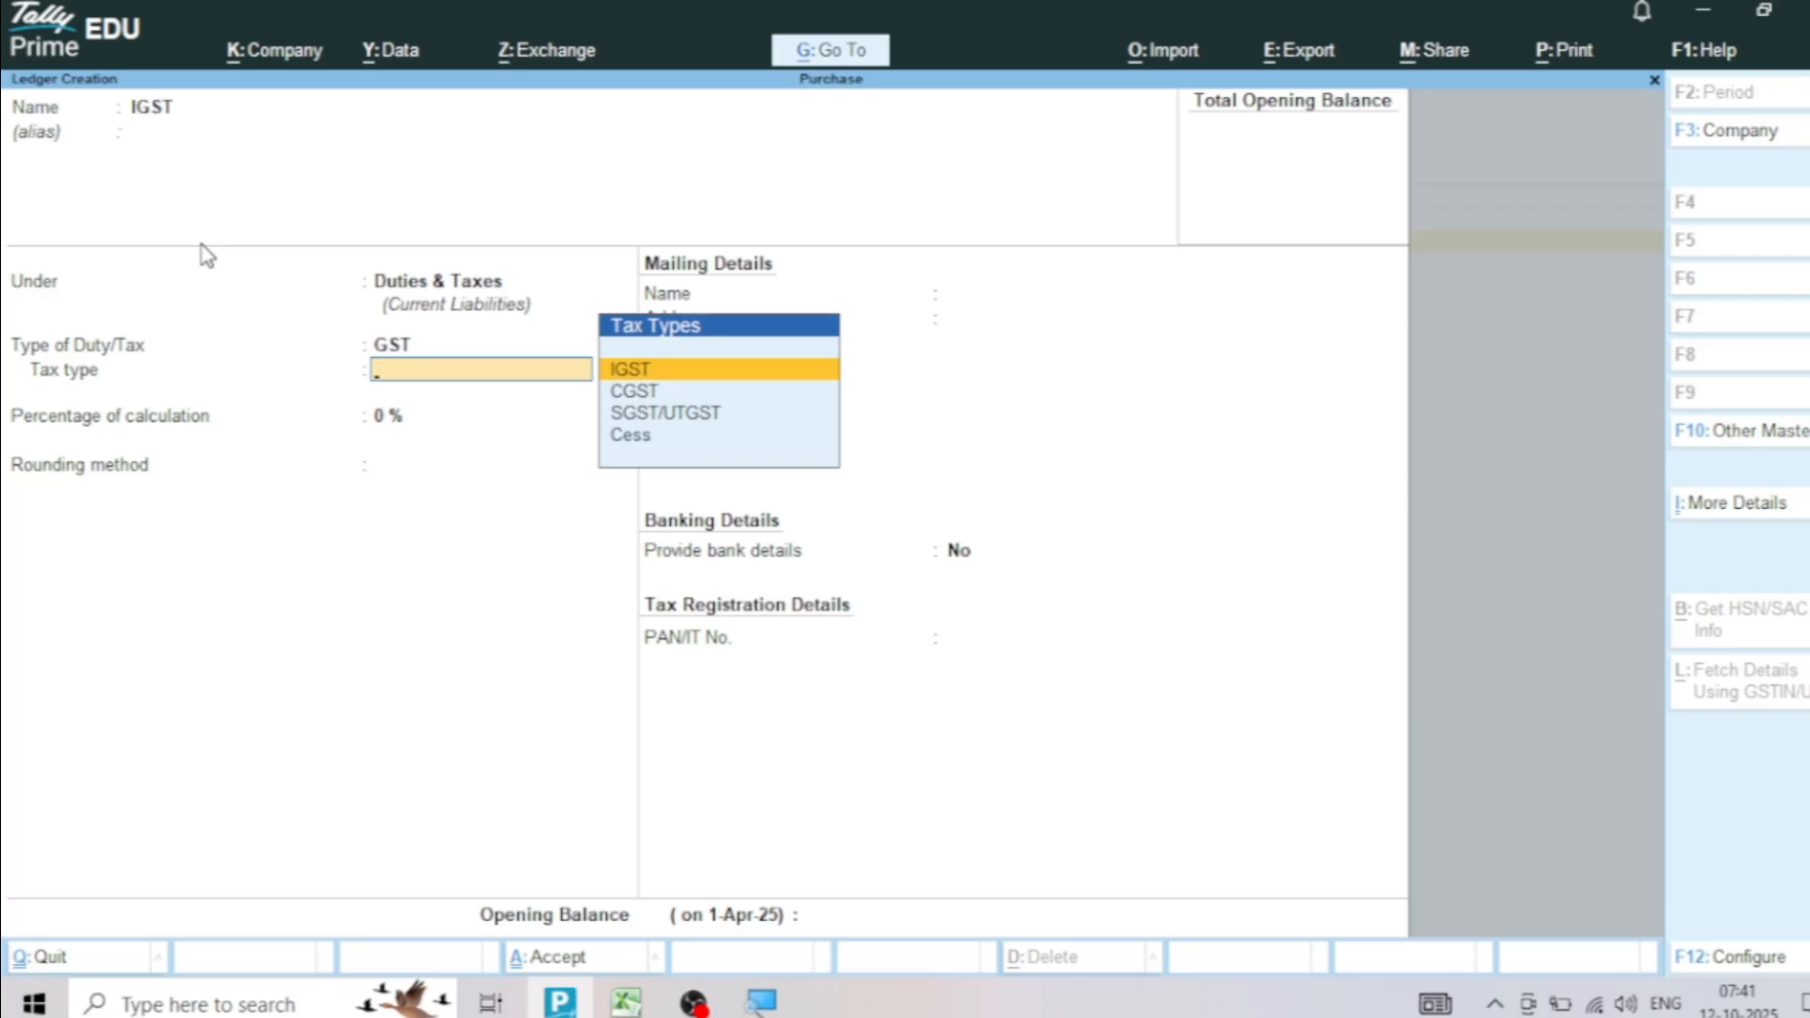
pyautogui.press('Return')
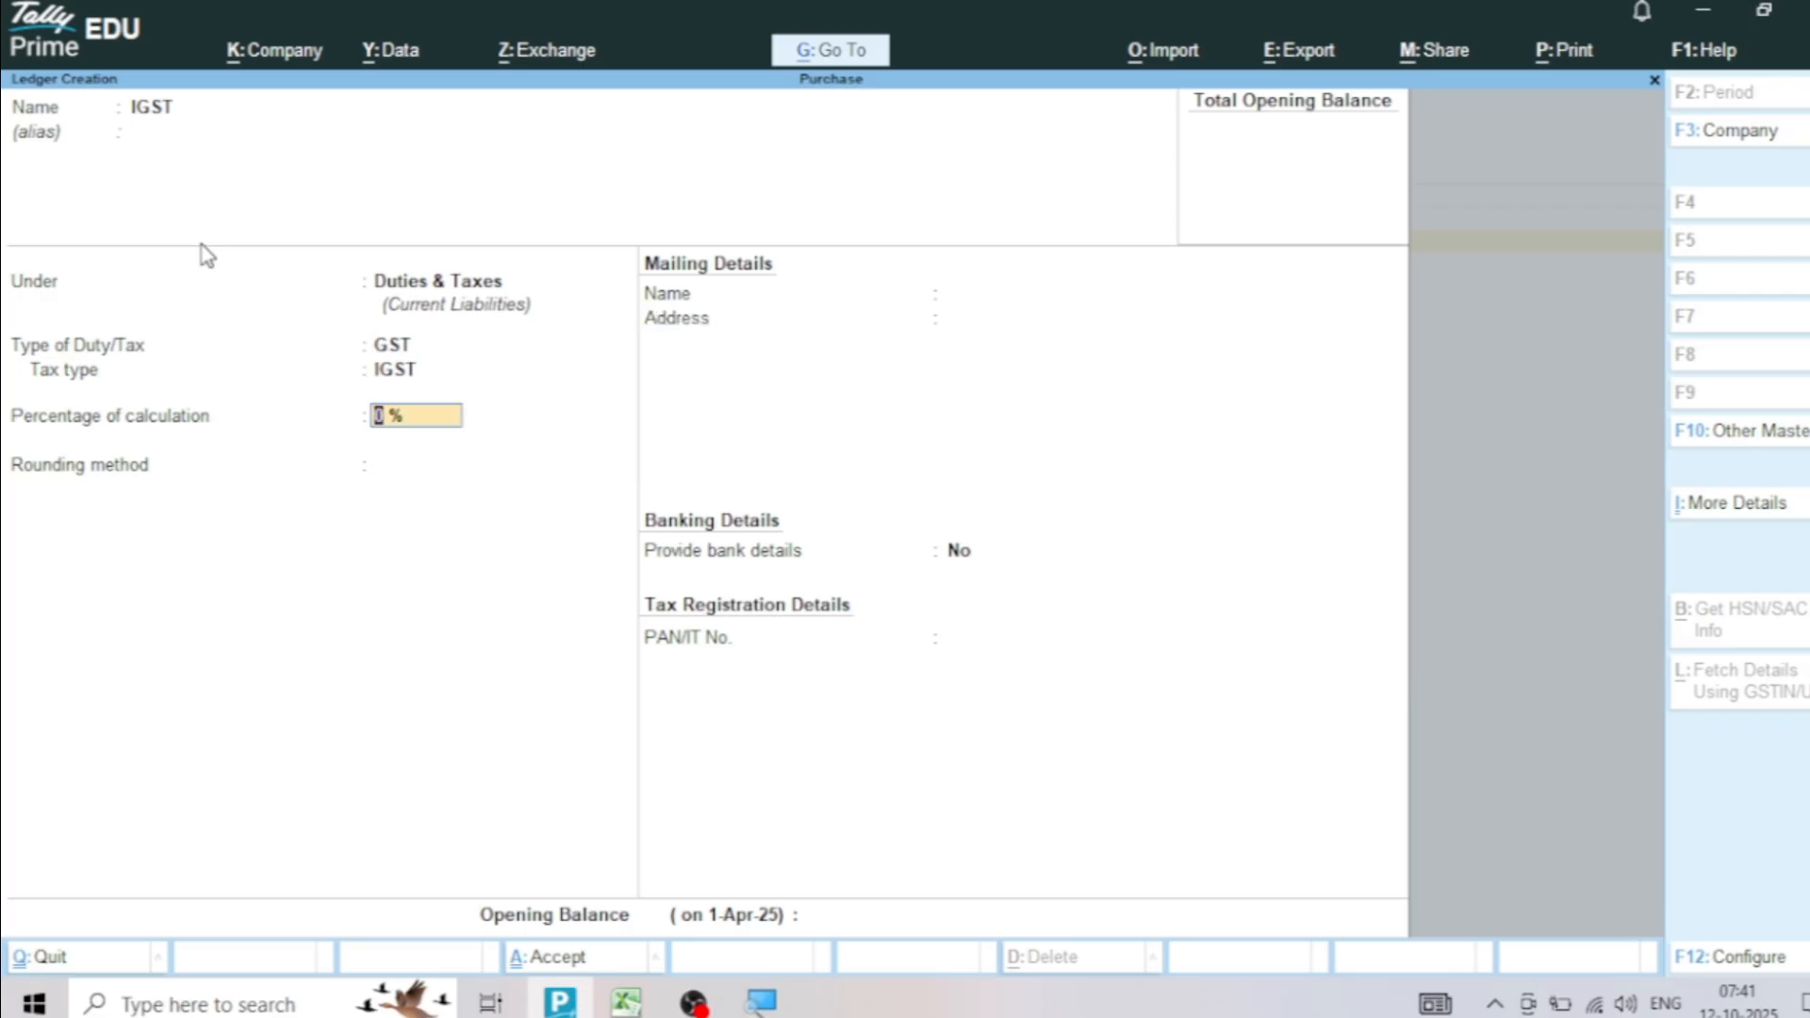
pyautogui.hotkey('ctrl', 'a')
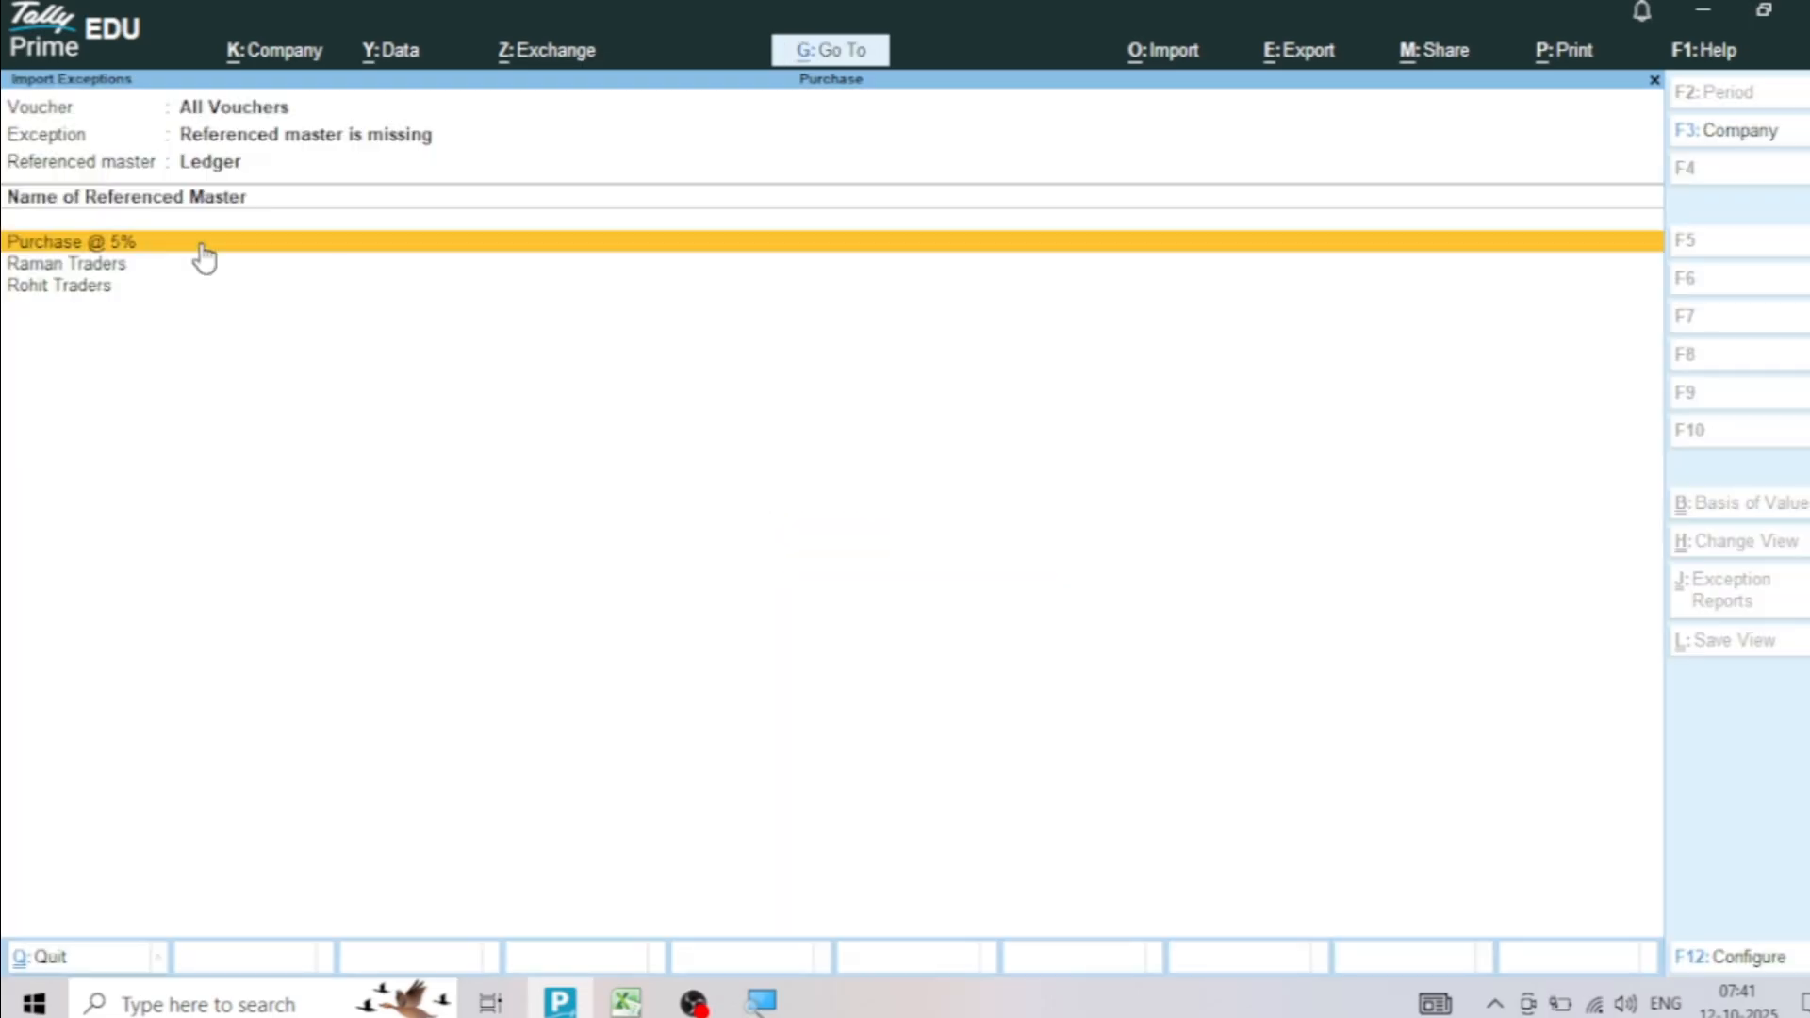
# Start creating the missing Purchase @ 5% ledger without an alias and place it under Purchase Accounts
pyautogui.click(202, 243)
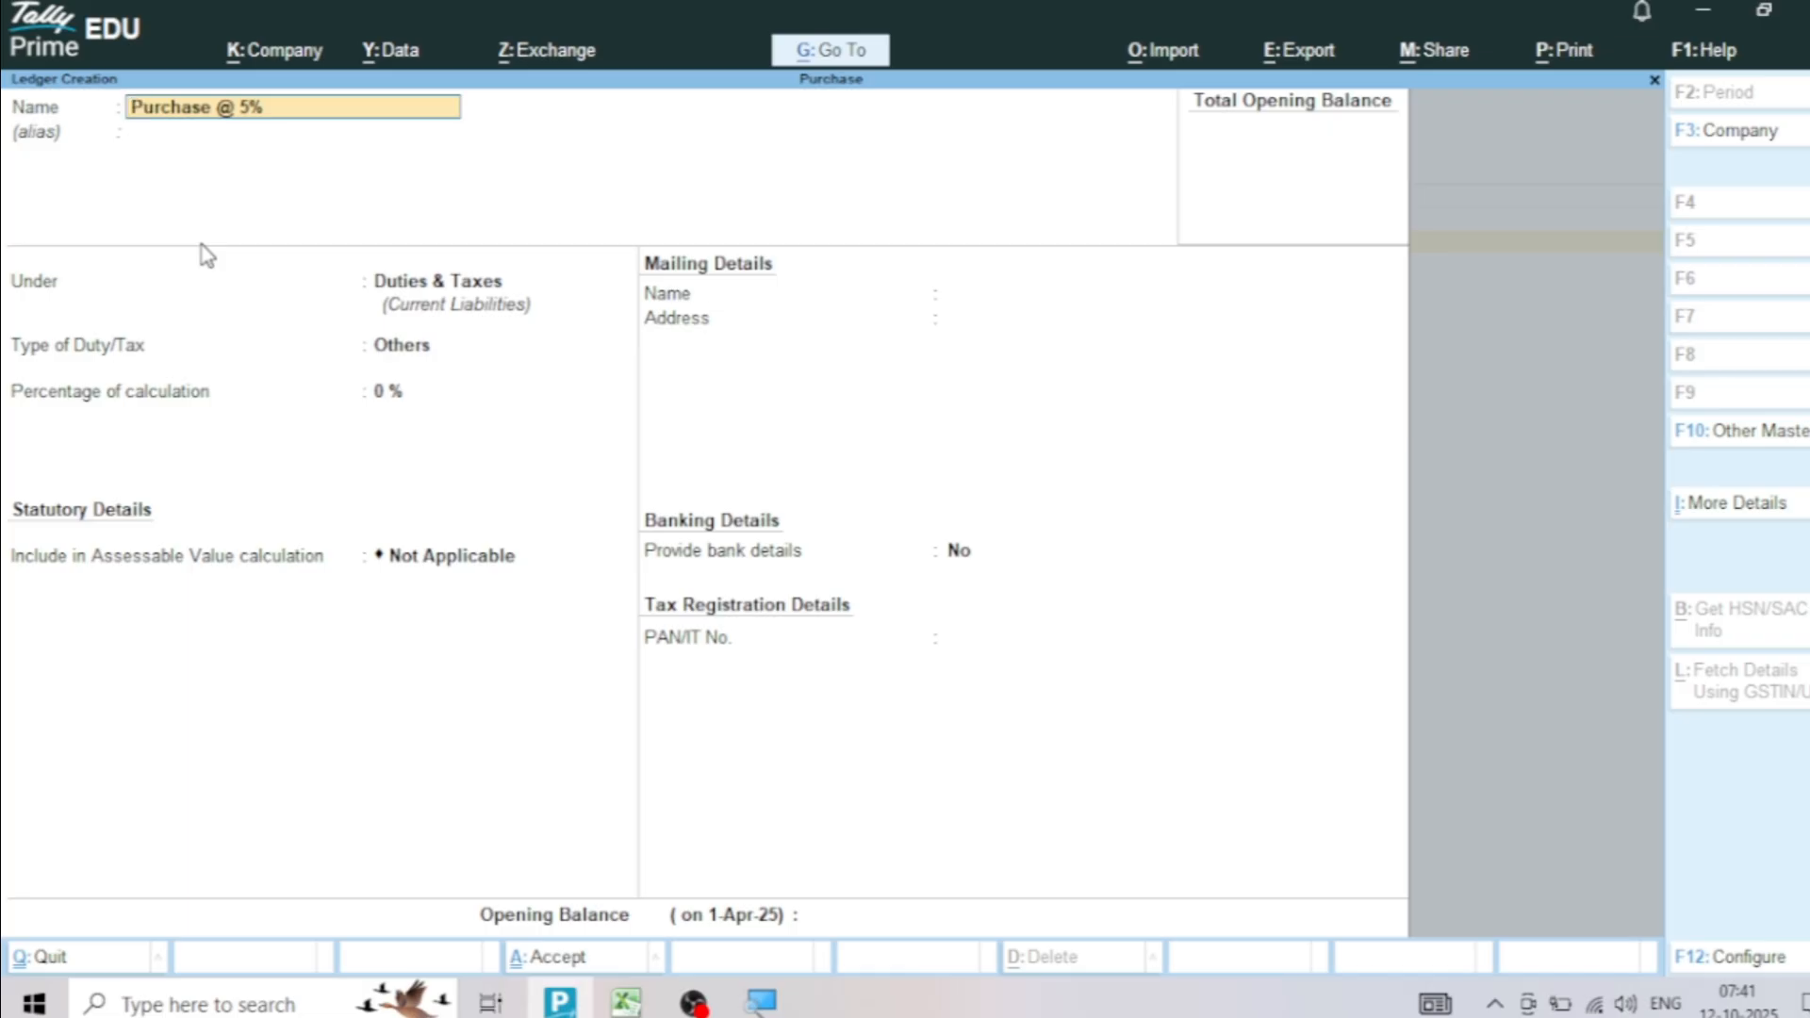
pyautogui.press('Return')
pyautogui.press('Return')
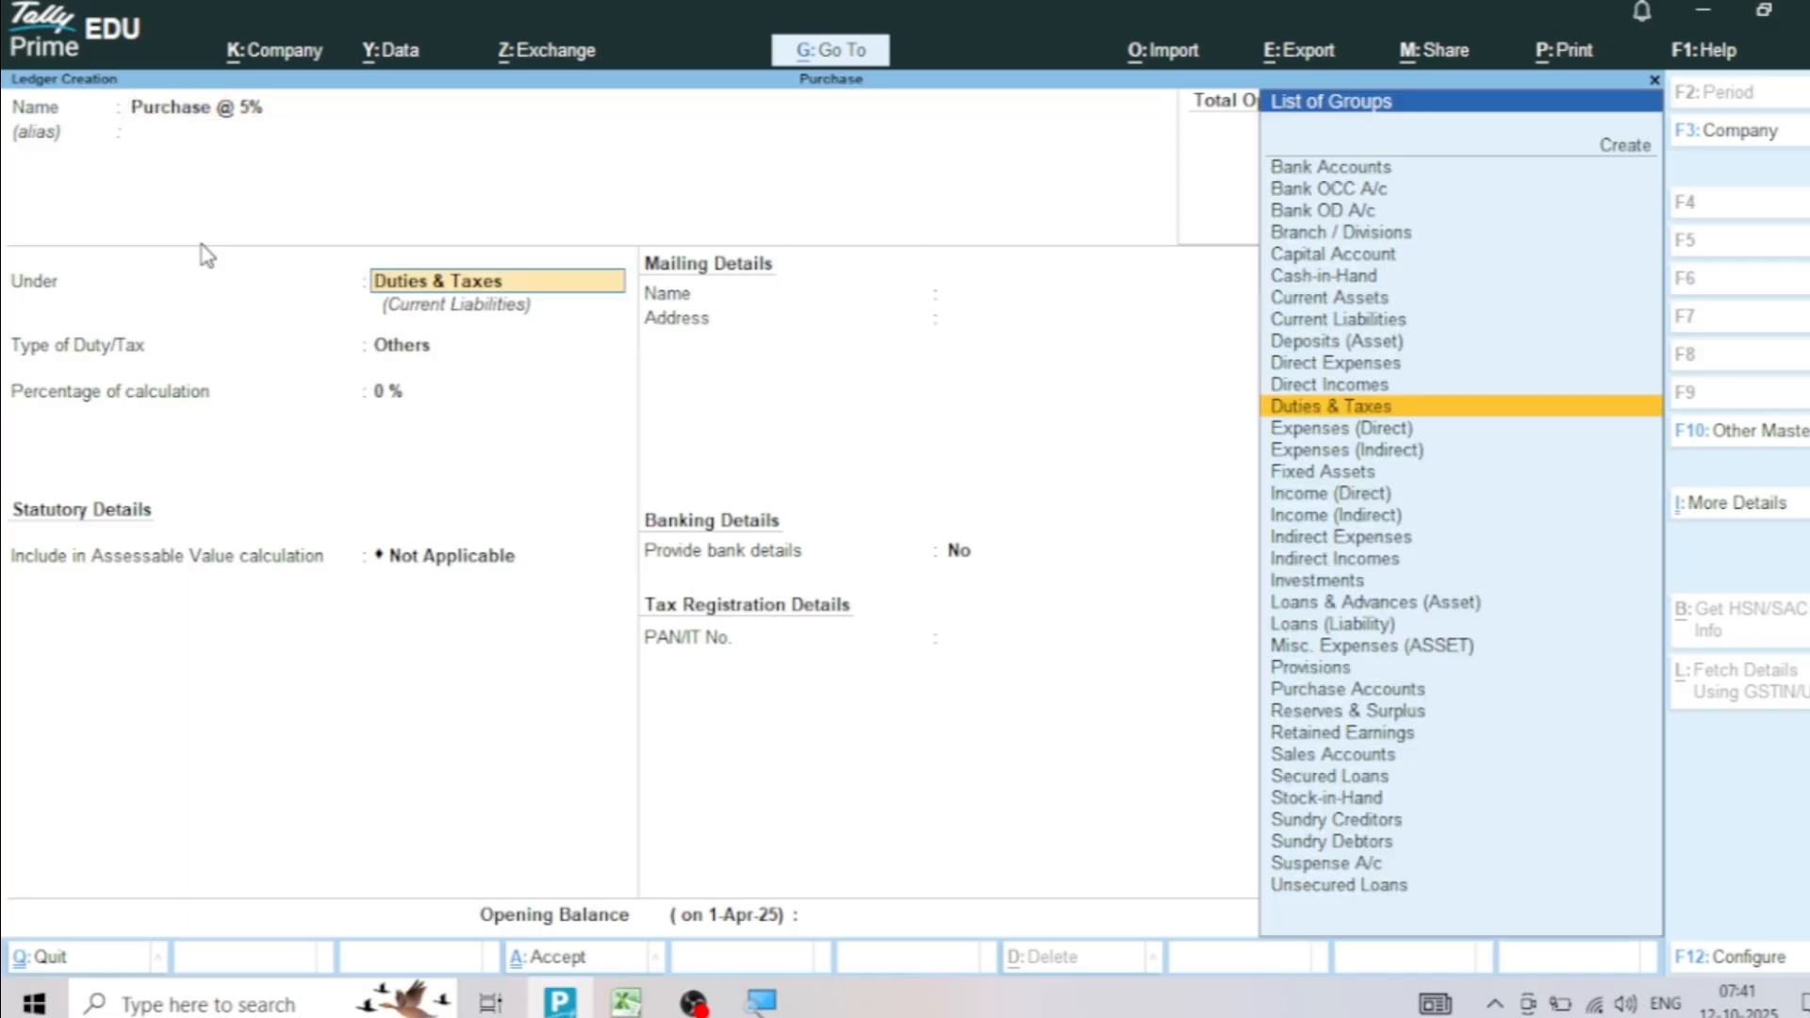
pyautogui.write('Pur')
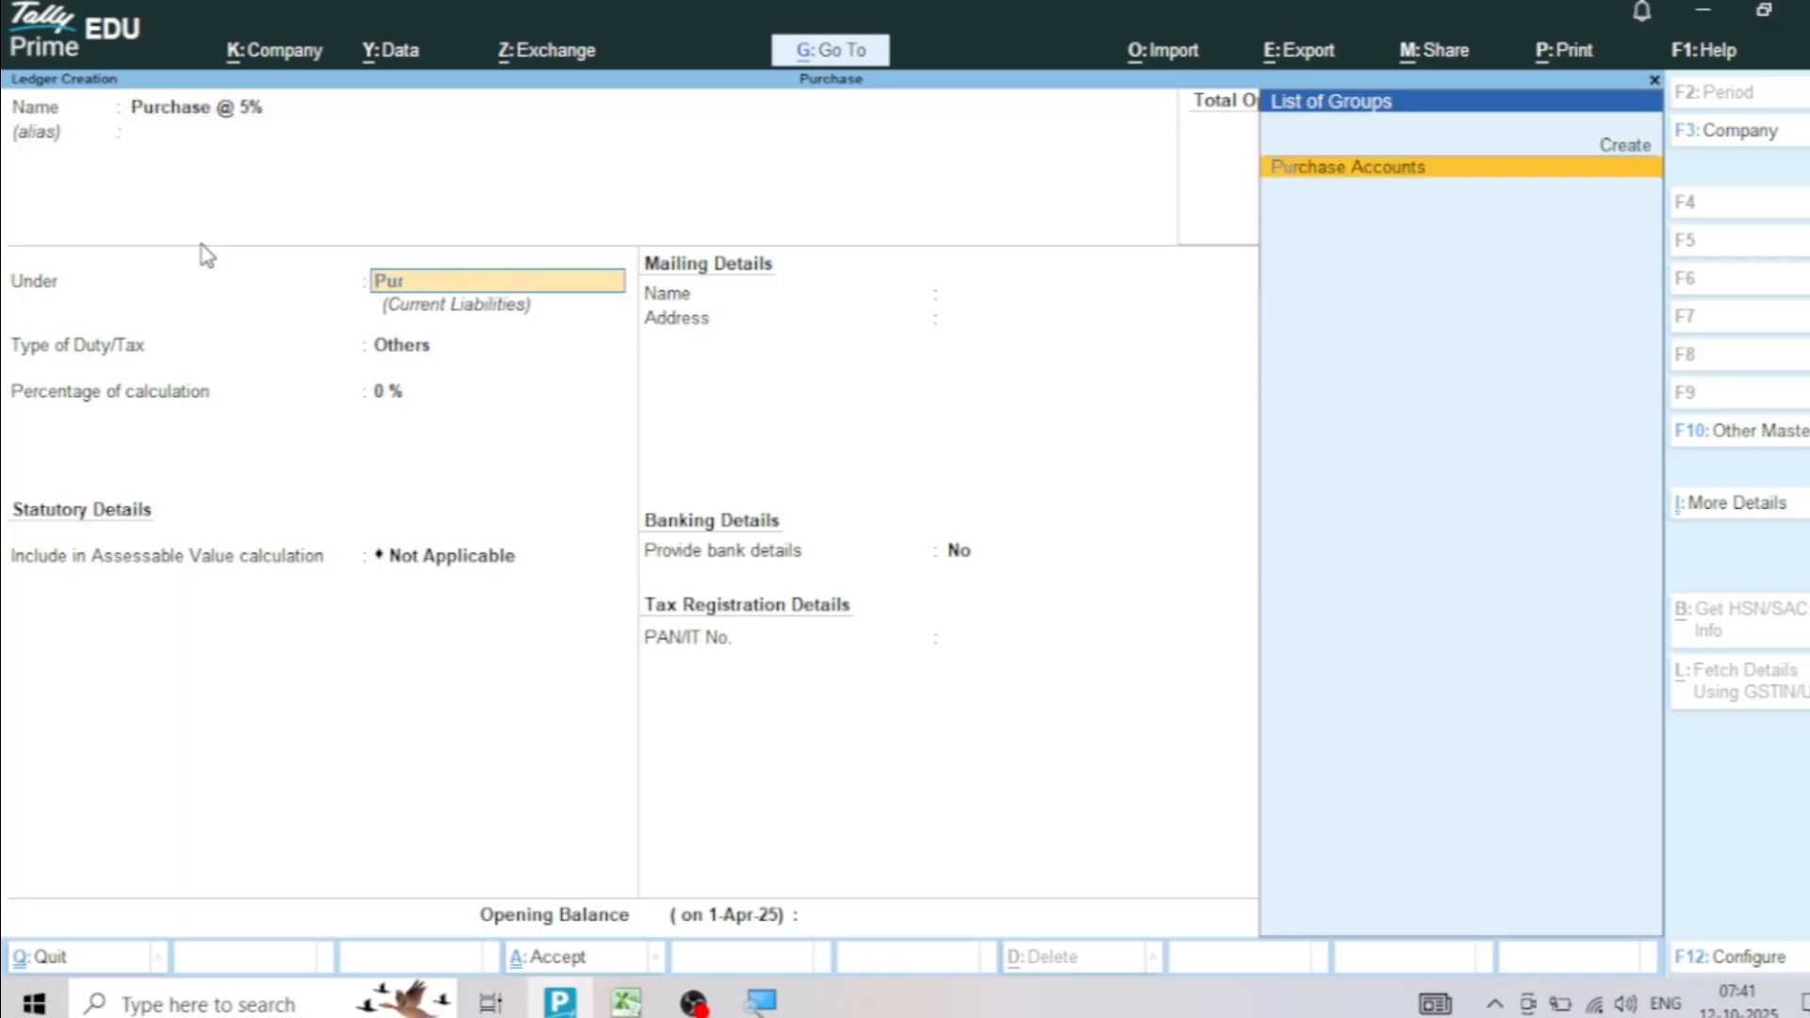
pyautogui.press('Return')
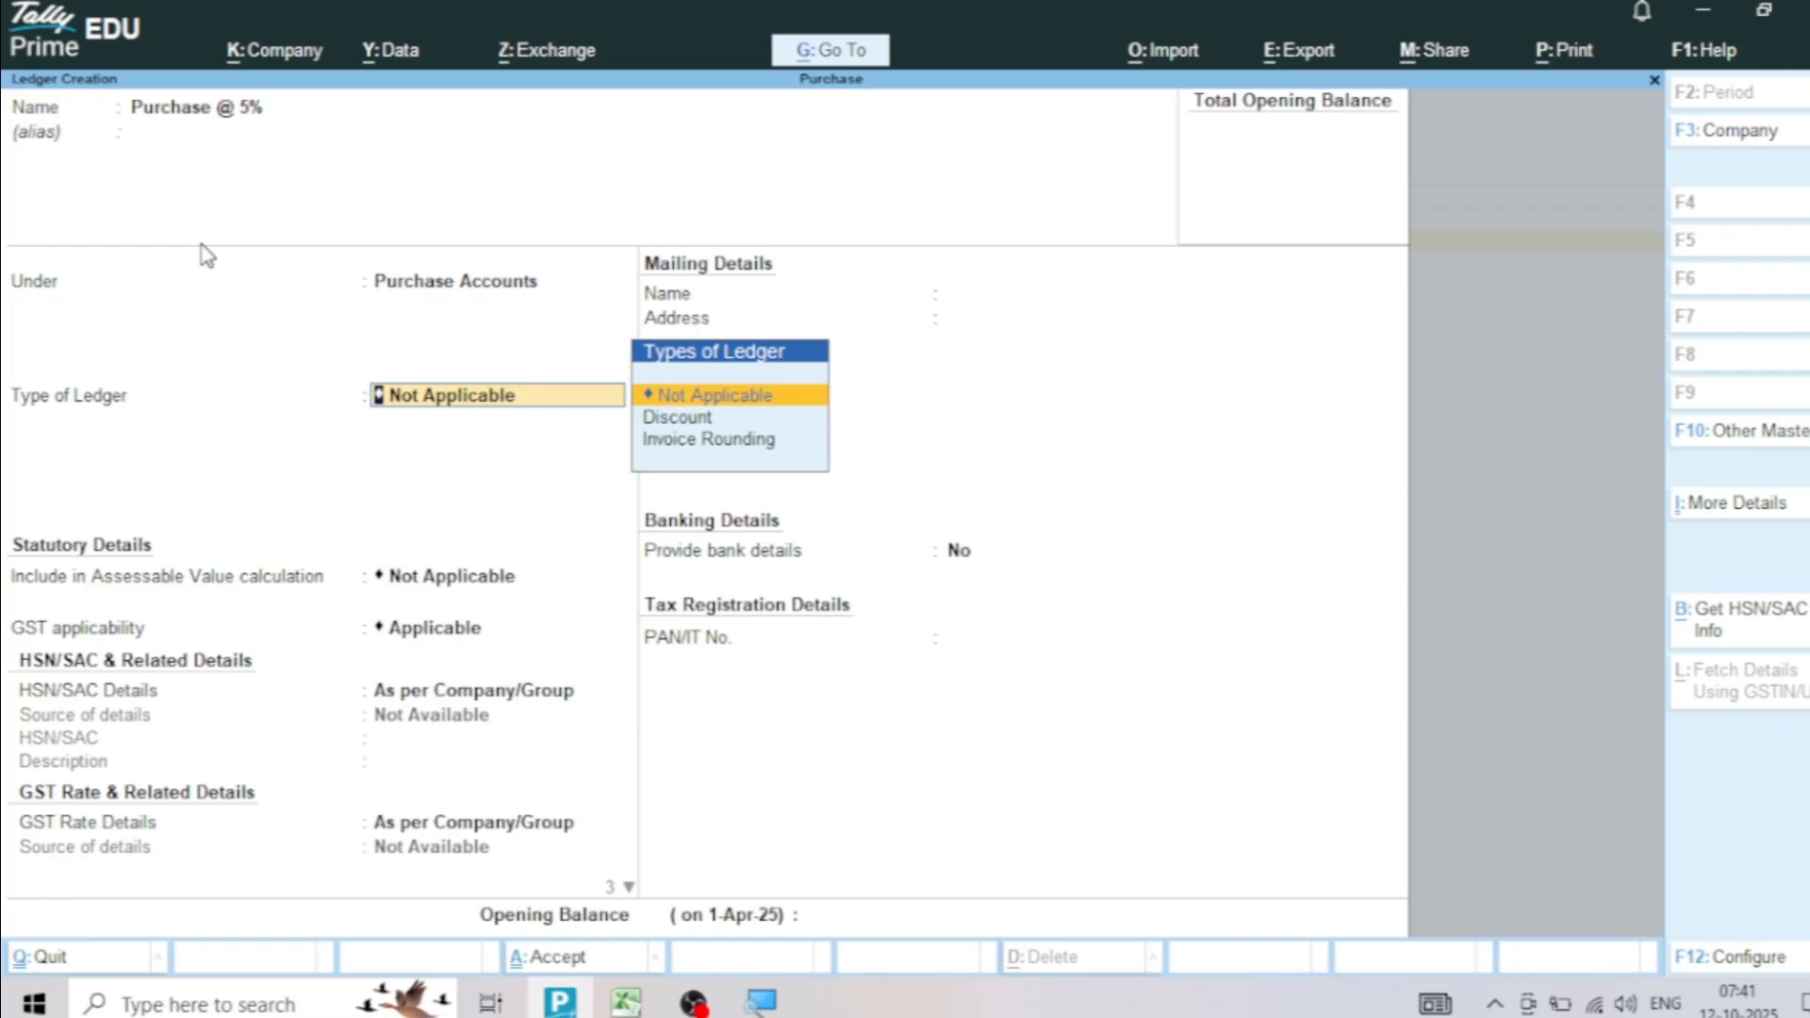
# Specify the Purchase @ 5% ledger's GST details as Taxable at 5% with Goods as the type of supply, and save it
pyautogui.press('Return')
pyautogui.press('Return')
pyautogui.press('Return')
pyautogui.press('Return')
pyautogui.press('Return')
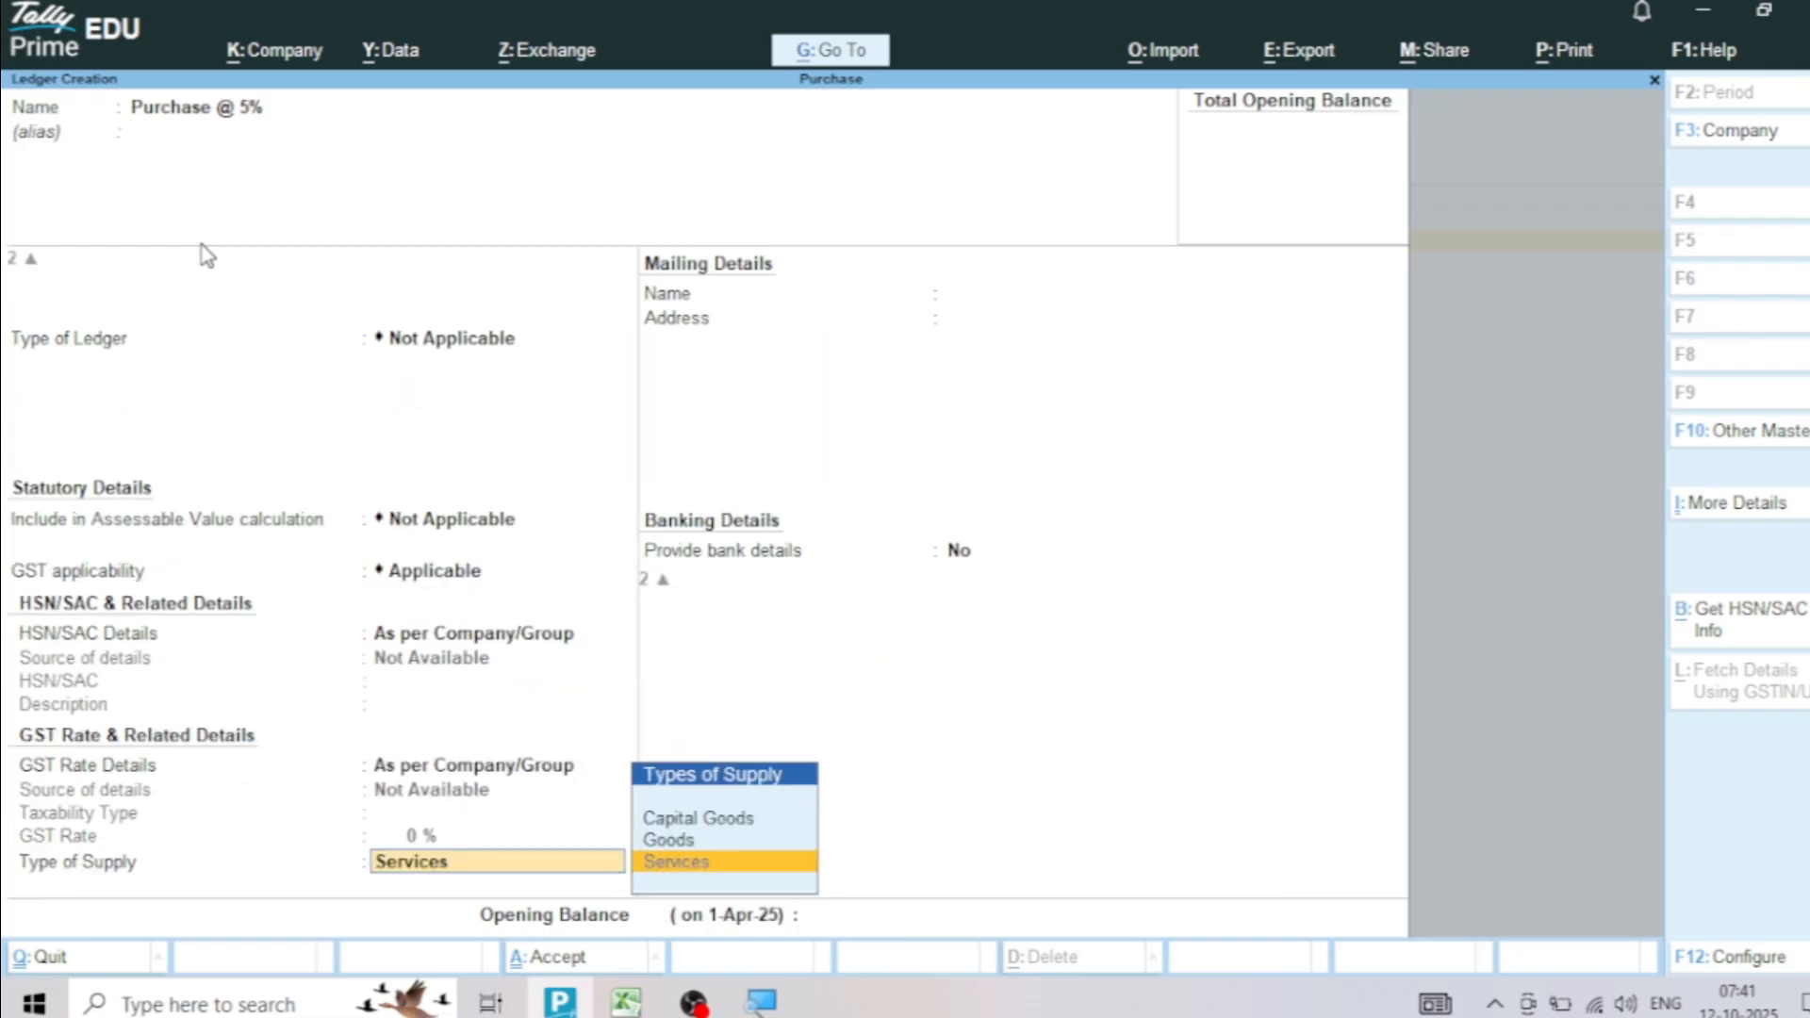
pyautogui.press('BackSpace')
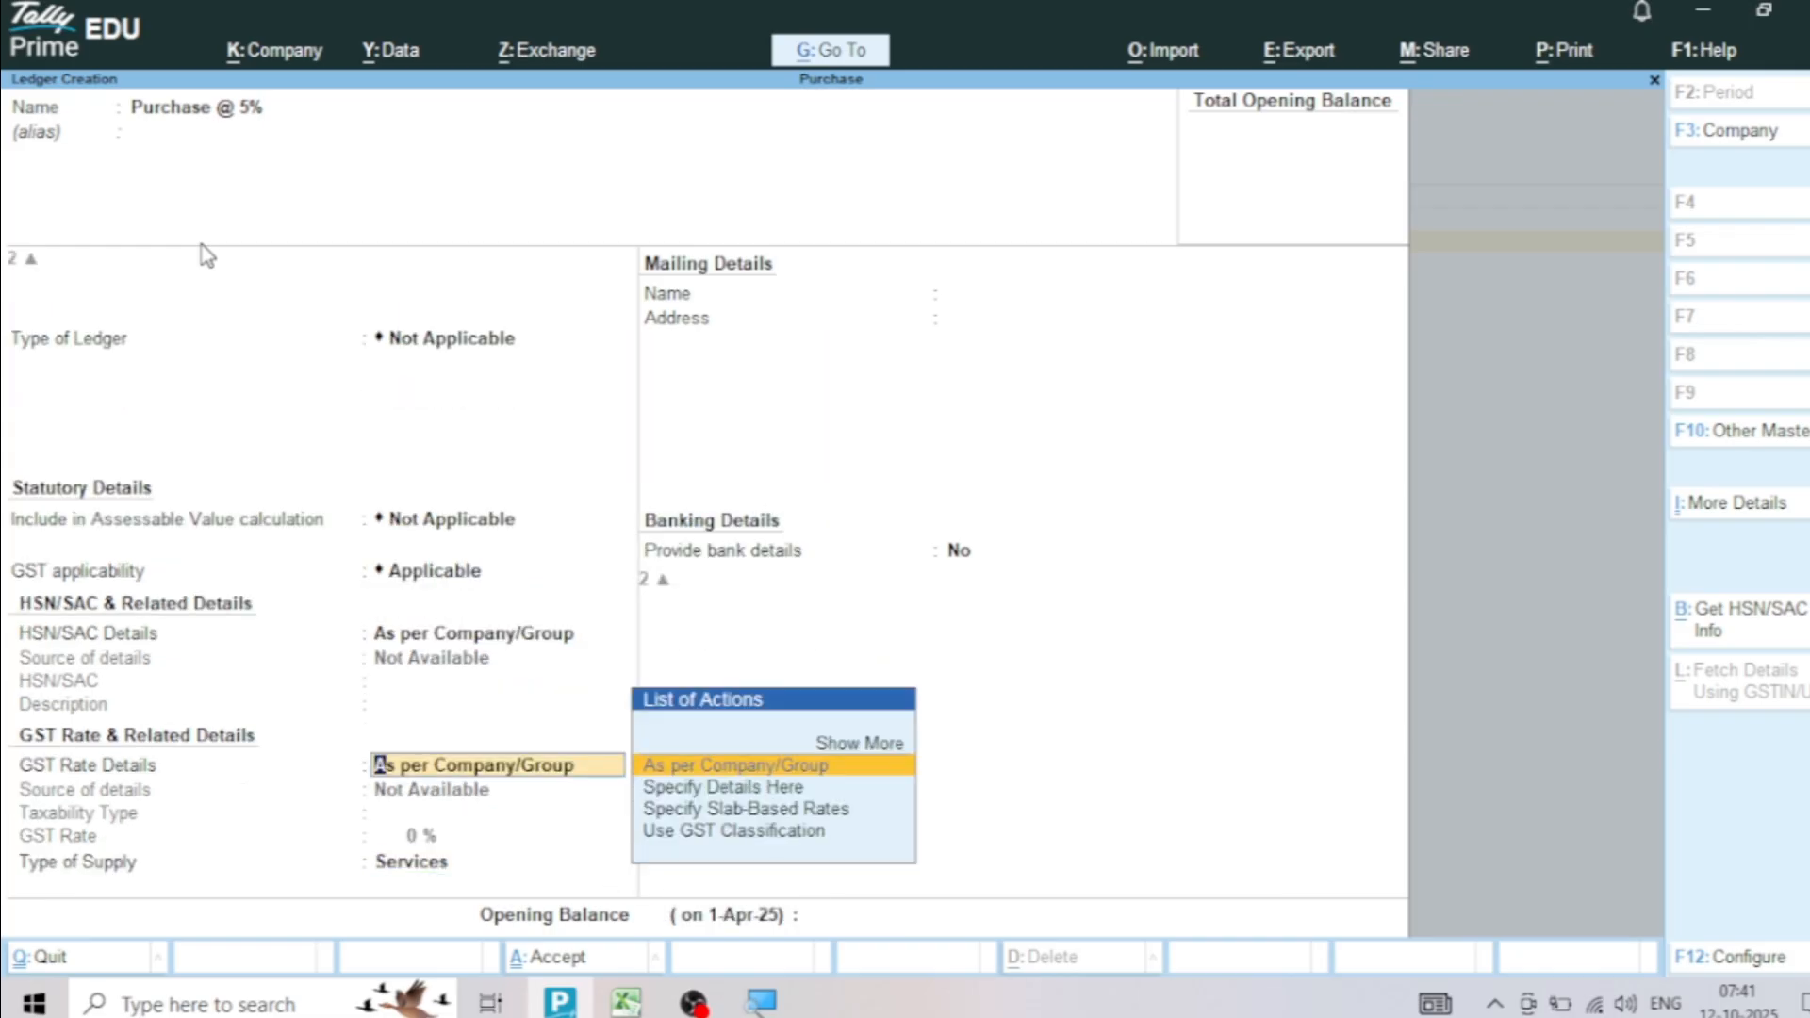
pyautogui.press('Down')
pyautogui.press('Return')
pyautogui.press('Return')
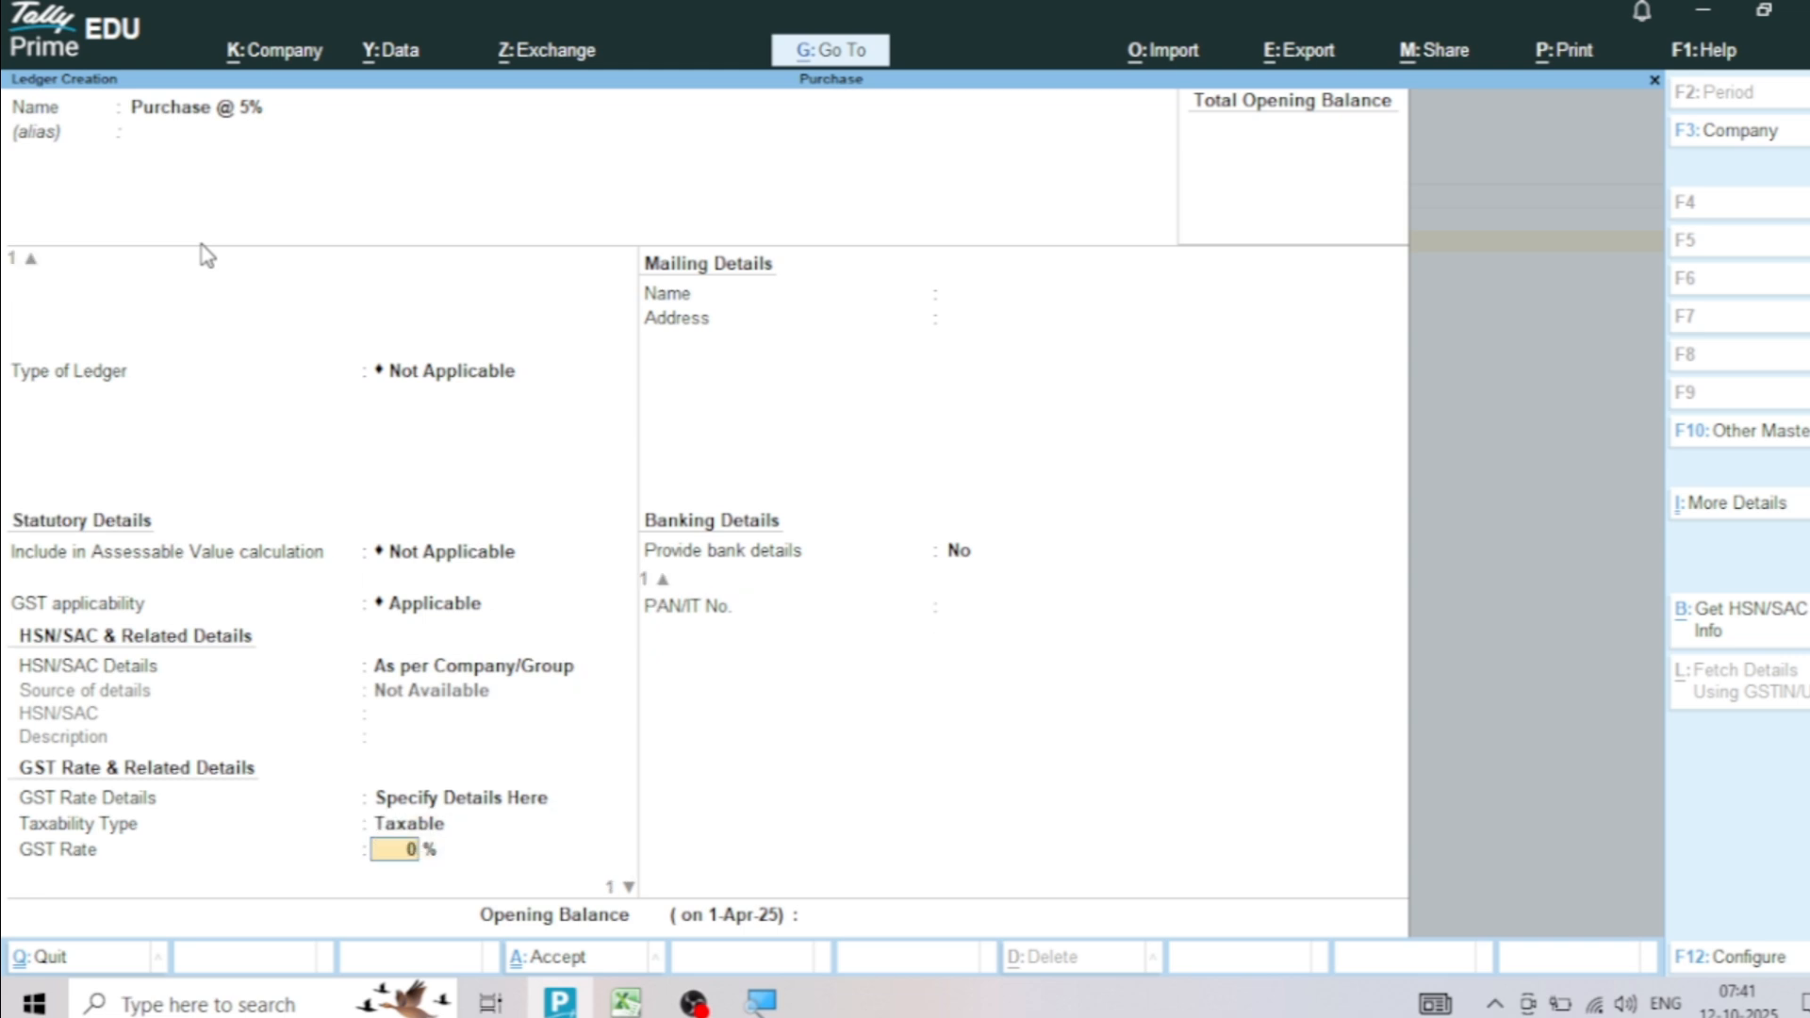
pyautogui.press('Return')
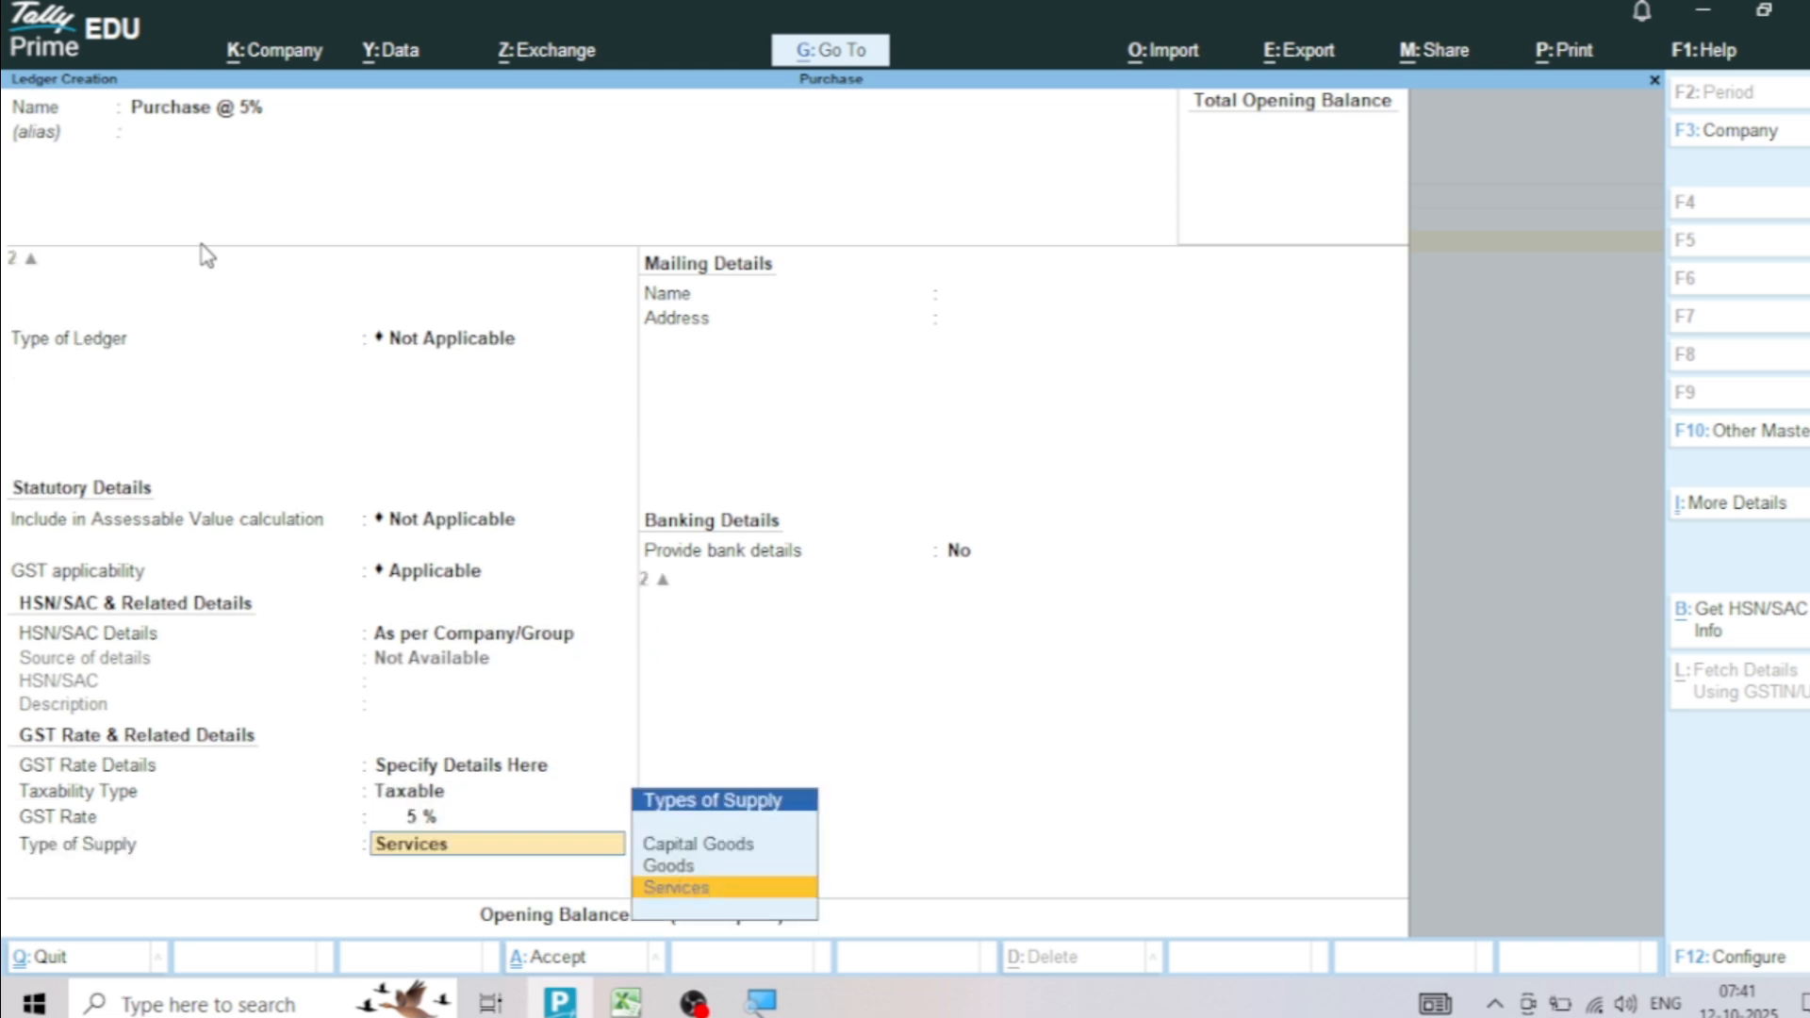
pyautogui.press('Up')
pyautogui.press('Return')
pyautogui.press('Return')
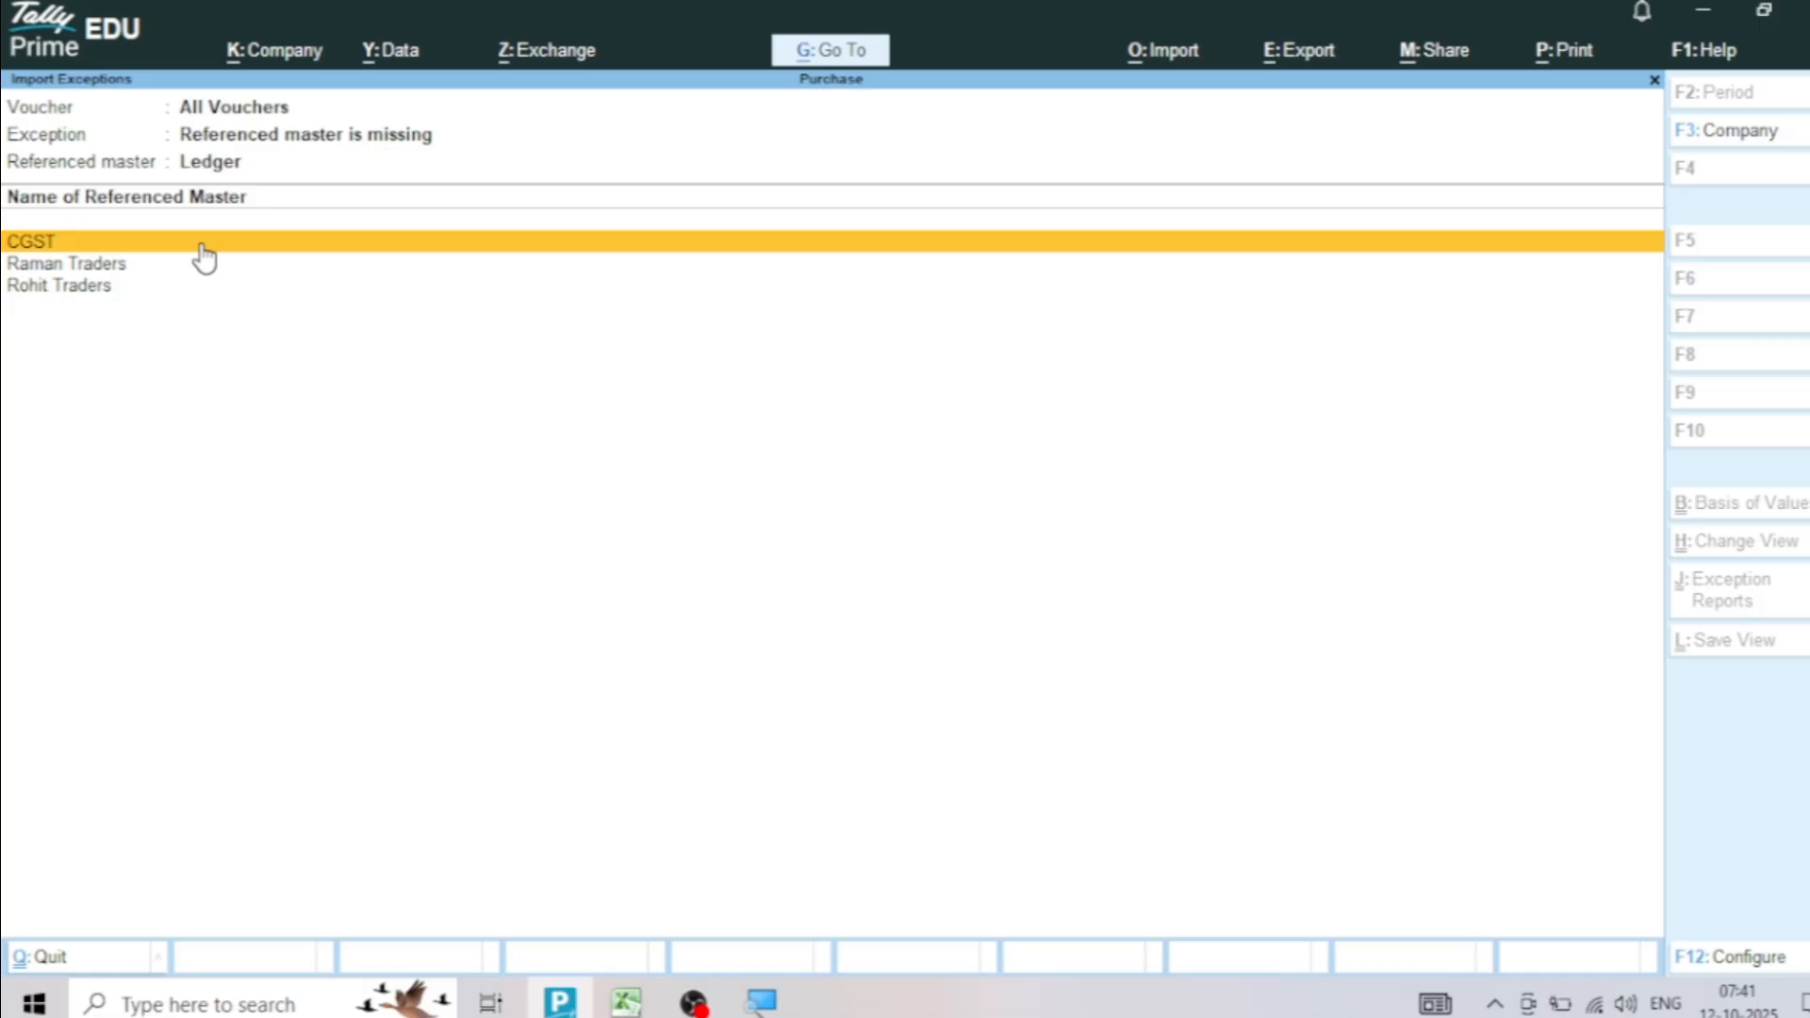
# Create the missing CGST ledger under Duties & Taxes with duty type GST and tax type CGST, and save it
pyautogui.press('Return')
pyautogui.press('Return')
pyautogui.press('Return')
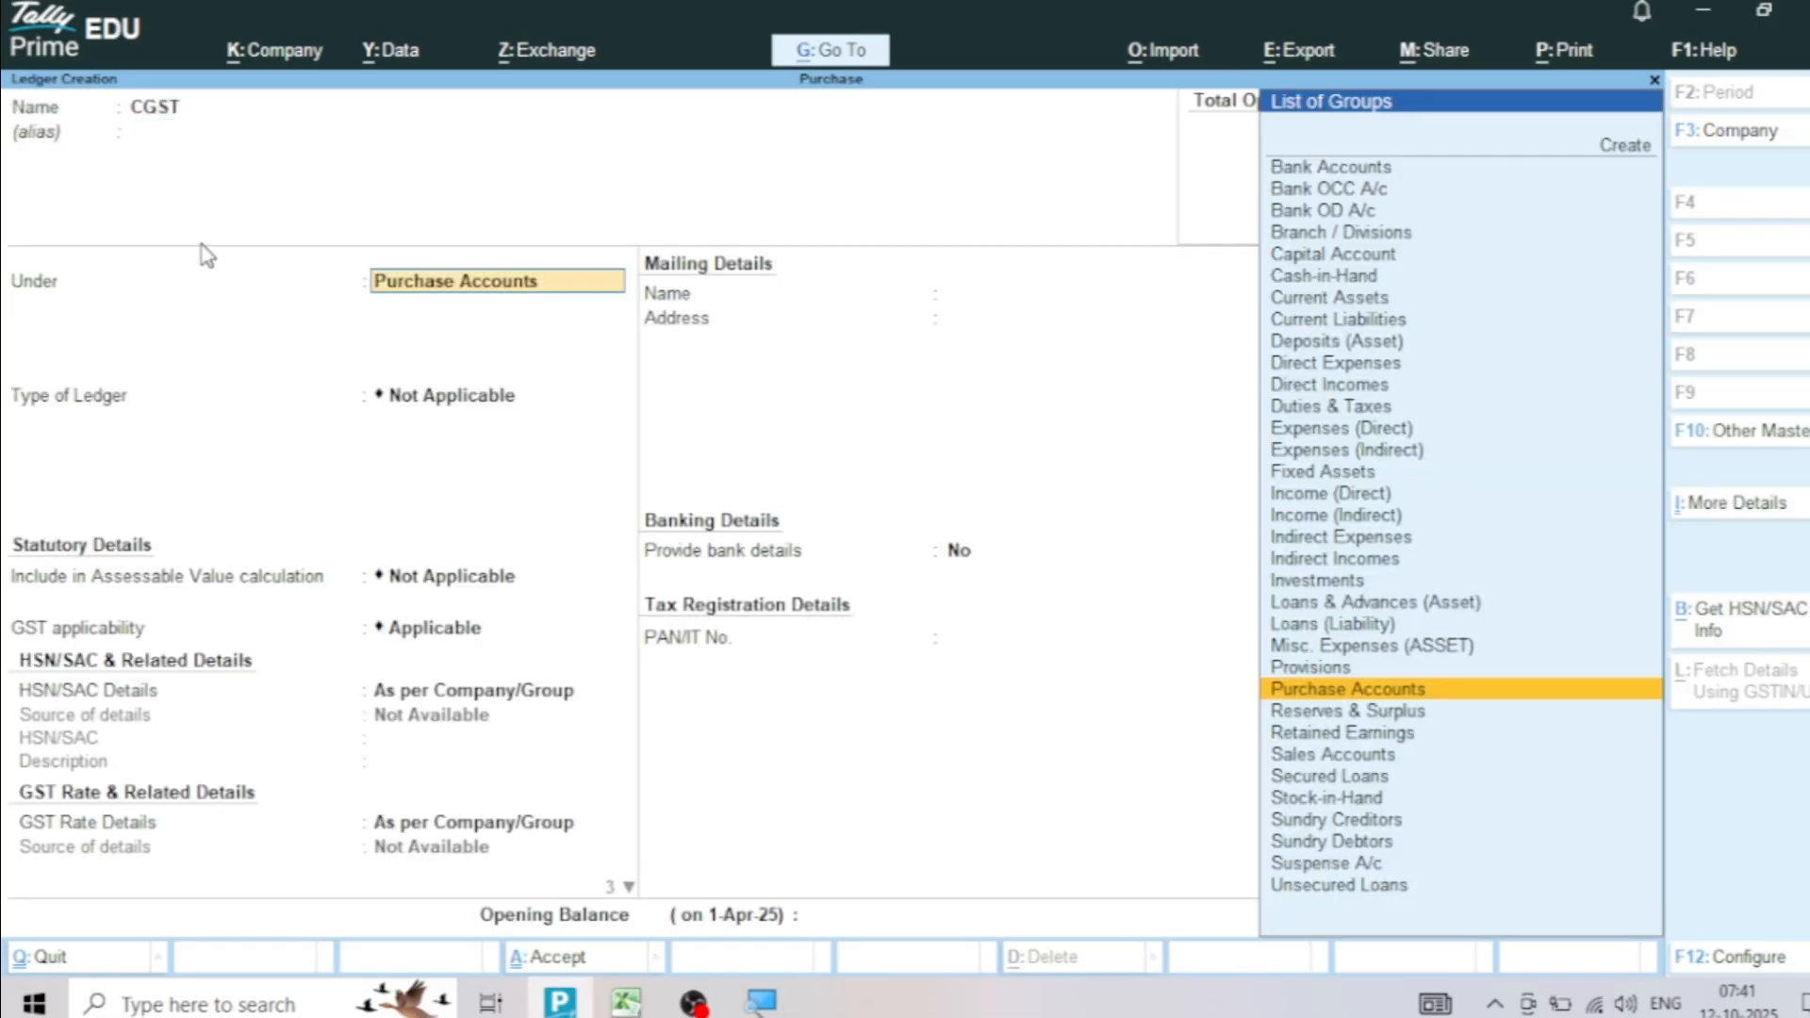
pyautogui.write('Du')
pyautogui.press('Return')
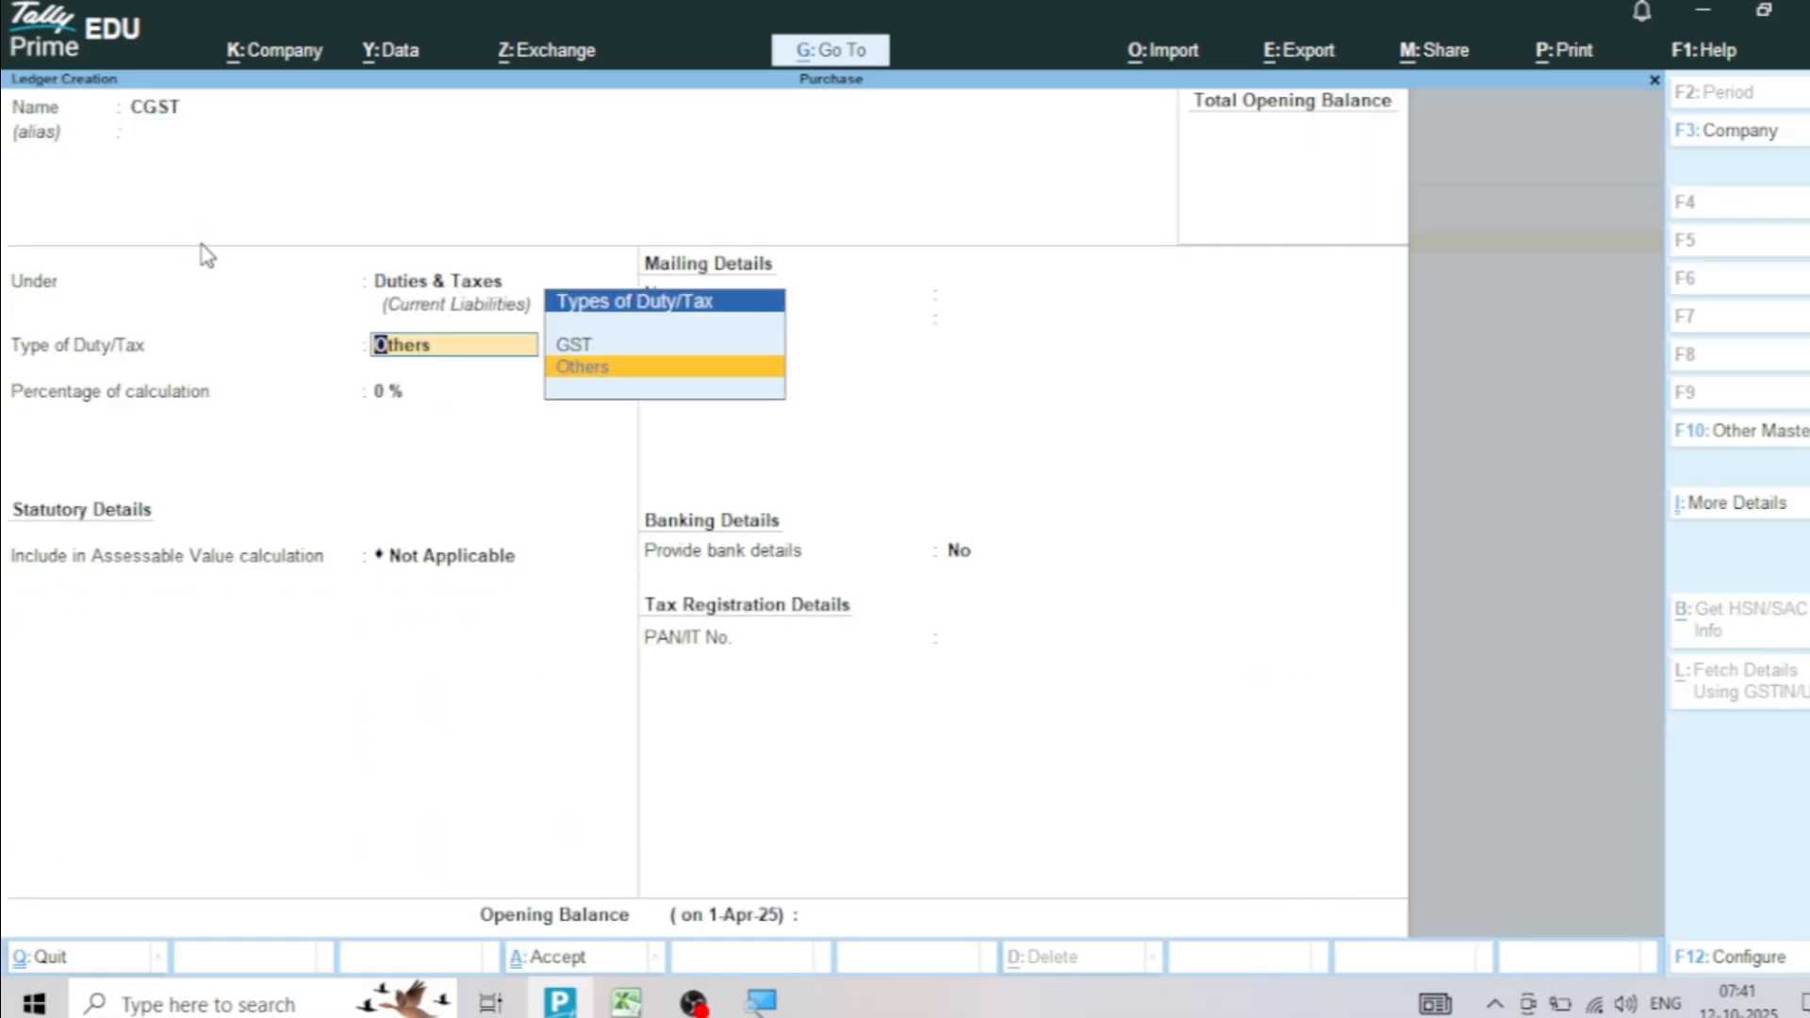
pyautogui.write('G')
pyautogui.press('Return')
pyautogui.press('Down')
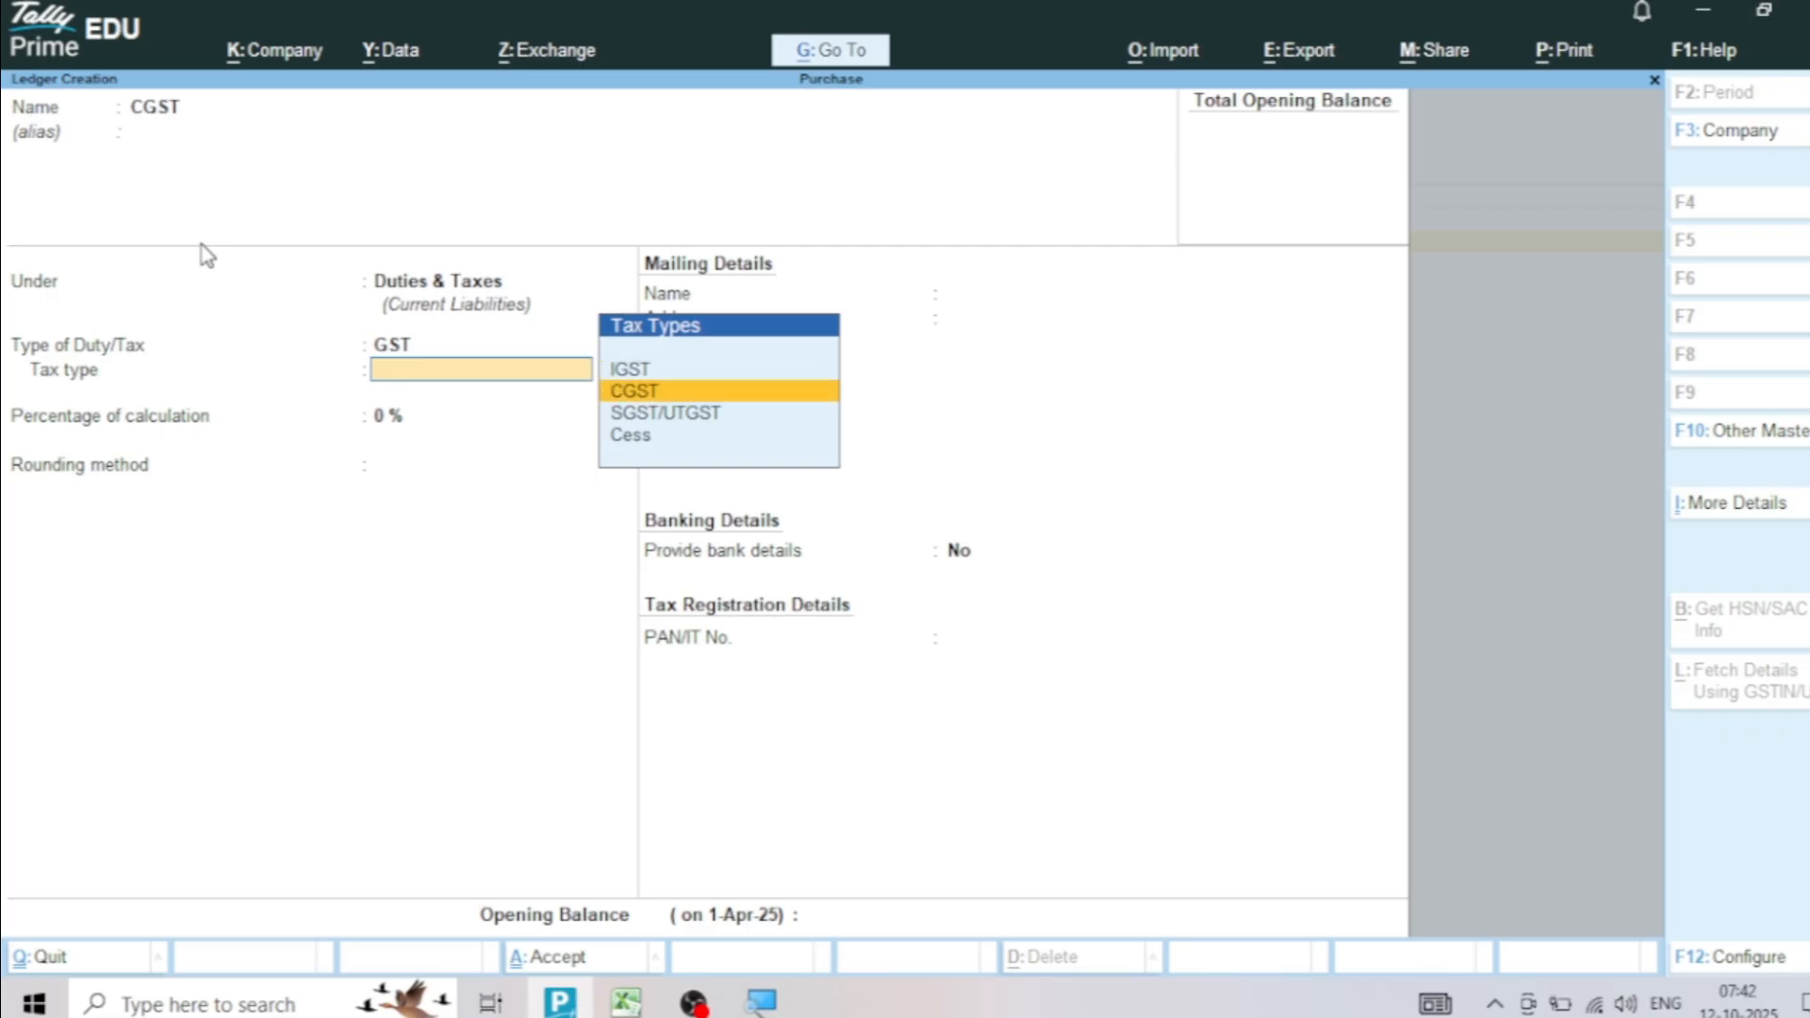
pyautogui.press('Return')
pyautogui.hotkey('ctrl', 'a')
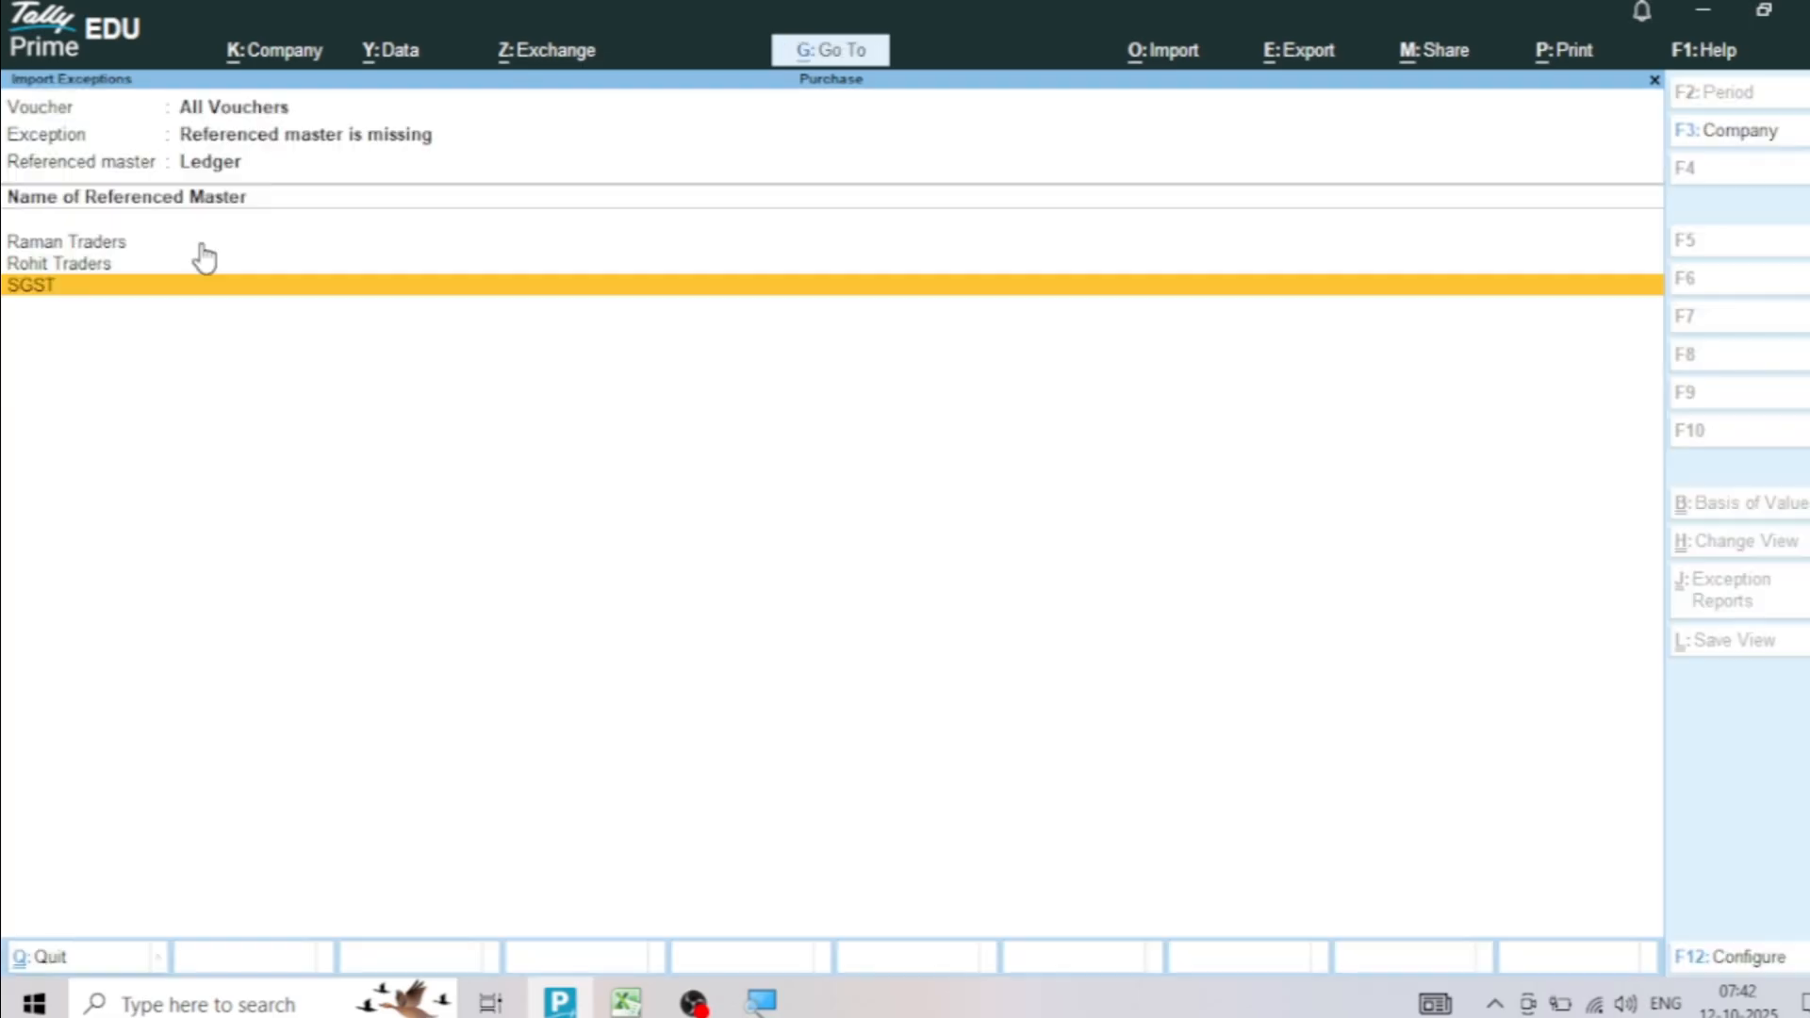
# Start creating the missing SGST ledger under Duties & Taxes with GST as its type of duty
pyautogui.press('Return')
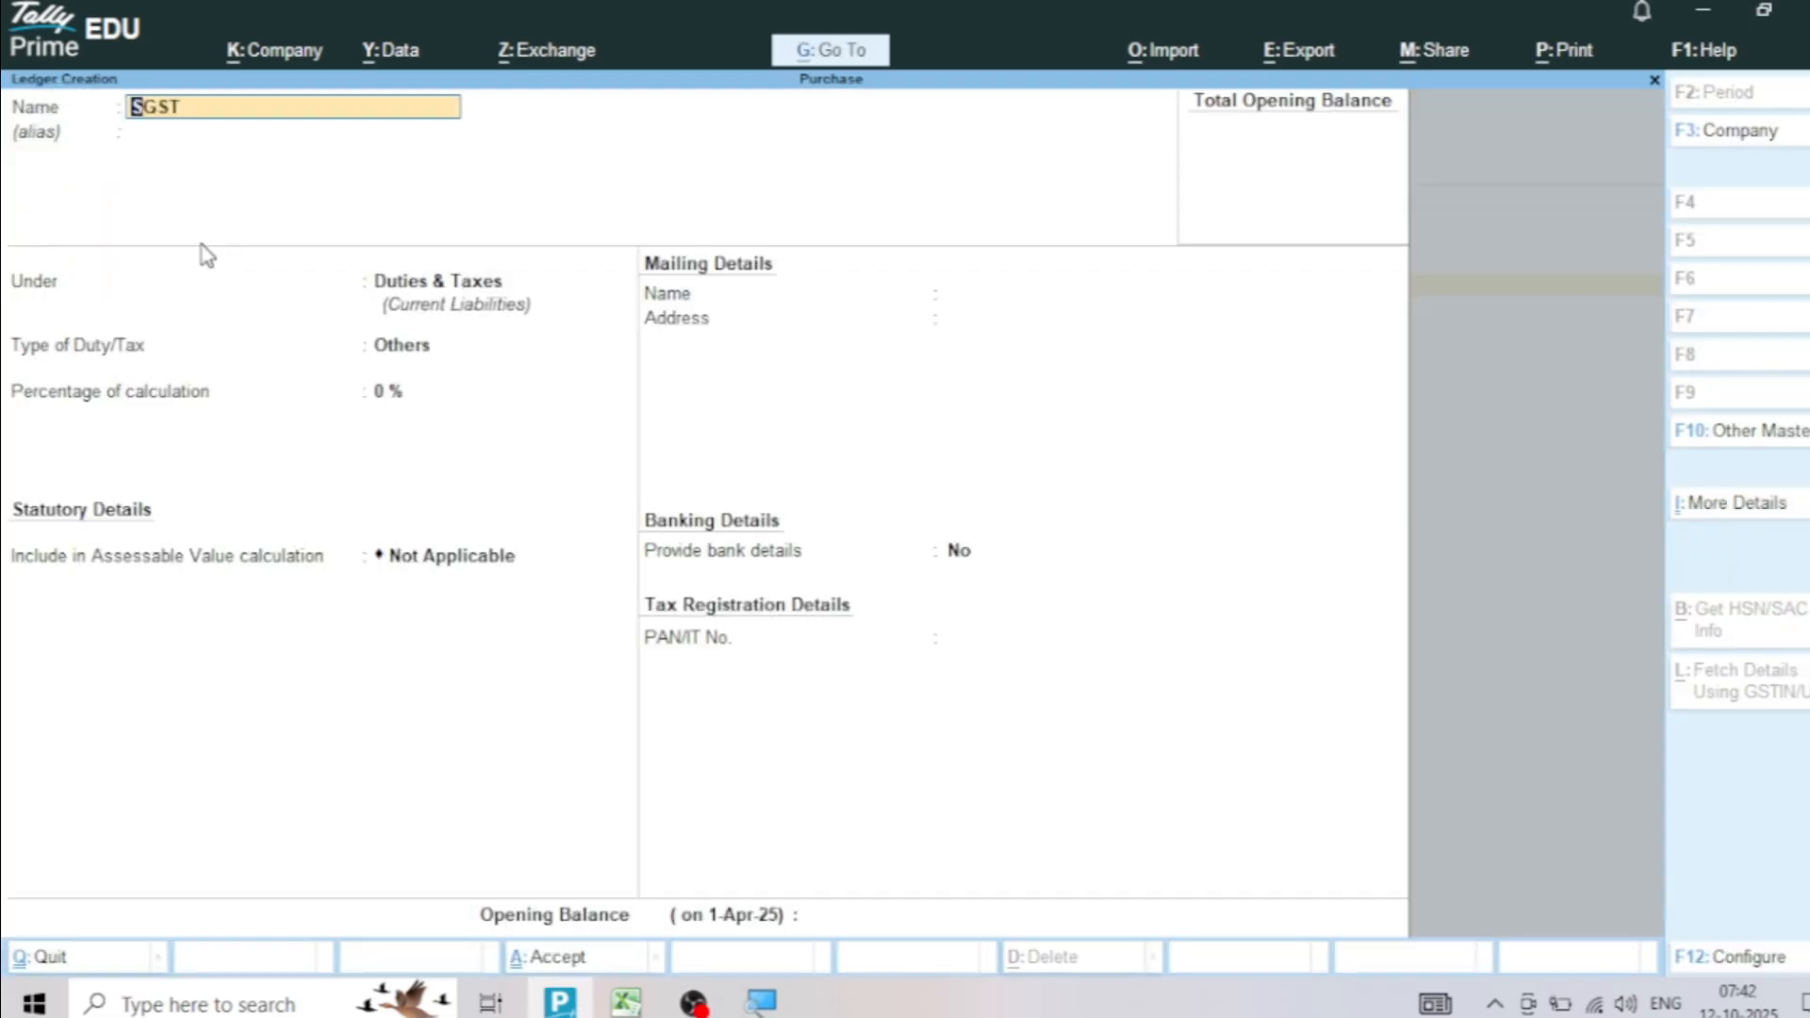
pyautogui.press('Return')
pyautogui.press('Return')
pyautogui.press('Return')
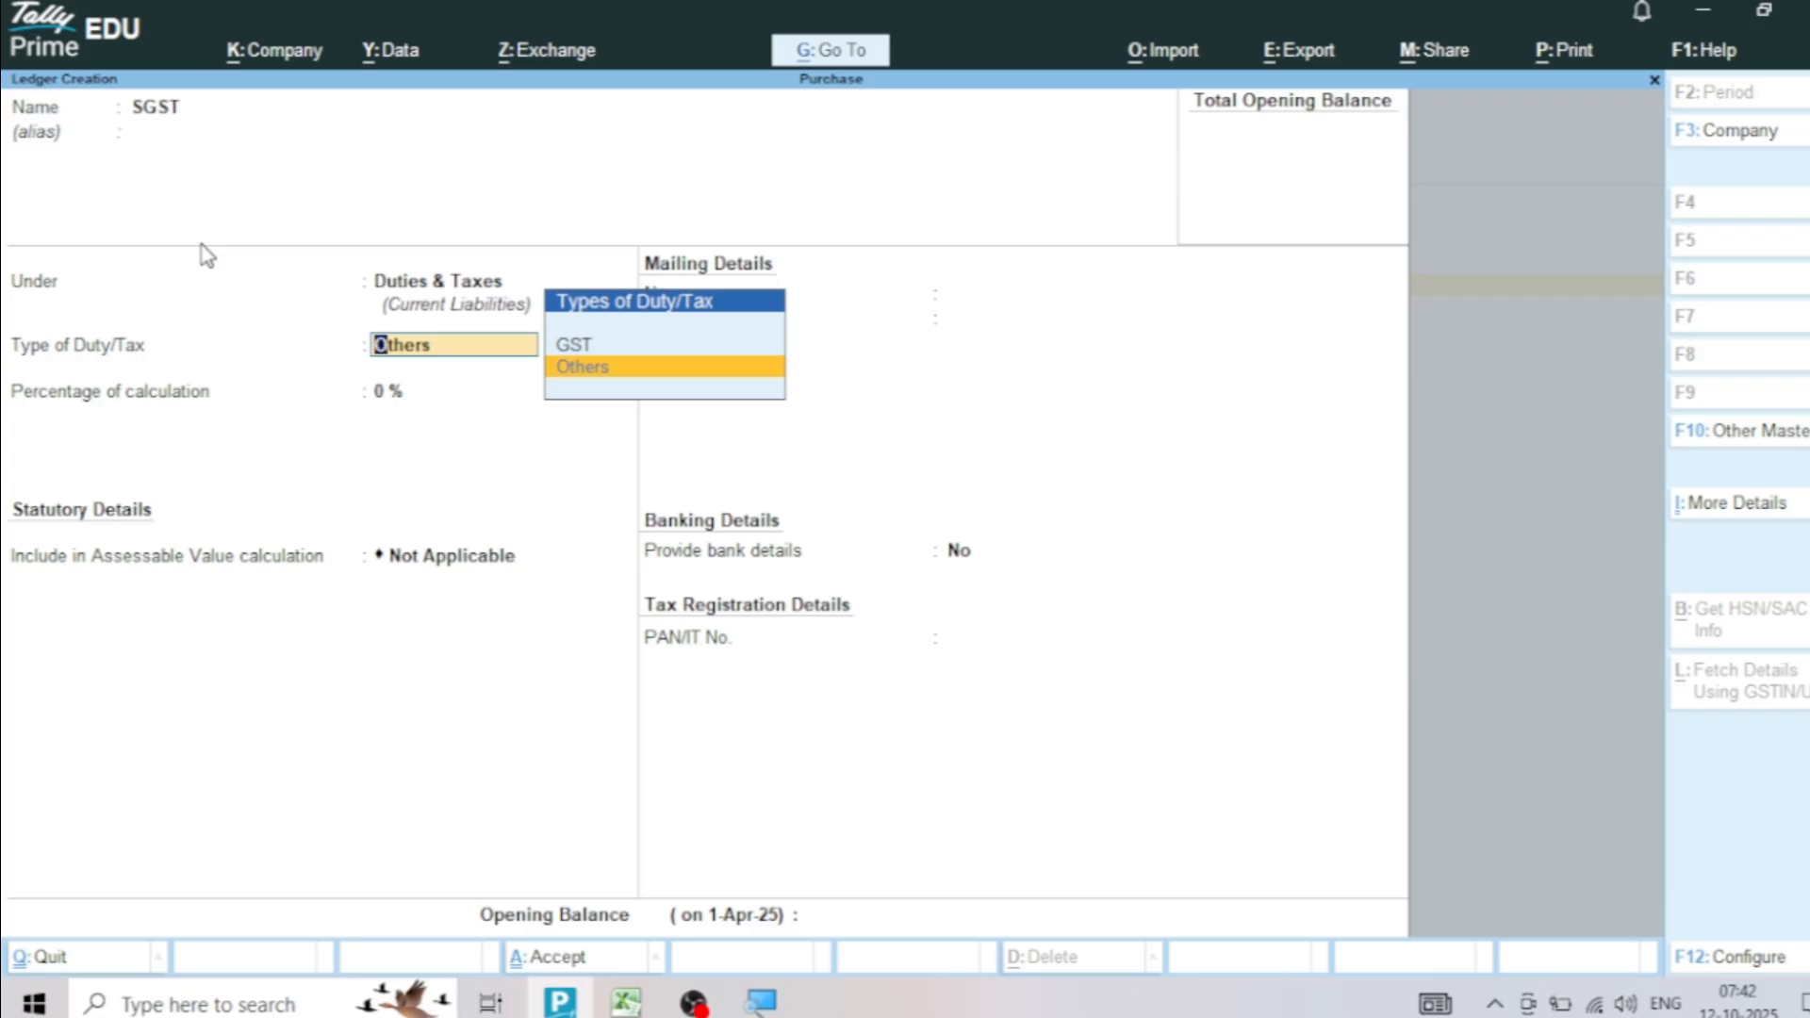
pyautogui.press('Up')
# Set the SGST ledger's tax type to SGST/UTGST and save it without bank details
pyautogui.press('Return')
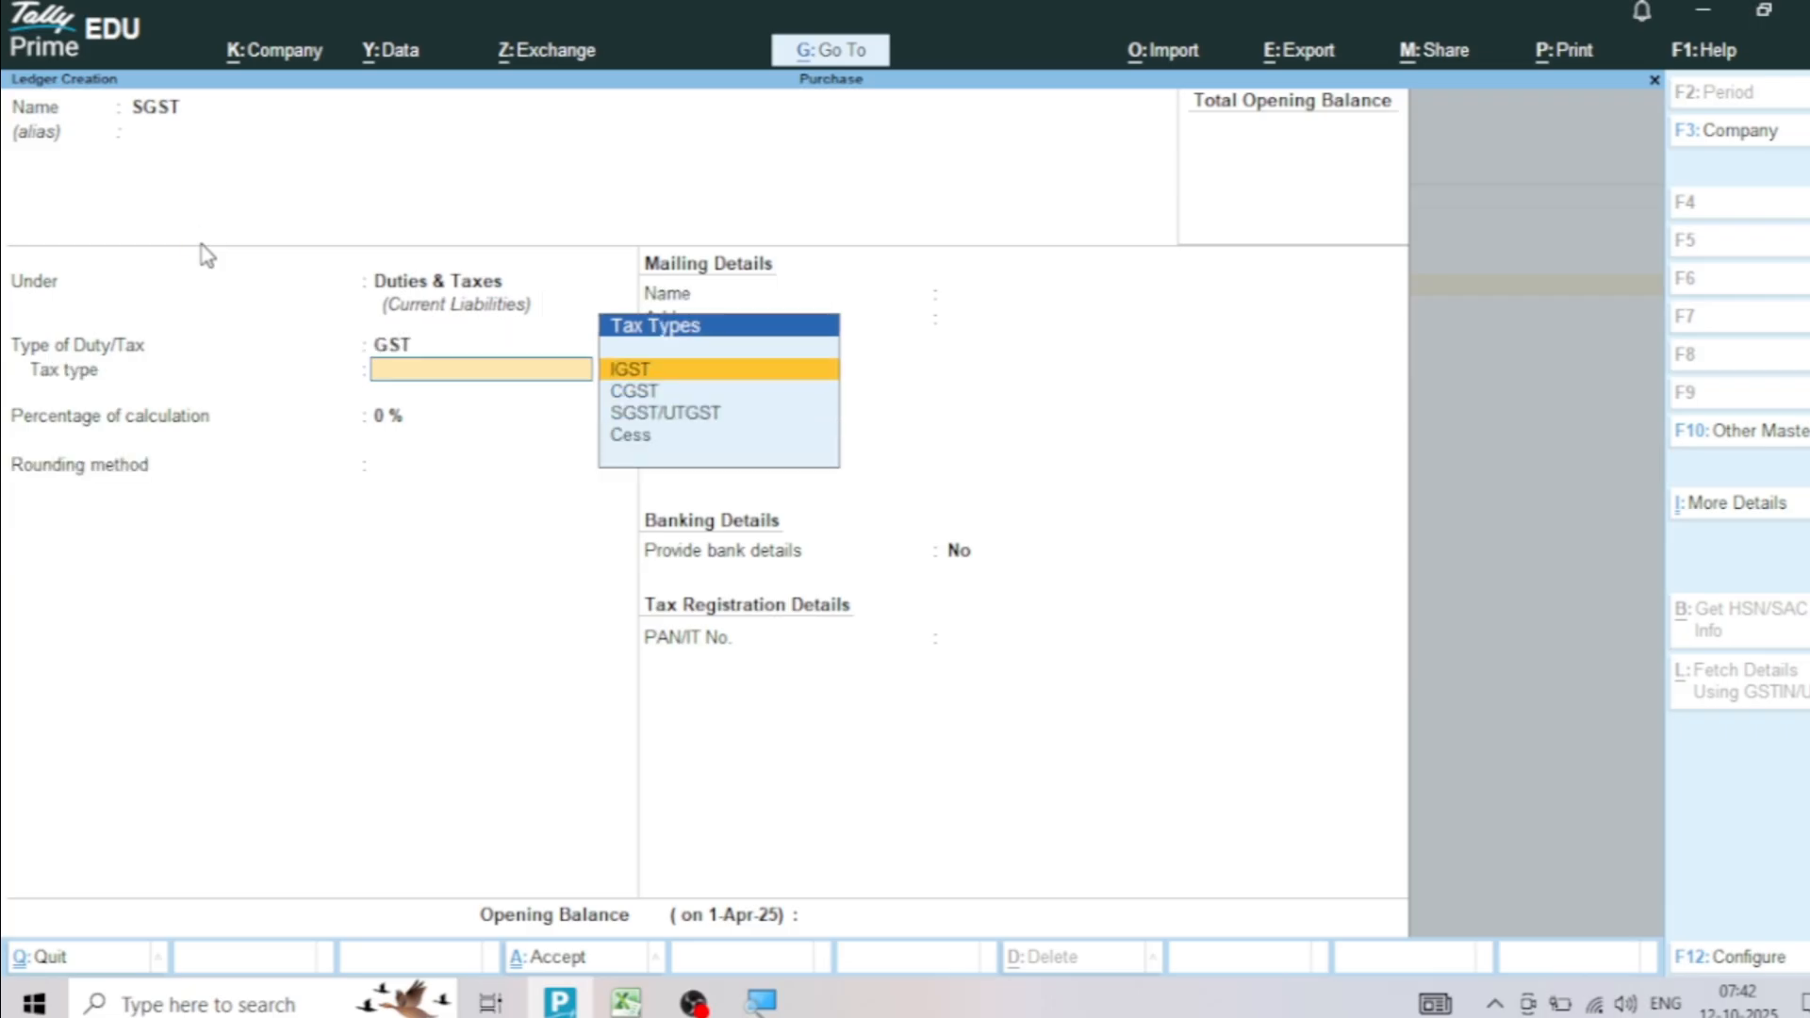
pyautogui.press('Down')
pyautogui.press('Down')
pyautogui.press('Return')
pyautogui.press('Return')
pyautogui.press('Return')
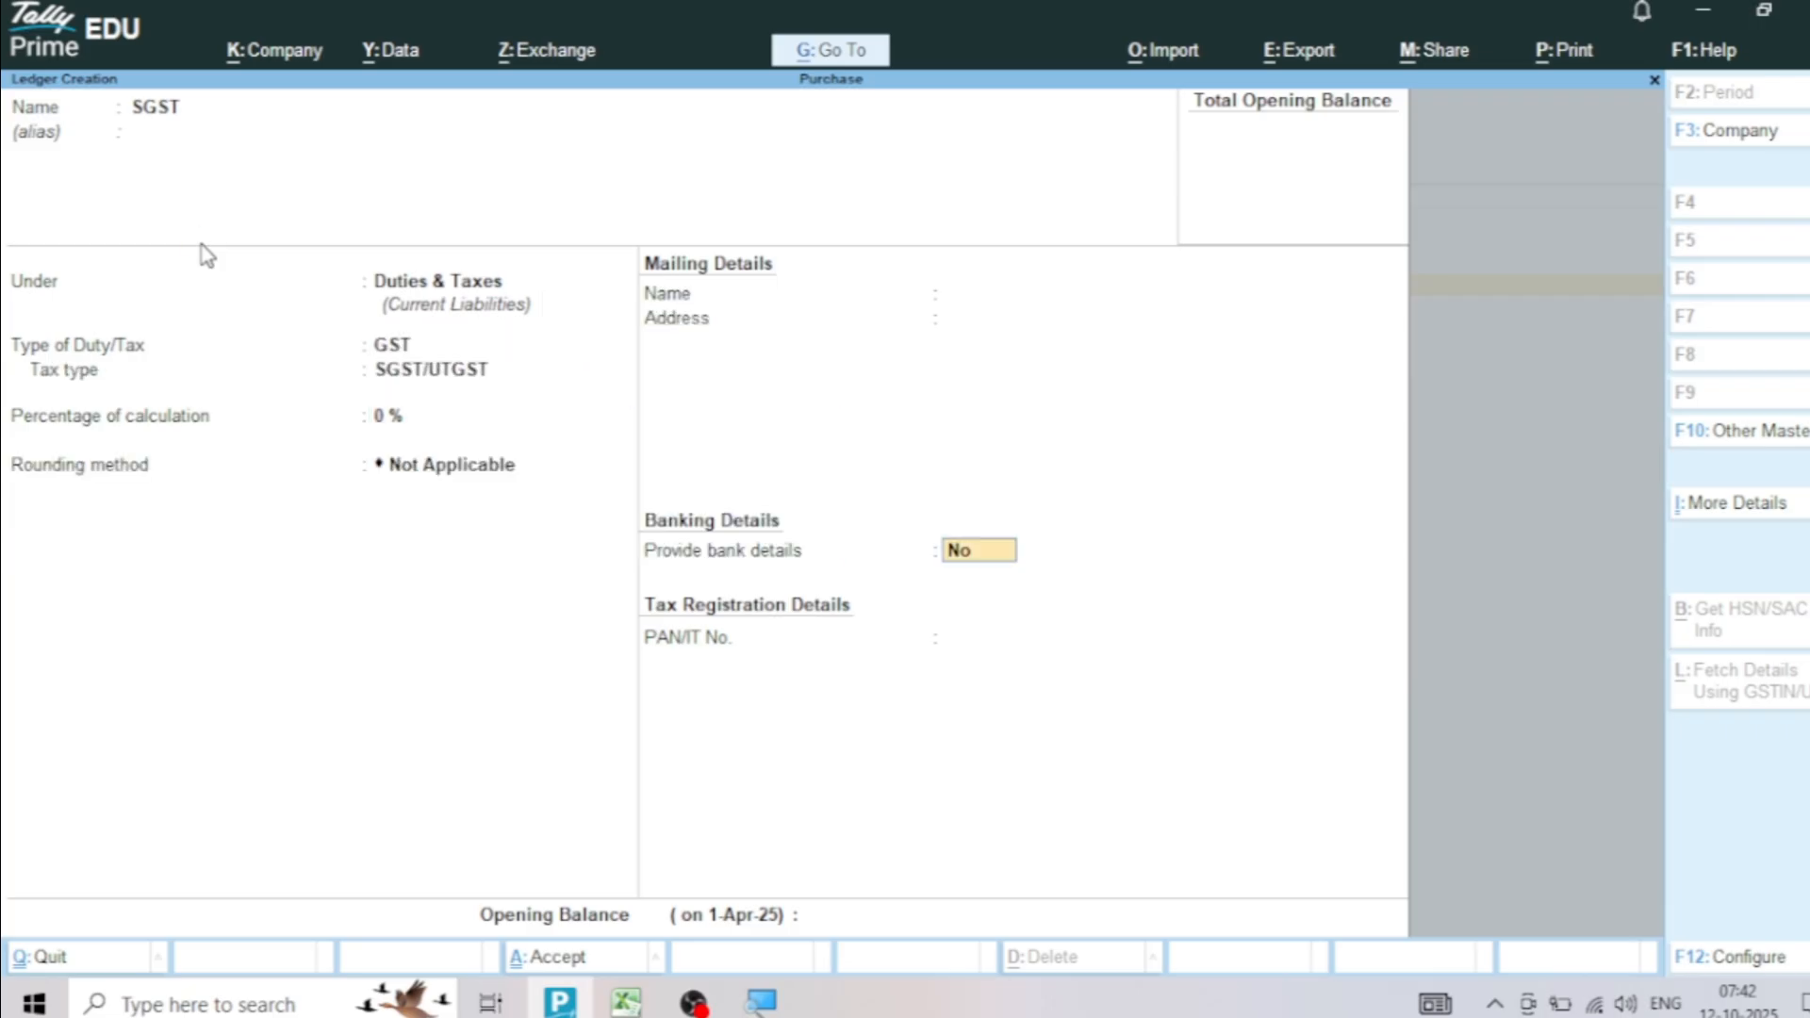
pyautogui.press('Return')
pyautogui.press('Return')
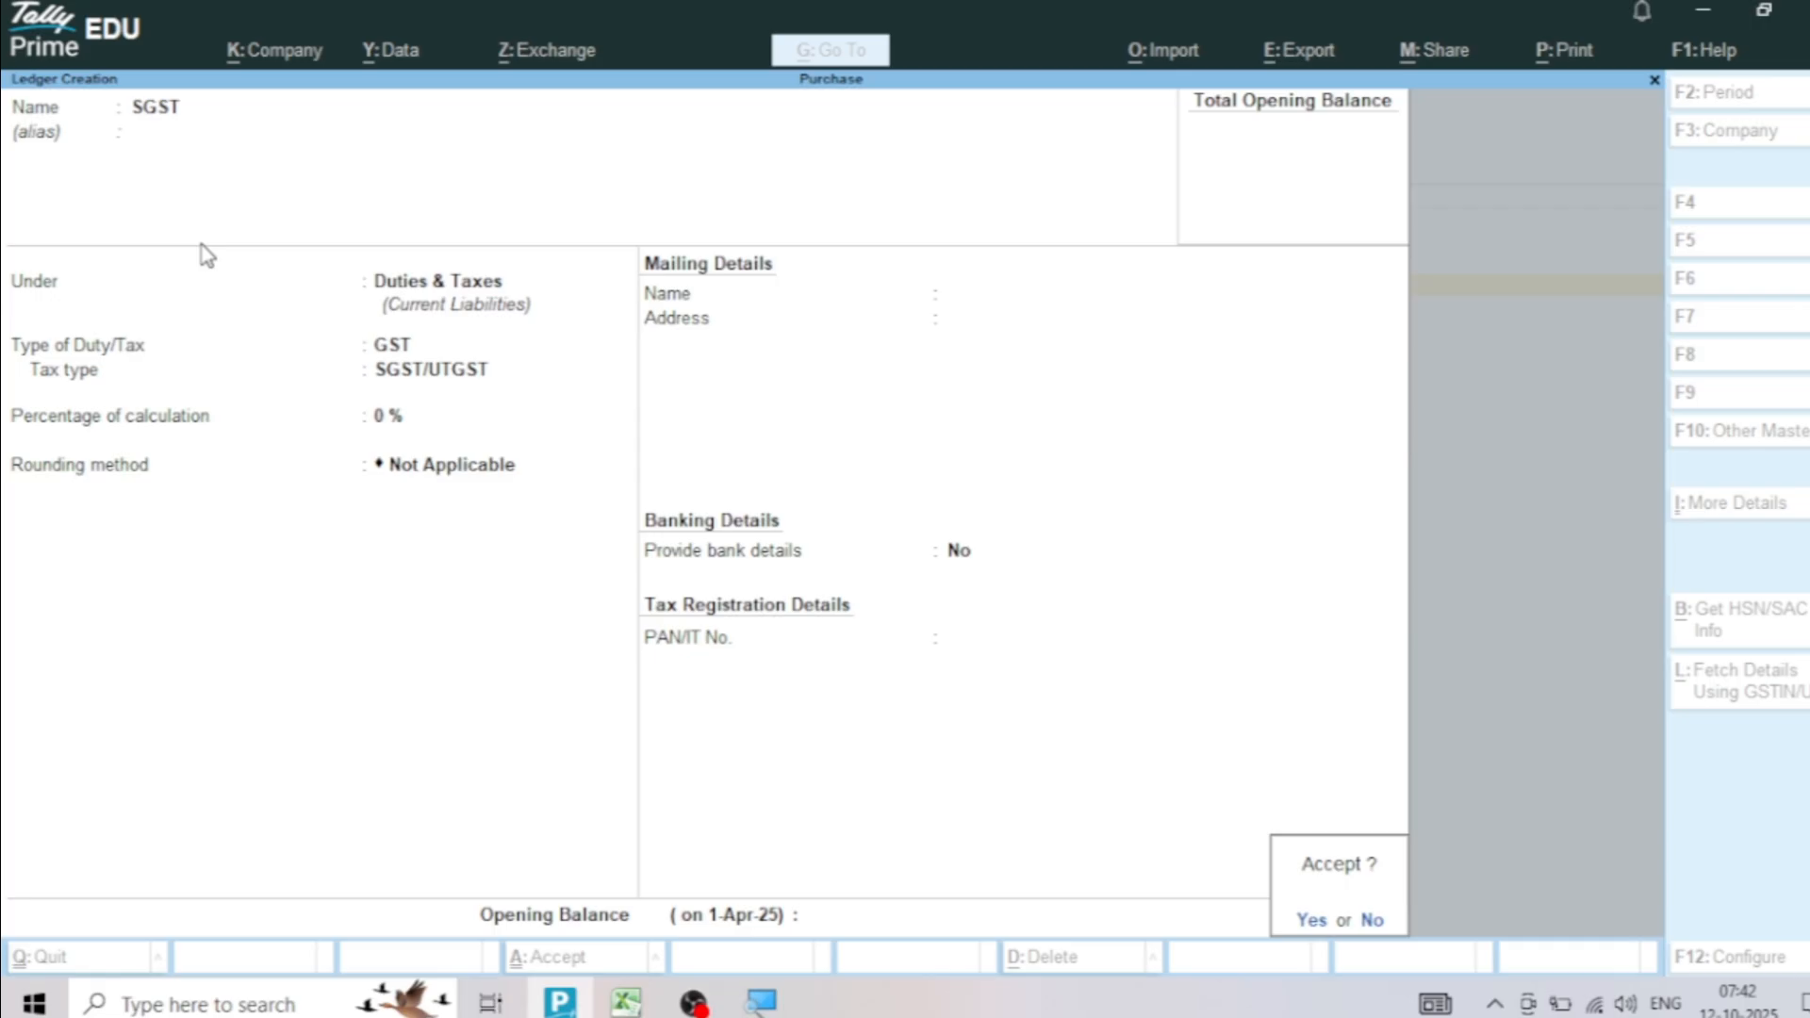
pyautogui.press('Return')
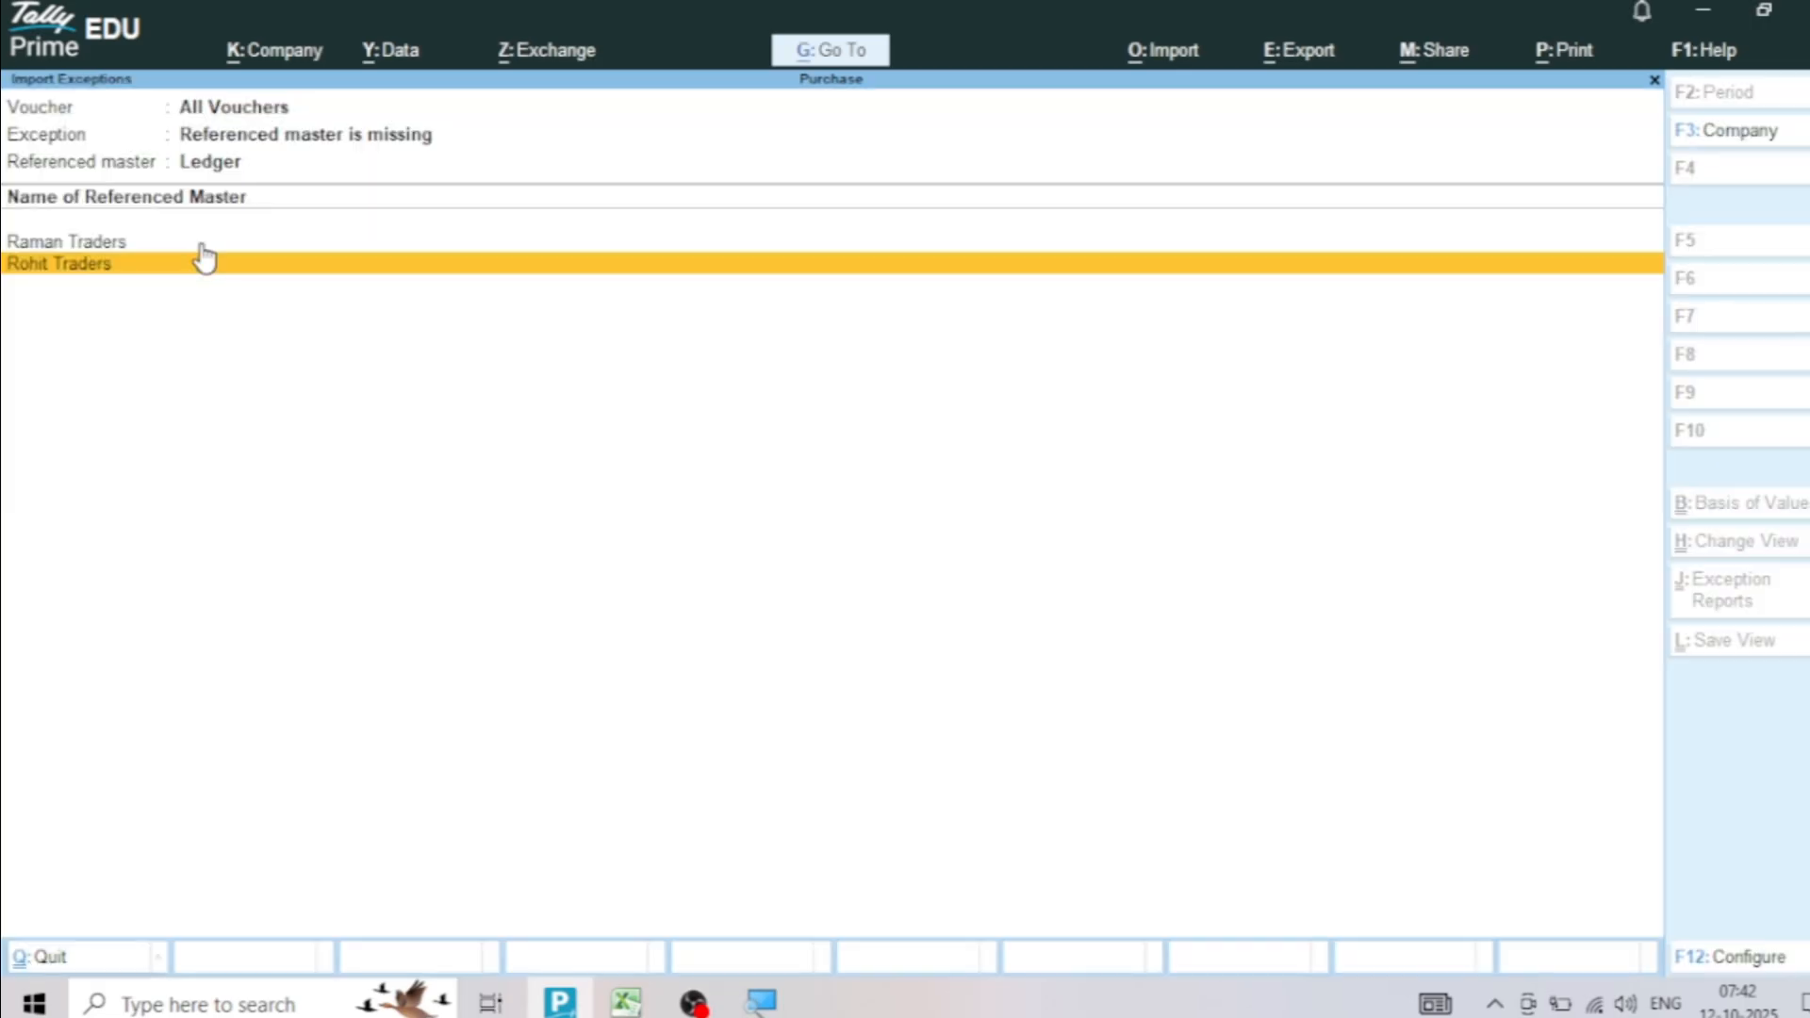
# Start creating the missing Raman Traders ledger under Sundry Creditors with bill-by-bill balances and no default credit period
pyautogui.press('Up')
pyautogui.press('Return')
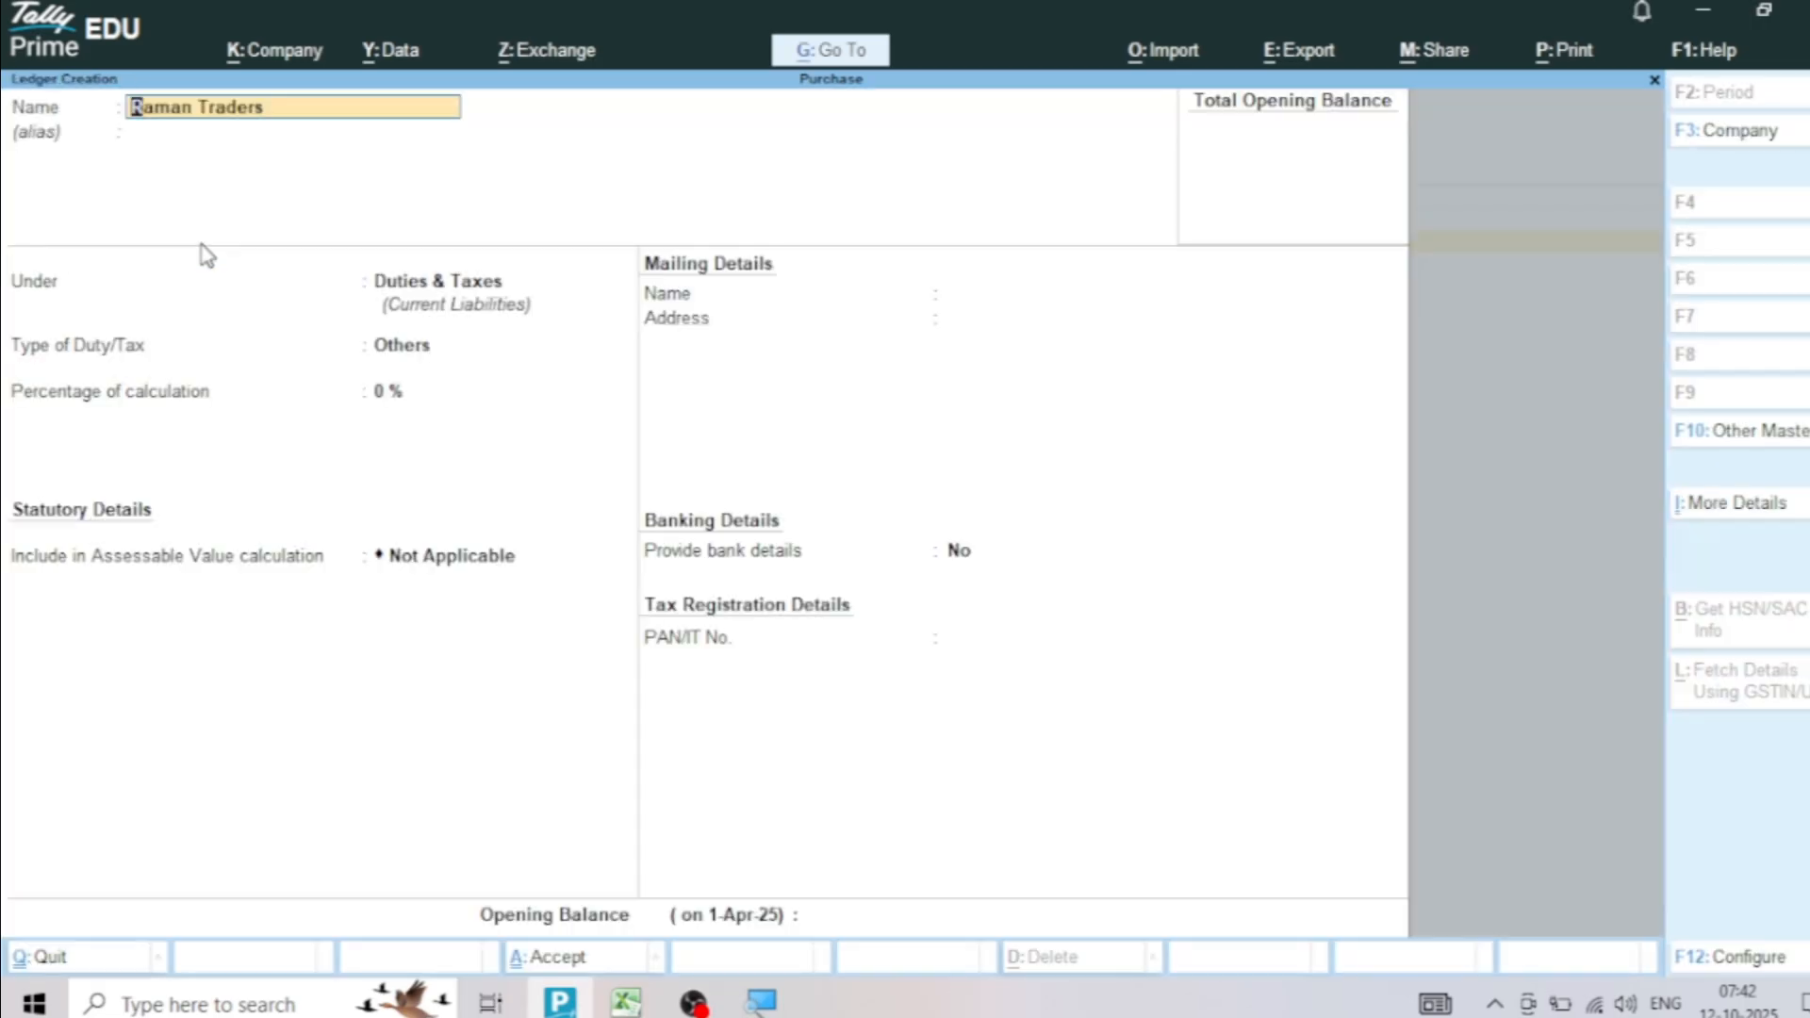
pyautogui.press('Return')
pyautogui.press('Return')
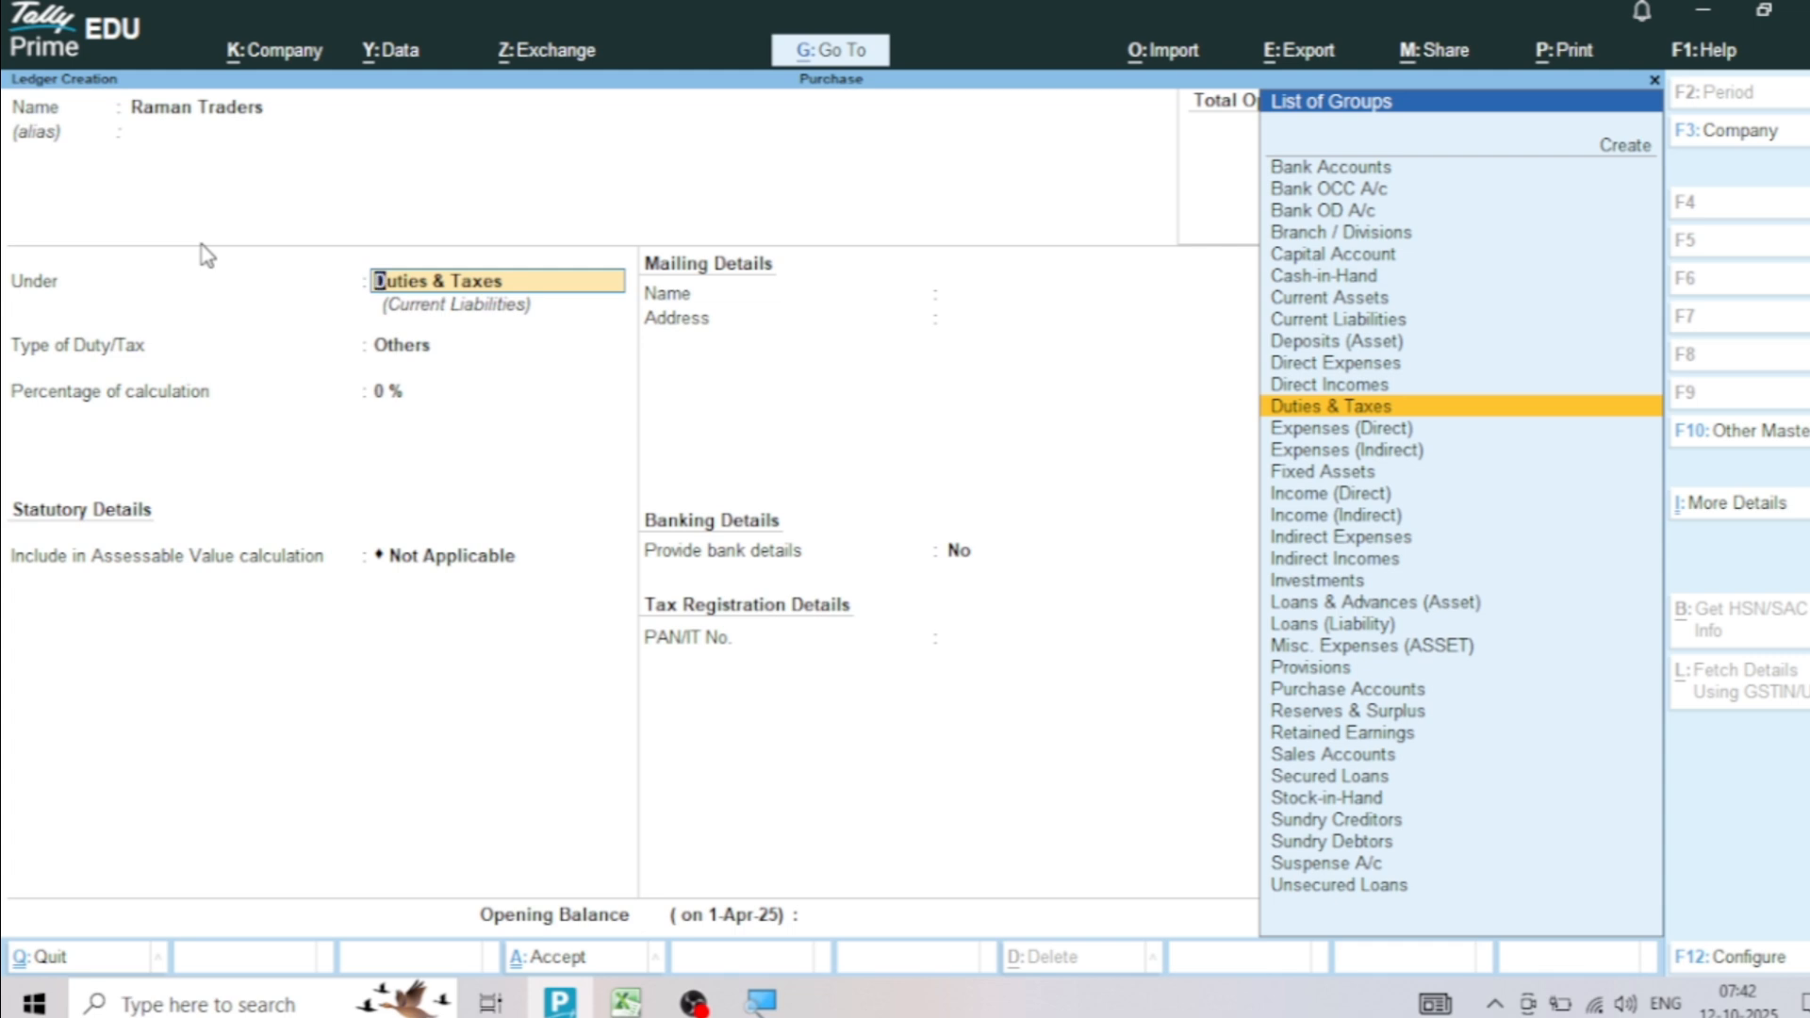
pyautogui.write('Sun')
pyautogui.press('Return')
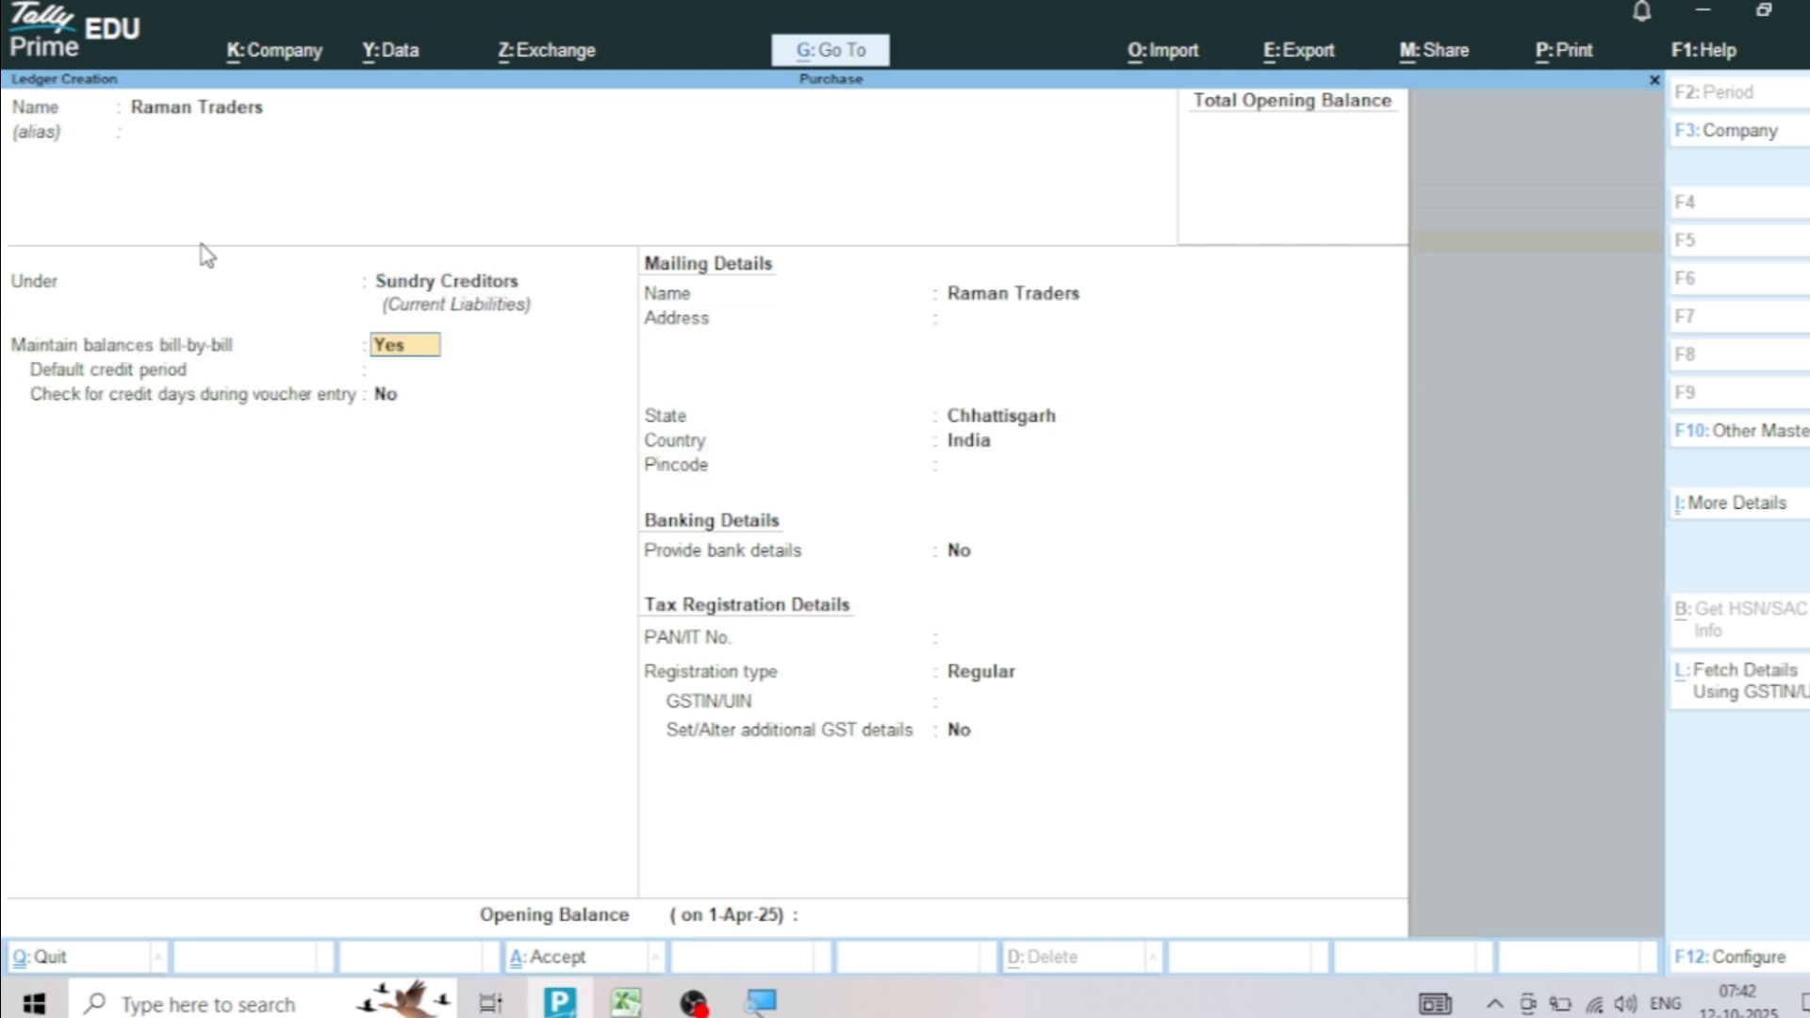
pyautogui.press('Return')
pyautogui.press('Return')
pyautogui.press('Return')
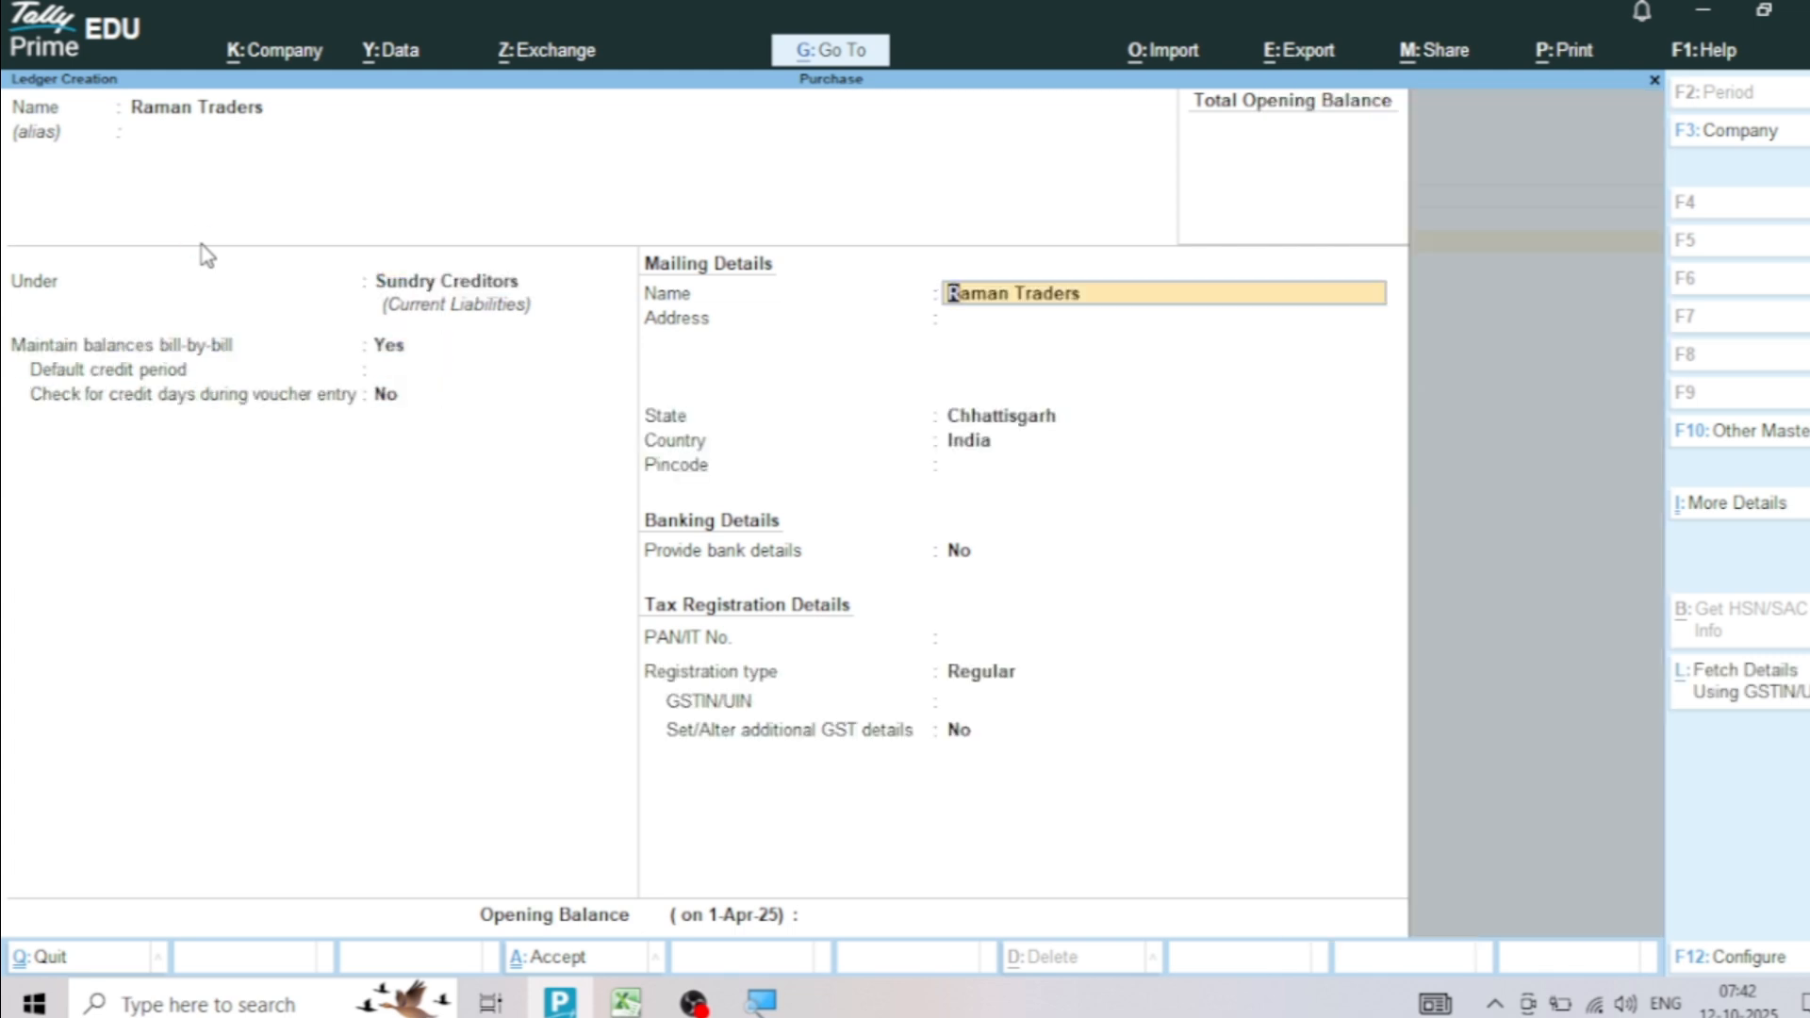
pyautogui.press('Return')
# Copy Raman Traders' address from the Purchase workbook in Excel into the TallyPrime ledger, keeping Chhattisgarh and India
pyautogui.hotkey('alt', 'Tab')
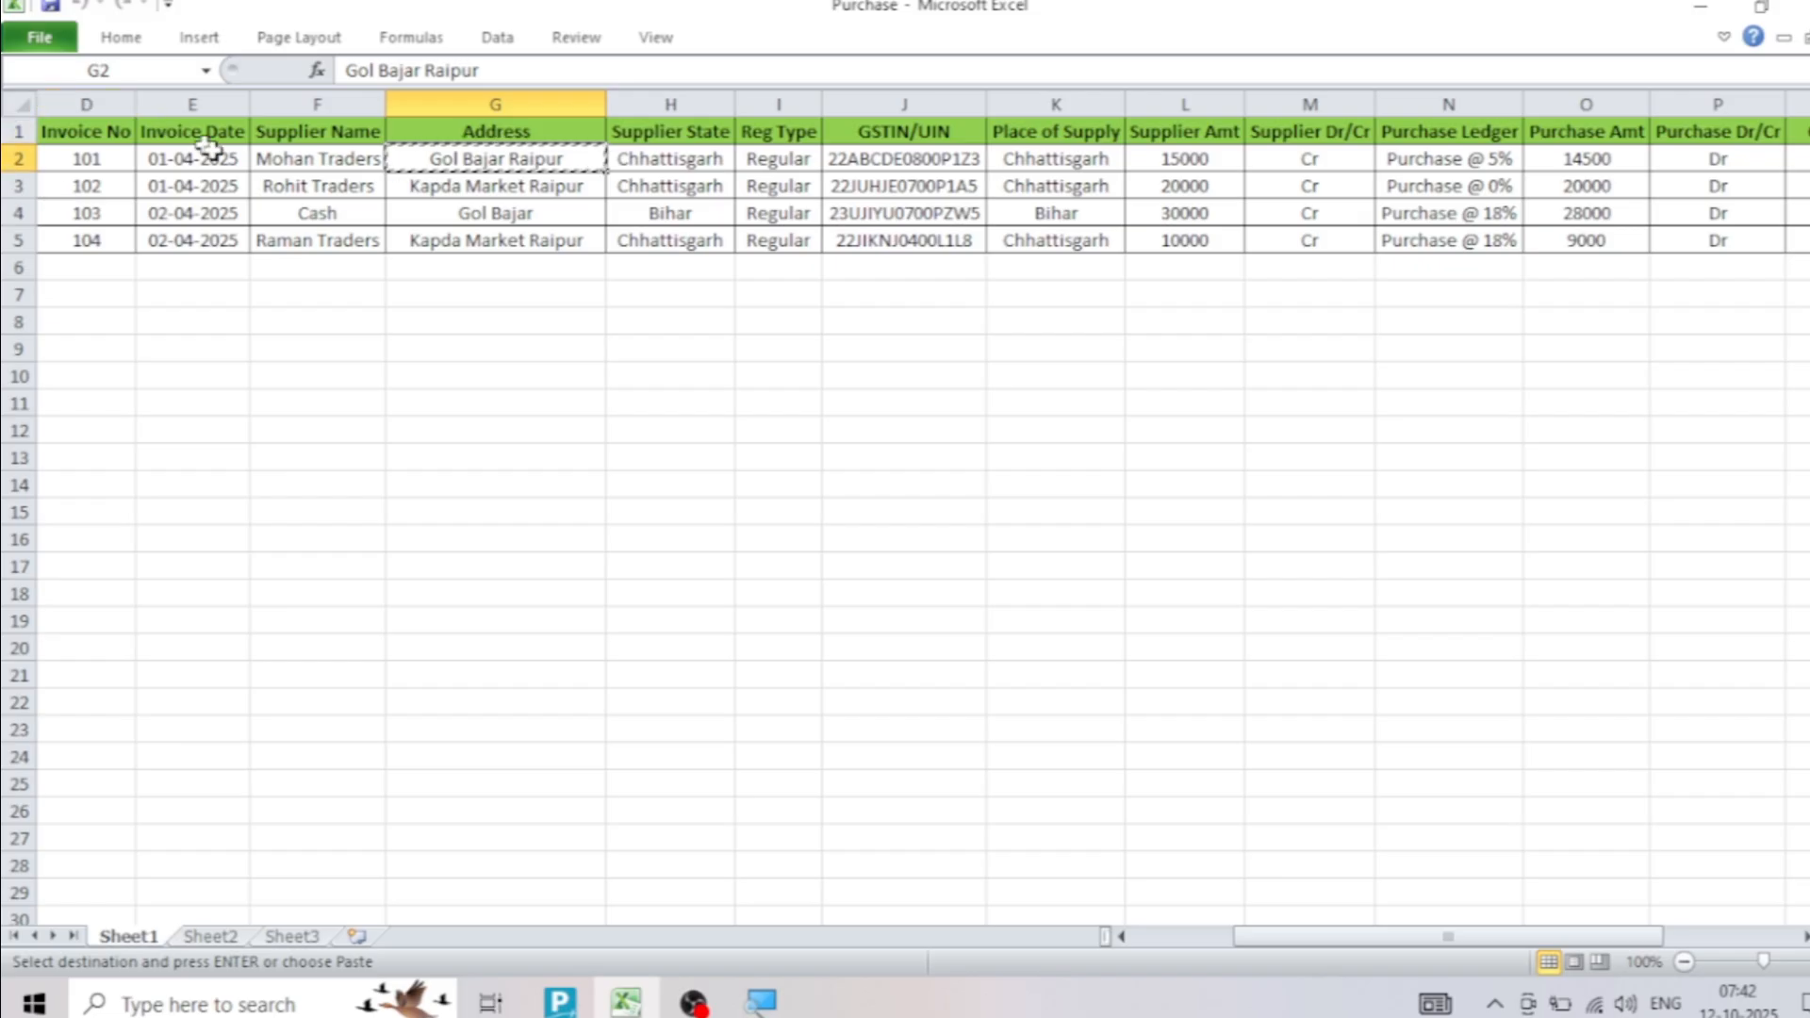
pyautogui.hotkey('alt', 'Tab')
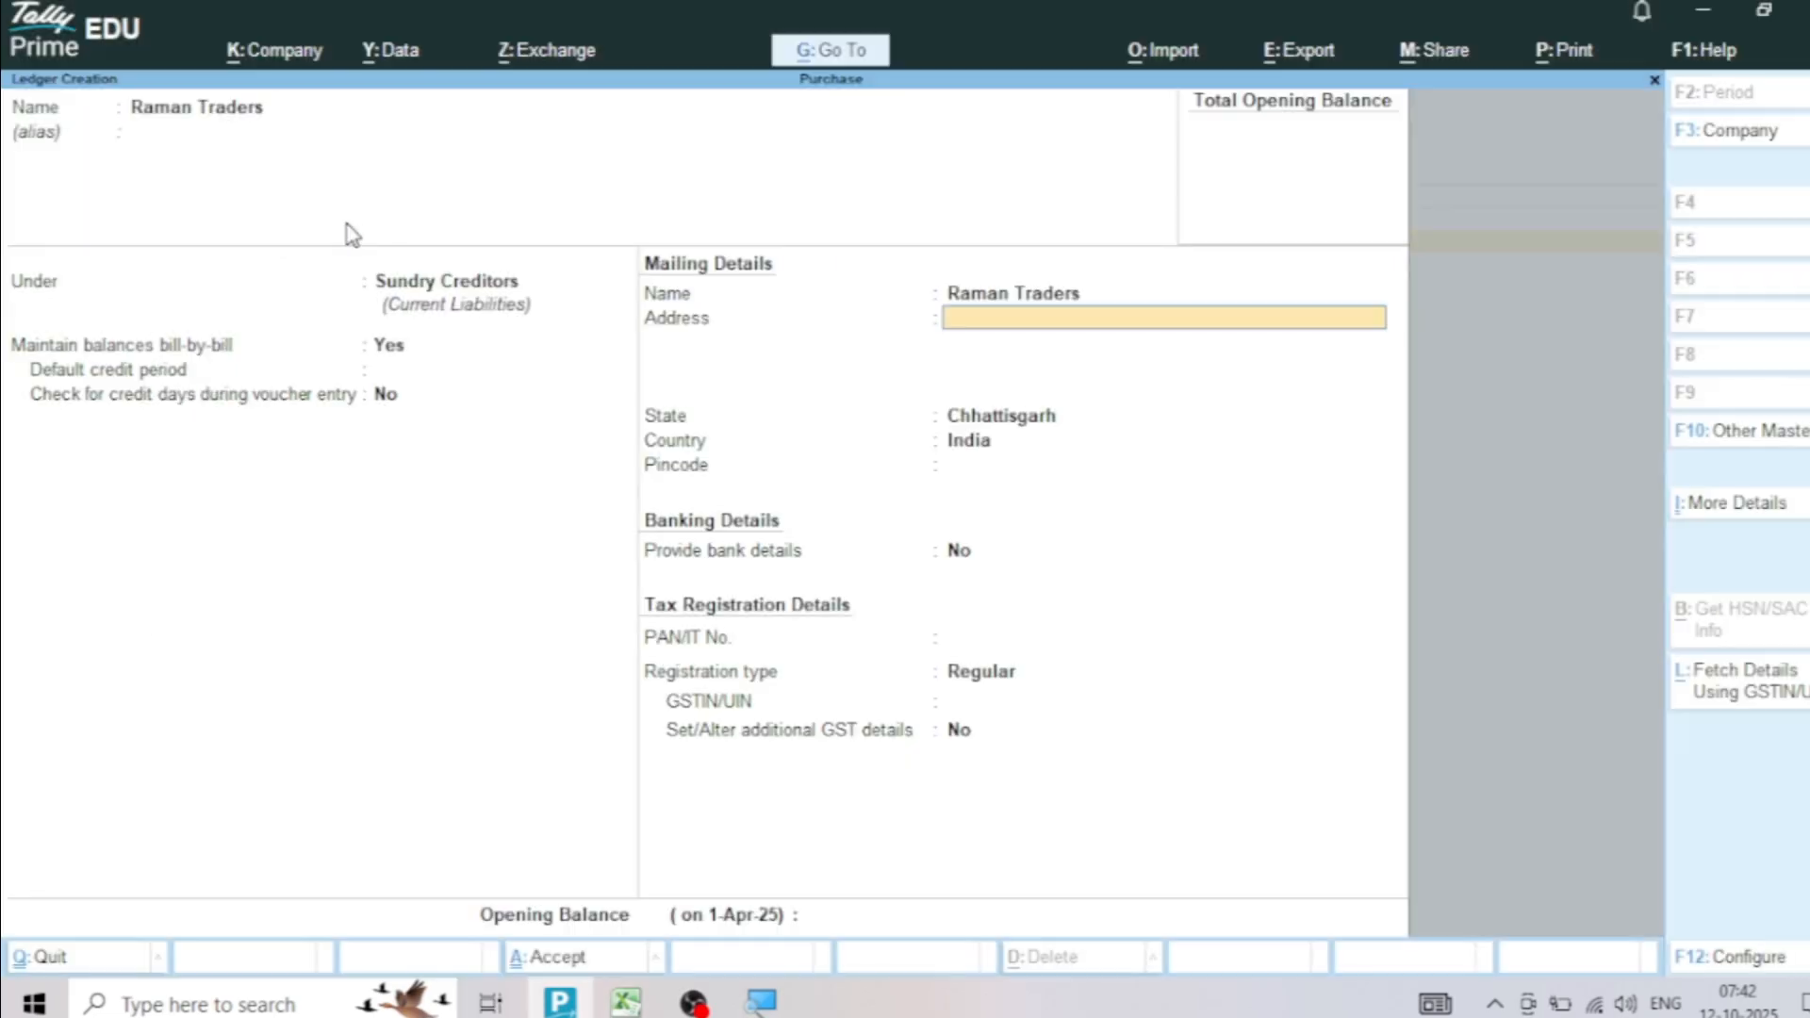
pyautogui.hotkey('alt', 'Tab')
pyautogui.click(483, 242)
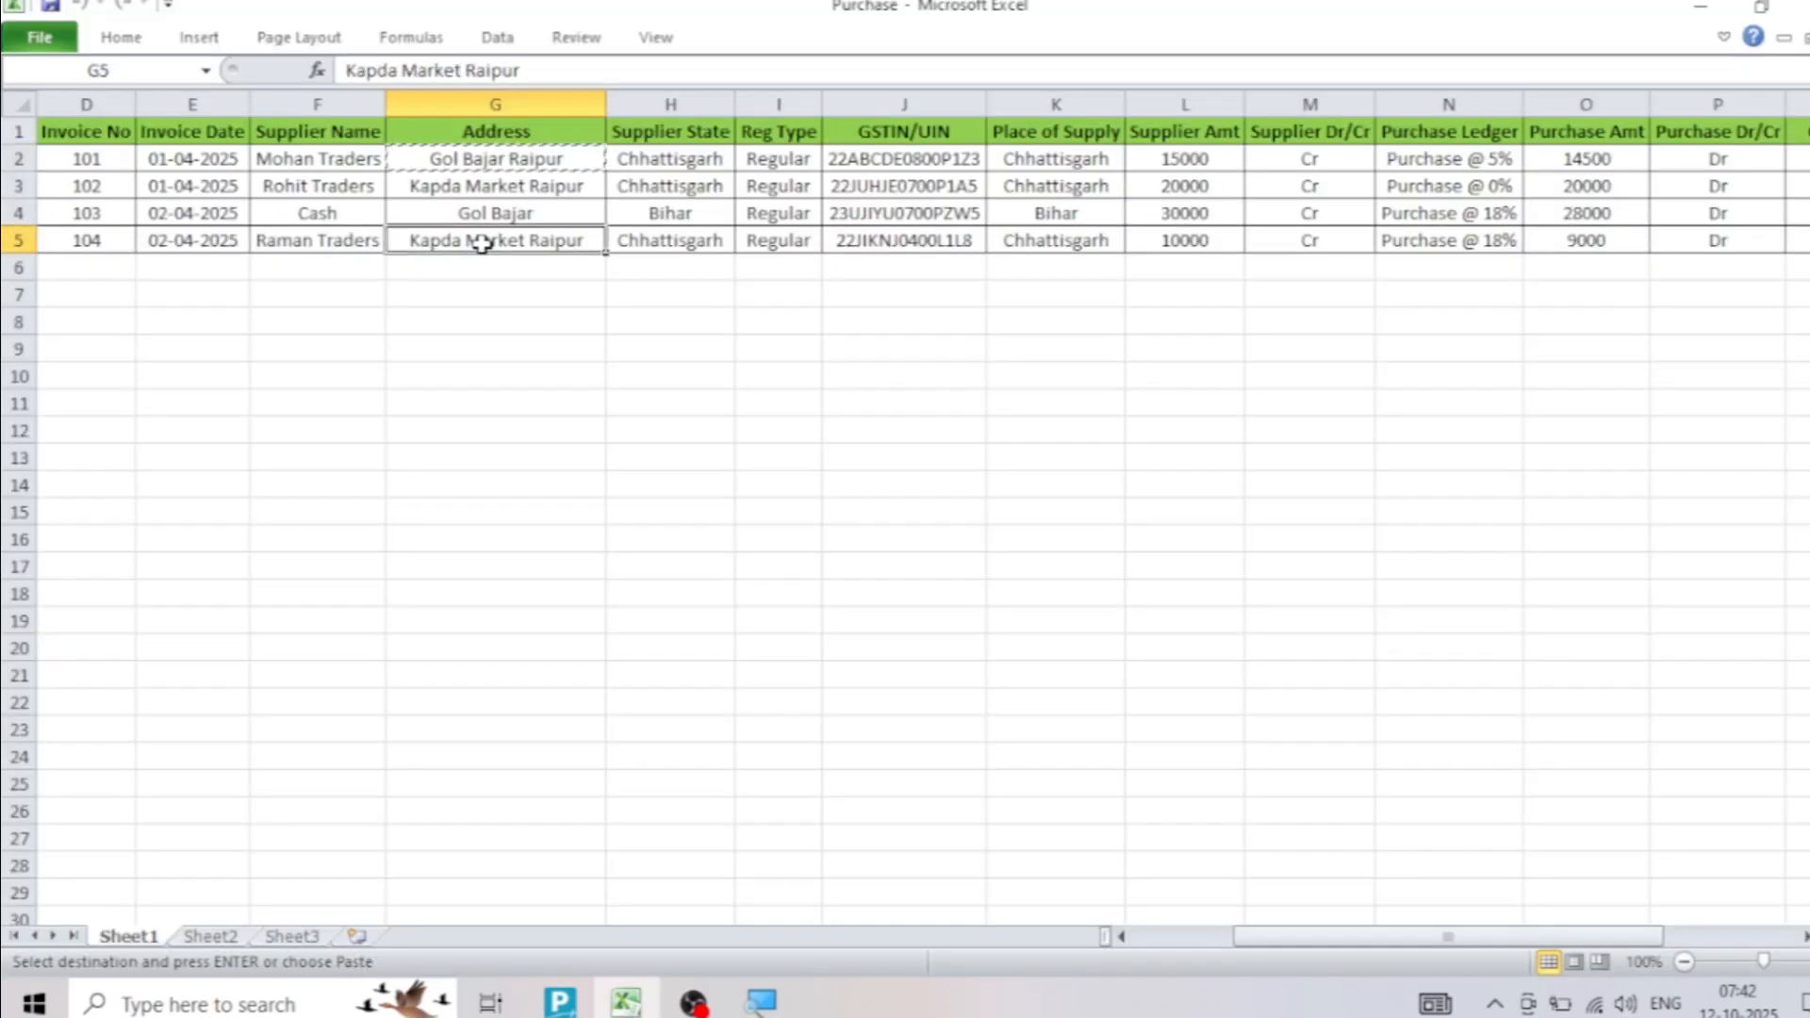
pyautogui.hotkey('ctrl', 'c')
pyautogui.hotkey('alt', 'Tab')
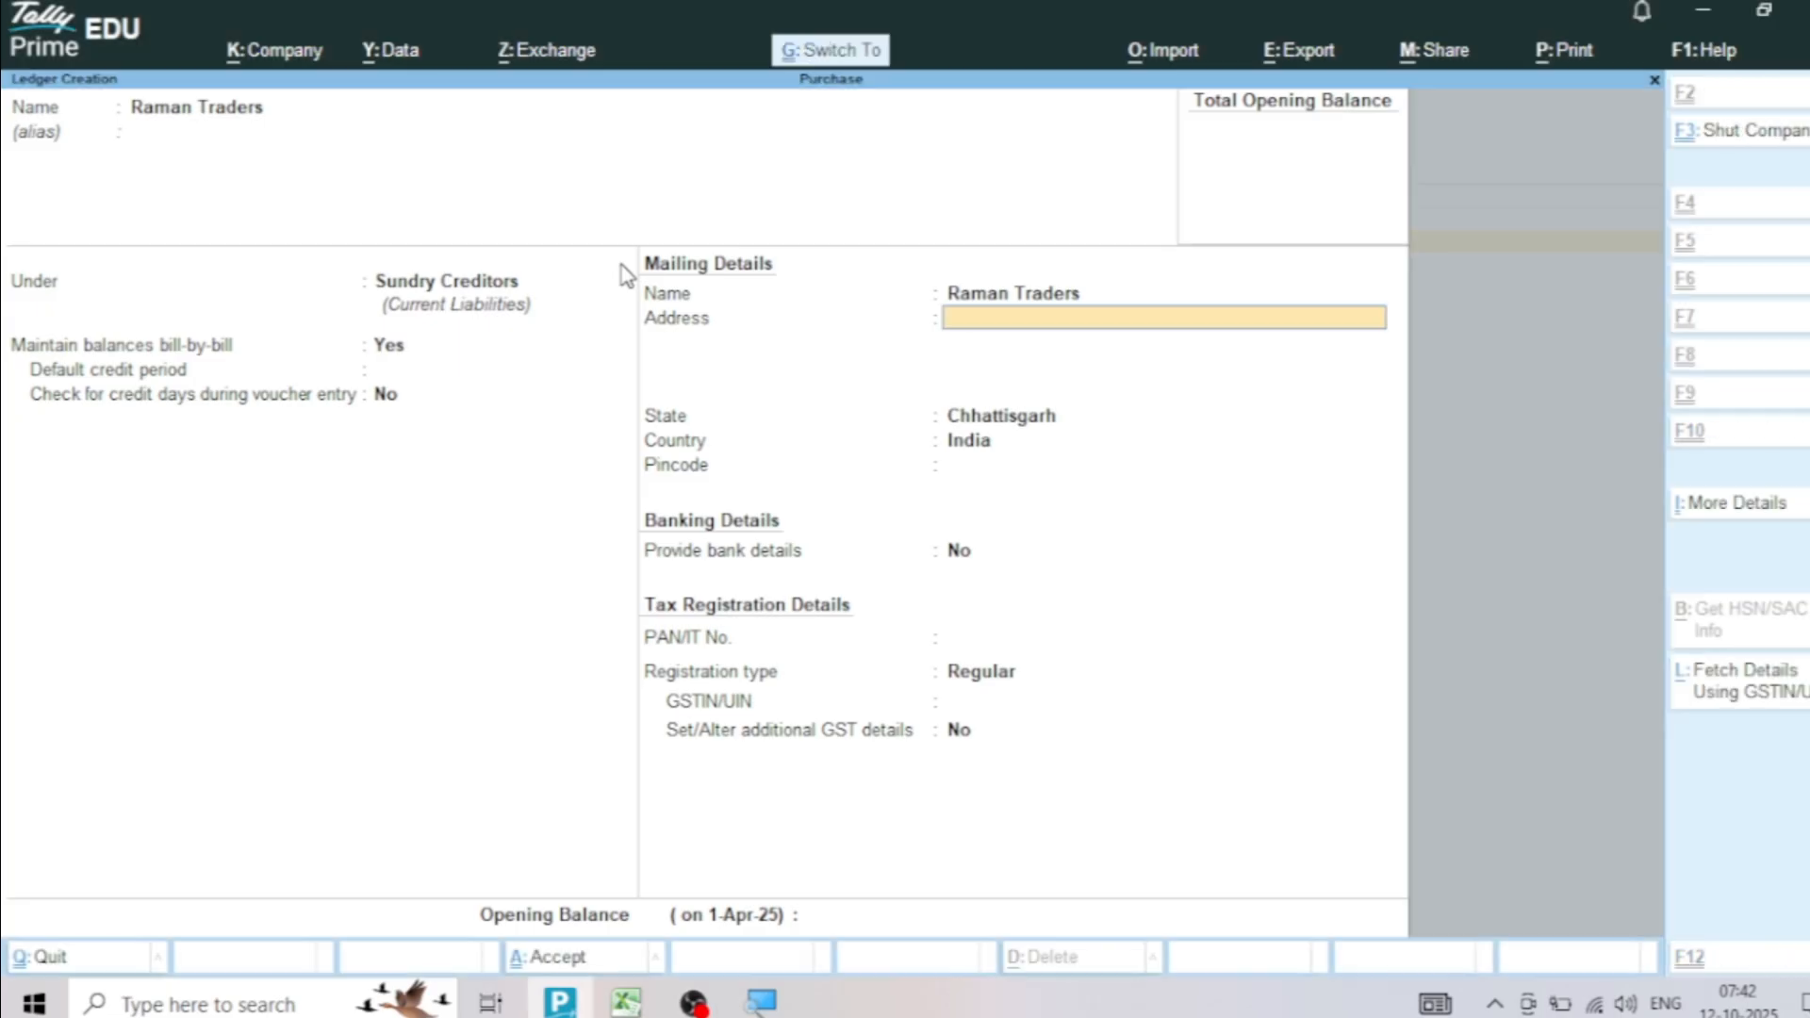
pyautogui.hotkey('ctrl', 'alt', 'v')
pyautogui.press('Return')
pyautogui.press('Return')
# Copy Raman Traders' GSTIN/UIN from Excel into the ledger with Regular registration in TallyPrime, and save the ledger
pyautogui.press('Return')
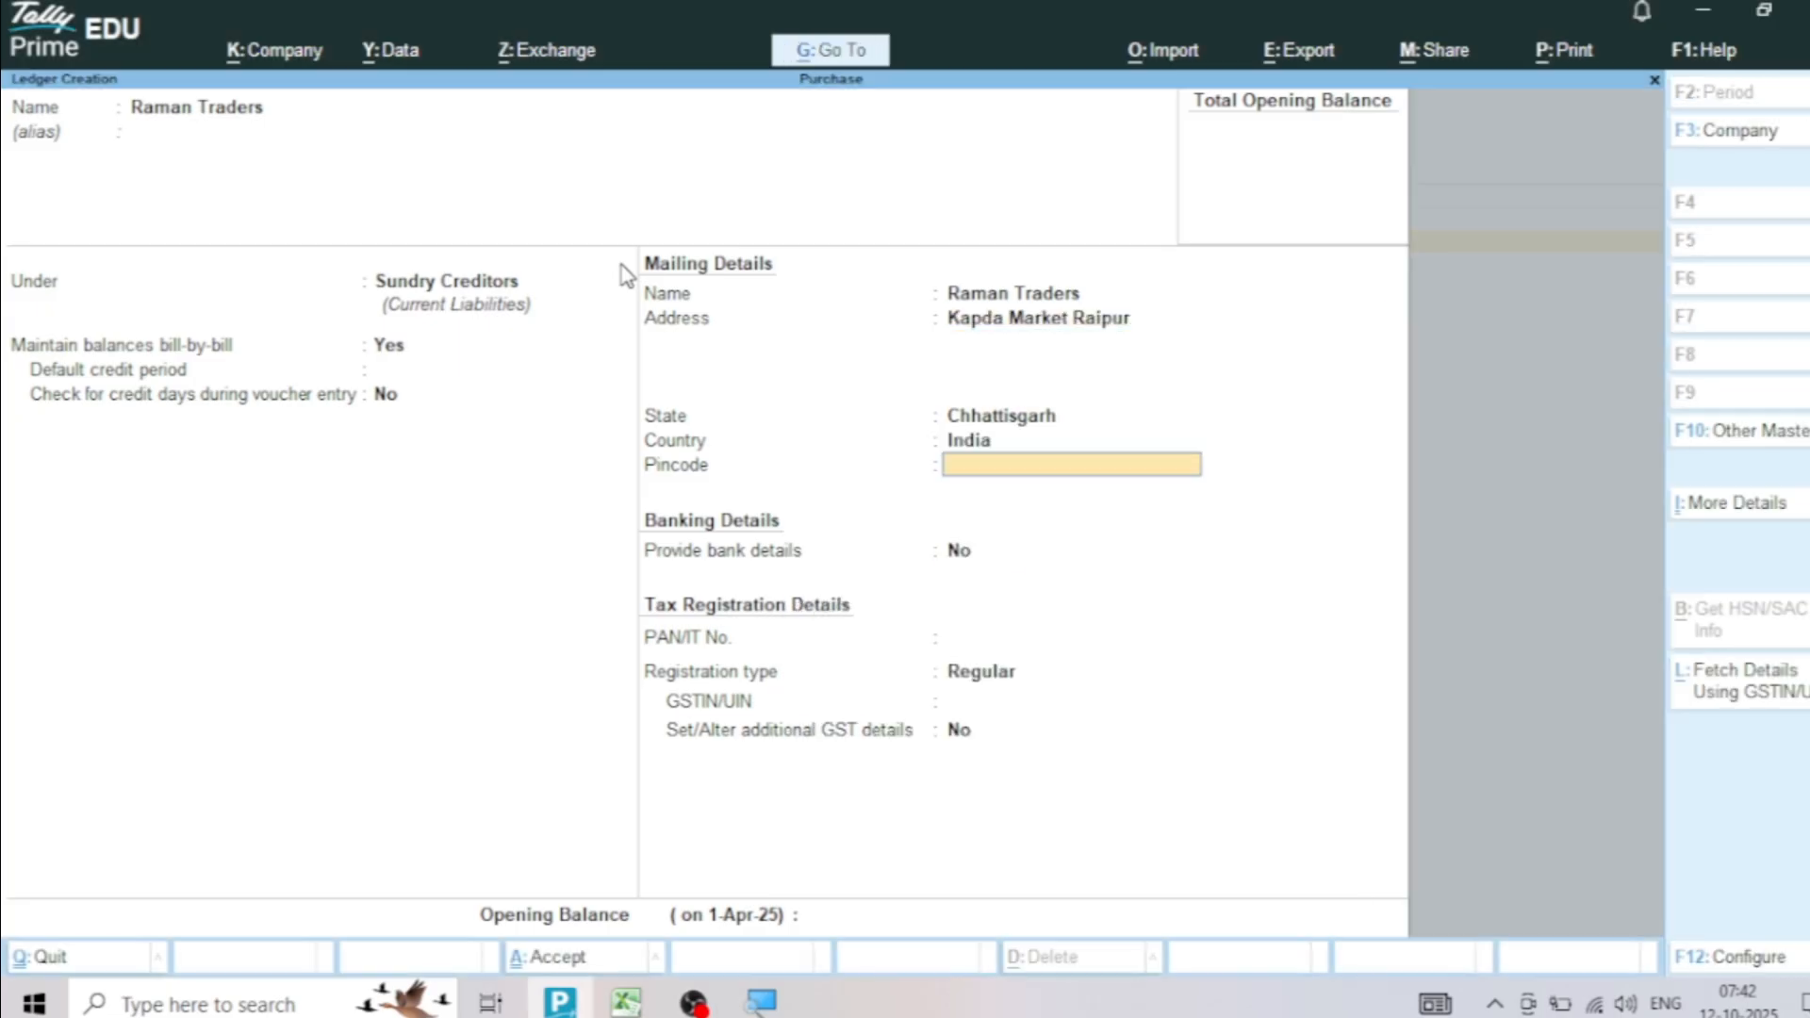
pyautogui.press('Return')
pyautogui.press('Return')
pyautogui.press('Return')
pyautogui.press('Return')
pyautogui.hotkey('alt', 'Tab')
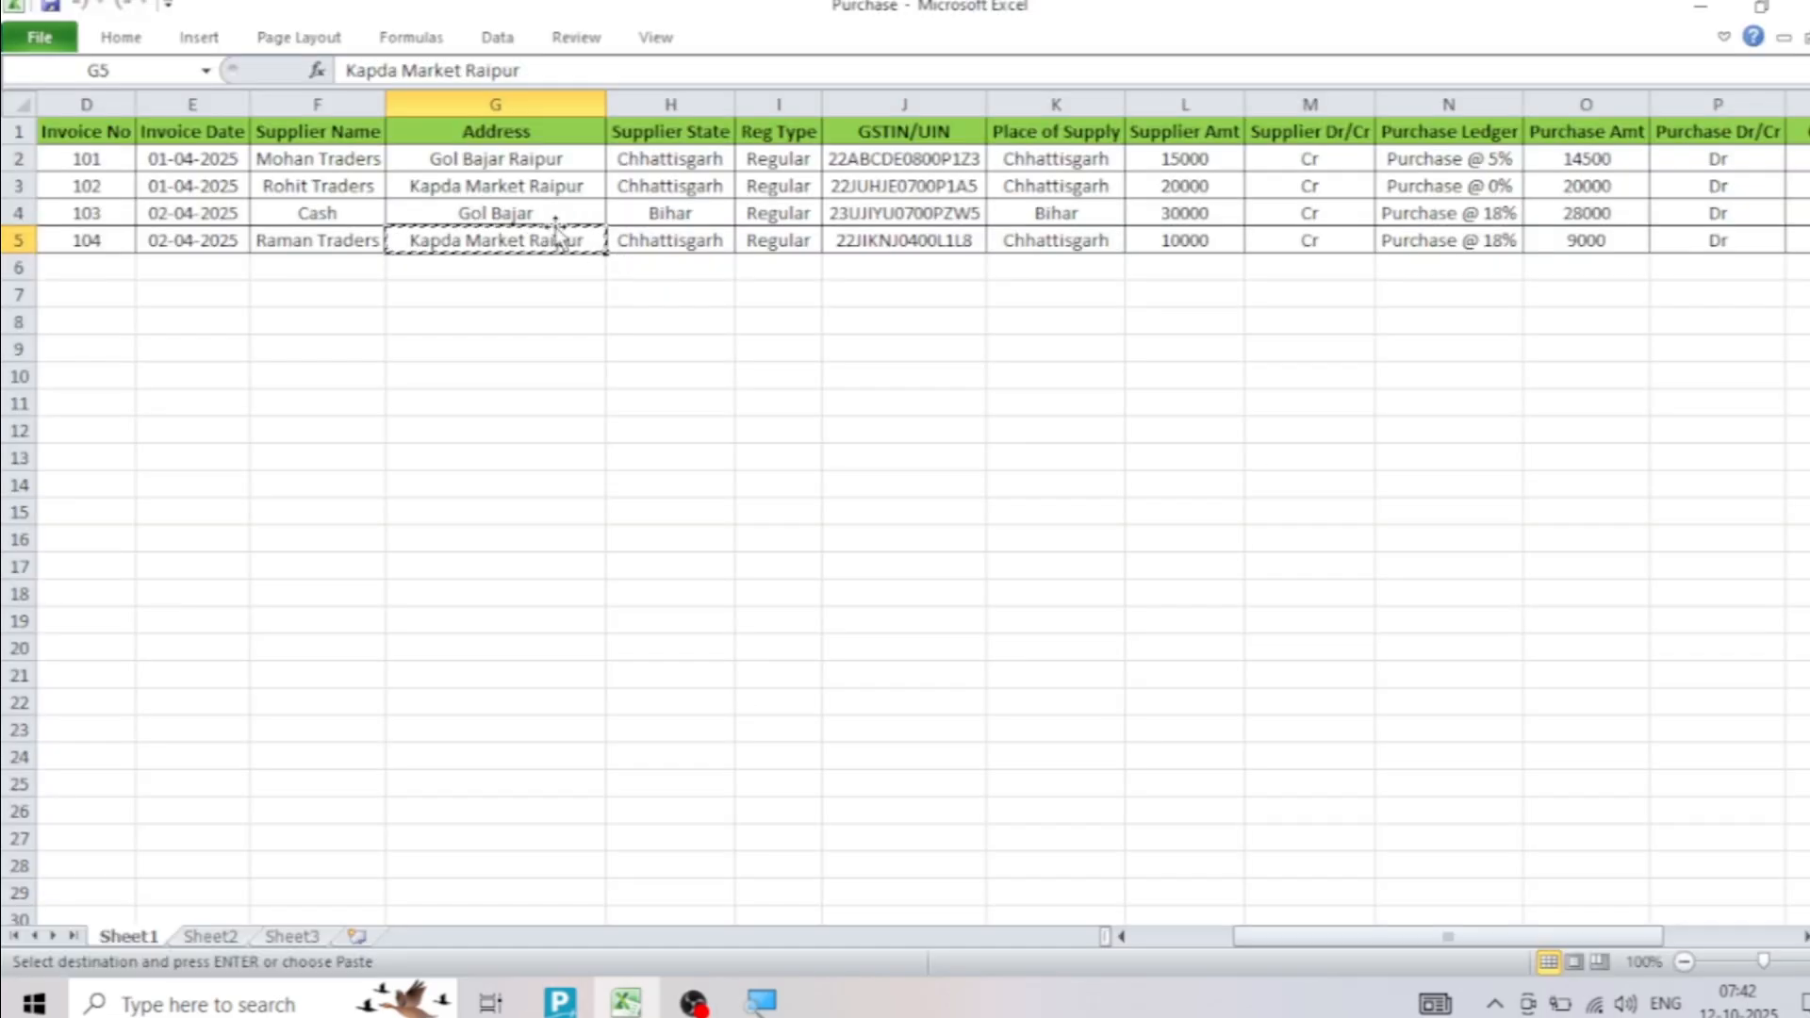
pyautogui.click(872, 243)
pyautogui.hotkey('ctrl', 'c')
pyautogui.hotkey('alt', 'Tab')
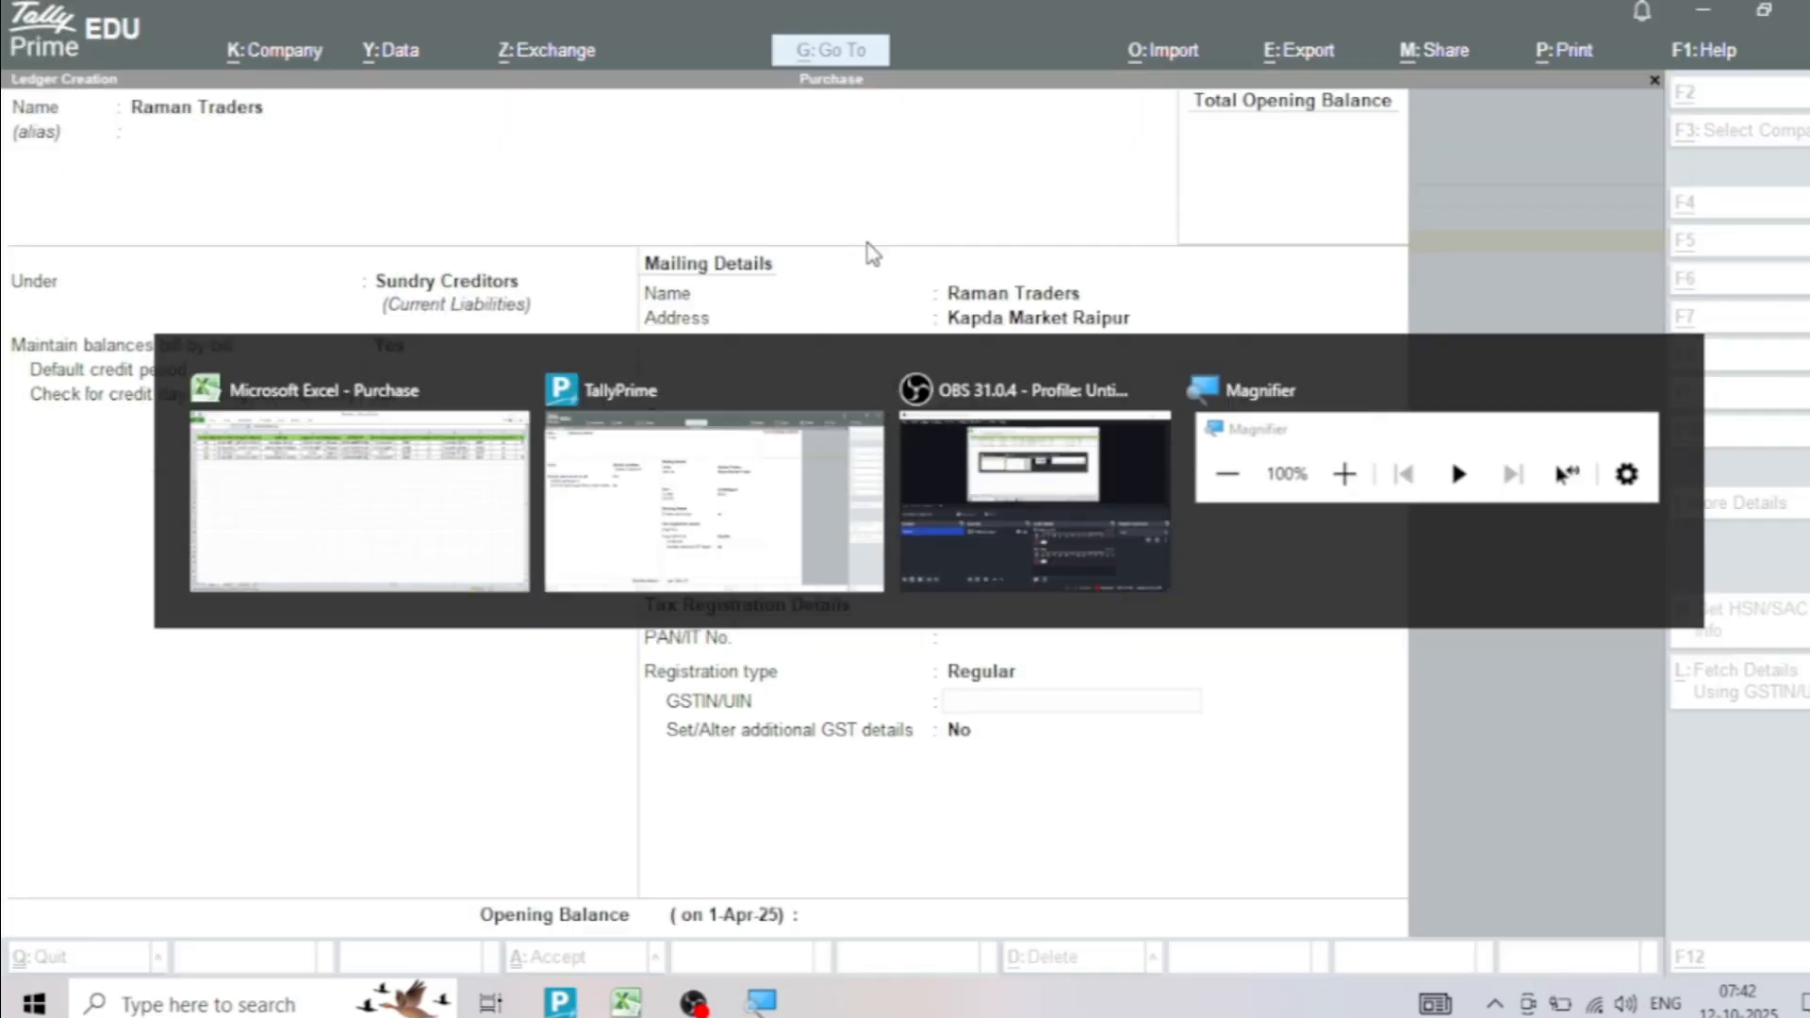
pyautogui.hotkey('ctrl', 'alt', 'v')
pyautogui.press('Return')
pyautogui.press('Return')
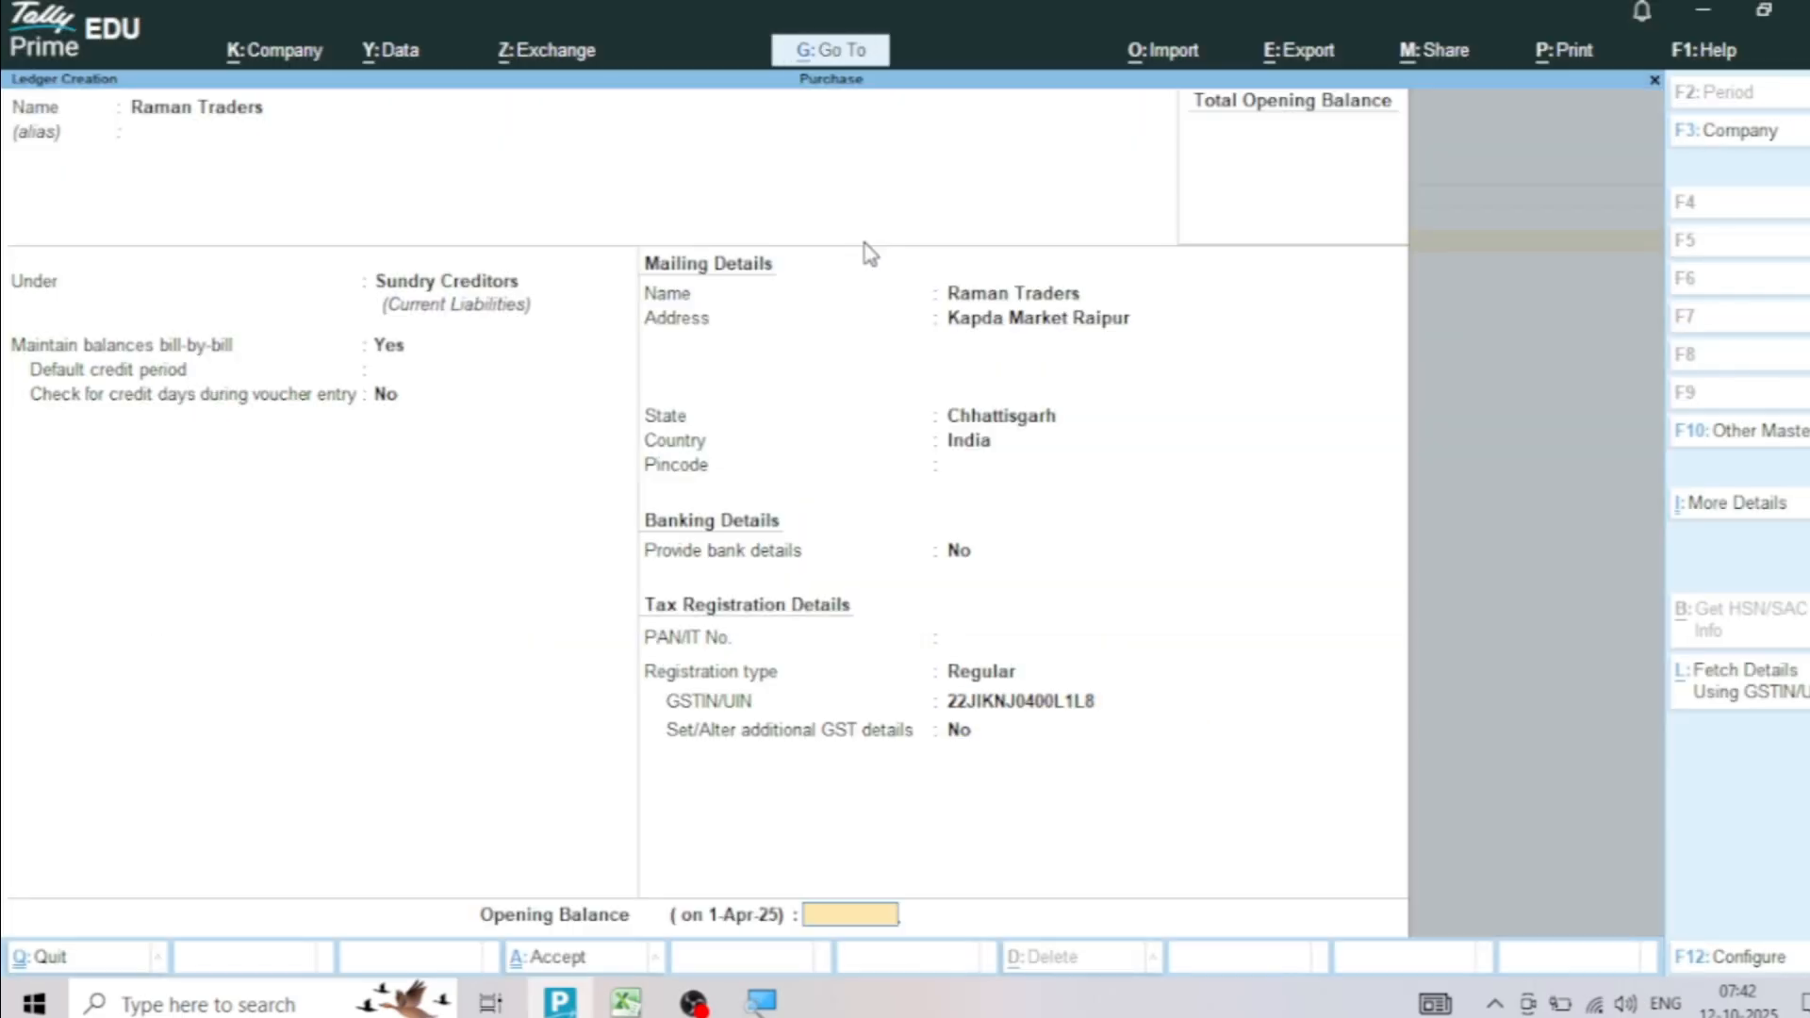
# Start creating the missing Rohit Traders ledger under Sundry Creditors and fill in its address copied from the Purchase workbook in Excel
pyautogui.press('Return')
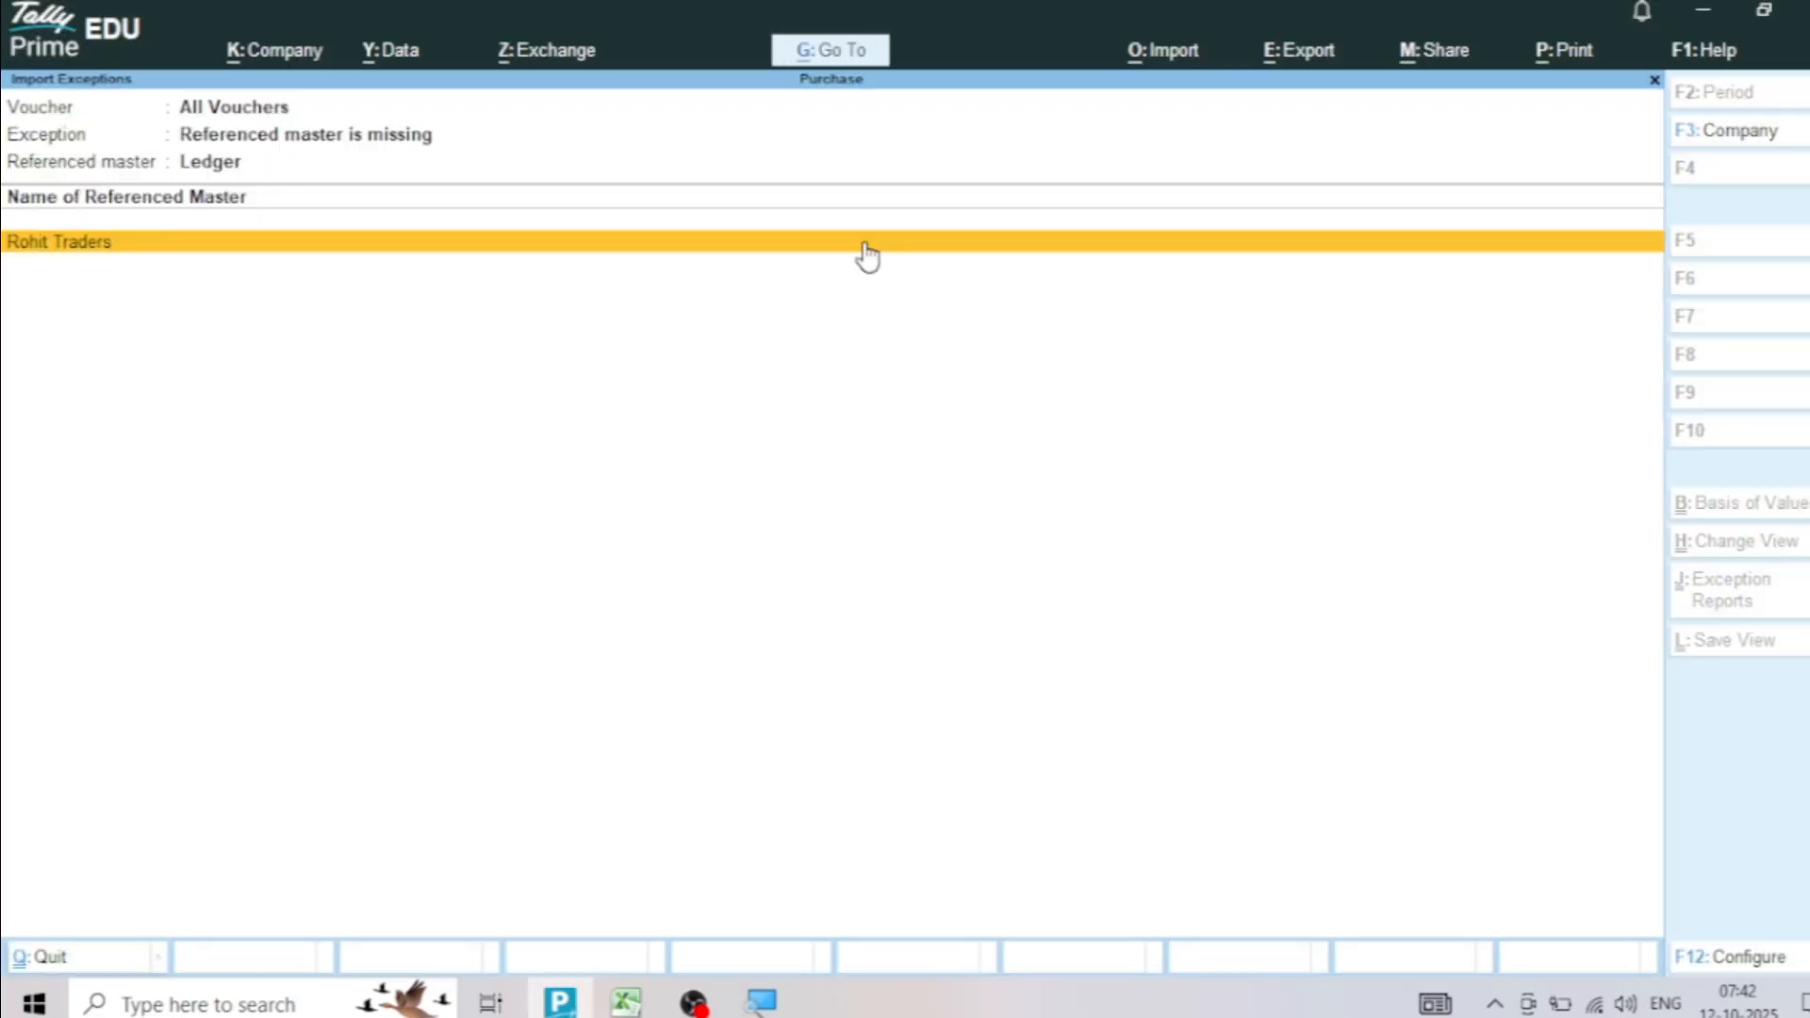
pyautogui.press('Return')
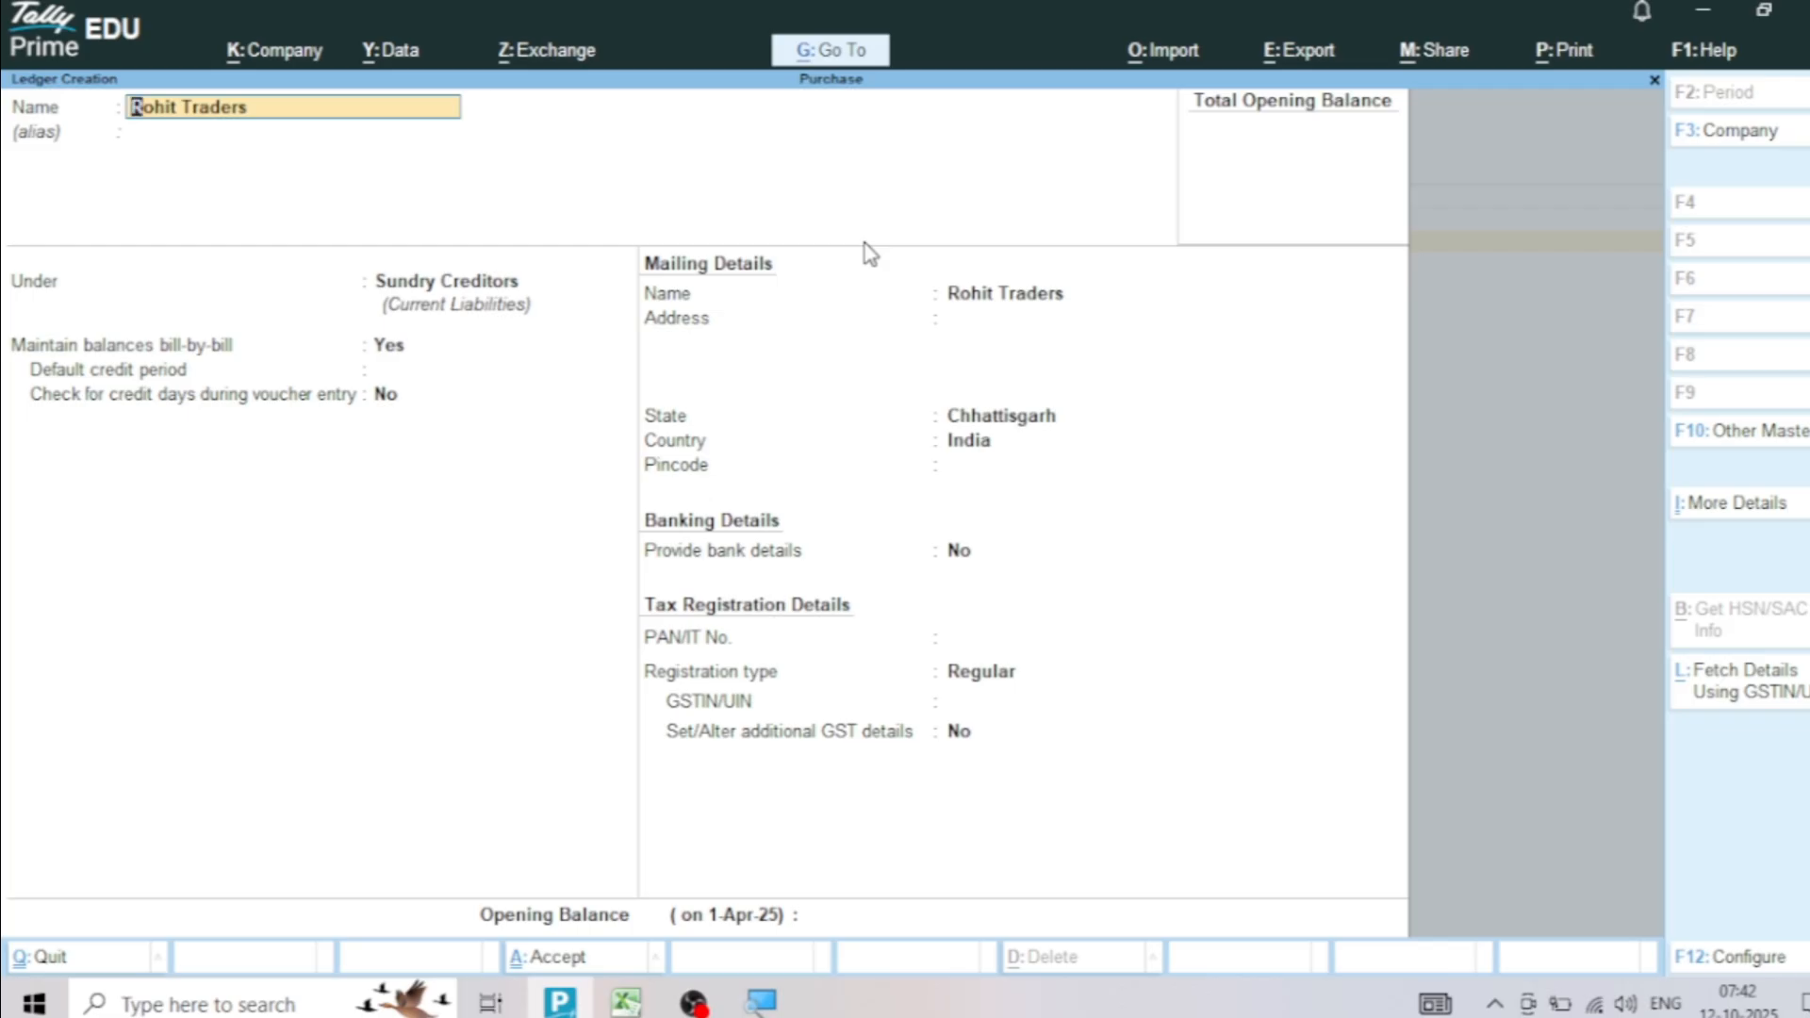
pyautogui.click(960, 329)
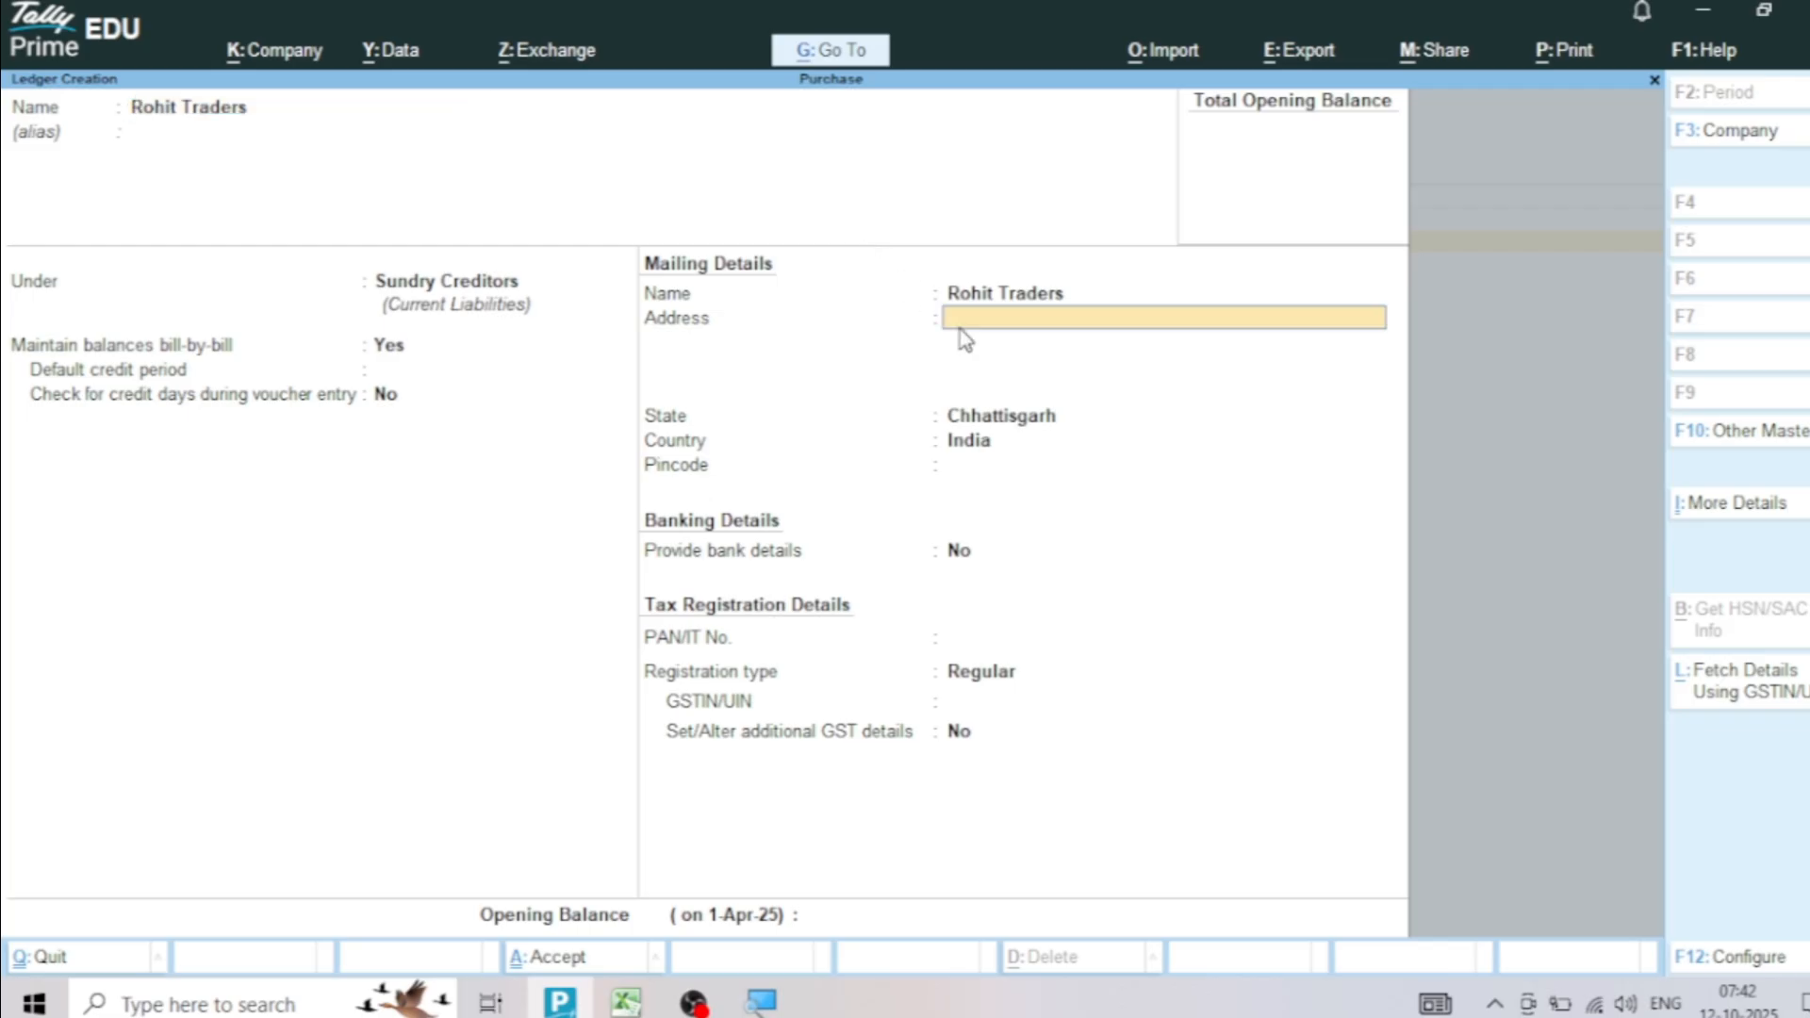
pyautogui.hotkey('alt', 'Tab')
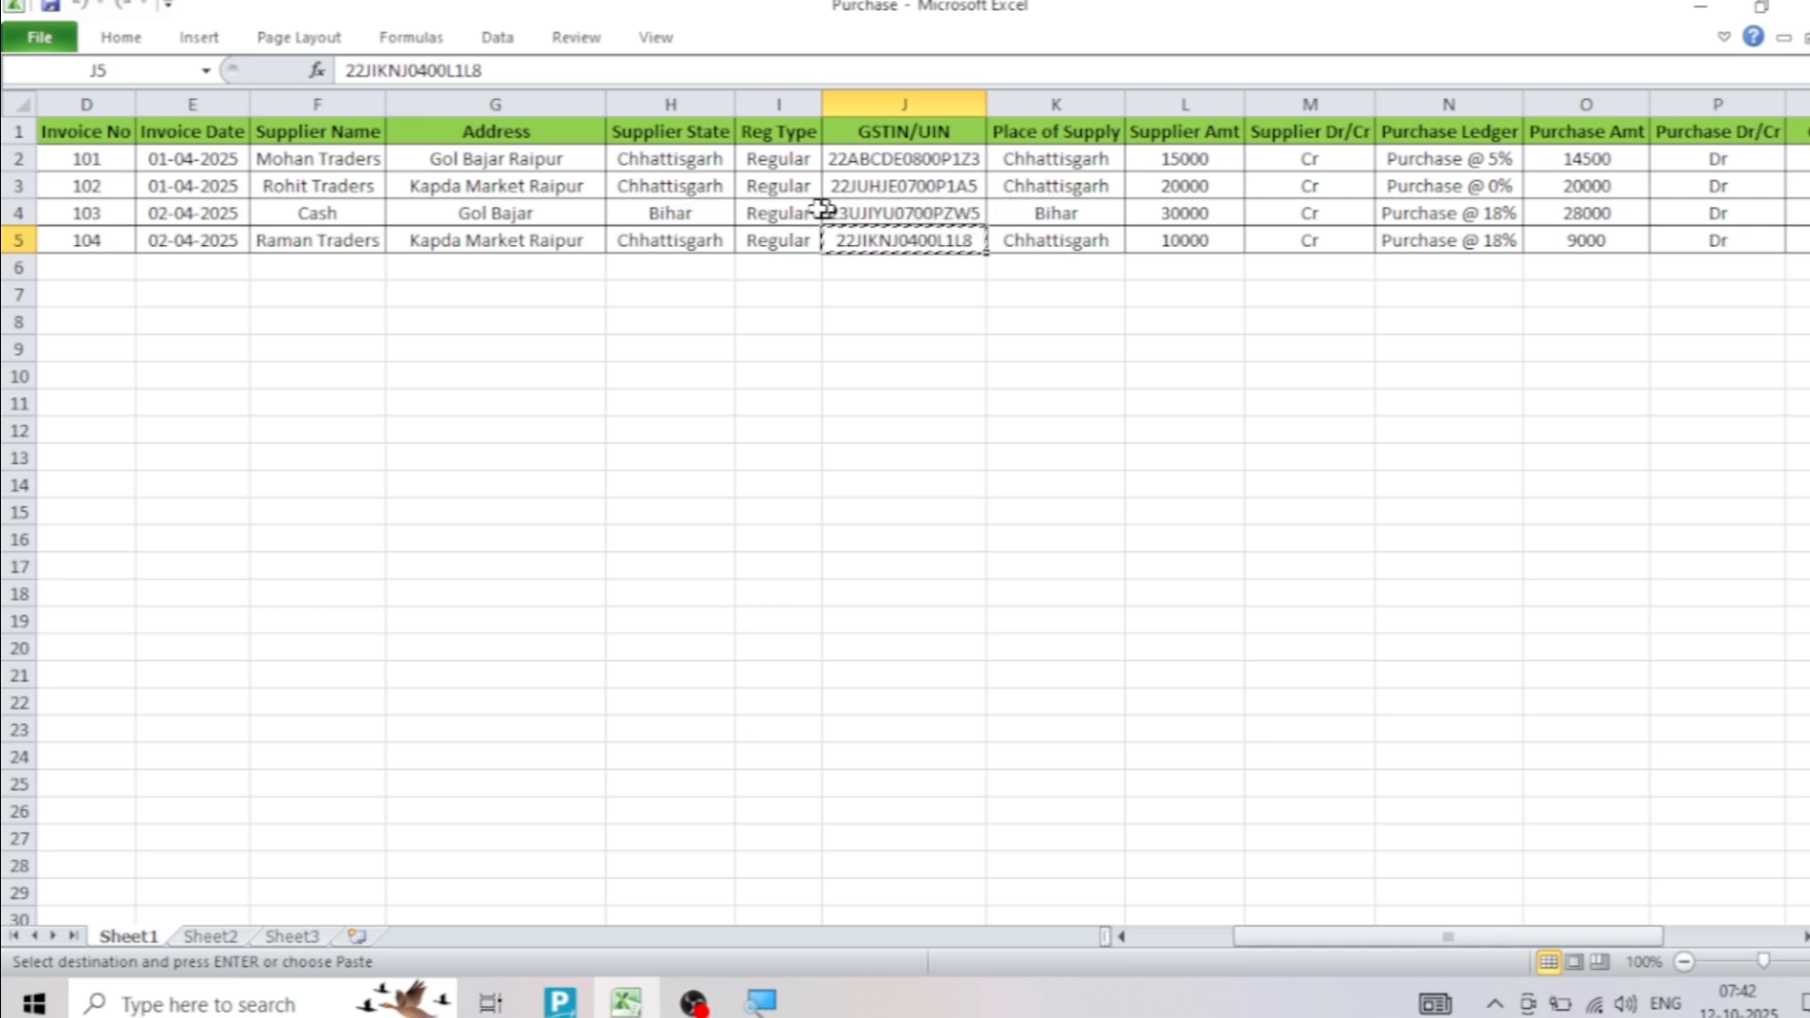
pyautogui.click(531, 193)
pyautogui.hotkey('ctrl', 'c')
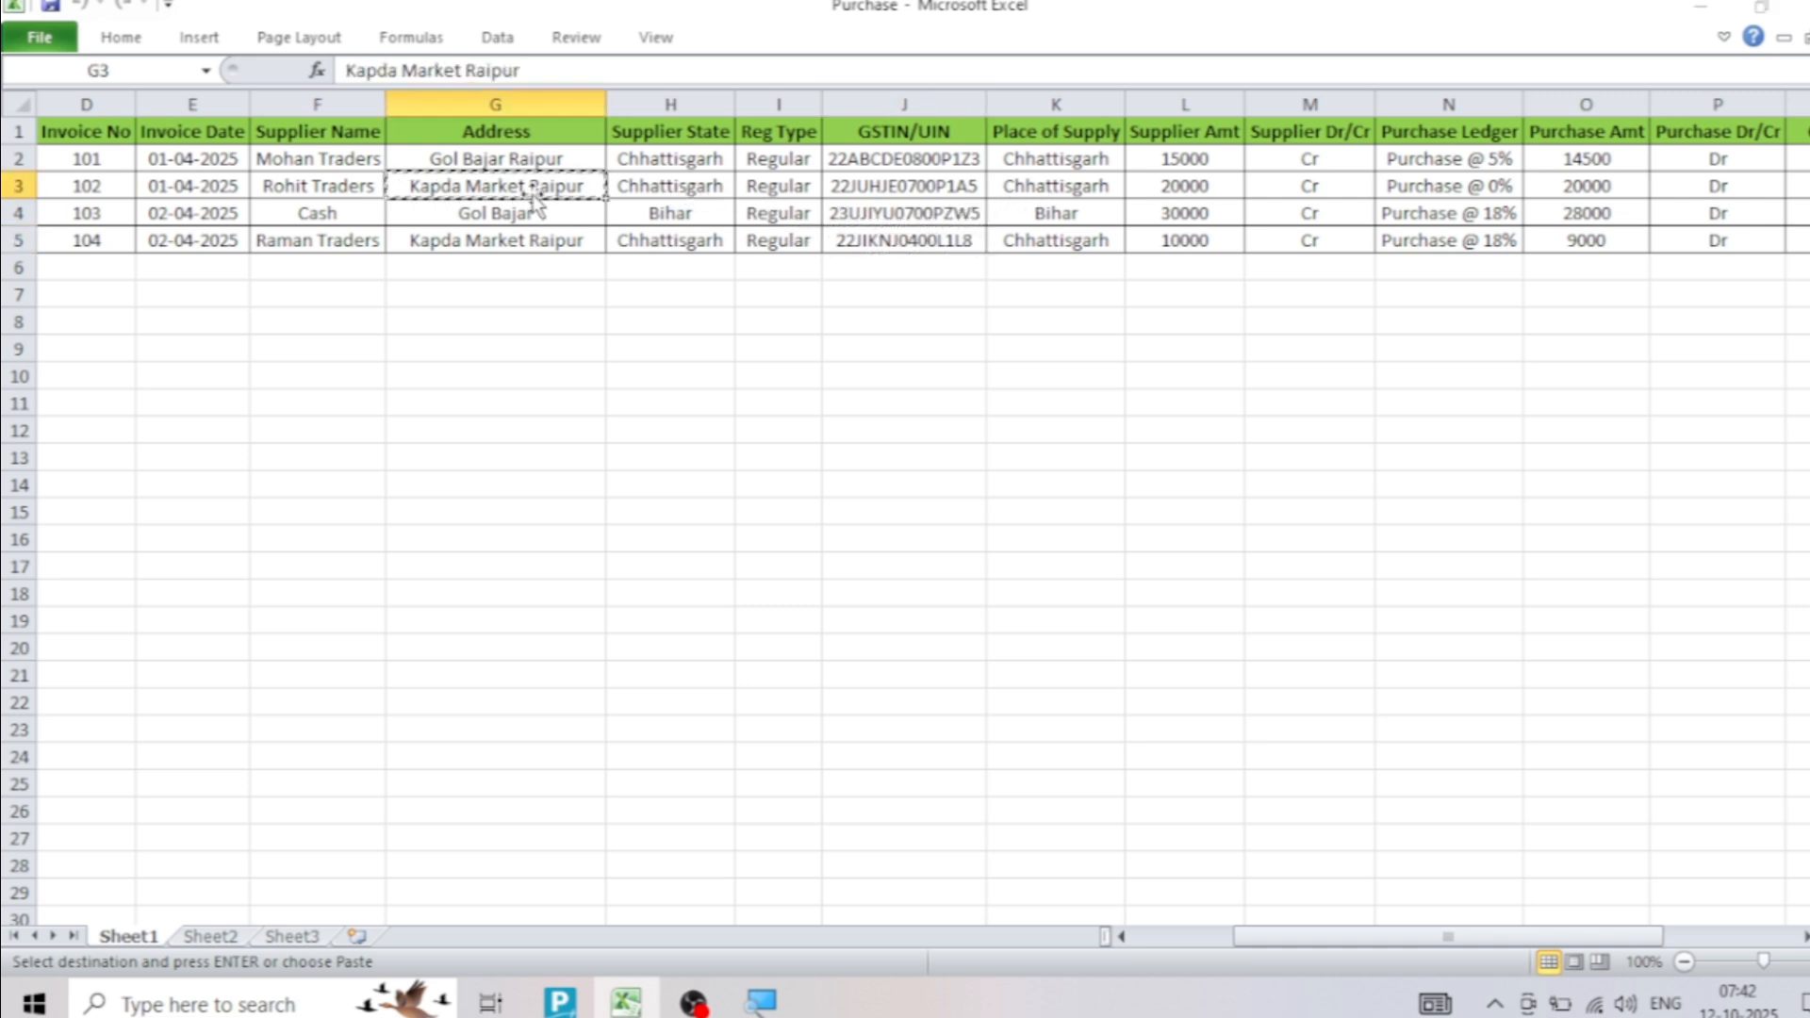
pyautogui.hotkey('alt', 'Tab')
pyautogui.hotkey('ctrl', 'alt', 'v')
pyautogui.press('Return')
pyautogui.press('Return')
pyautogui.press('Return')
pyautogui.press('Return')
pyautogui.press('Return')
pyautogui.press('Return')
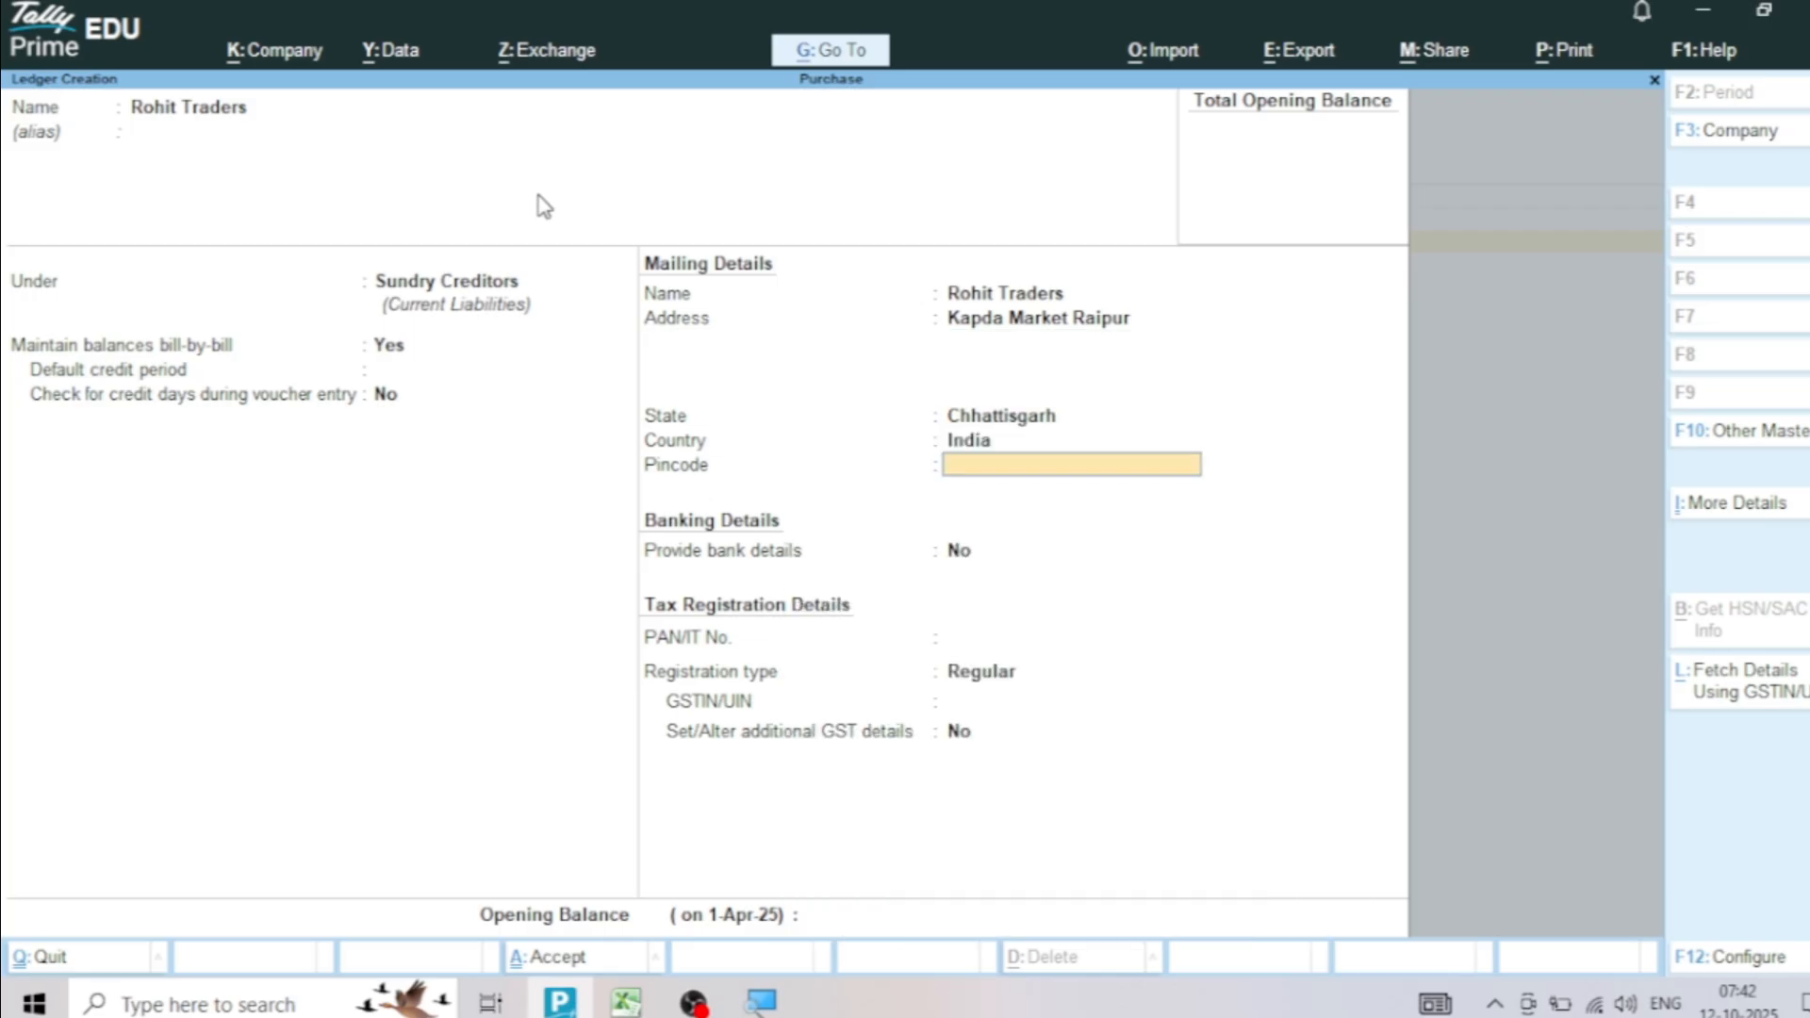
# Copy Rohit Traders' GSTIN/UIN from Excel into the TallyPrime ledger and save the ledger
pyautogui.press('Return')
pyautogui.press('Return')
pyautogui.hotkey('alt', 'Tab')
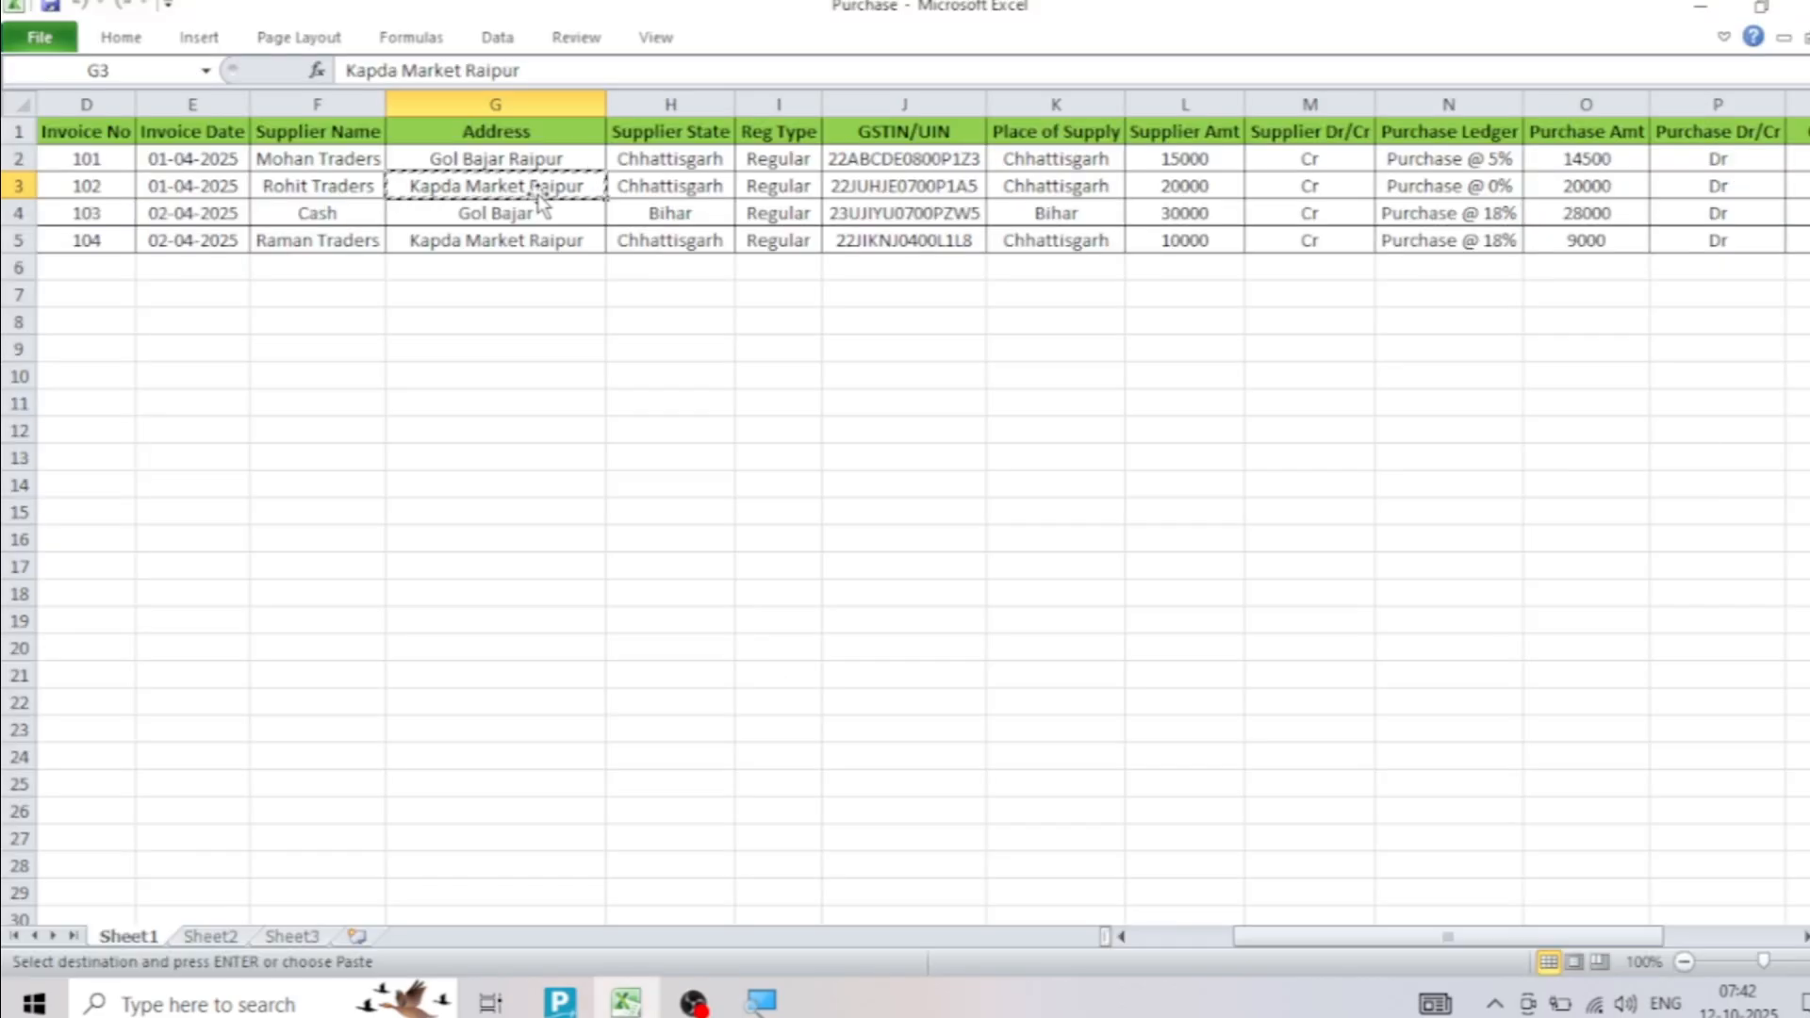
pyautogui.click(877, 184)
pyautogui.hotkey('ctrl', 'c')
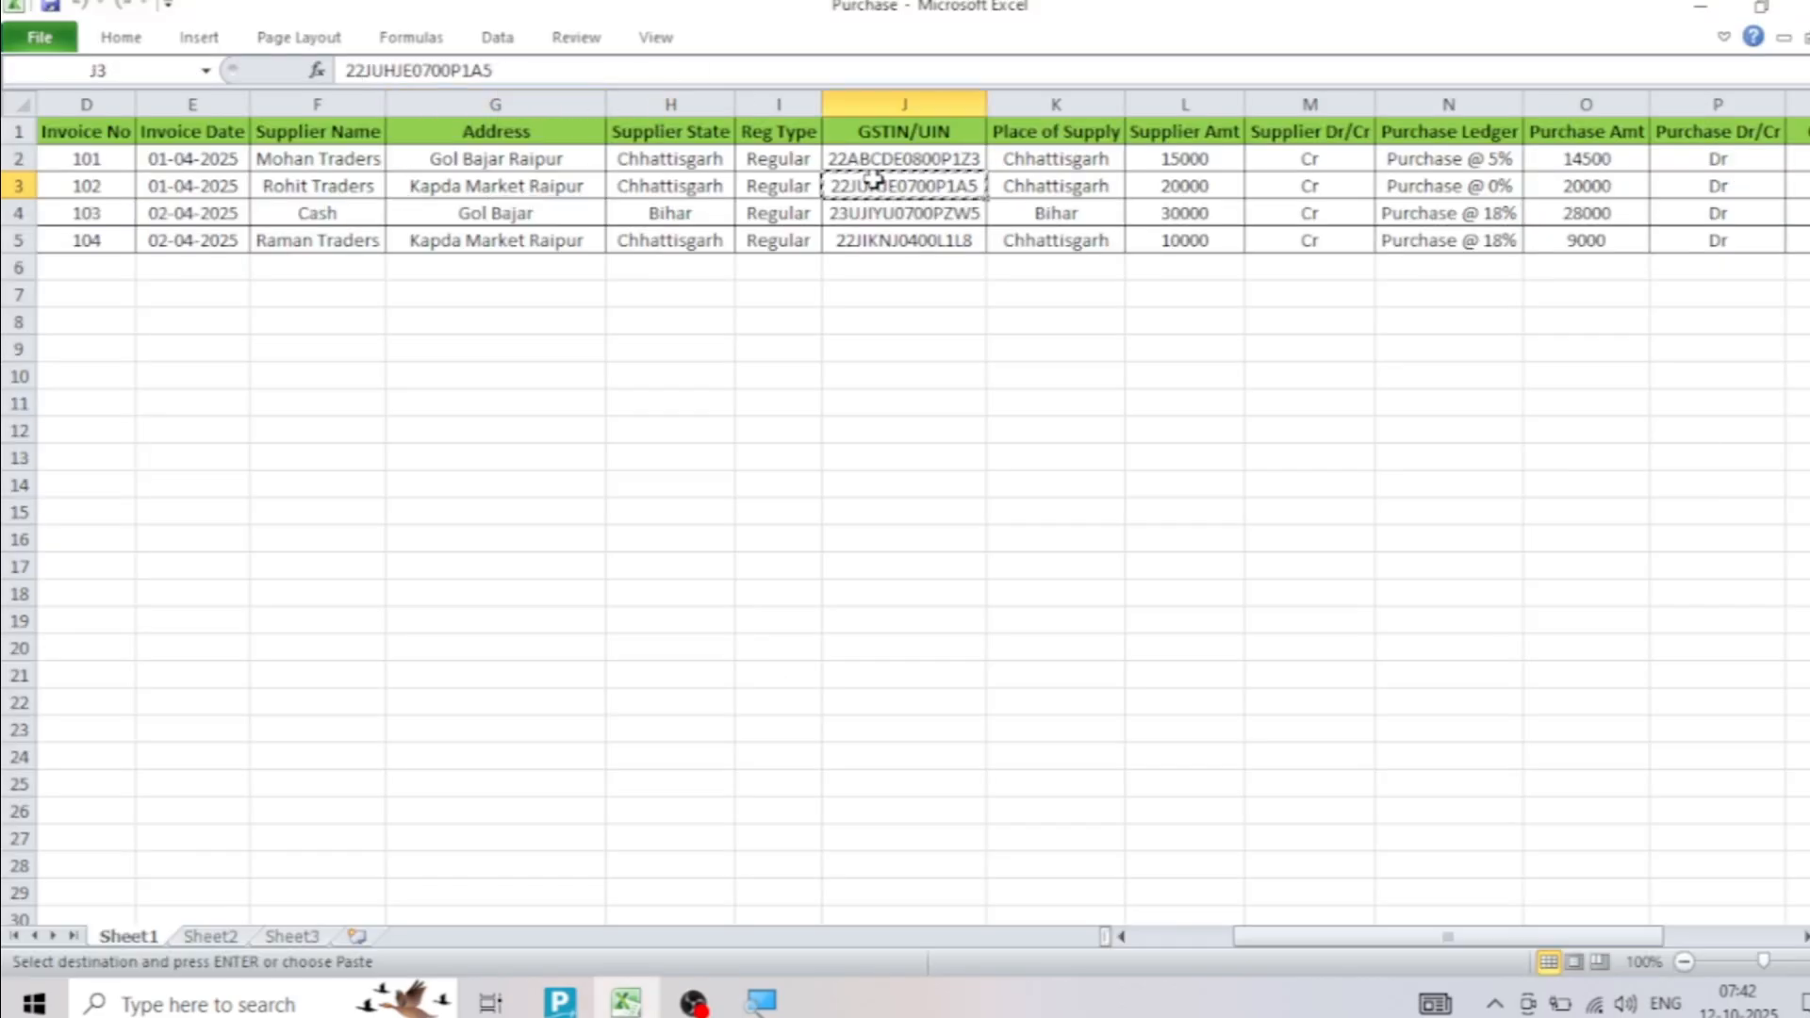
pyautogui.hotkey('alt', 'Tab')
pyautogui.hotkey('ctrl', 'alt', 'v')
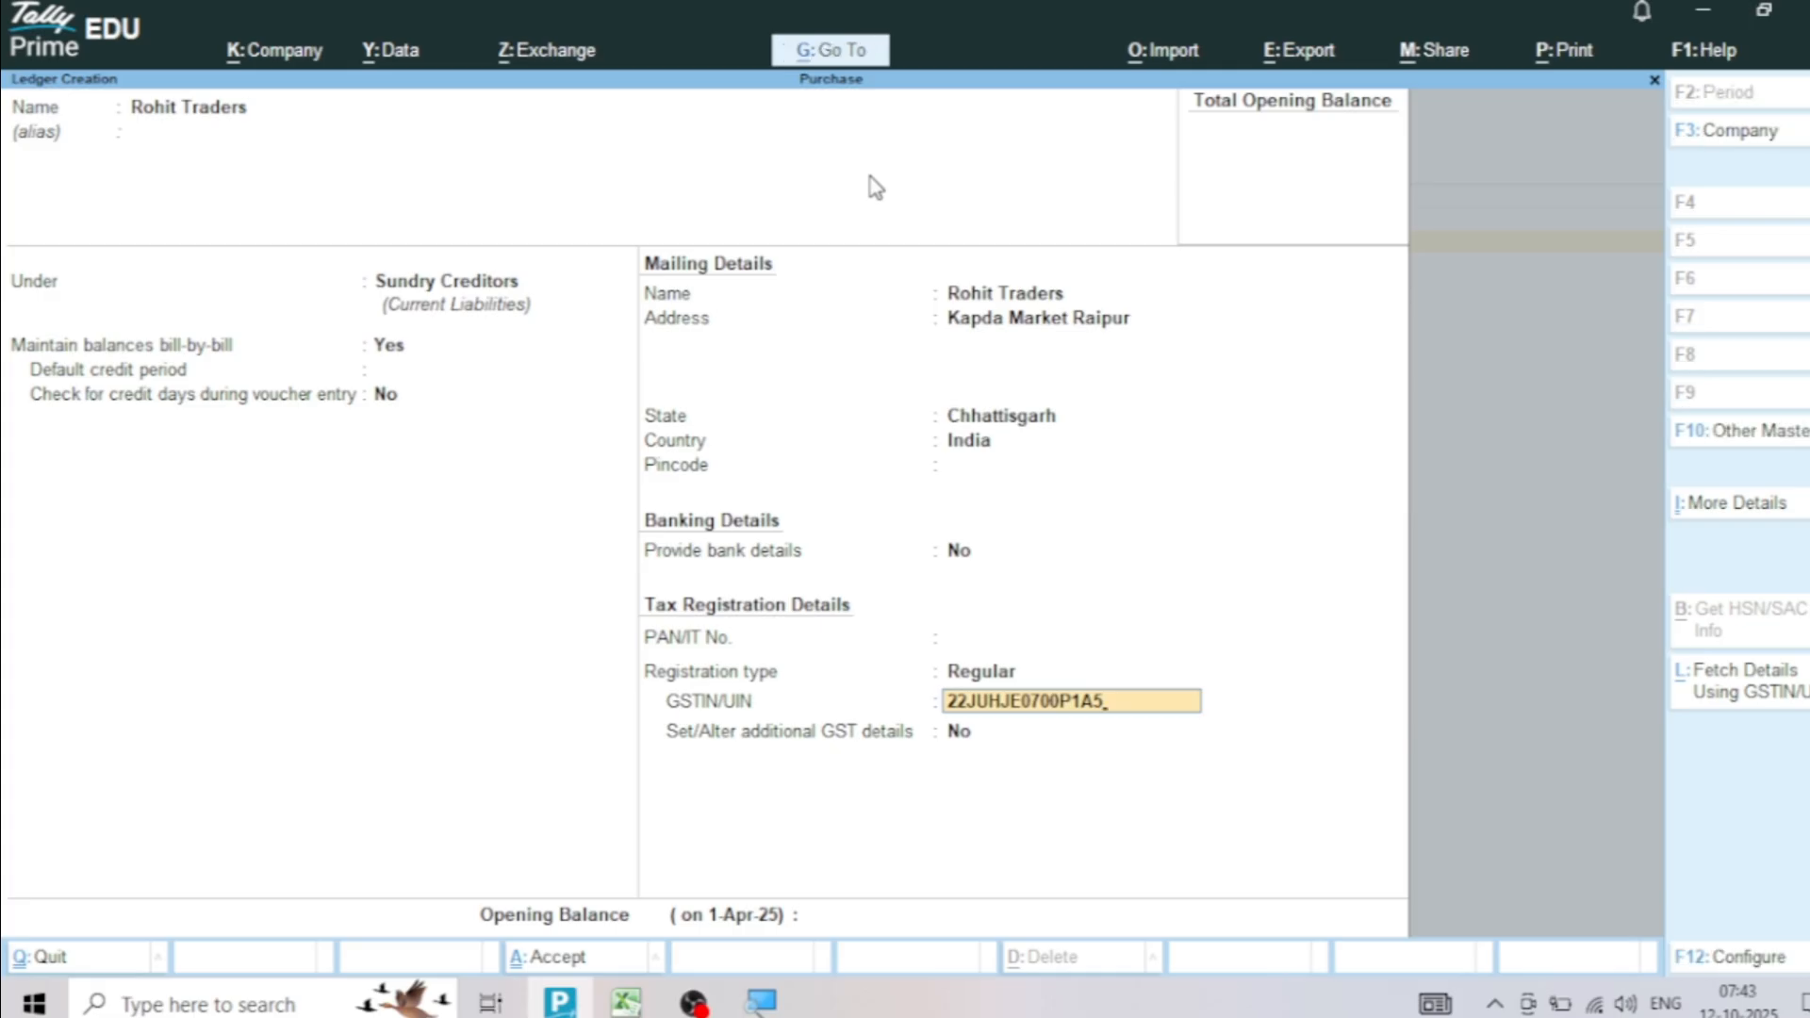
pyautogui.hotkey('ctrl', 'a')
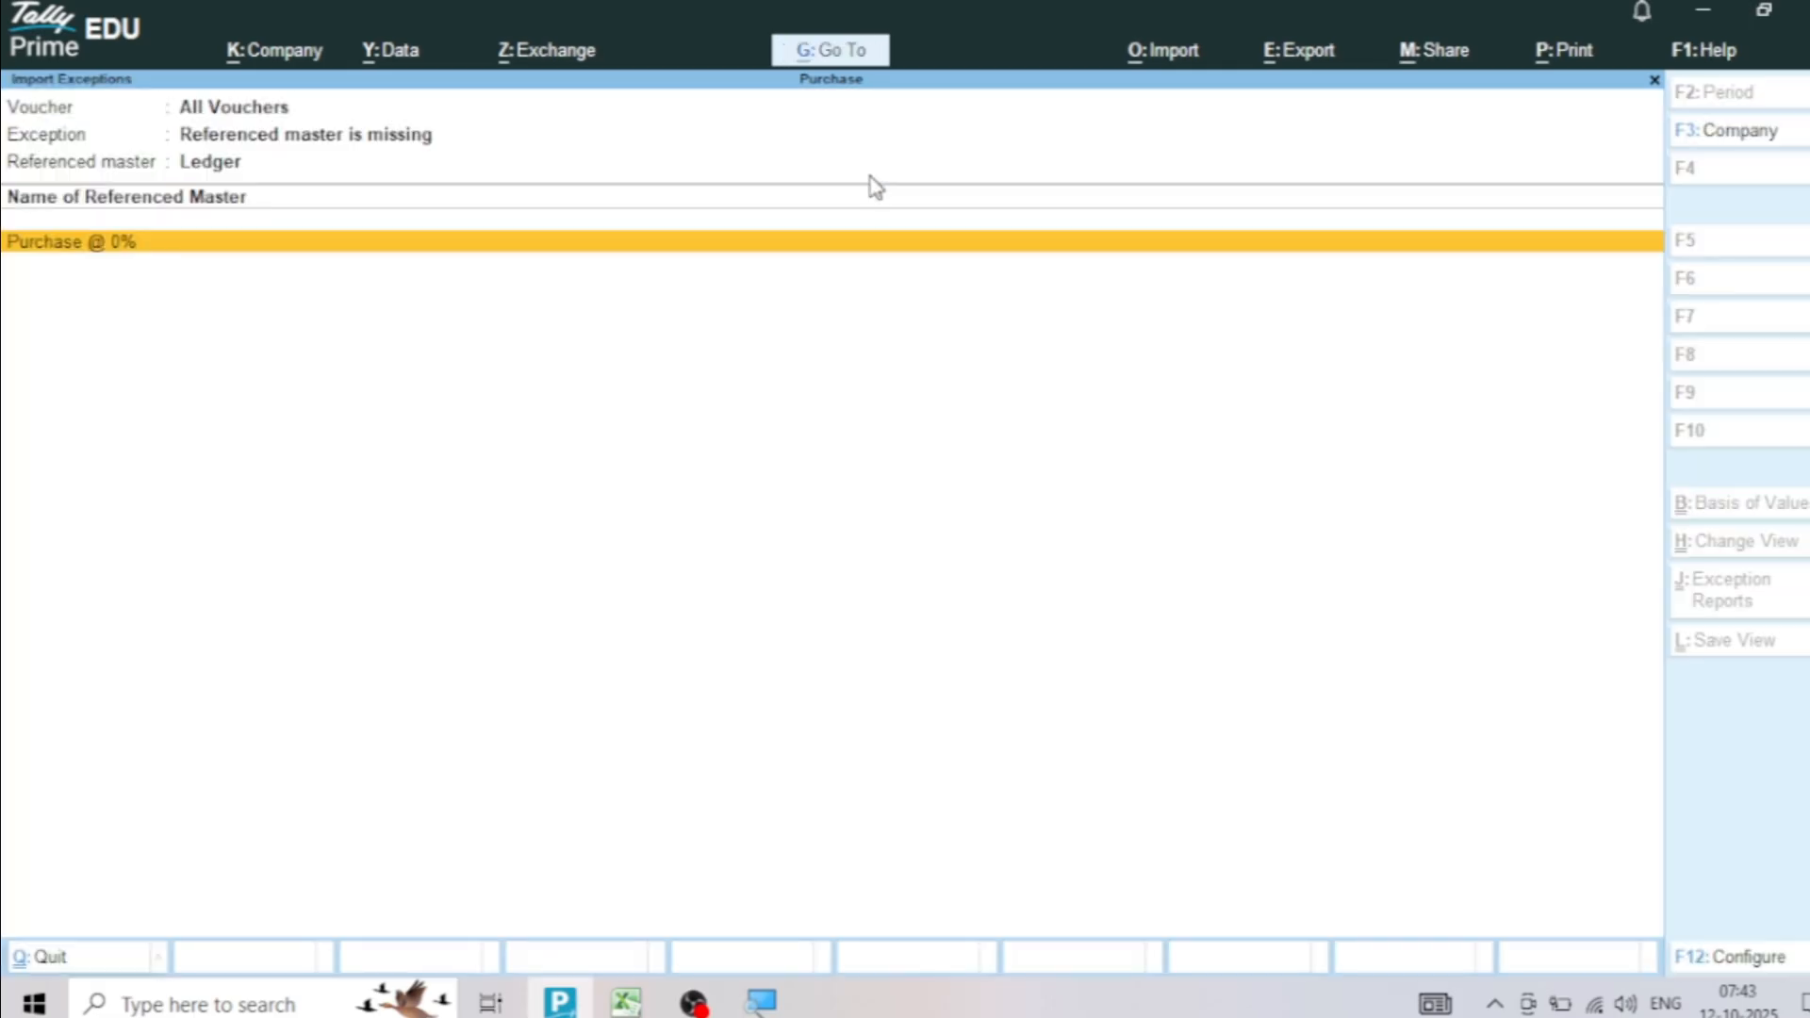
# Create the missing Purchase @ 0% ledger under Purchase Accounts without an alias and save it
pyautogui.press('Return')
pyautogui.press('Return')
pyautogui.press('Return')
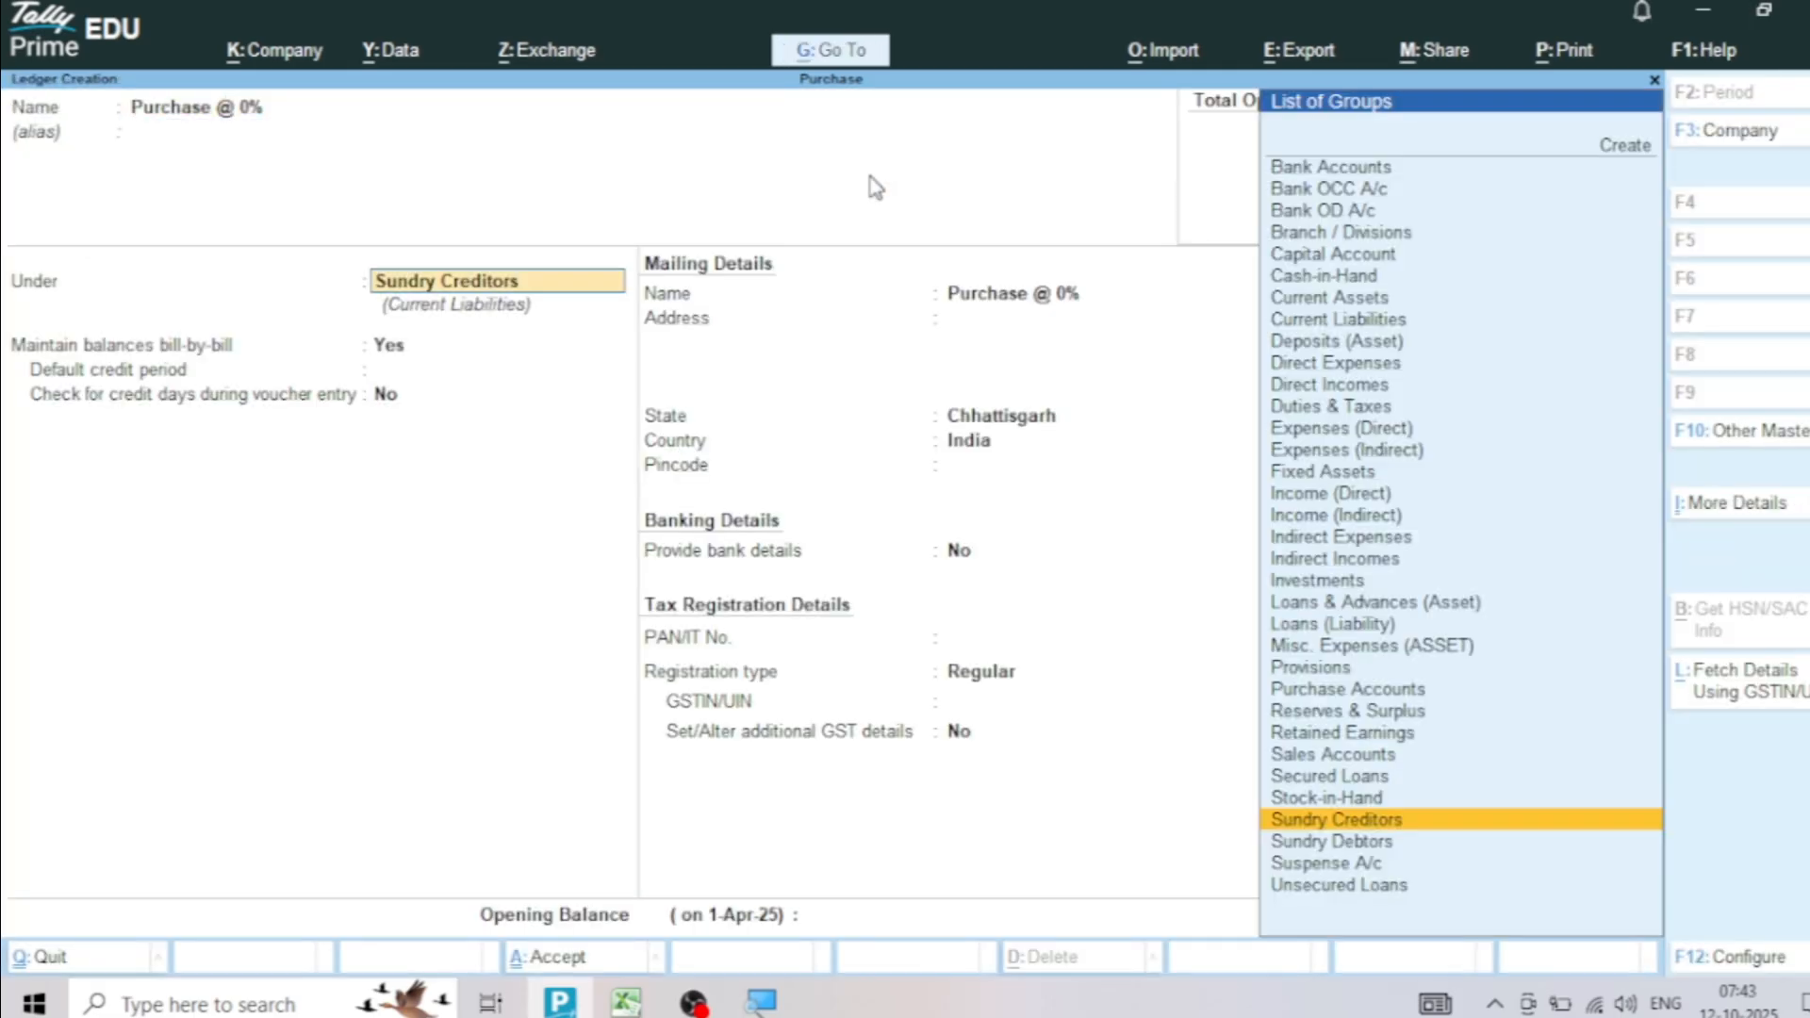
pyautogui.write('Pu')
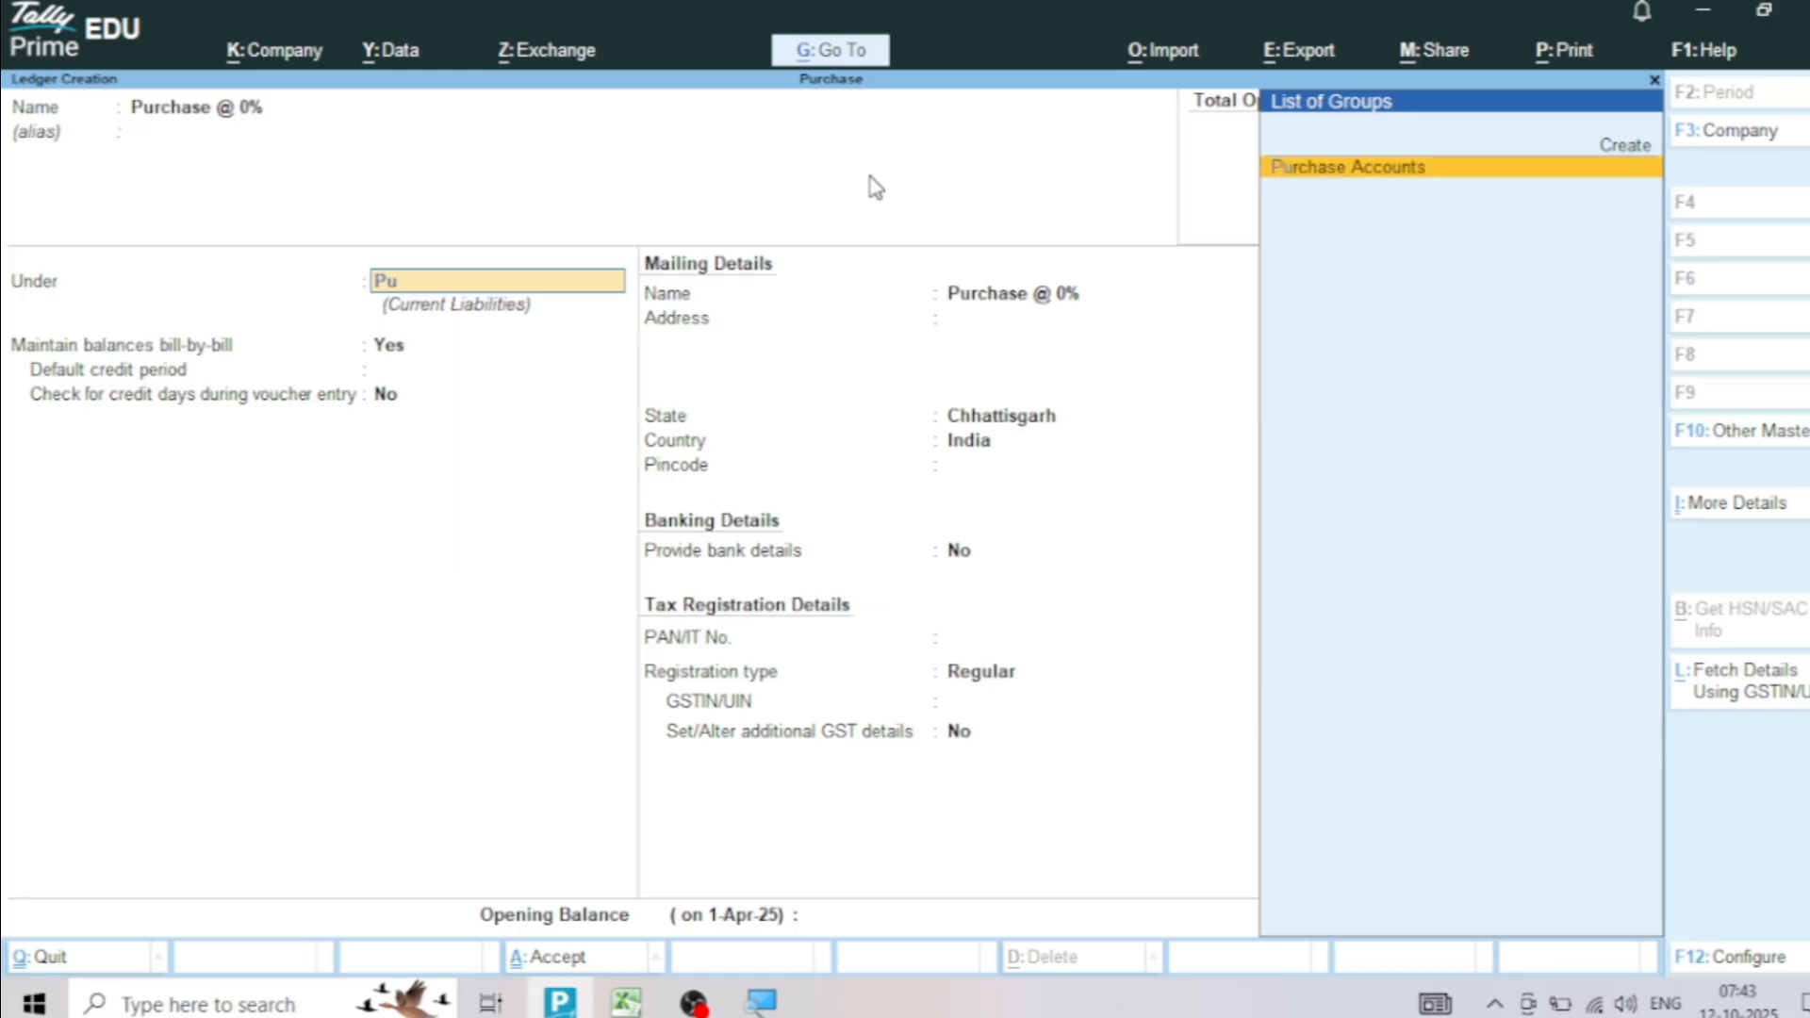
pyautogui.press('Return')
pyautogui.hotkey('ctrl', 'a')
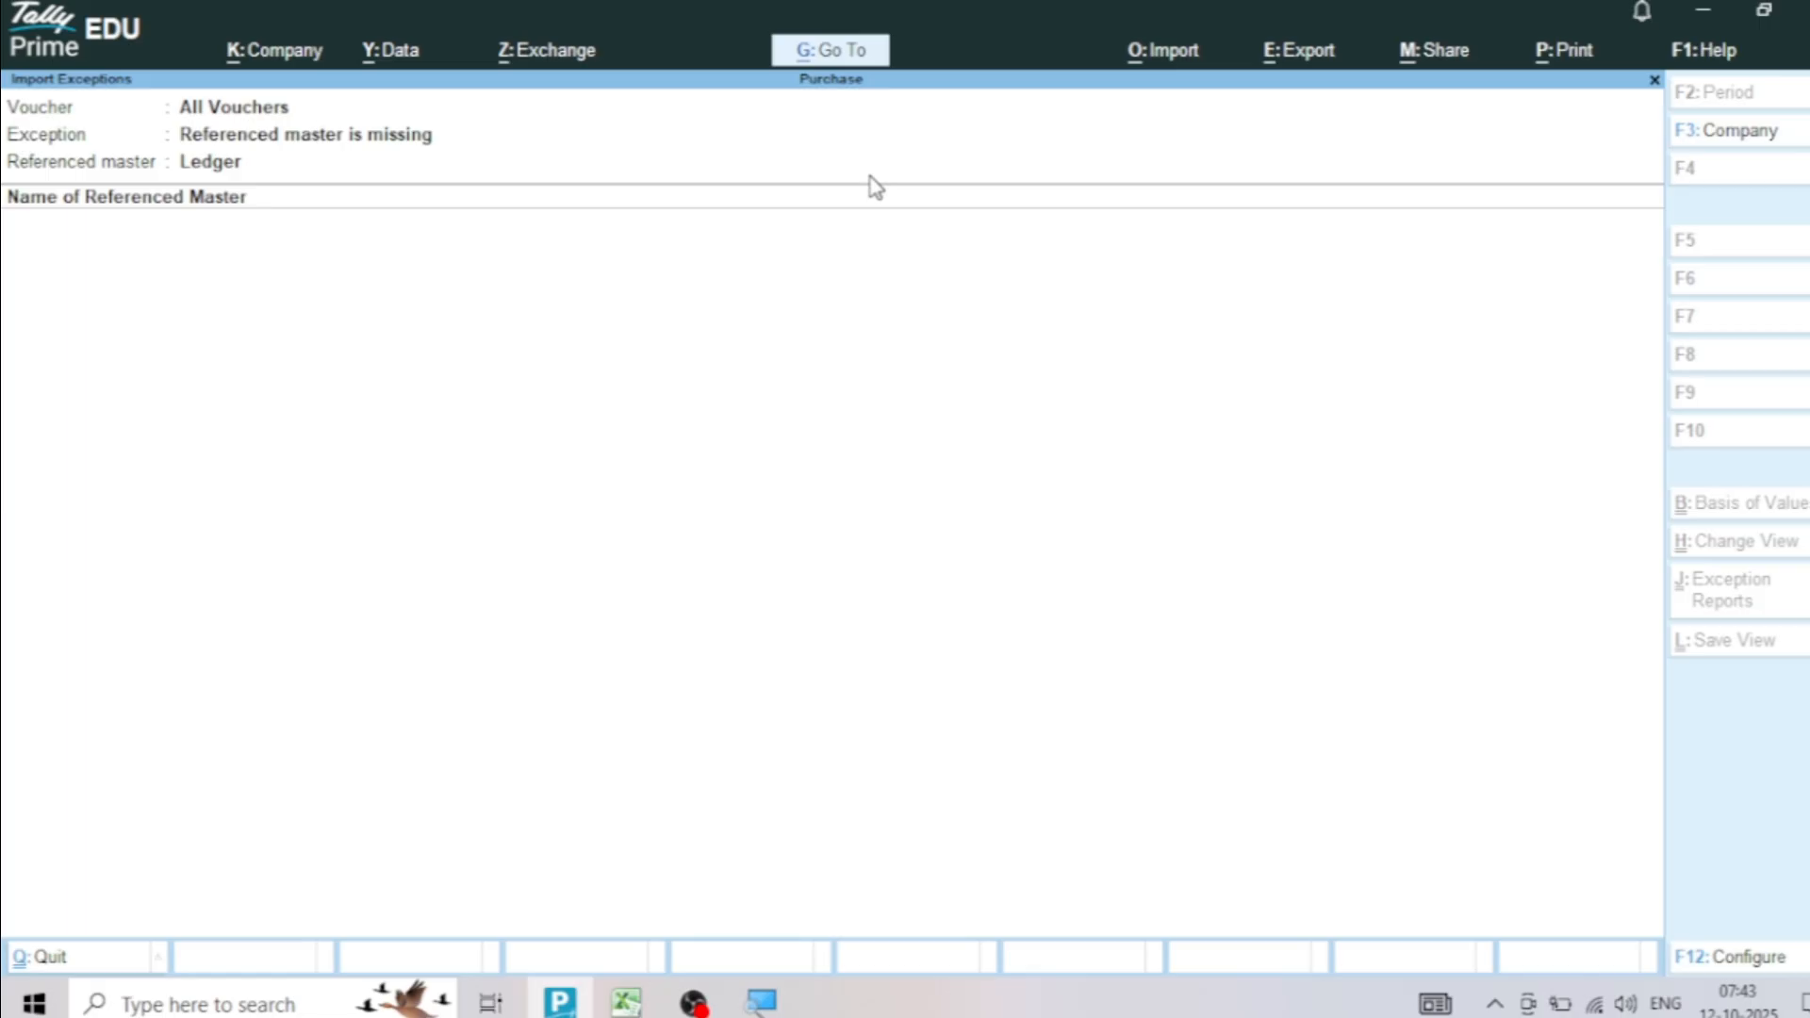
# Return to the import exceptions and open the Mohan Traders purchase voucher listed under the credit and debit total mismatch
pyautogui.press('Escape')
pyautogui.press('Escape')
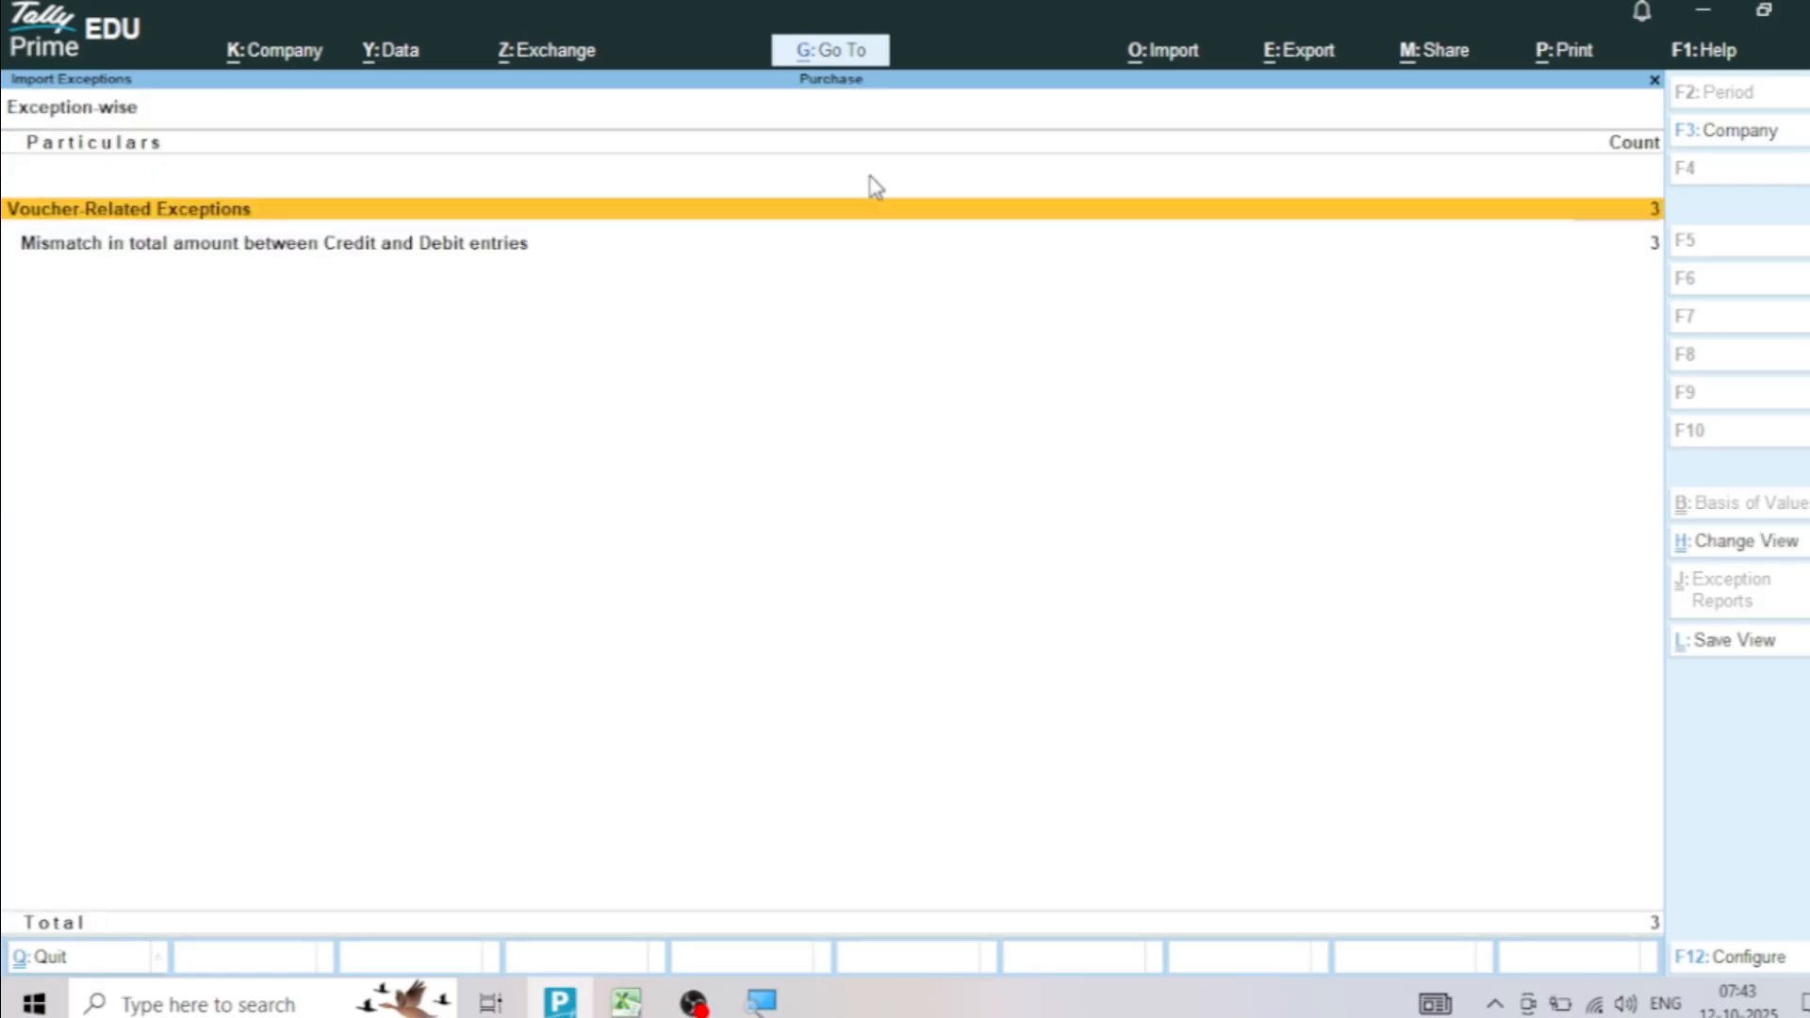
pyautogui.press('Down')
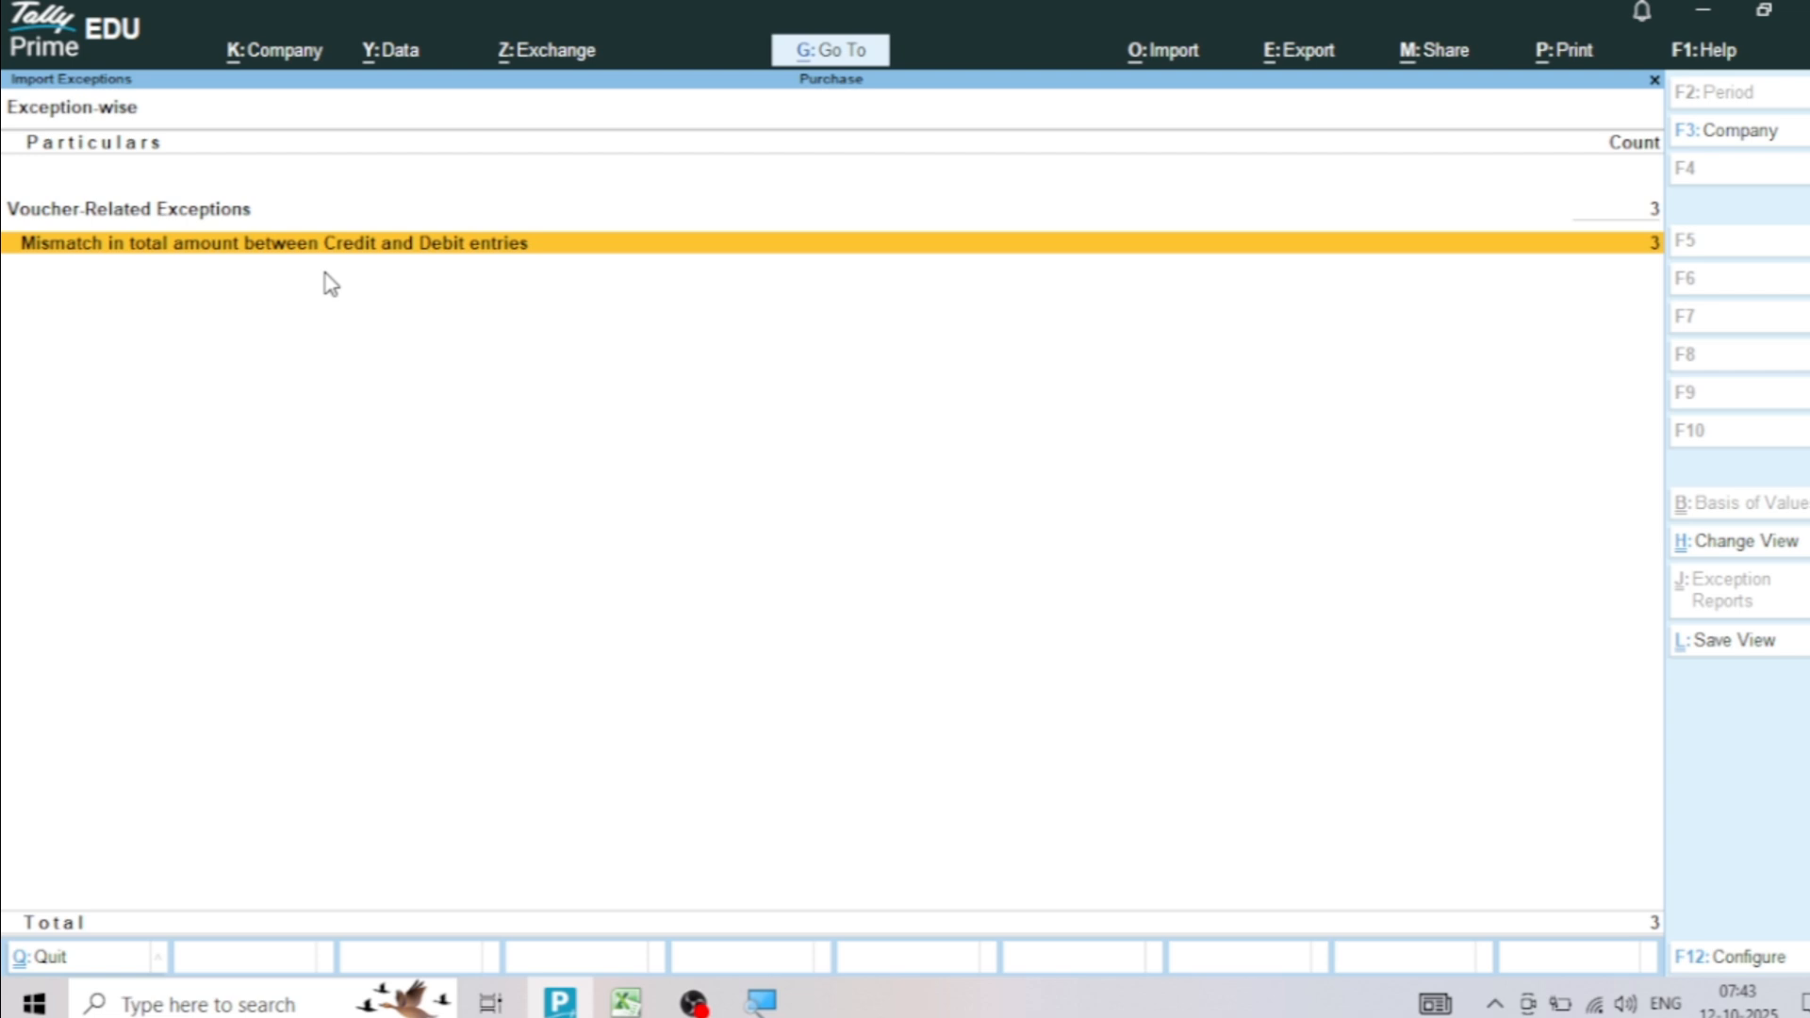
pyautogui.press('Return')
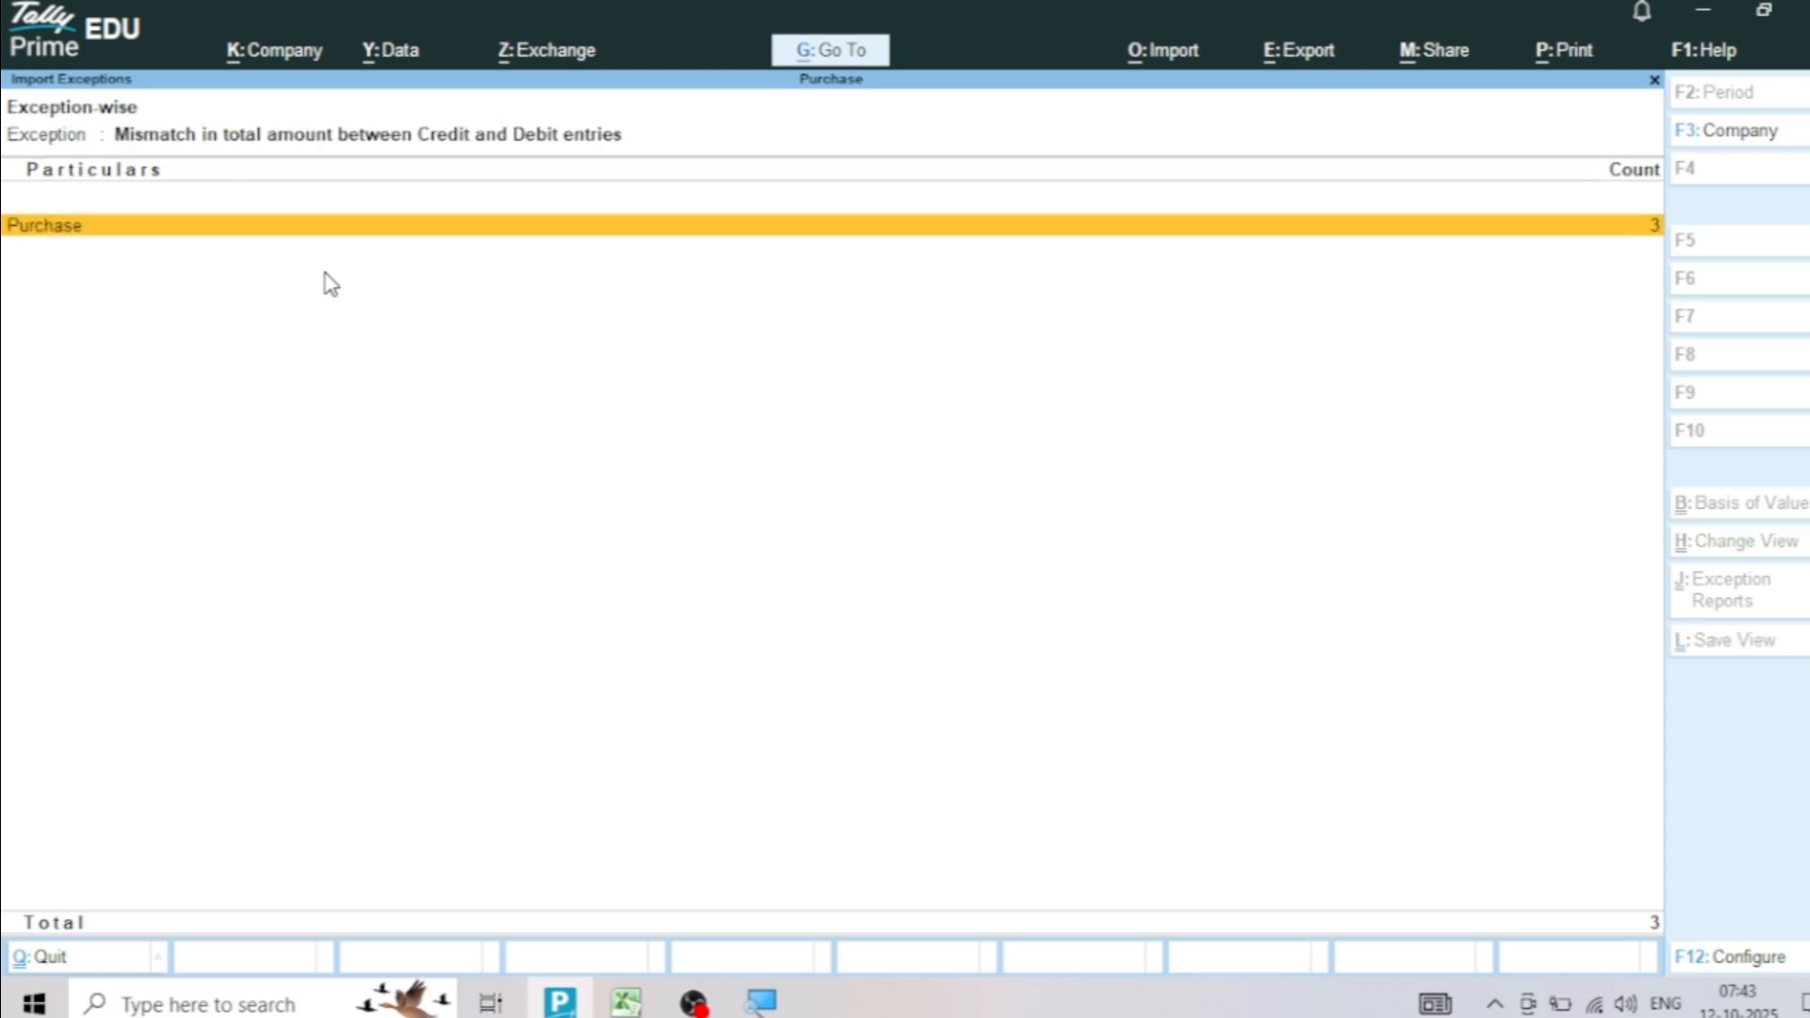
pyautogui.click(324, 273)
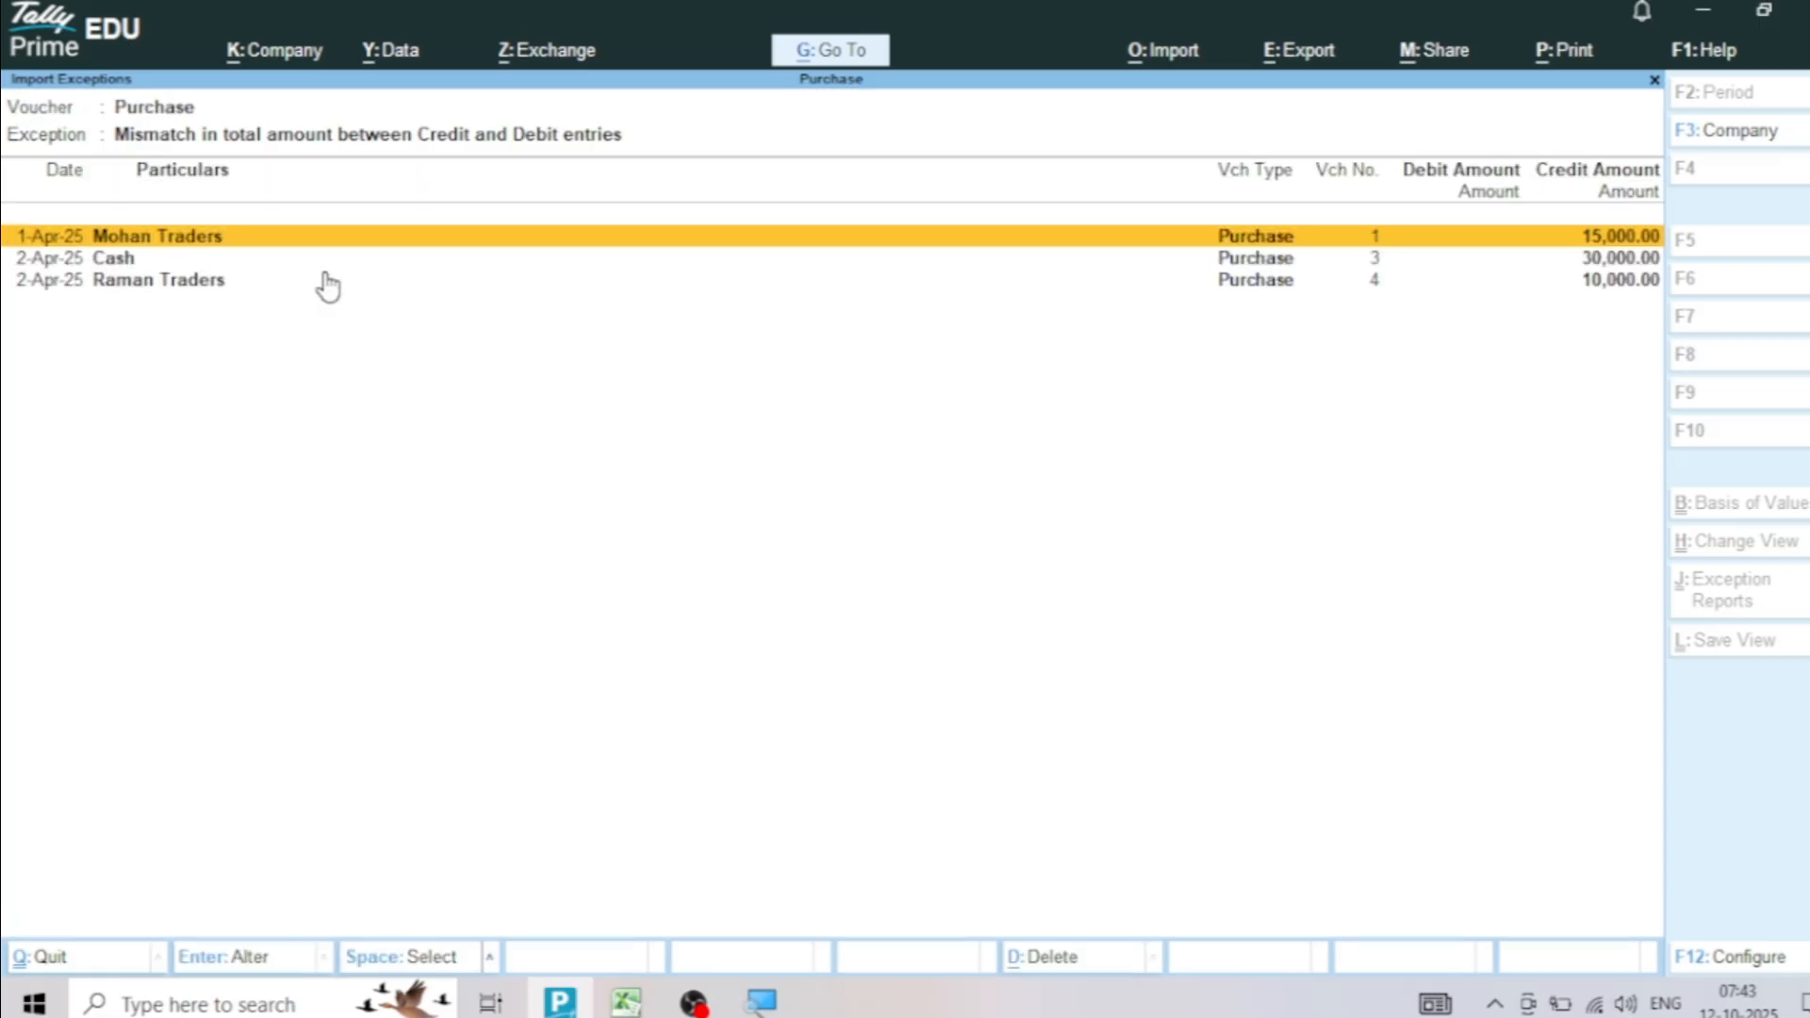
pyautogui.press('Return')
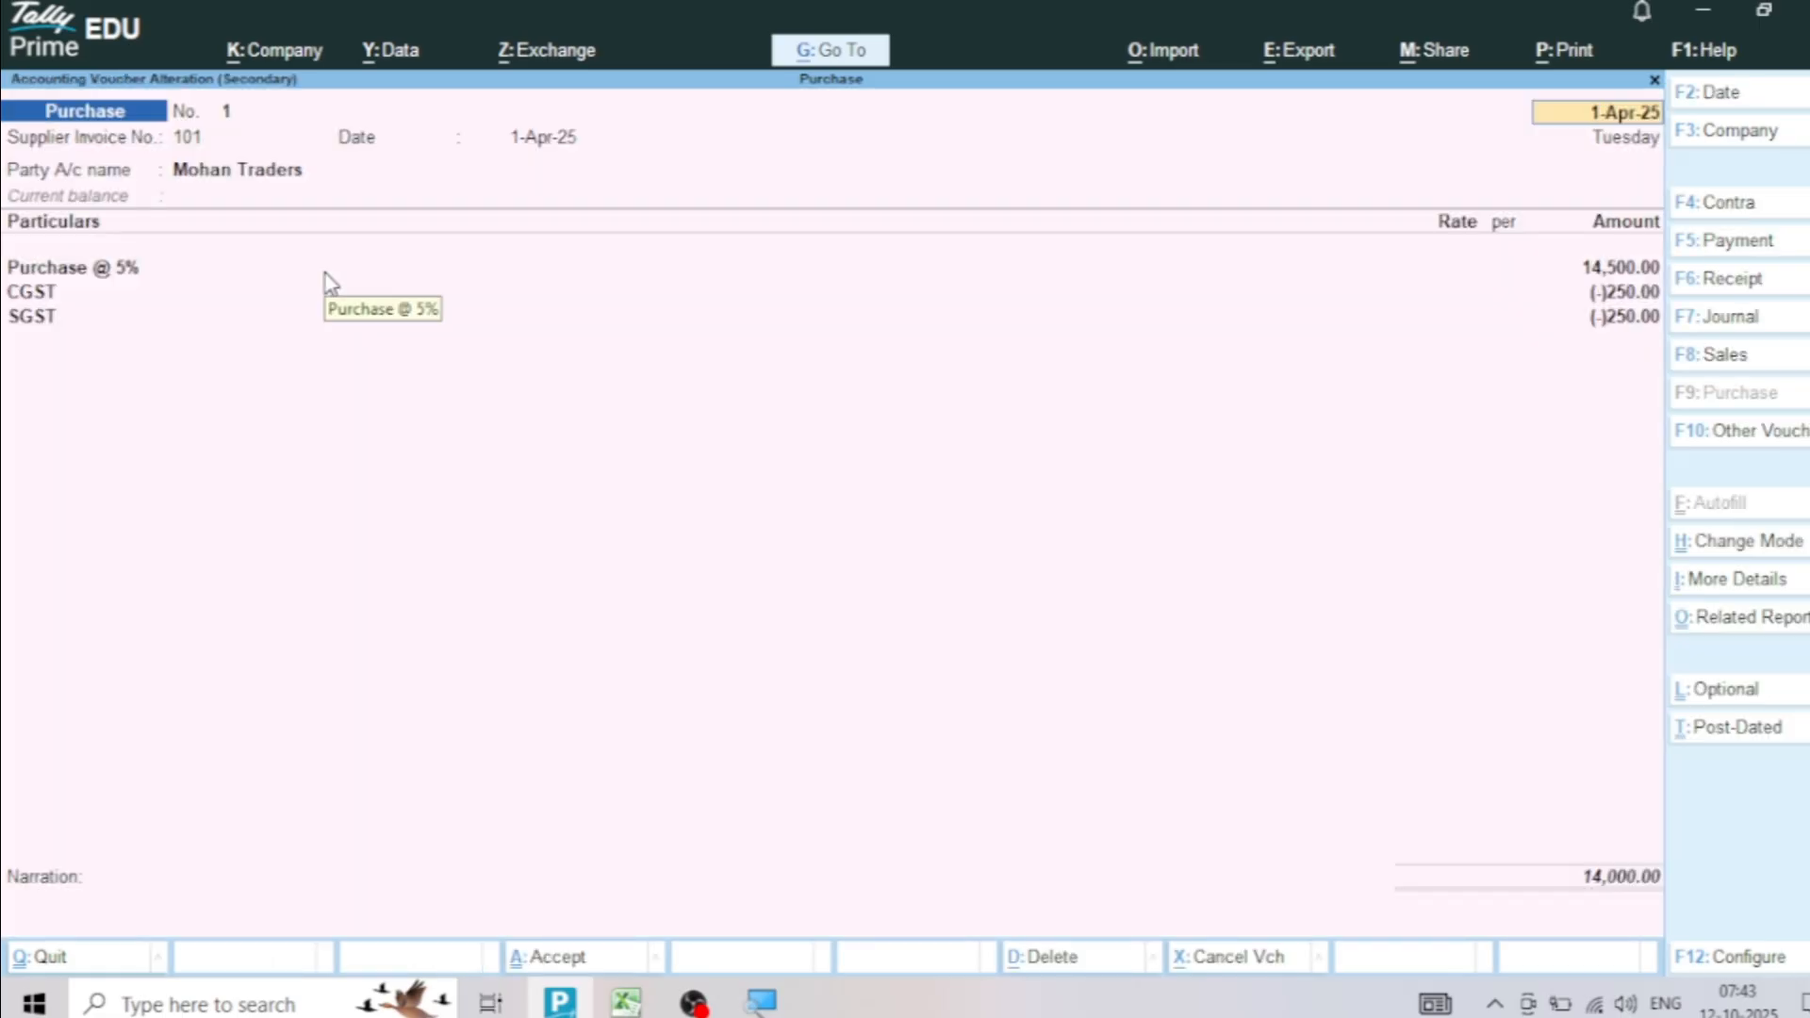
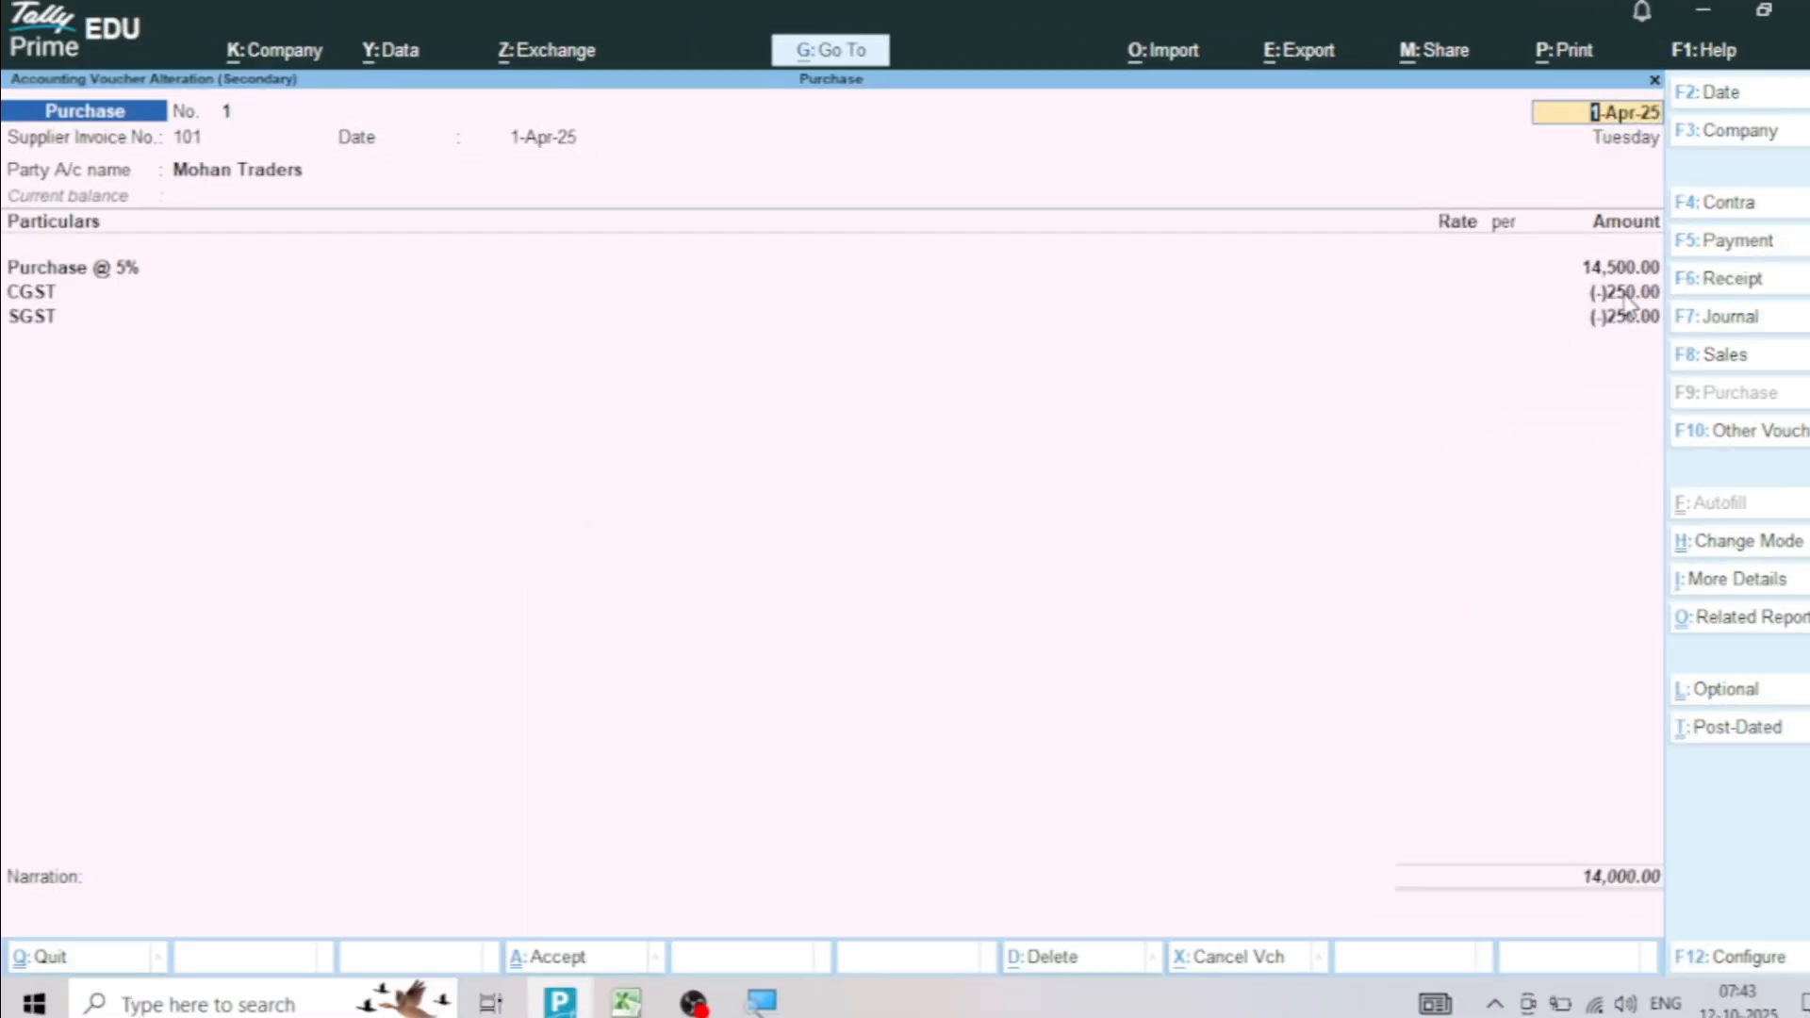
# Set both CGST and SGST to 250 in the Mohan Traders purchase voucher and save it under the new voucher number
pyautogui.click(1623, 296)
pyautogui.write('250')
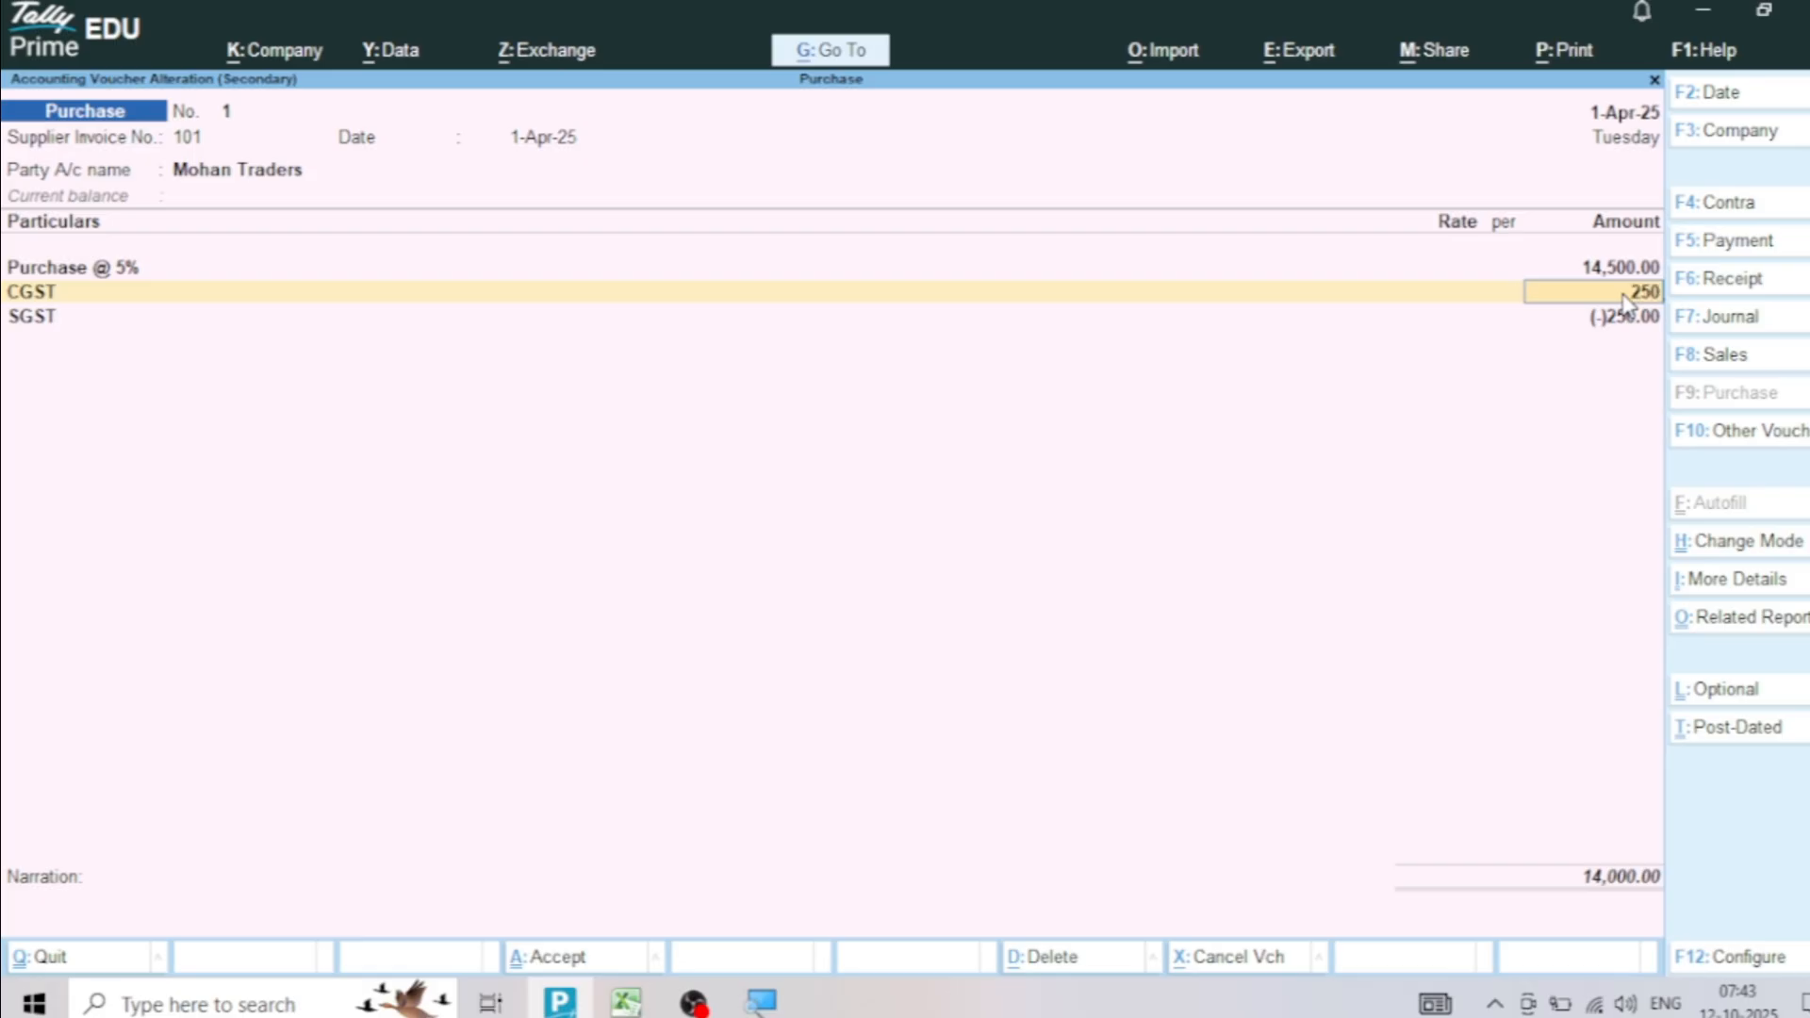
pyautogui.press('Return')
pyautogui.press('Return')
pyautogui.write('250')
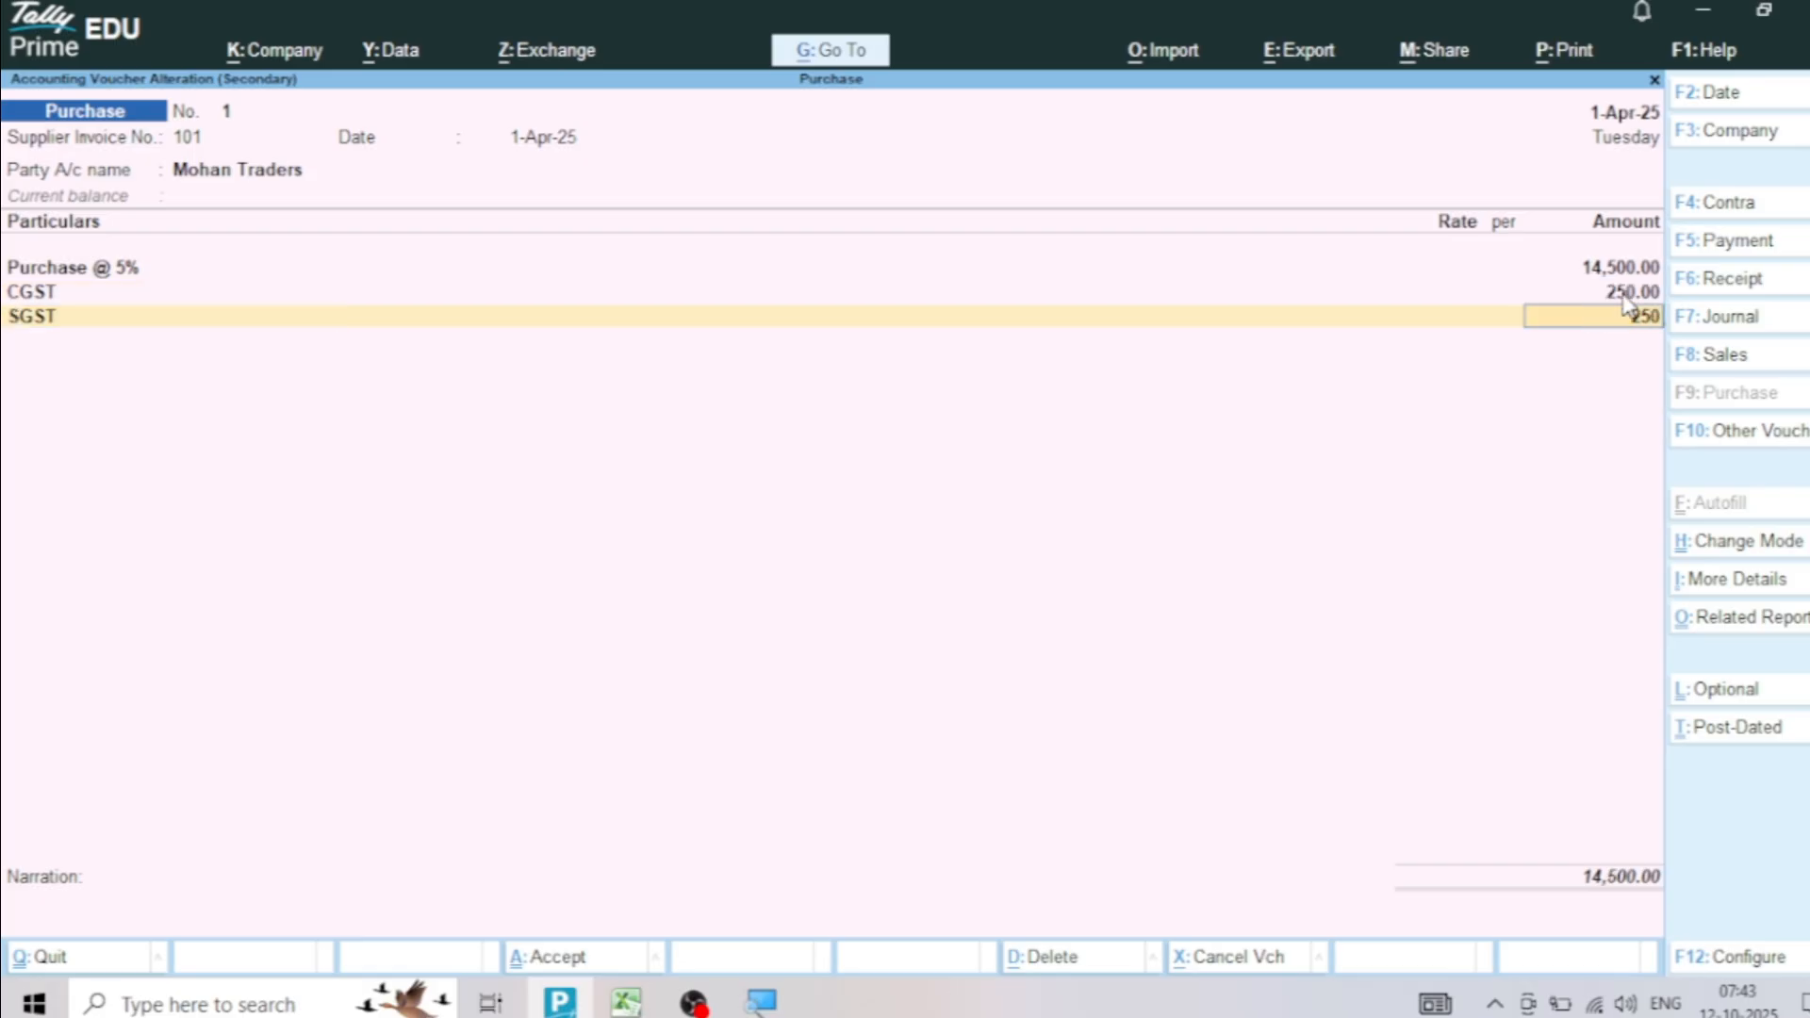
pyautogui.press('Return')
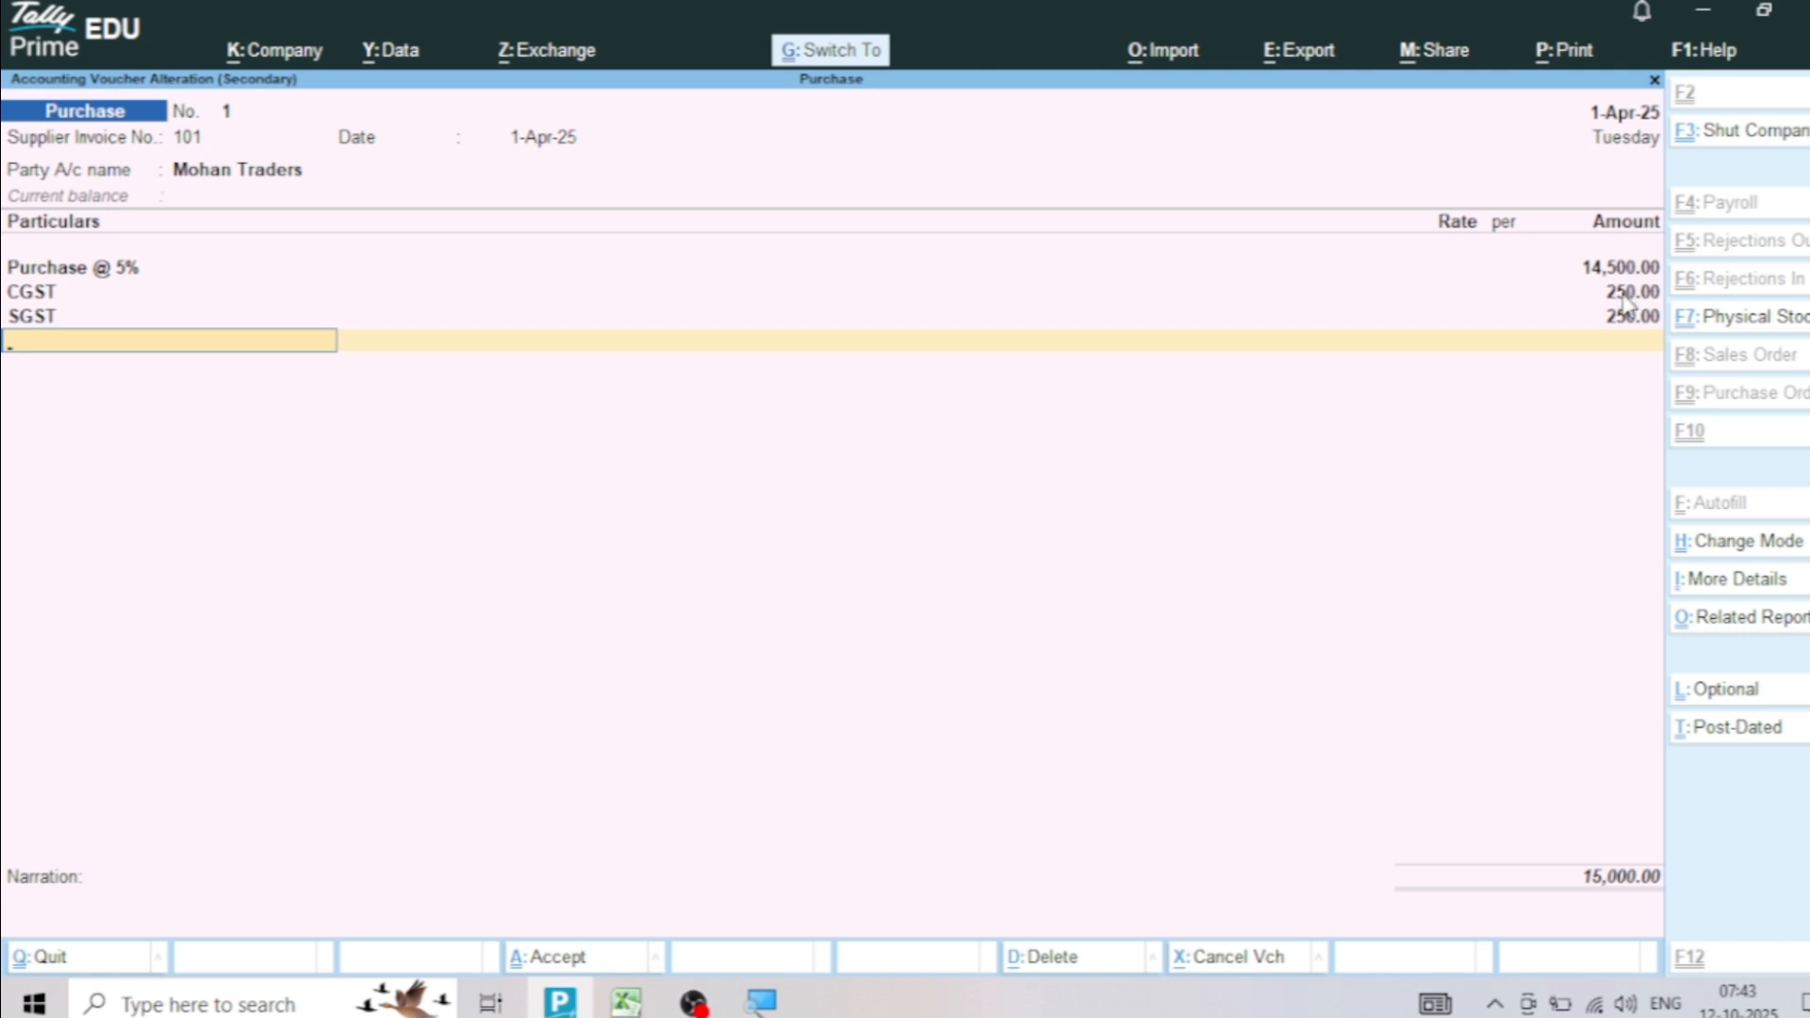
pyautogui.hotkey('ctrl', 'a')
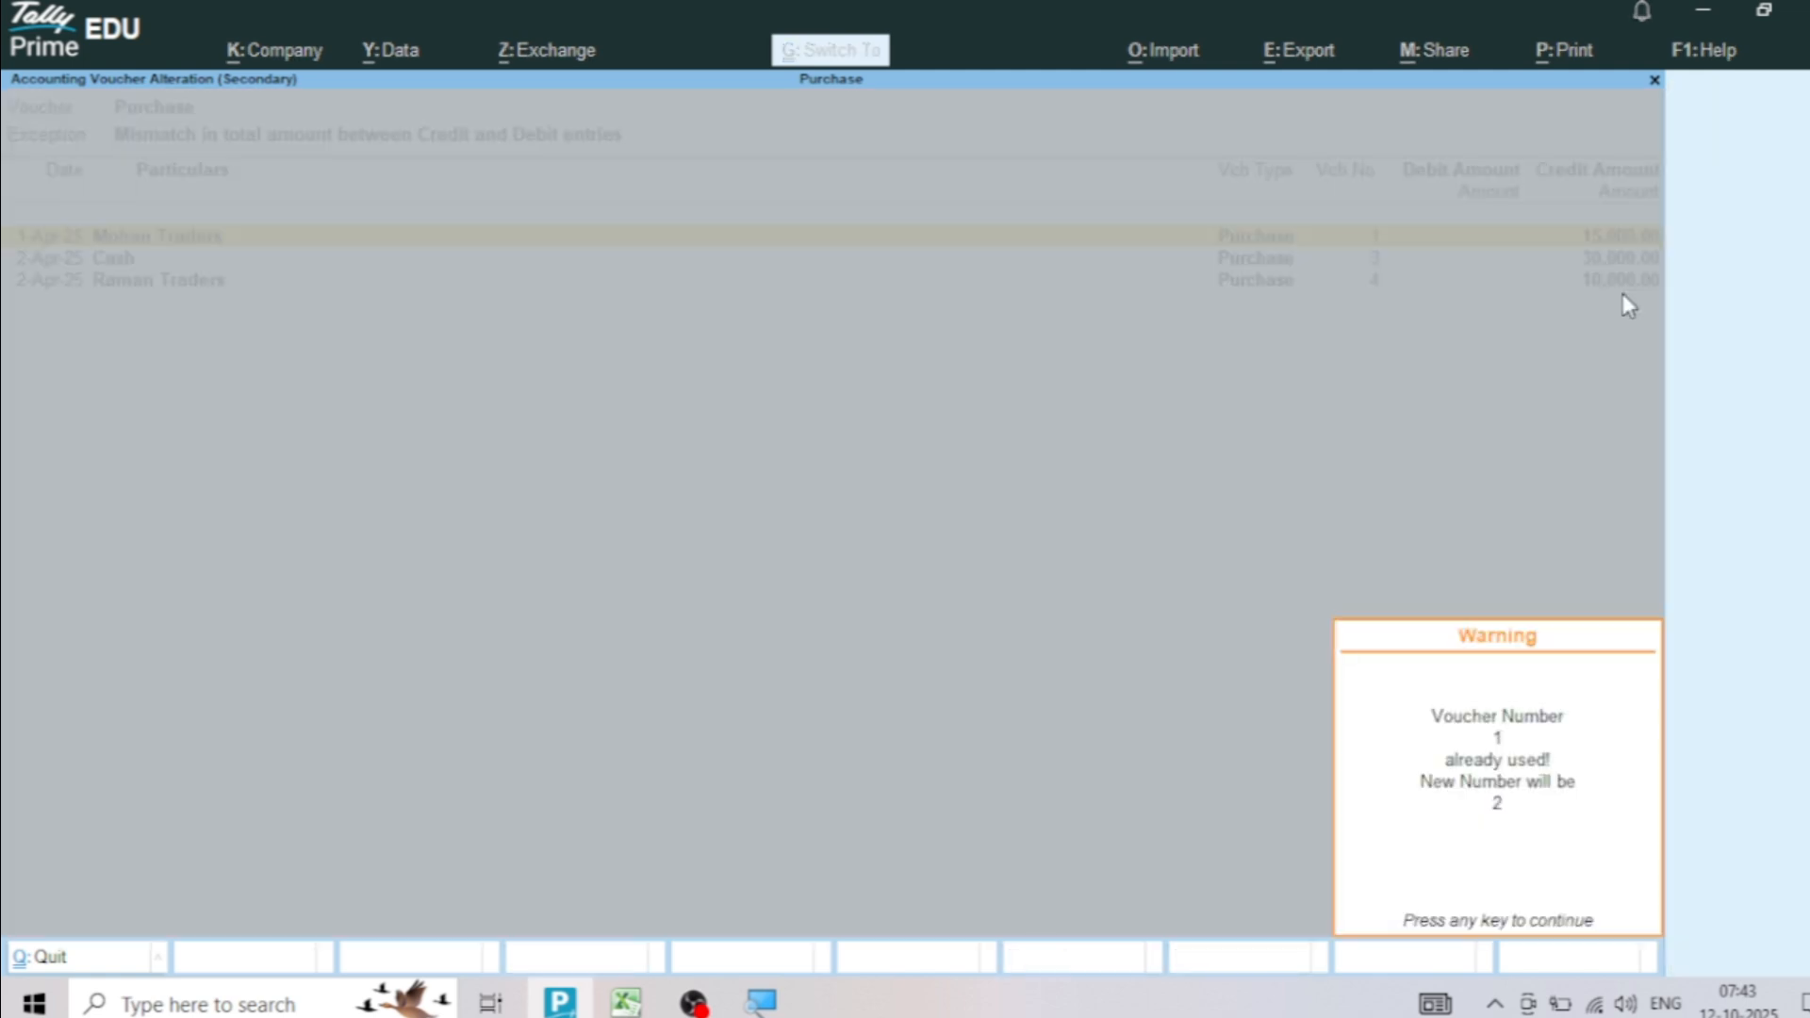
pyautogui.press('Return')
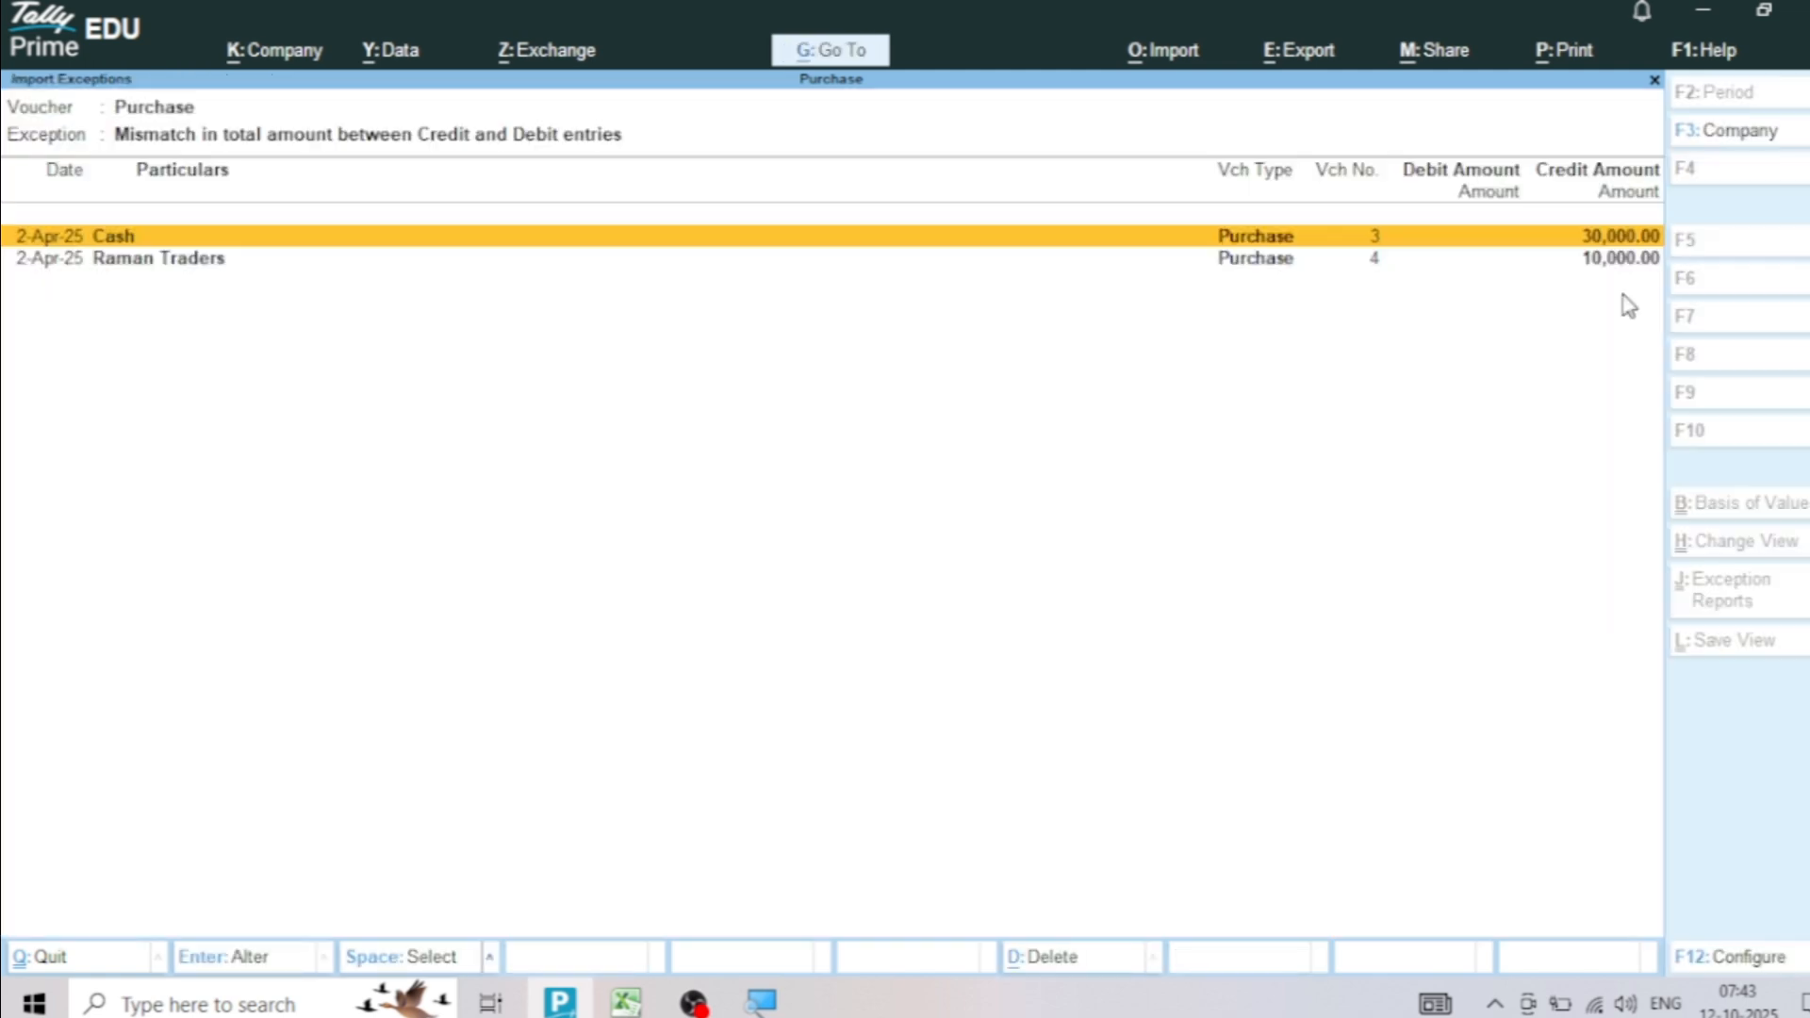
# Open the mismatched Cash purchase voucher, set its IGST amount to 2,000 and save it
pyautogui.press('Return')
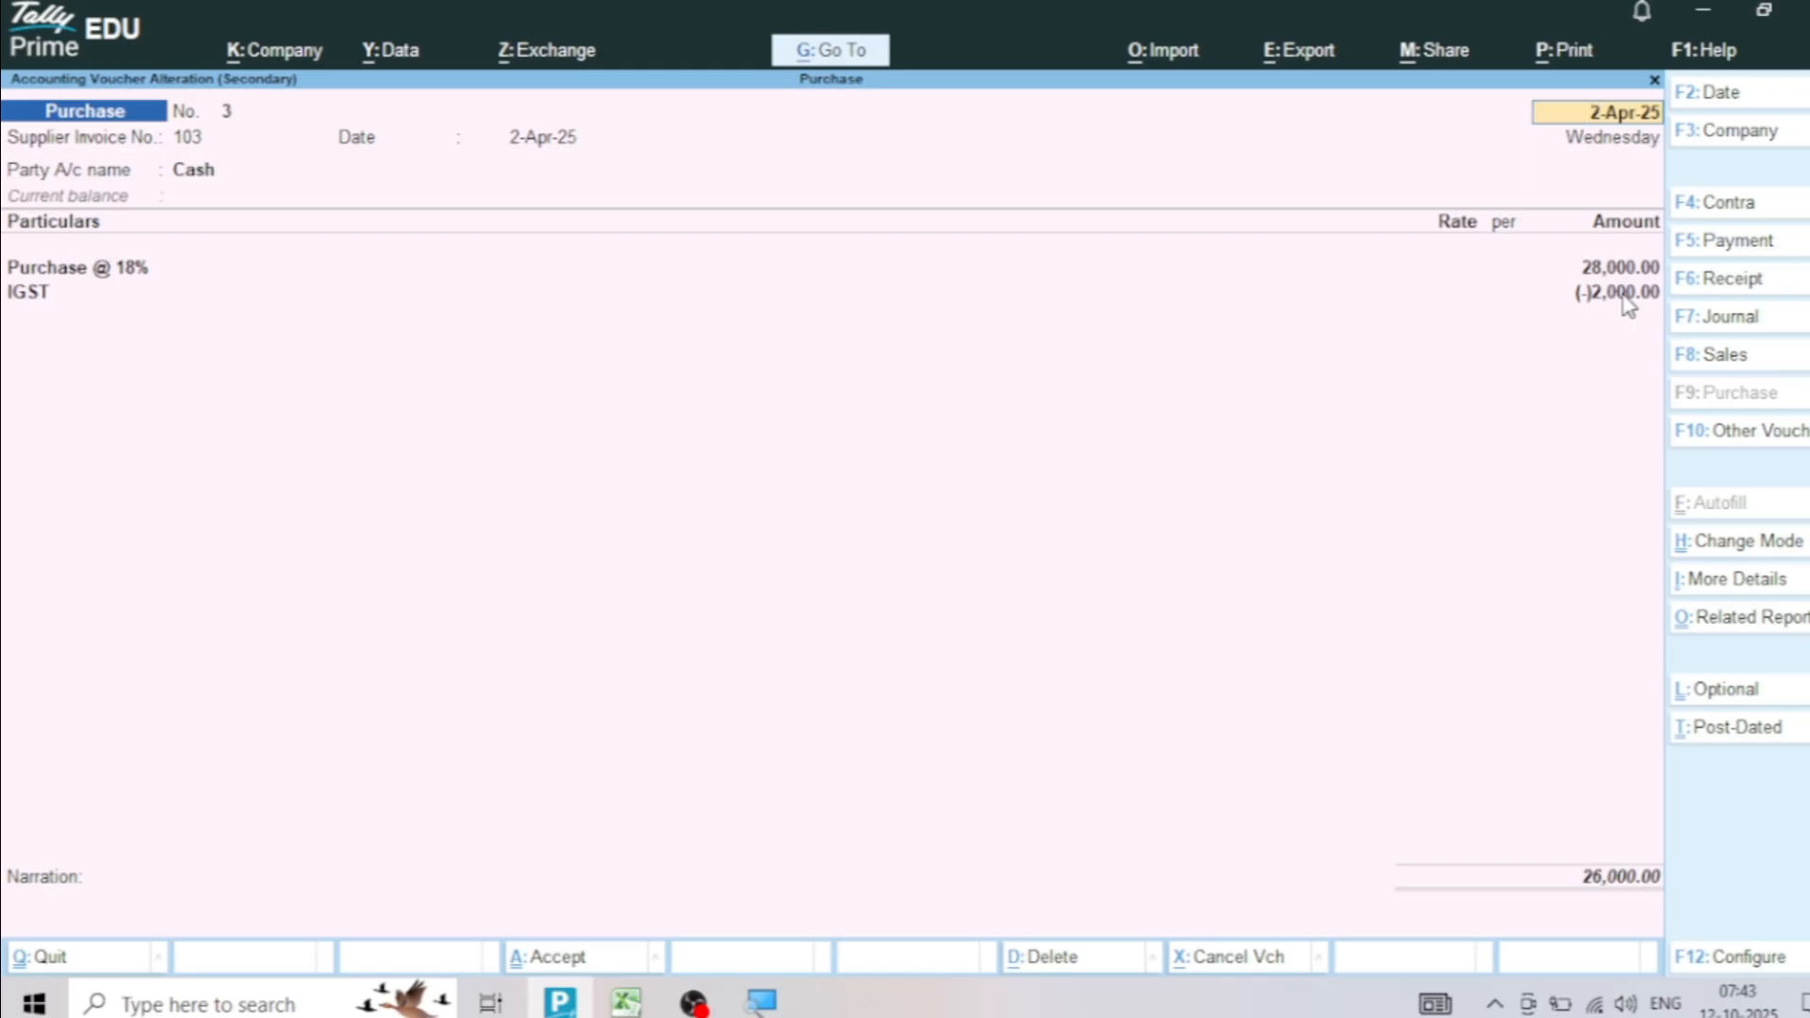
pyautogui.click(1610, 298)
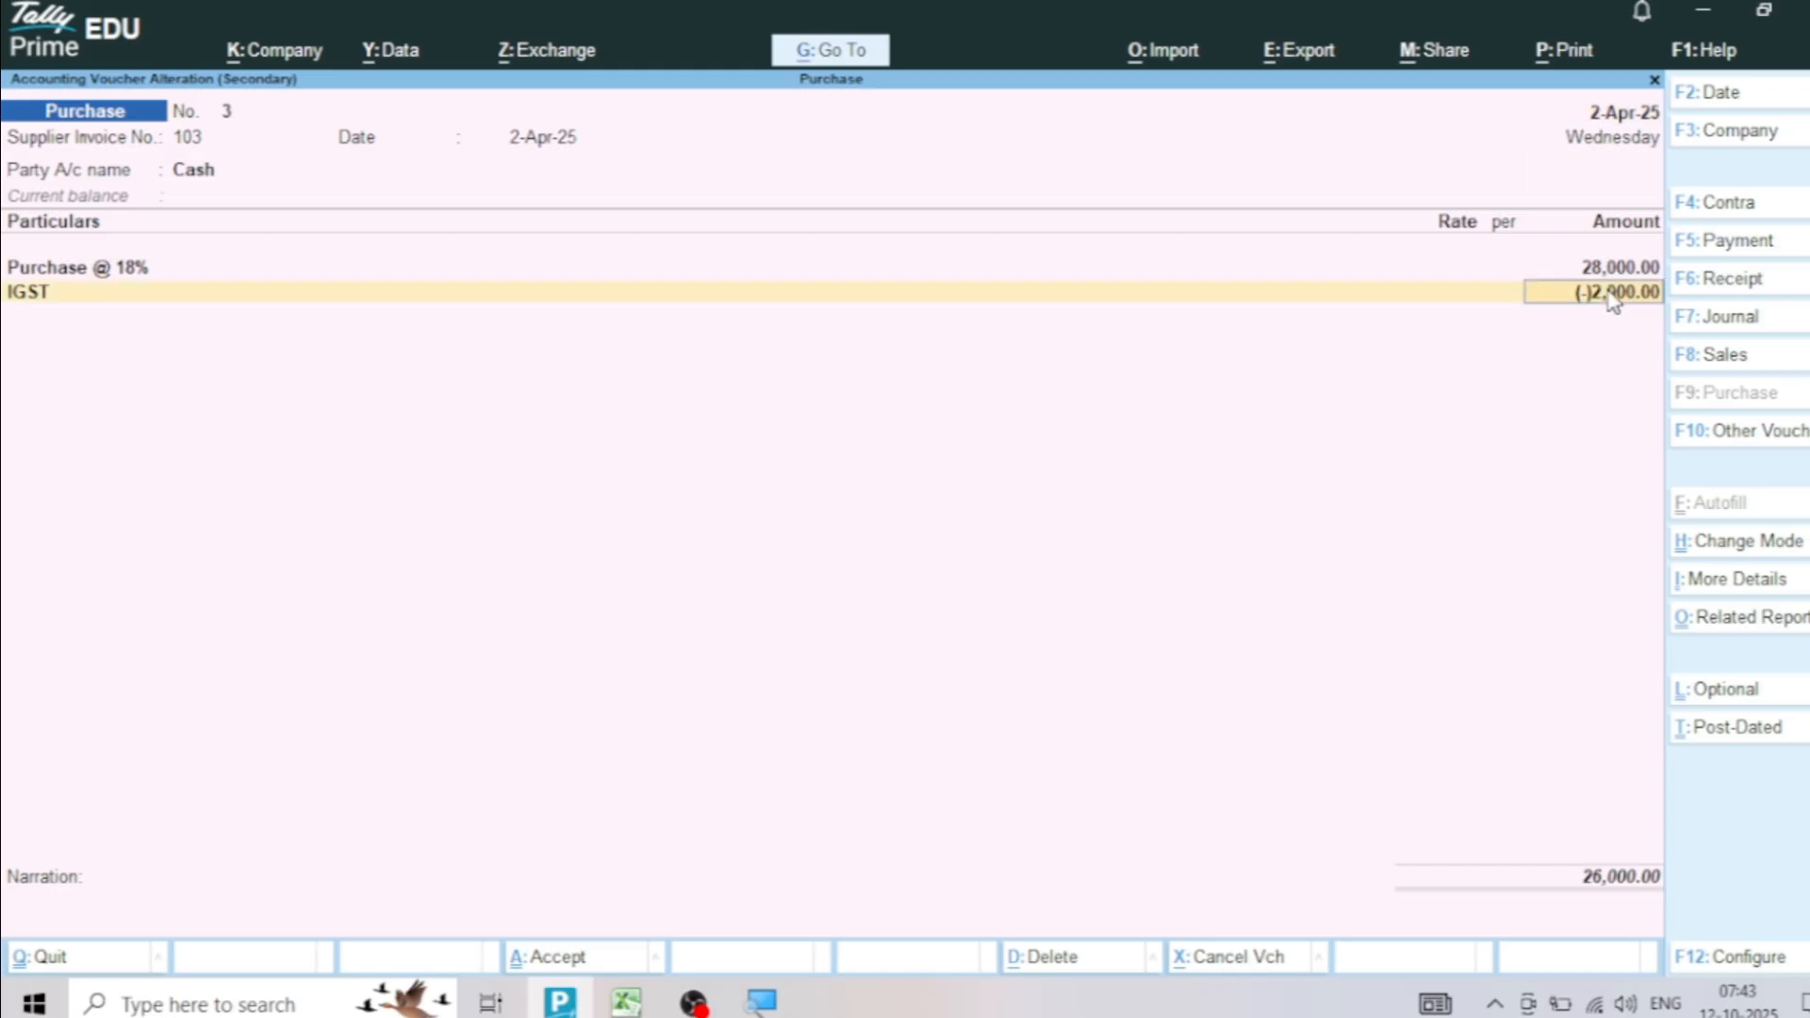
pyautogui.write('2,000')
pyautogui.press('Return')
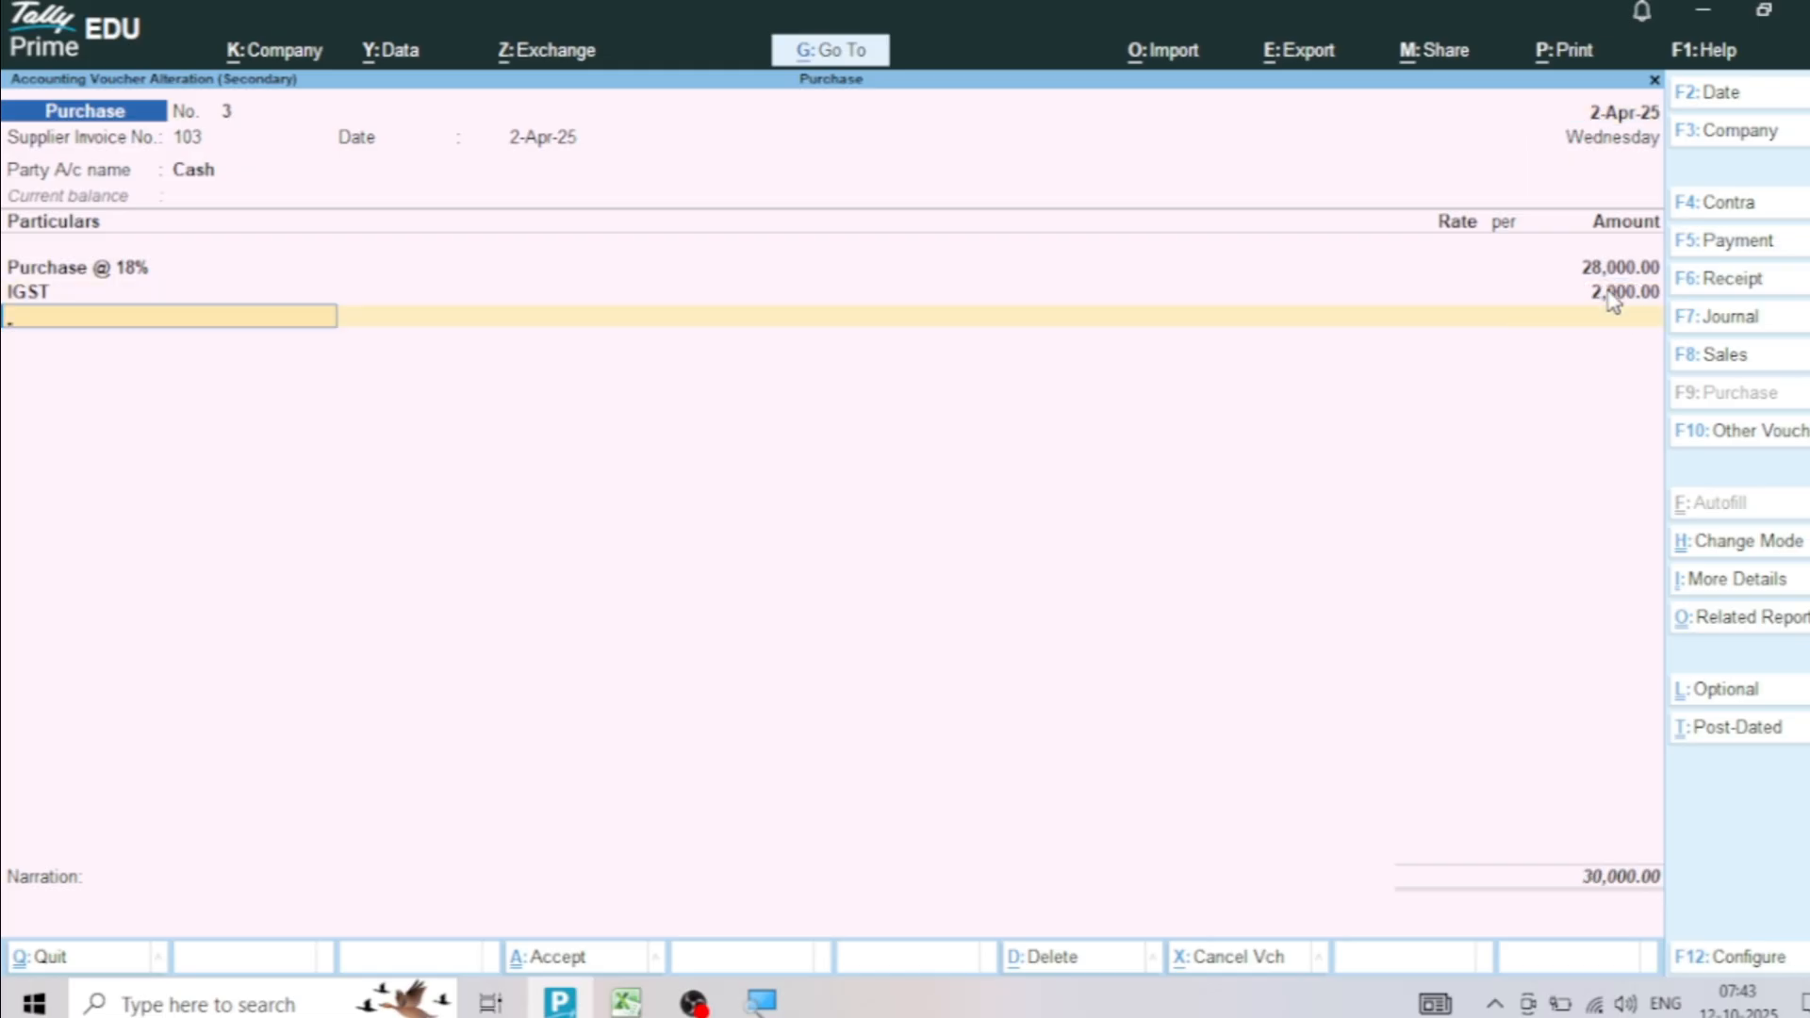
pyautogui.hotkey('ctrl', 'a')
# Open the mismatched Raman Traders purchase voucher, set both CGST and SGST to 500 and save it
pyautogui.press('Return')
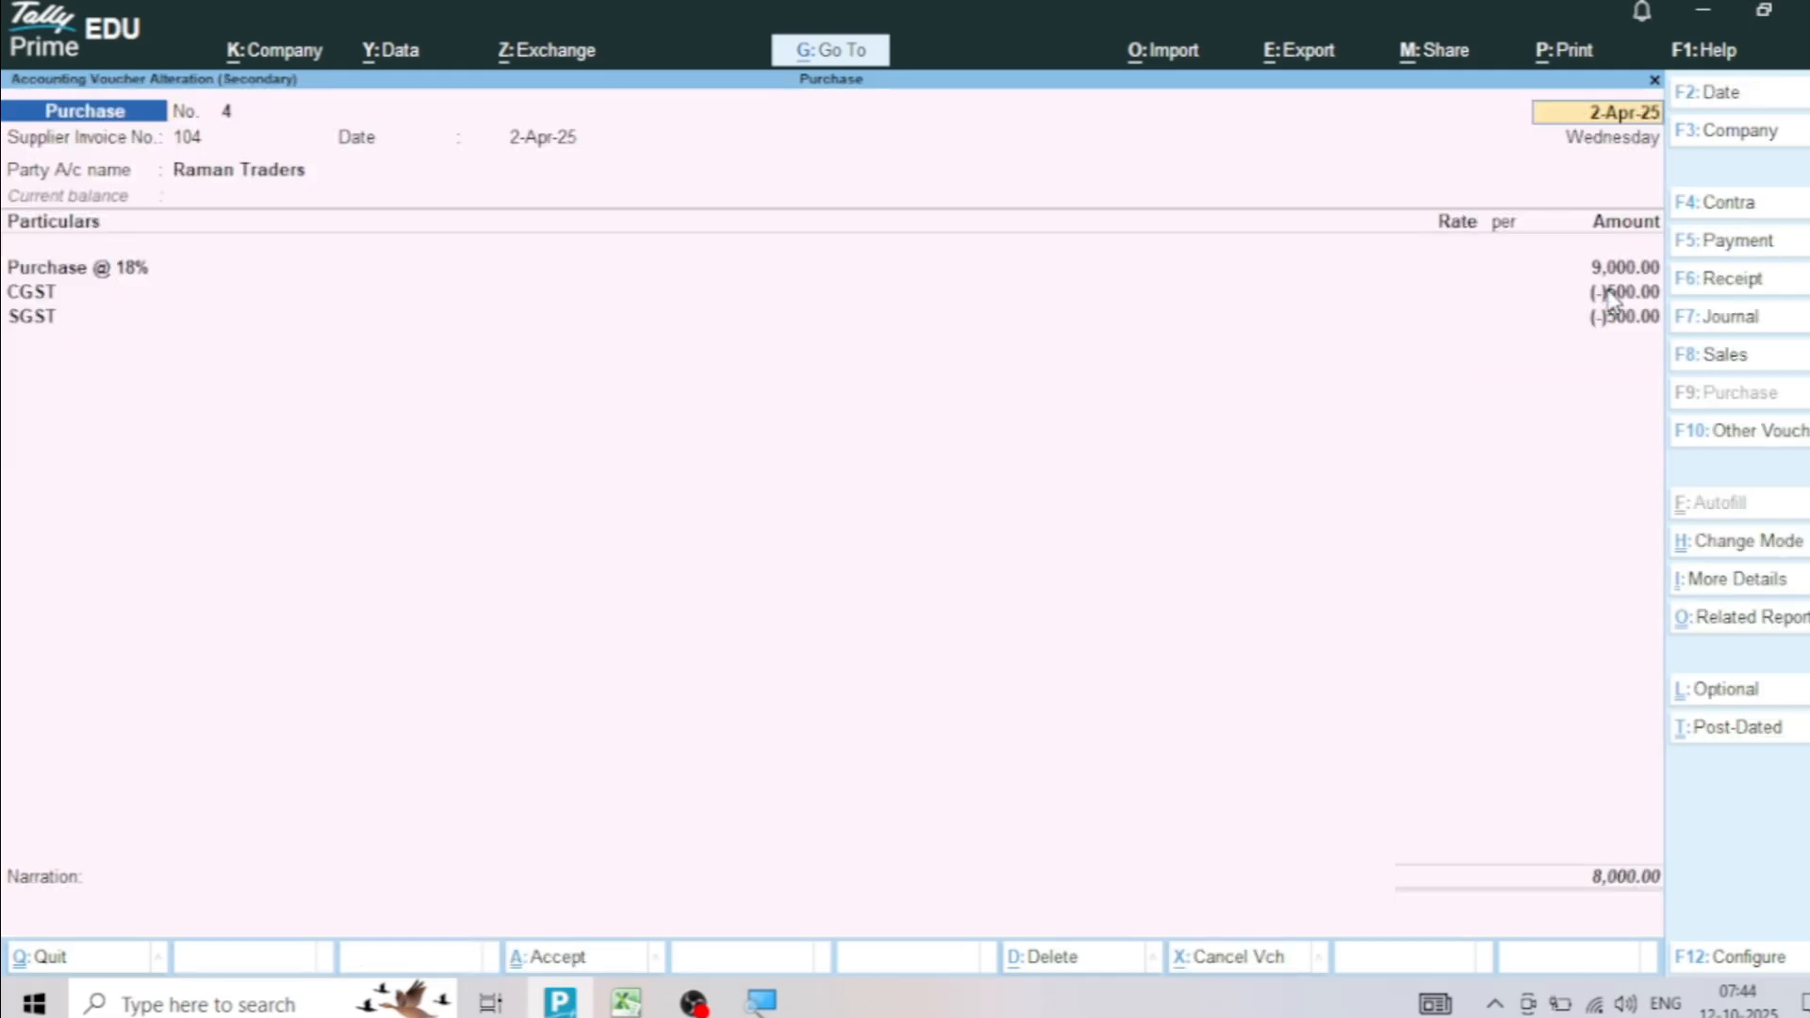
pyautogui.click(1600, 294)
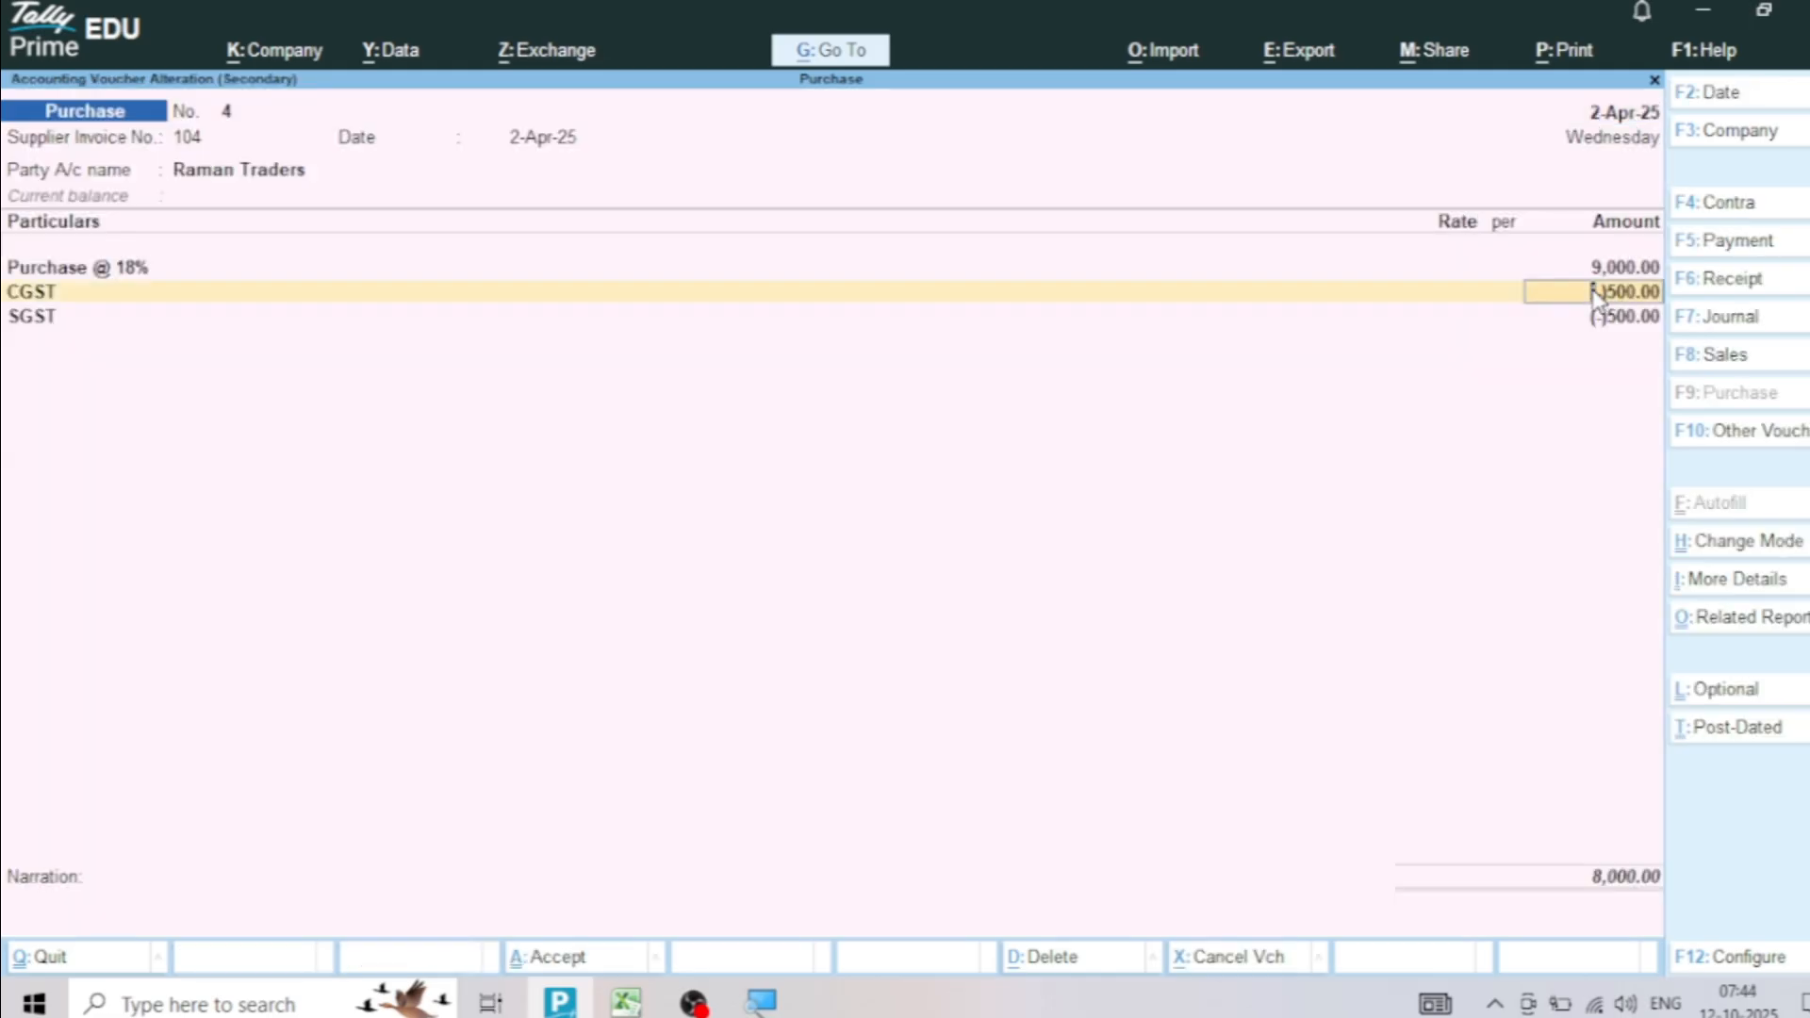
pyautogui.write('500')
pyautogui.press('Return')
pyautogui.press('Return')
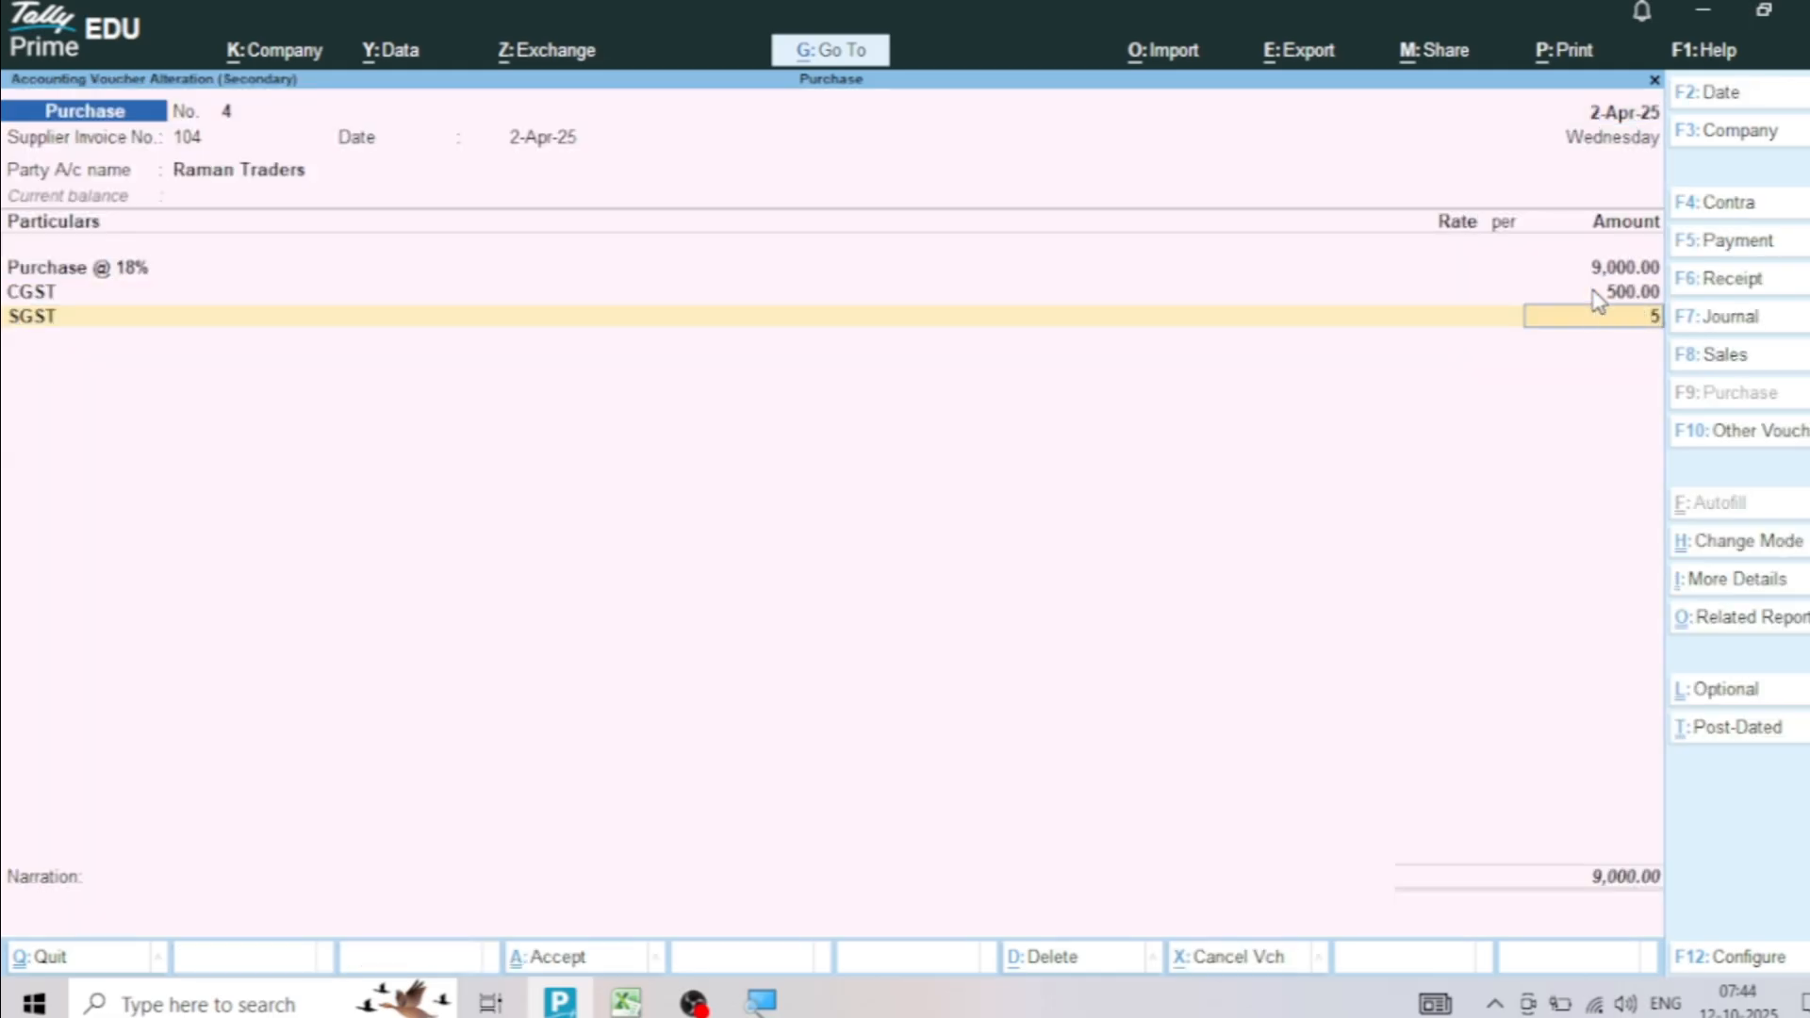
pyautogui.write('500')
pyautogui.press('Return')
pyautogui.hotkey('ctrl', 'a')
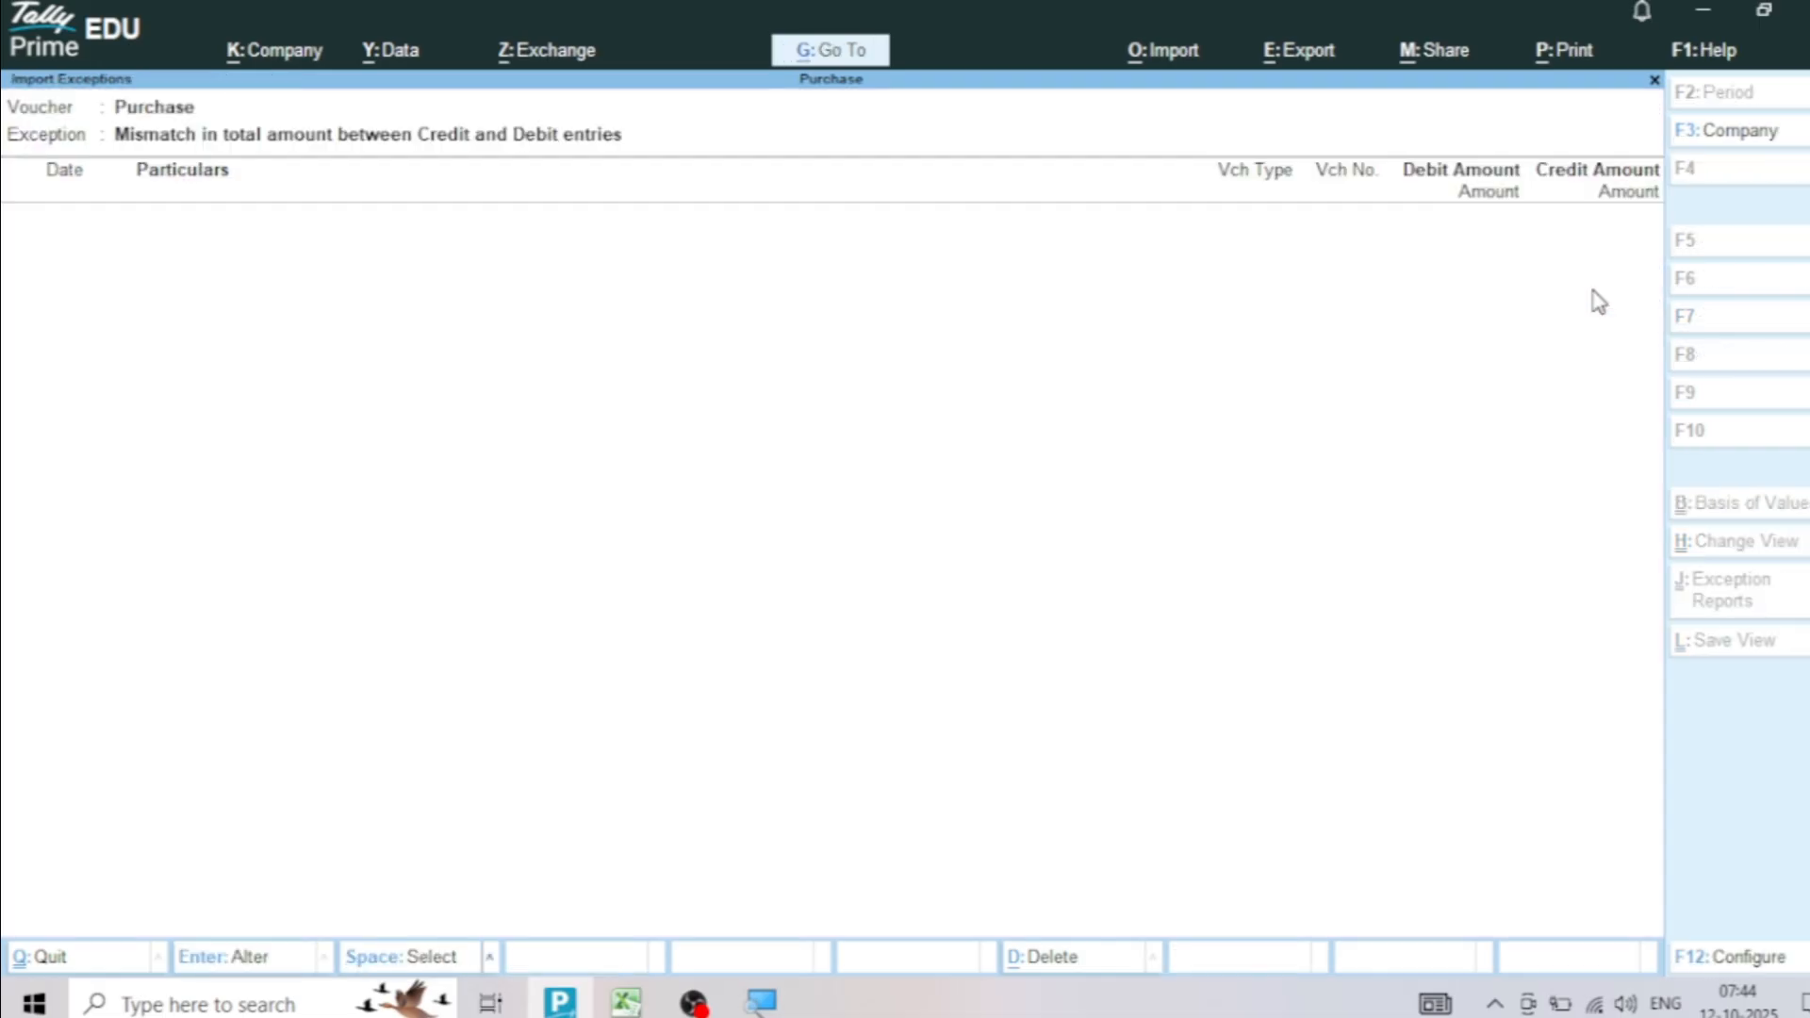
# Leave the import exceptions, view the Day Book from 1-4-2025 to 2-4-2025 and compare its vouchers with the Purchase workbook in Excel
pyautogui.press('Escape')
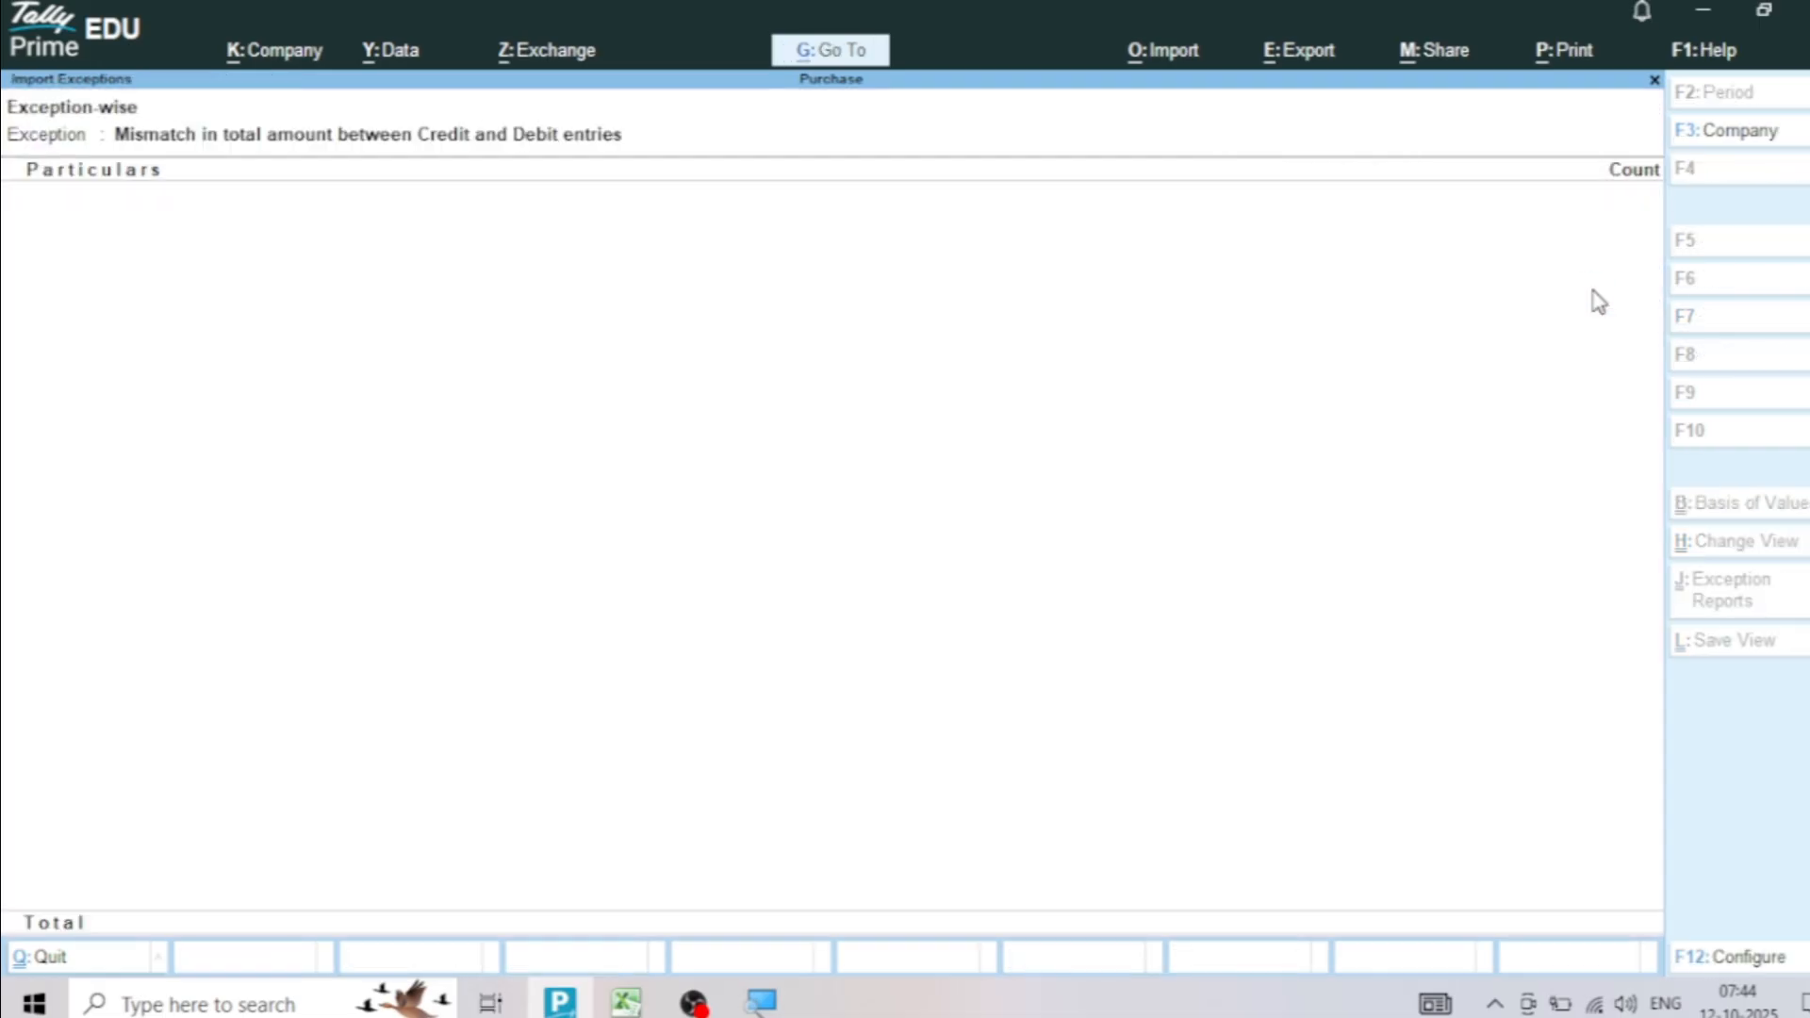
pyautogui.press('Escape')
pyautogui.press('Escape')
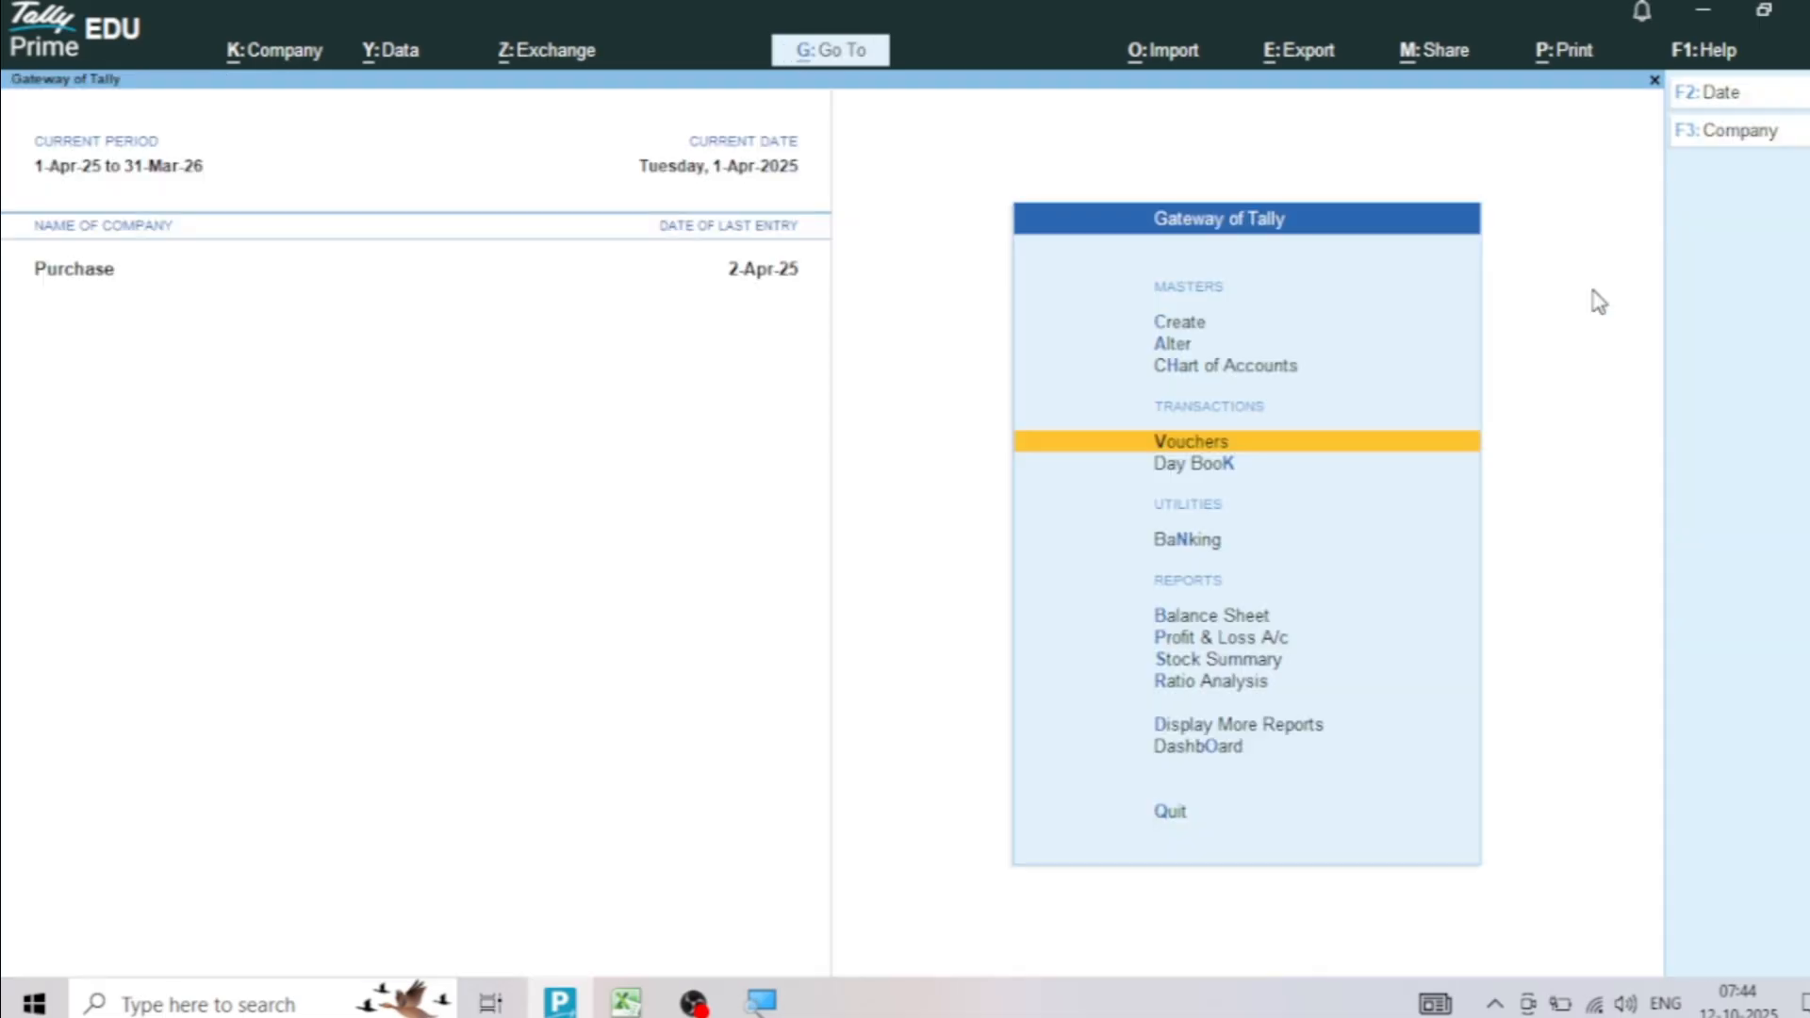
pyautogui.press('Down')
pyautogui.press('Return')
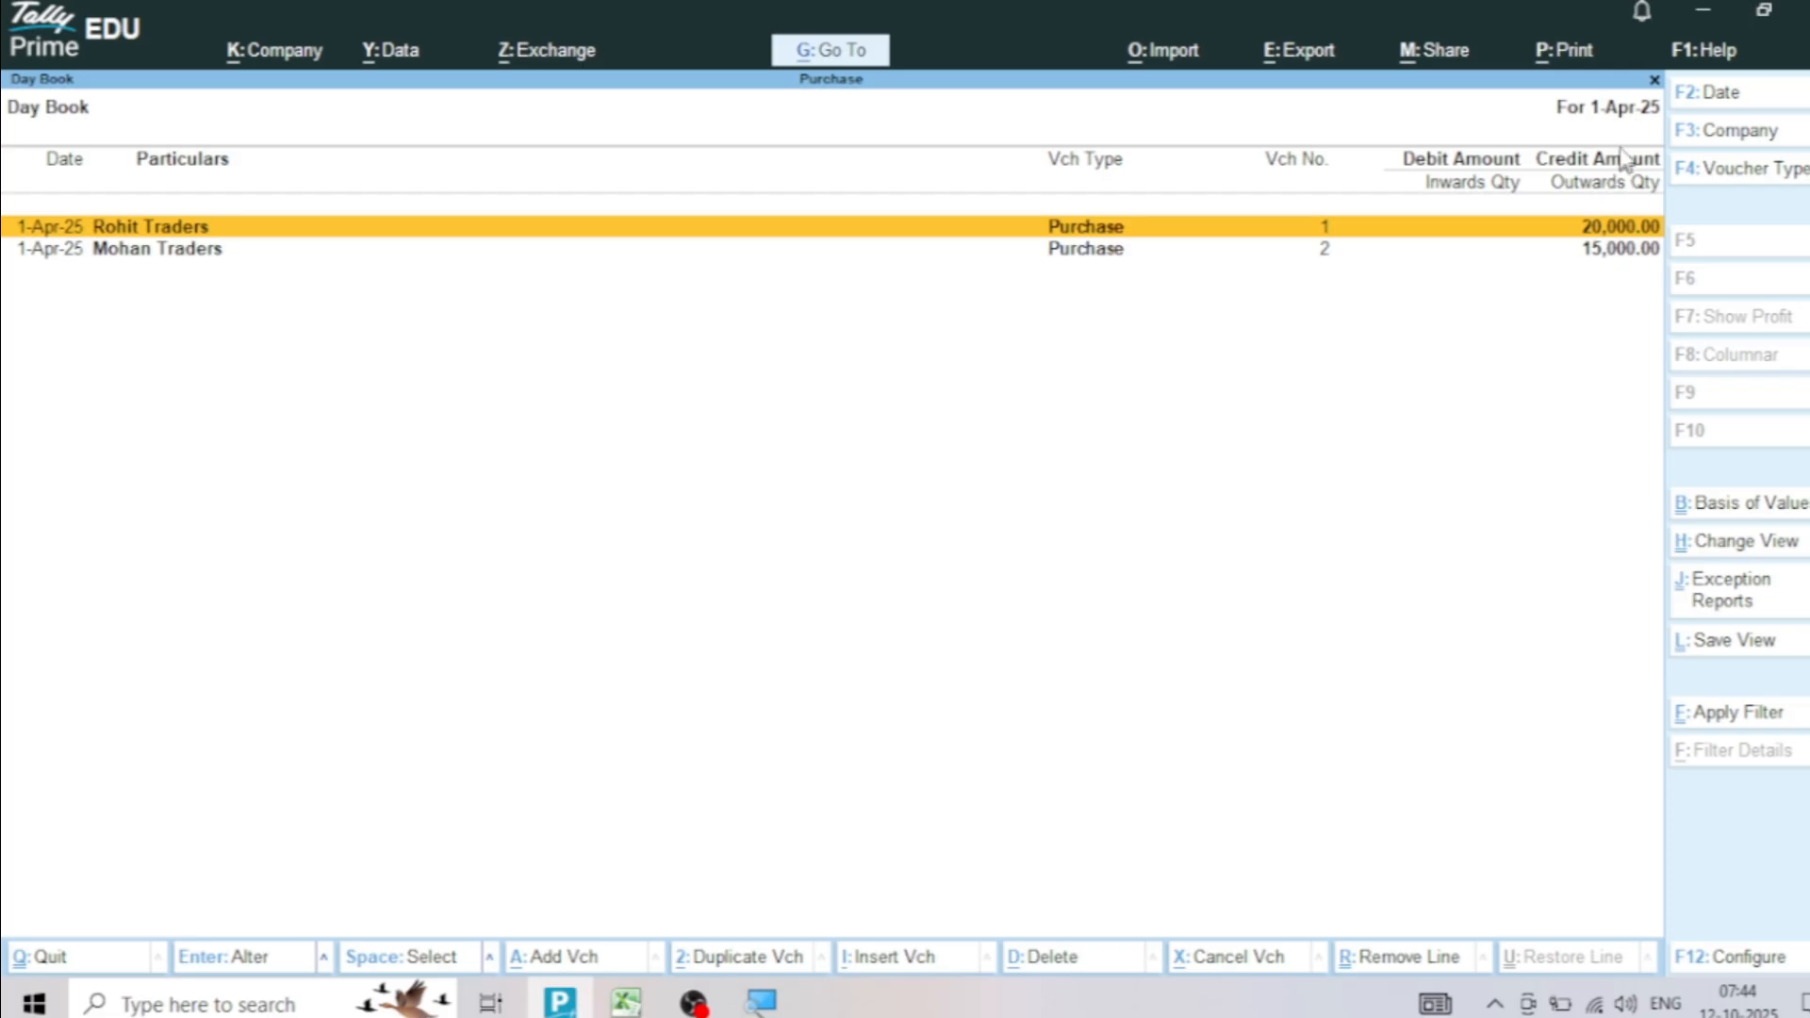
pyautogui.click(1726, 95)
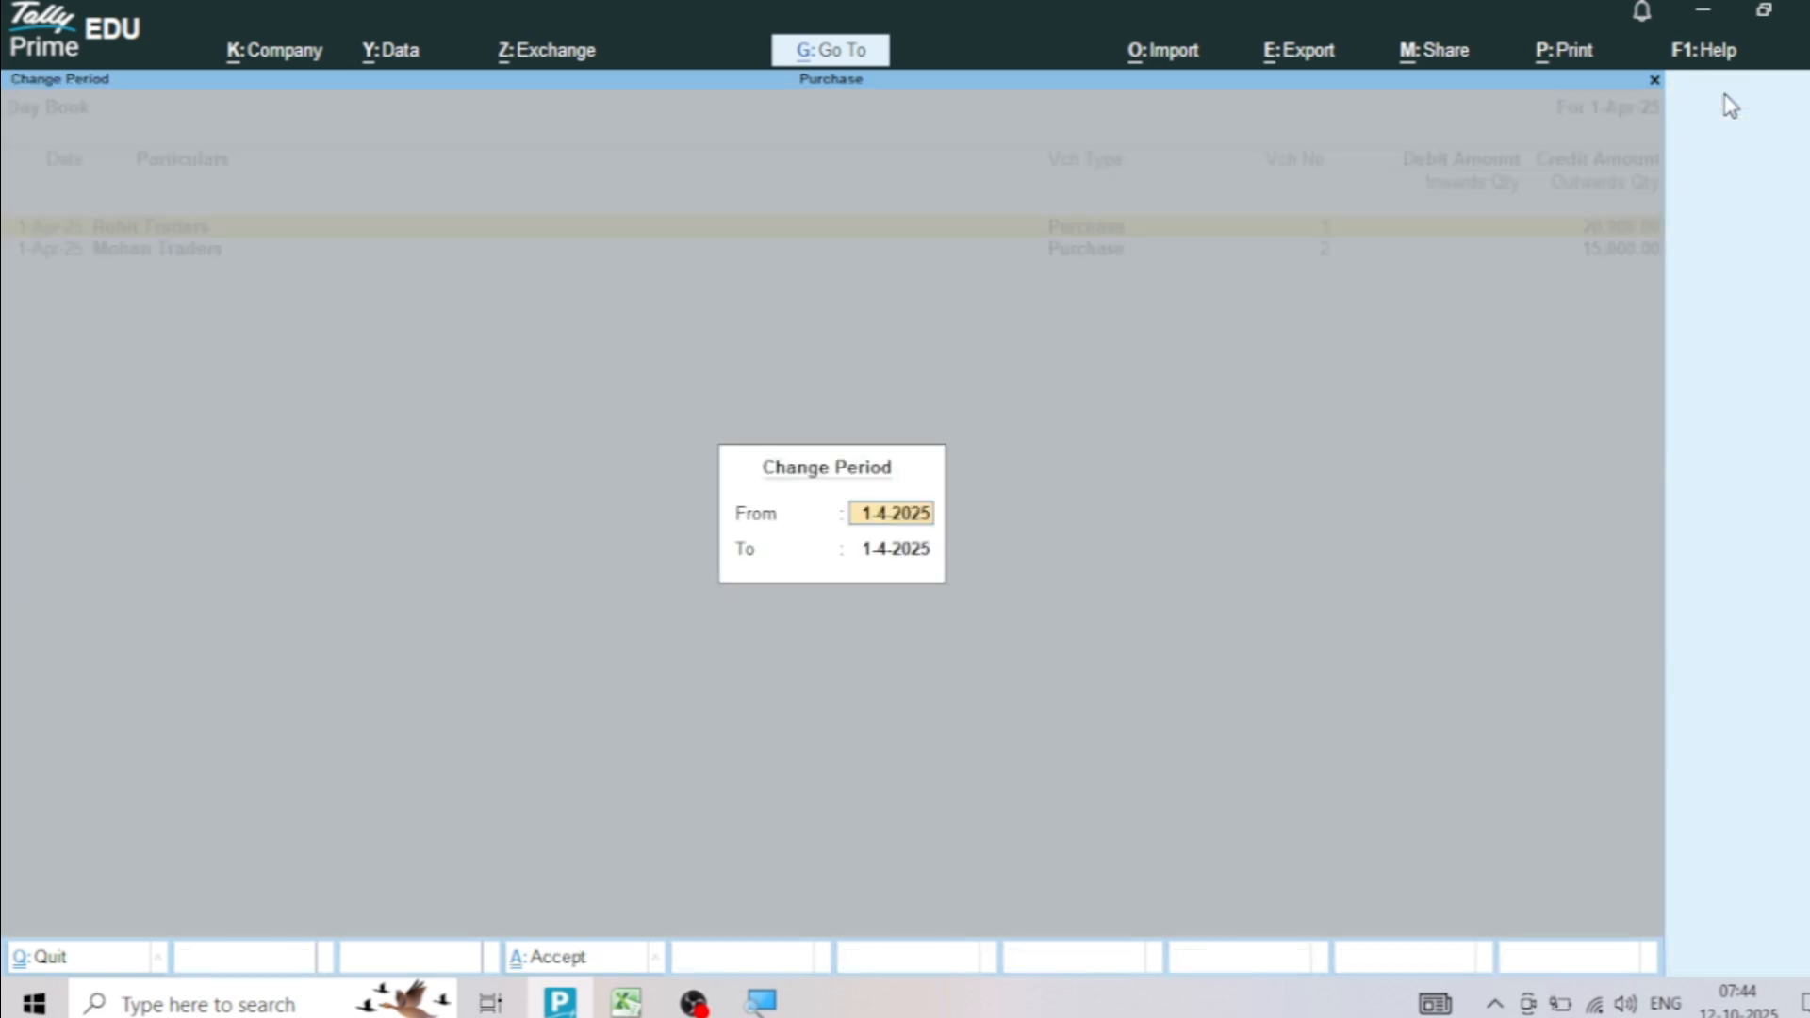
pyautogui.press('Return')
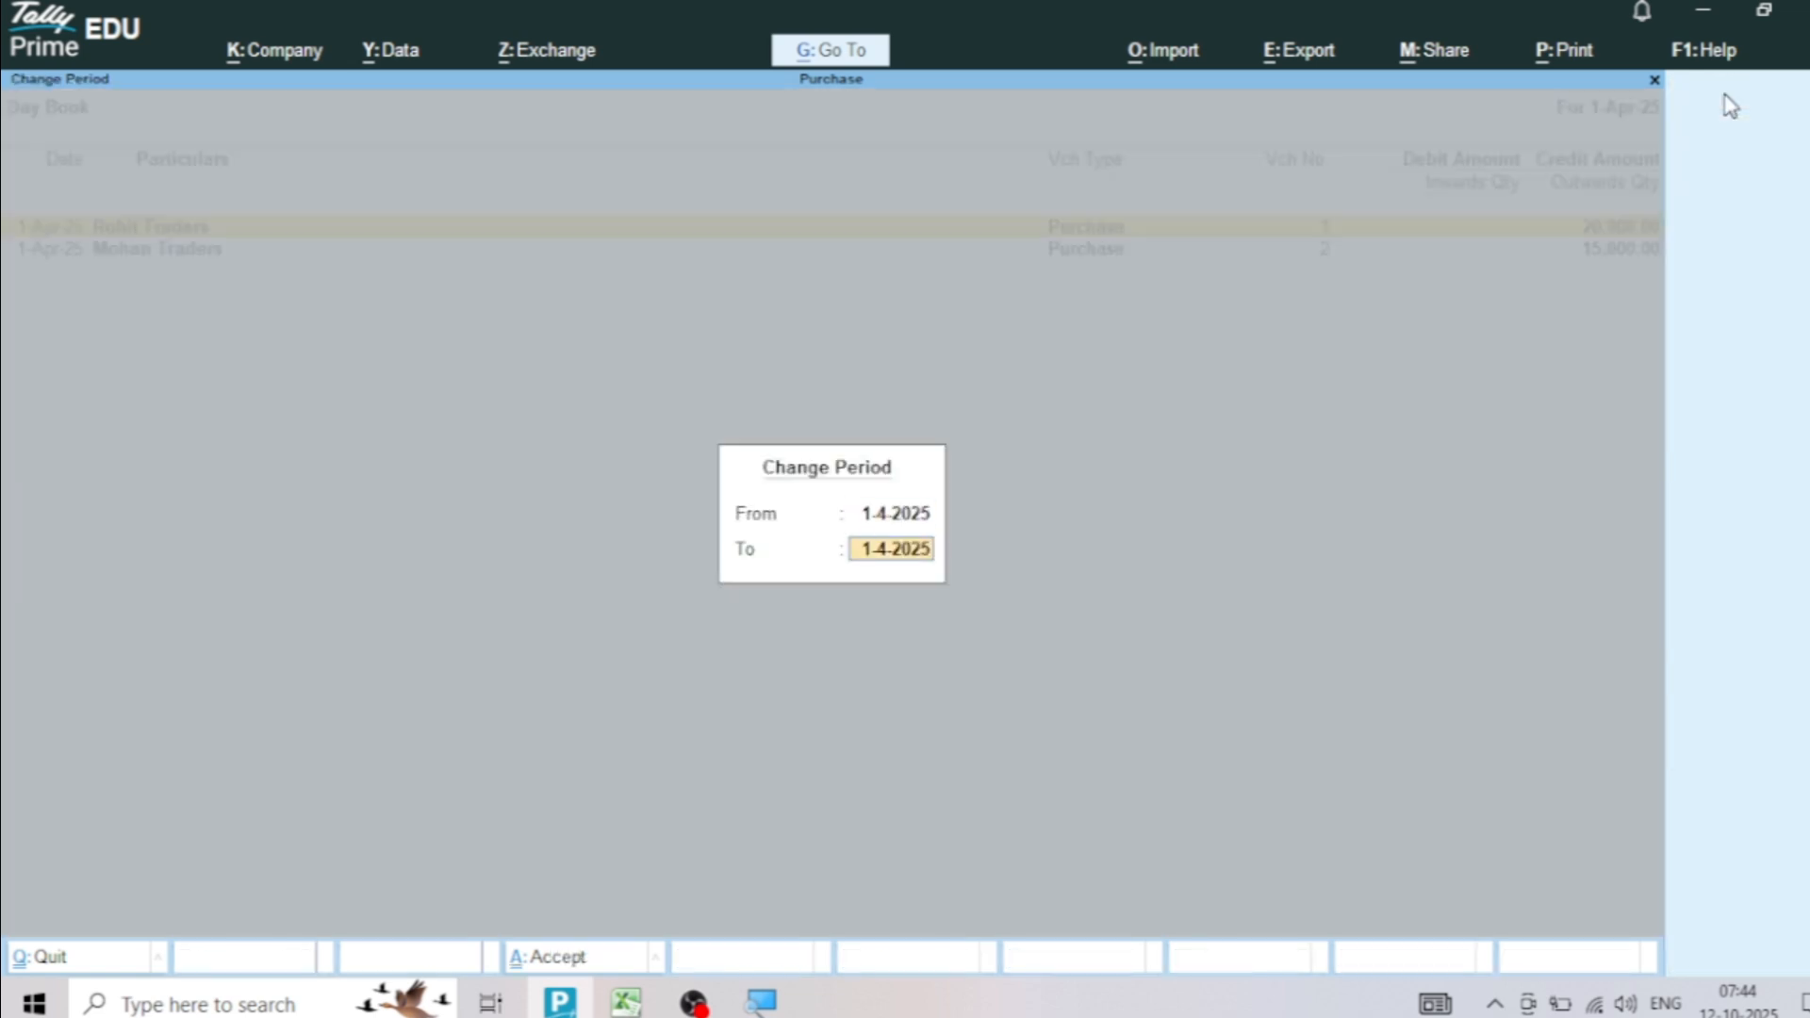
pyautogui.write('2.4.25')
pyautogui.press('Return')
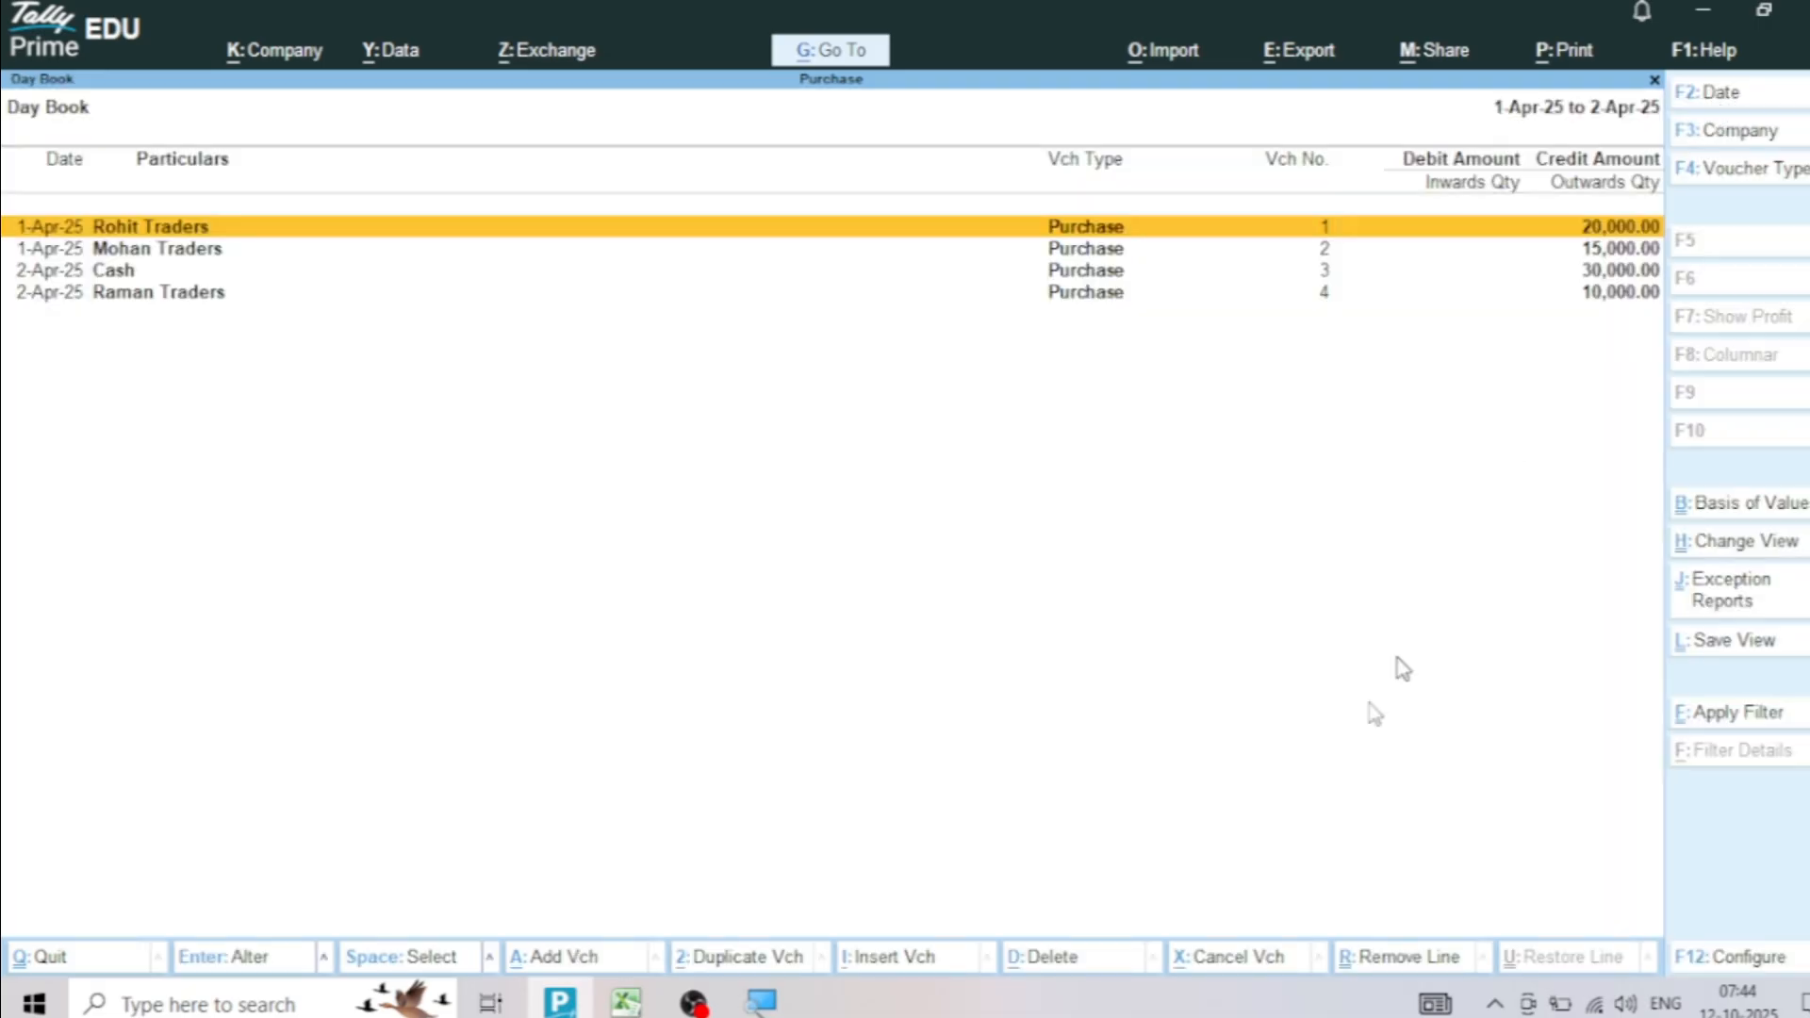
pyautogui.click(626, 1002)
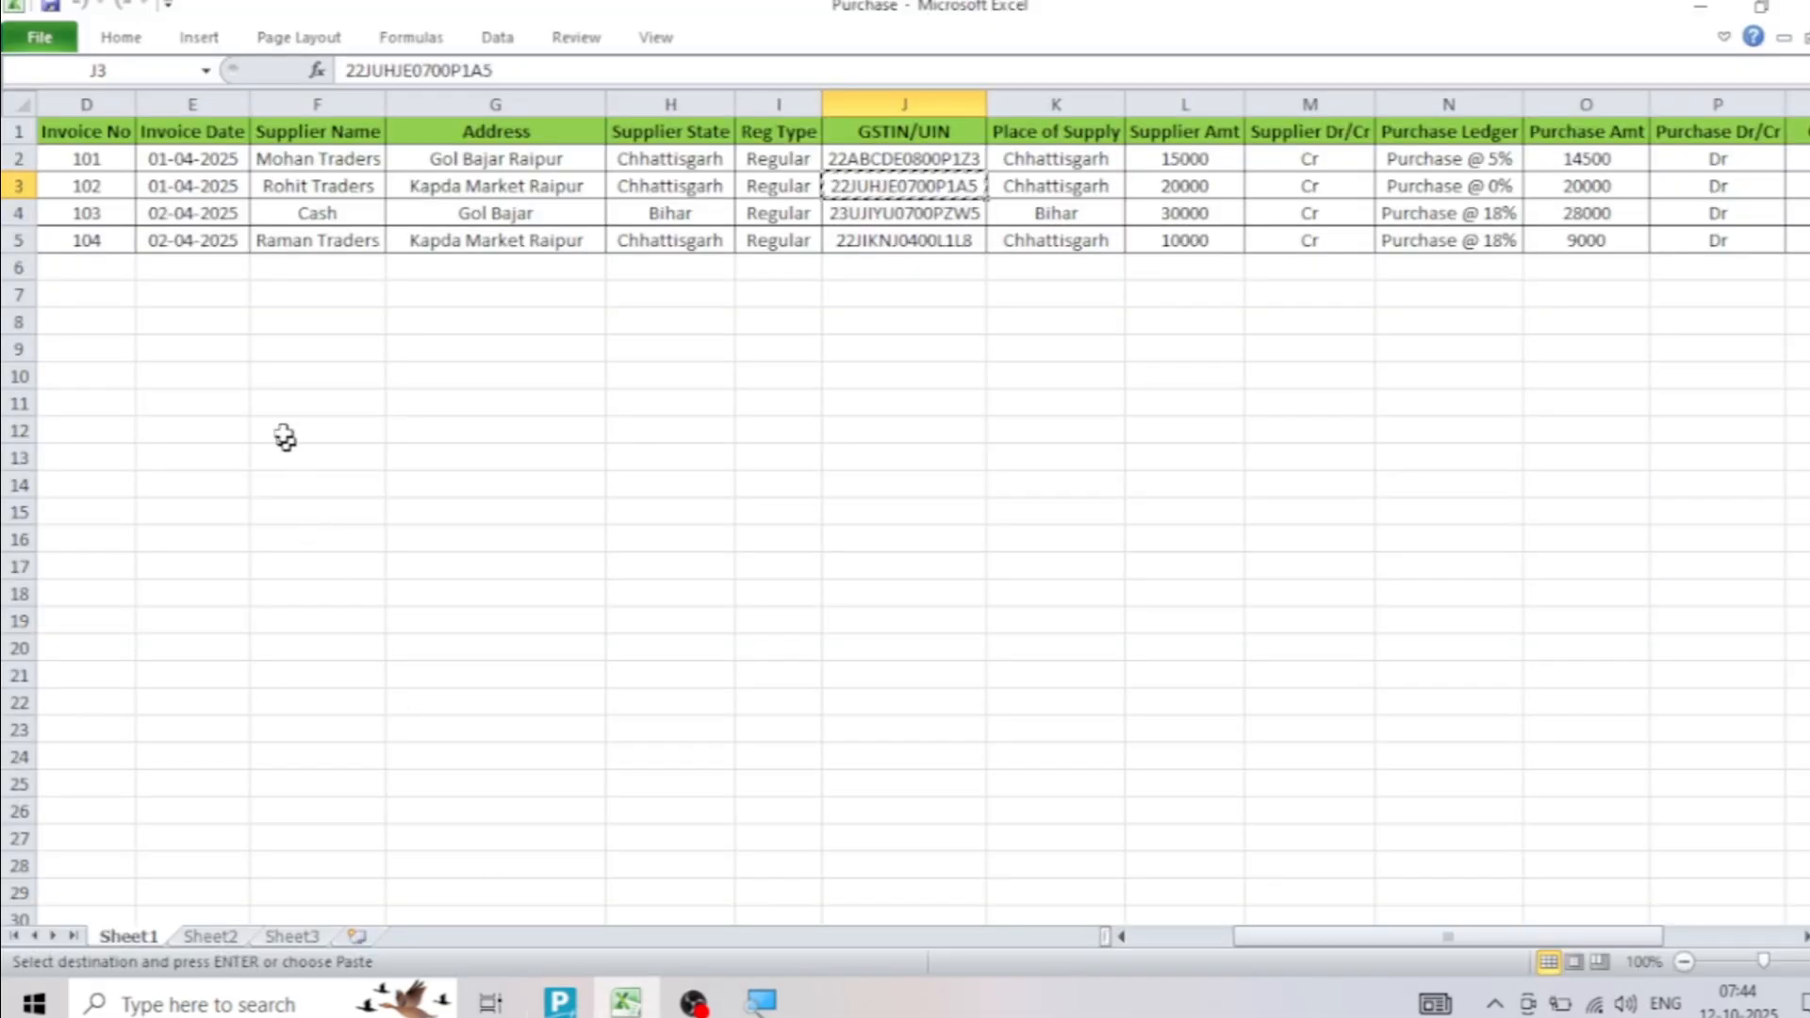
pyautogui.hotkey('alt', 'Tab')
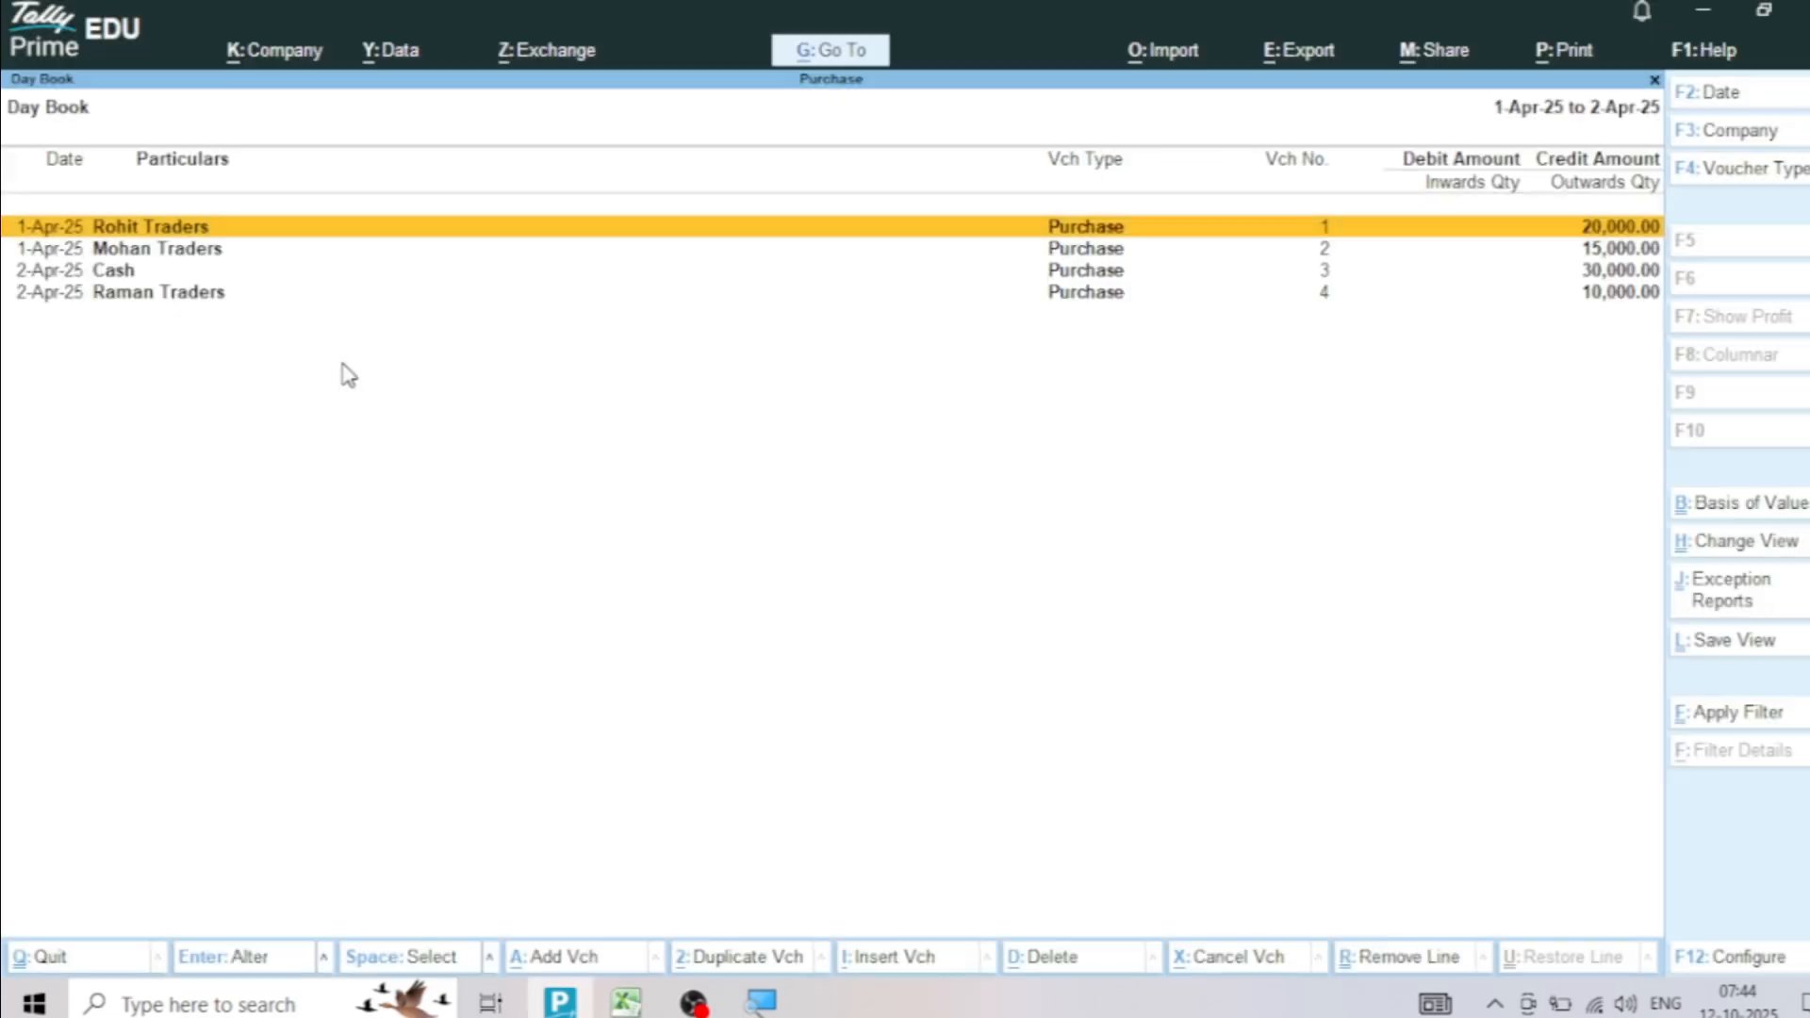
# Close the Day Book and open the Balance Sheet to review the imported purchases' effect
pyautogui.press('Escape')
pyautogui.press('Down')
pyautogui.press('Down')
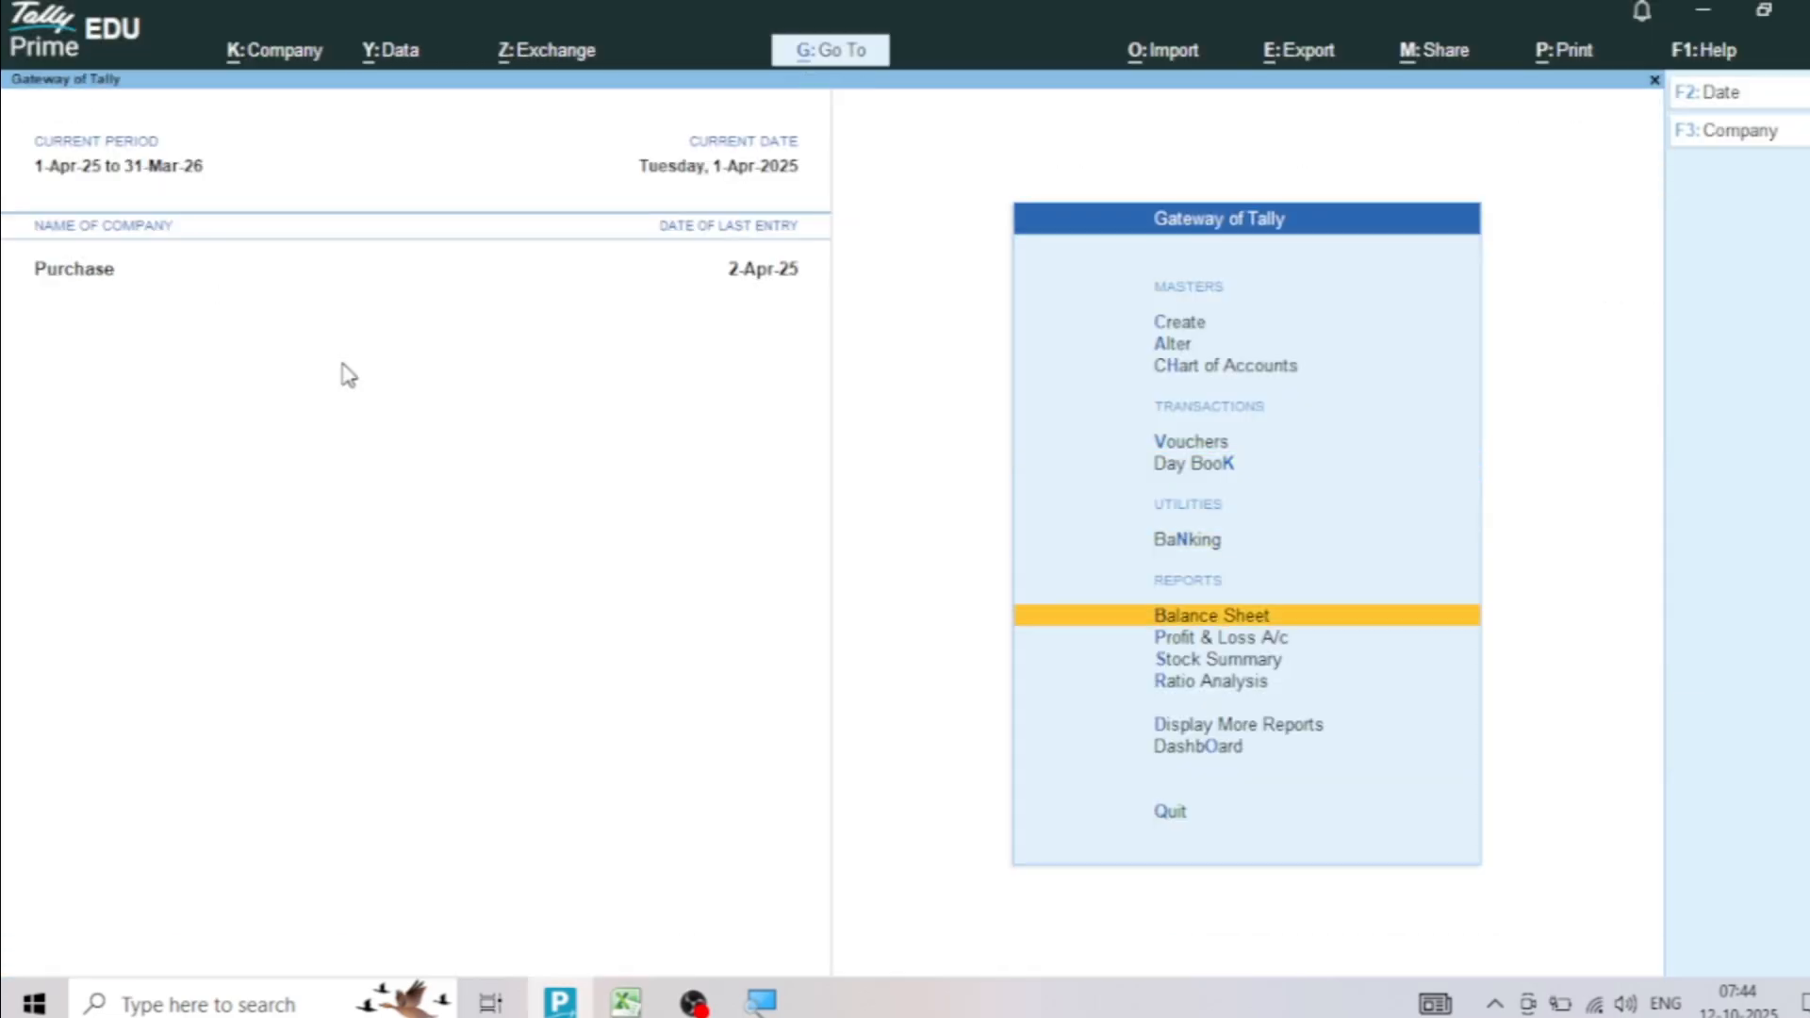
pyautogui.press('Return')
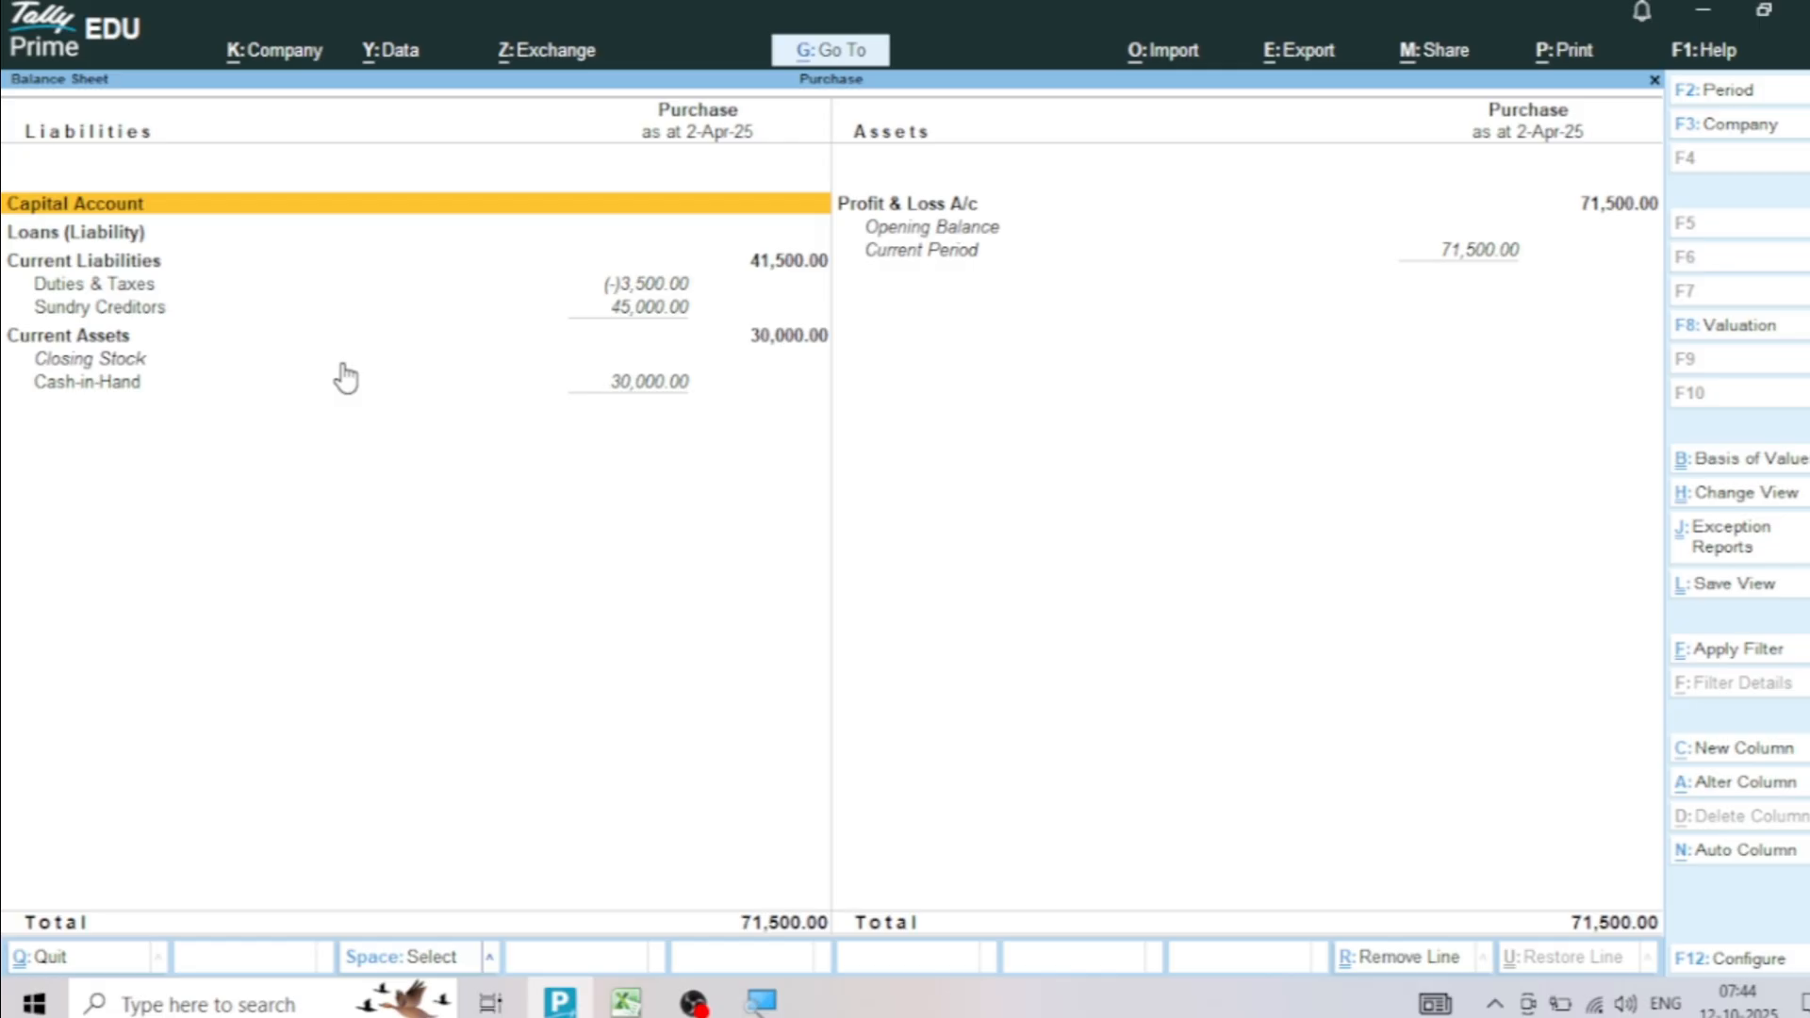
# Review the Profit & Loss A/c in detailed form to examine the individual purchase ledgers, and return to the Gateway of Tally
pyautogui.press('Escape')
pyautogui.press('Down')
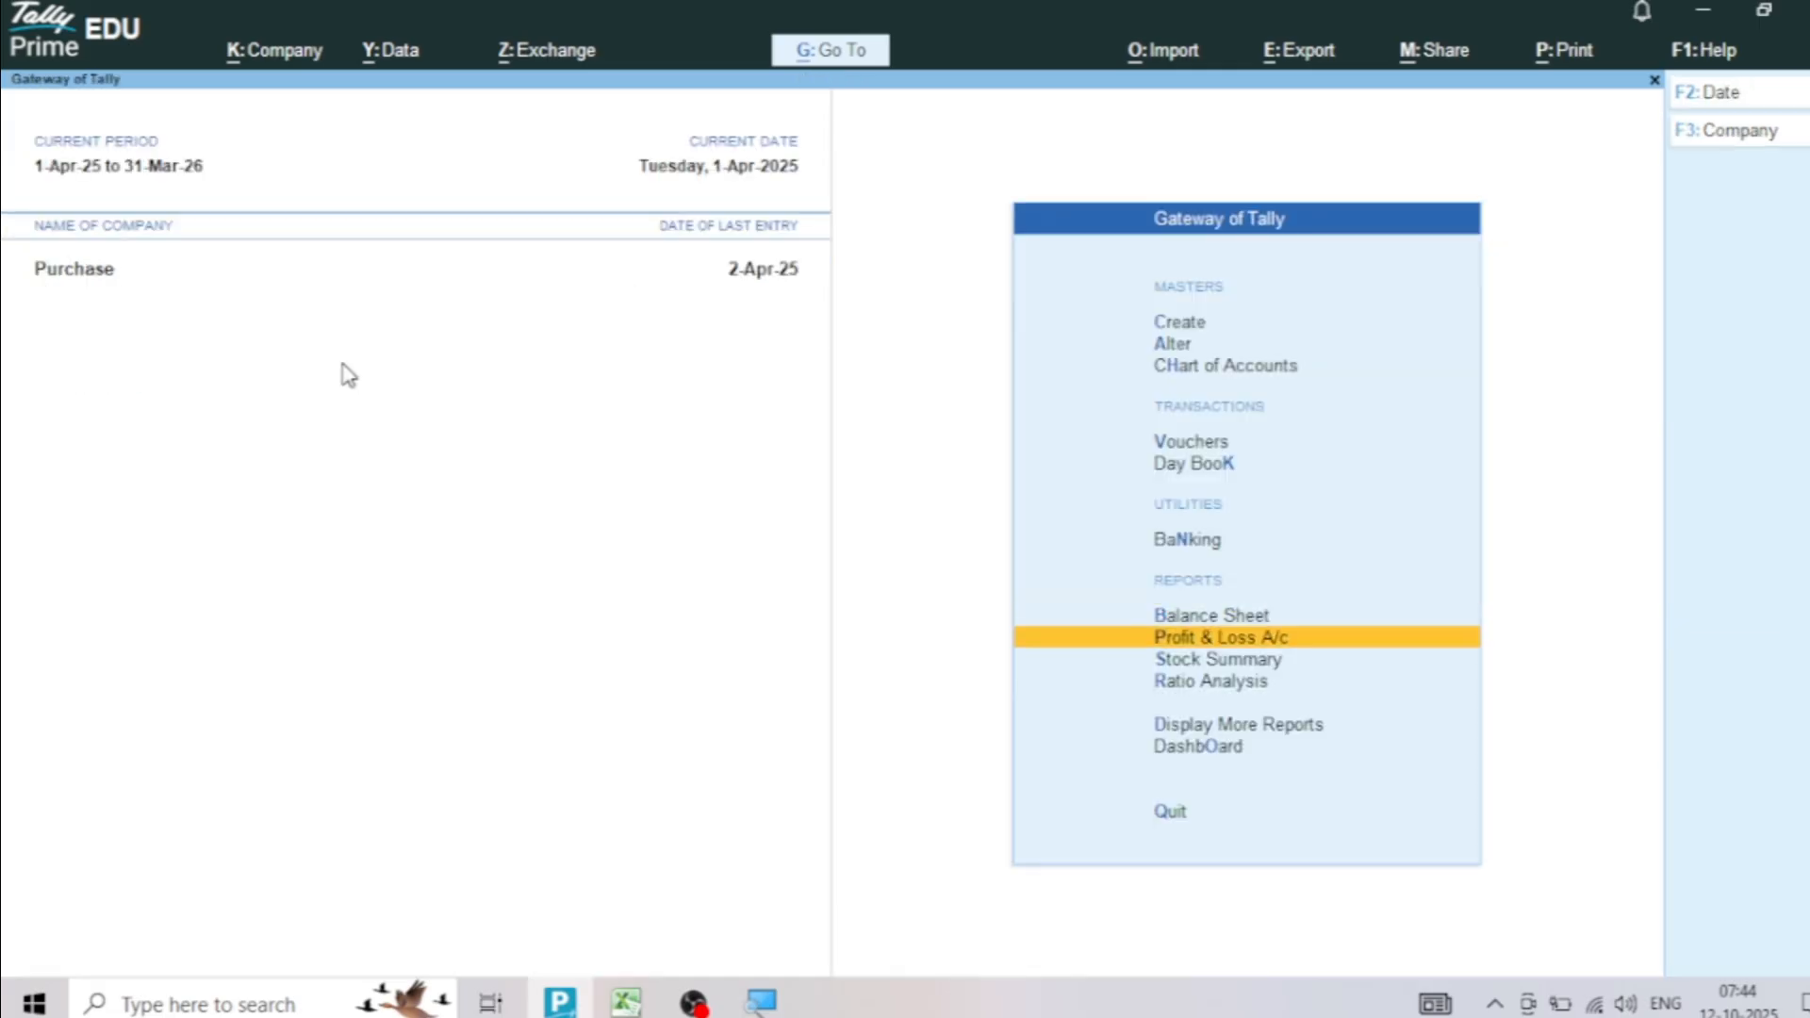
pyautogui.press('Return')
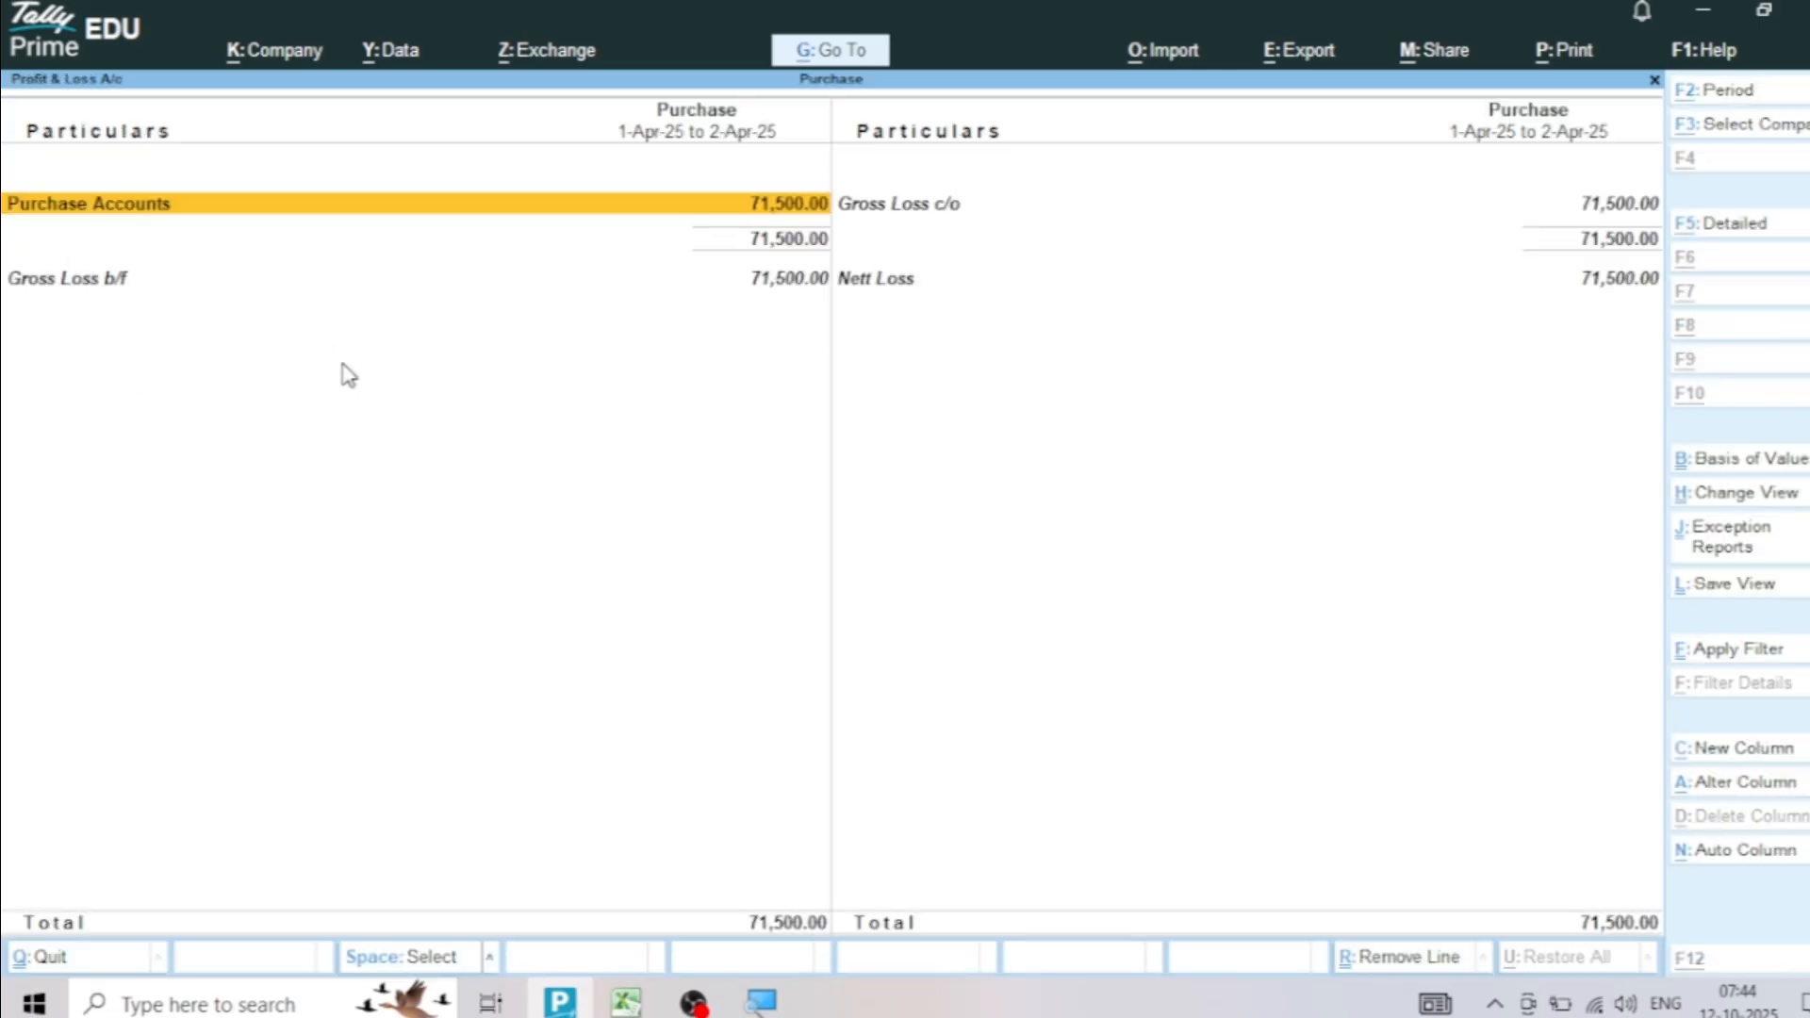
pyautogui.hotkey('alt', 'F5')
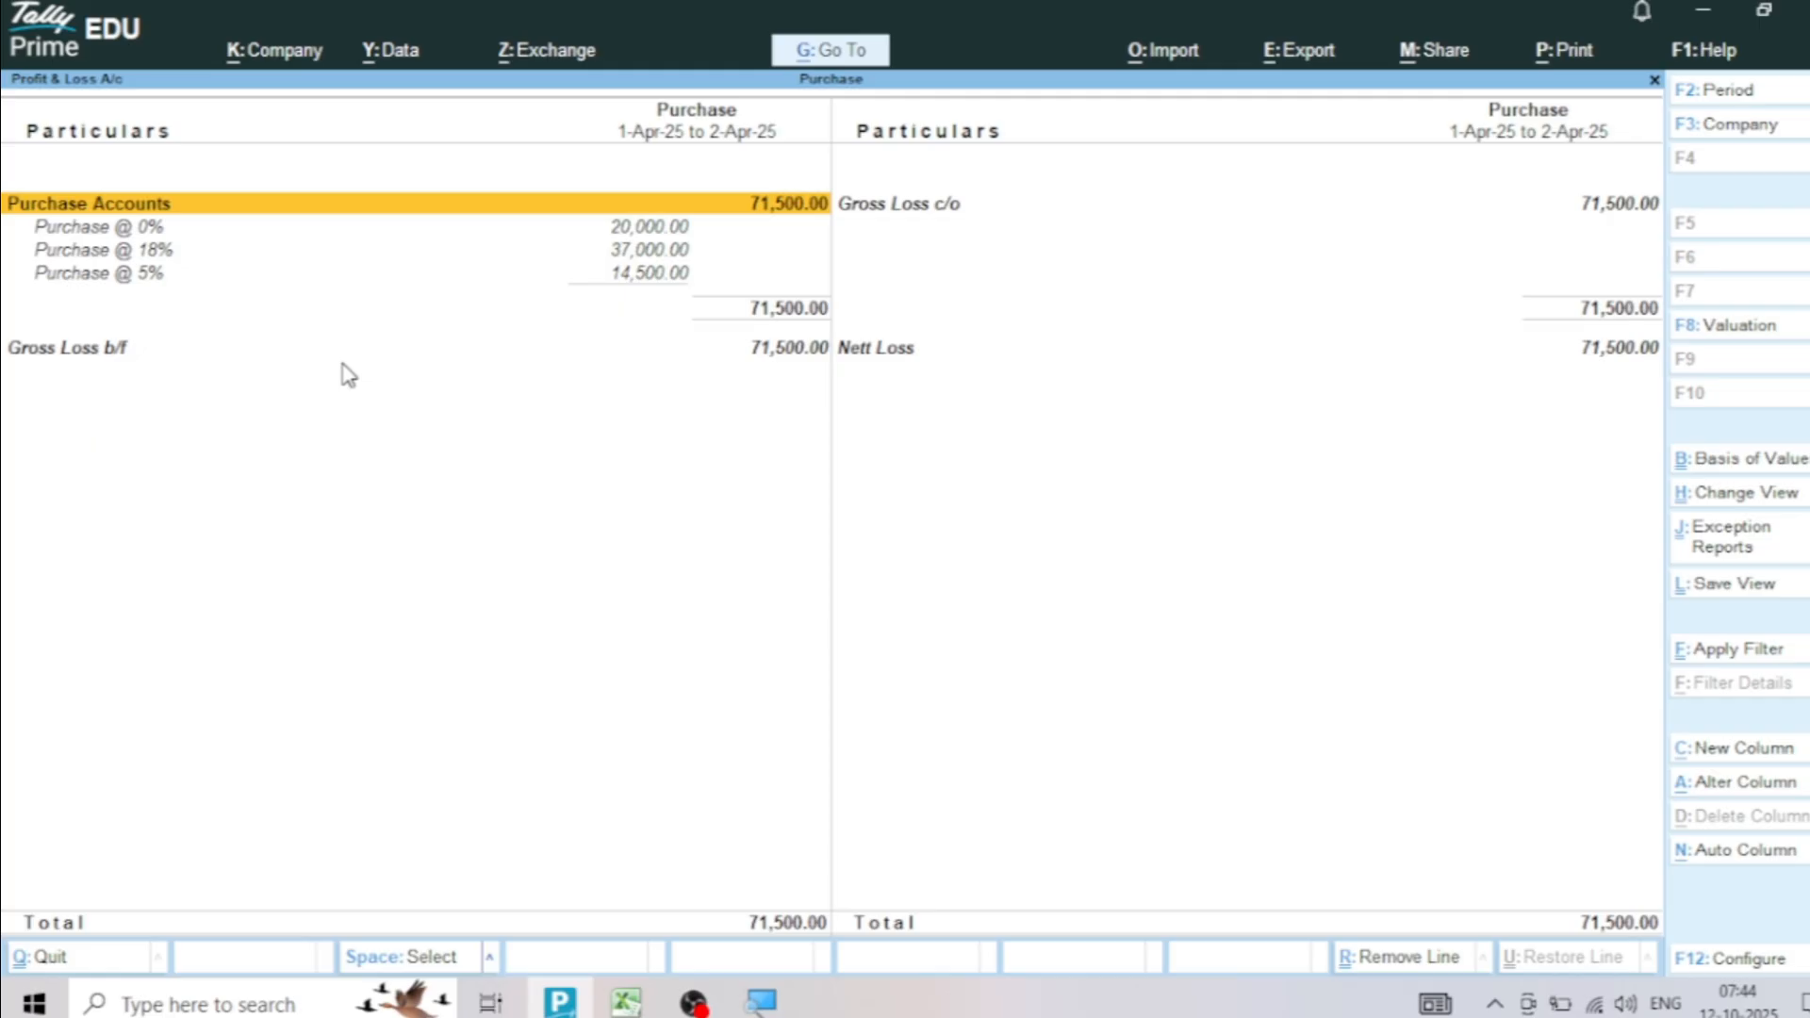
pyautogui.press('Escape')
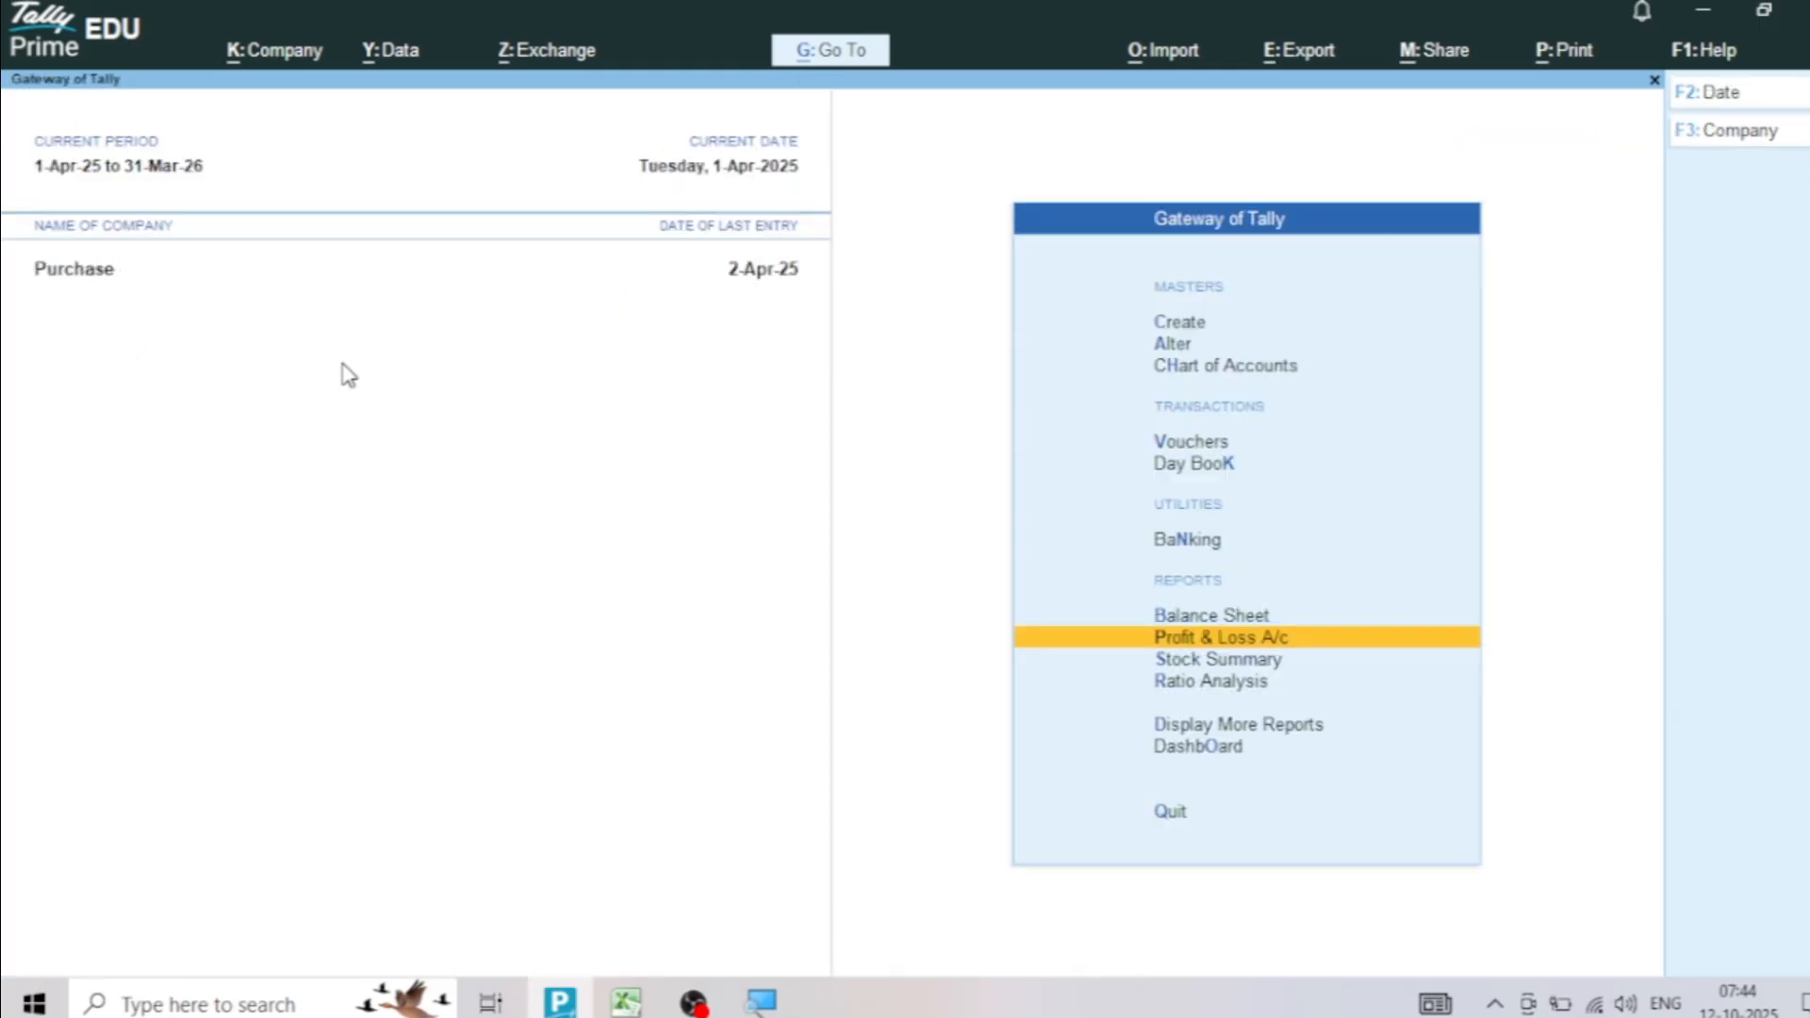
# Review the list of ledgers available for alteration and return to the Gateway of Tally
pyautogui.press('Up')
pyautogui.press('Up')
pyautogui.press('Up')
pyautogui.press('Up')
pyautogui.press('Up')
pyautogui.press('Up')
pyautogui.press('Return')
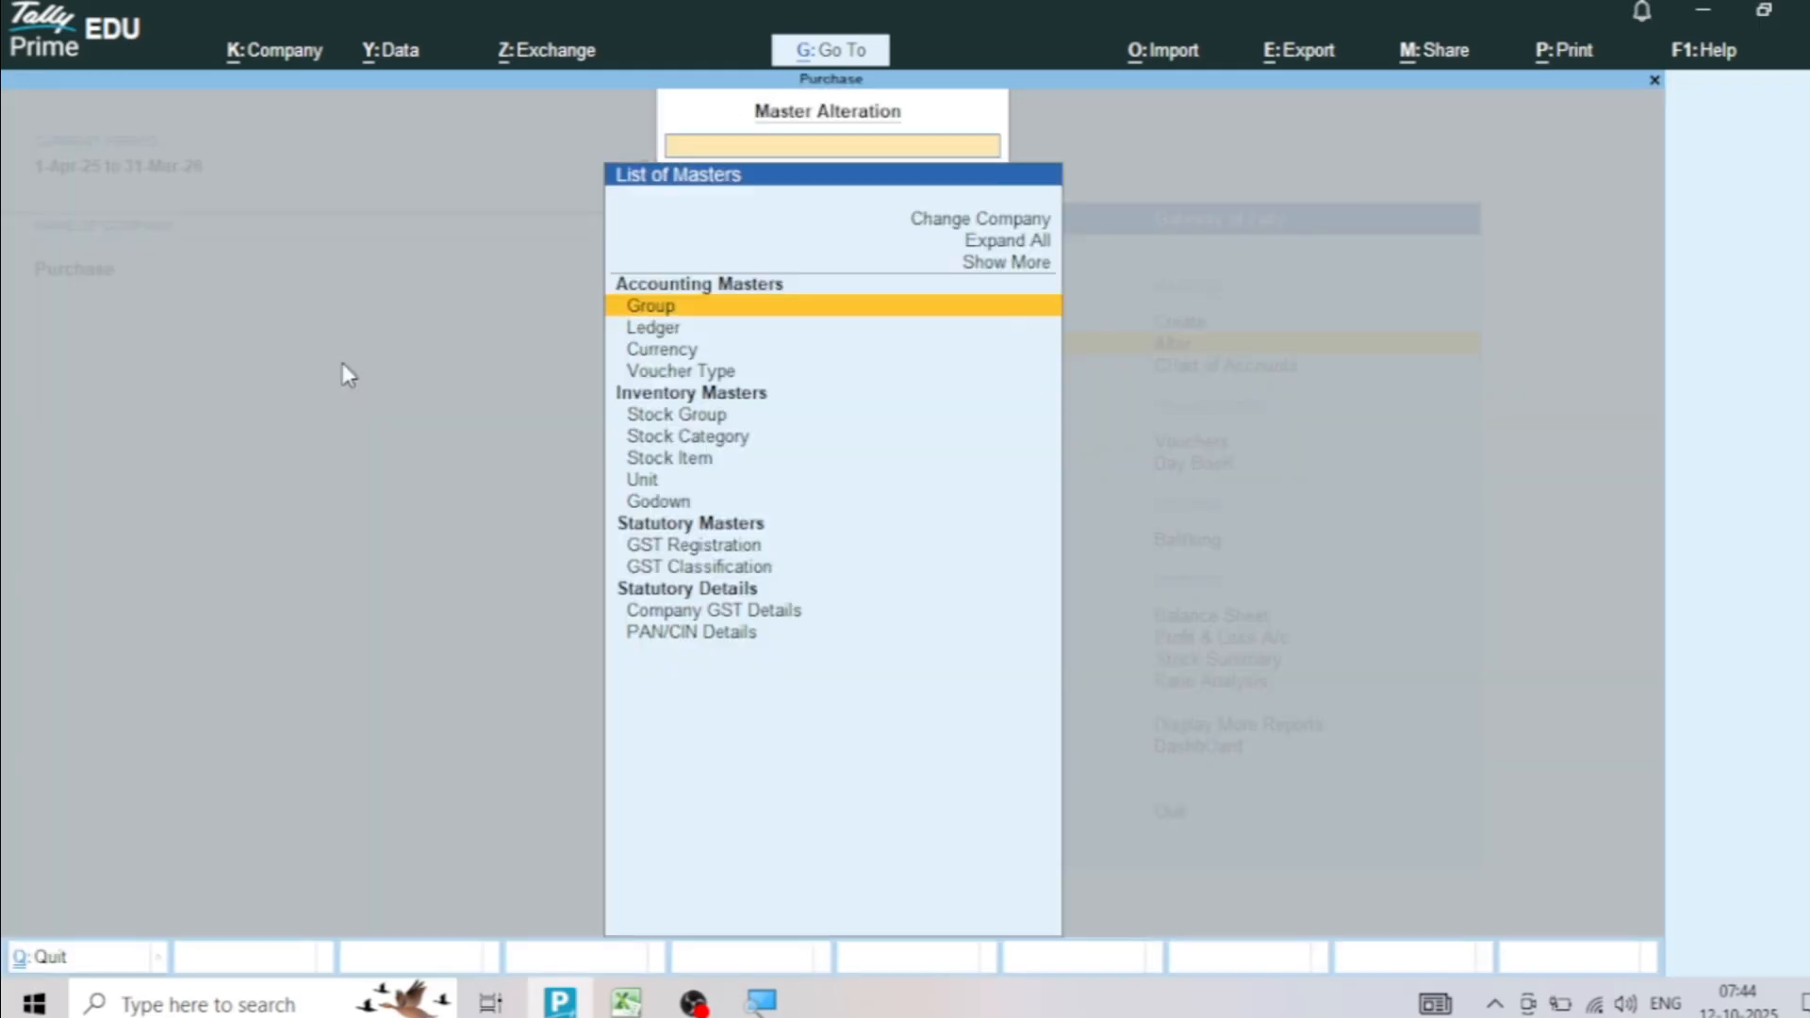
pyautogui.press('Down')
pyautogui.press('Return')
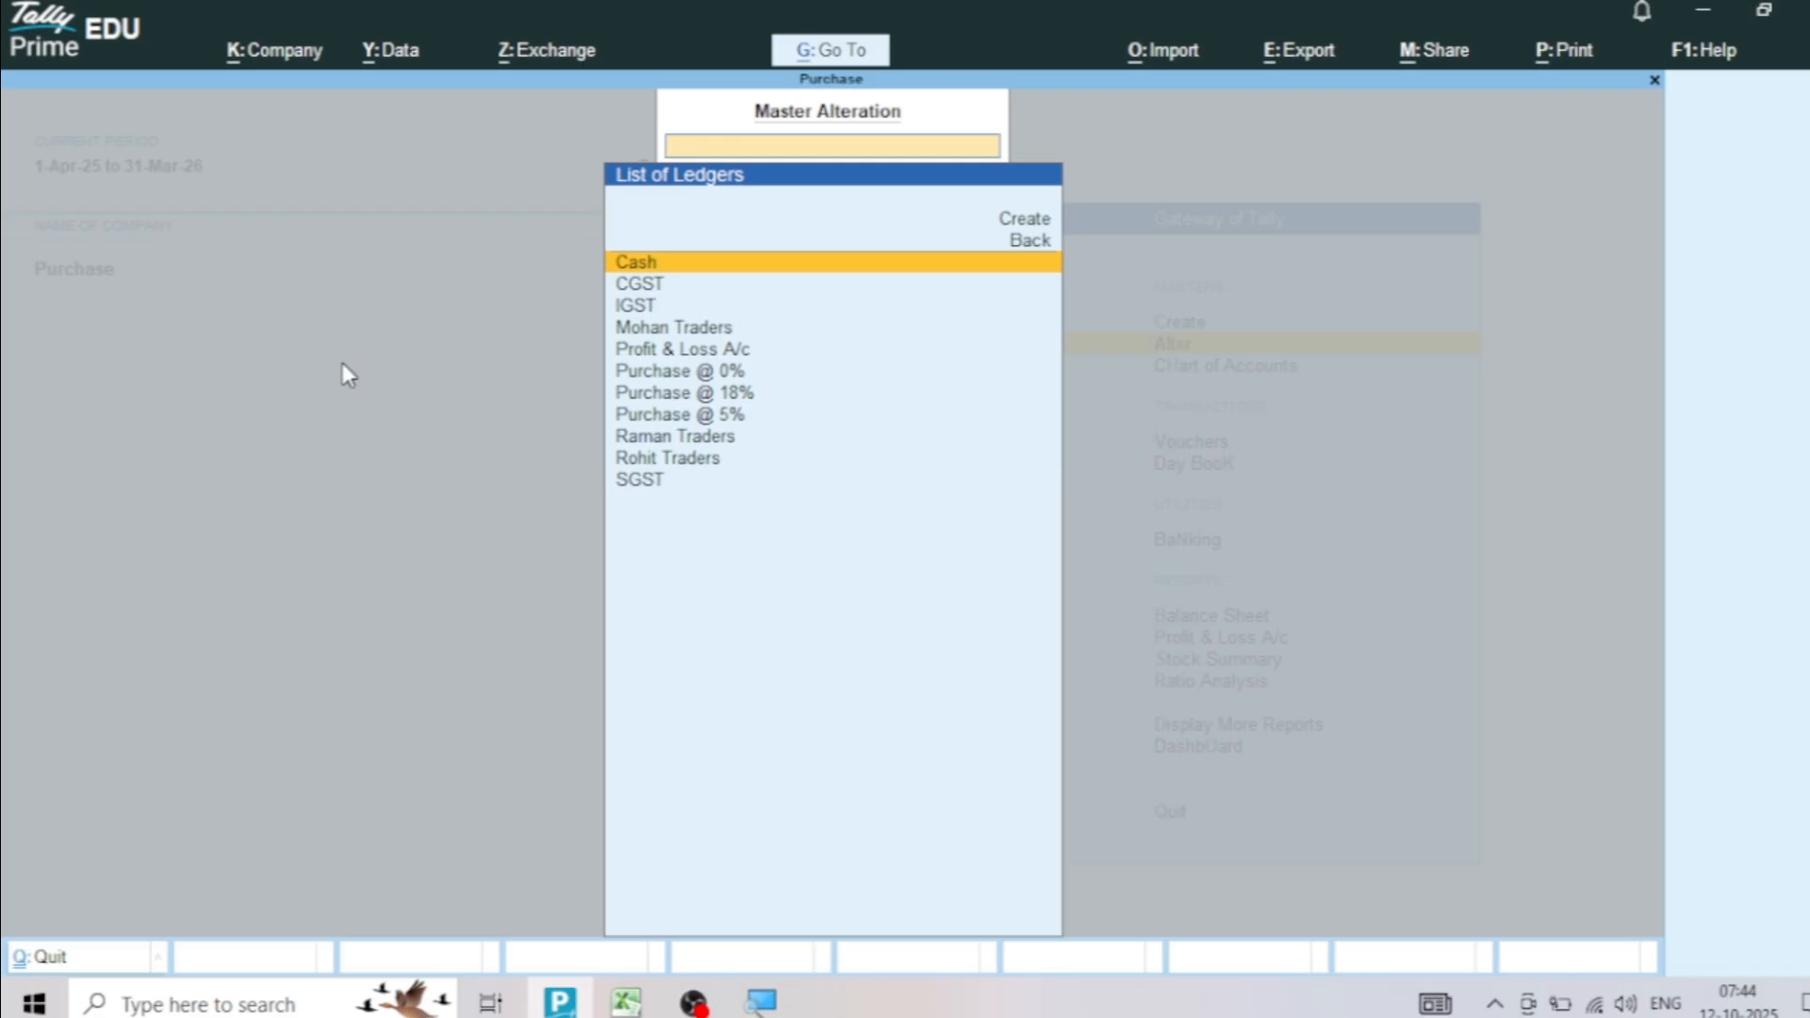
pyautogui.press('Escape')
pyautogui.press('Escape')
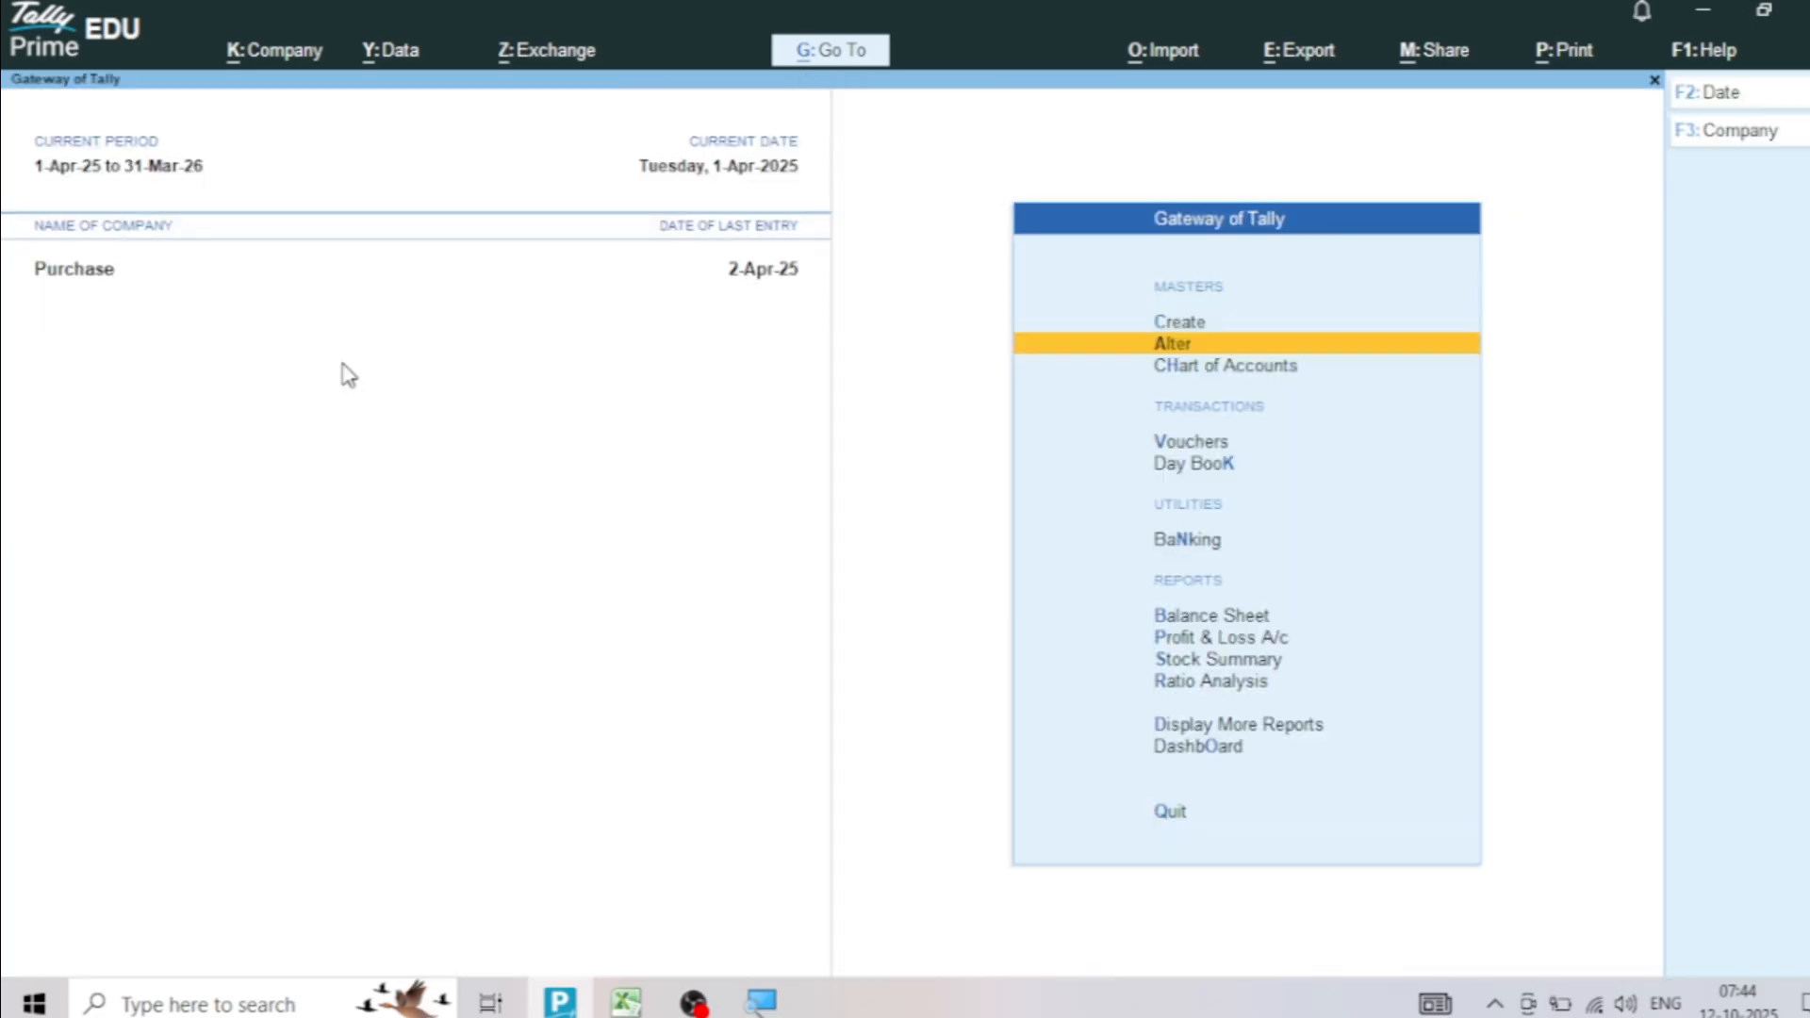